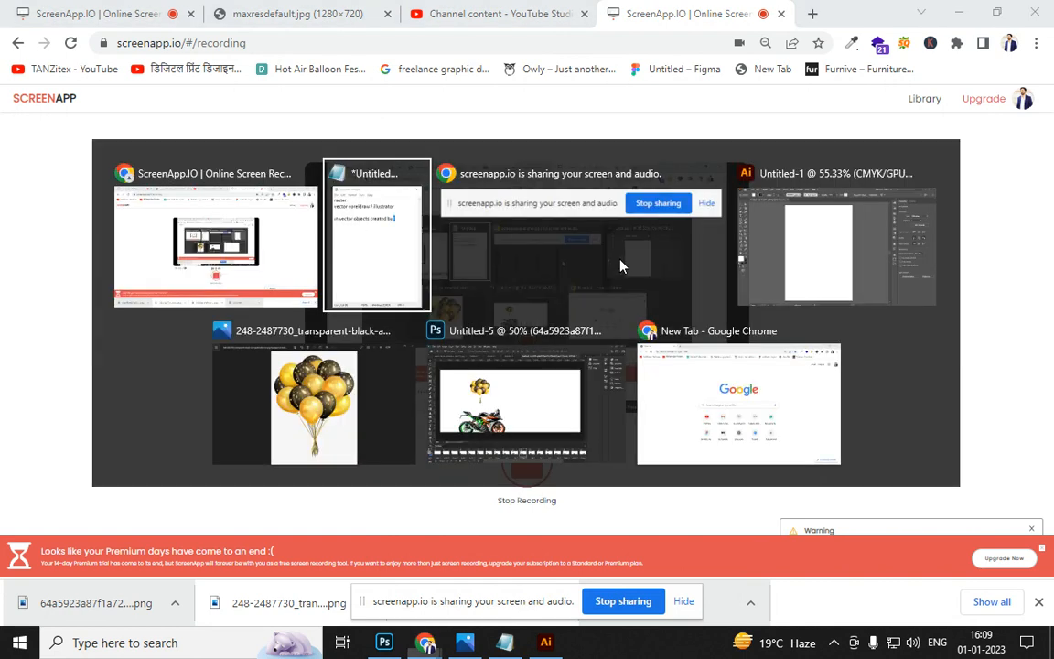
{"action": "key", "text": "alt+Tab"}
In Notepad, type the notes 'lines and mathematical shapes' and 'in raster objects created by pixels'
{"action": "left_click", "coordinate": [623, 279]}
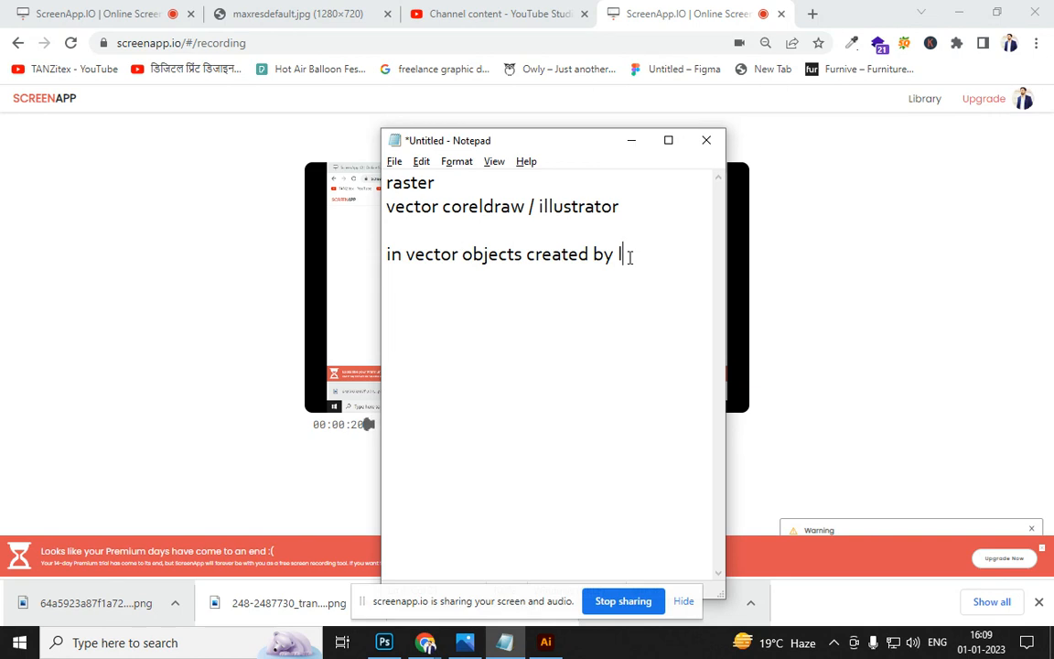
{"action": "type", "text": "lines and matham"}
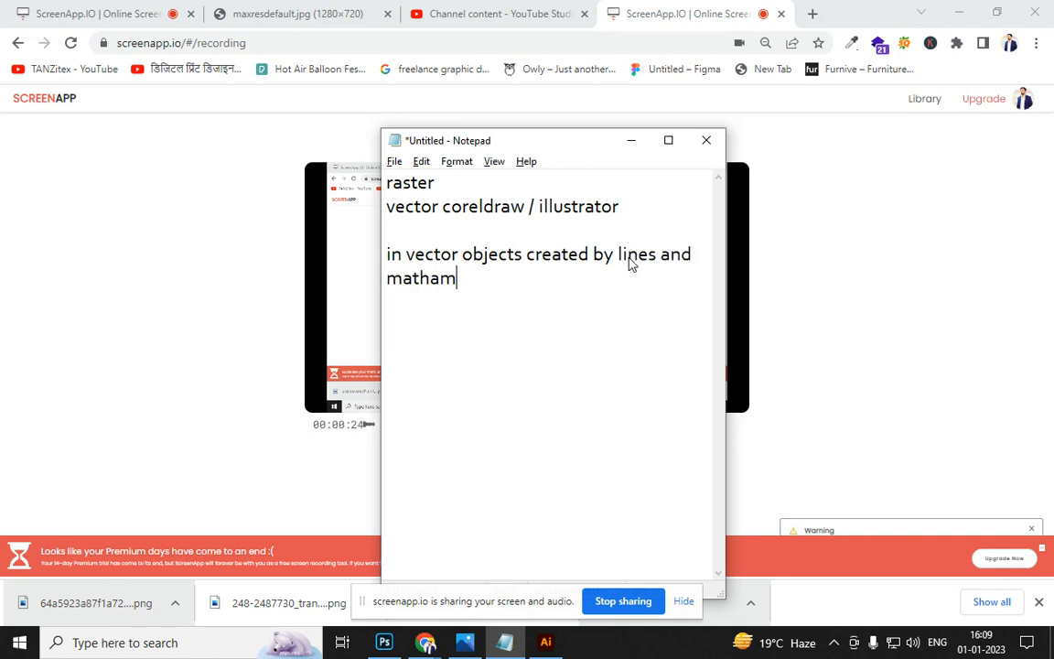
{"action": "type", "text": "atical shap"}
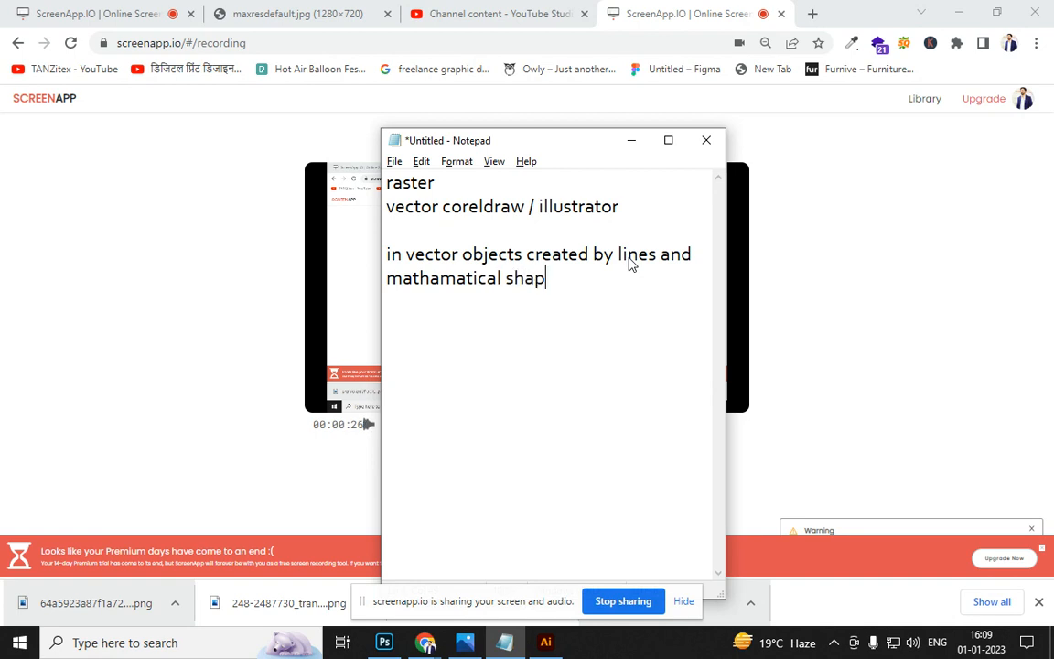
{"action": "type", "text": "es  in r"}
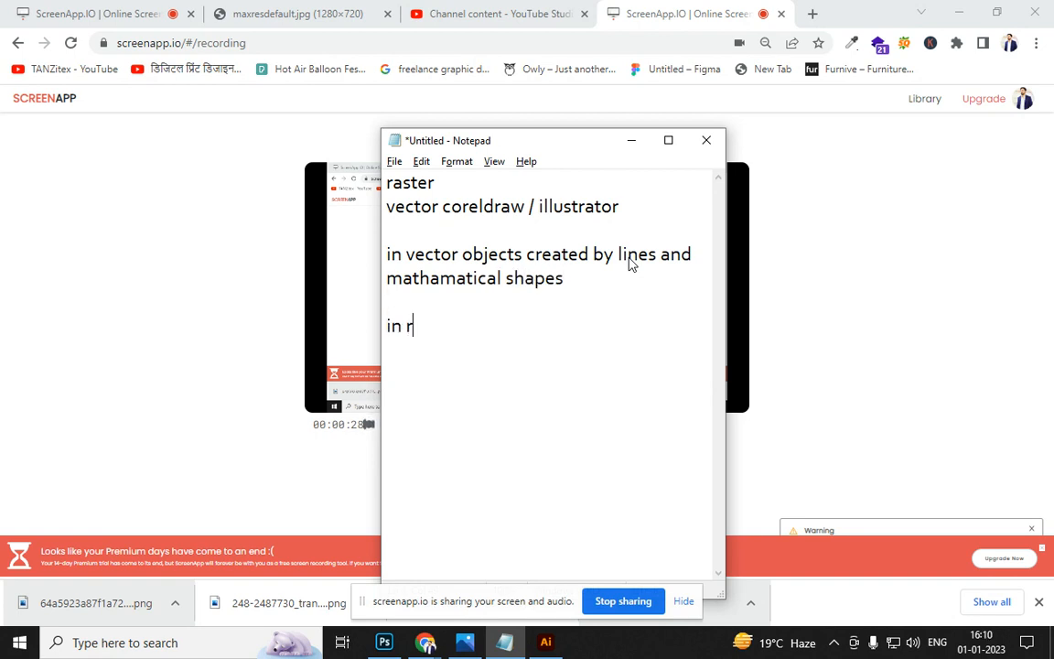
{"action": "type", "text": "aster objects created"}
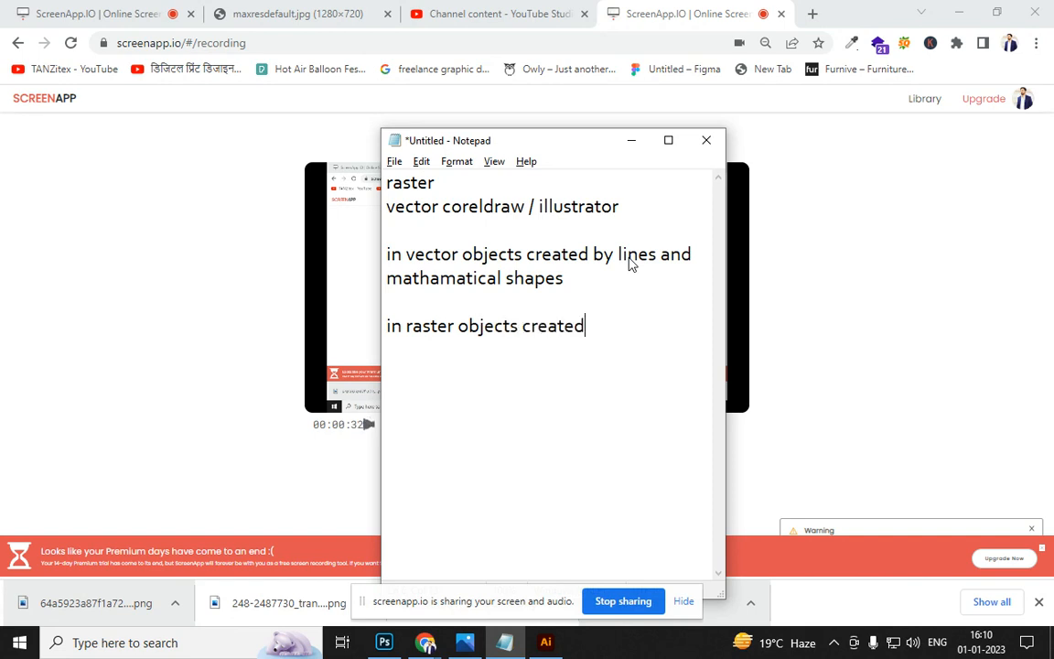
{"action": "type", "text": " by pixels"}
Add the vector note 'in vector if we zoom object to 100 times it will not distort'
{"action": "key", "text": "Up"}
{"action": "key", "text": "Up"}
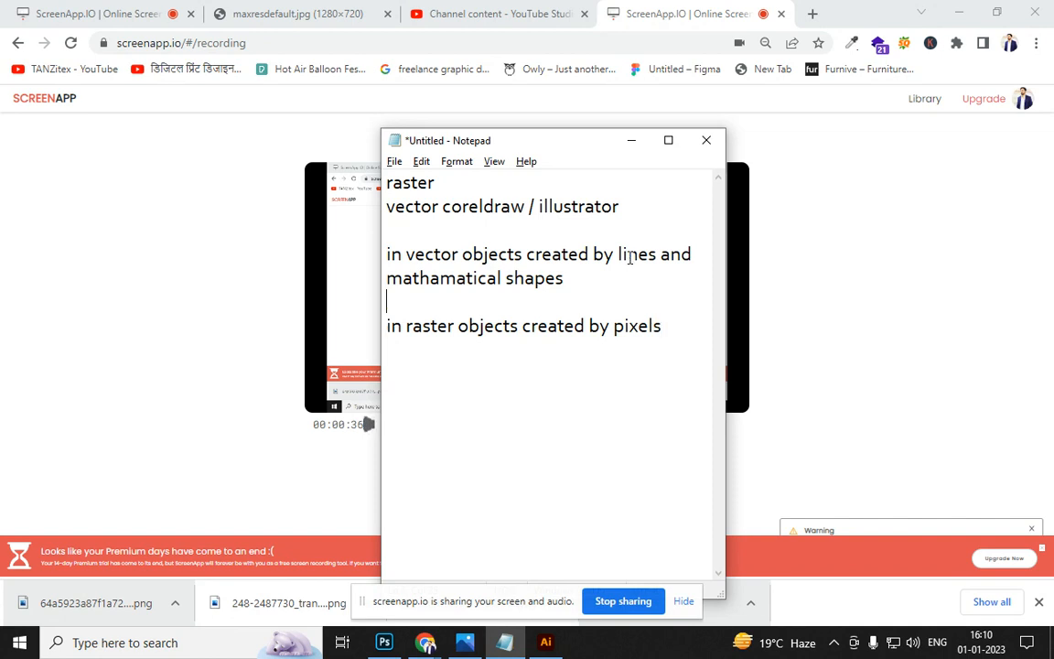
{"action": "key", "text": "Return"}
{"action": "key", "text": "Up"}
{"action": "type", "text": "in "}
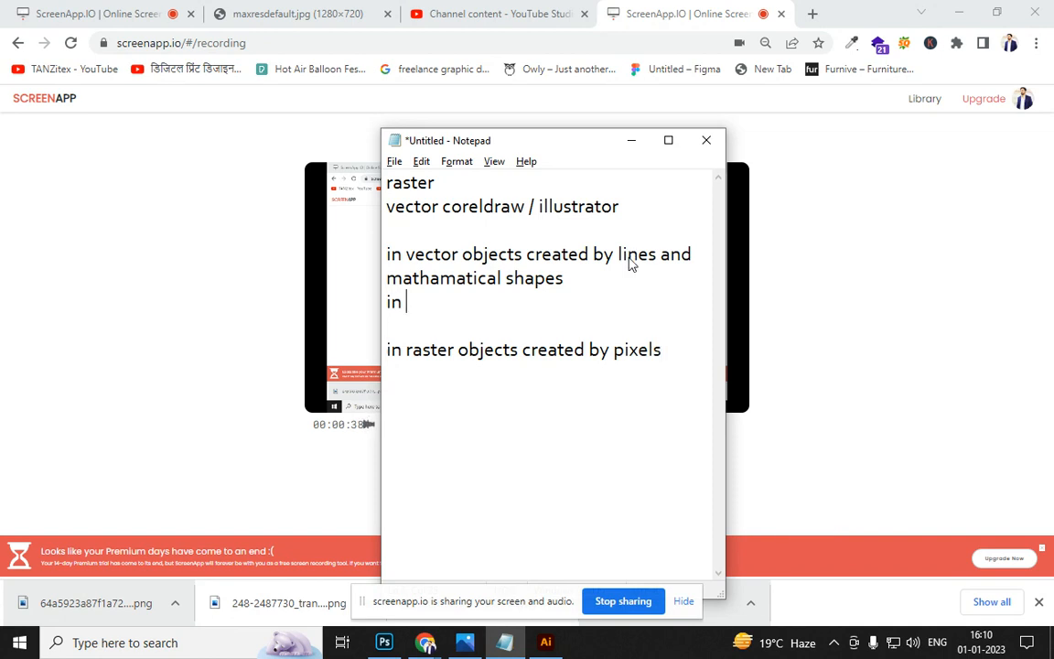
{"action": "type", "text": "vector if we zoom "}
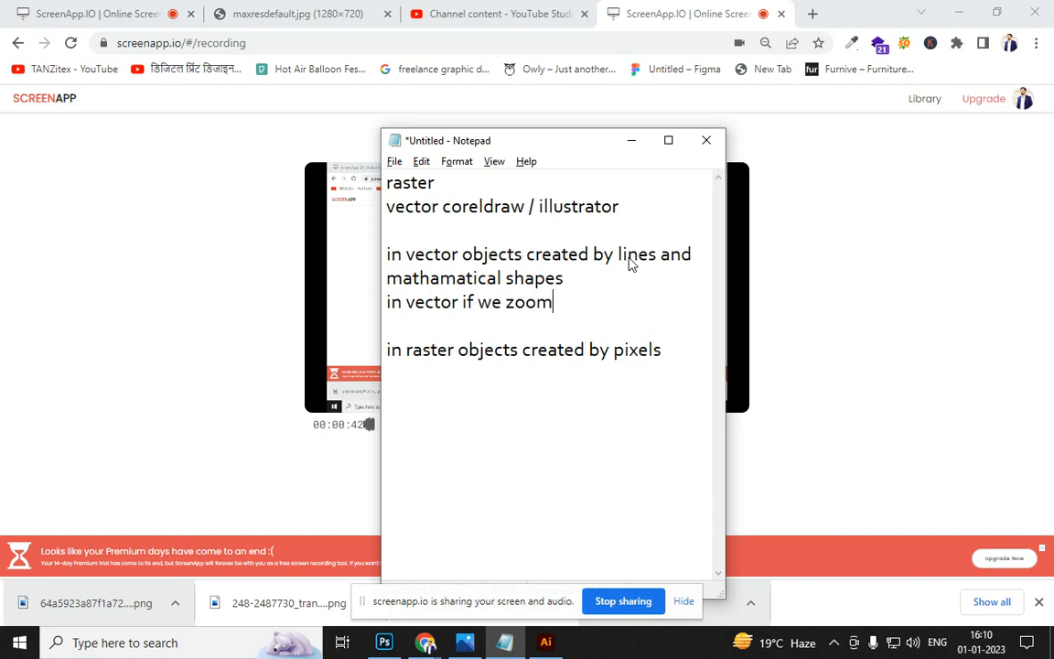
{"action": "type", "text": "object"}
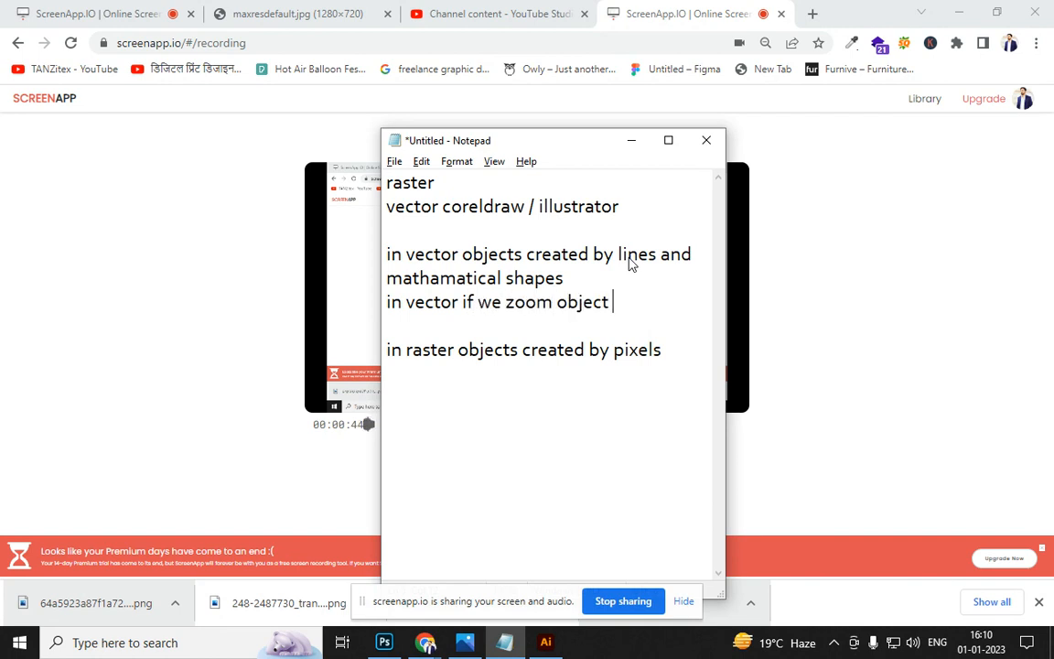
{"action": "type", "text": " to 100 times i"}
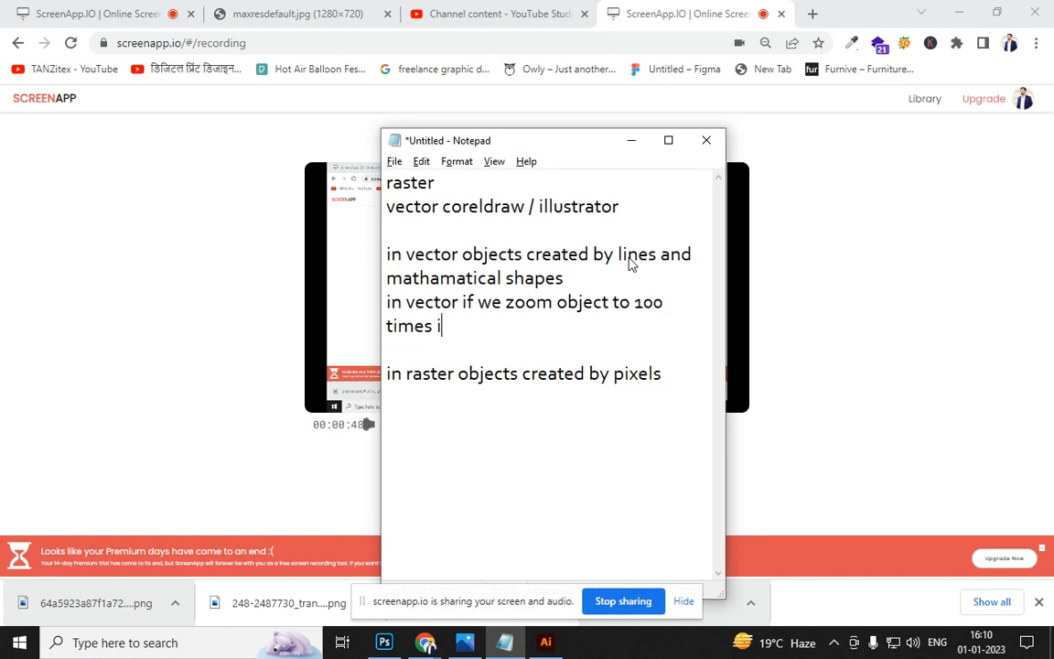
{"action": "type", "text": "t will d"}
{"action": "key", "text": "BackSpace"}
{"action": "type", "text": "not die"}
{"action": "key", "text": "BackSpace"}
{"action": "type", "text": "stort"}
Add the raster note 'in raster object will distort', then select the notes
{"action": "key", "text": "Down"}
{"action": "key", "text": "Down"}
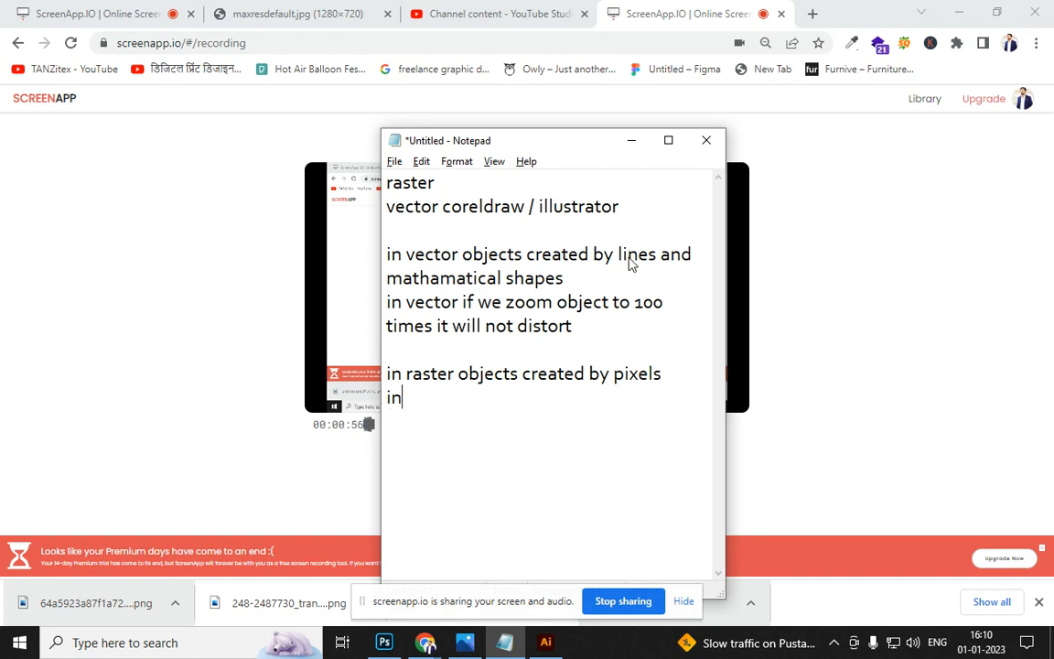
{"action": "type", "text": "raster o"}
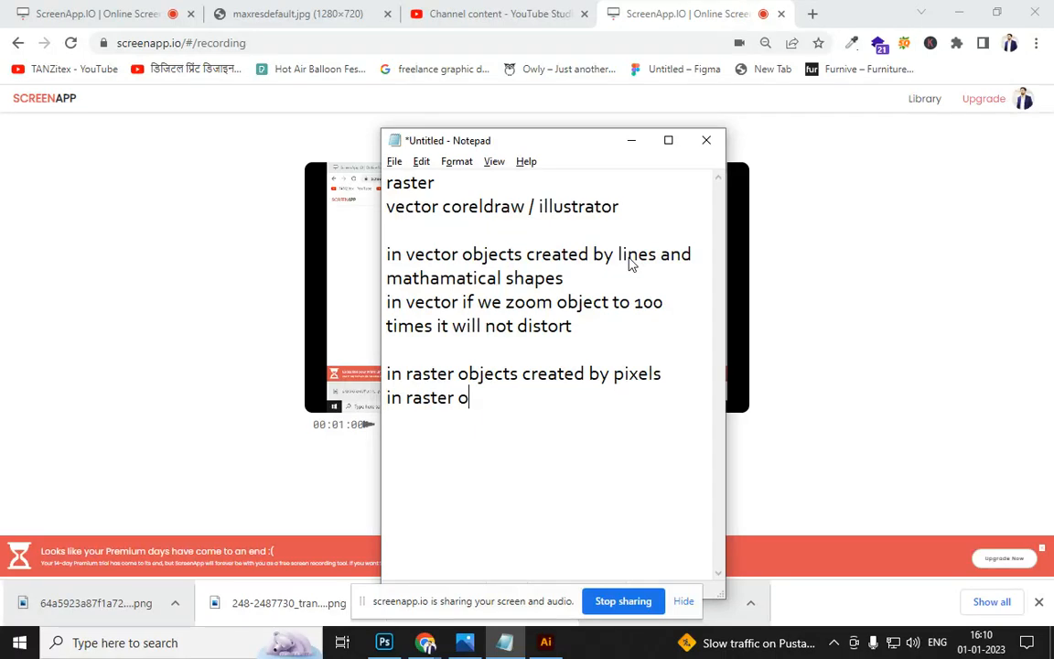
{"action": "type", "text": "bject will distort"}
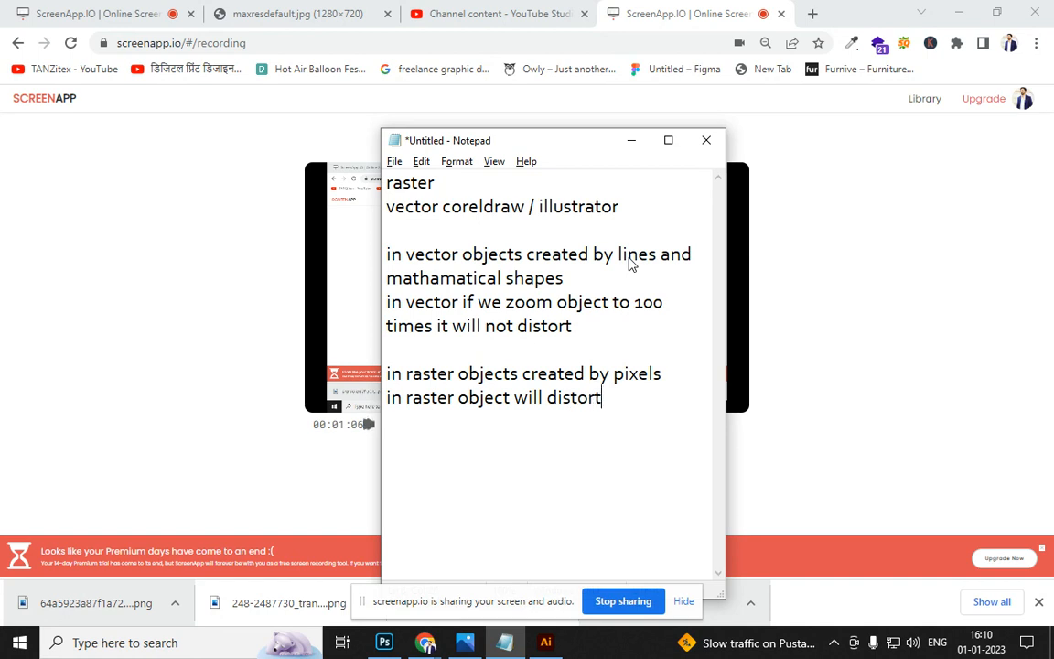
{"action": "left_click_drag", "start_coordinate": [631, 409], "coordinate": [375, 252]}
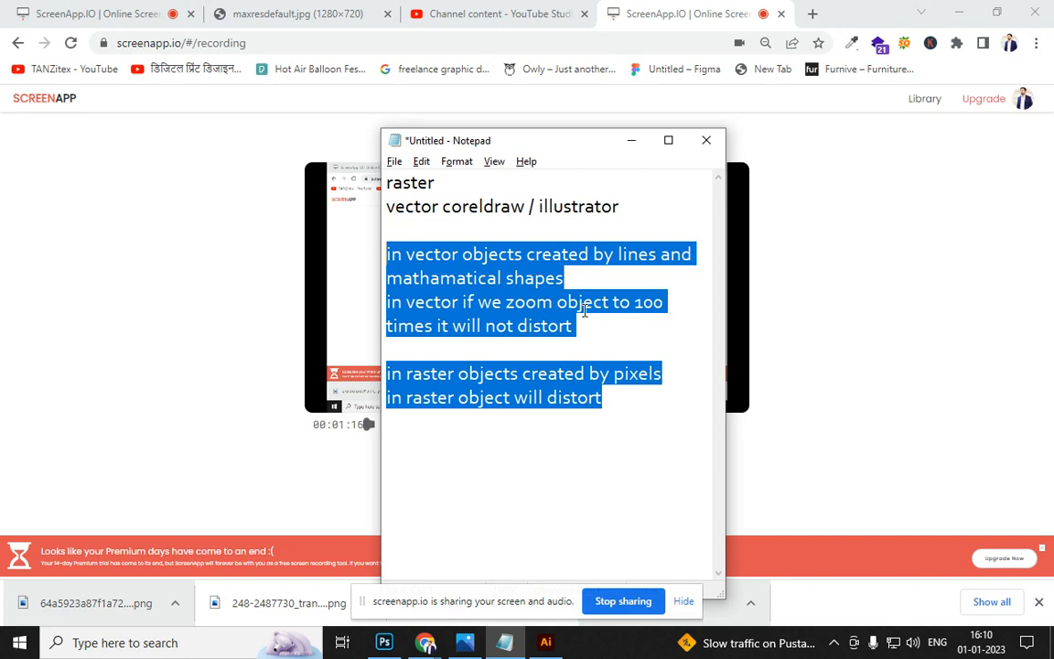
{"action": "key", "text": "alt+Tab"}
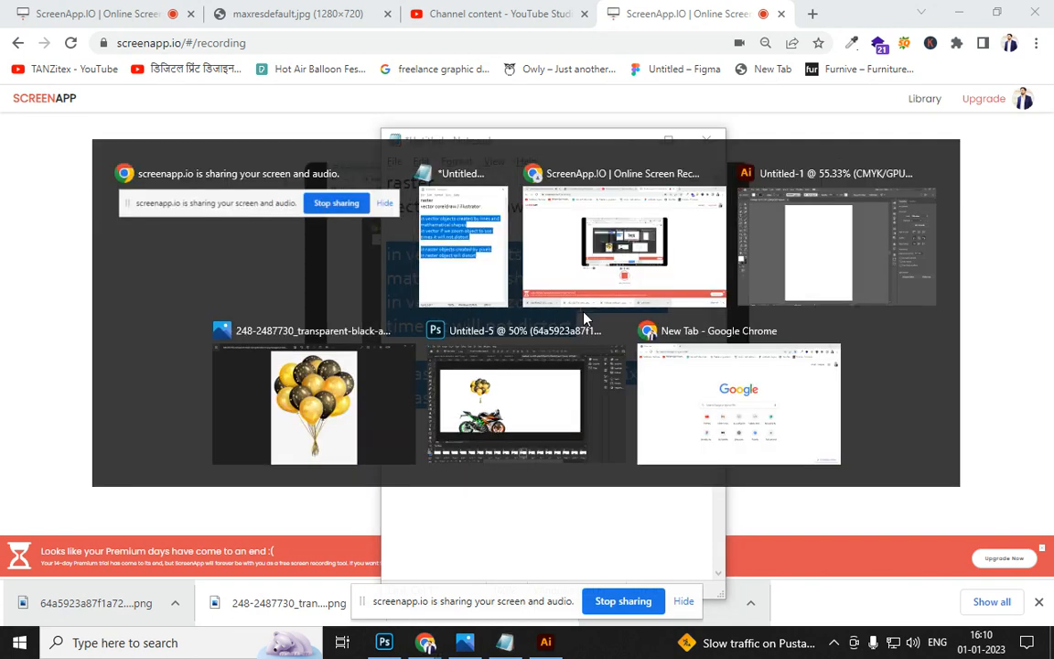
Turn the A4 artboard to landscape, 297 × 210 mm, and nudge it up and left
{"action": "key", "text": "alt+Tab"}
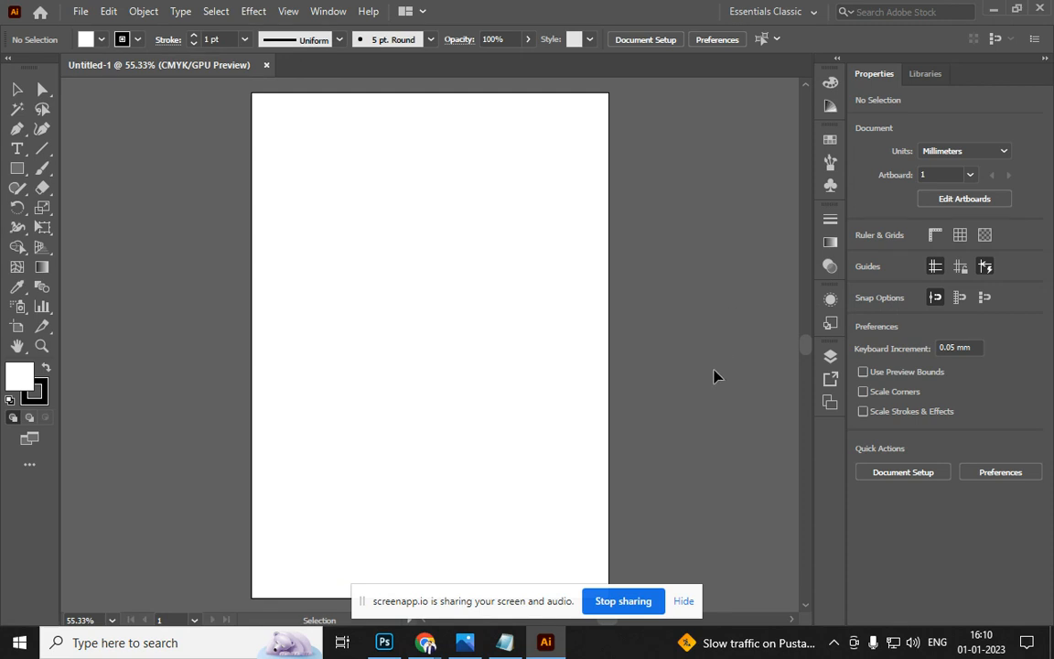
{"action": "key", "text": "shift+o"}
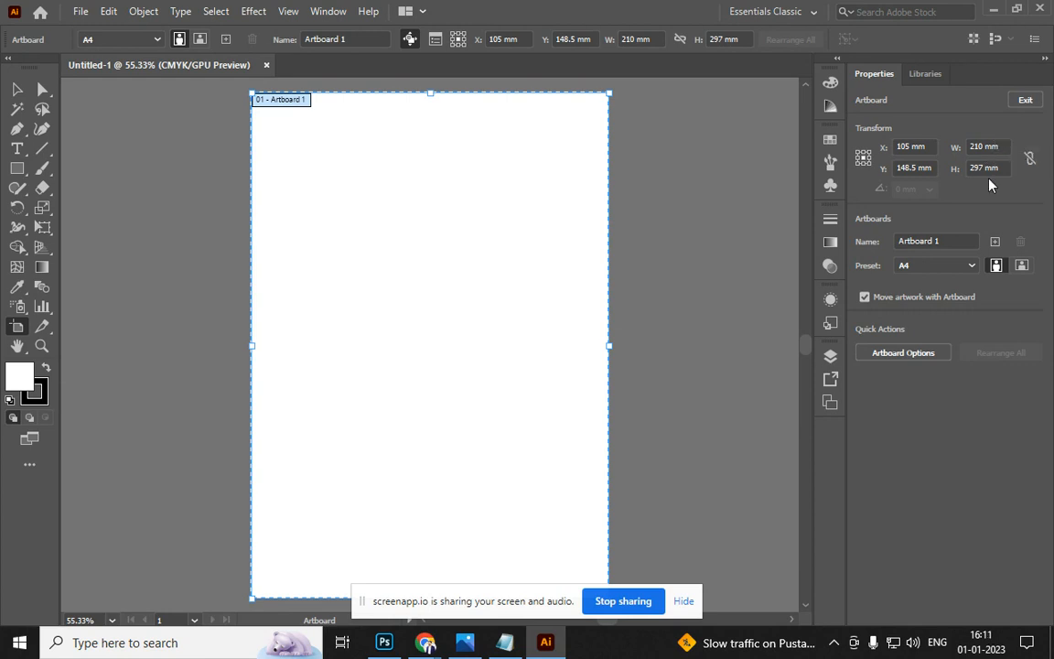
{"action": "left_click", "coordinate": [81, 11]}
{"action": "left_click", "coordinate": [110, 30]}
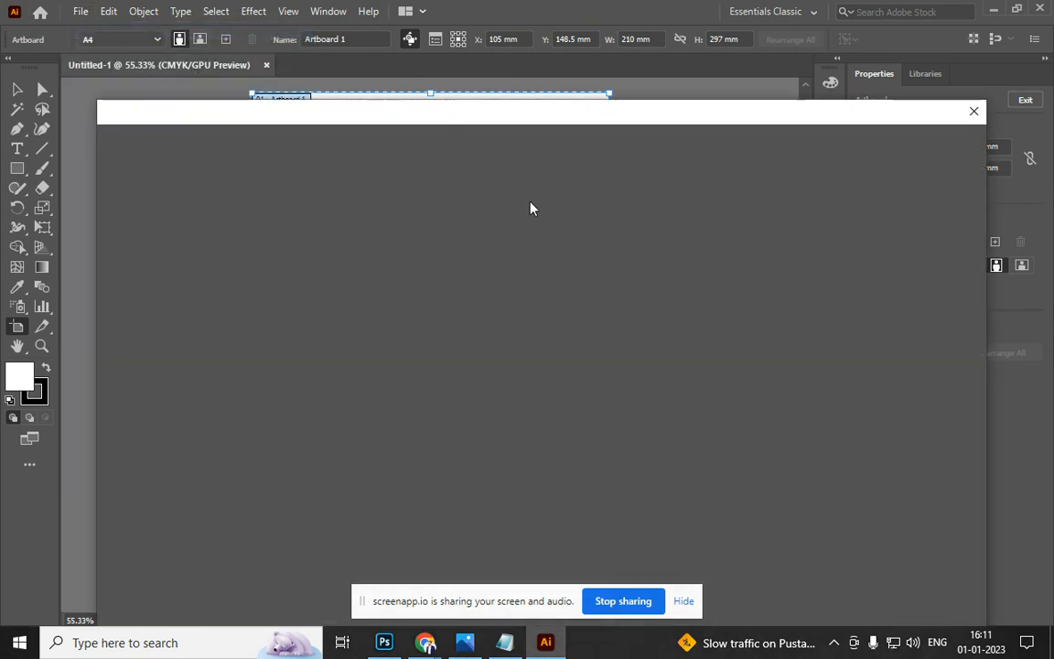
{"action": "left_click", "coordinate": [976, 111]}
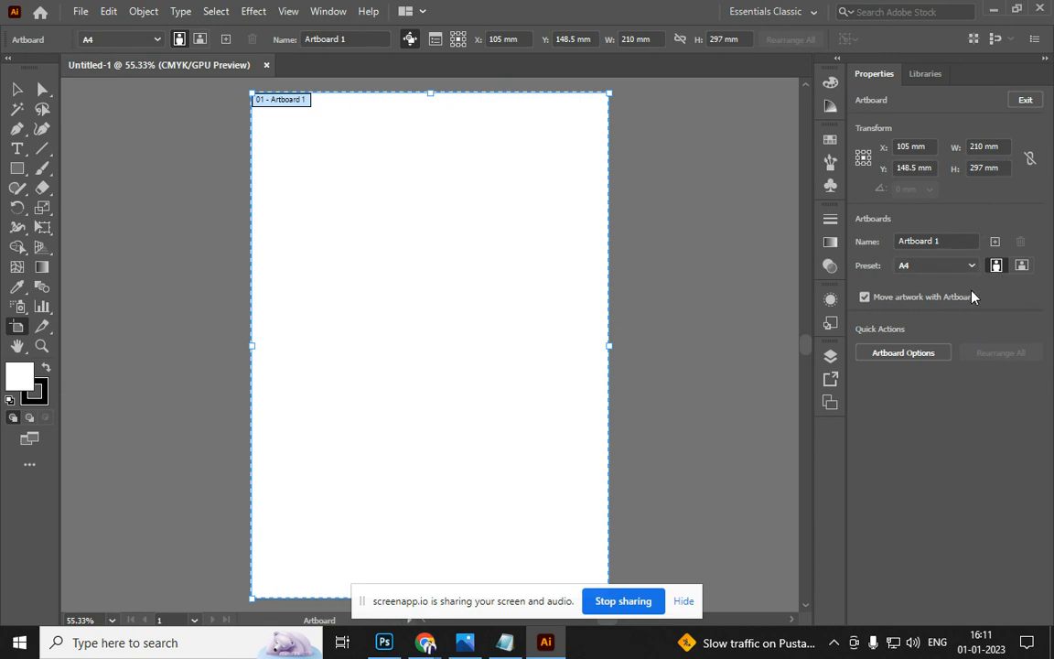
{"action": "left_click", "coordinate": [1022, 265]}
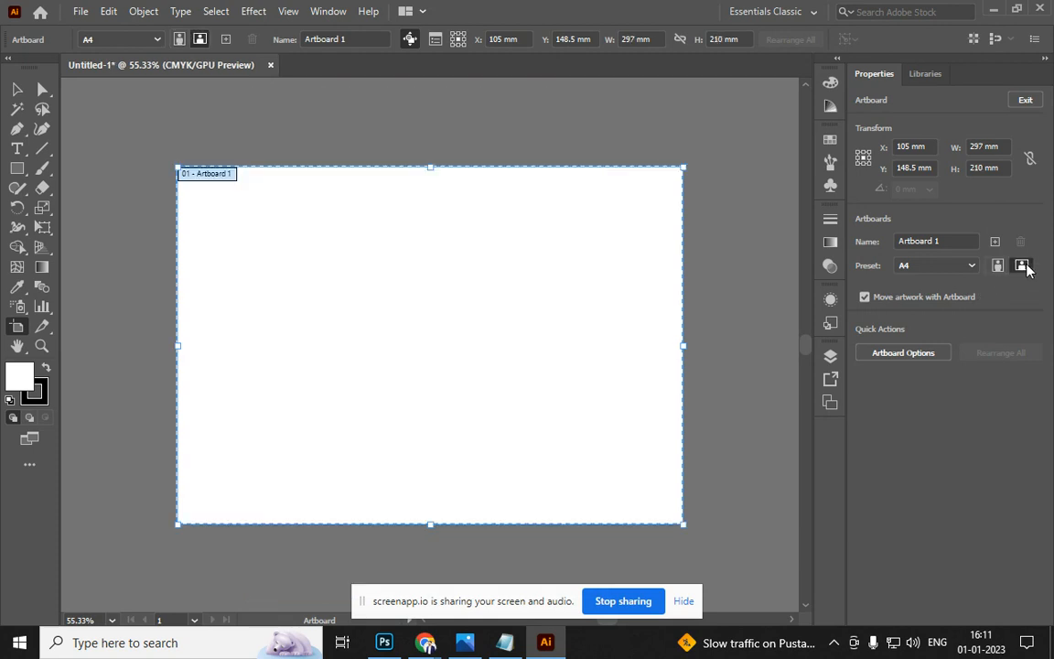
{"action": "left_click", "coordinate": [1023, 267]}
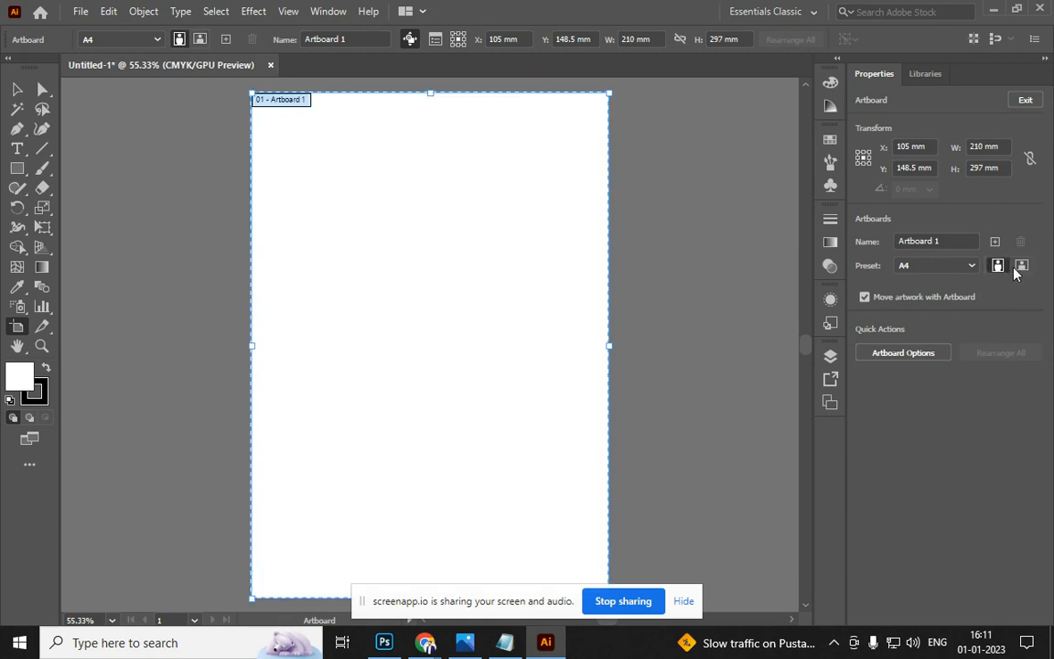
{"action": "left_click", "coordinate": [1022, 266]}
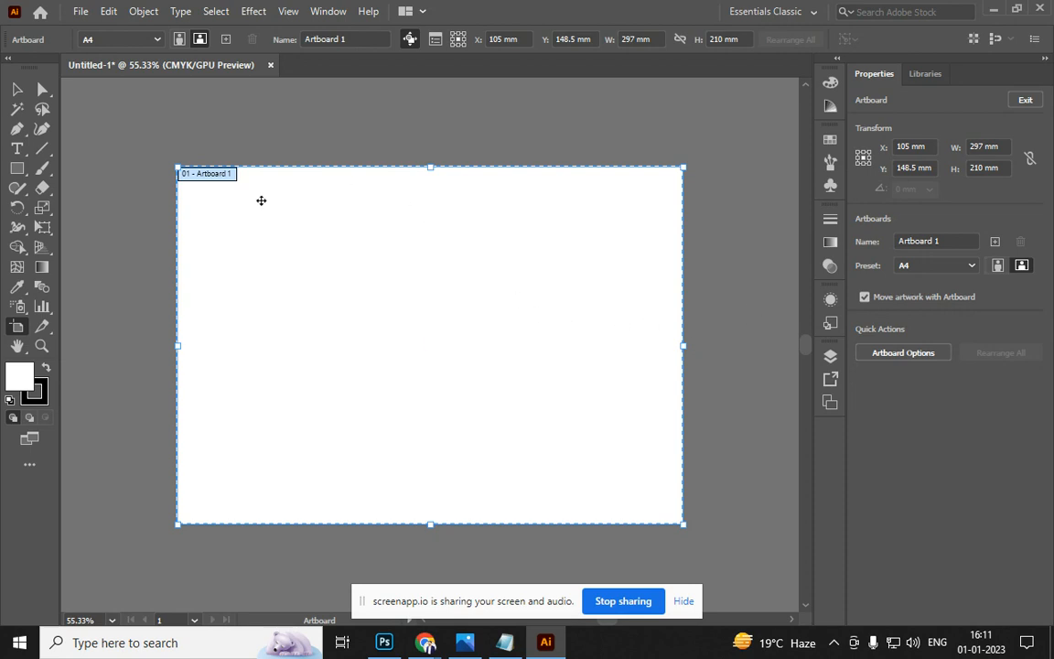
{"action": "left_click_drag", "start_coordinate": [409, 339], "coordinate": [398, 319]}
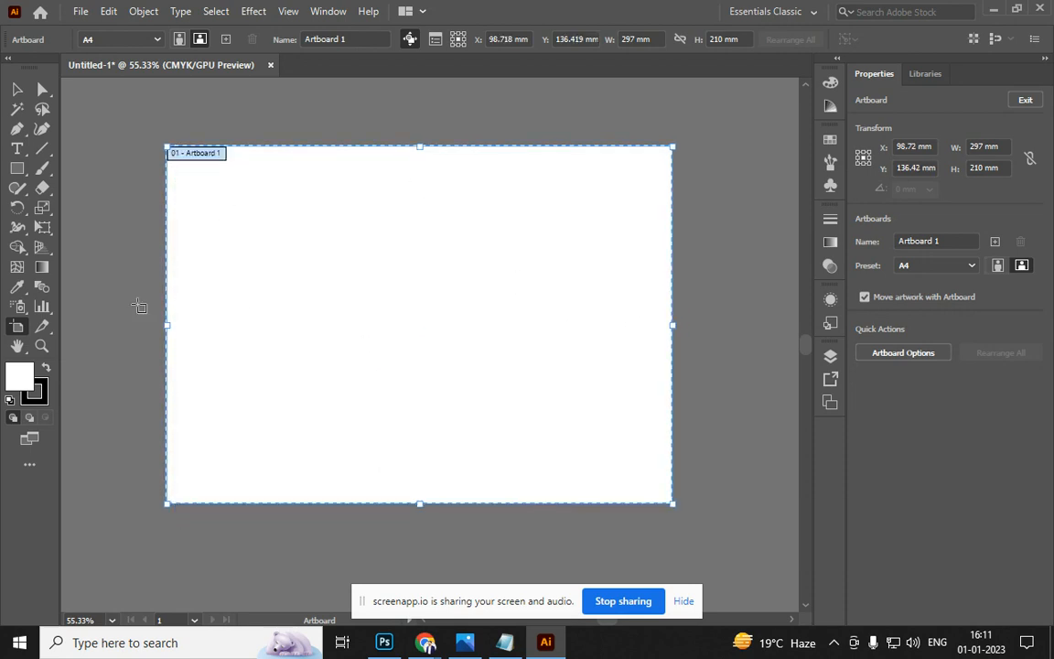
{"action": "left_click", "coordinate": [17, 89]}
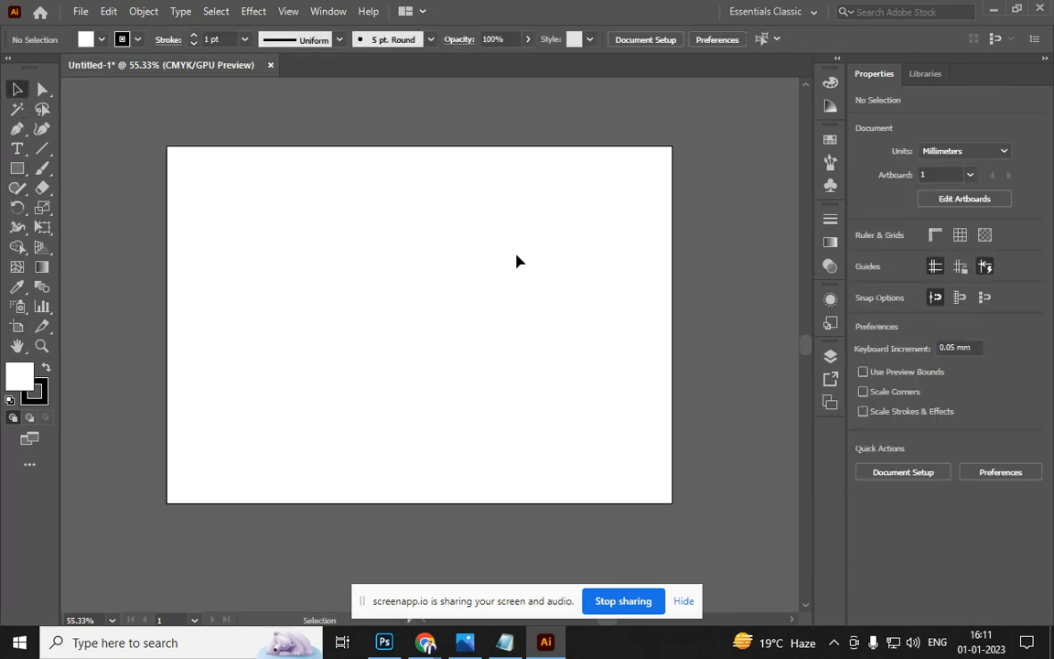
Draw a 95.202 × 95.202 mm square on the artboard's upper left, redrawing it once
{"action": "key", "text": "m"}
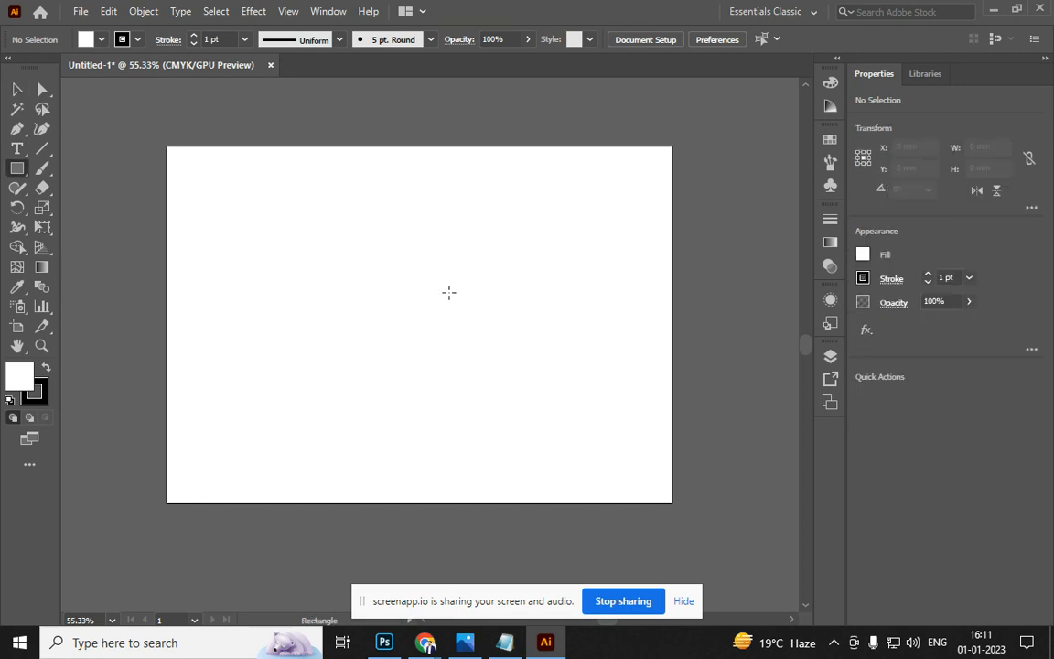
{"action": "left_click_drag", "start_coordinate": [247, 189], "coordinate": [430, 369]}
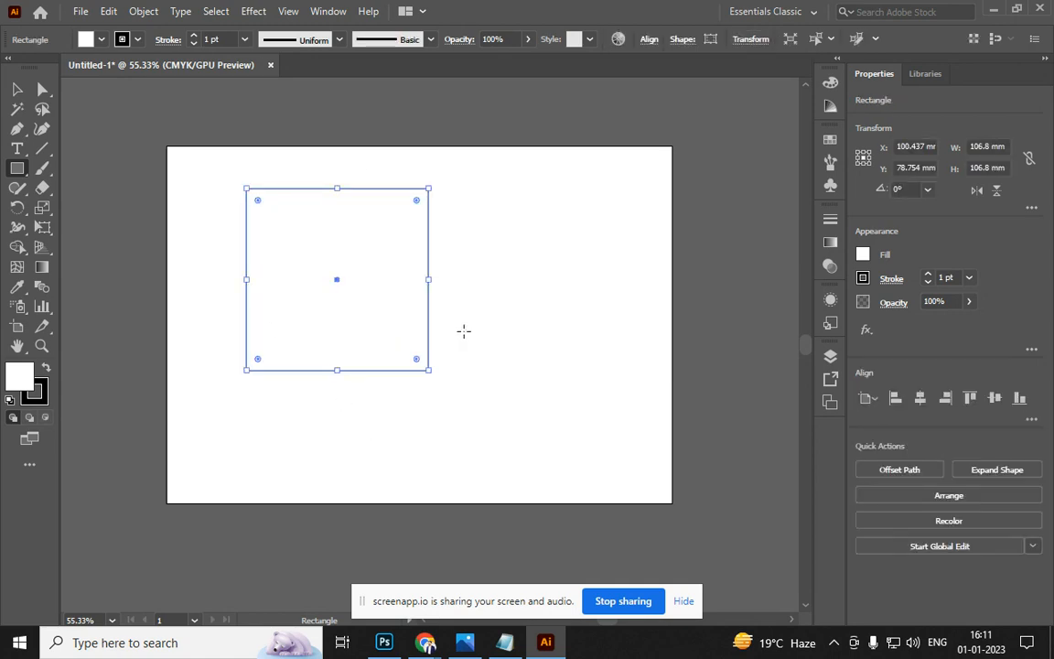
{"action": "key", "text": "Delete"}
{"action": "left_click", "coordinate": [433, 297]}
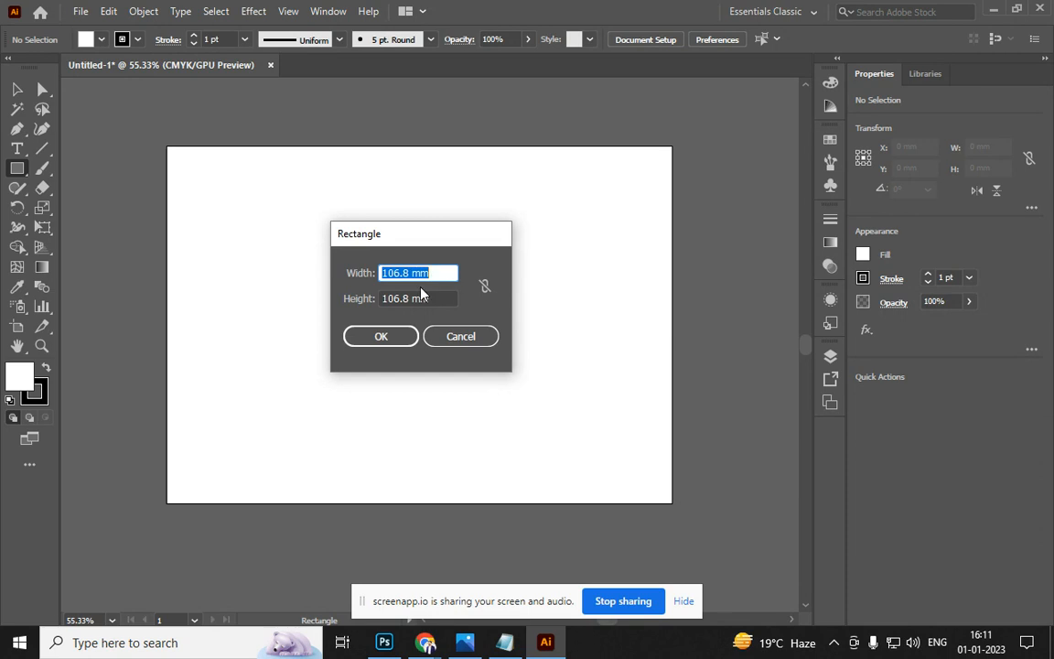
{"action": "left_click", "coordinate": [469, 335]}
{"action": "left_click_drag", "start_coordinate": [251, 192], "coordinate": [414, 354]}
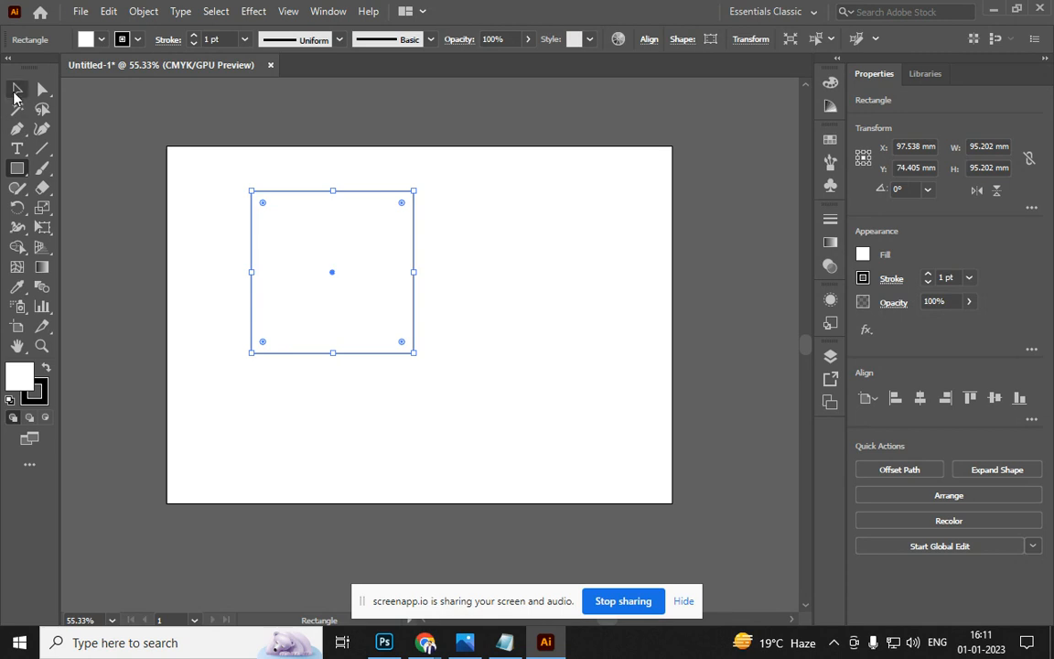
{"action": "left_click", "coordinate": [15, 90]}
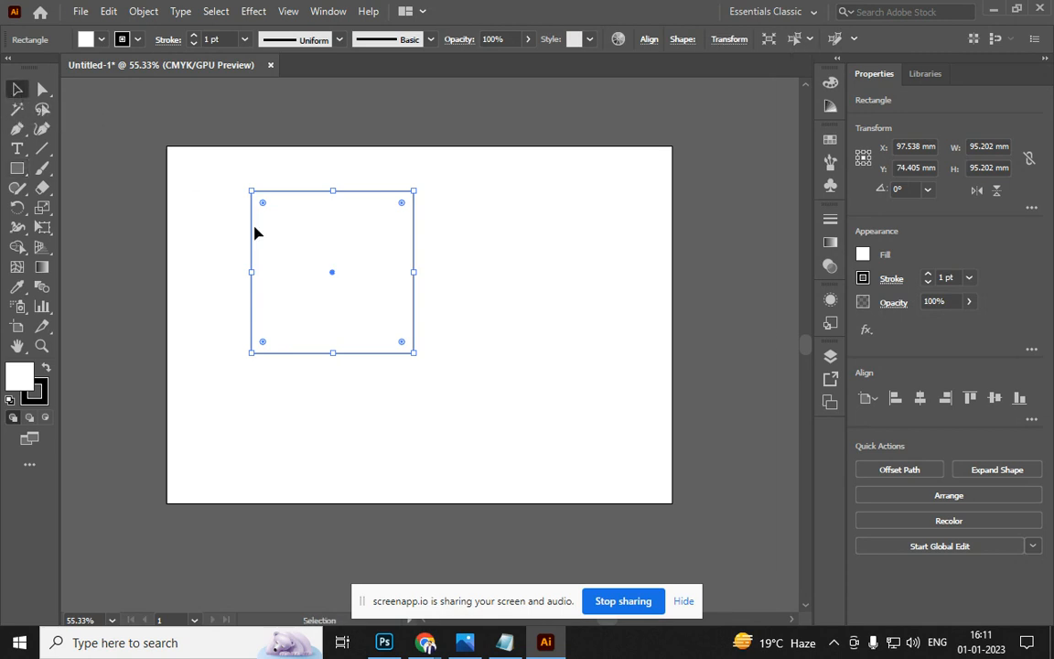
Move the square toward the centre and reset the workspace to the standard panel layout
{"action": "left_click", "coordinate": [360, 419]}
{"action": "left_click_drag", "start_coordinate": [331, 293], "coordinate": [439, 322]}
{"action": "left_click", "coordinate": [462, 457]}
{"action": "left_click", "coordinate": [417, 370]}
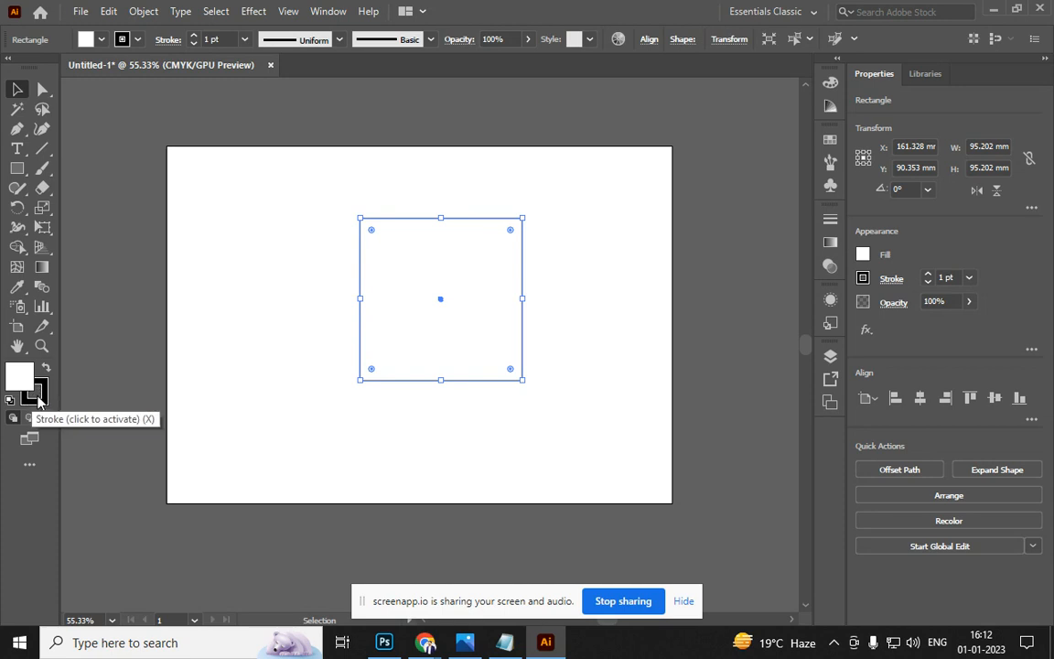
{"action": "left_click", "coordinate": [37, 397]}
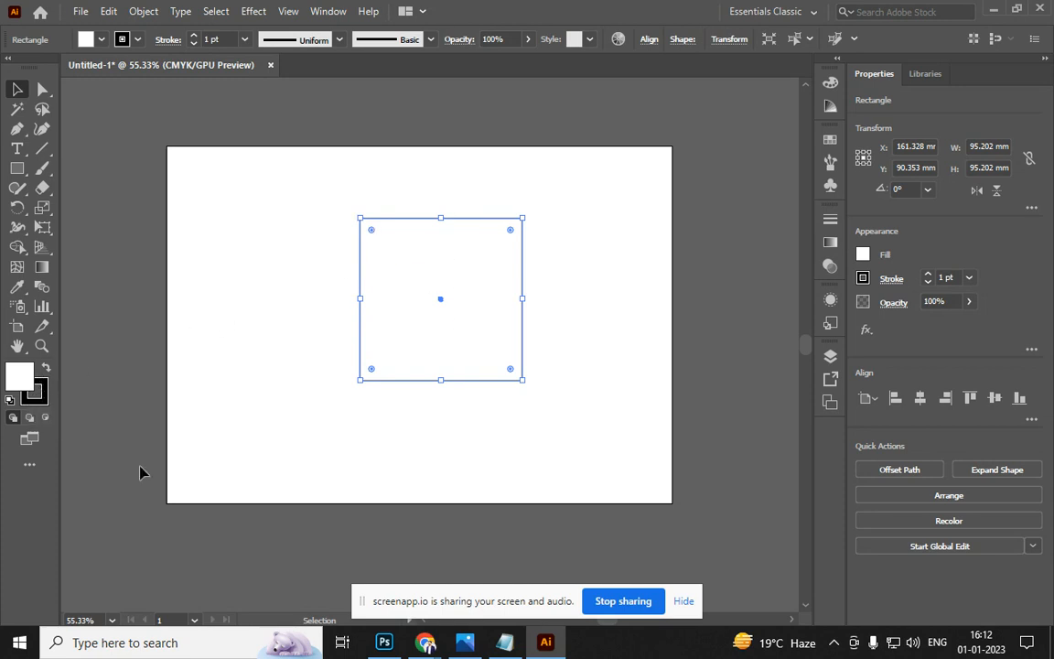
{"action": "left_click", "coordinate": [43, 398]}
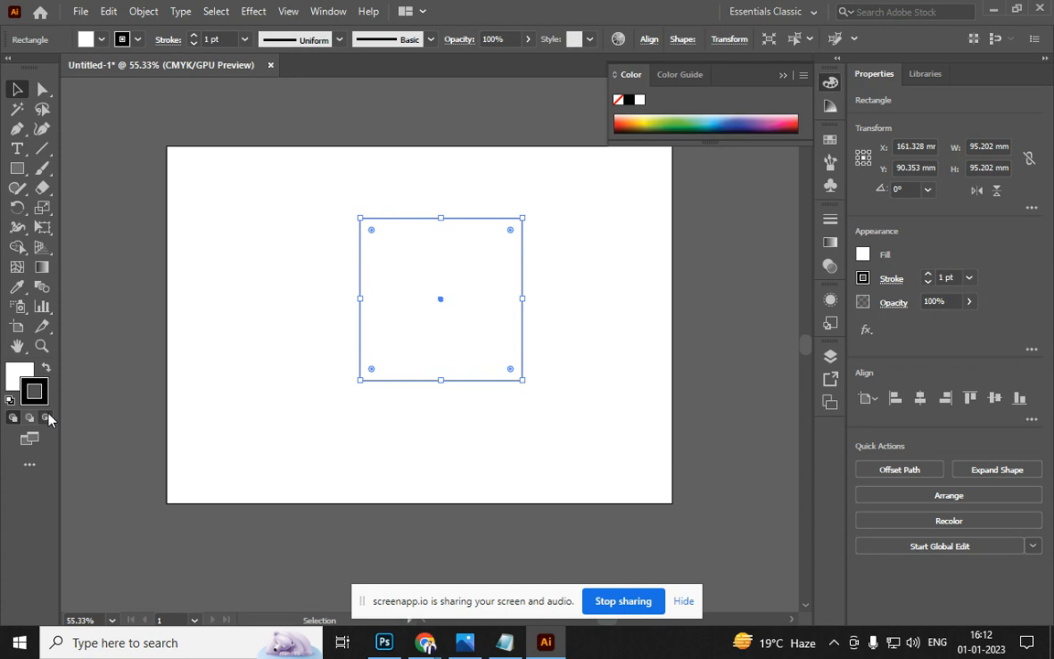
{"action": "left_click", "coordinate": [33, 466]}
{"action": "left_click", "coordinate": [34, 467]}
{"action": "left_click", "coordinate": [752, 11]}
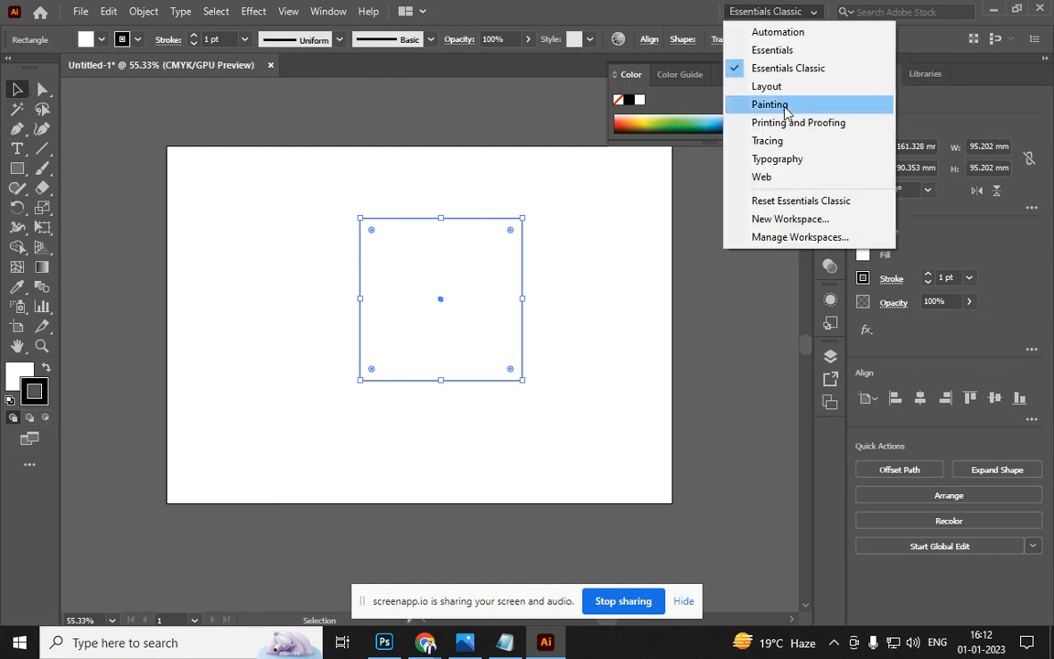
{"action": "left_click", "coordinate": [787, 201]}
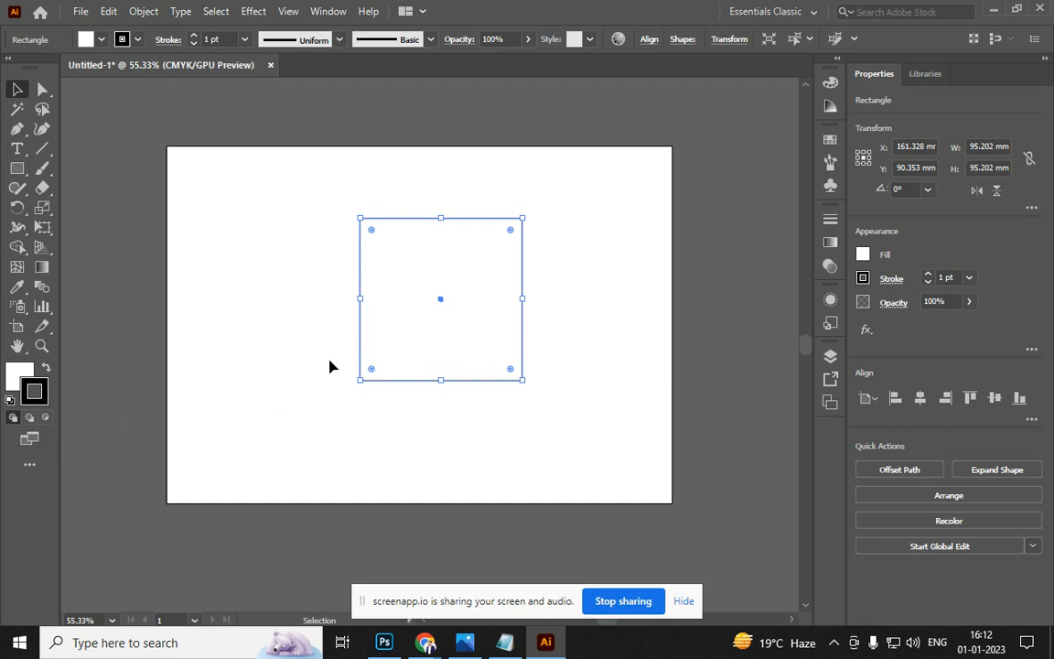
Remove the square's stroke so it has no outline
{"action": "key", "text": "slash"}
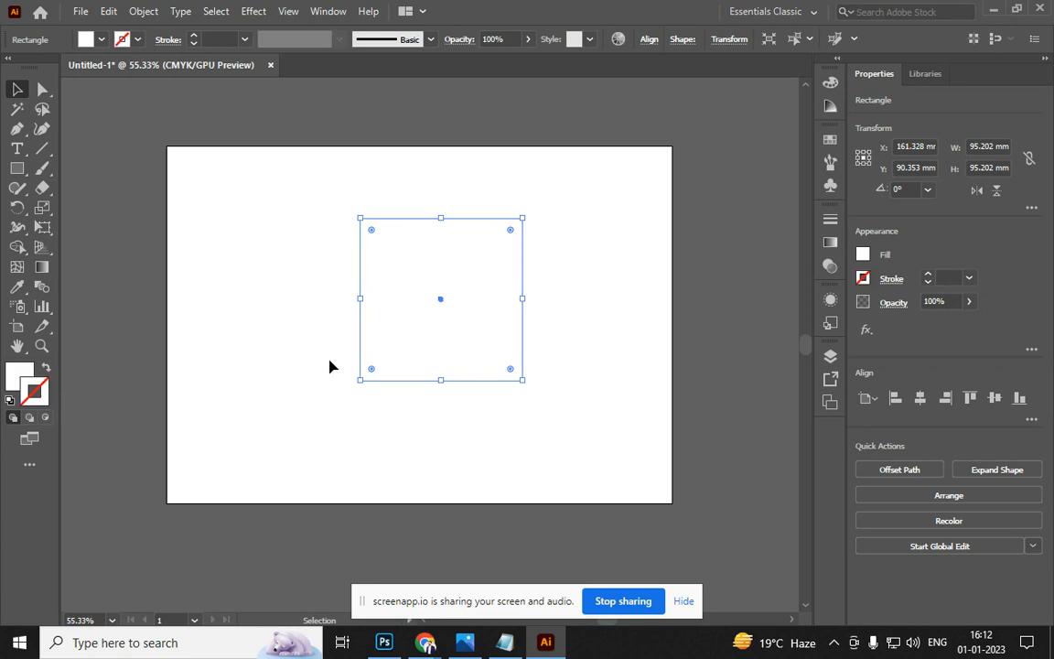
{"action": "key", "text": "d"}
{"action": "double_click", "coordinate": [34, 393]}
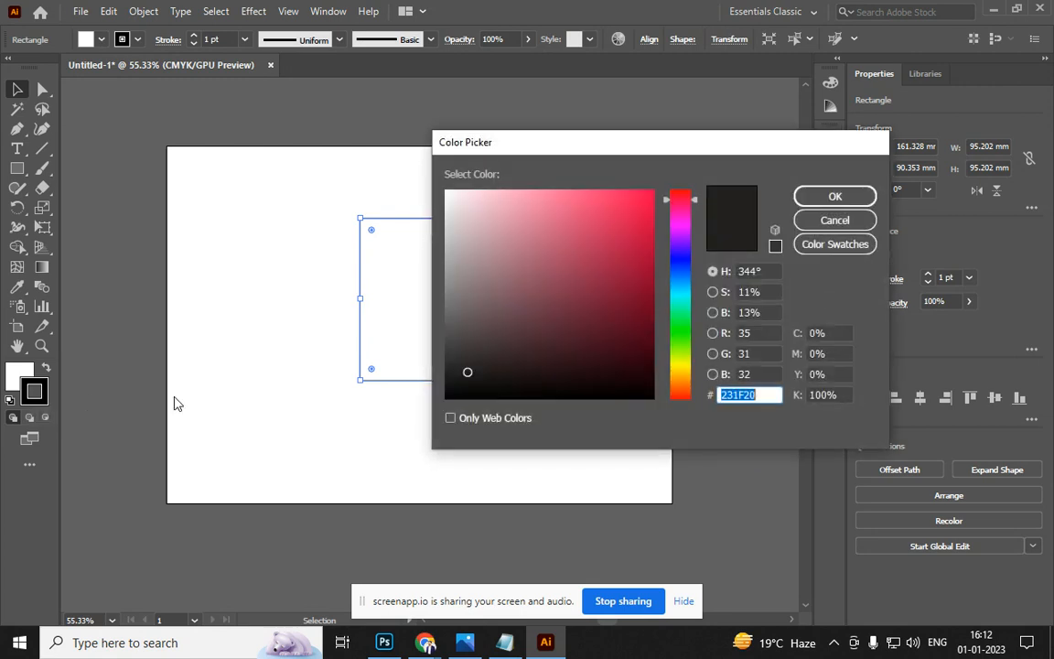
{"action": "left_click", "coordinate": [835, 224]}
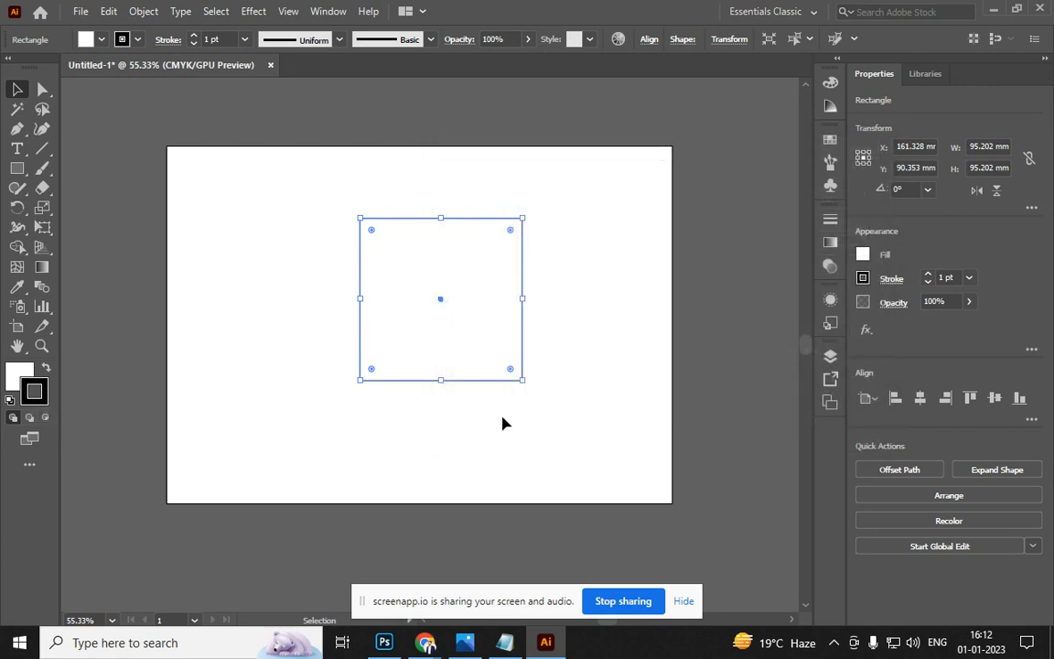
{"action": "key", "text": "slash"}
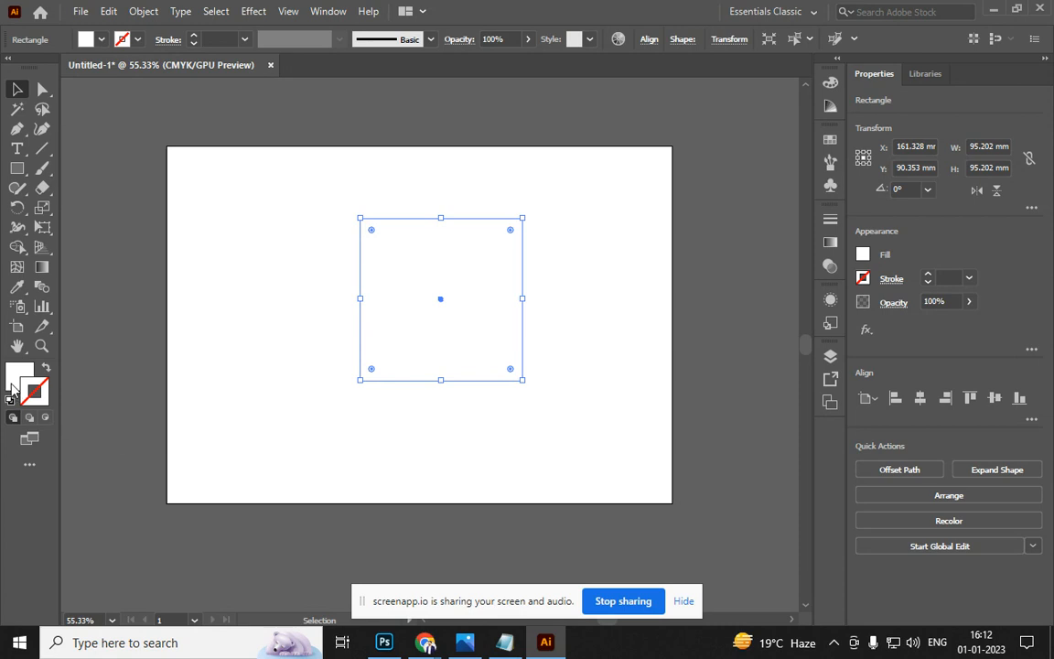
{"action": "key", "text": "F6"}
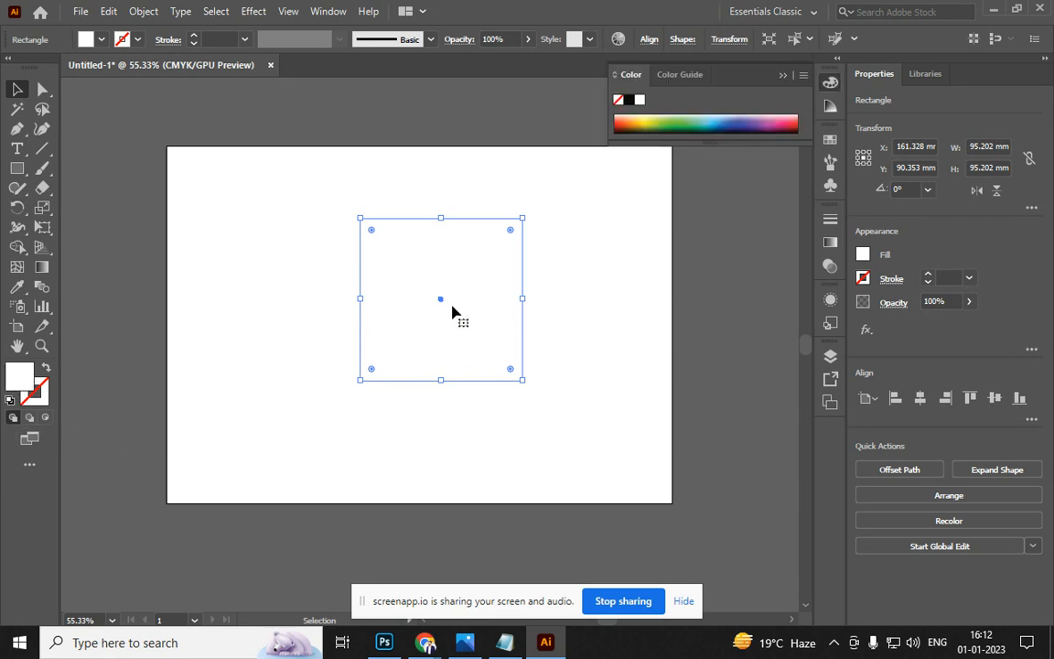
Fill the square with pink FF064D
{"action": "double_click", "coordinate": [28, 384]}
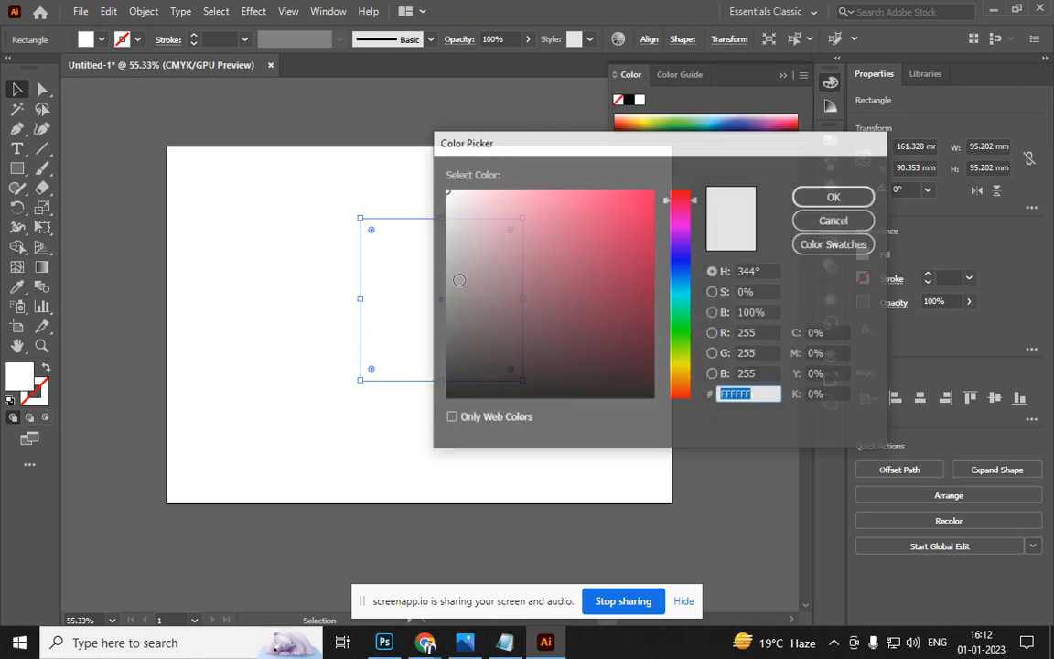
{"action": "left_click", "coordinate": [617, 203]}
{"action": "left_click", "coordinate": [635, 195]}
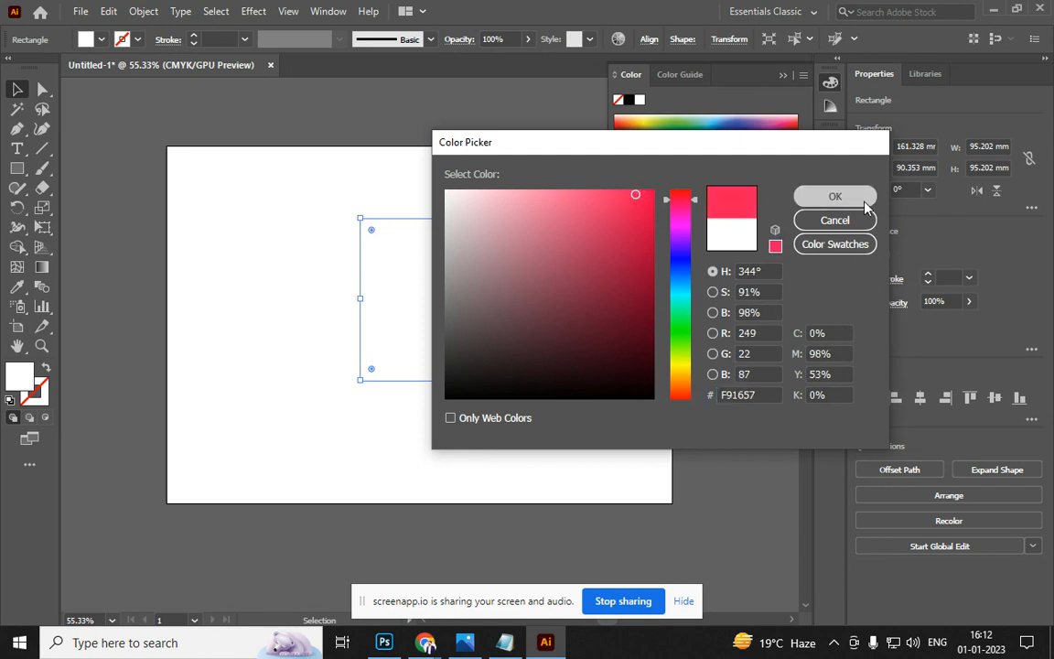
{"action": "left_click", "coordinate": [835, 197]}
{"action": "key", "text": "slash"}
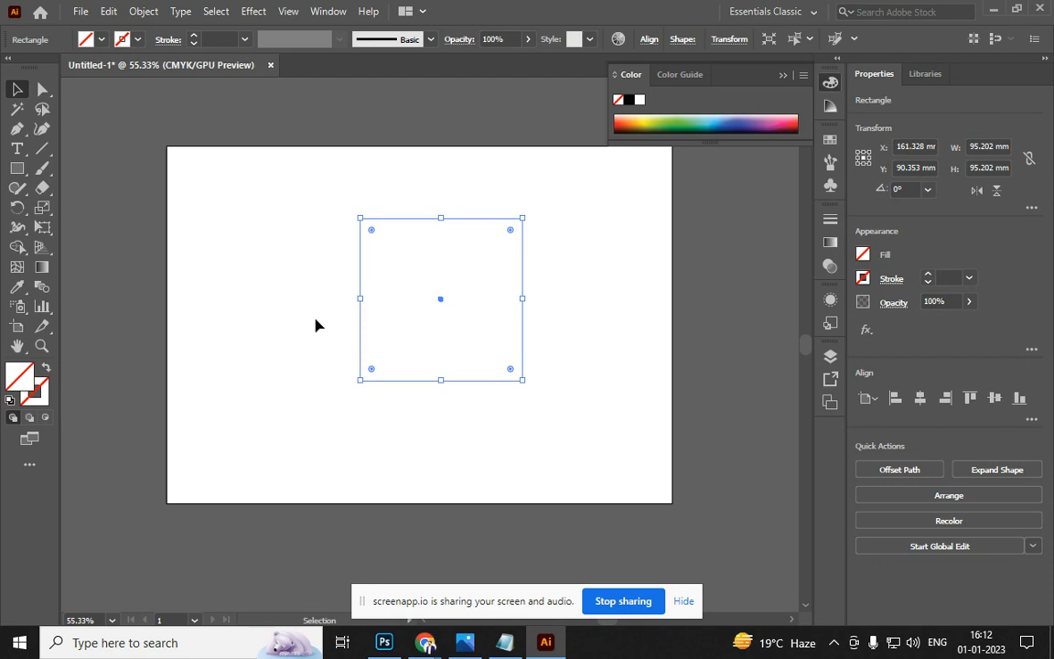
{"action": "double_click", "coordinate": [29, 385]}
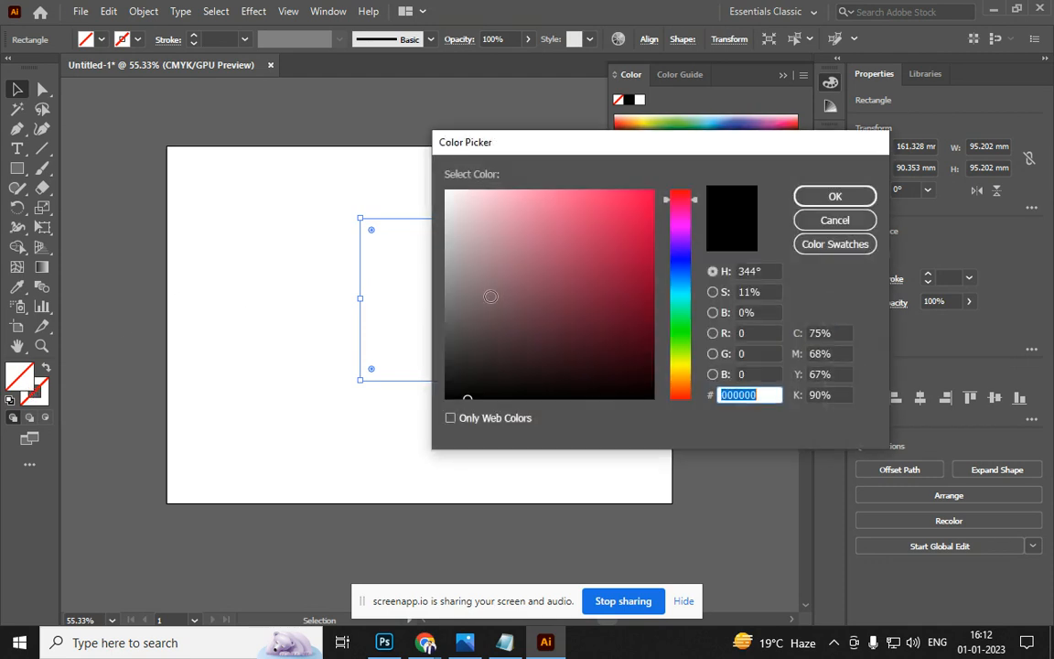
{"action": "left_click", "coordinate": [649, 191]}
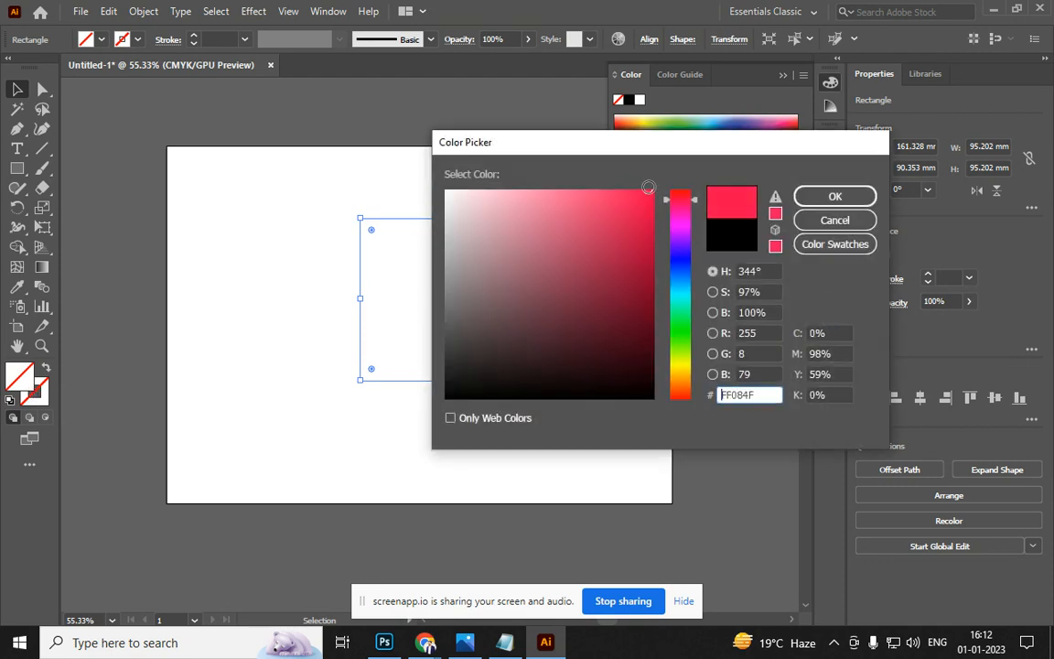
{"action": "left_click", "coordinate": [809, 196]}
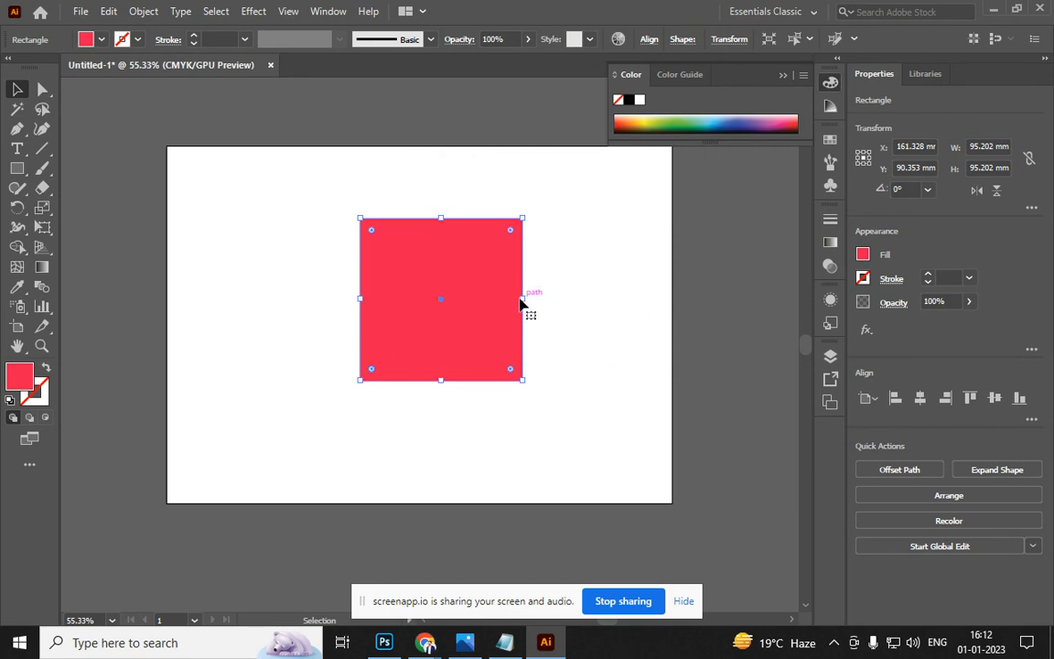
Reshape the pink square into a 265.308 × 50.742 mm bar across the artboard's upper part
{"action": "left_click_drag", "start_coordinate": [523, 298], "coordinate": [767, 298]}
{"action": "left_click_drag", "start_coordinate": [641, 314], "coordinate": [458, 306]}
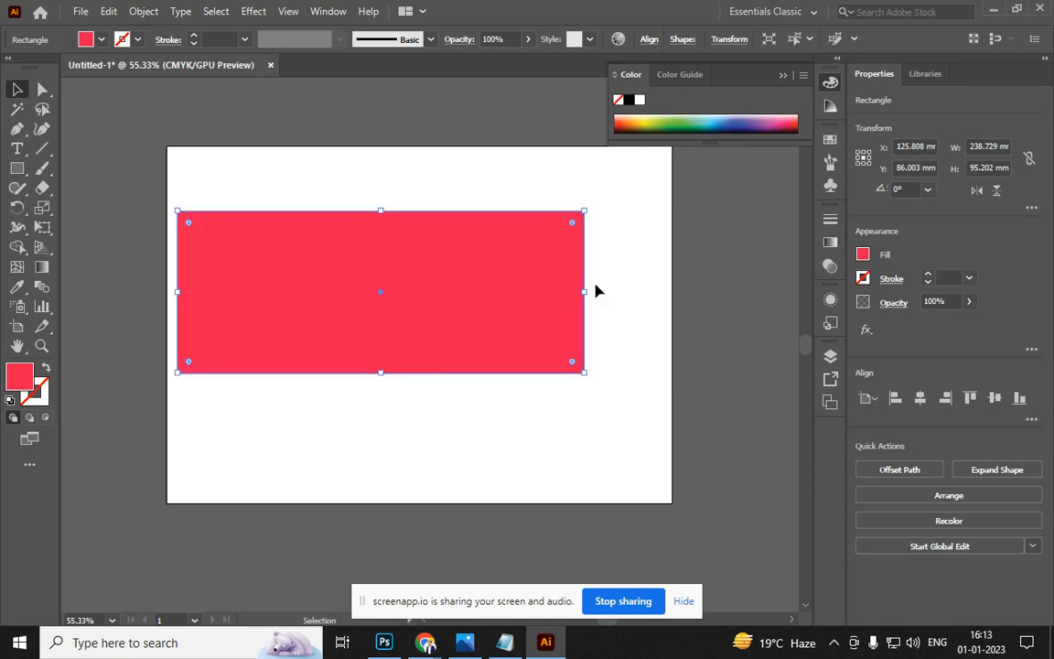
{"action": "left_click_drag", "start_coordinate": [585, 291], "coordinate": [612, 291]}
{"action": "left_click_drag", "start_coordinate": [715, 291], "coordinate": [756, 285]}
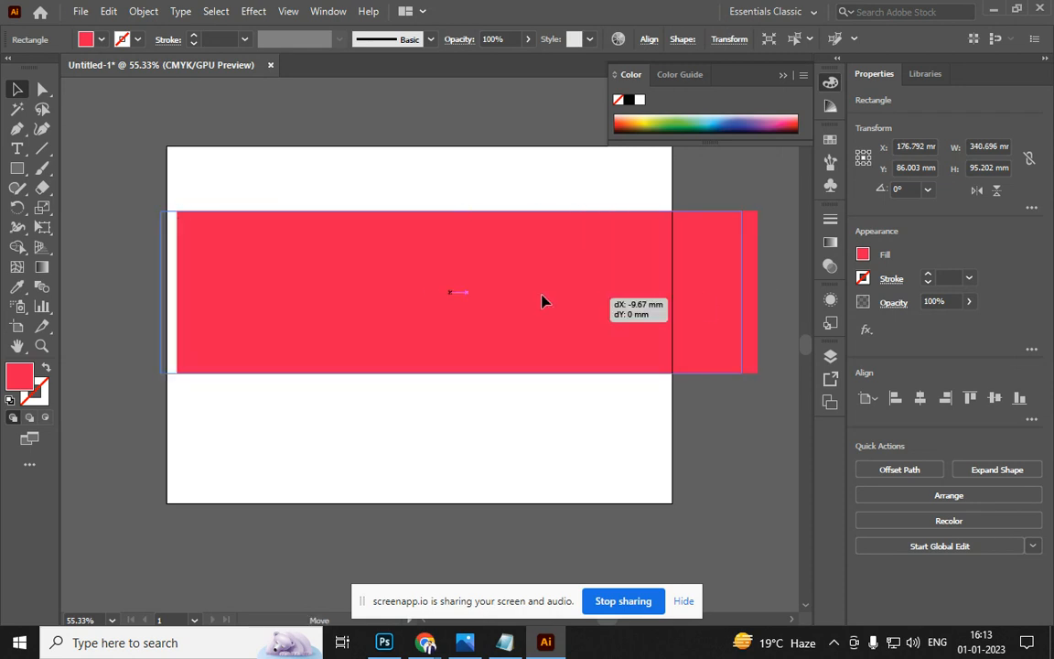
{"action": "left_click_drag", "start_coordinate": [598, 306], "coordinate": [487, 301]}
{"action": "left_click_drag", "start_coordinate": [412, 292], "coordinate": [538, 293]}
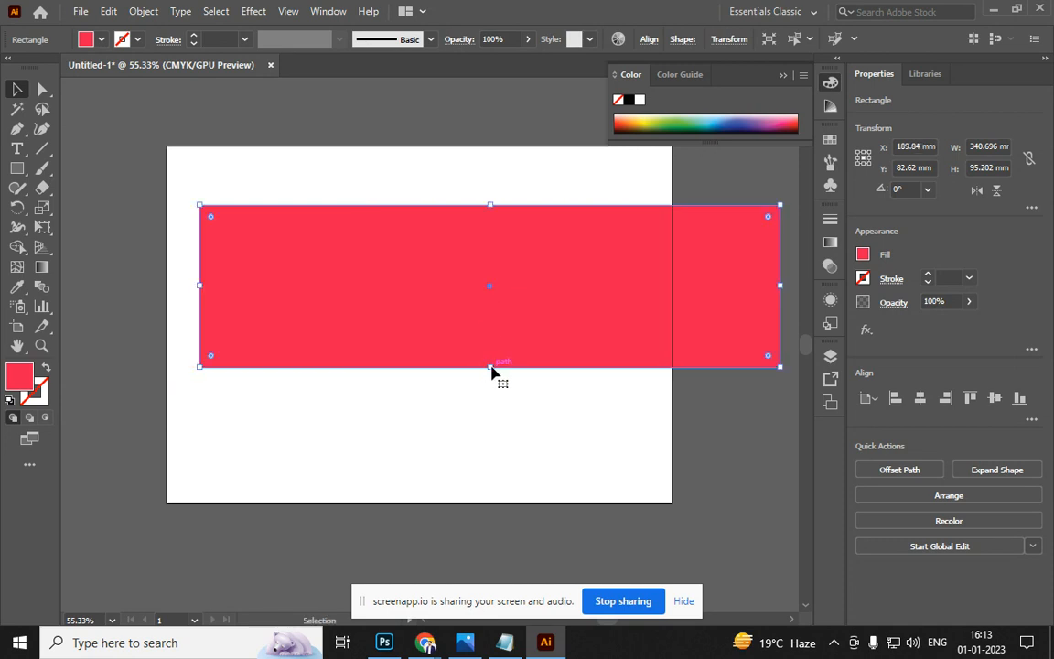
{"action": "left_click_drag", "start_coordinate": [492, 369], "coordinate": [470, 289]}
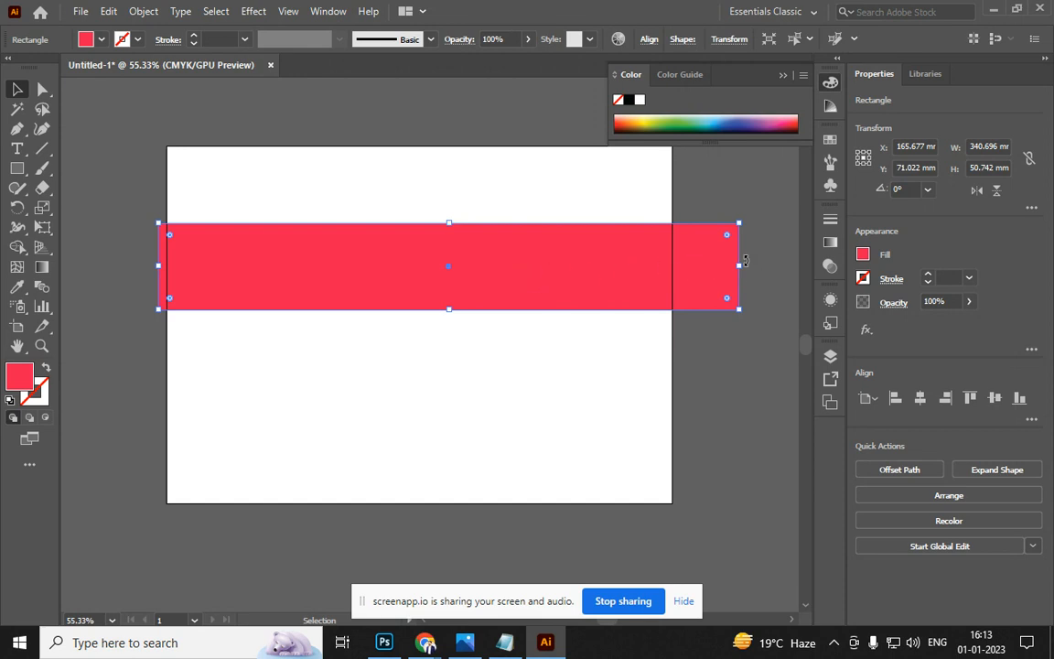
{"action": "left_click_drag", "start_coordinate": [742, 267], "coordinate": [611, 285]}
{"action": "left_click", "coordinate": [548, 353]}
{"action": "left_click_drag", "start_coordinate": [399, 277], "coordinate": [419, 276]}
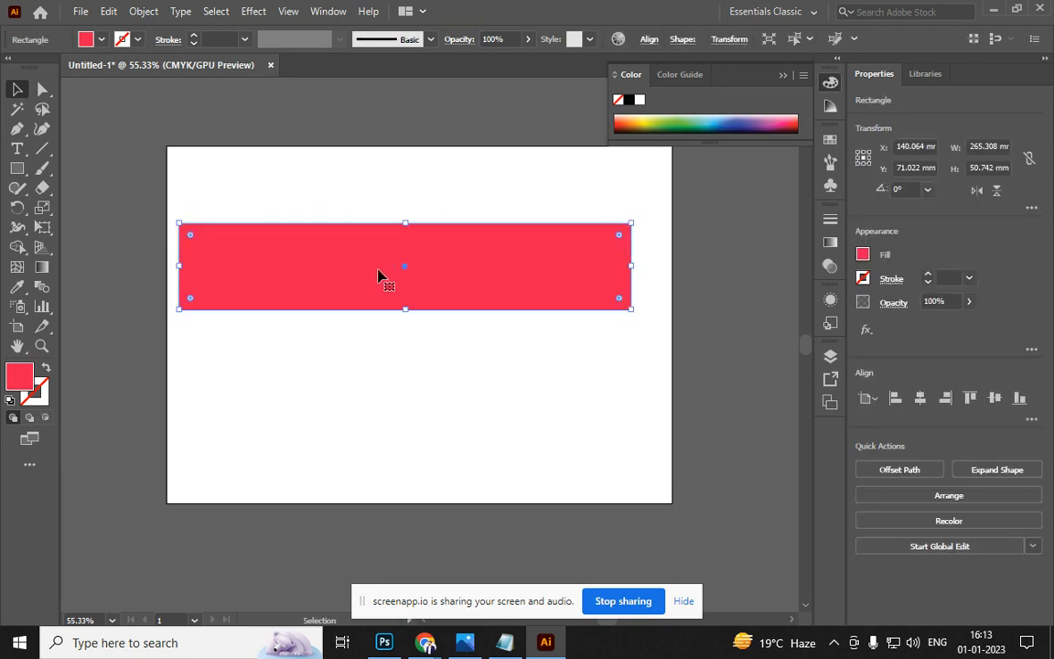
{"action": "key", "text": "a"}
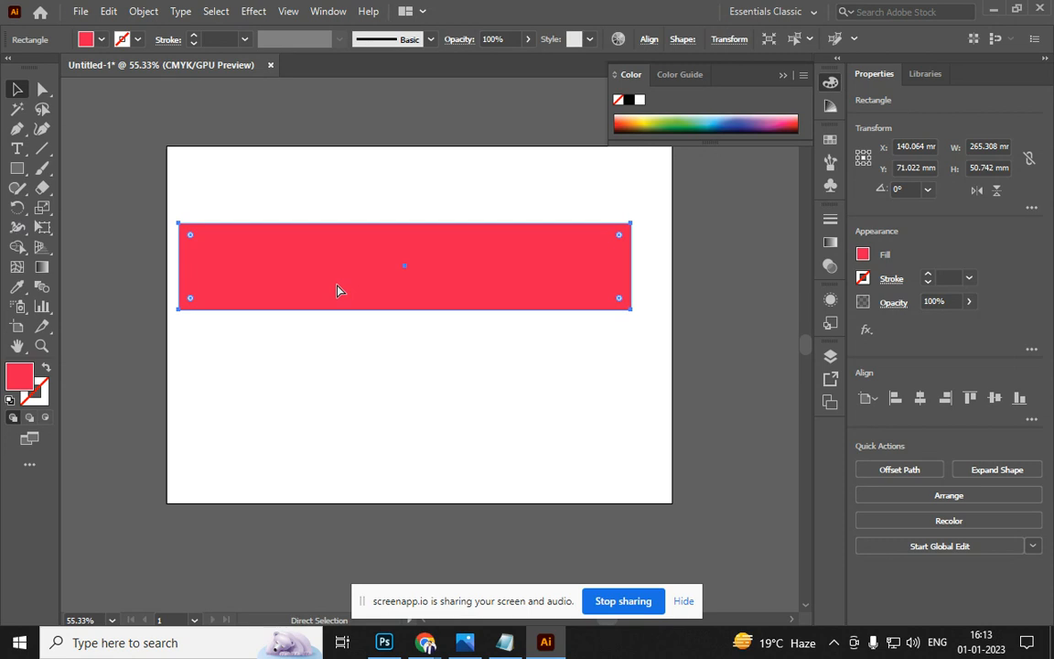
Make a black 265.308 × 10.148 mm strip along the top of the pink bar
{"action": "key", "text": "v"}
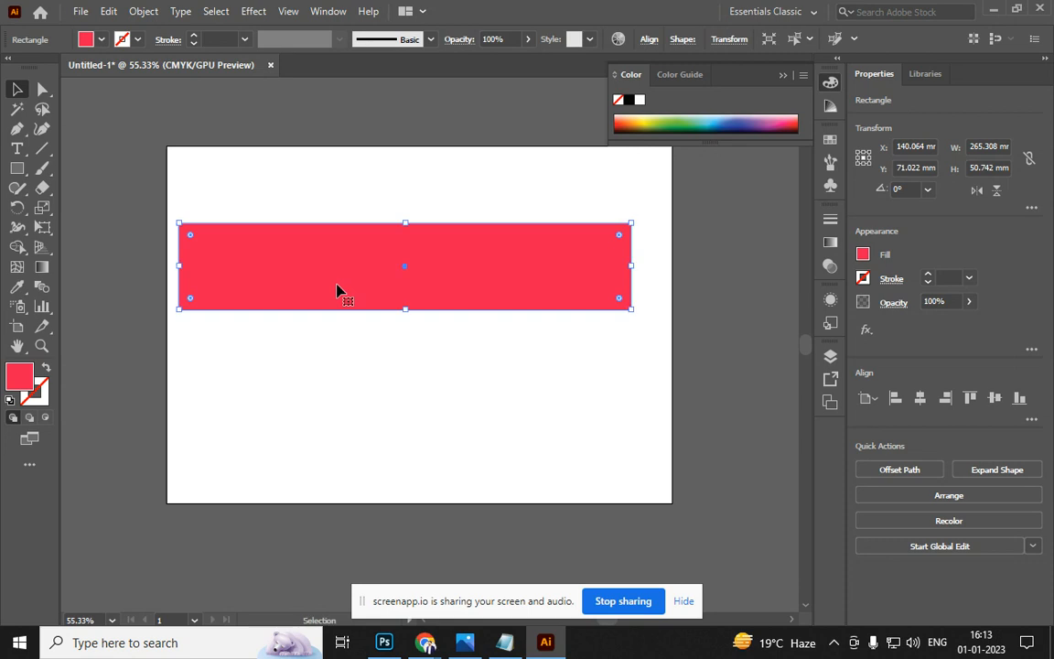
{"action": "key", "text": "ctrl+shift+z"}
{"action": "key", "text": "ctrl+z"}
{"action": "left_click_drag", "start_coordinate": [406, 313], "coordinate": [406, 240]}
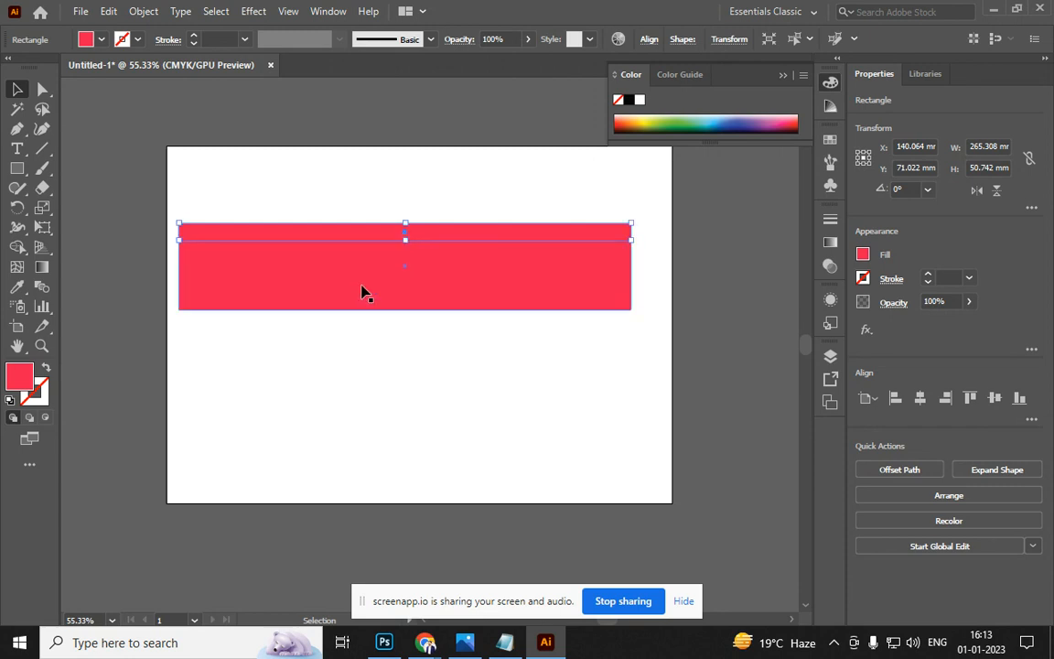
{"action": "double_click", "coordinate": [16, 376]}
{"action": "left_click_drag", "start_coordinate": [511, 376], "coordinate": [511, 397]}
{"action": "left_click", "coordinate": [836, 196]}
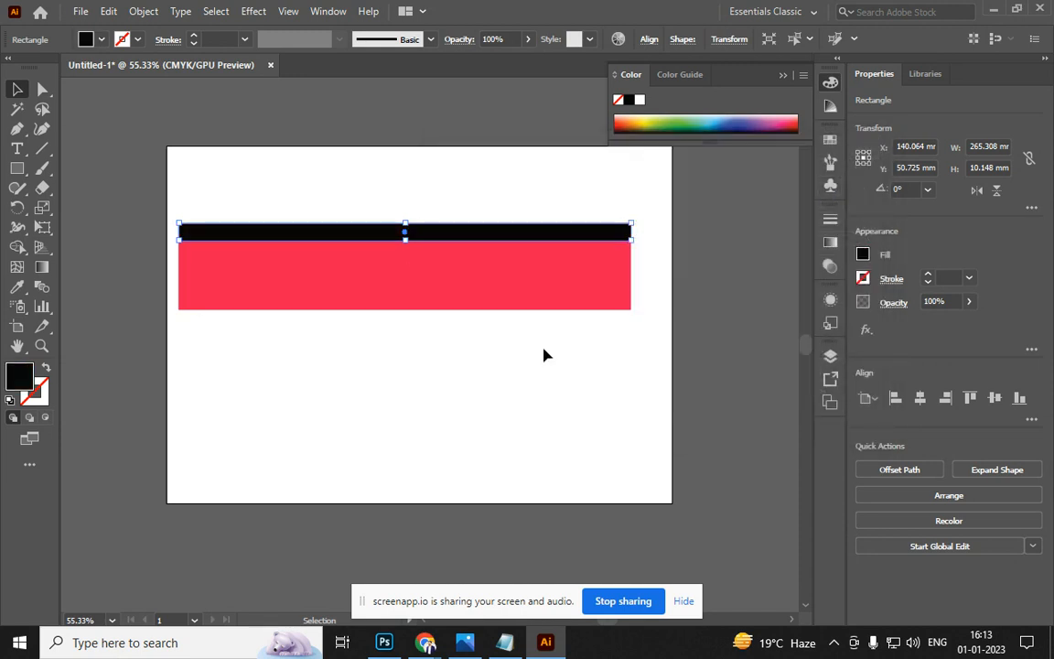
{"action": "left_click", "coordinate": [270, 394]}
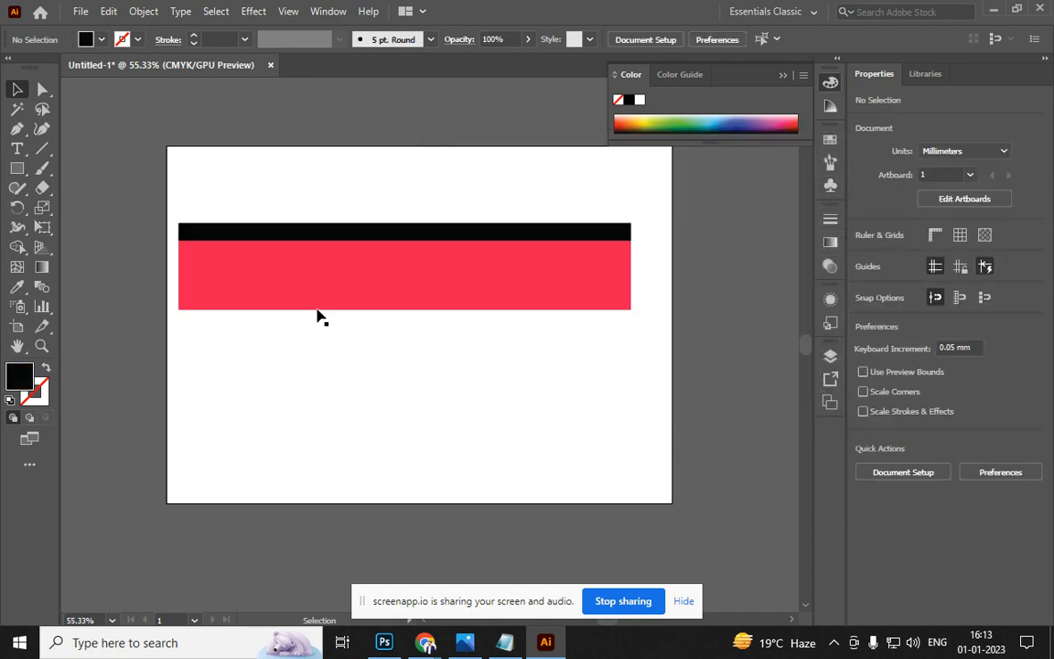
Duplicate the black strip to the bar's bottom and middle
{"action": "left_click", "coordinate": [359, 242]}
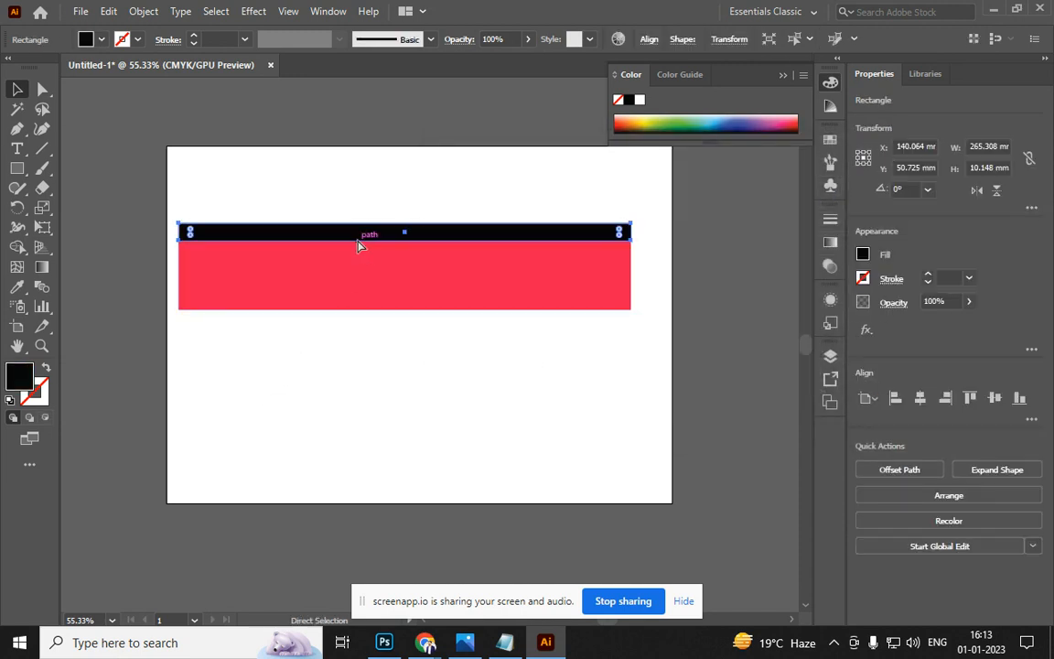
{"action": "left_click_drag", "start_coordinate": [359, 245], "coordinate": [373, 305]}
{"action": "left_click", "coordinate": [373, 331]}
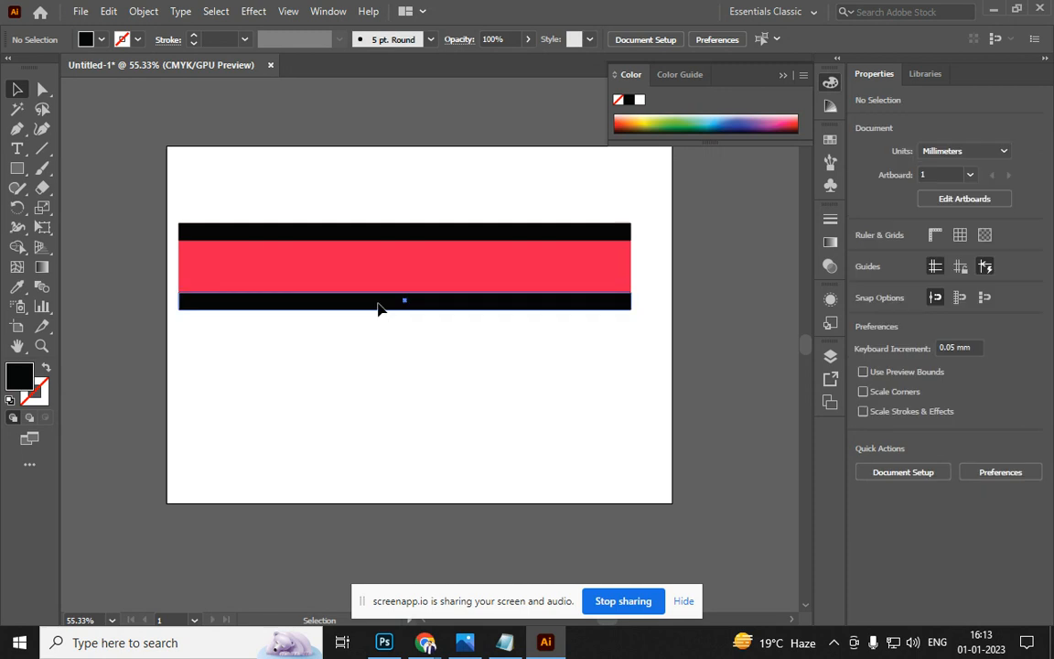
{"action": "left_click", "coordinate": [379, 308]}
{"action": "left_click_drag", "start_coordinate": [378, 308], "coordinate": [383, 274]}
{"action": "left_click", "coordinate": [346, 376]}
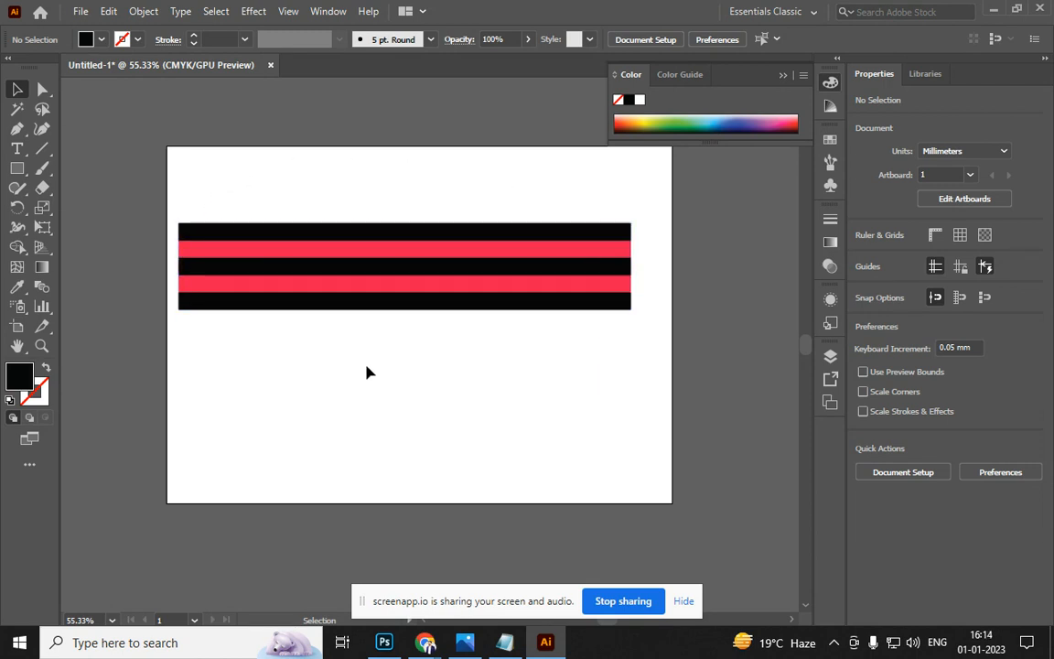
{"action": "left_click", "coordinate": [430, 295]}
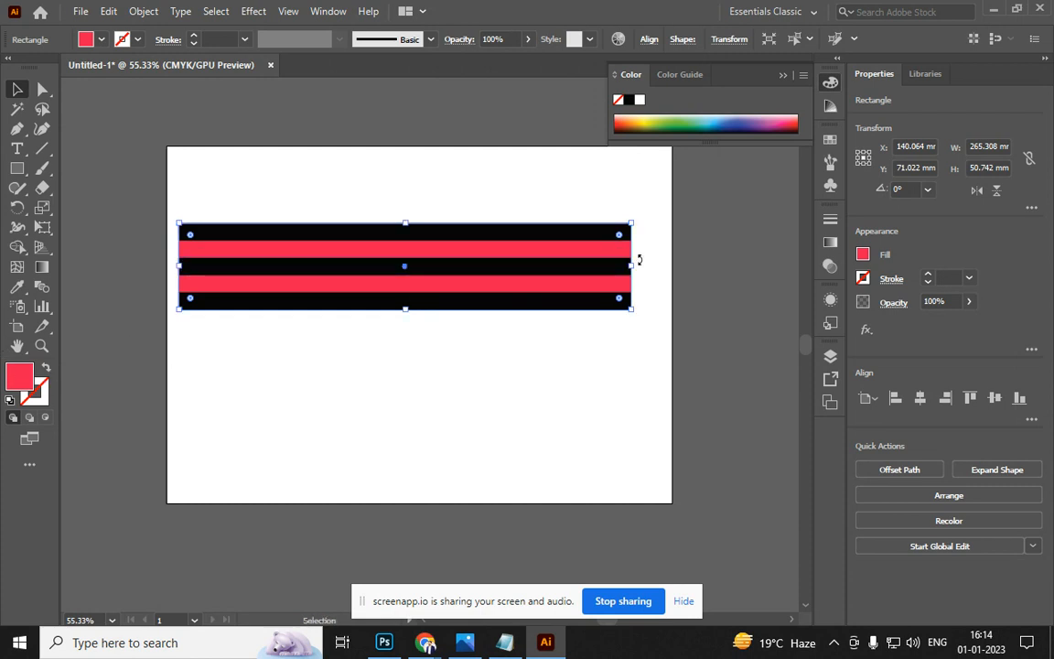
Form a narrow light grey DDD3D5 band at the bar's left end
{"action": "left_click_drag", "start_coordinate": [632, 265], "coordinate": [153, 267]}
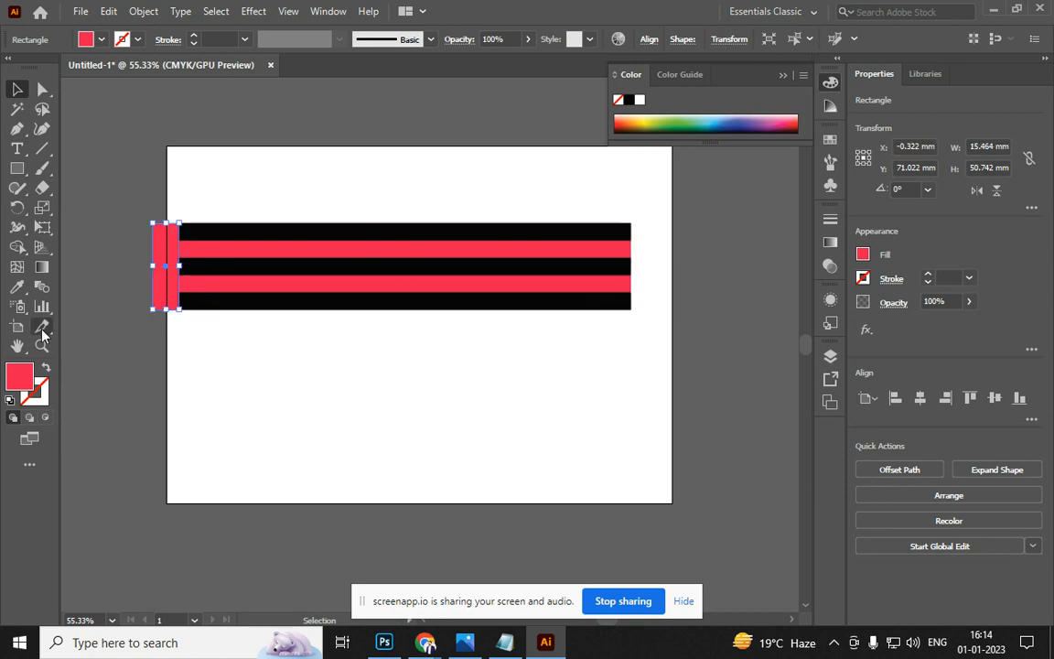
{"action": "double_click", "coordinate": [28, 385]}
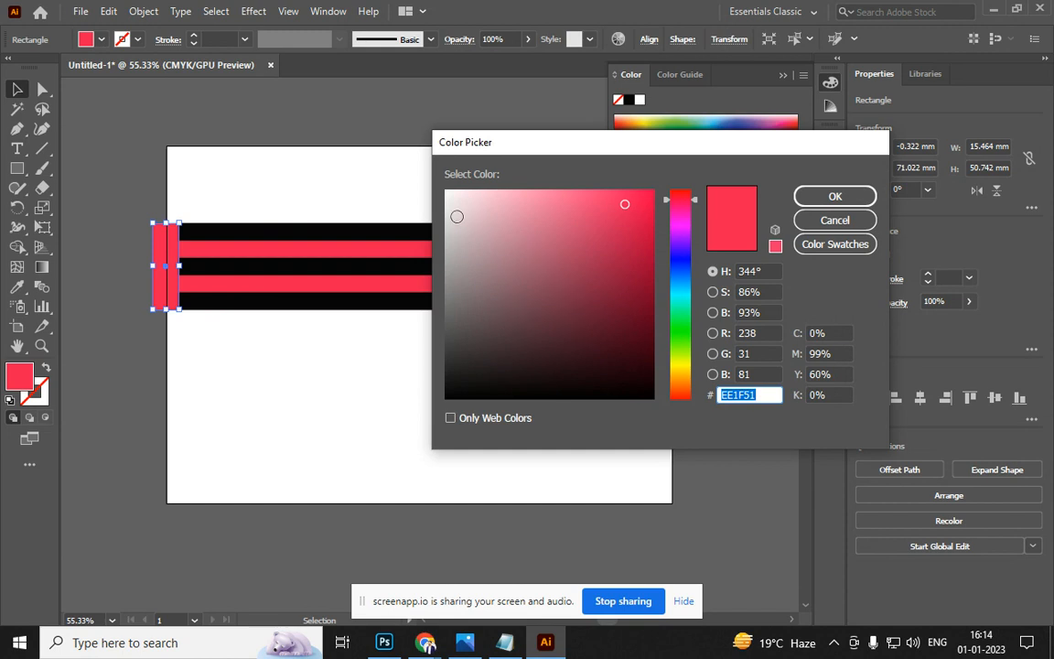
{"action": "left_click", "coordinate": [452, 244]}
{"action": "left_click", "coordinate": [455, 216]}
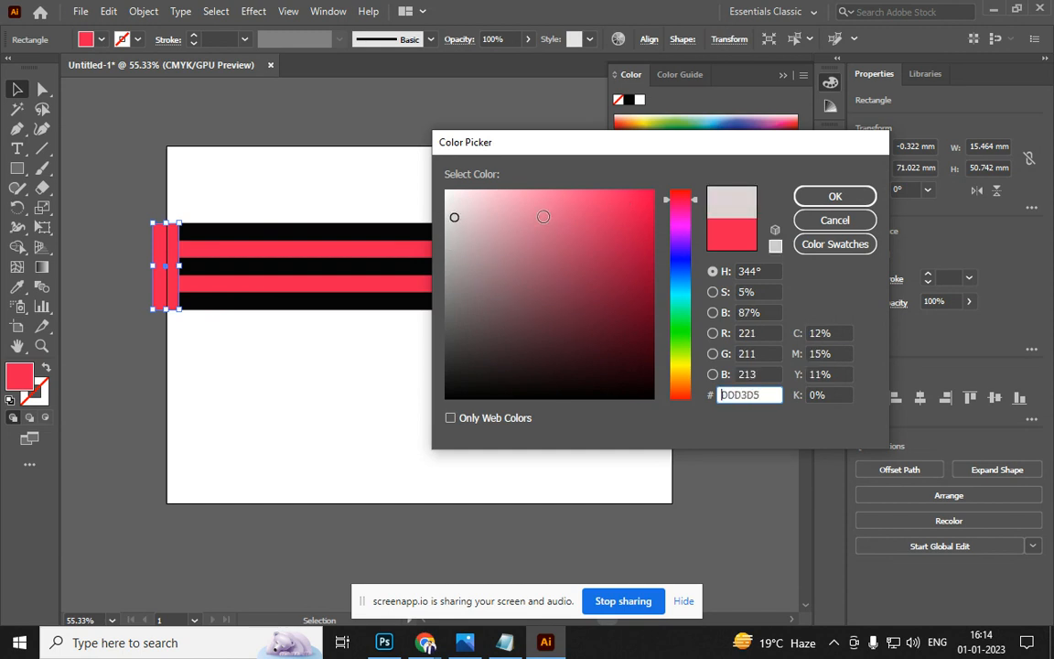
{"action": "left_click", "coordinate": [801, 198]}
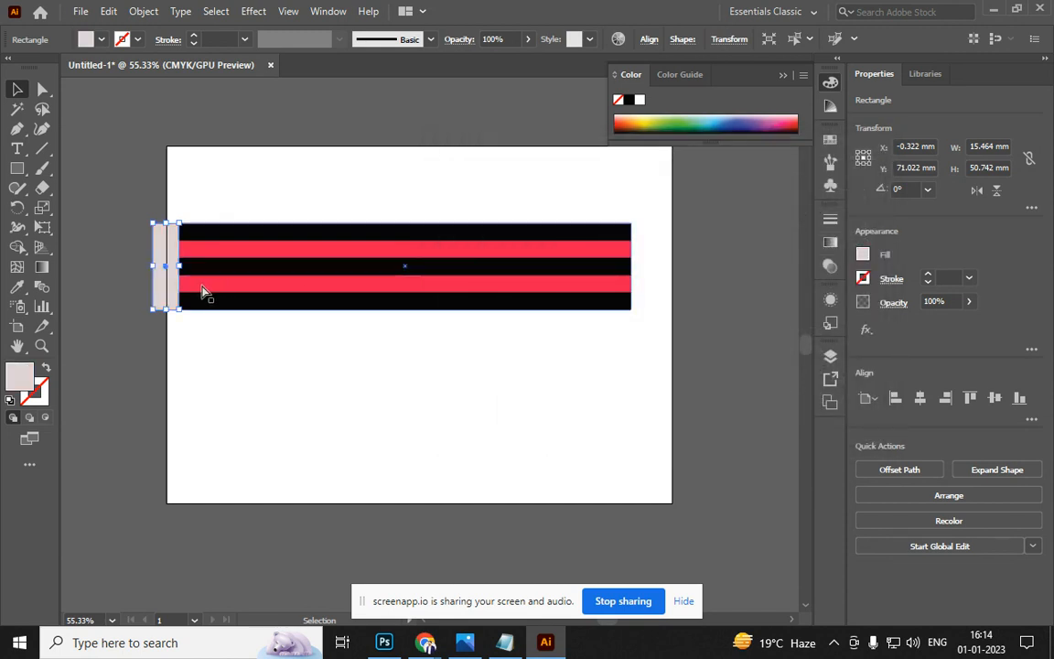
Try widening the band leftward with a black fill, then undo it
{"action": "key", "text": "v"}
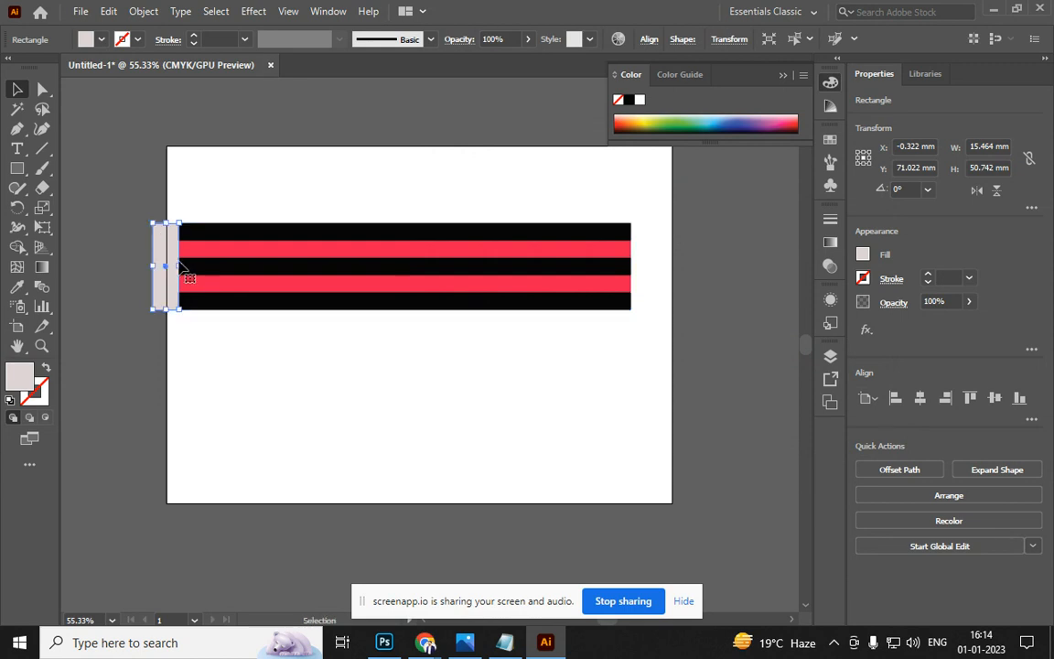
{"action": "left_click_drag", "start_coordinate": [178, 266], "coordinate": [120, 266]}
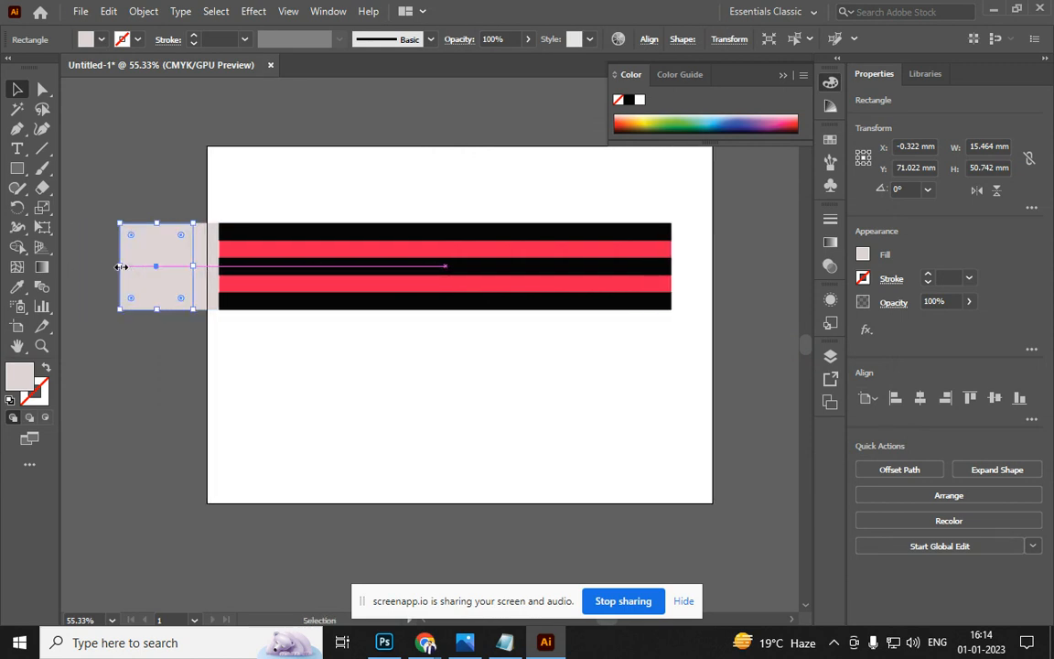
{"action": "double_click", "coordinate": [21, 381]}
{"action": "left_click_drag", "start_coordinate": [482, 364], "coordinate": [473, 401]}
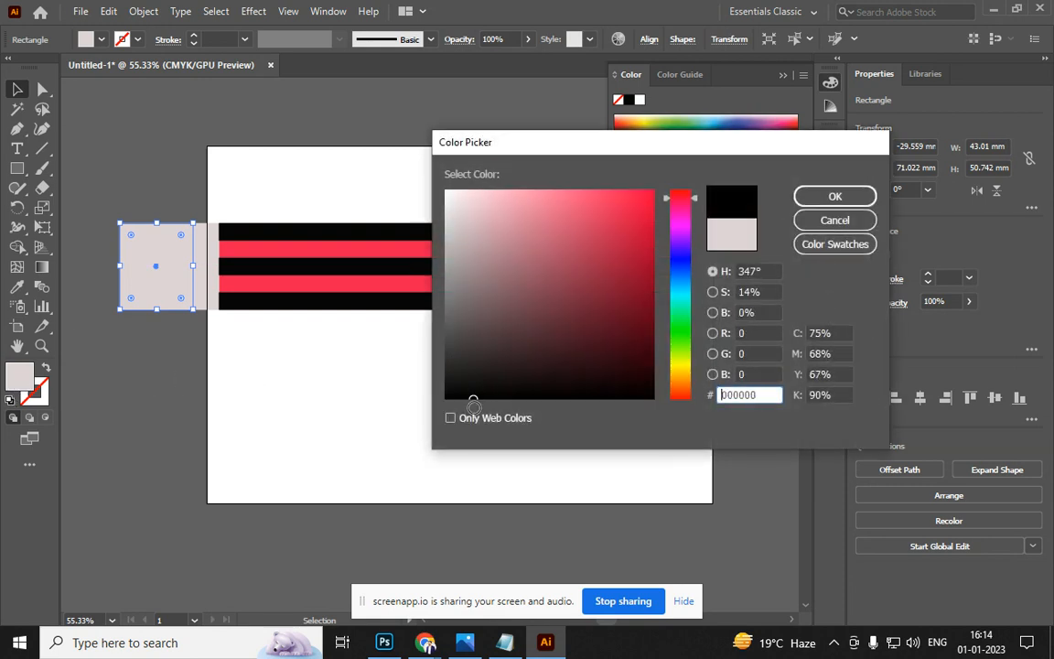
{"action": "left_click", "coordinate": [829, 196]}
{"action": "key", "text": "ctrl+z"}
{"action": "key", "text": "ctrl+z"}
{"action": "key", "text": "ctrl+z"}
{"action": "key", "text": "ctrl+shift+z"}
Add a 45.909 × 50.742 mm near-black 11090A block left of the grey band
{"action": "left_click", "coordinate": [225, 342]}
{"action": "left_click", "coordinate": [205, 266], "text": "ctrl"}
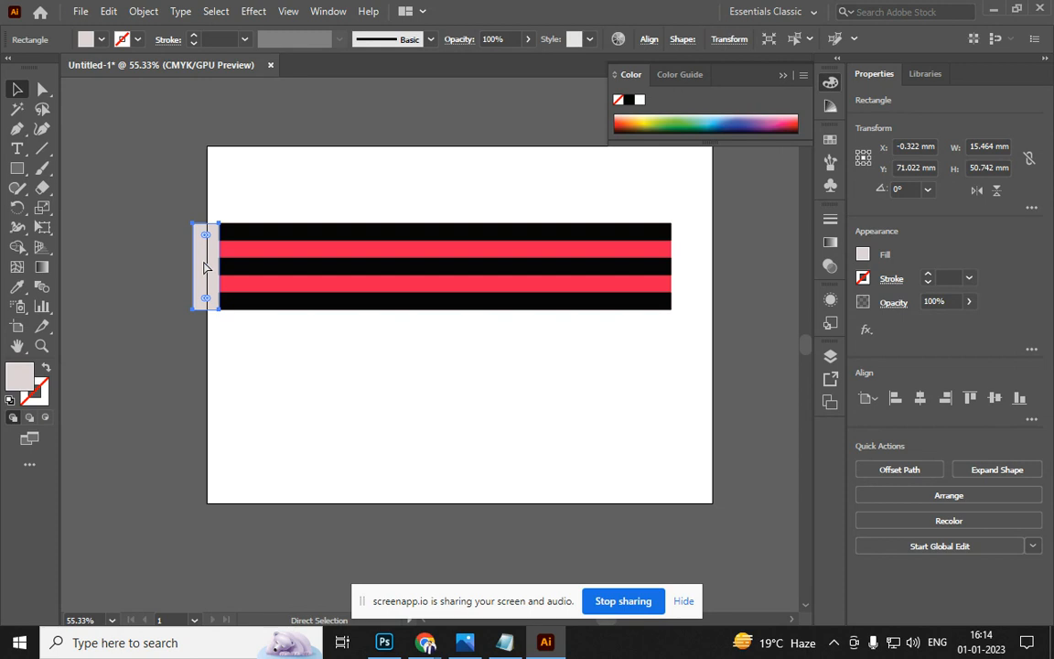
{"action": "left_click_drag", "start_coordinate": [206, 266], "coordinate": [115, 265]}
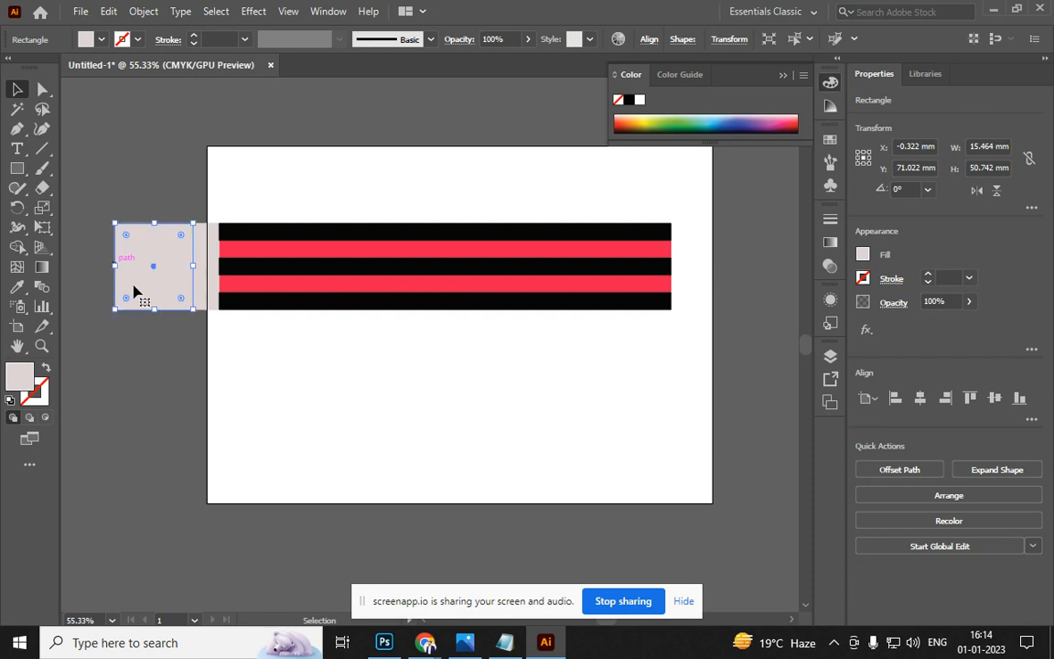
{"action": "double_click", "coordinate": [23, 384]}
{"action": "left_click_drag", "start_coordinate": [492, 291], "coordinate": [551, 383]}
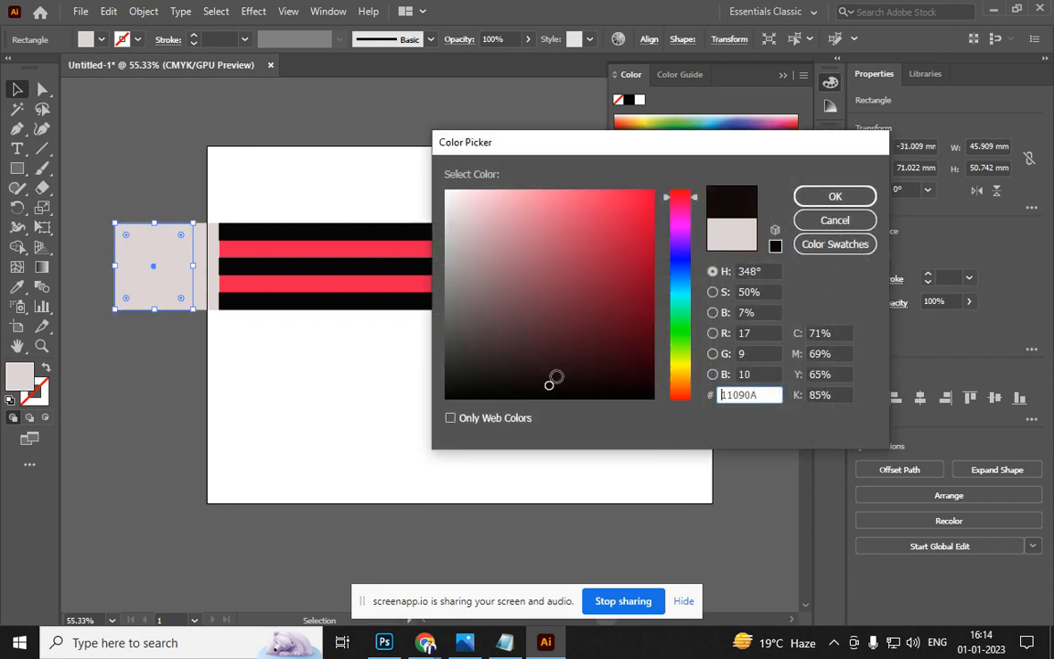
{"action": "left_click", "coordinate": [834, 195]}
{"action": "left_click", "coordinate": [531, 379]}
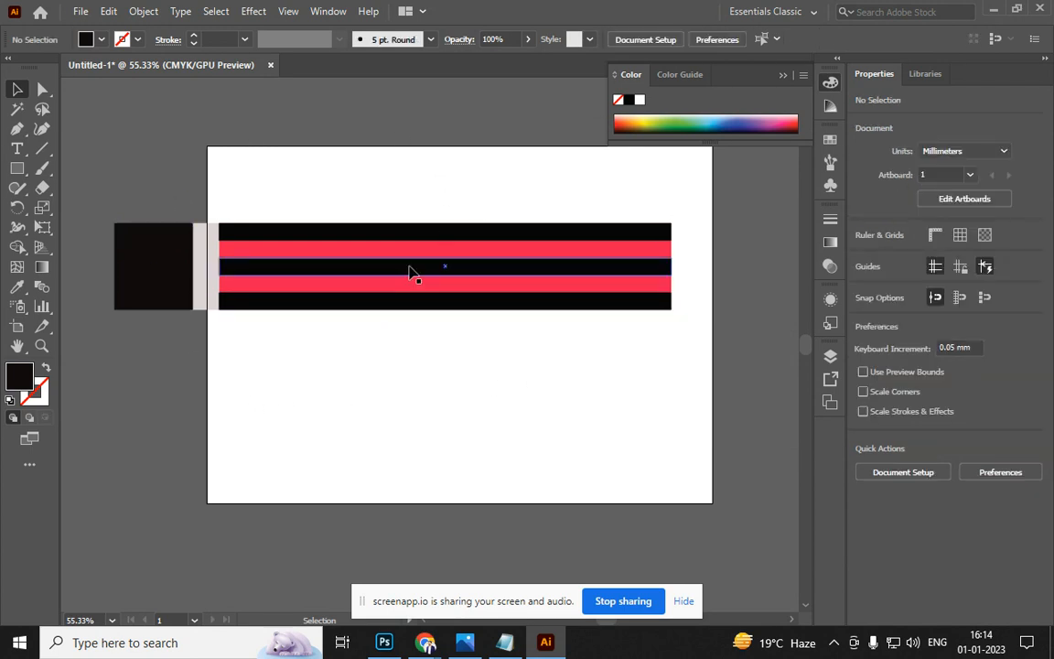
{"action": "key", "text": "space"}
{"action": "left_click_drag", "start_coordinate": [545, 348], "coordinate": [412, 343]}
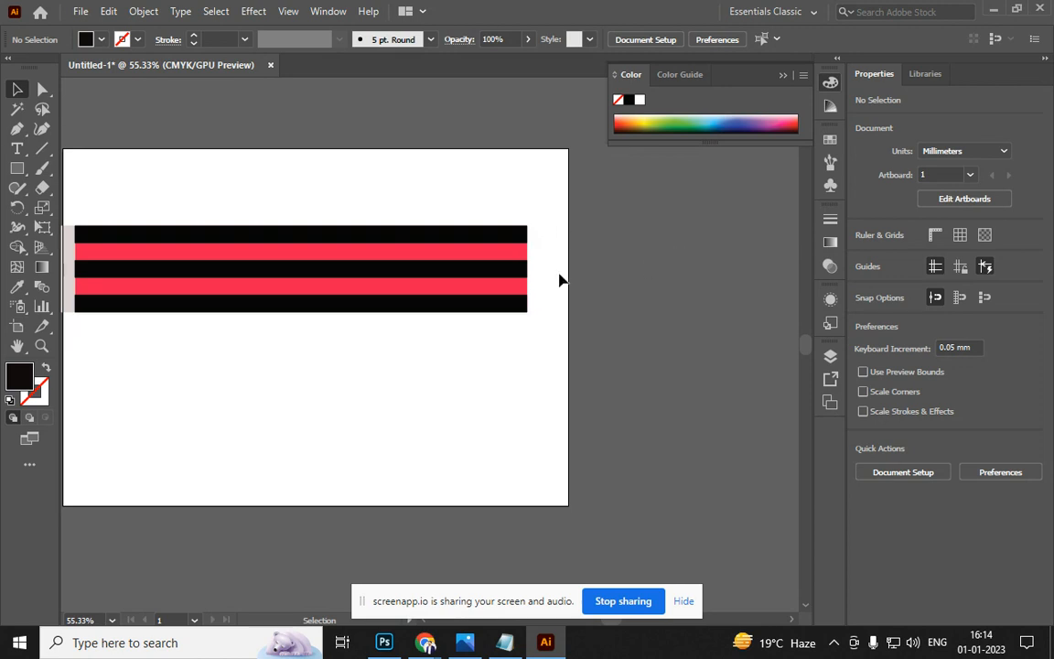
{"action": "left_click", "coordinate": [491, 291]}
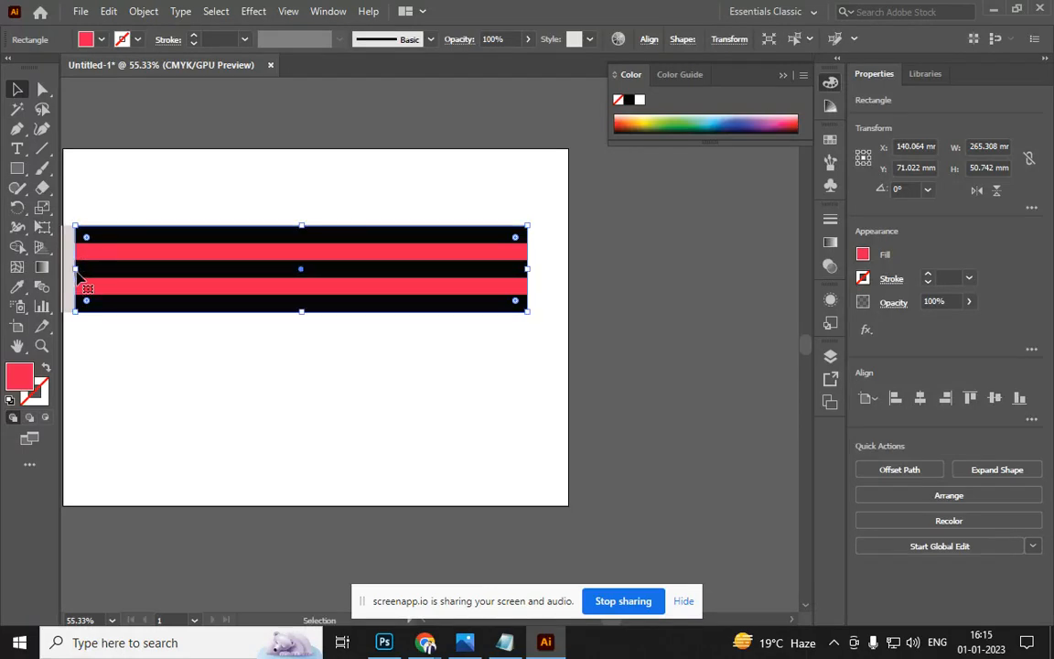
Extend a red block past the right end of the striped body
{"action": "left_click_drag", "start_coordinate": [78, 270], "coordinate": [665, 290]}
{"action": "left_click", "coordinate": [626, 393]}
{"action": "left_click_drag", "start_coordinate": [293, 360], "coordinate": [271, 351]}
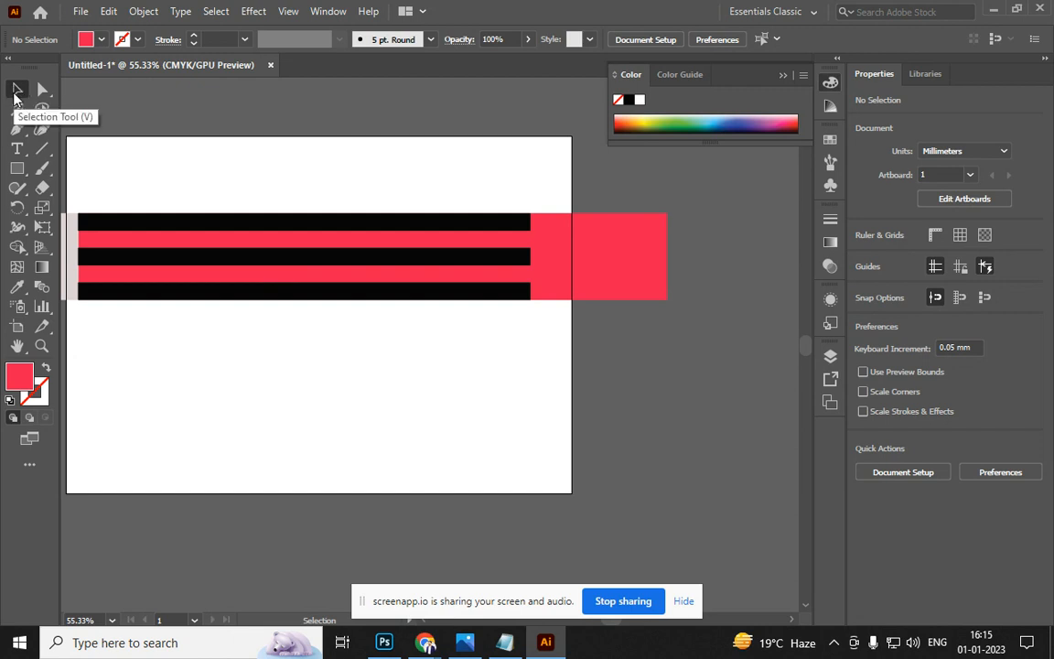
{"action": "left_click", "coordinate": [15, 91]}
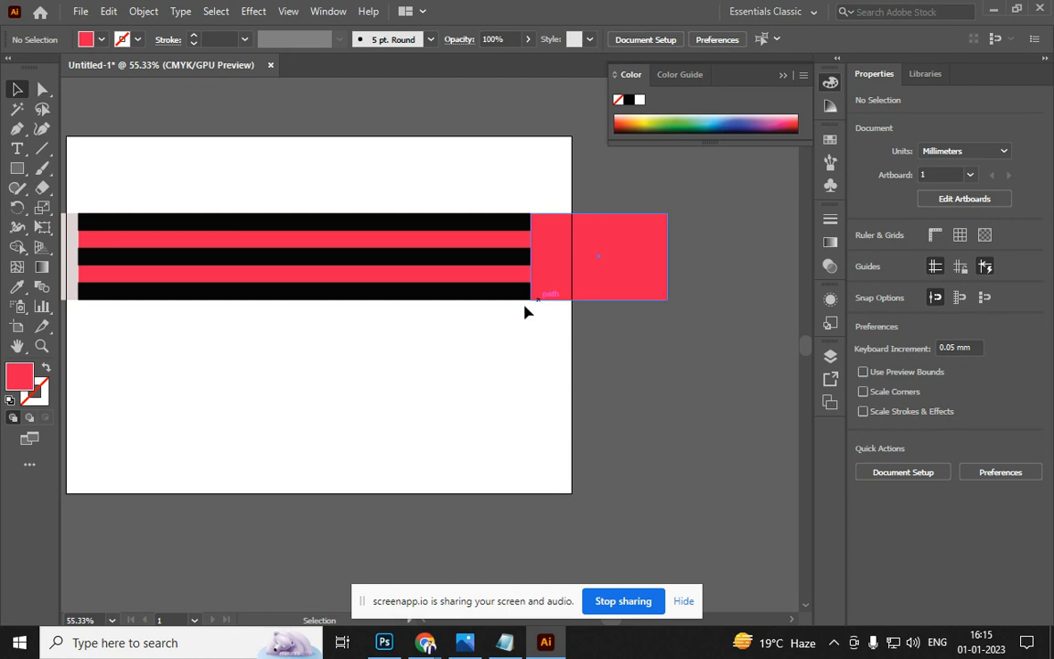
{"action": "left_click", "coordinate": [627, 260]}
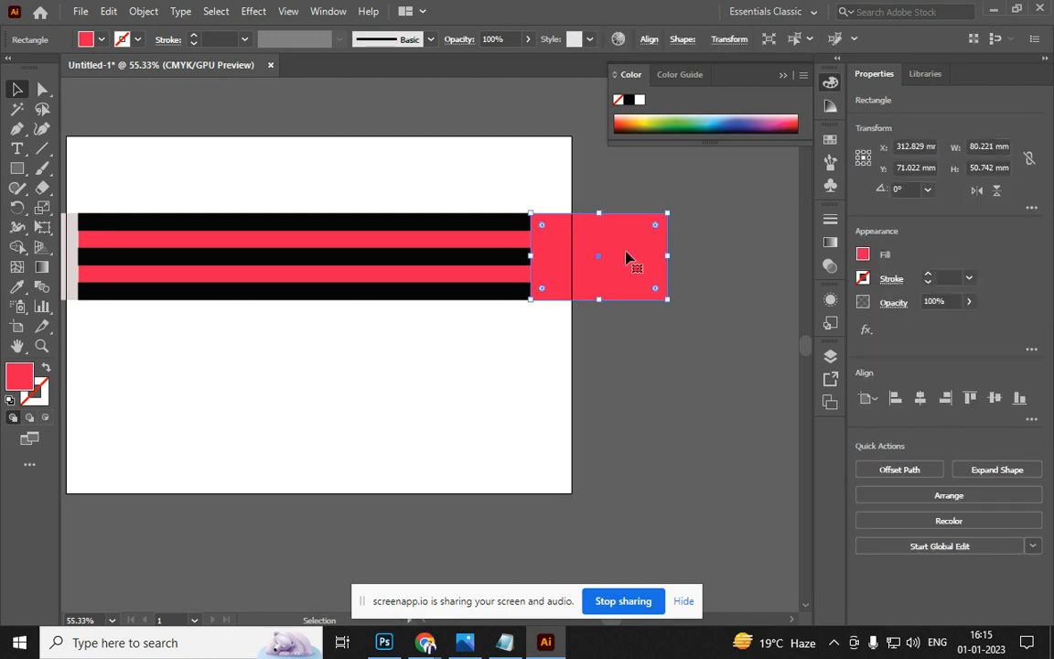
Move the block's right anchors into a 106.317 mm pointed cone with its tip pushed right
{"action": "key", "text": "a"}
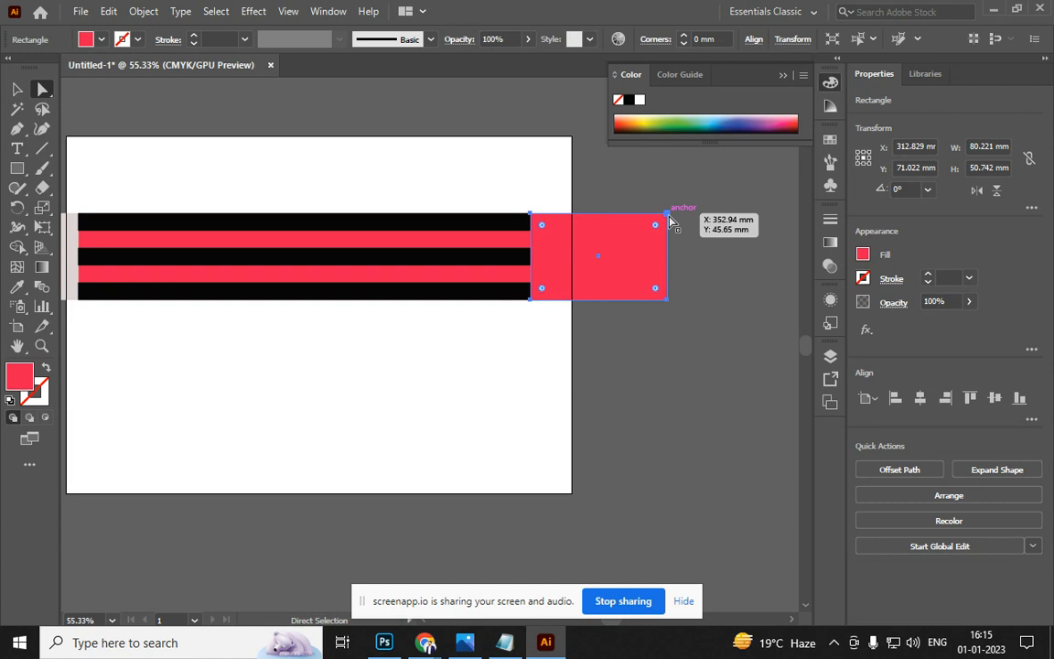
{"action": "left_click_drag", "start_coordinate": [669, 217], "coordinate": [667, 255]}
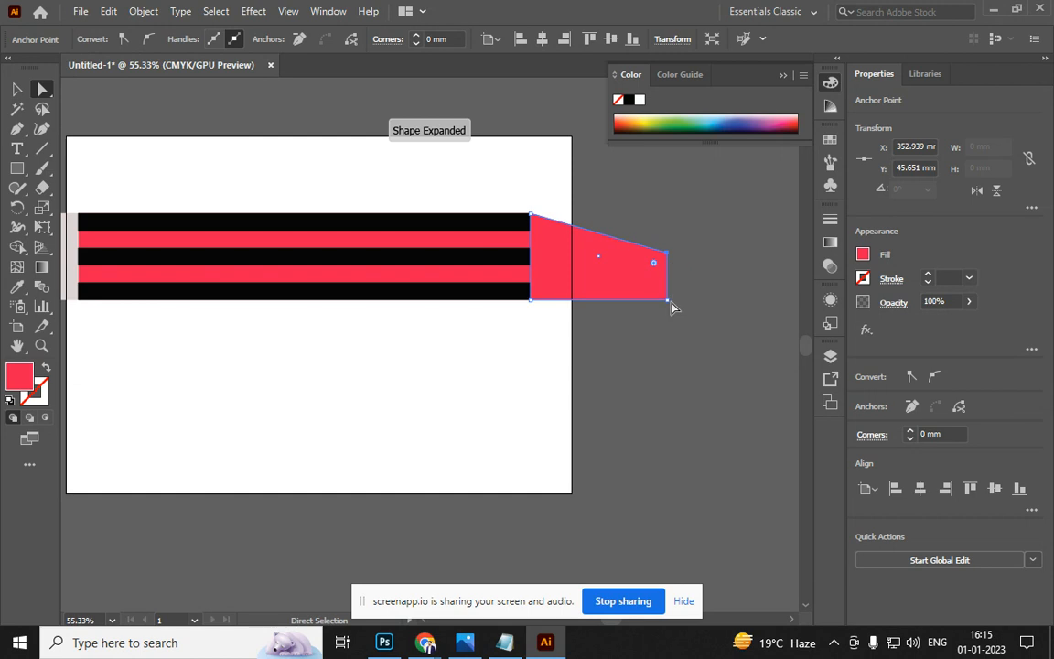
{"action": "left_click", "coordinate": [671, 305]}
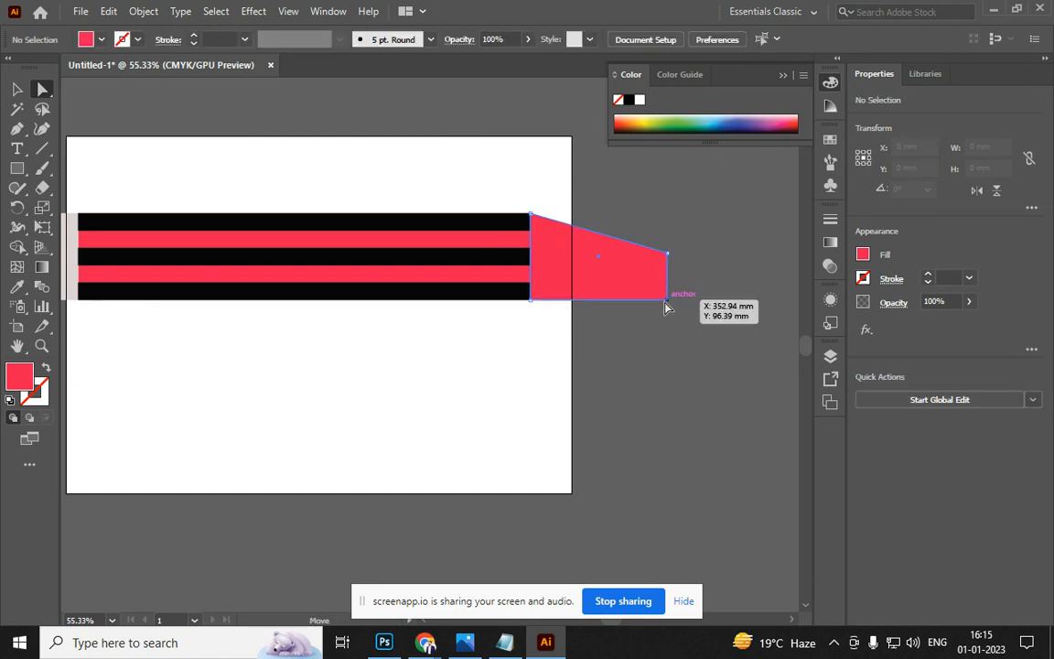
{"action": "left_click", "coordinate": [668, 302]}
{"action": "left_click_drag", "start_coordinate": [667, 302], "coordinate": [530, 302]}
{"action": "left_click", "coordinate": [516, 376]}
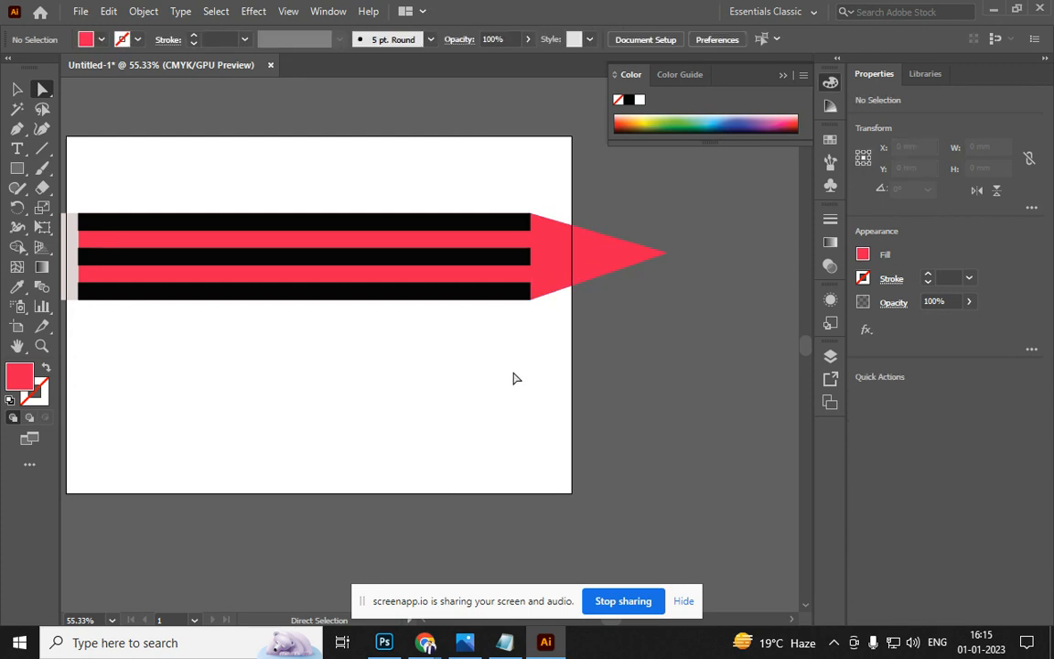
{"action": "left_click", "coordinate": [668, 259]}
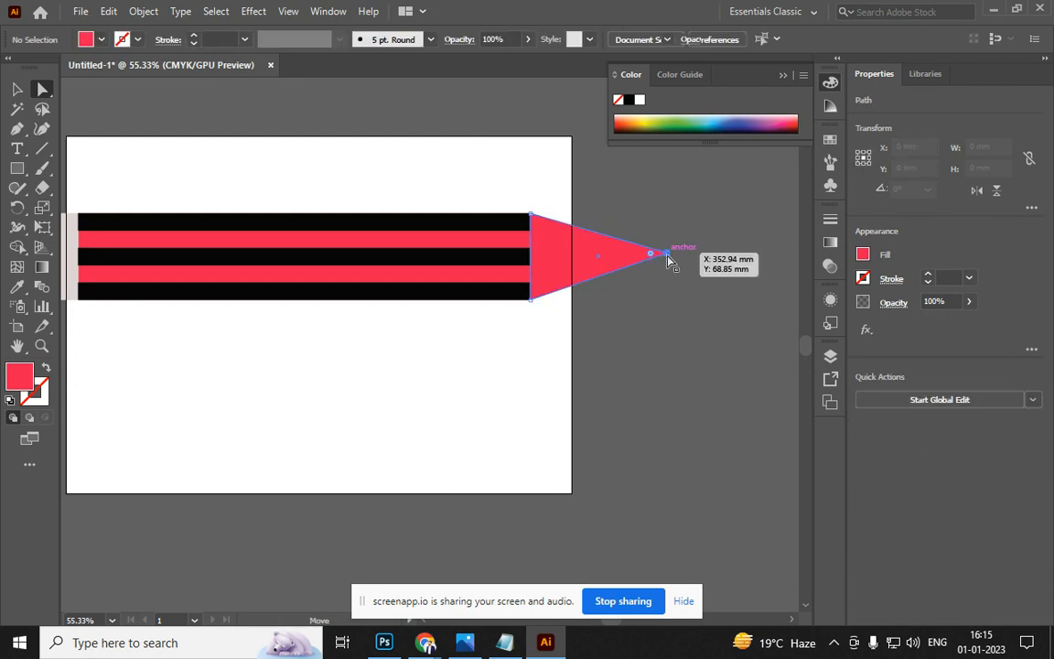
{"action": "left_click_drag", "start_coordinate": [668, 259], "coordinate": [707, 249]}
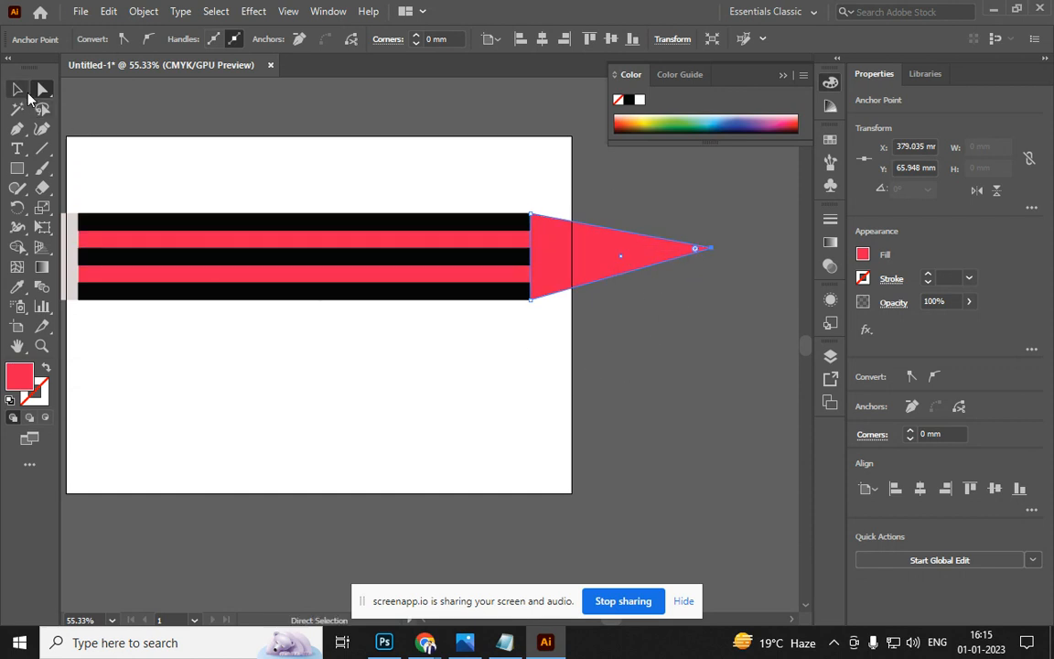
{"action": "left_click", "coordinate": [20, 88]}
{"action": "left_click", "coordinate": [565, 293]}
{"action": "left_click", "coordinate": [612, 266]}
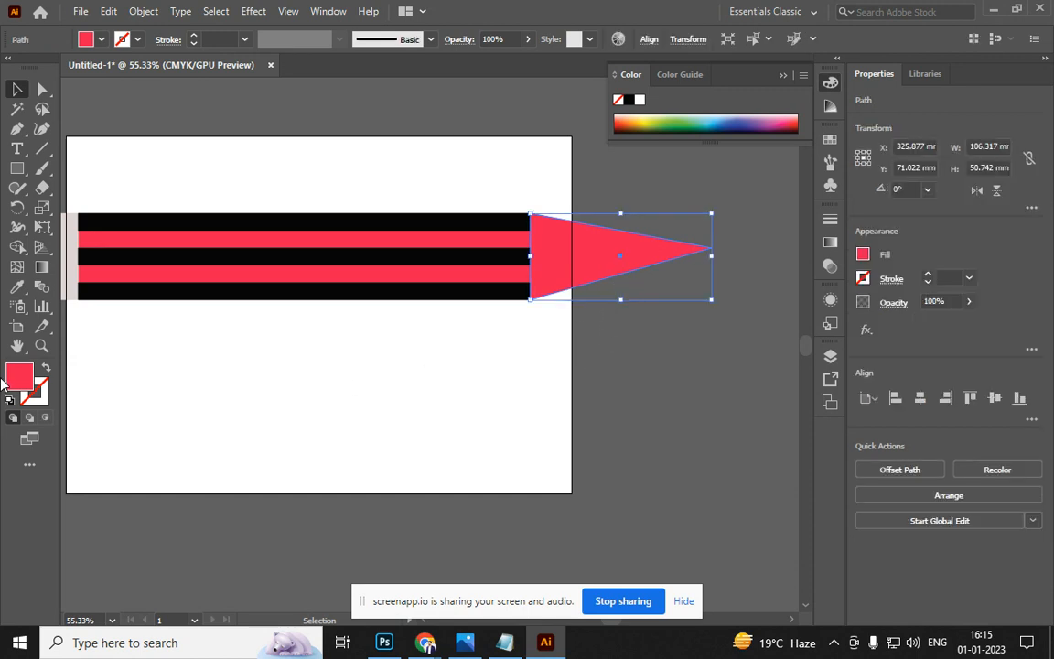
Fill the cone with light wood-brown D39867
{"action": "double_click", "coordinate": [19, 377]}
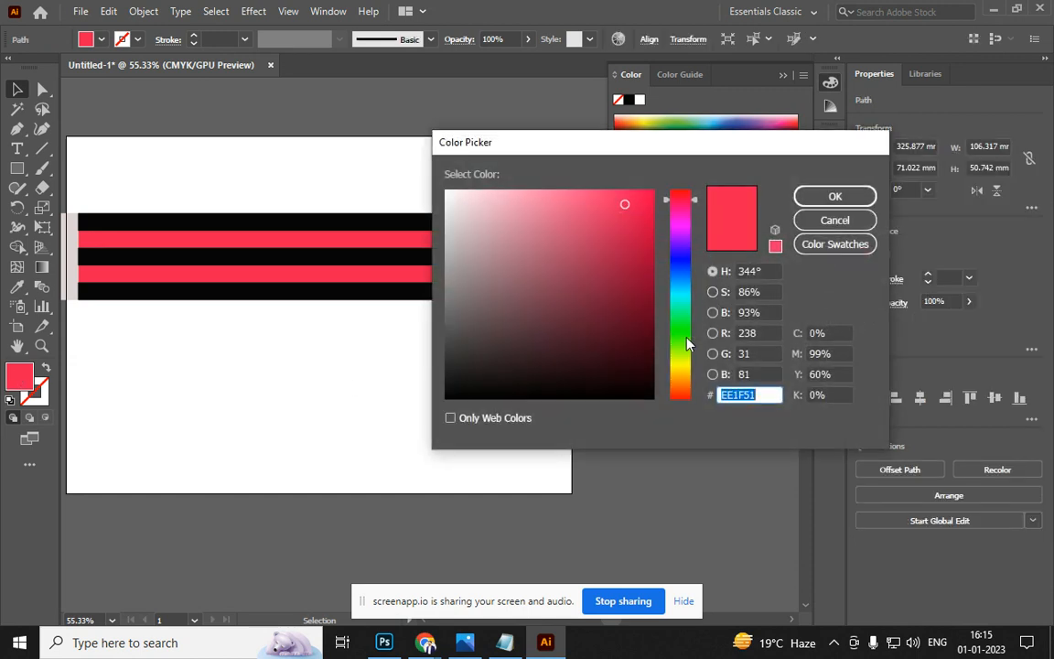
{"action": "left_click", "coordinate": [682, 377]}
{"action": "left_click_drag", "start_coordinate": [682, 378], "coordinate": [683, 390]}
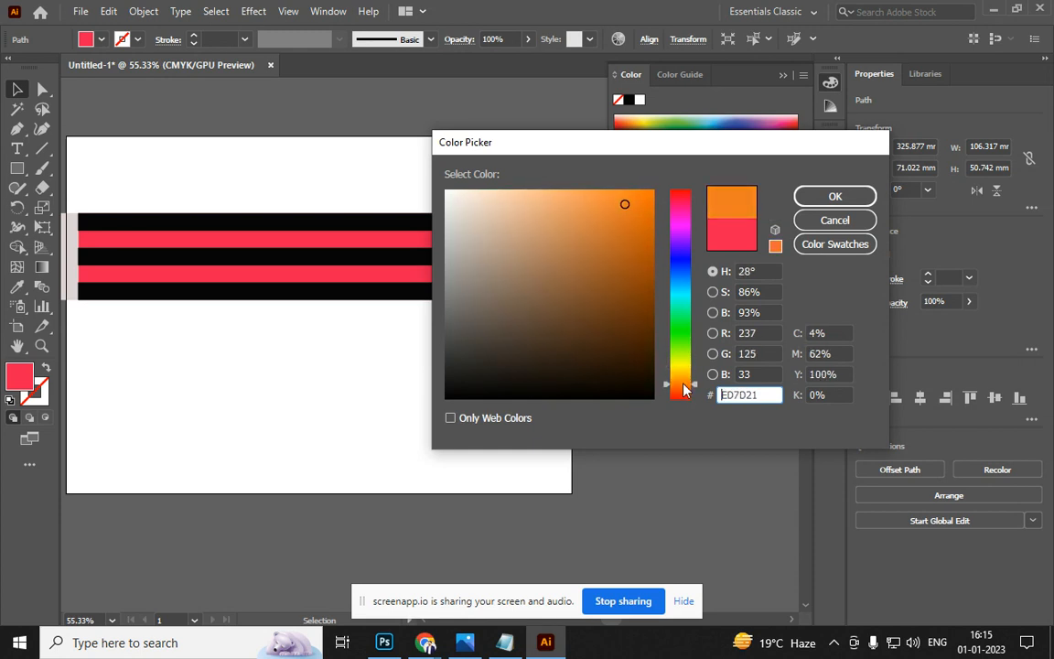
{"action": "mouse_move", "coordinate": [585, 221]}
{"action": "left_mouse_down"}
{"action": "mouse_move", "coordinate": [589, 193]}
{"action": "mouse_move", "coordinate": [584, 210]}
{"action": "mouse_move", "coordinate": [553, 224]}
{"action": "left_mouse_up"}
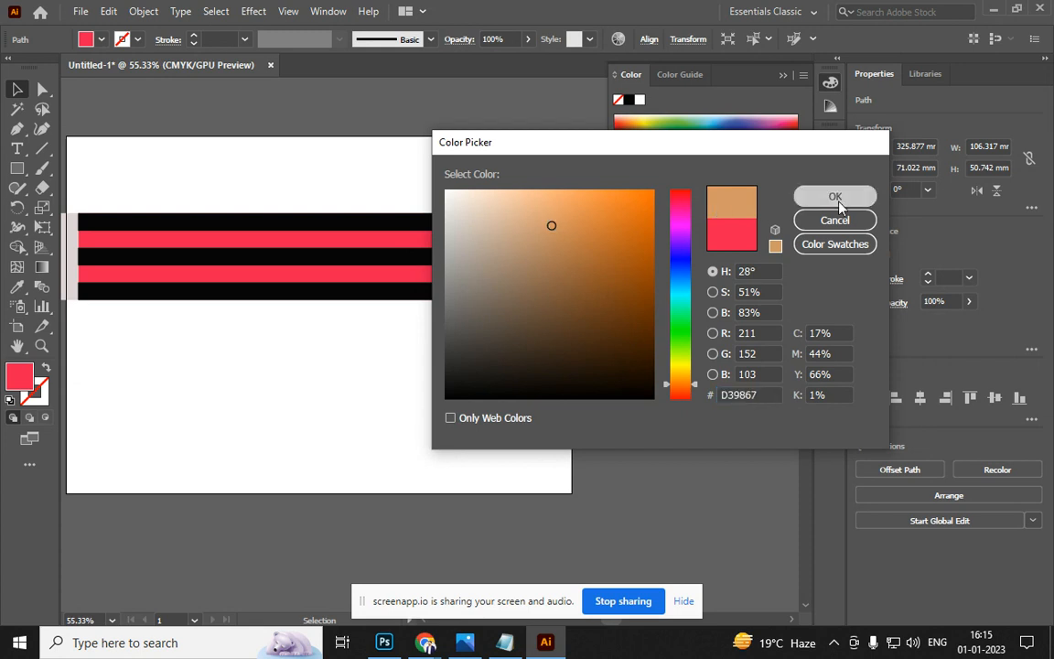
{"action": "left_click", "coordinate": [812, 198]}
{"action": "left_click", "coordinate": [584, 388]}
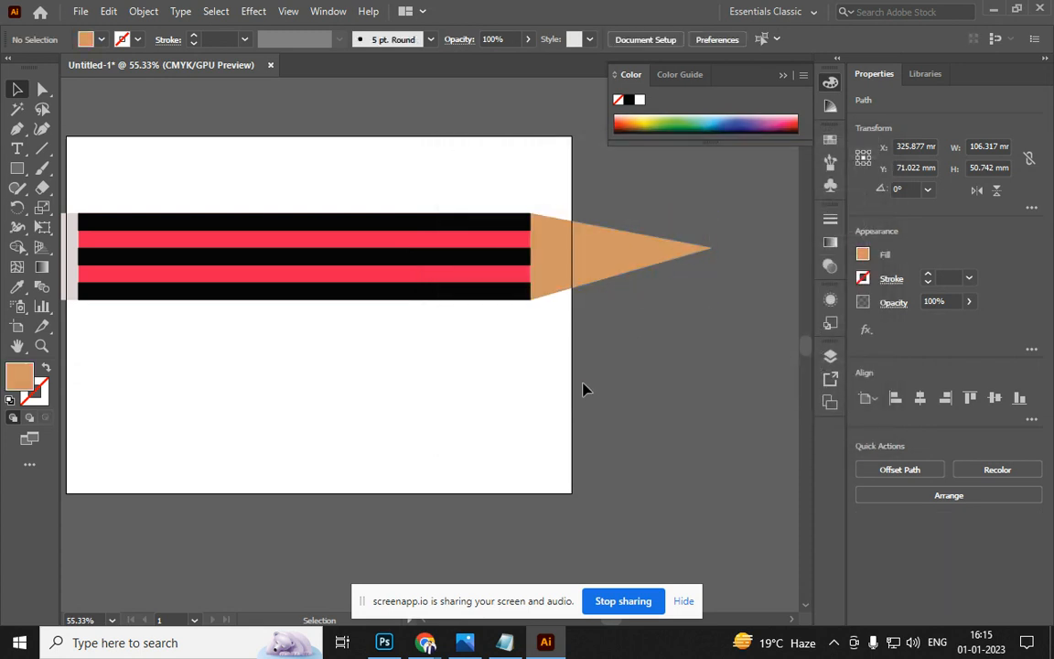
Pull the triangle's two left anchors toward the cone's point, leaving a small lead-tip triangle
{"action": "left_click", "coordinate": [631, 264]}
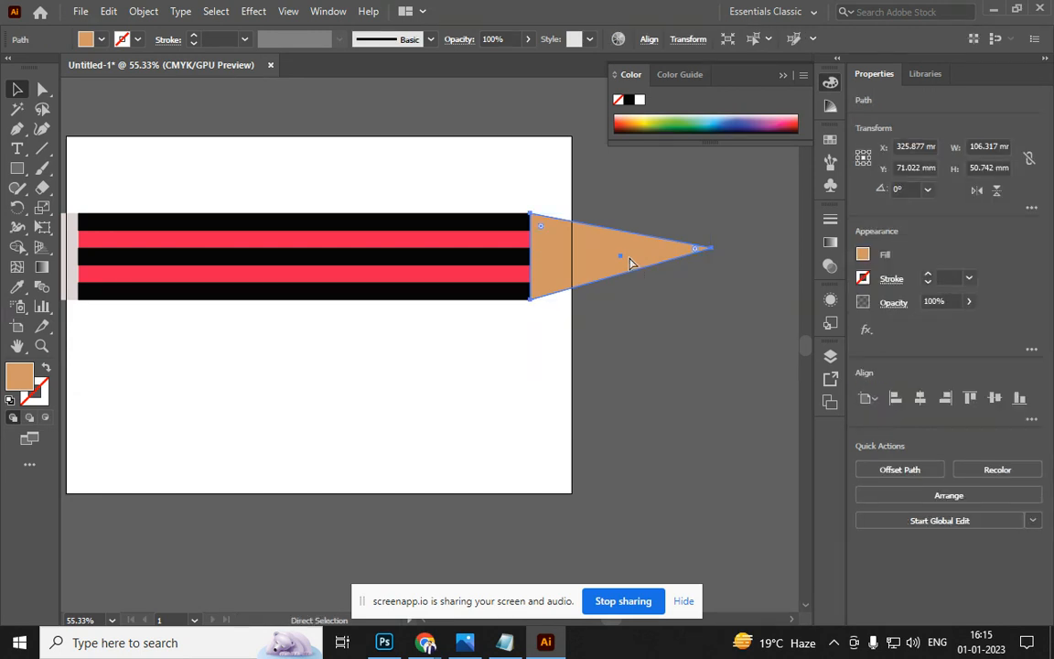
{"action": "left_click", "coordinate": [42, 91]}
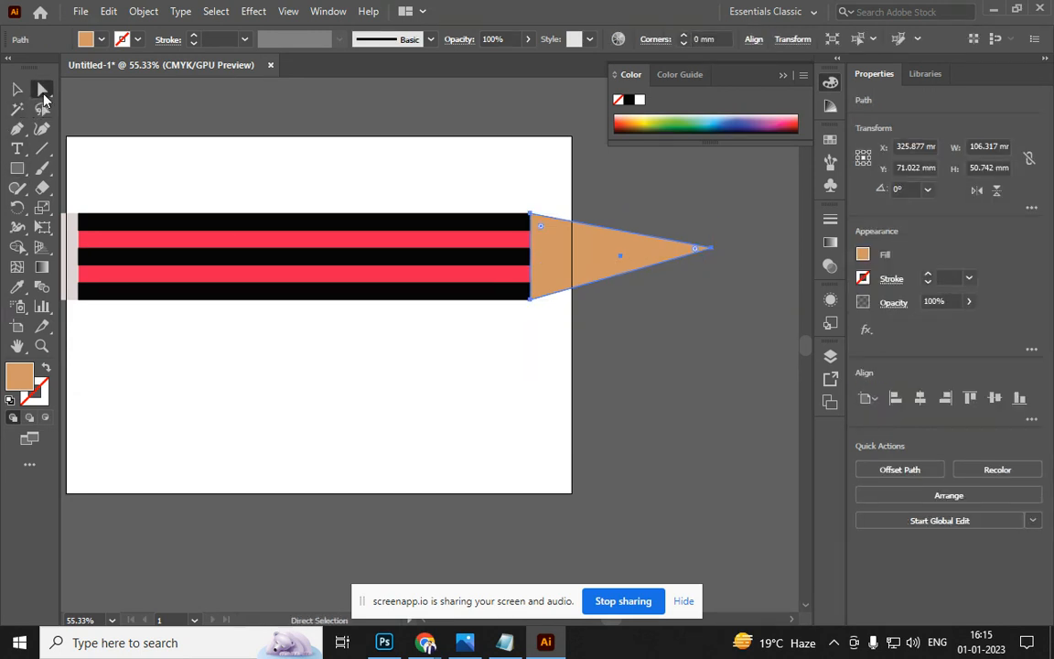
{"action": "left_click_drag", "start_coordinate": [531, 217], "coordinate": [659, 238]}
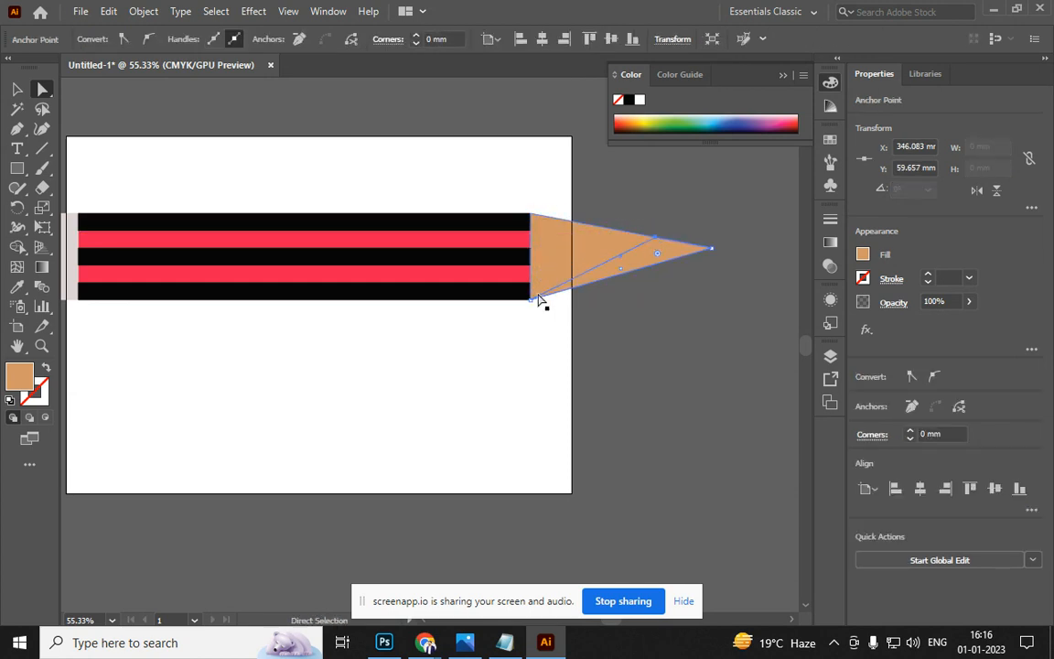
{"action": "left_click_drag", "start_coordinate": [530, 300], "coordinate": [655, 243]}
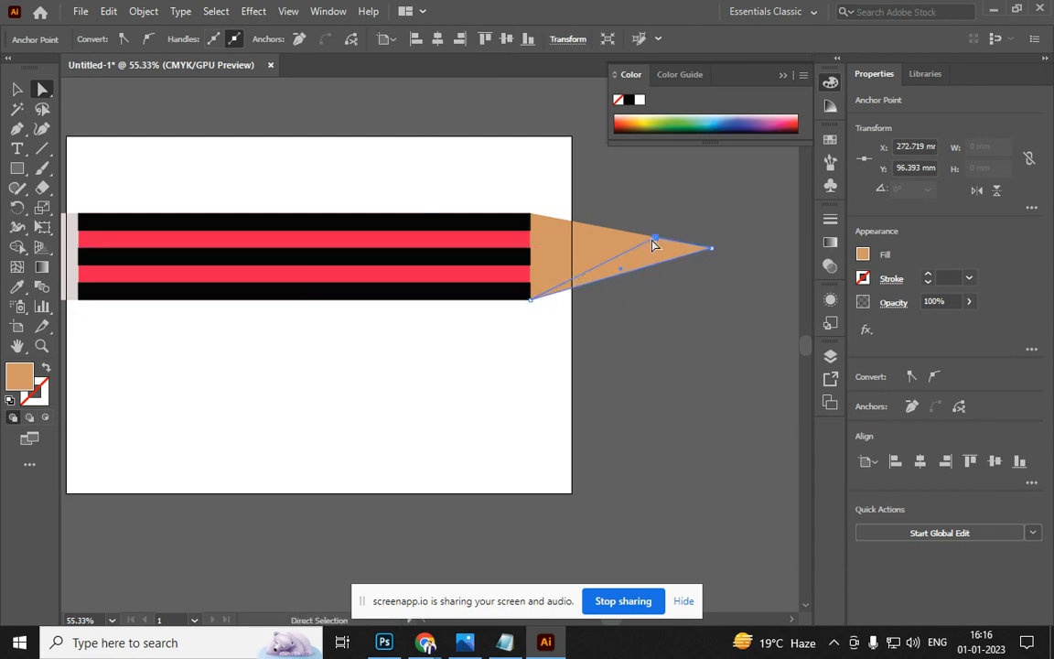
{"action": "left_click_drag", "start_coordinate": [532, 300], "coordinate": [655, 266]}
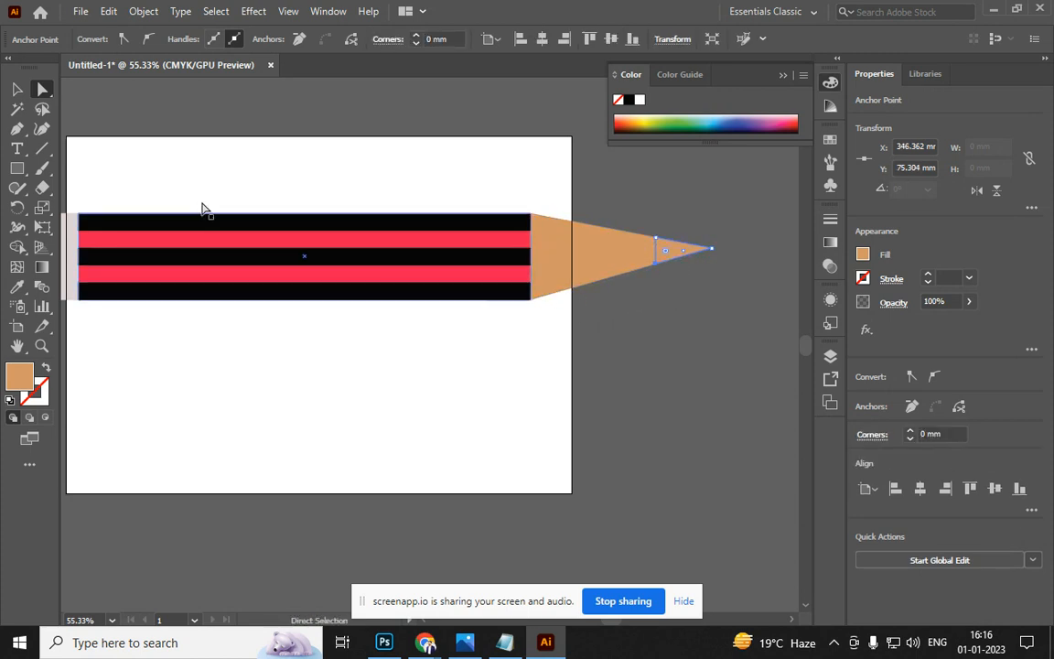
{"action": "left_click", "coordinate": [17, 89]}
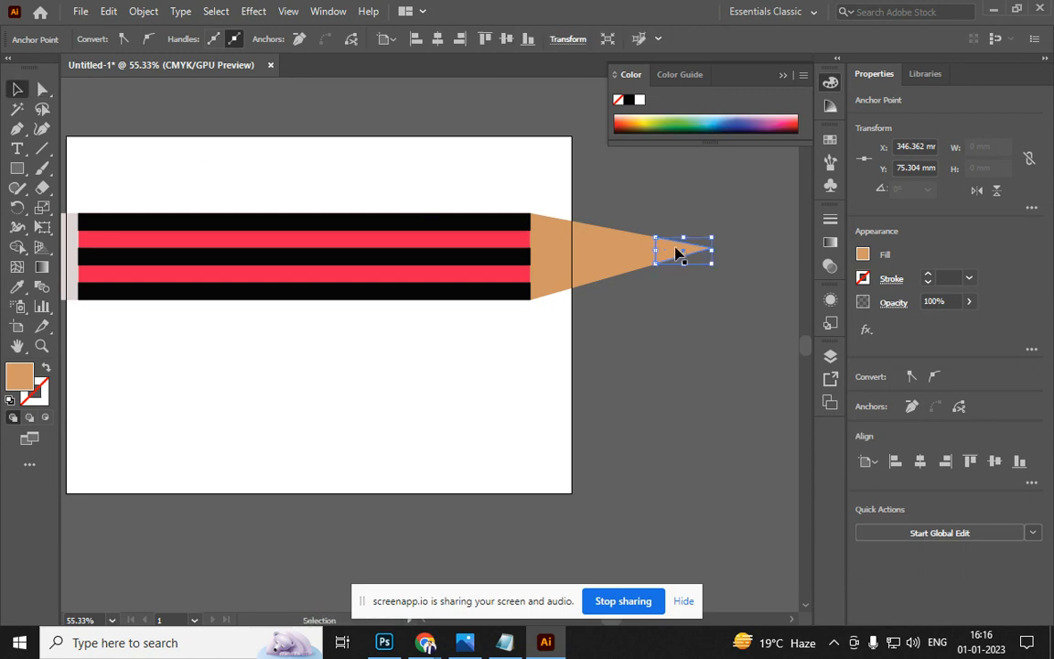
Fill the pencil's small tip triangle with black
{"action": "left_click", "coordinate": [677, 254]}
{"action": "double_click", "coordinate": [22, 376]}
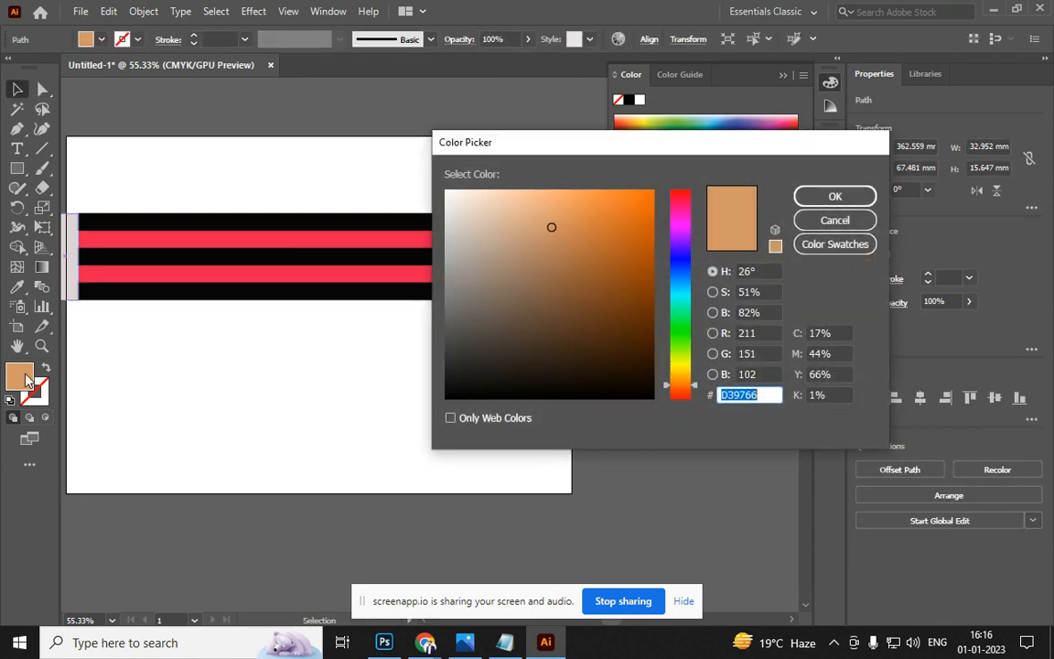
{"action": "left_click", "coordinate": [500, 402]}
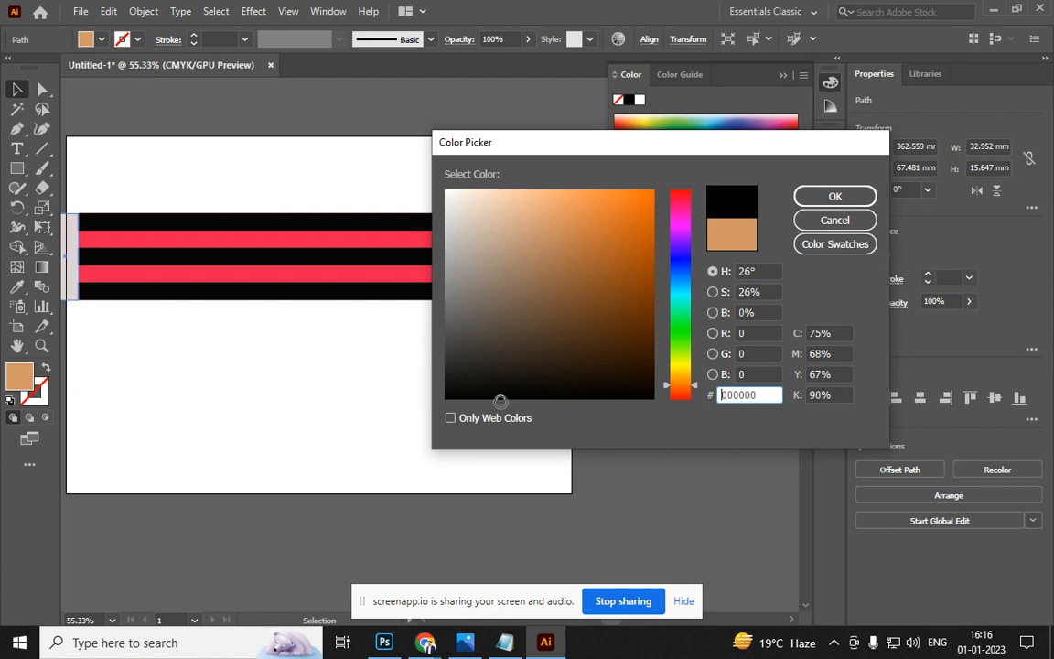
{"action": "left_click", "coordinate": [809, 197]}
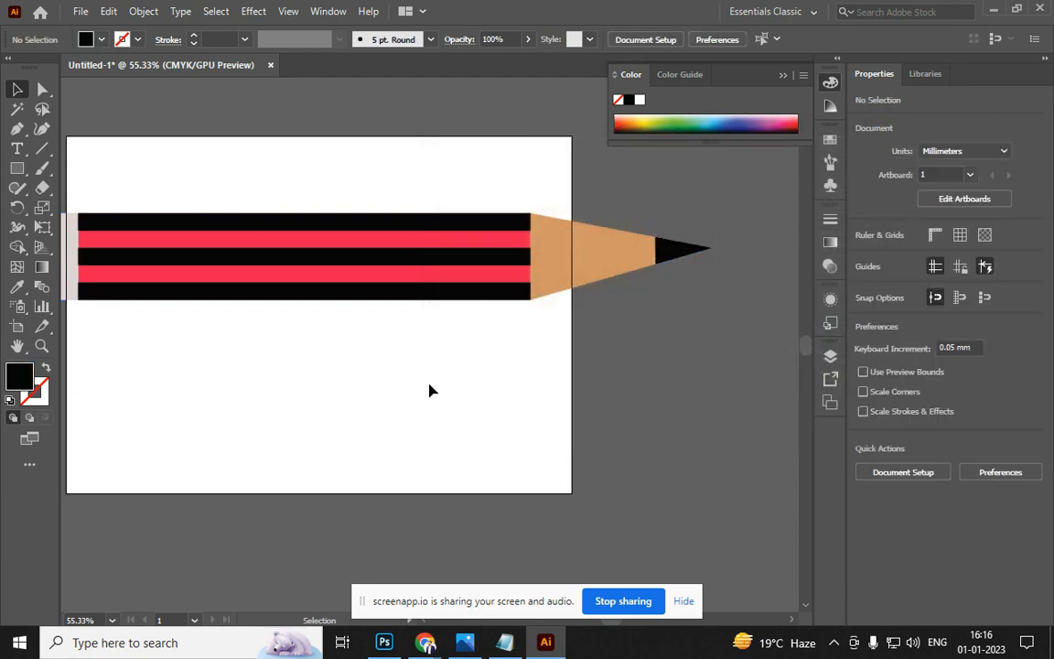
Lighten the wood cone's fill to pale peach EDBB8A
{"action": "scroll", "coordinate": [423, 378], "scroll_direction": "down", "scroll_amount": 2}
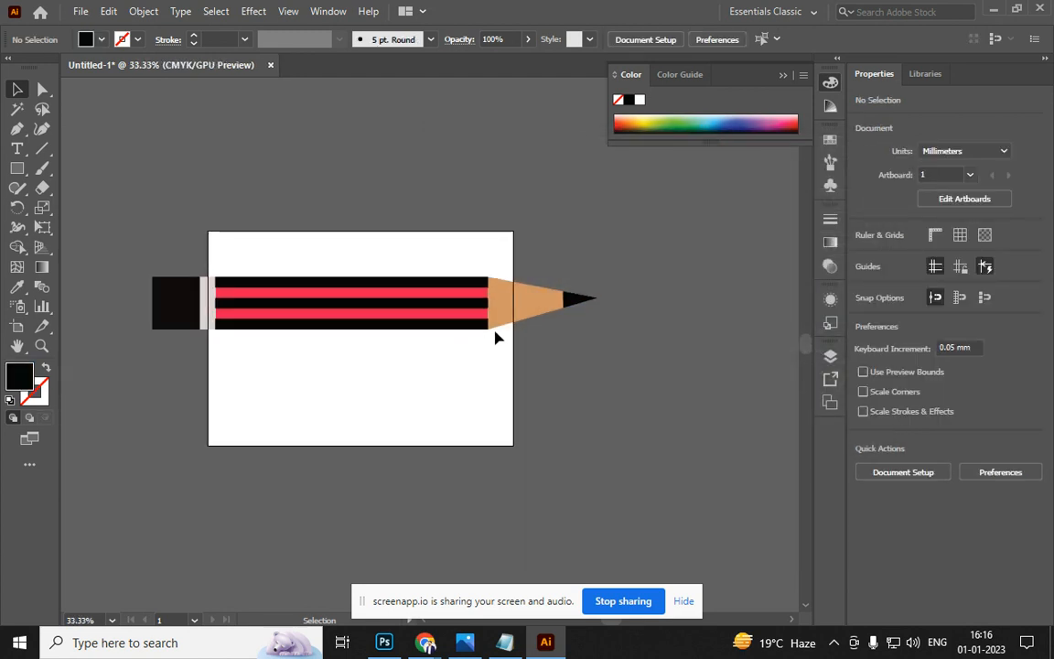
{"action": "left_click", "coordinate": [563, 298]}
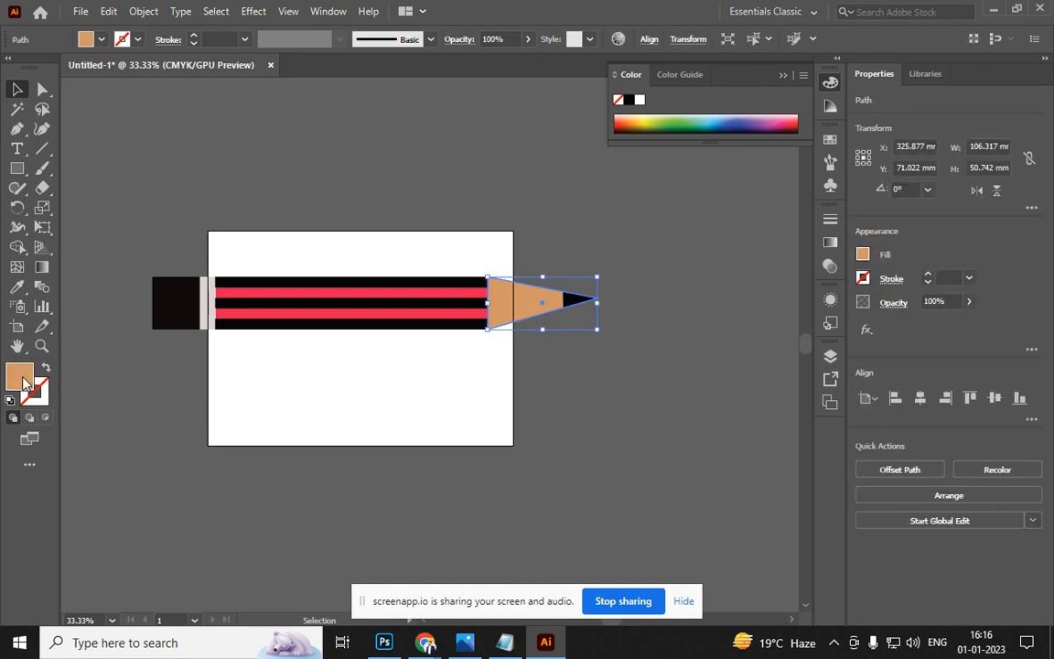
{"action": "double_click", "coordinate": [21, 375]}
{"action": "type", "text": "EDBB8A"}
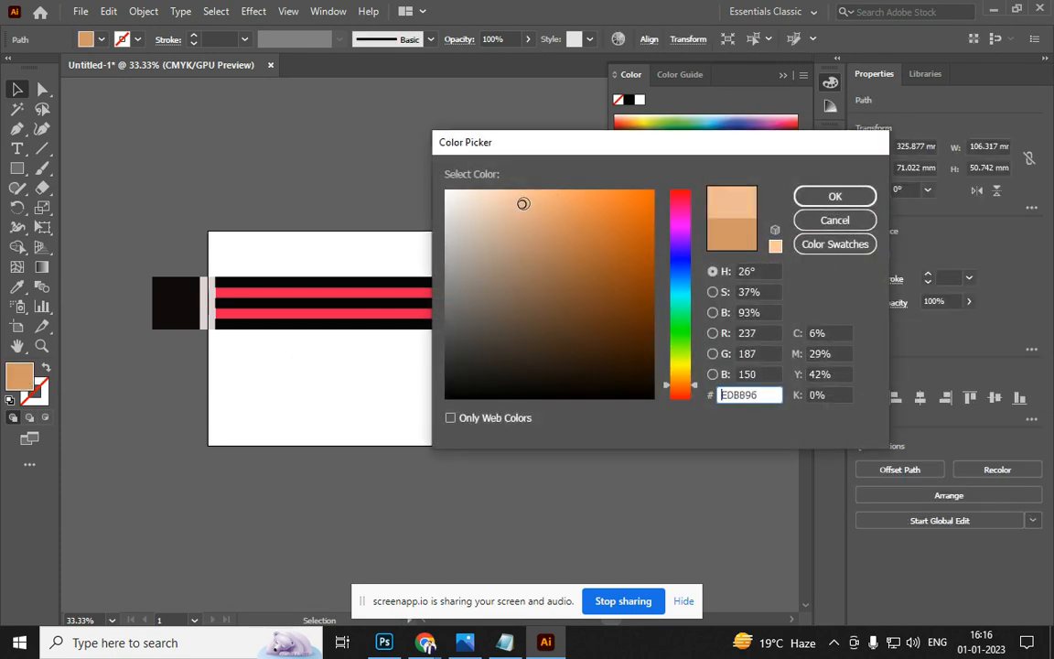
{"action": "left_click", "coordinate": [807, 199]}
{"action": "left_click", "coordinate": [555, 409]}
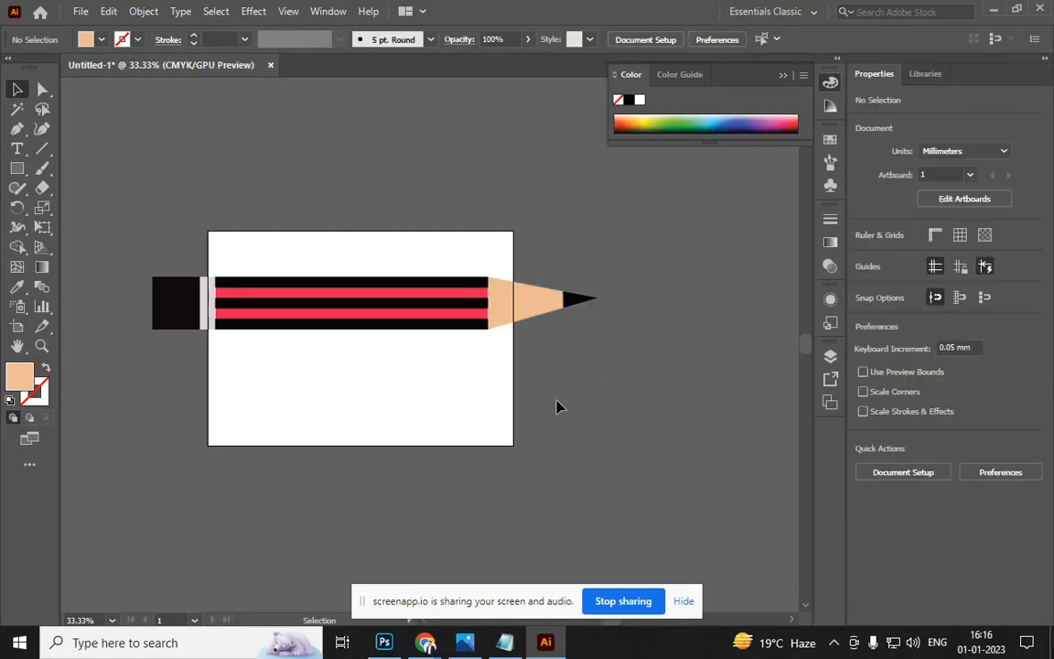
Select all the pencil artwork, scale it down and drag it lower on the artboard
{"action": "key", "text": "ctrl+a"}
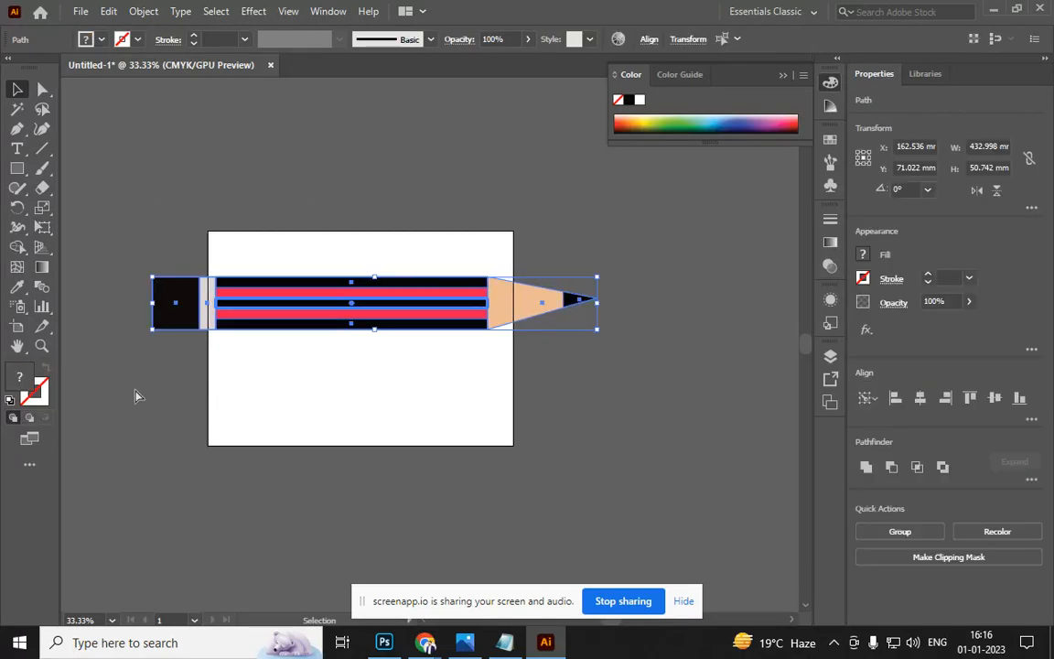
{"action": "left_click_drag", "start_coordinate": [596, 298], "coordinate": [506, 316]}
{"action": "left_click", "coordinate": [485, 400]}
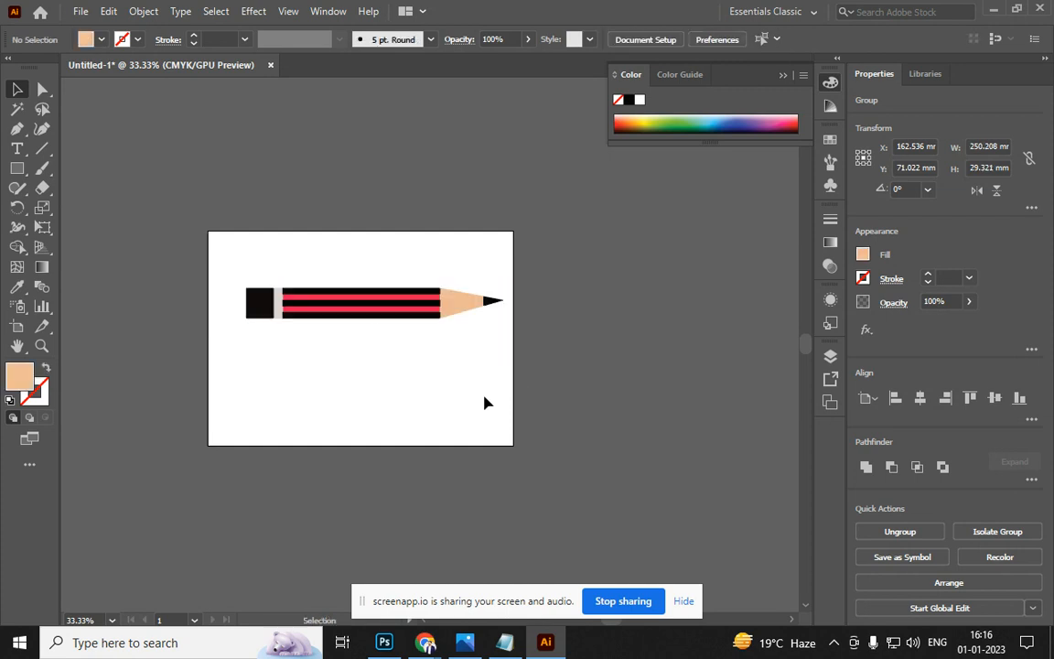
{"action": "left_click_drag", "start_coordinate": [427, 318], "coordinate": [419, 342]}
{"action": "left_click", "coordinate": [408, 374]}
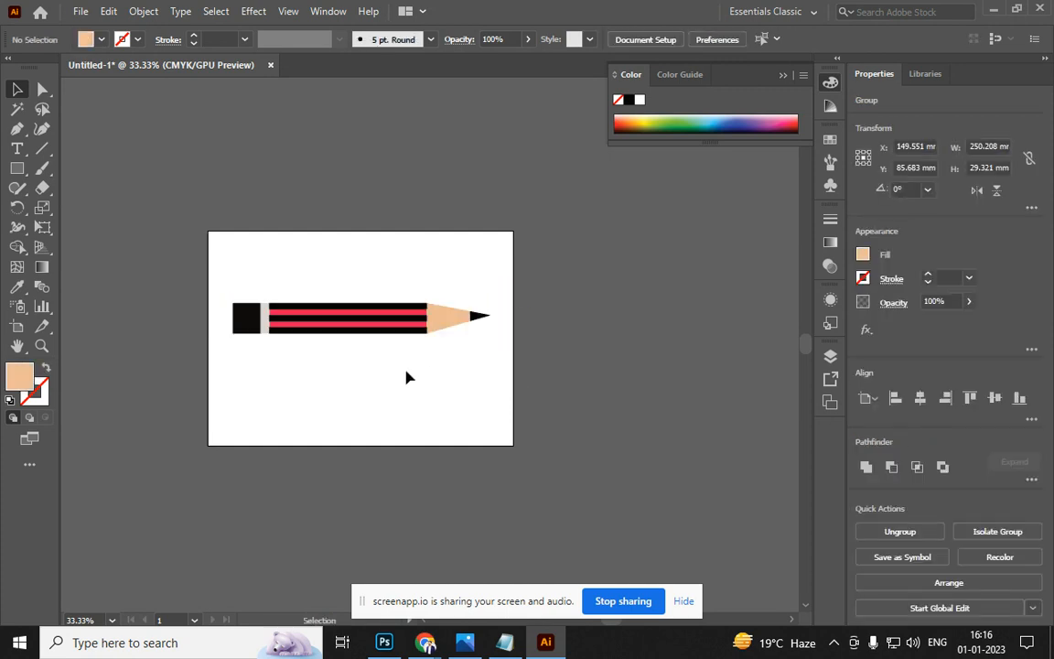
{"action": "left_click_drag", "start_coordinate": [358, 330], "coordinate": [358, 358]}
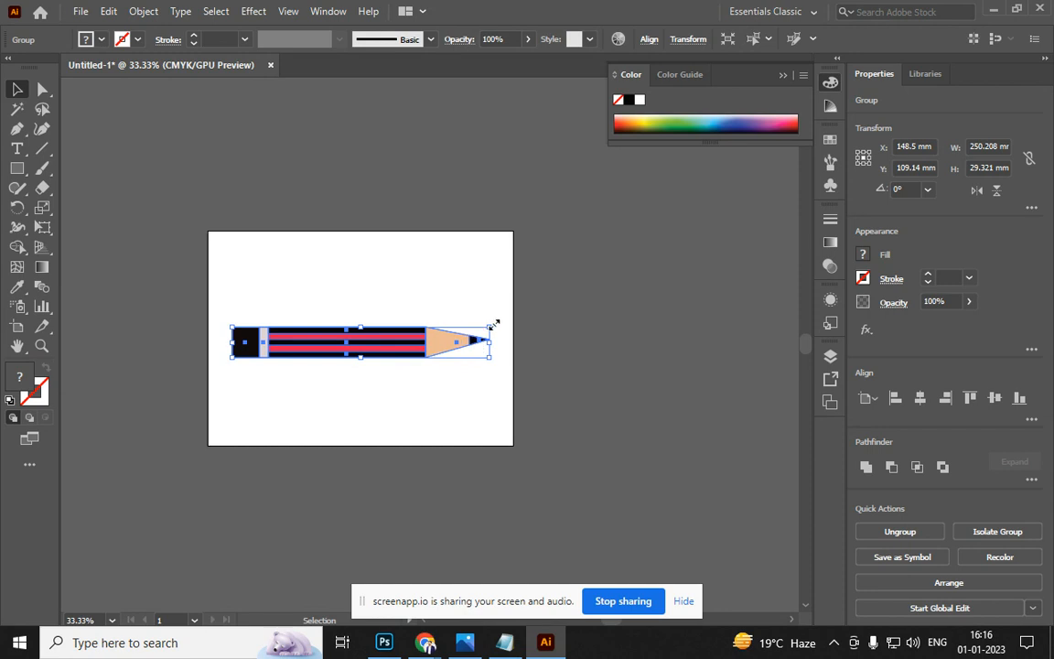
Undo an accidental rotation, shrink the pencil slightly more and fine-tune its position
{"action": "mouse_move", "coordinate": [498, 317]}
{"action": "left_mouse_down"}
{"action": "mouse_move", "coordinate": [223, 414]}
{"action": "mouse_move", "coordinate": [361, 421]}
{"action": "left_mouse_up"}
{"action": "key", "text": "ctrl+z"}
{"action": "left_click_drag", "start_coordinate": [488, 360], "coordinate": [462, 353]}
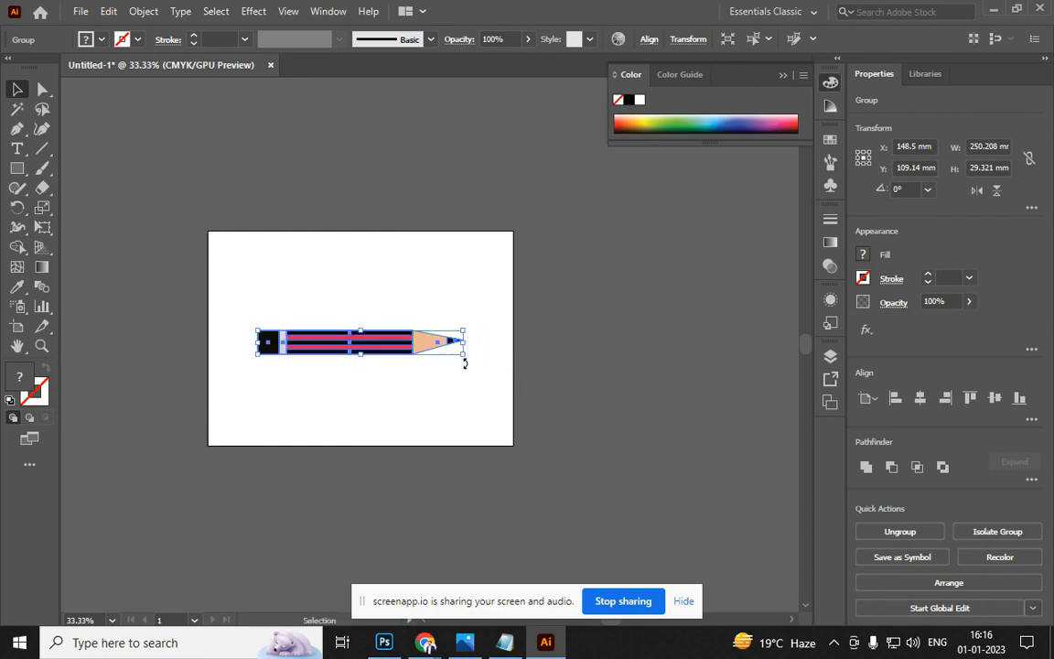
{"action": "left_click", "coordinate": [407, 397]}
{"action": "mouse_move", "coordinate": [346, 359]}
{"action": "left_mouse_down"}
{"action": "mouse_move", "coordinate": [354, 334]}
{"action": "mouse_move", "coordinate": [349, 358]}
{"action": "left_mouse_up"}
{"action": "key", "text": "ctrl+plus"}
{"action": "left_click", "coordinate": [17, 170]}
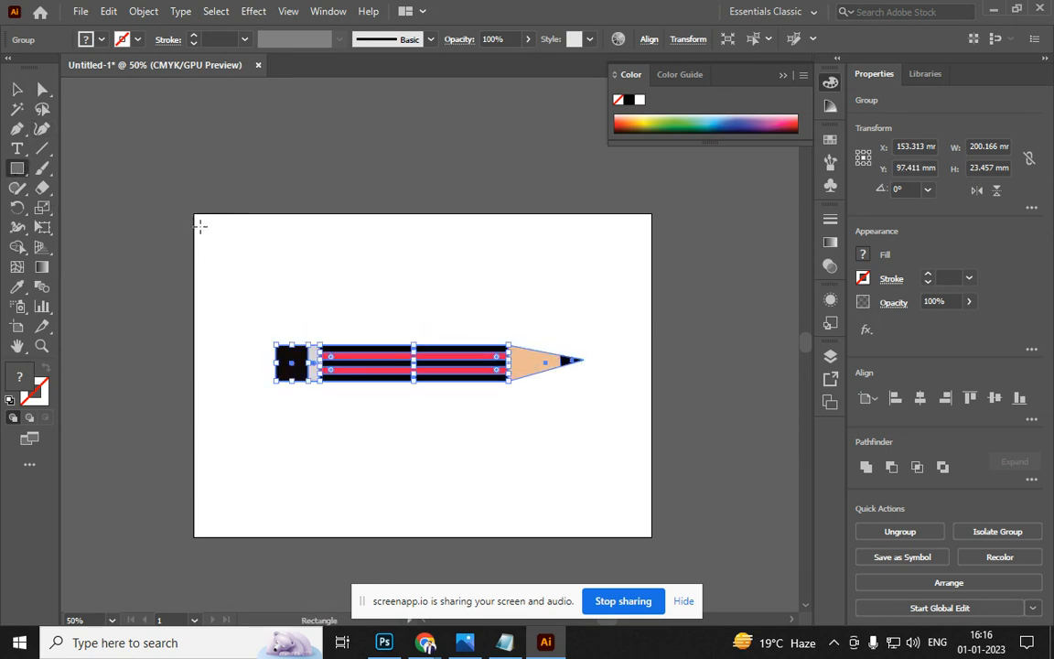
Draw a rectangle over the whole artboard and fill it pale beige DDD2CA
{"action": "left_click_drag", "start_coordinate": [196, 213], "coordinate": [652, 538]}
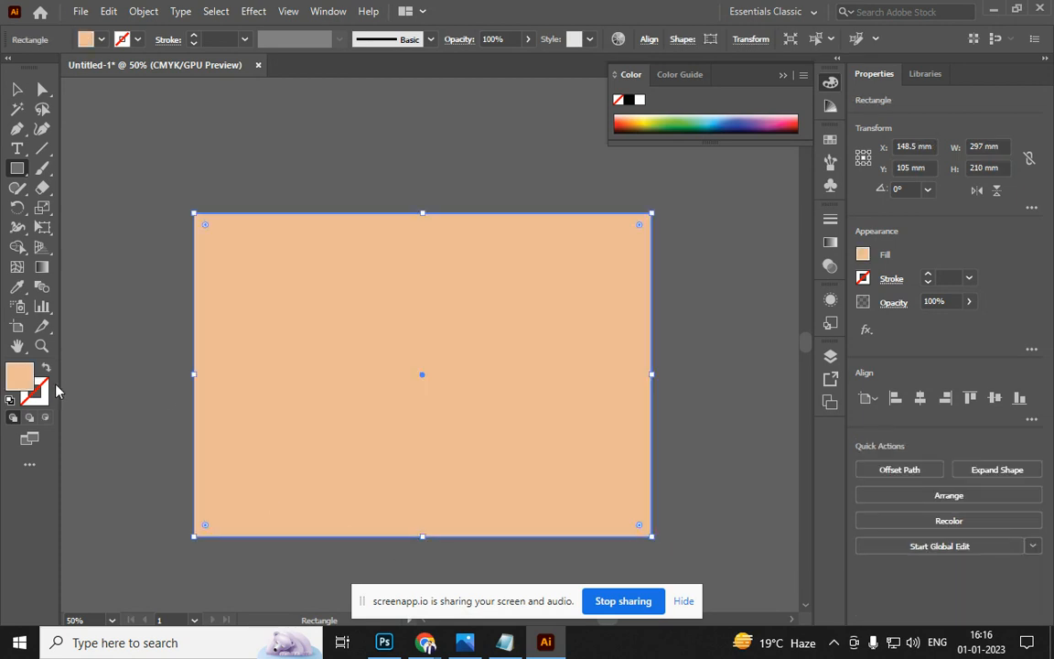
{"action": "double_click", "coordinate": [20, 377]}
{"action": "left_click_drag", "start_coordinate": [475, 233], "coordinate": [463, 217]}
{"action": "left_click", "coordinate": [826, 200]}
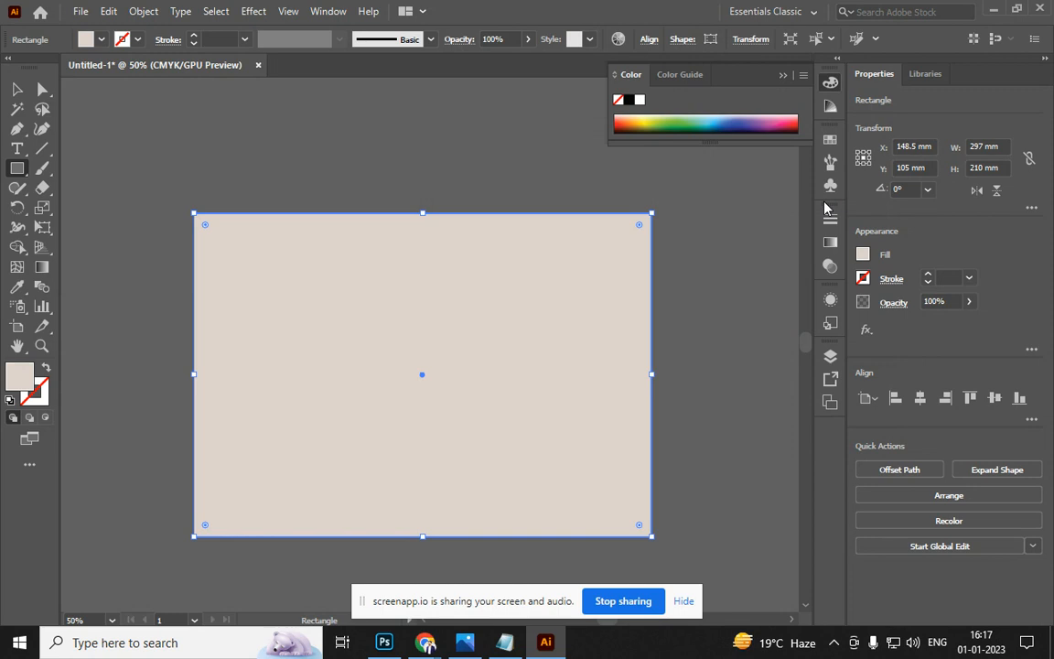
Send the beige rectangle to the back, behind the pencil
{"action": "right_click", "coordinate": [530, 348]}
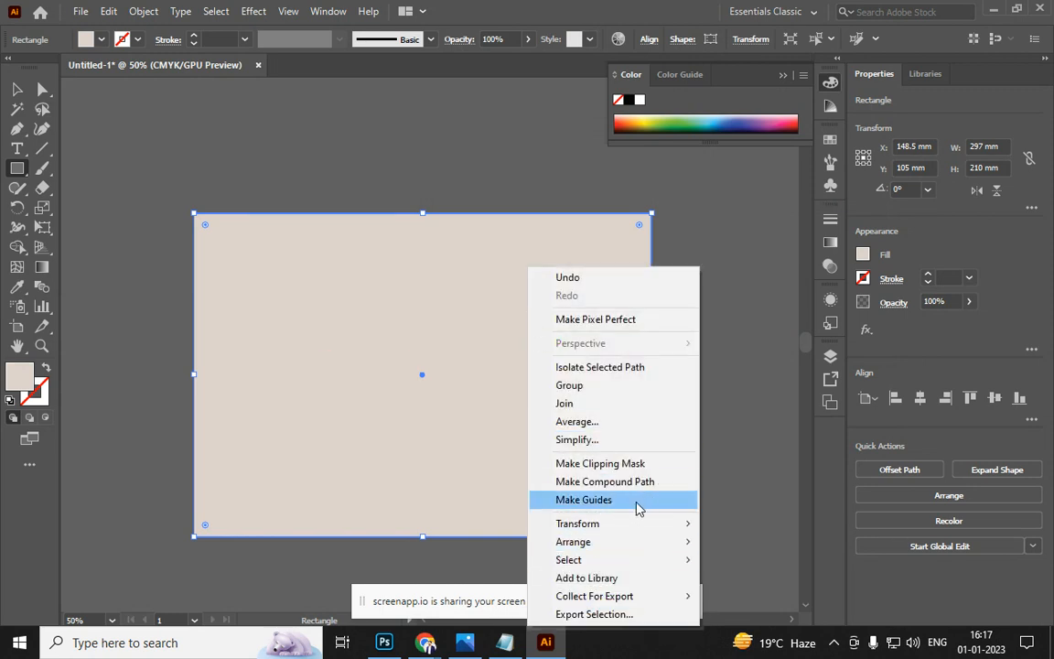
{"action": "mouse_move", "coordinate": [640, 546]}
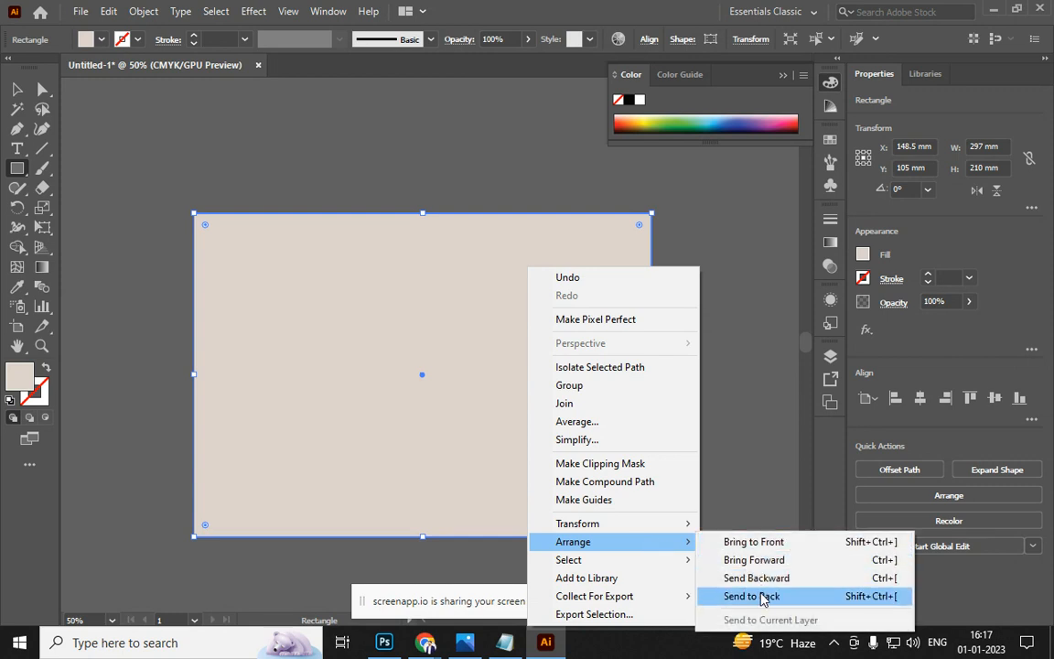
{"action": "left_click", "coordinate": [883, 606]}
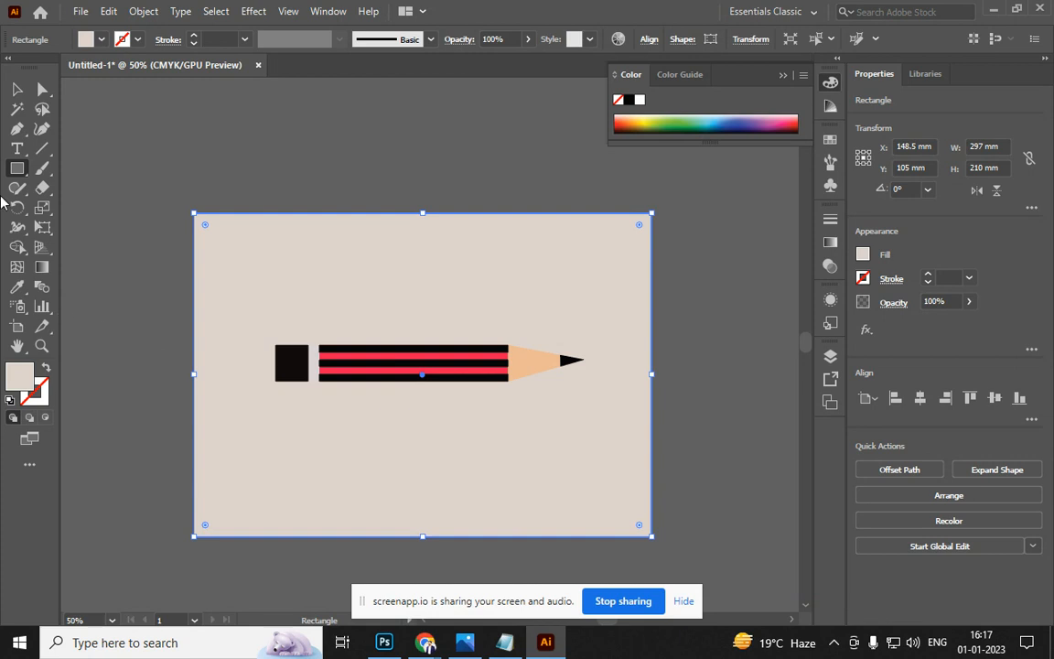
{"action": "left_click", "coordinate": [16, 89]}
{"action": "scroll", "coordinate": [186, 346], "scroll_direction": "right", "scroll_amount": 2}
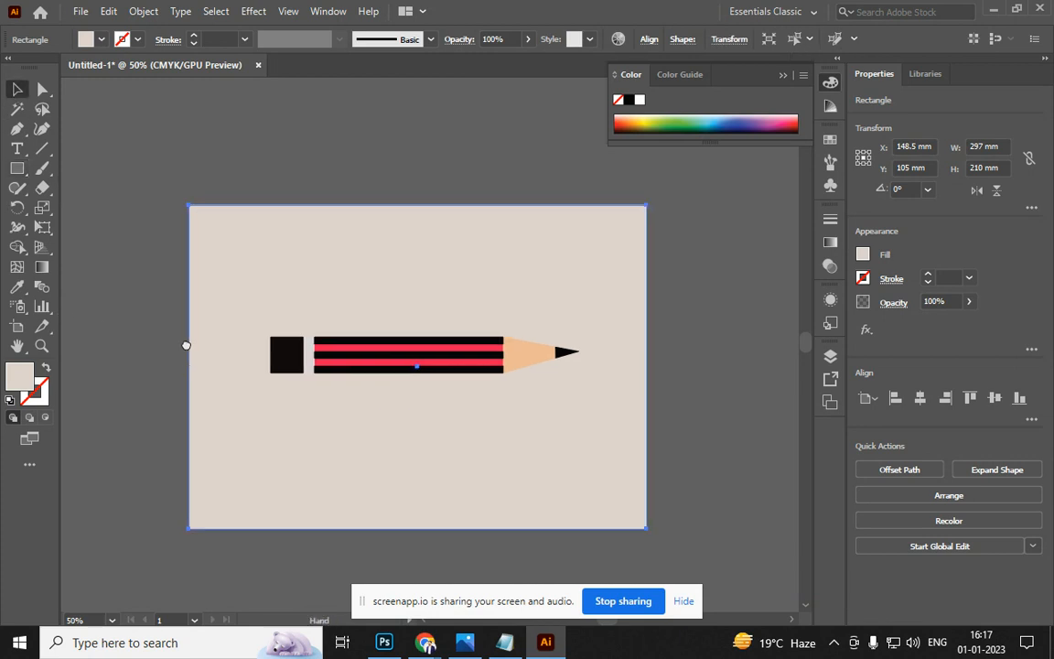
{"action": "scroll", "coordinate": [224, 267], "scroll_direction": "down", "scroll_amount": 3}
Nudge the pencil up-left, then draw a grey AFAAA7 rectangle from its tip to the bottom edge
{"action": "left_click", "coordinate": [223, 268]}
{"action": "left_click_drag", "start_coordinate": [292, 276], "coordinate": [285, 256]}
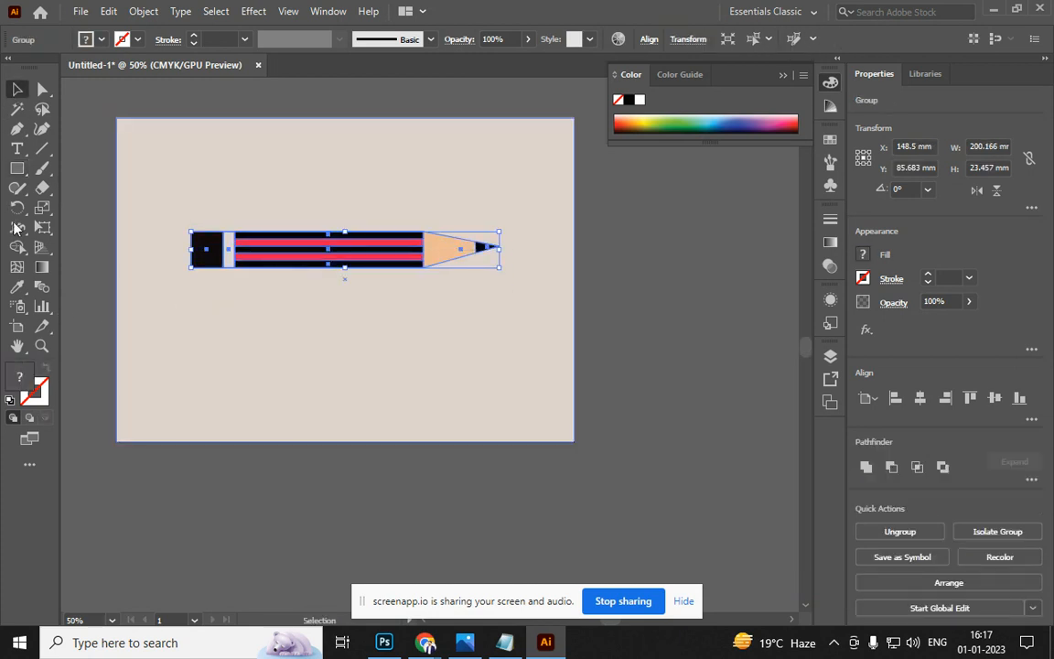
{"action": "left_click", "coordinate": [17, 169]}
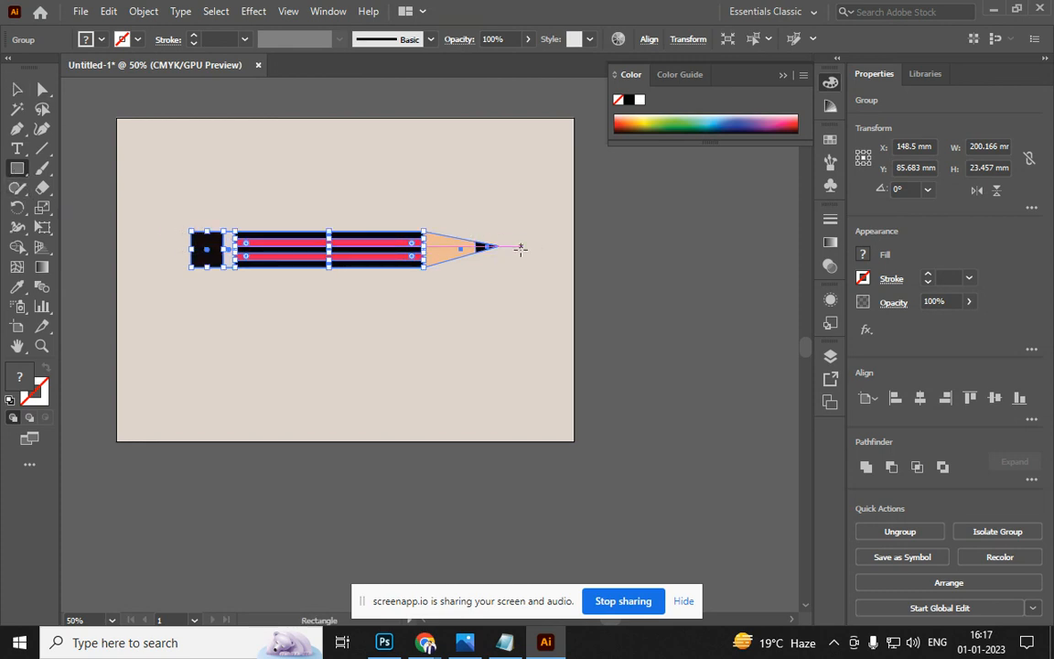
{"action": "mouse_move", "coordinate": [497, 247]}
{"action": "left_mouse_down"}
{"action": "mouse_move", "coordinate": [183, 280]}
{"action": "mouse_move", "coordinate": [169, 301]}
{"action": "mouse_move", "coordinate": [189, 336]}
{"action": "mouse_move", "coordinate": [190, 440]}
{"action": "left_mouse_up"}
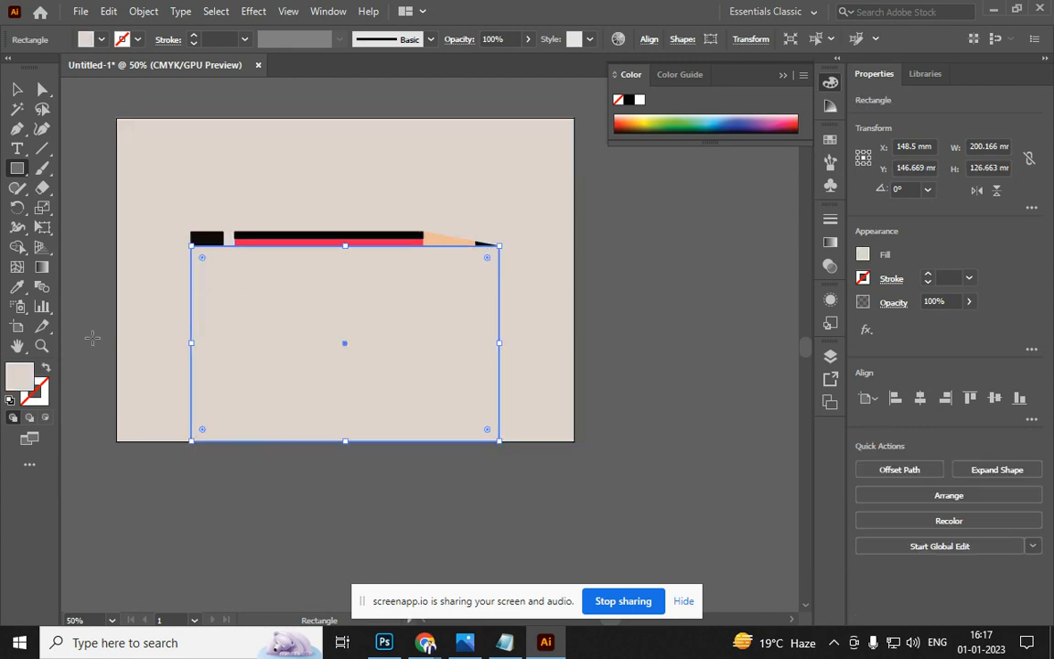
{"action": "double_click", "coordinate": [14, 379]}
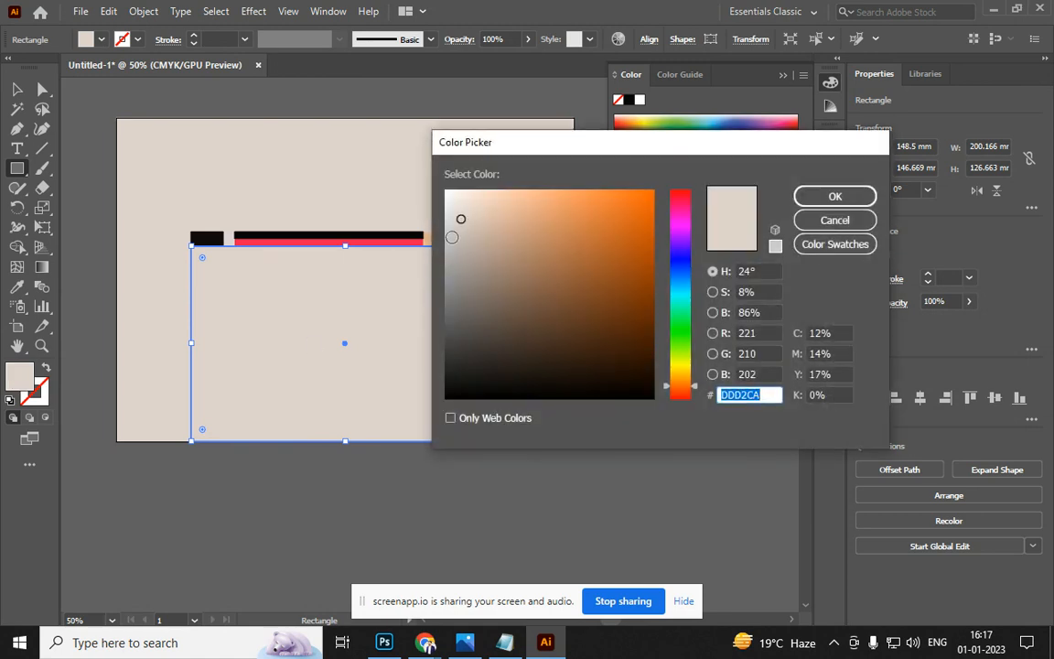
{"action": "left_click", "coordinate": [455, 256]}
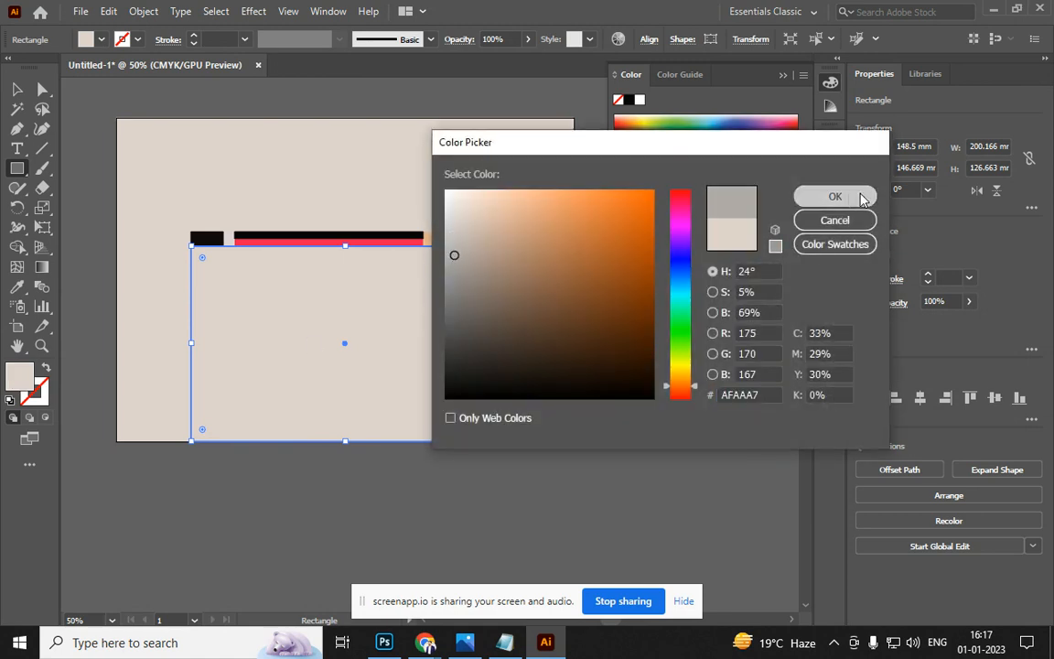
{"action": "left_click", "coordinate": [830, 197]}
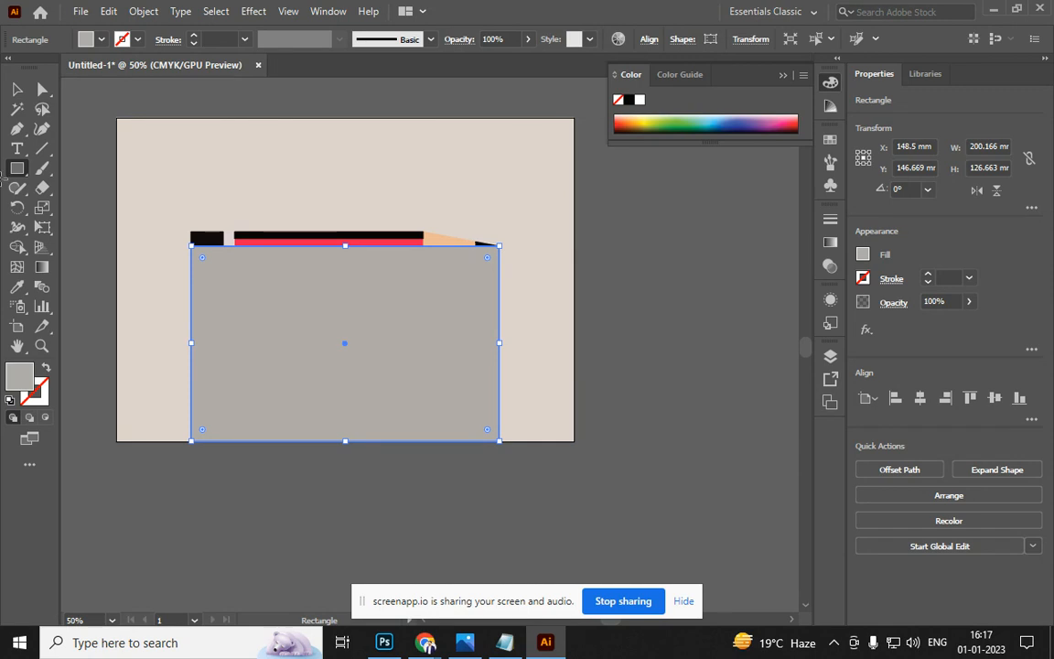
{"action": "left_click", "coordinate": [18, 88]}
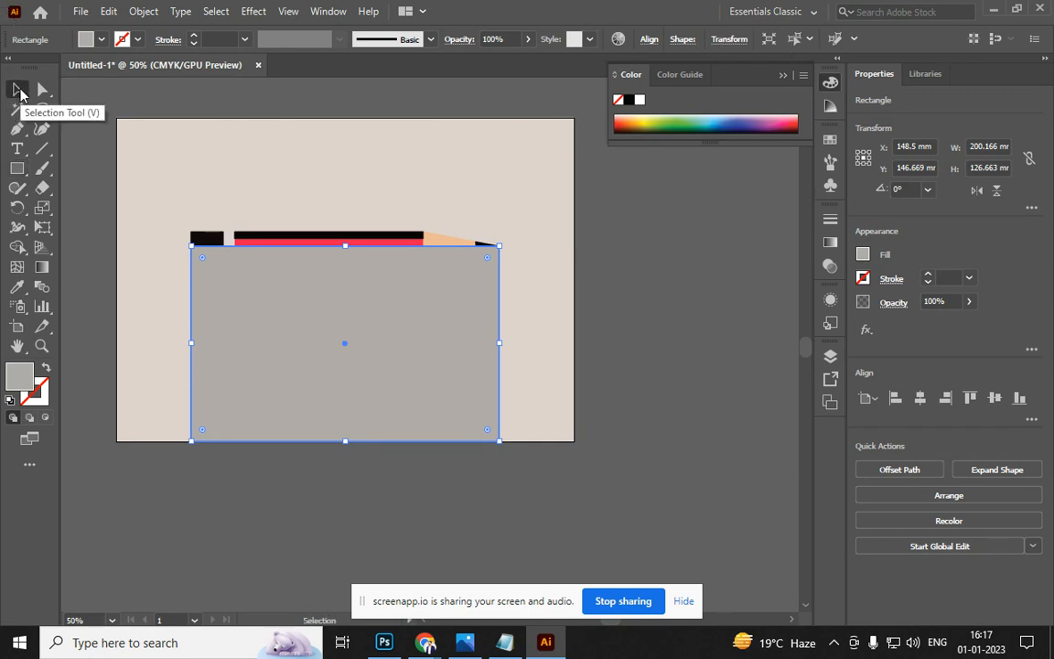
Send the grey rectangle behind the pencil and drag its corners into a slanted shape
{"action": "key", "text": "ctrl+bracketleft"}
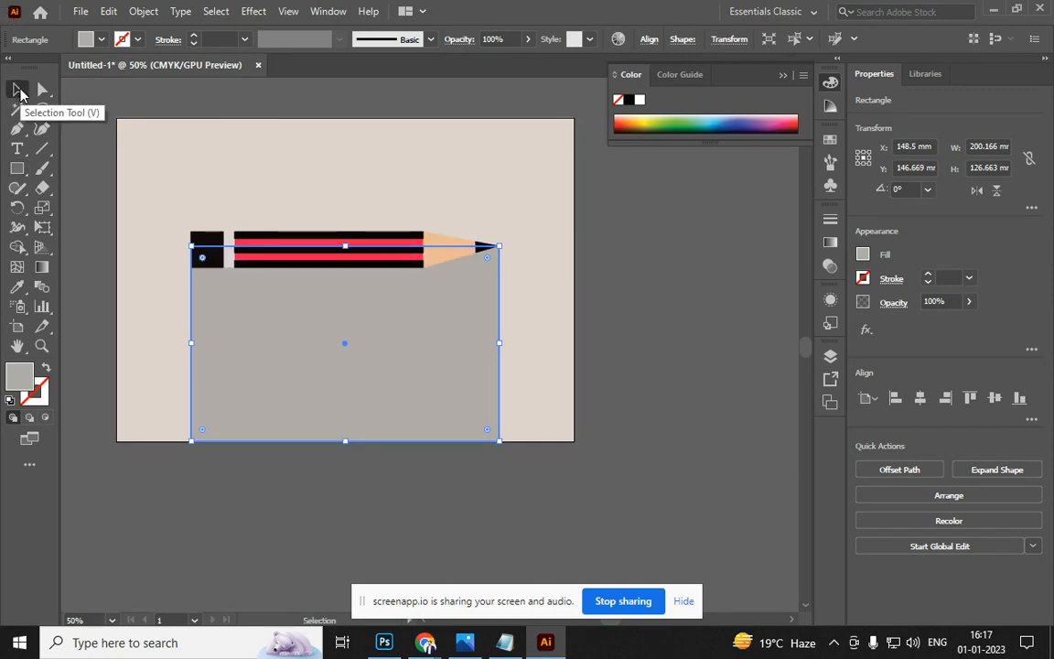
{"action": "left_click", "coordinate": [42, 89]}
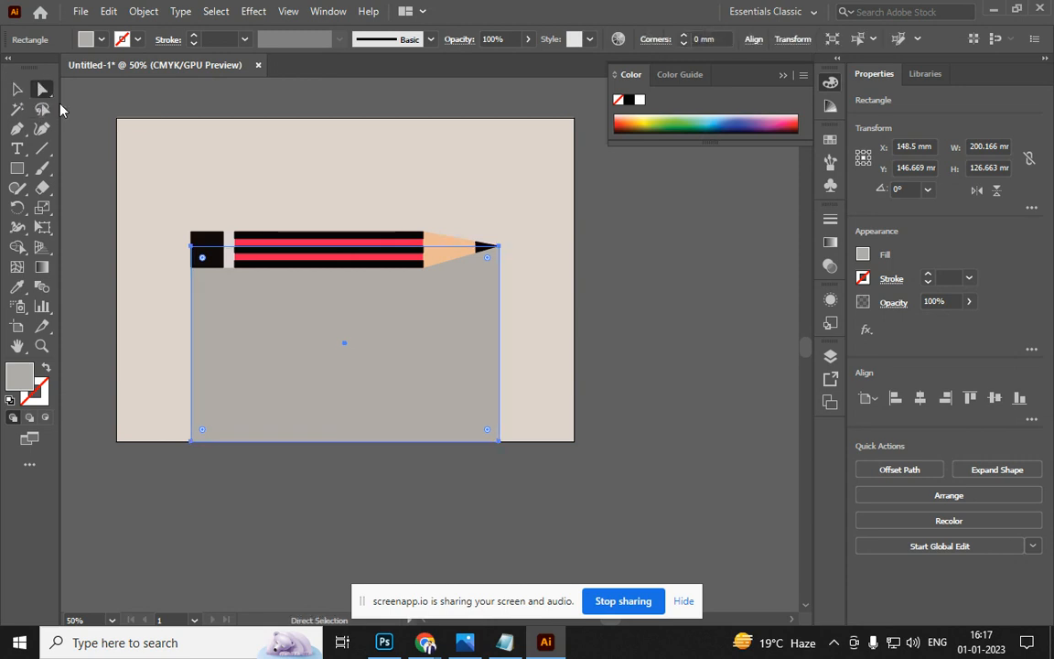
{"action": "left_click", "coordinate": [499, 439]}
{"action": "left_click_drag", "start_coordinate": [499, 438], "coordinate": [573, 441]}
{"action": "left_click", "coordinate": [192, 443]}
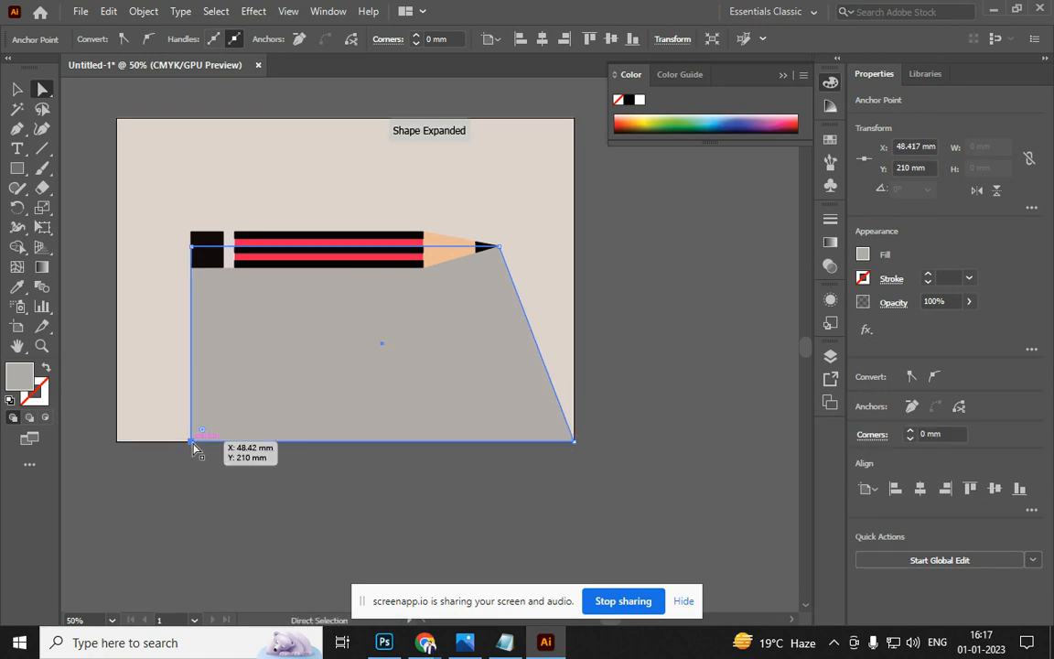
{"action": "left_click_drag", "start_coordinate": [192, 443], "coordinate": [306, 443]}
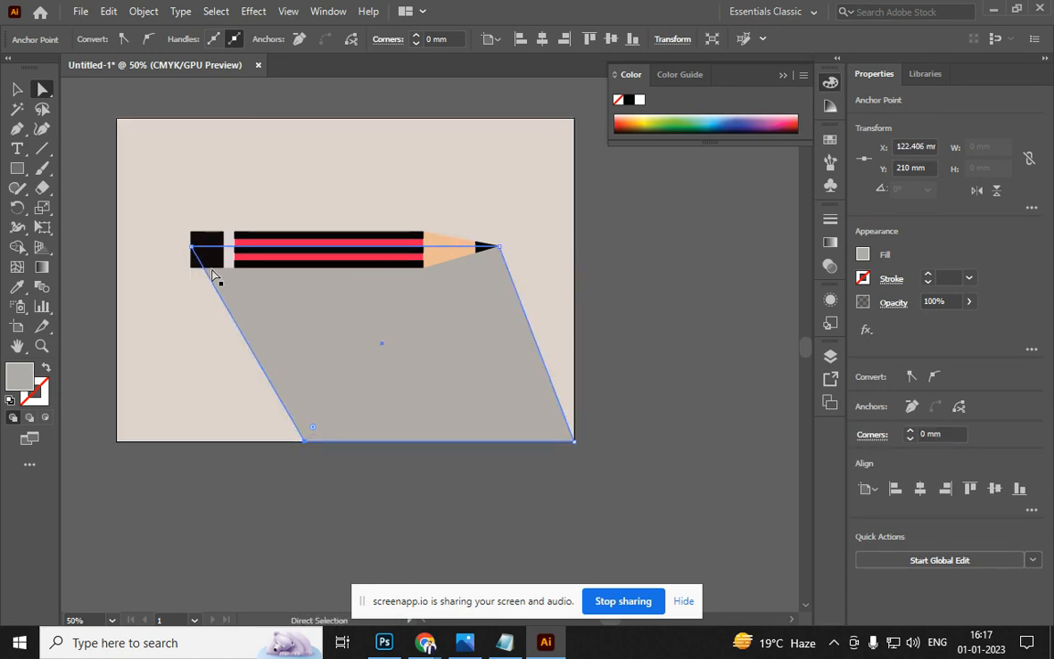
{"action": "left_click", "coordinate": [191, 248]}
{"action": "left_click_drag", "start_coordinate": [192, 250], "coordinate": [192, 269]}
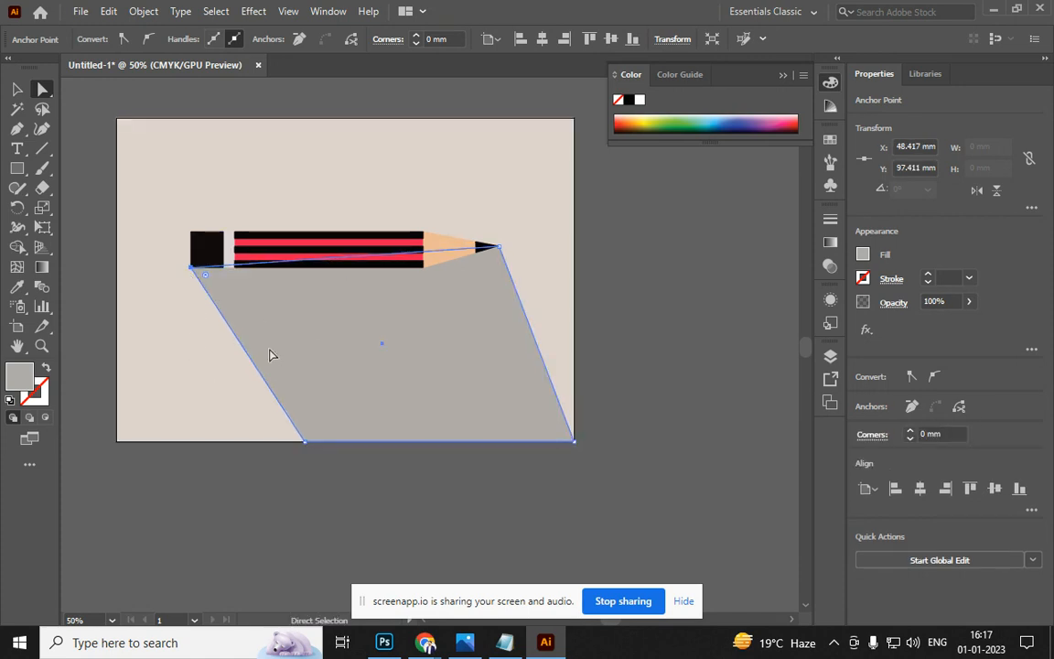
Set the slanted shadow's opacity to 24%
{"action": "left_click", "coordinate": [17, 88]}
{"action": "left_click", "coordinate": [631, 280]}
{"action": "left_click", "coordinate": [490, 346]}
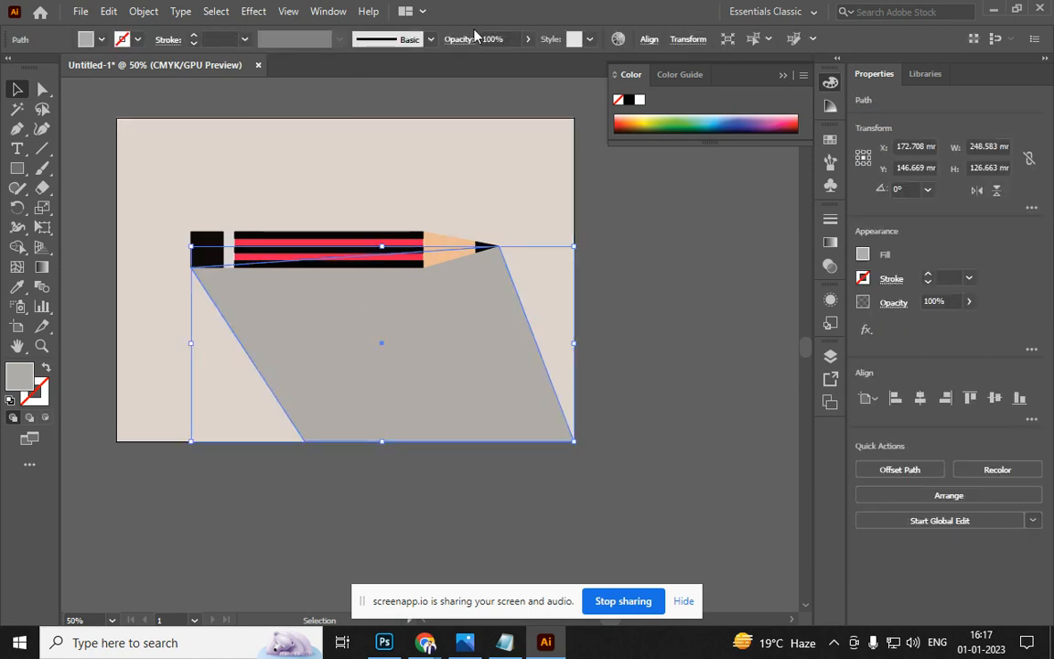
{"action": "left_click", "coordinate": [529, 39]}
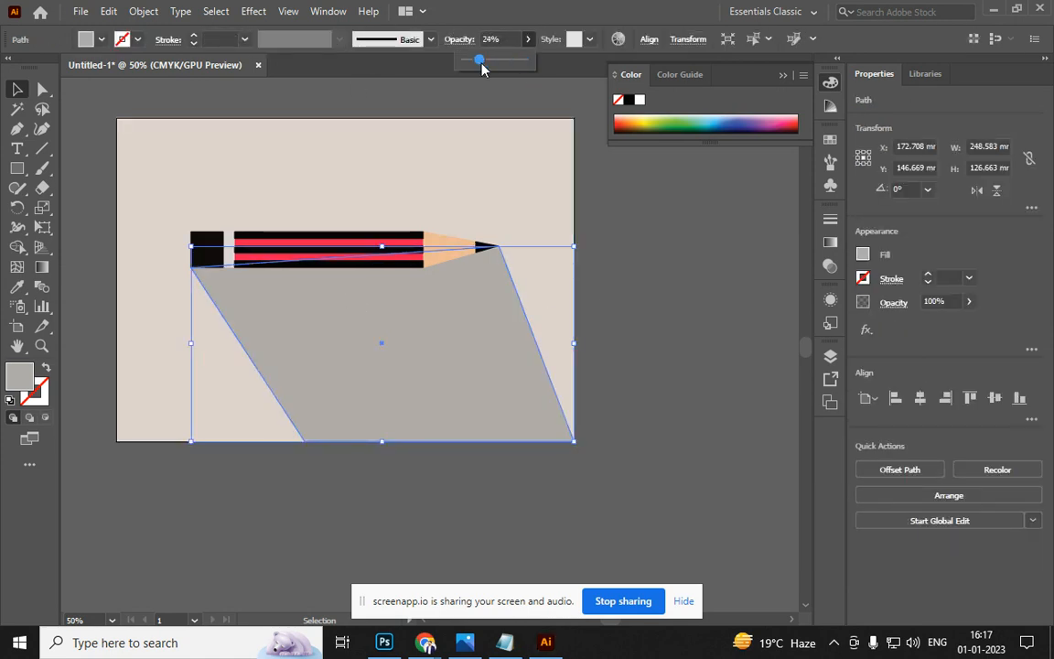
{"action": "left_click_drag", "start_coordinate": [483, 68], "coordinate": [479, 62]}
{"action": "left_click", "coordinate": [701, 349]}
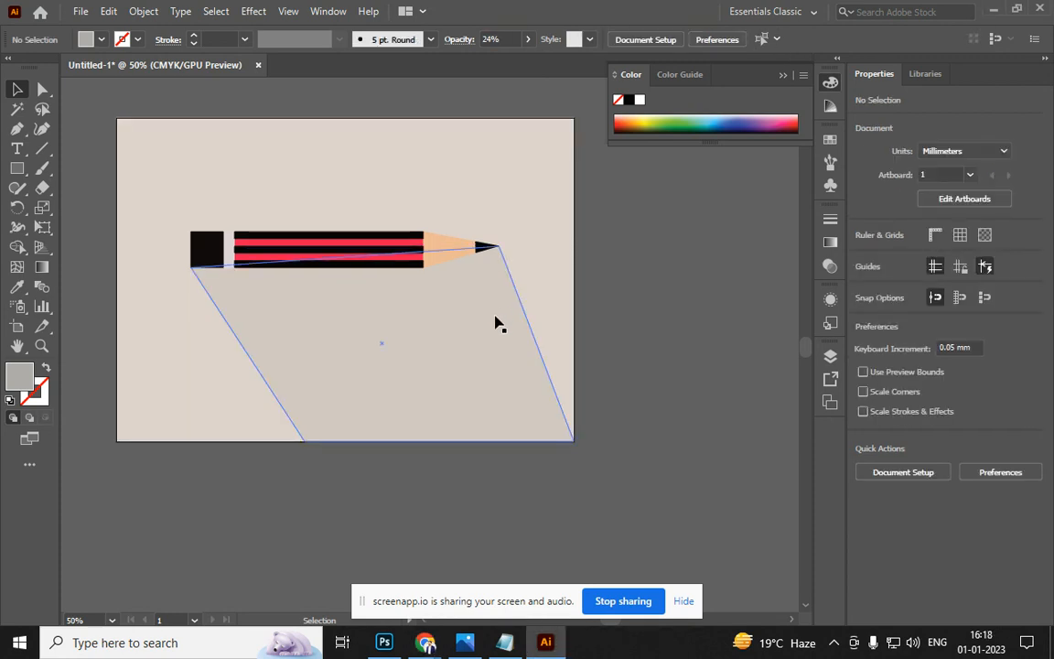
Try blue, dark green and several orange fills on the background rectangle
{"action": "left_click", "coordinate": [548, 257]}
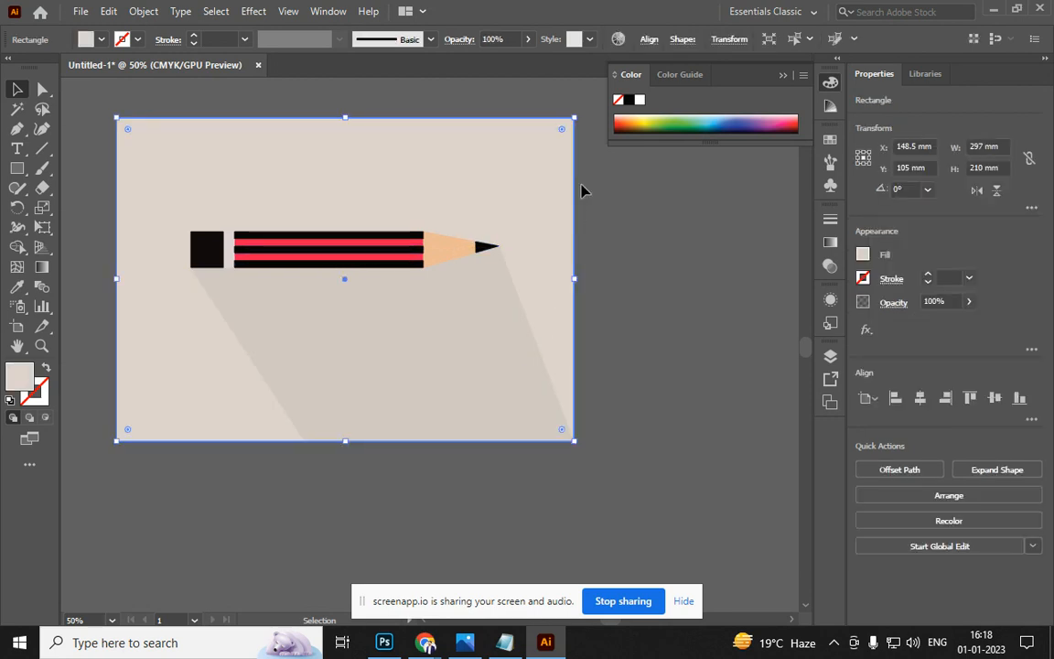
{"action": "left_click", "coordinate": [717, 121]}
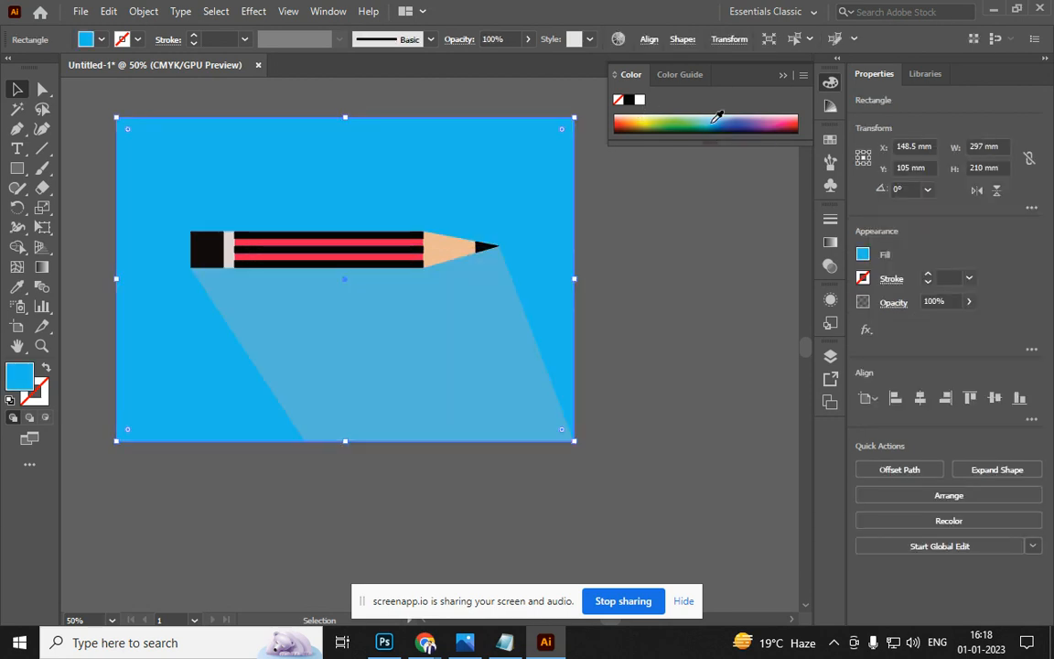
{"action": "left_click", "coordinate": [622, 121]}
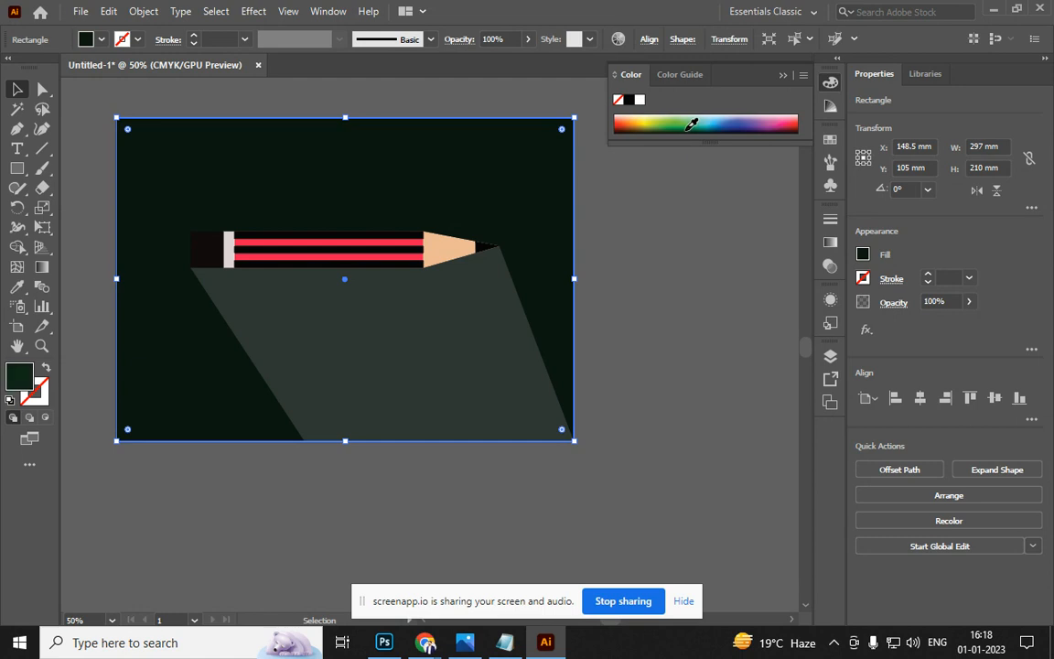
{"action": "left_click", "coordinate": [635, 122]}
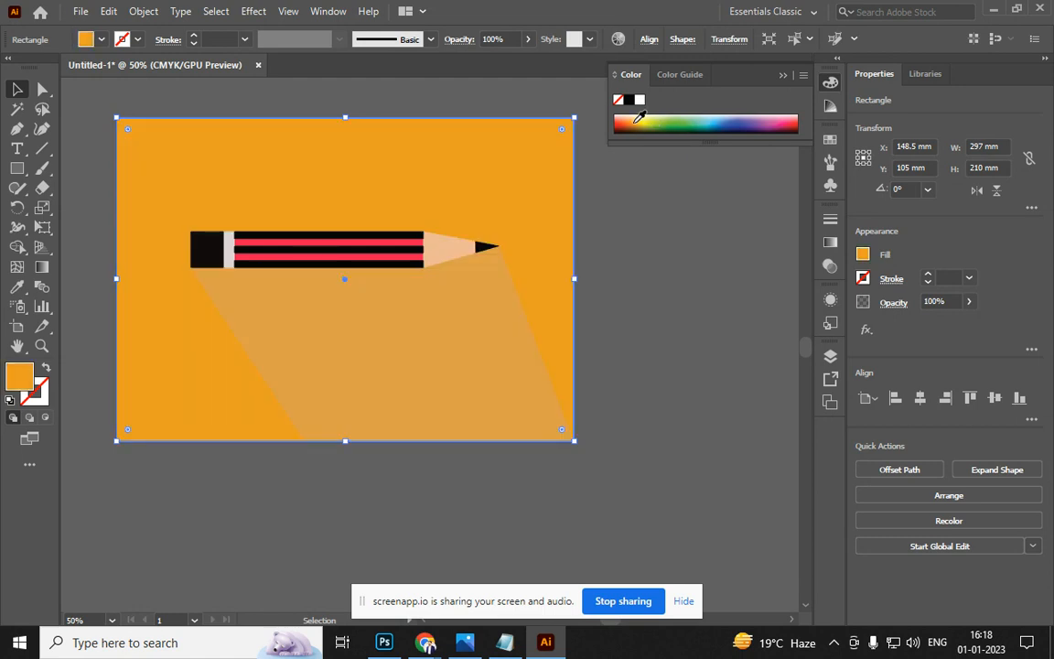
{"action": "left_click", "coordinate": [627, 120]}
{"action": "left_click", "coordinate": [620, 123]}
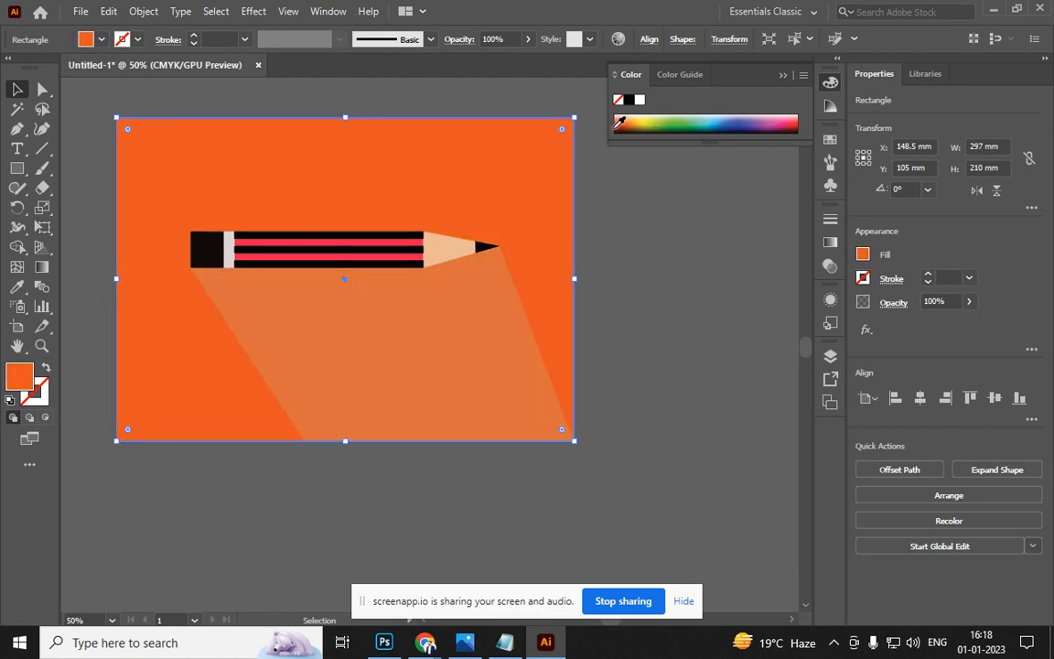
{"action": "left_click", "coordinate": [631, 348]}
Undo the colour trials to restore the beige background and solid grey shadow
{"action": "key", "text": "ctrl+z"}
{"action": "key", "text": "ctrl+z"}
{"action": "key", "text": "ctrl+z"}
{"action": "key", "text": "ctrl+z"}
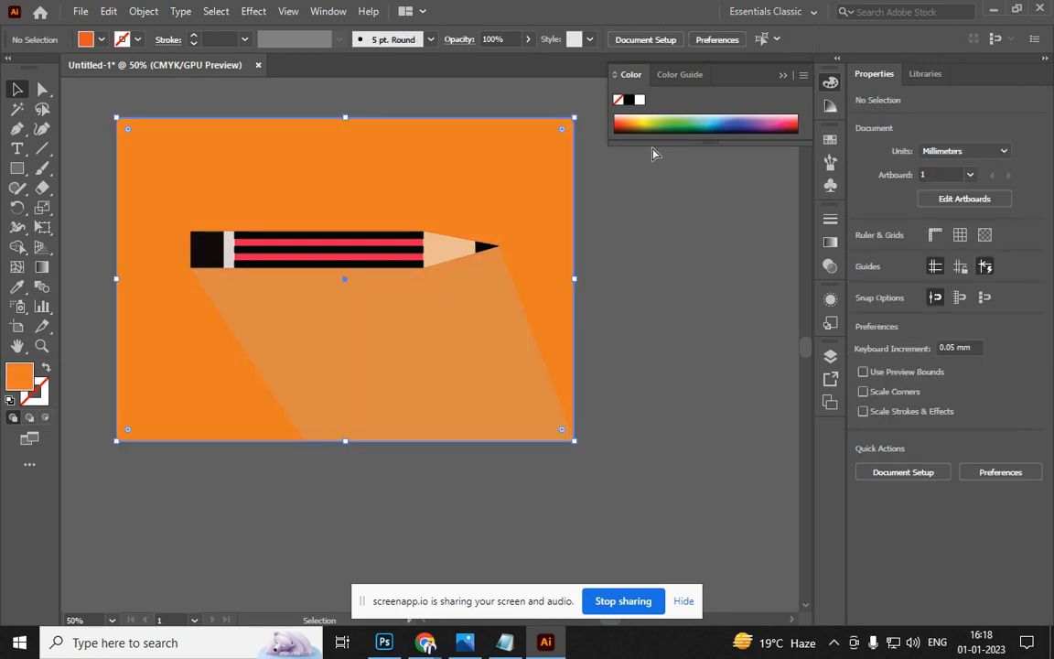
{"action": "key", "text": "ctrl+z"}
{"action": "key", "text": "ctrl+z"}
{"action": "key", "text": "ctrl+z"}
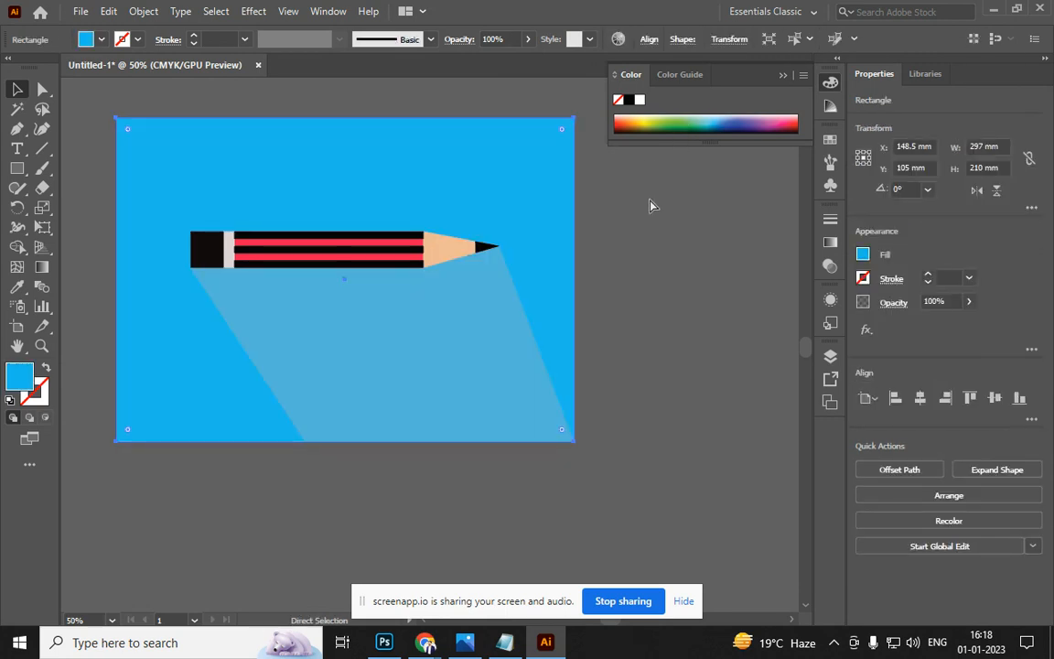
{"action": "key", "text": "ctrl+z"}
{"action": "left_click", "coordinate": [75, 159]}
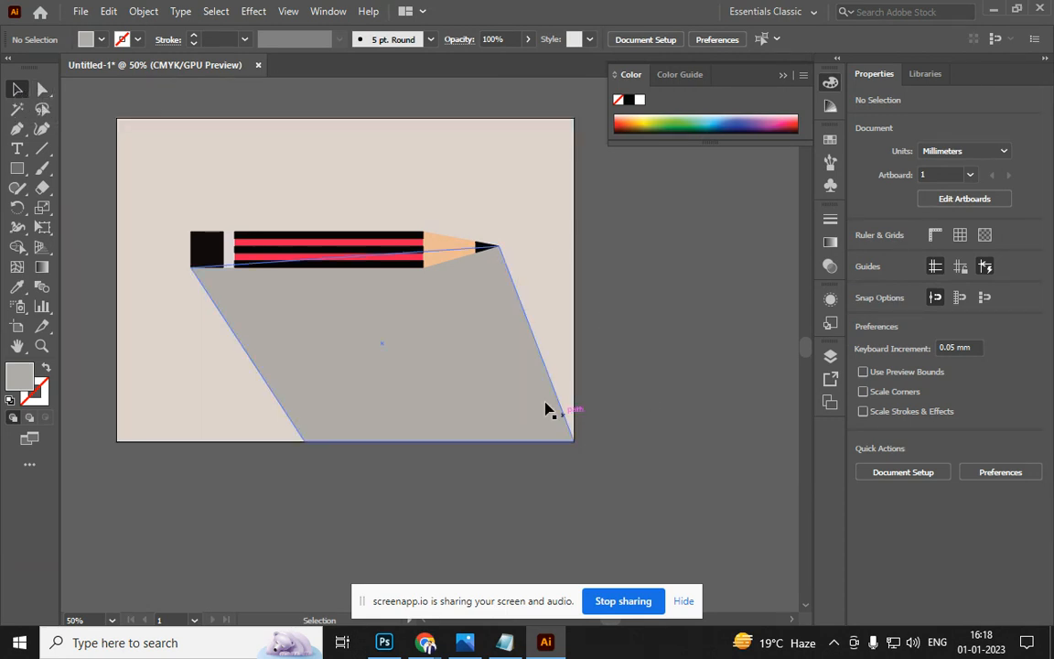
Group the pencil with its grey shadow and drag the group off the artboard's right side
{"action": "left_click", "coordinate": [315, 259]}
{"action": "left_click", "coordinate": [346, 302], "text": "shift"}
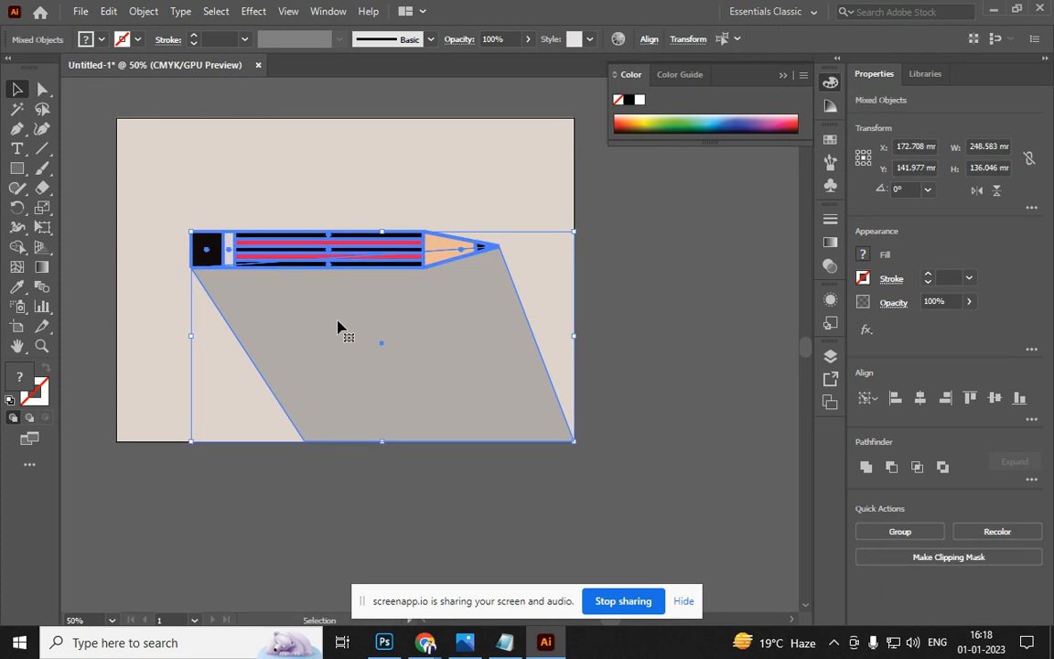
{"action": "left_click_drag", "start_coordinate": [42, 89], "coordinate": [90, 113]}
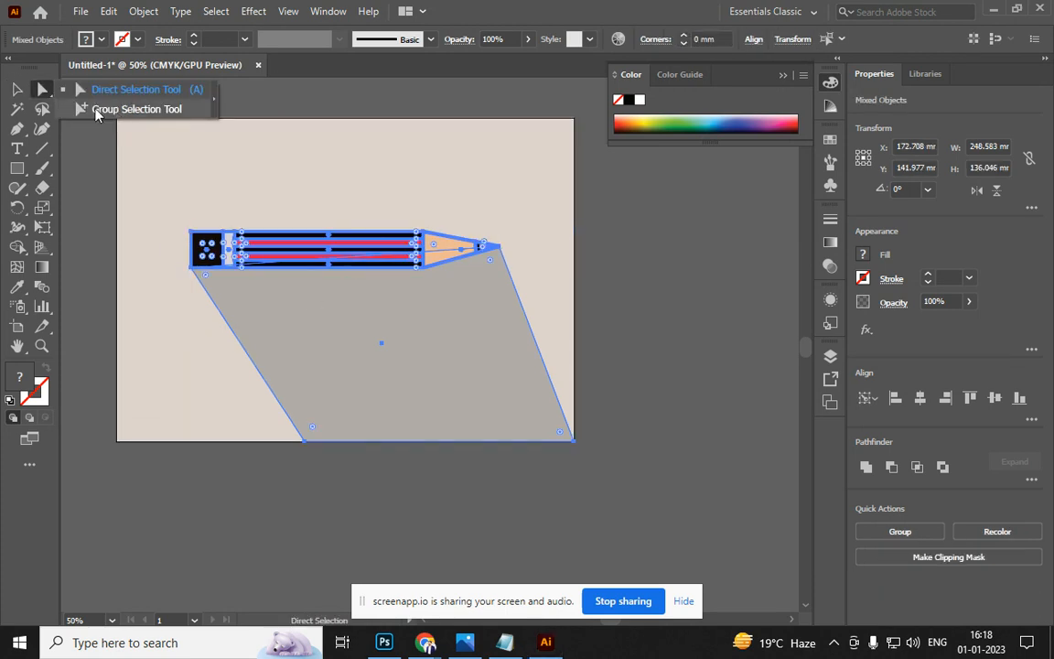
{"action": "left_click", "coordinate": [53, 107]}
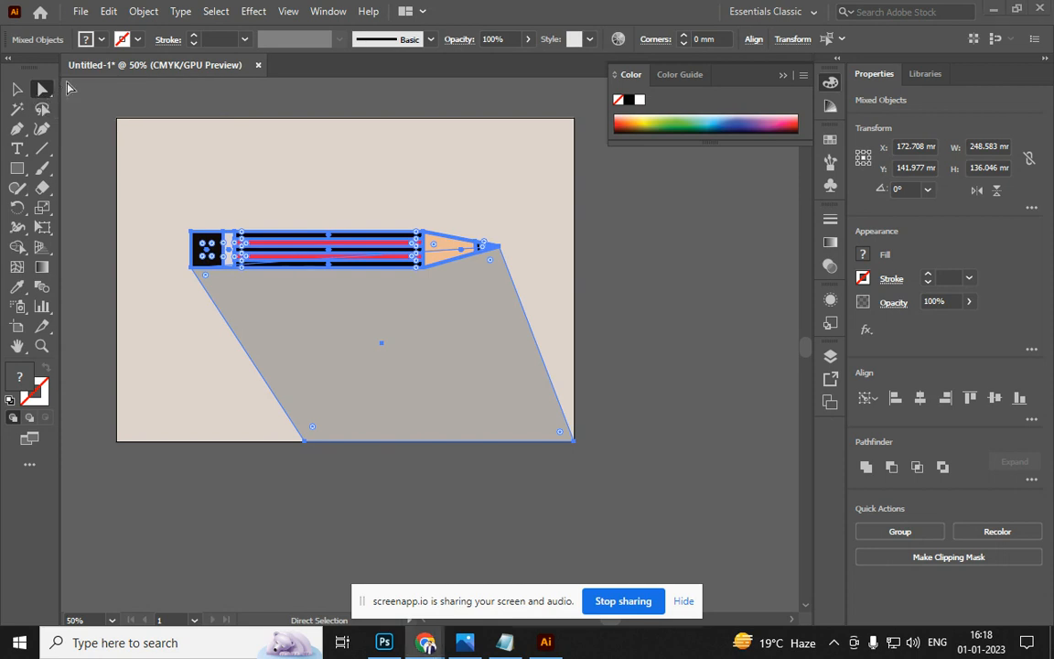
{"action": "left_click", "coordinate": [16, 89]}
{"action": "left_click", "coordinate": [413, 389]}
{"action": "left_click", "coordinate": [454, 487]}
{"action": "mouse_move", "coordinate": [339, 377]}
{"action": "left_mouse_down"}
{"action": "mouse_move", "coordinate": [698, 366]}
{"action": "mouse_move", "coordinate": [749, 353]}
{"action": "left_mouse_up"}
Draw a rectangle in the artboard's centre and fill it orange EF7320
{"action": "left_click", "coordinate": [16, 168]}
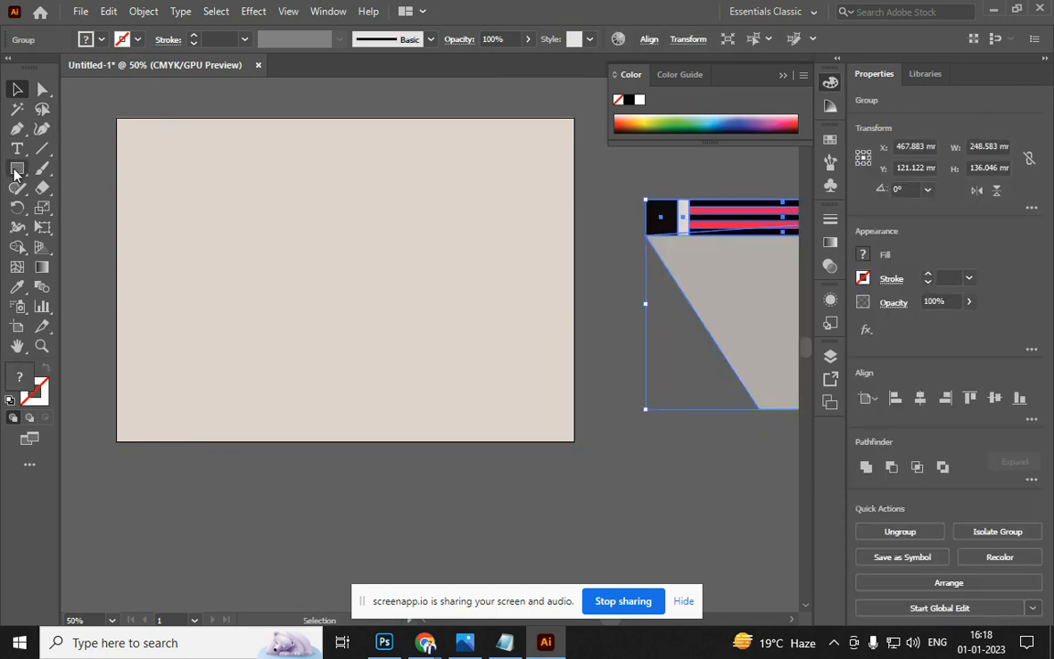
{"action": "mouse_move", "coordinate": [215, 199]}
{"action": "left_mouse_down"}
{"action": "mouse_move", "coordinate": [412, 296]}
{"action": "mouse_move", "coordinate": [412, 339]}
{"action": "left_mouse_up"}
{"action": "double_click", "coordinate": [23, 378]}
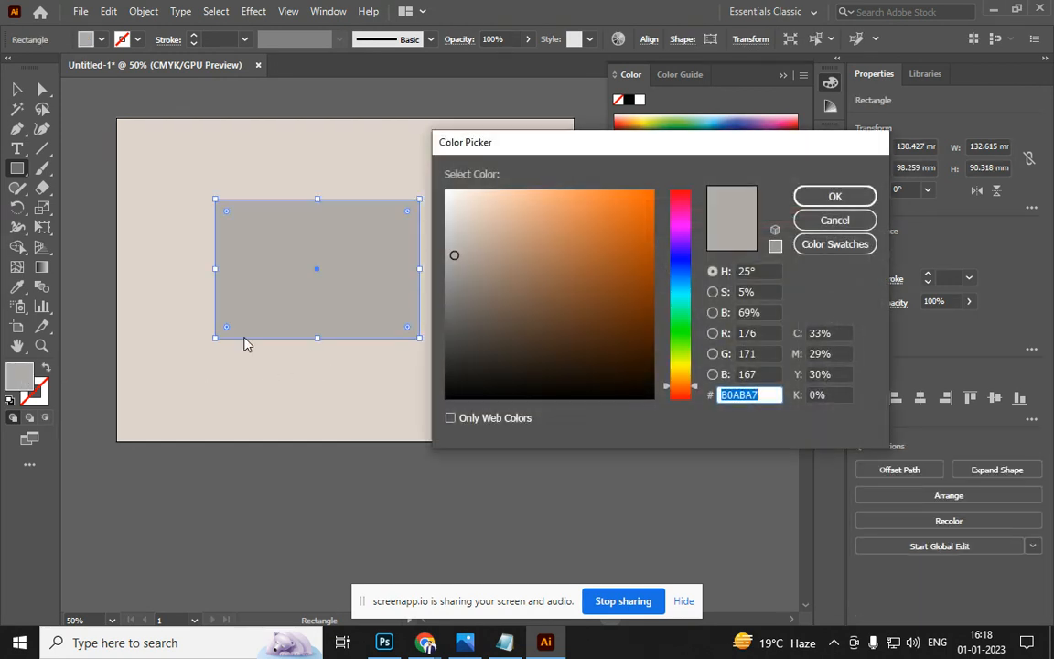
{"action": "type", "text": "EF7320"}
{"action": "left_click", "coordinate": [833, 197]}
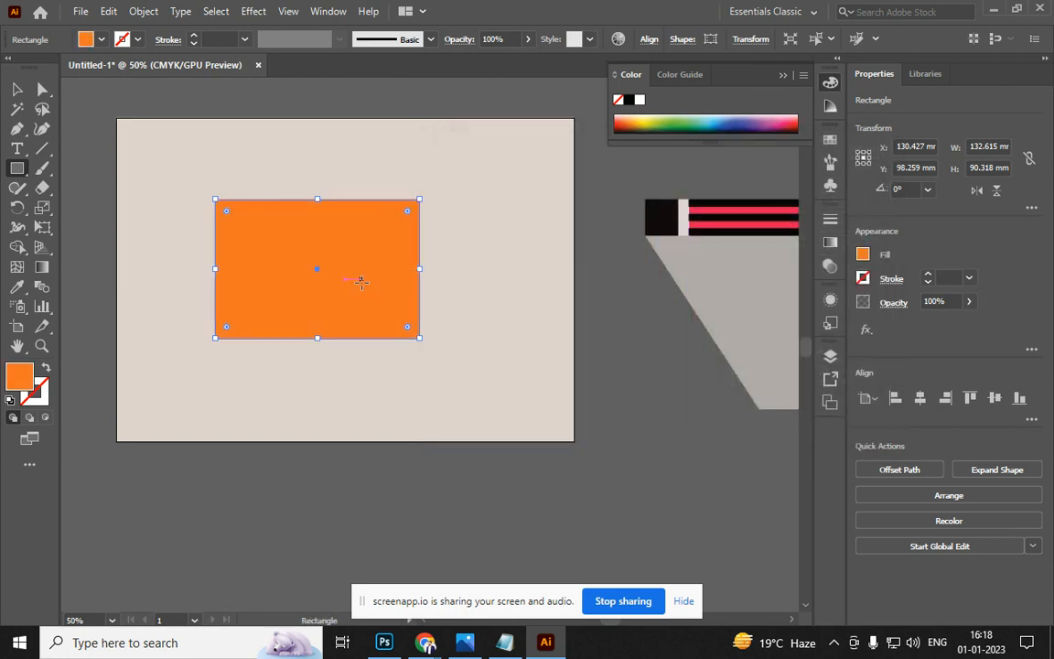
Drag the bottom anchors up into a downward-pointing triangular flap reaching the rectangle's middle
{"action": "left_click", "coordinate": [42, 88]}
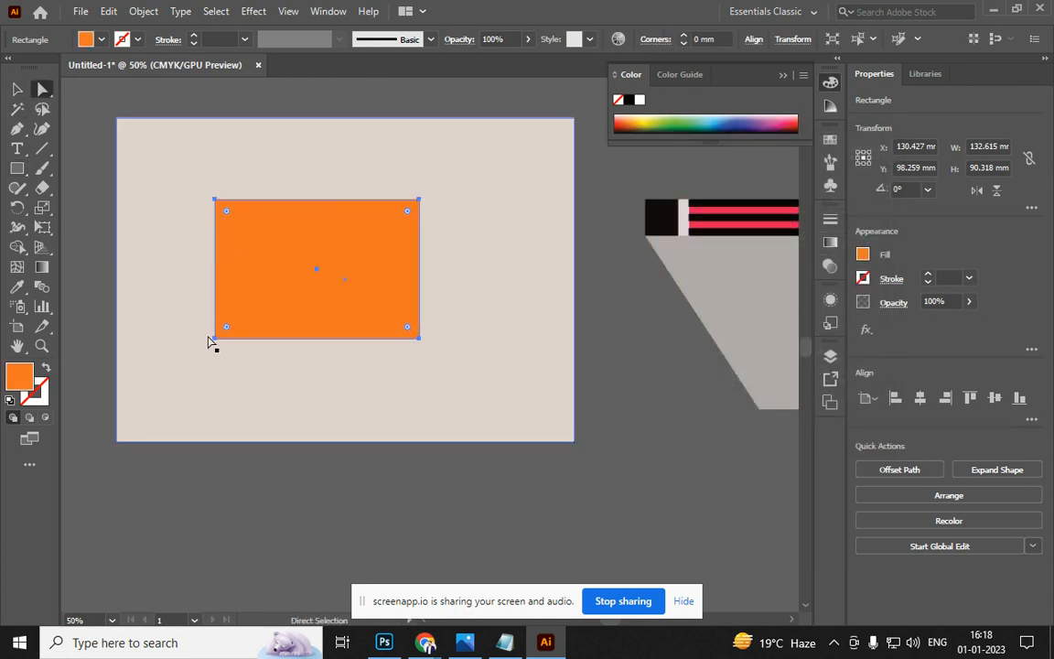
{"action": "left_click_drag", "start_coordinate": [215, 339], "coordinate": [317, 342]}
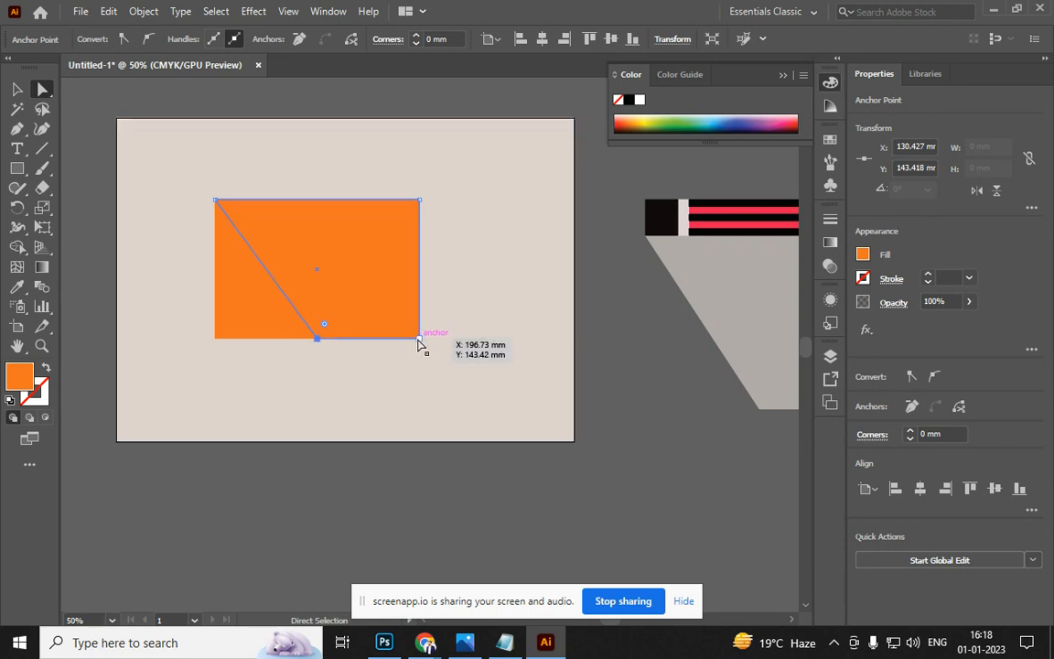
{"action": "key", "text": "ctrl"}
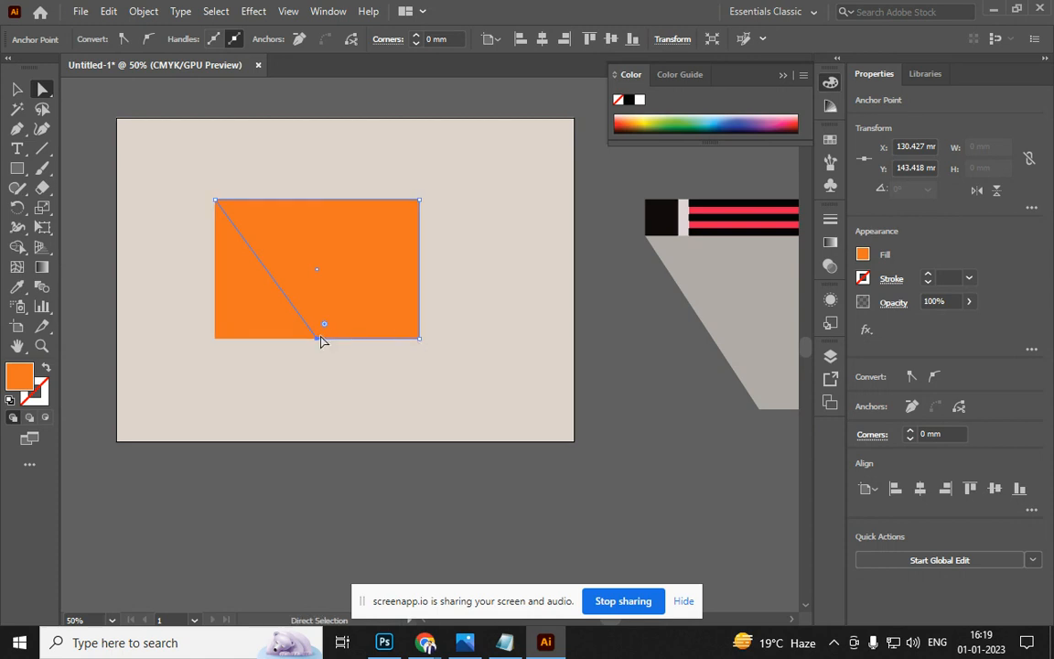
{"action": "left_click_drag", "start_coordinate": [316, 338], "coordinate": [320, 300]}
{"action": "key", "text": "Escape"}
{"action": "left_click_drag", "start_coordinate": [420, 338], "coordinate": [419, 213]}
{"action": "key", "text": "ctrl"}
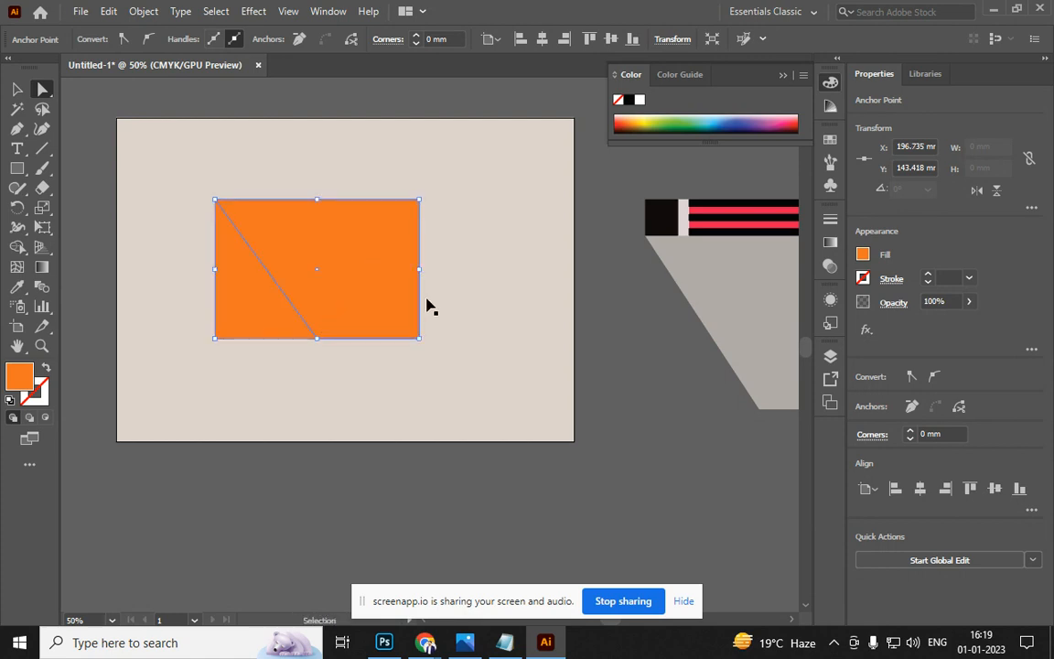
{"action": "left_click_drag", "start_coordinate": [419, 338], "coordinate": [420, 202]}
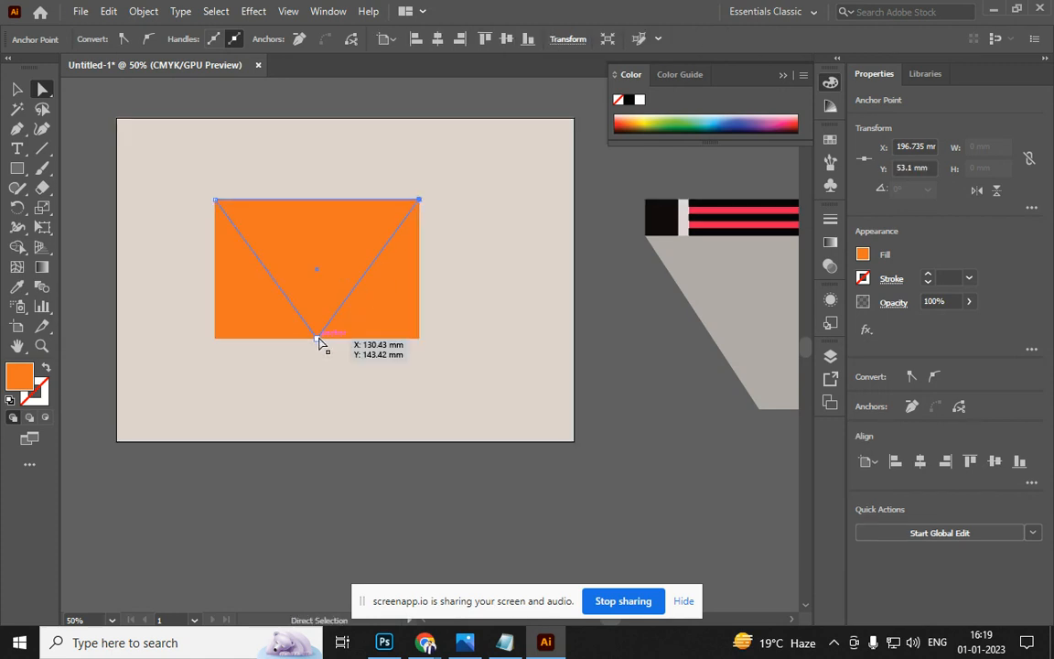
{"action": "left_click_drag", "start_coordinate": [318, 338], "coordinate": [322, 296]}
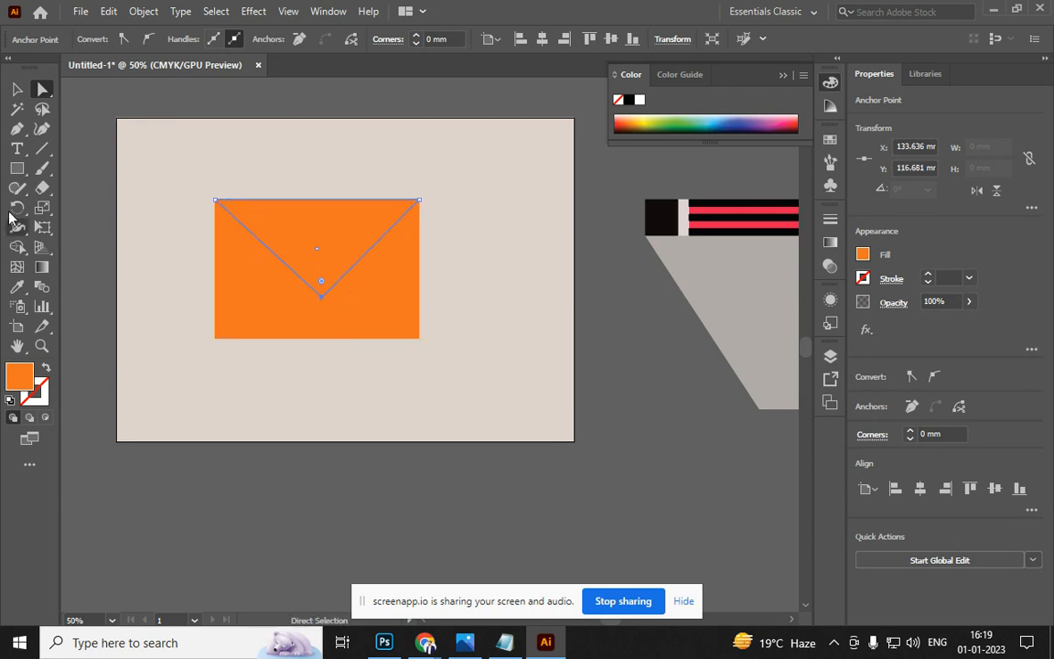
{"action": "left_click", "coordinate": [17, 88]}
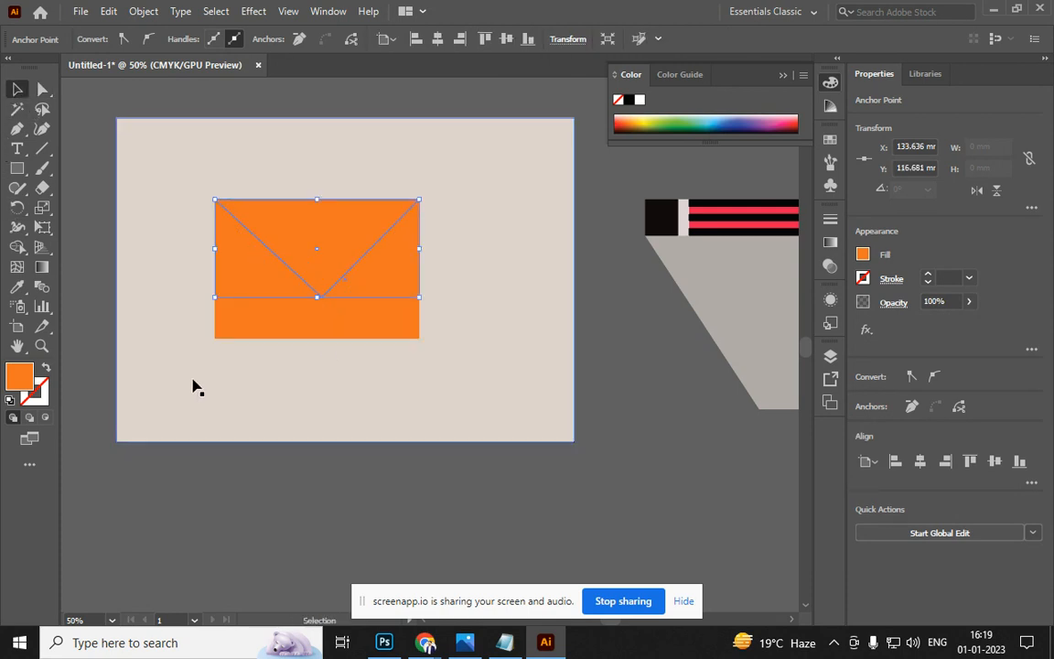
Darken the triangular flap's fill to a deeper orange
{"action": "double_click", "coordinate": [28, 381]}
{"action": "left_click_drag", "start_coordinate": [623, 227], "coordinate": [626, 249]}
{"action": "left_click", "coordinate": [807, 196]}
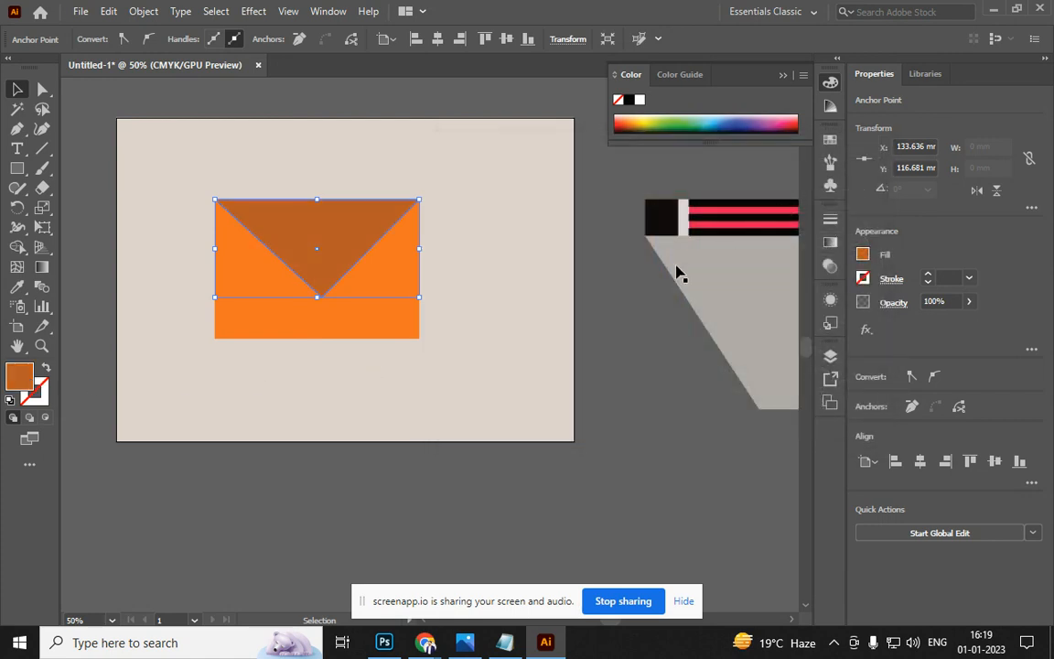
{"action": "left_click", "coordinate": [357, 513]}
Flip a copy of the flap upward at the rectangle's bottom and colour it dark brown #8E4310
{"action": "left_click", "coordinate": [318, 295]}
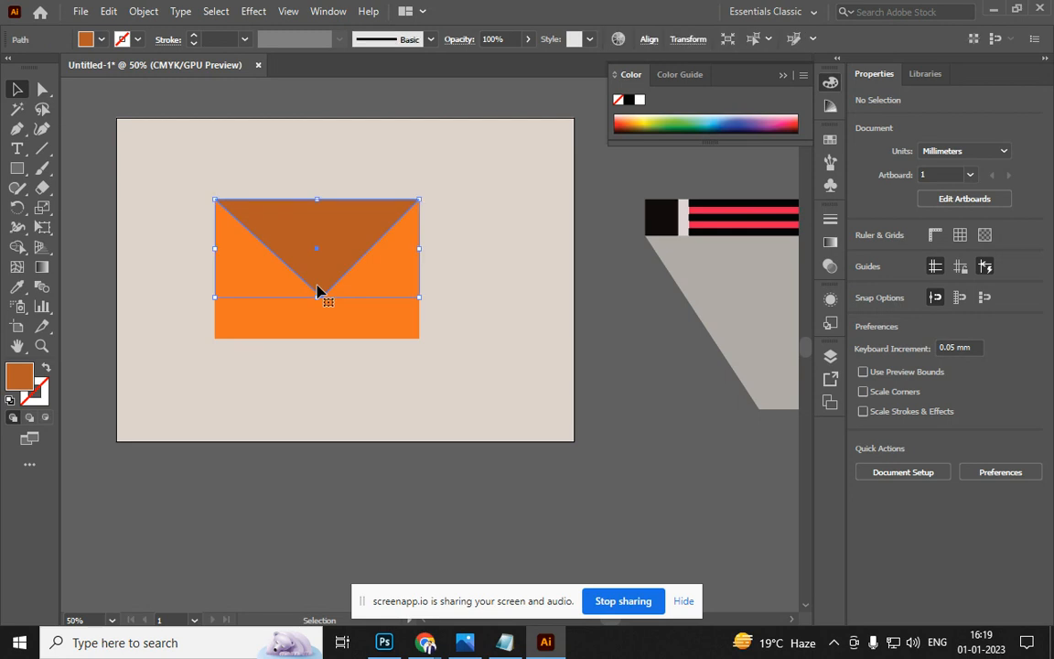
{"action": "key", "text": "v"}
{"action": "left_click_drag", "start_coordinate": [423, 194], "coordinate": [259, 284]}
{"action": "left_click_drag", "start_coordinate": [332, 271], "coordinate": [331, 311]}
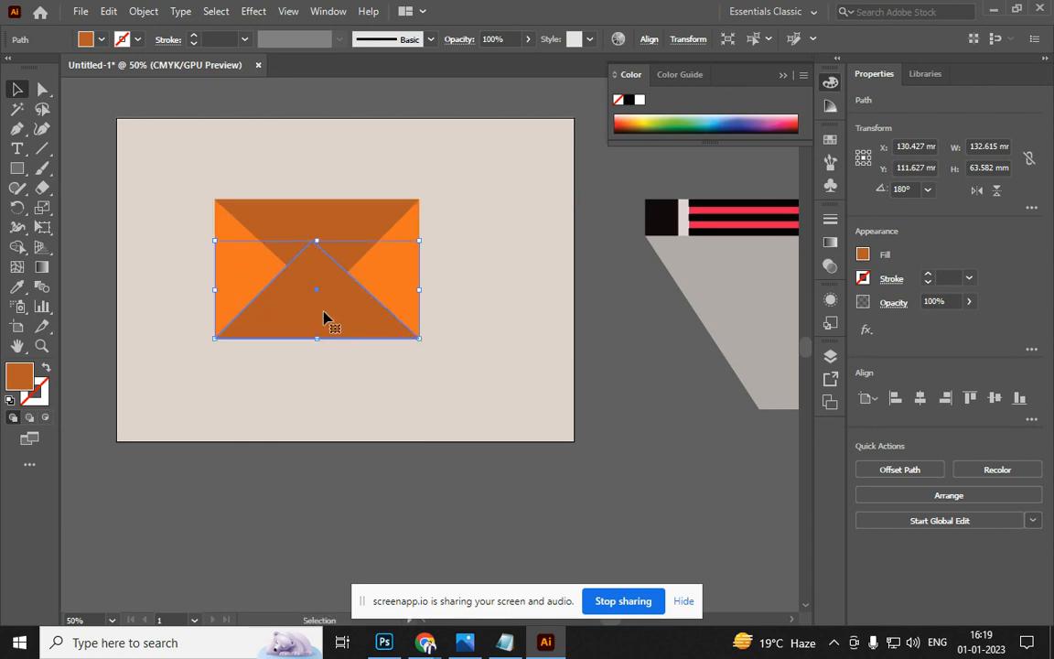
{"action": "double_click", "coordinate": [25, 383]}
{"action": "left_click", "coordinate": [631, 281]}
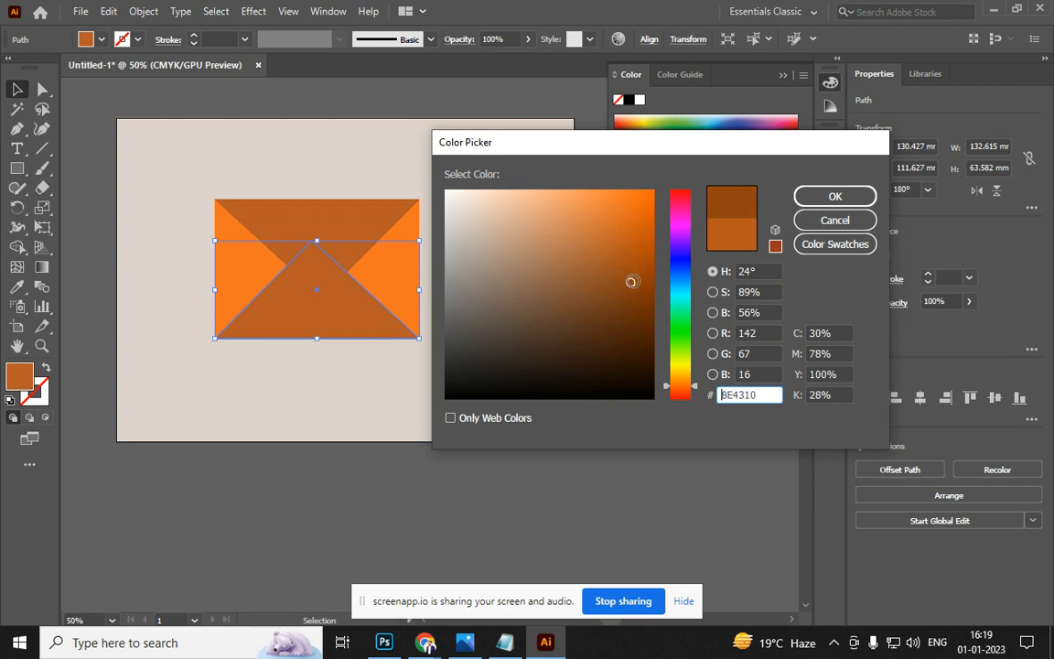
{"action": "left_click", "coordinate": [830, 197]}
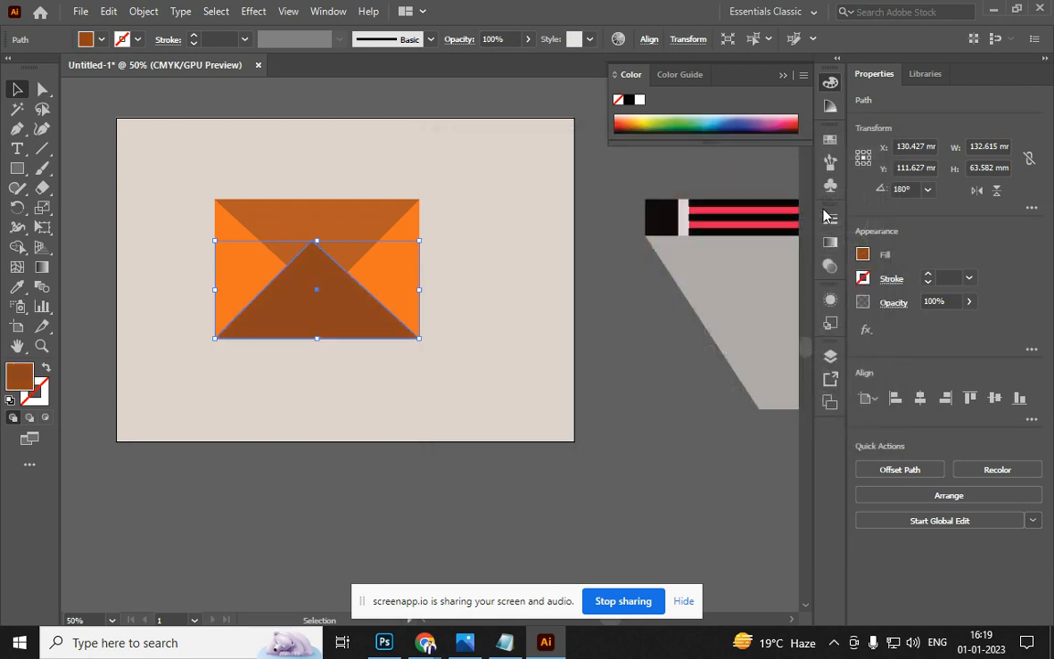
{"action": "left_click", "coordinate": [652, 400]}
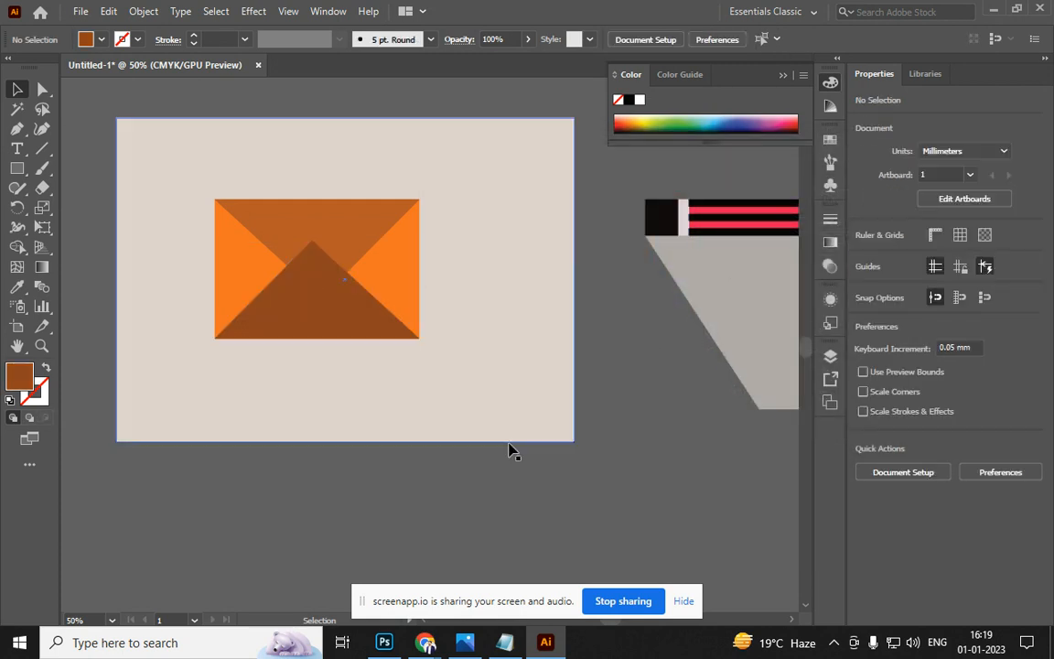
Bring the top flap to the front of the envelope
{"action": "left_click", "coordinate": [353, 228]}
{"action": "right_click", "coordinate": [352, 230]}
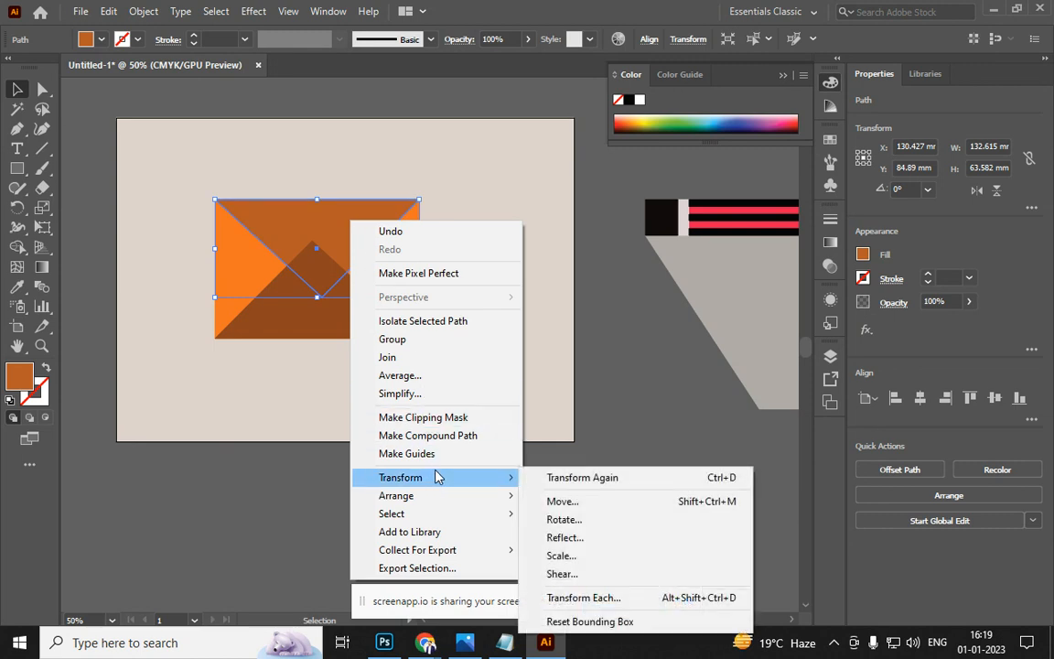
{"action": "mouse_move", "coordinate": [457, 496]}
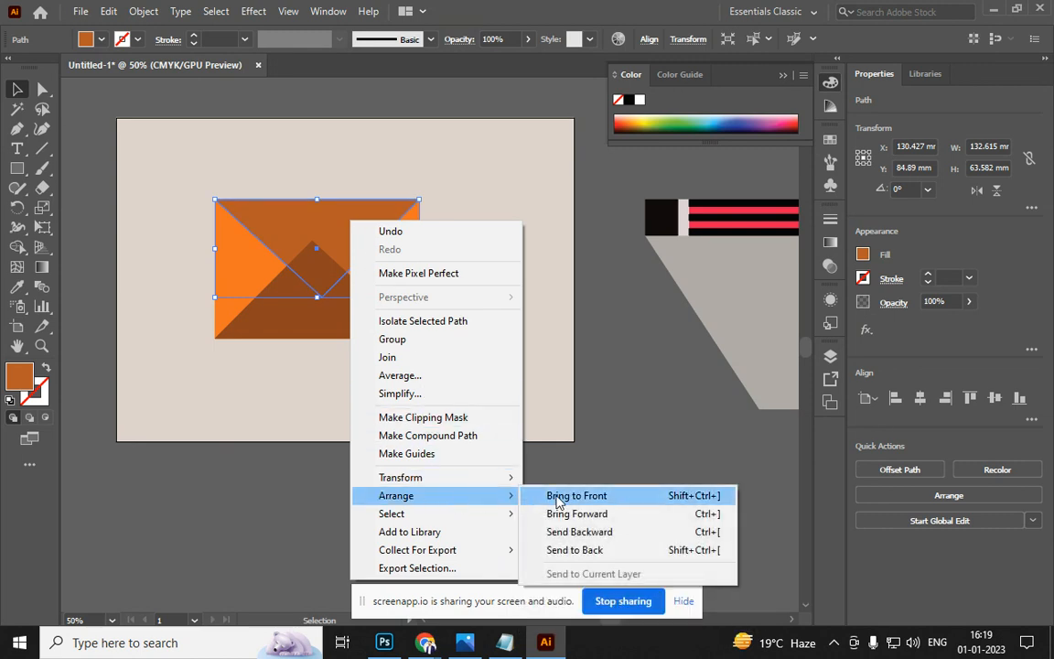
{"action": "left_click", "coordinate": [555, 499]}
{"action": "left_click", "coordinate": [263, 449]}
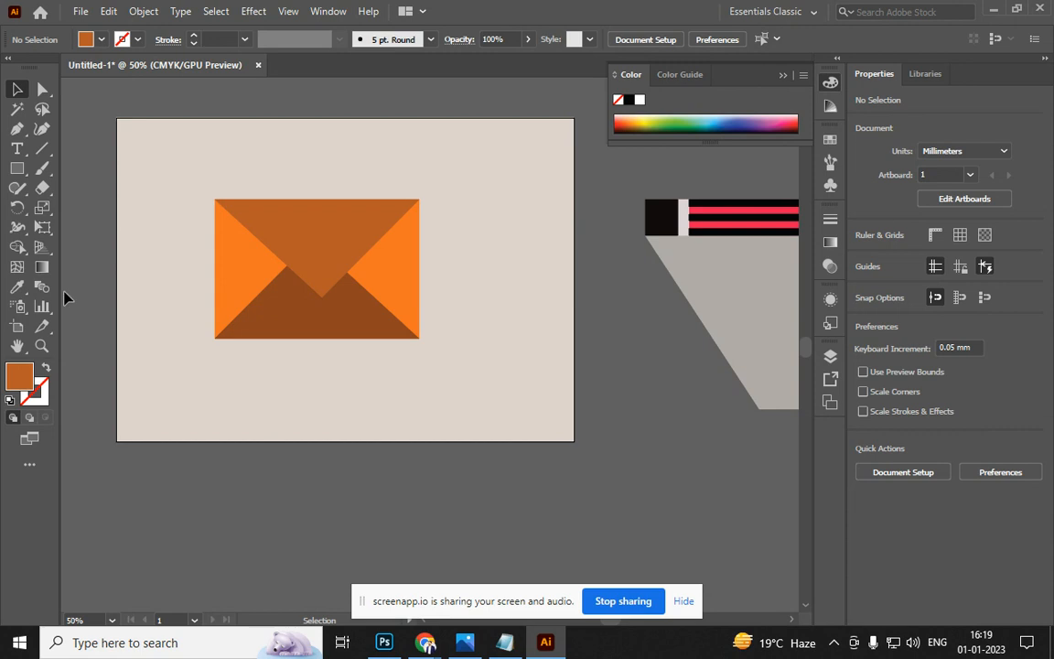
{"action": "left_click", "coordinate": [17, 168]}
Draw a slanted shadow shape from the envelope's bottom-left corner, sampling the pencil shadow's grey
{"action": "mouse_move", "coordinate": [216, 338]}
{"action": "left_mouse_down"}
{"action": "mouse_move", "coordinate": [438, 417]}
{"action": "mouse_move", "coordinate": [419, 424]}
{"action": "mouse_move", "coordinate": [418, 445]}
{"action": "mouse_move", "coordinate": [574, 442]}
{"action": "left_mouse_up"}
{"action": "key", "text": "a"}
{"action": "left_click_drag", "start_coordinate": [213, 442], "coordinate": [340, 442]}
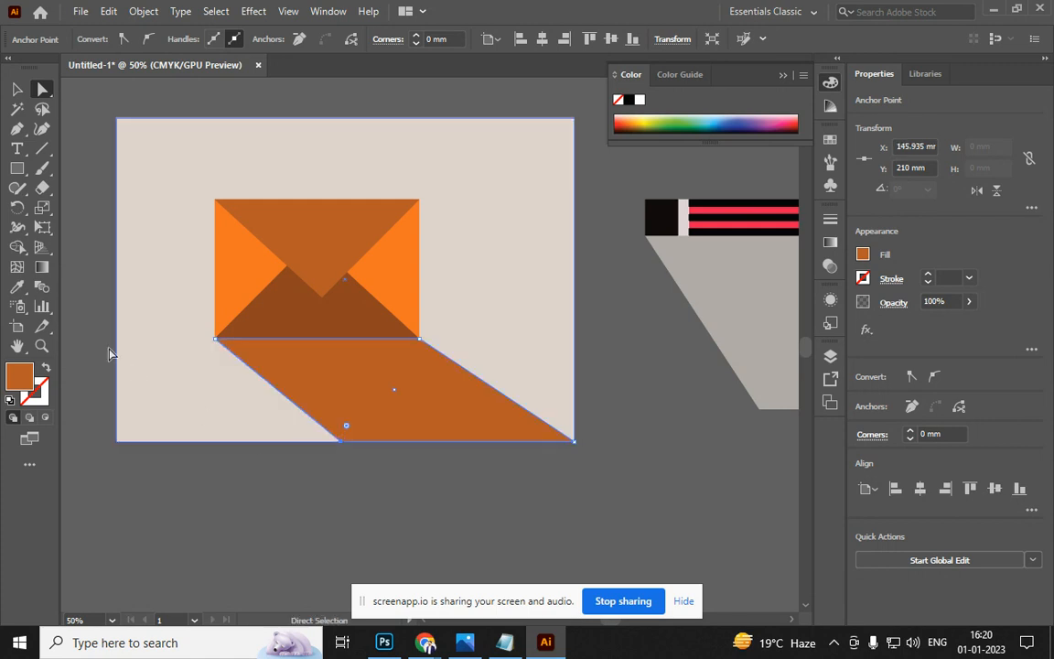
{"action": "left_click", "coordinate": [17, 89]}
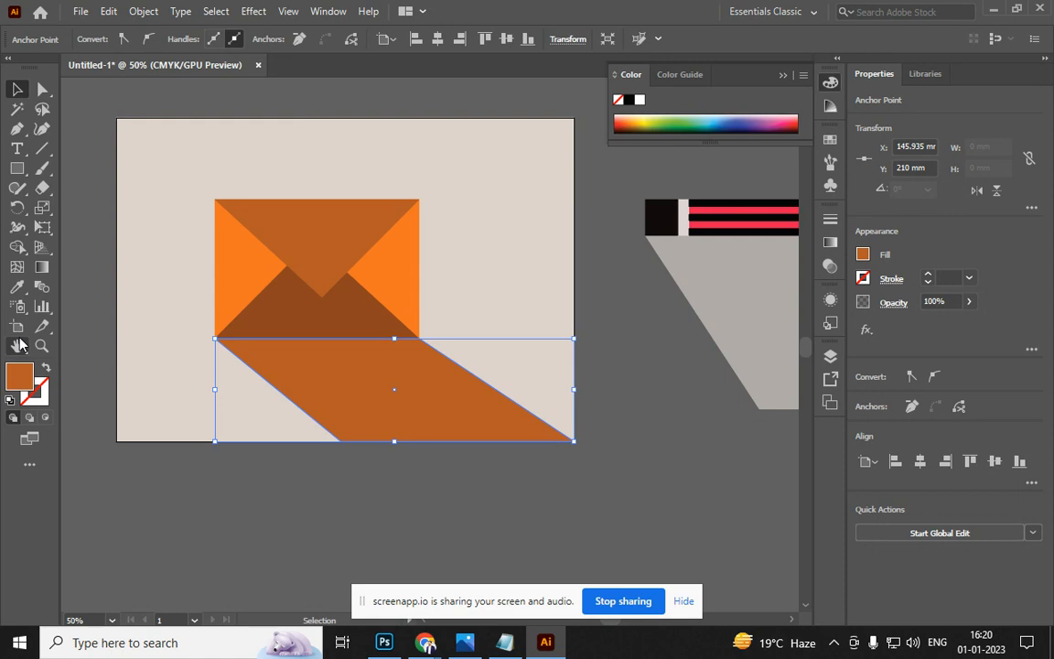
{"action": "left_click", "coordinate": [17, 287]}
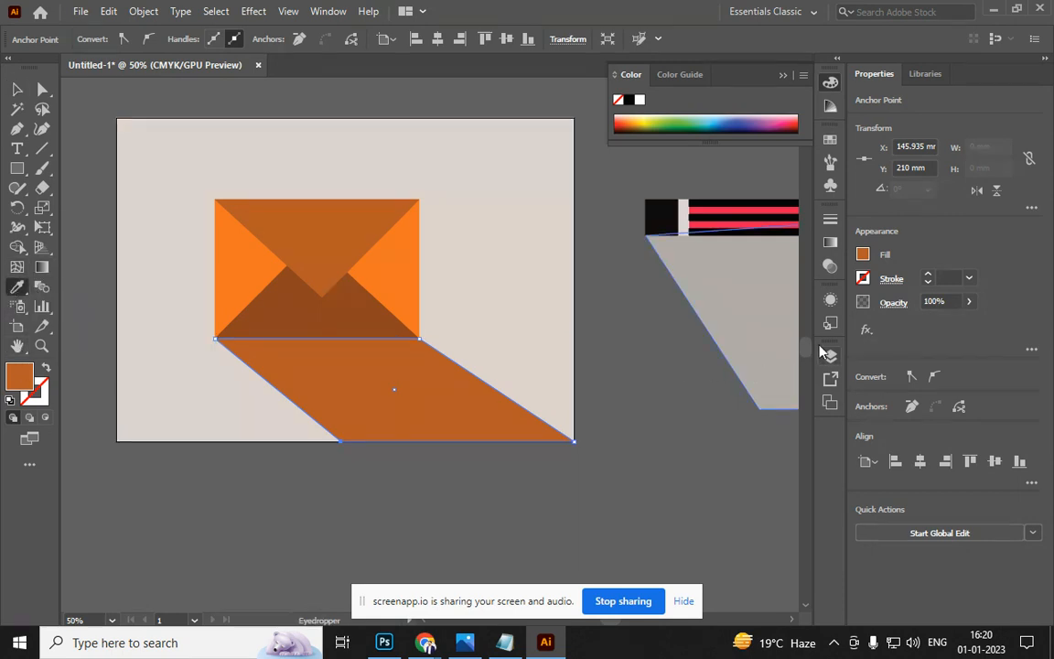
{"action": "left_click", "coordinate": [762, 323]}
{"action": "left_click", "coordinate": [17, 89]}
{"action": "key", "text": "a"}
{"action": "left_click_drag", "start_coordinate": [421, 341], "coordinate": [419, 199]}
{"action": "left_click", "coordinate": [624, 428]}
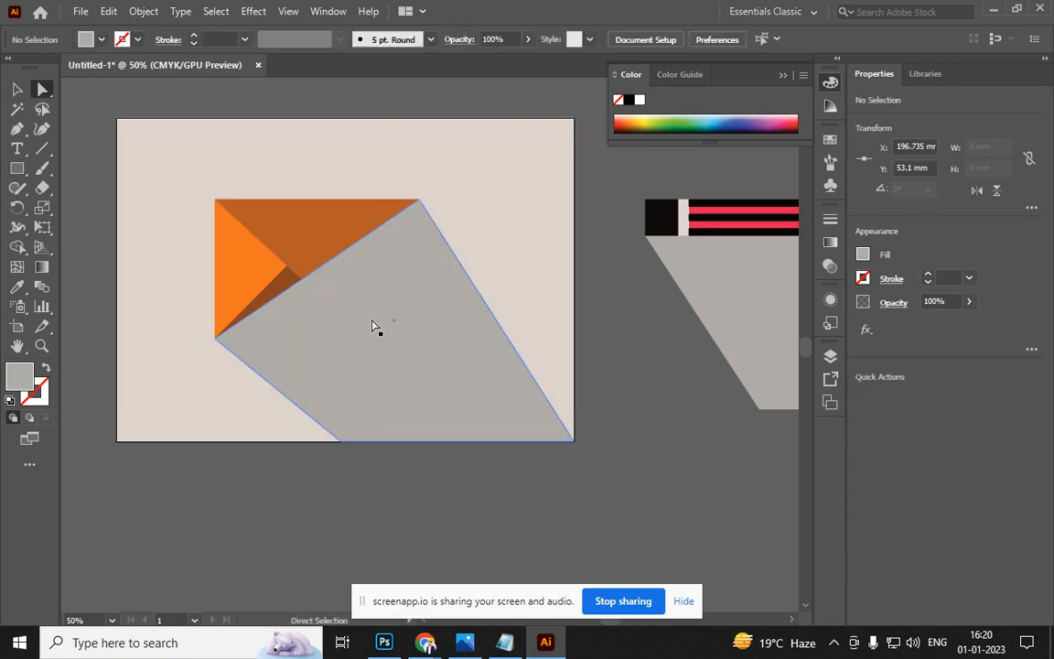
Send the grey shadow behind the envelope
{"action": "left_click", "coordinate": [278, 264]}
{"action": "key", "text": "v"}
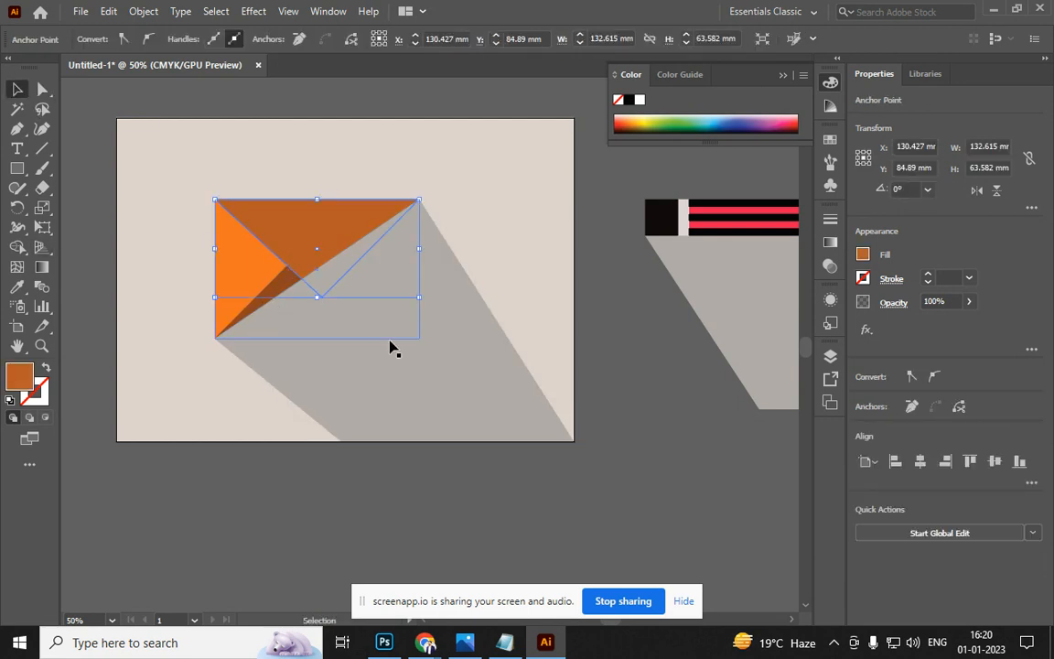
{"action": "left_click", "coordinate": [434, 418]}
{"action": "key", "text": "ctrl+bracketleft"}
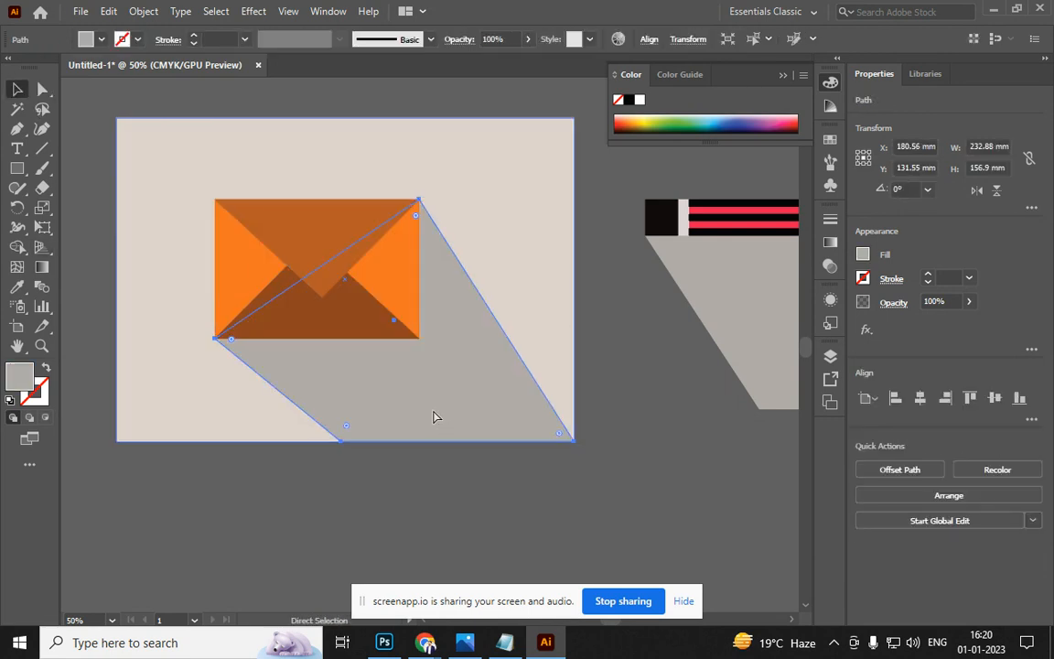
{"action": "left_click", "coordinate": [652, 446]}
Lower the envelope shadow's opacity to 36%
{"action": "left_click", "coordinate": [485, 440]}
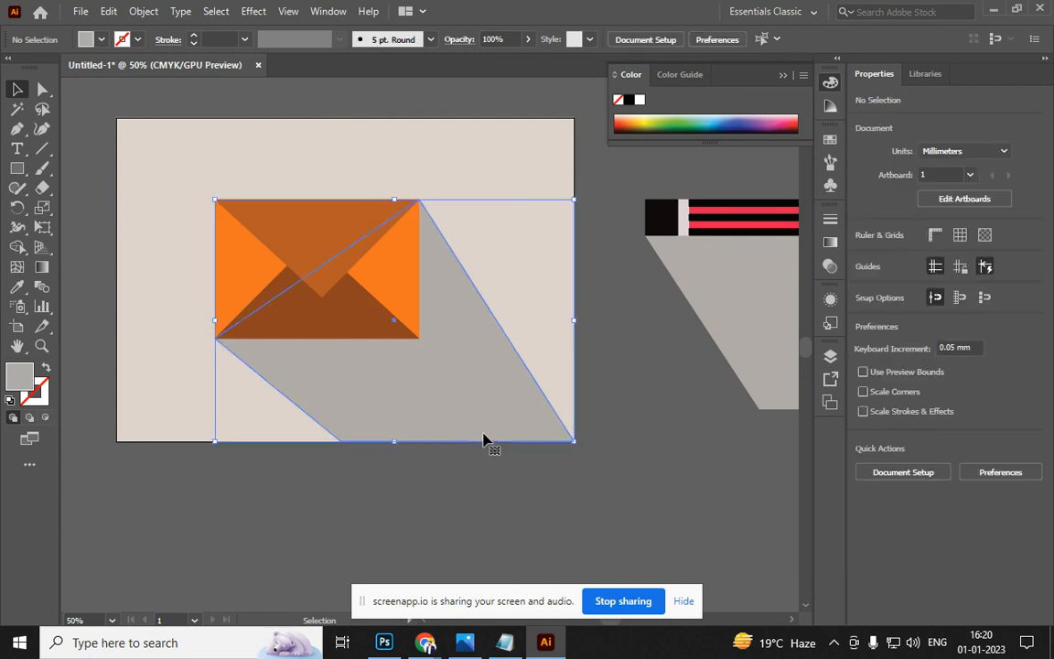
{"action": "left_click", "coordinate": [528, 40]}
{"action": "left_click_drag", "start_coordinate": [491, 65], "coordinate": [490, 64]}
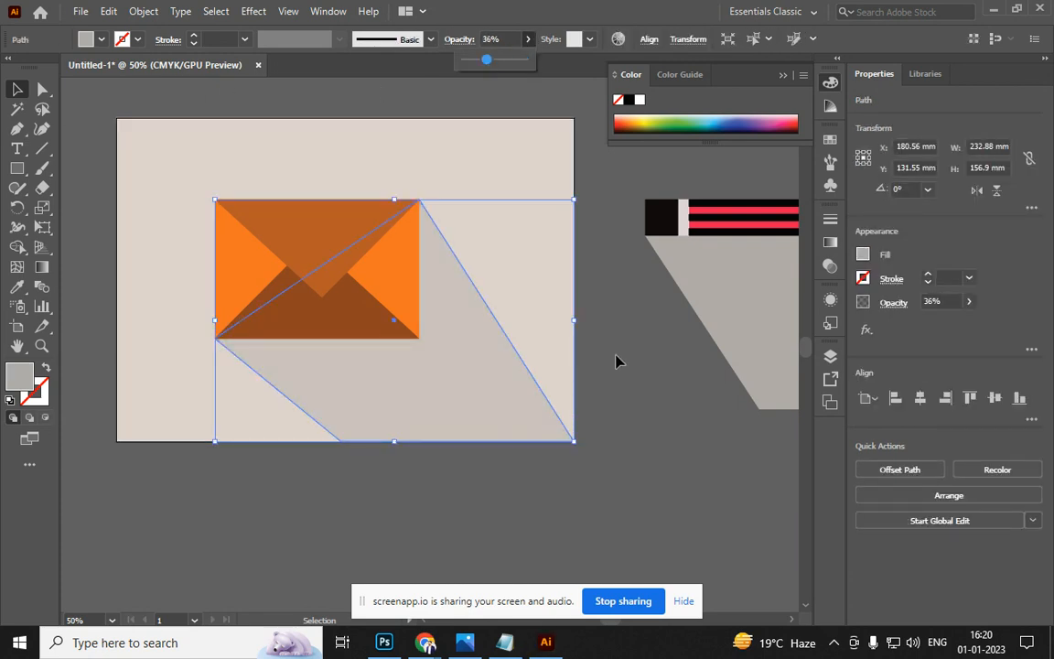
{"action": "left_click", "coordinate": [633, 392]}
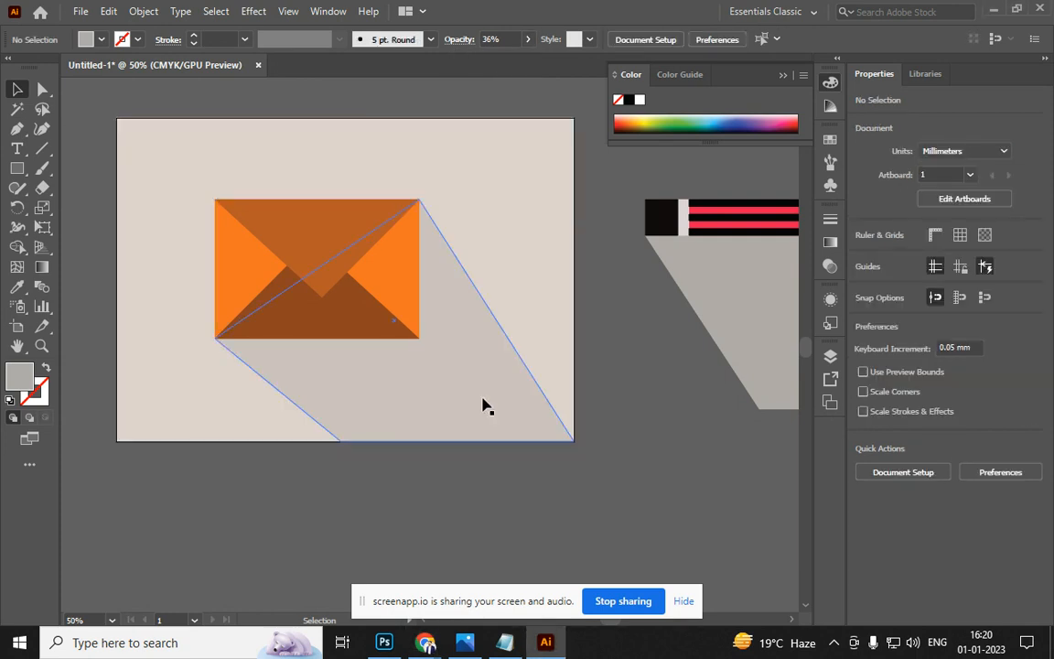
{"action": "left_click", "coordinate": [332, 412]}
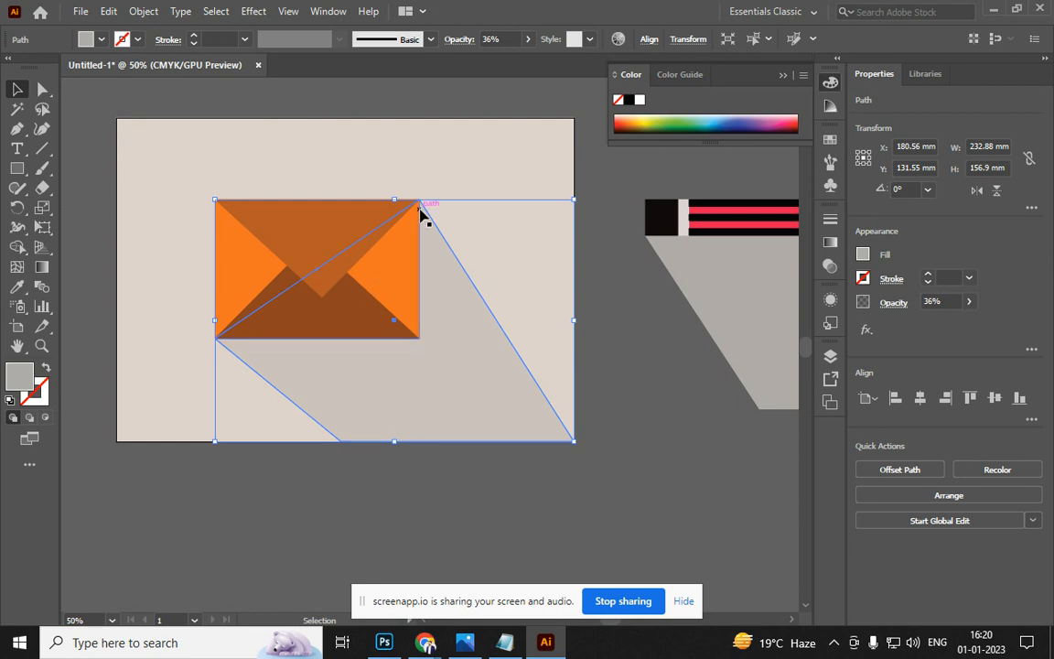
{"action": "left_click", "coordinate": [518, 553]}
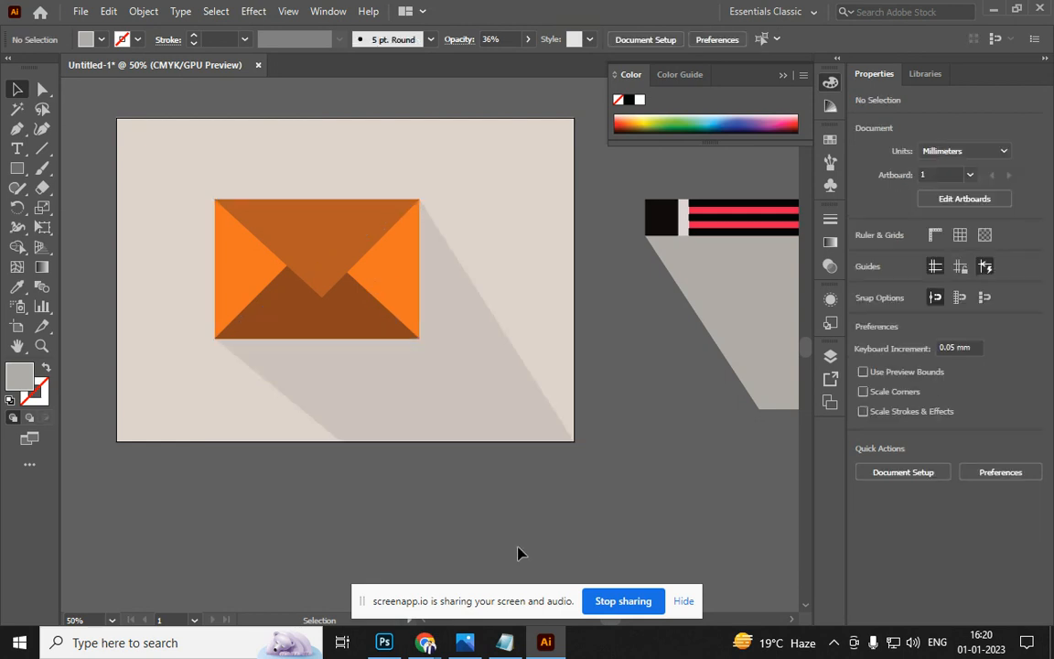
{"action": "left_click", "coordinate": [304, 294]}
Group the envelope flaps with the grey shadow and move the group off the artboard to the lower right
{"action": "left_click", "coordinate": [339, 234], "text": "shift"}
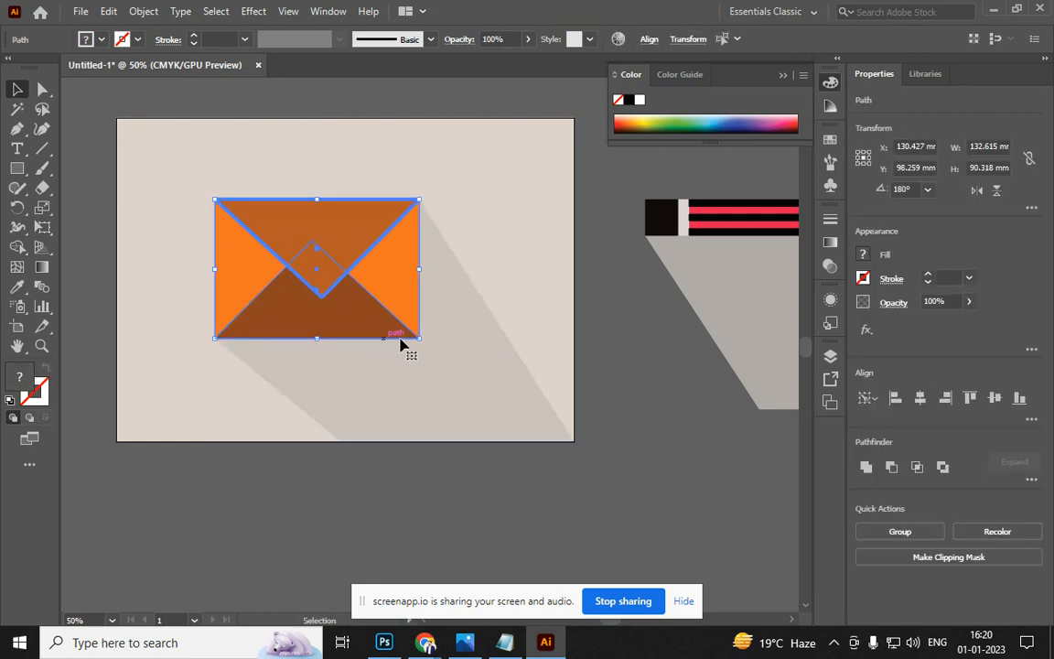
{"action": "scroll", "coordinate": [261, 235], "scroll_direction": "up", "scroll_amount": 10}
{"action": "scroll", "coordinate": [261, 240], "scroll_direction": "up", "scroll_amount": 2}
{"action": "scroll", "coordinate": [261, 240], "scroll_direction": "down", "scroll_amount": 8}
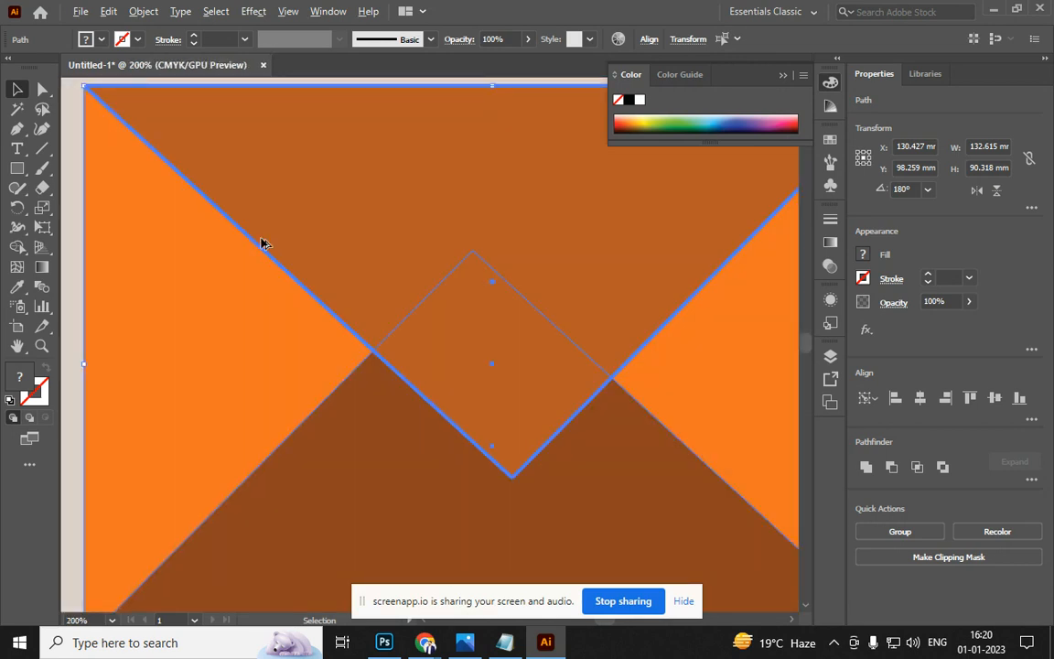
{"action": "scroll", "coordinate": [261, 242], "scroll_direction": "down", "scroll_amount": 6}
{"action": "left_click", "coordinate": [391, 365], "text": "shift"}
{"action": "key", "text": "ctrl"}
{"action": "key", "text": "ctrl+g"}
{"action": "left_click_drag", "start_coordinate": [390, 367], "coordinate": [703, 488]}
{"action": "left_click", "coordinate": [299, 482]}
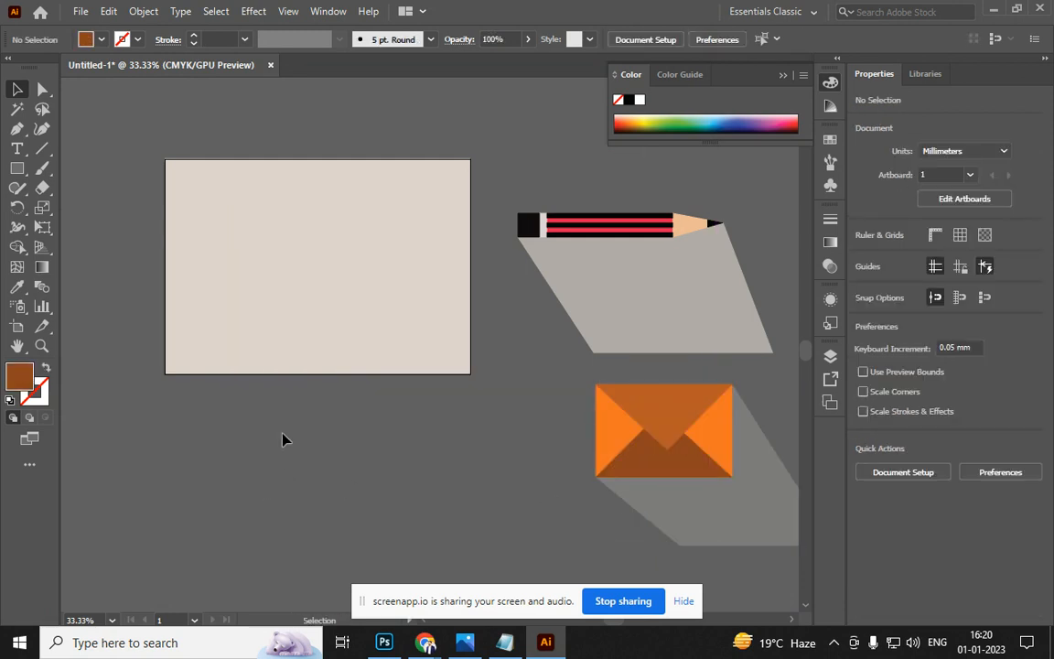
Draw a 111.894 mm square on the empty artboard
{"action": "scroll", "coordinate": [317, 255], "scroll_direction": "up", "scroll_amount": 2}
{"action": "left_click", "coordinate": [16, 168]}
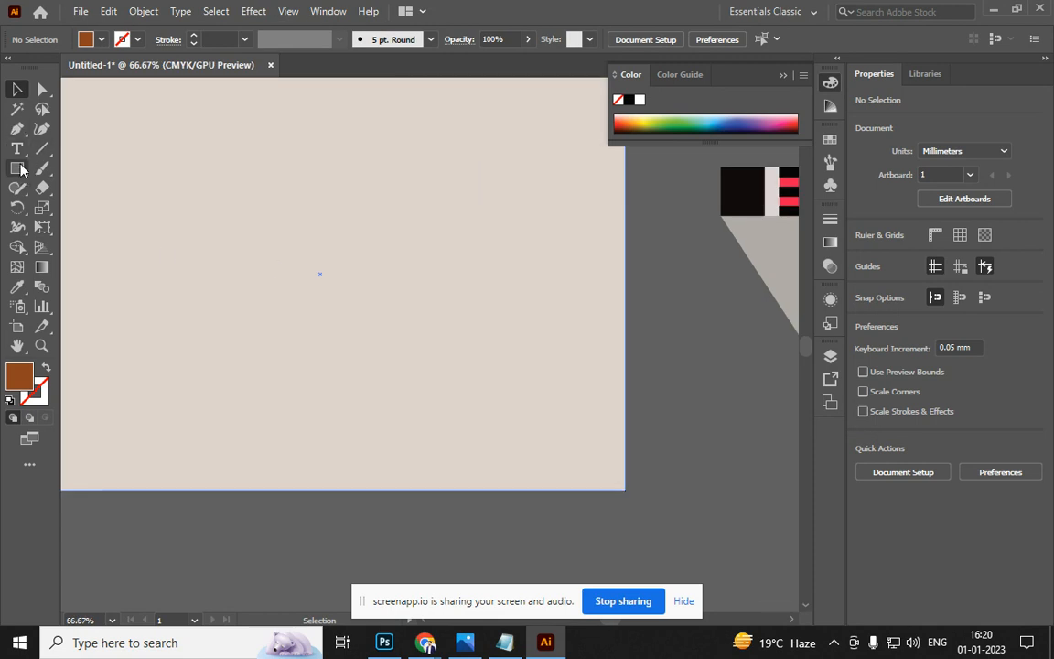
{"action": "left_click_drag", "start_coordinate": [287, 148], "coordinate": [425, 379]}
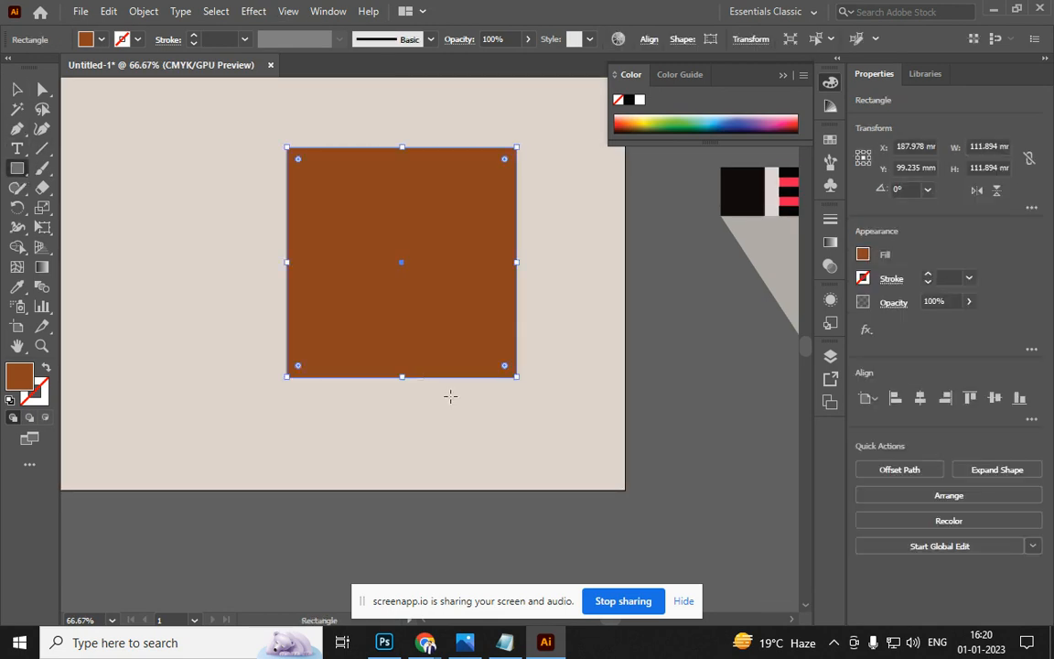
Fill the square light blue and drag its corners into a pointed arrow shape
{"action": "left_click", "coordinate": [719, 118]}
{"action": "key", "text": "a"}
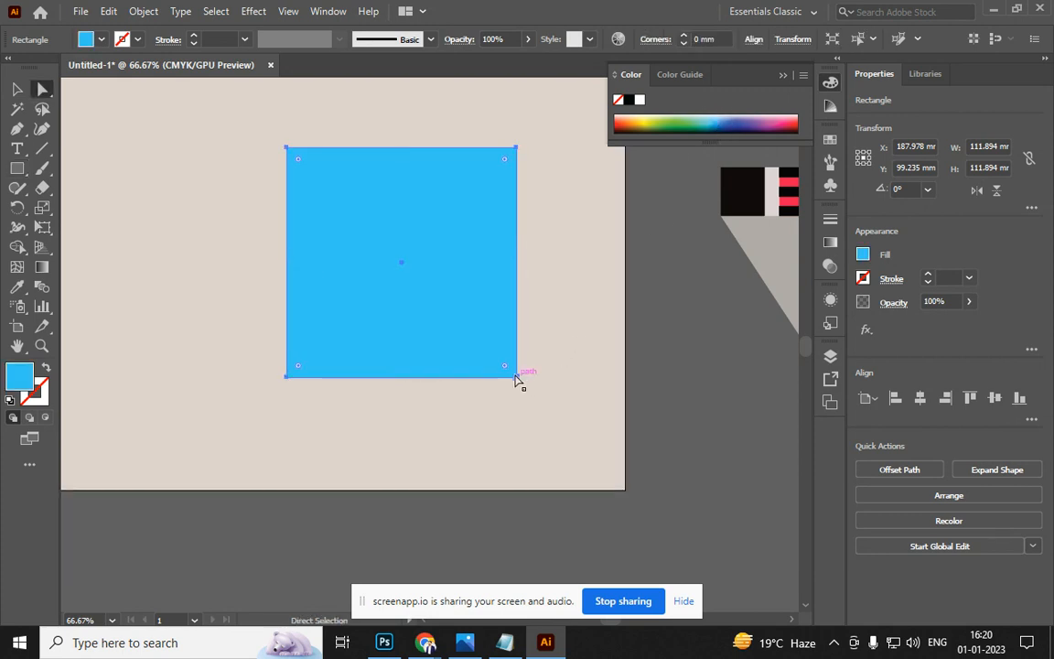
{"action": "left_click_drag", "start_coordinate": [517, 376], "coordinate": [413, 375]}
{"action": "left_click_drag", "start_coordinate": [289, 149], "coordinate": [296, 257]}
{"action": "left_click_drag", "start_coordinate": [286, 378], "coordinate": [386, 276]}
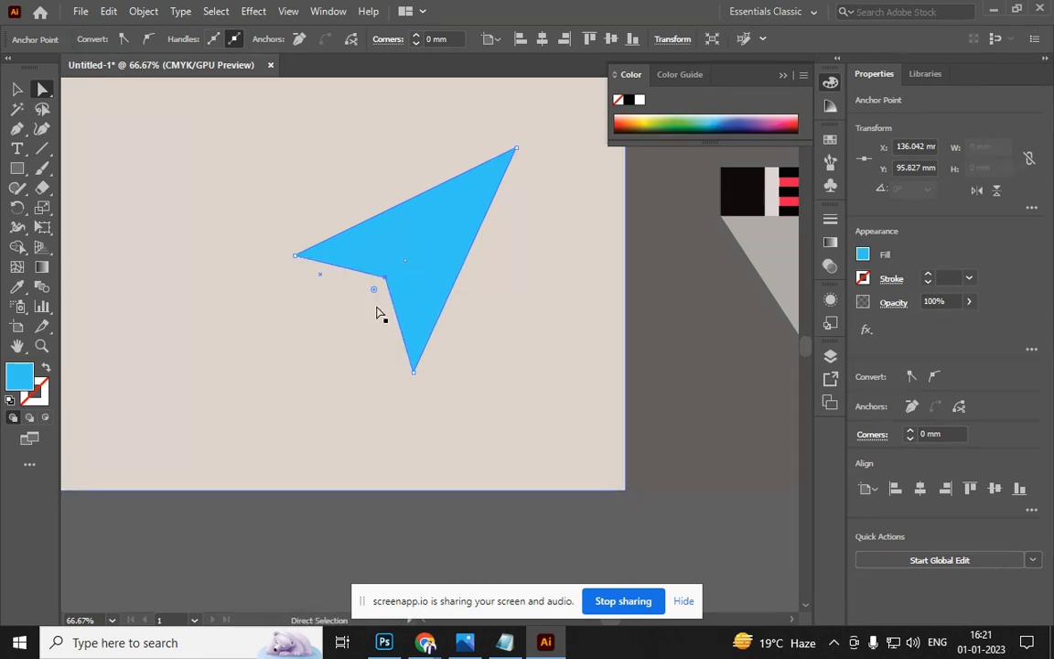
Drag an inner anchor point of the arrow to form the plane's fold
{"action": "left_click", "coordinate": [17, 89]}
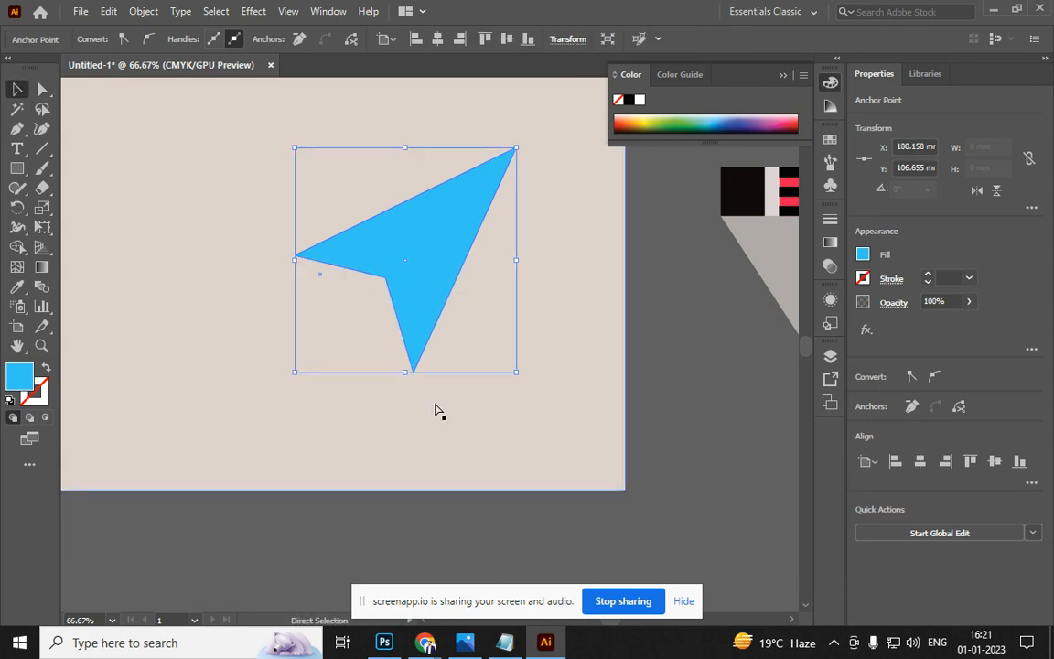
{"action": "key", "text": "a"}
{"action": "left_click", "coordinate": [387, 428], "text": "ctrl"}
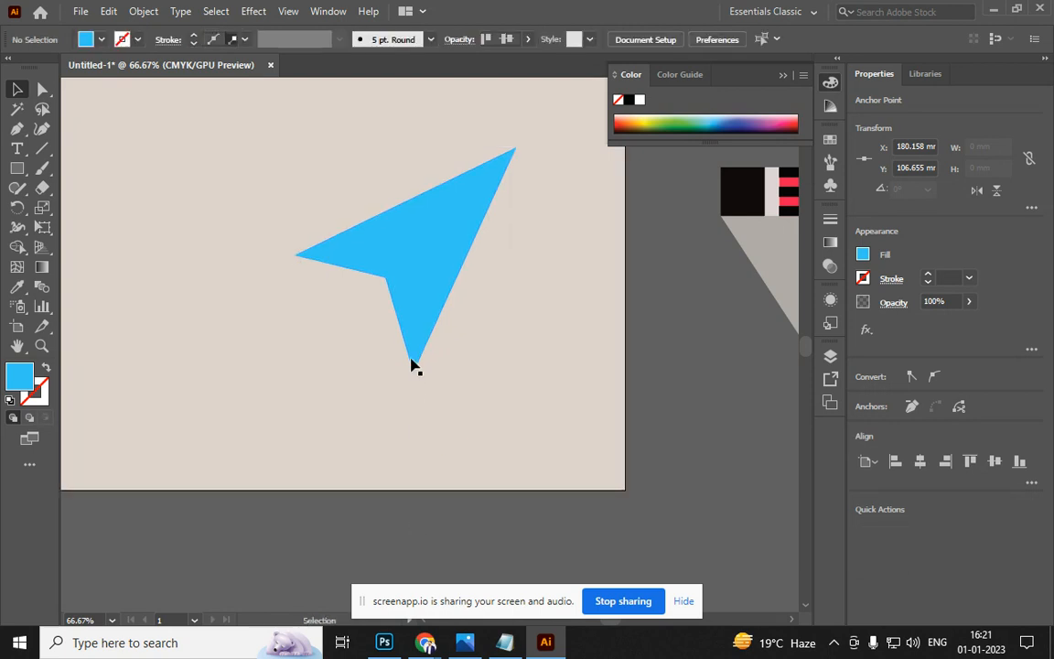
{"action": "left_click", "coordinate": [407, 332], "text": "ctrl"}
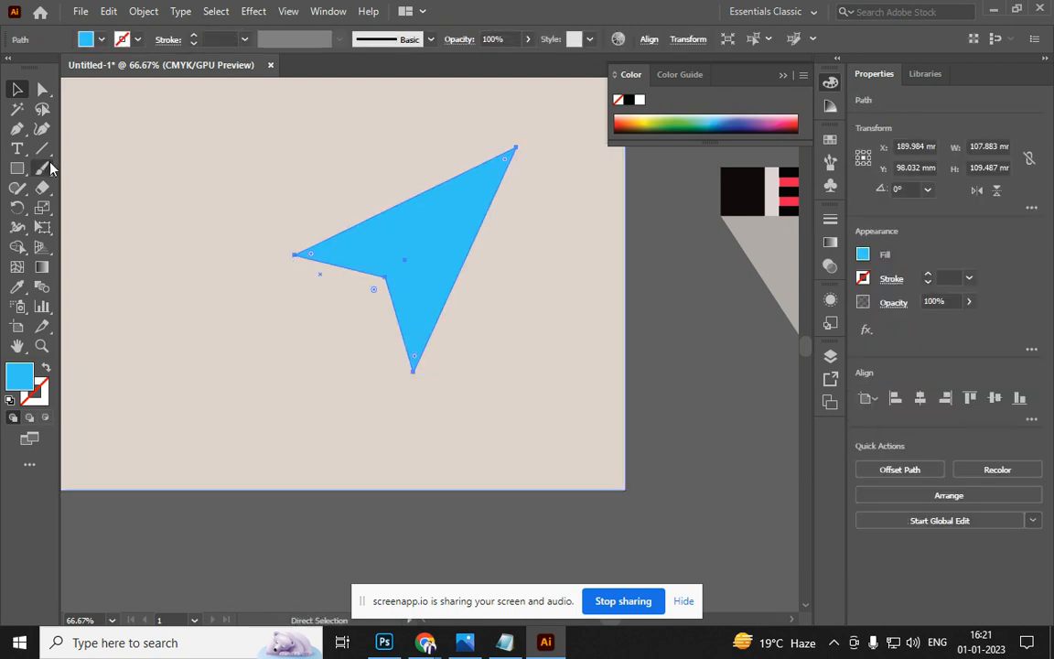
{"action": "key", "text": "a"}
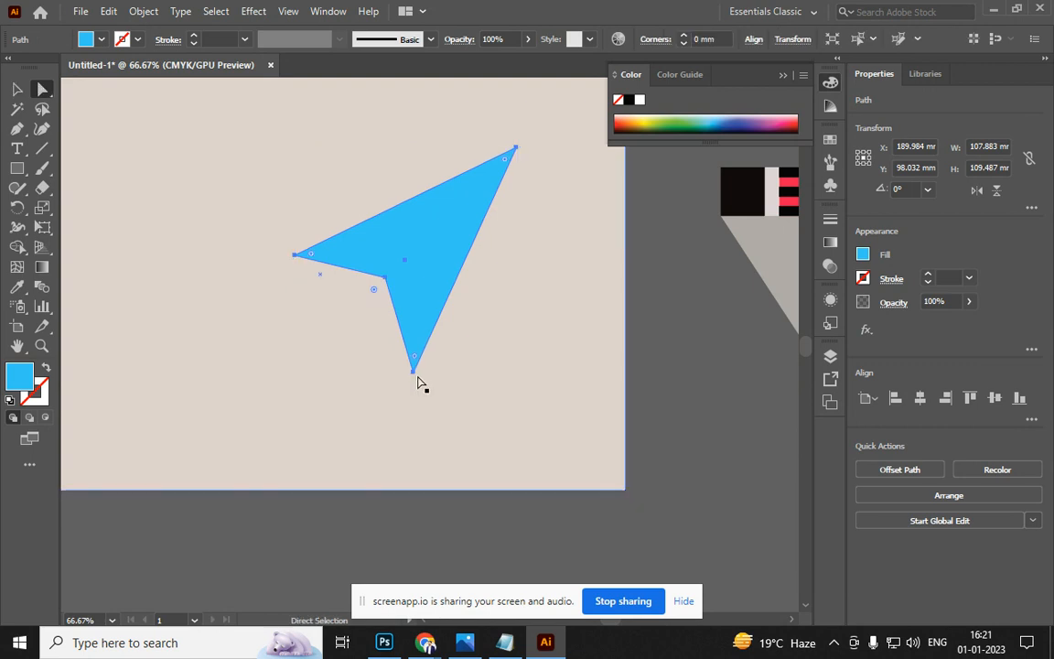
{"action": "left_click_drag", "start_coordinate": [414, 373], "coordinate": [396, 327]}
Fill the fold with darker blue 2399B5 and move its left tip inward
{"action": "left_click", "coordinate": [22, 84]}
{"action": "double_click", "coordinate": [19, 376]}
{"action": "left_click_drag", "start_coordinate": [606, 224], "coordinate": [615, 249]}
{"action": "left_click", "coordinate": [806, 197]}
{"action": "key", "text": "a"}
{"action": "left_click", "coordinate": [295, 259]}
{"action": "left_click_drag", "start_coordinate": [294, 259], "coordinate": [367, 272]}
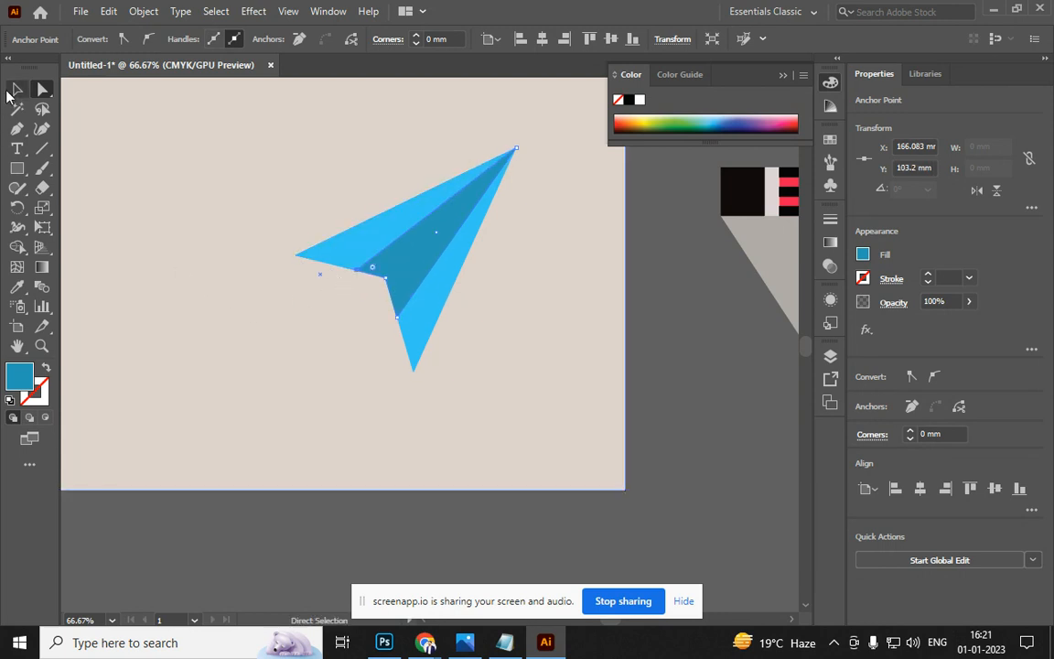
Scale the whole paper plane to about 75.251 × 76.37 mm
{"action": "left_click", "coordinate": [15, 88]}
{"action": "left_click", "coordinate": [400, 240]}
{"action": "left_click", "coordinate": [394, 235], "text": "shift"}
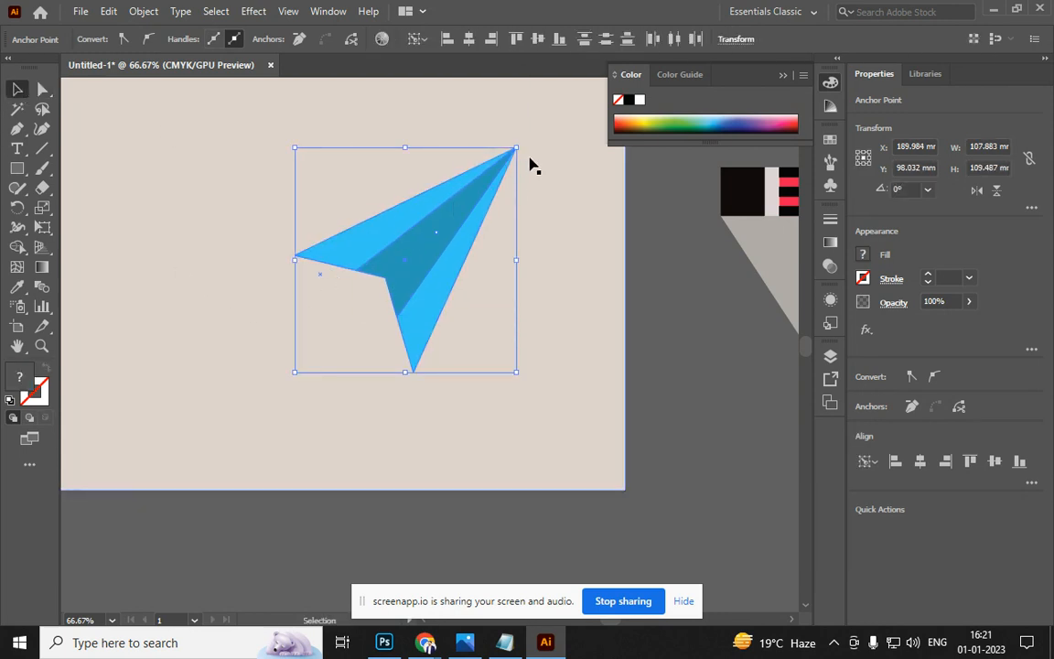
{"action": "left_click_drag", "start_coordinate": [518, 149], "coordinate": [430, 236]}
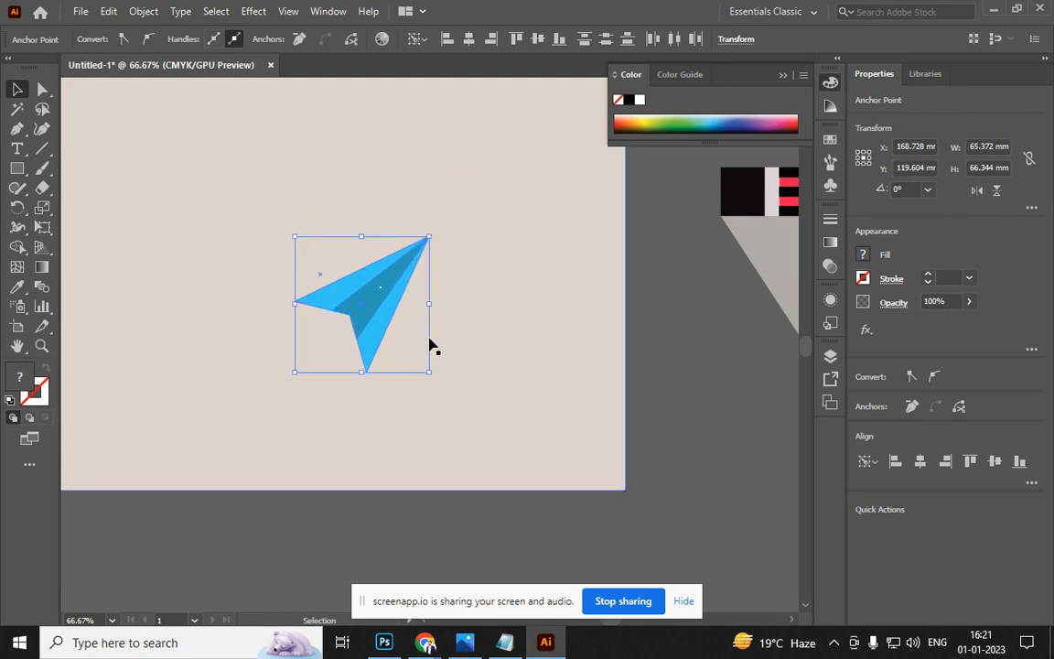
{"action": "left_click_drag", "start_coordinate": [430, 374], "coordinate": [451, 394]}
{"action": "left_click", "coordinate": [641, 379]}
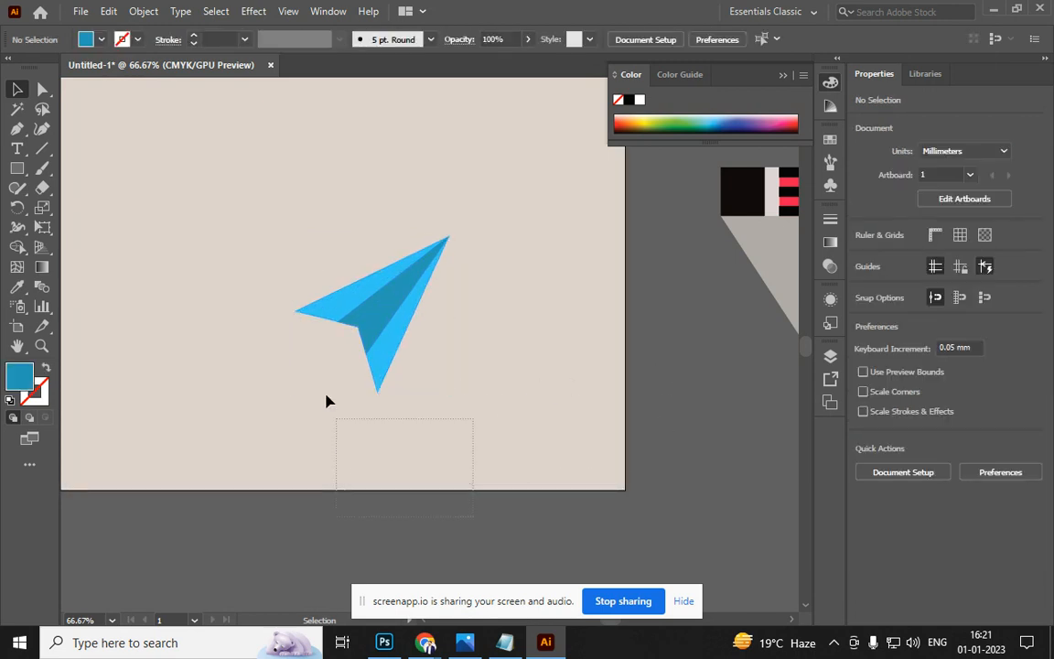
Group the paper plane pieces and move the group off the artboard to the right
{"action": "left_click_drag", "start_coordinate": [289, 218], "coordinate": [537, 348]}
{"action": "key", "text": "a"}
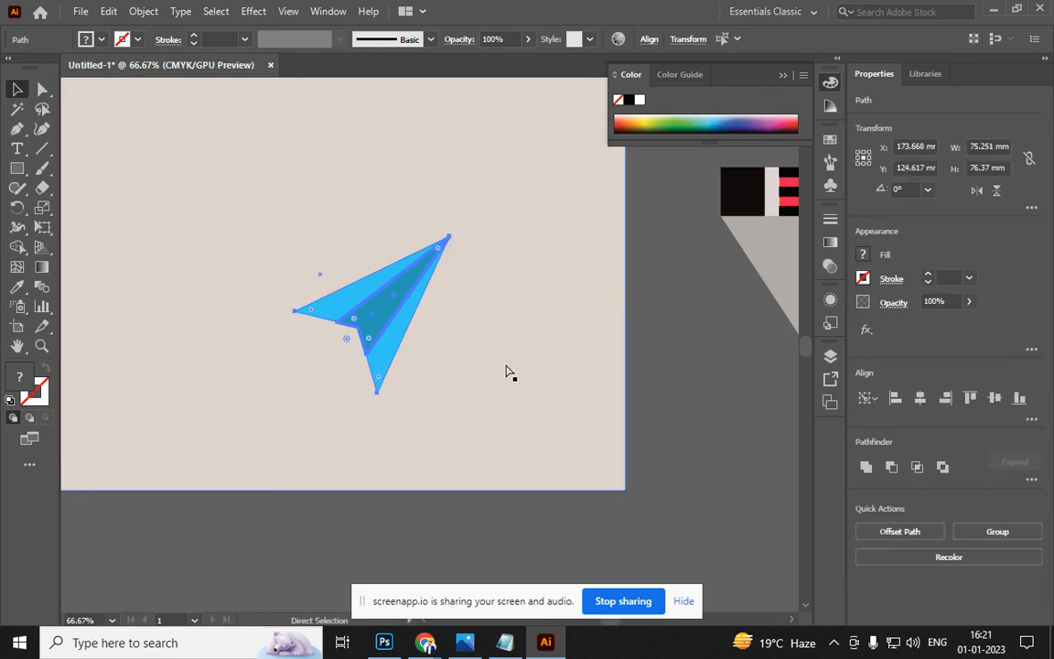
{"action": "key", "text": "v"}
{"action": "left_click_drag", "start_coordinate": [376, 329], "coordinate": [716, 409]}
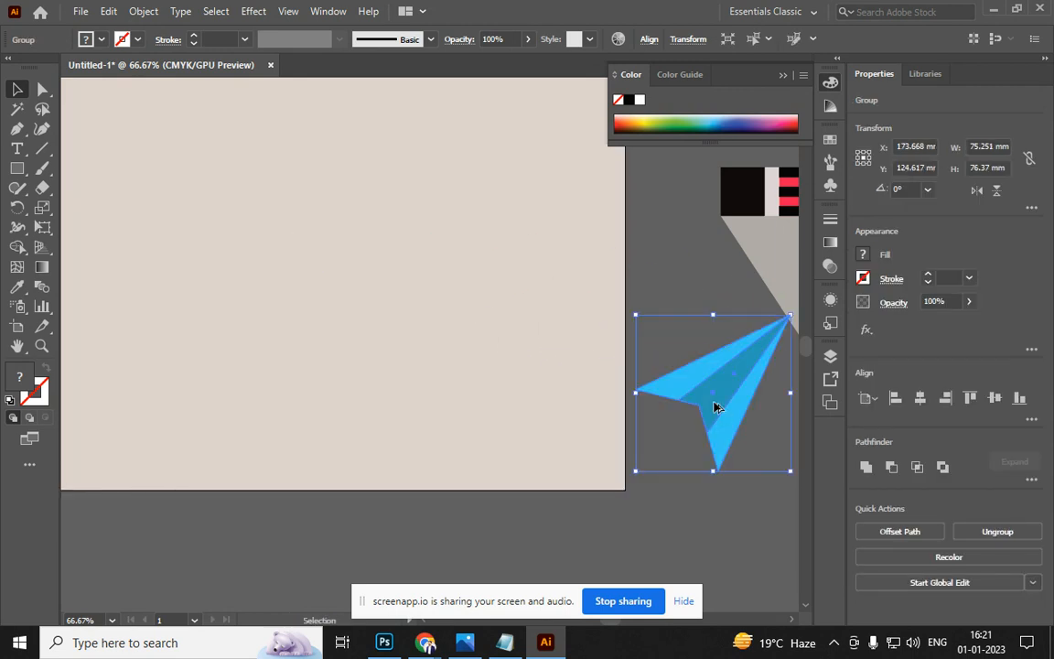
In the browser, search Google Images for 'flat design'
{"action": "key", "text": "alt+Tab"}
{"action": "key", "text": "alt+Tab"}
{"action": "key", "text": "alt+Tab"}
{"action": "key", "text": "alt+Tab"}
{"action": "key", "text": "alt+Tab"}
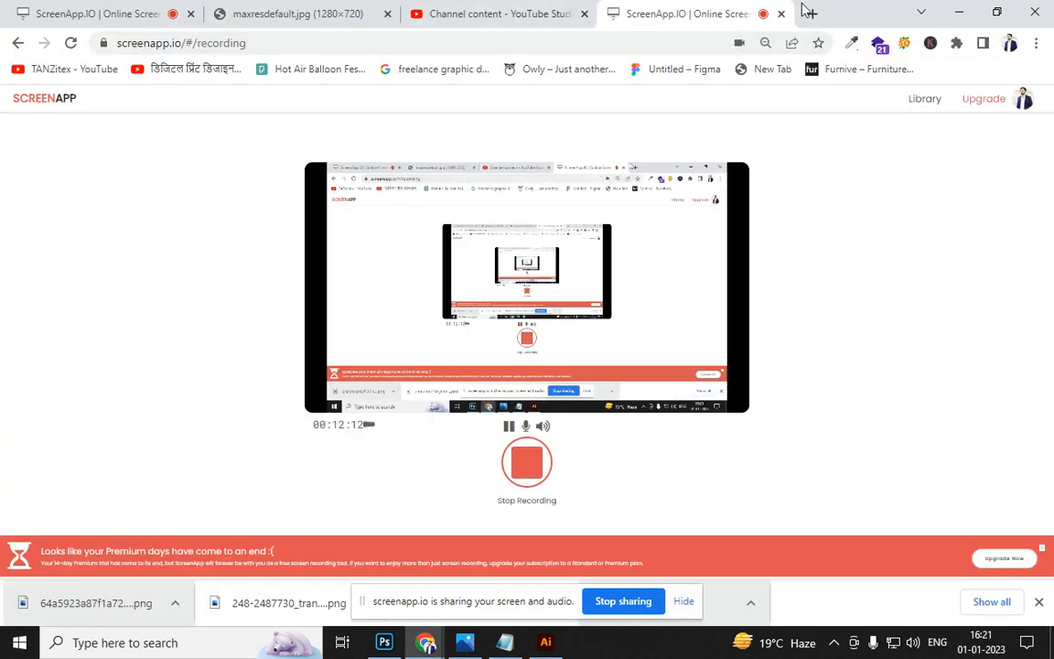
{"action": "left_click", "coordinate": [809, 15]}
{"action": "type", "text": "f"}
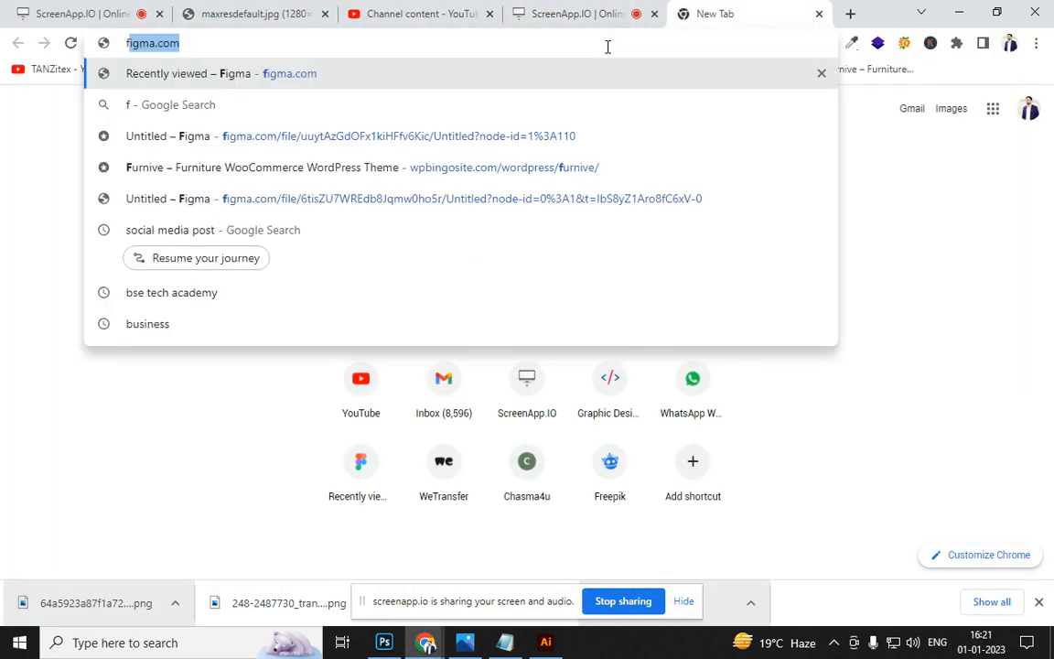
{"action": "type", "text": "lat design"}
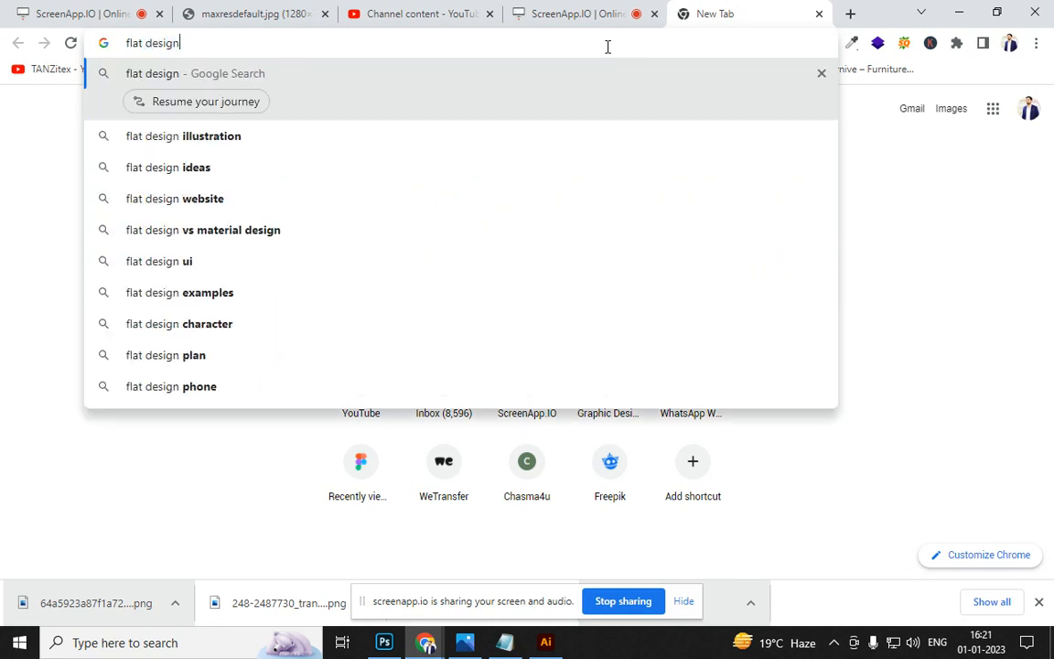
{"action": "key", "text": "Return"}
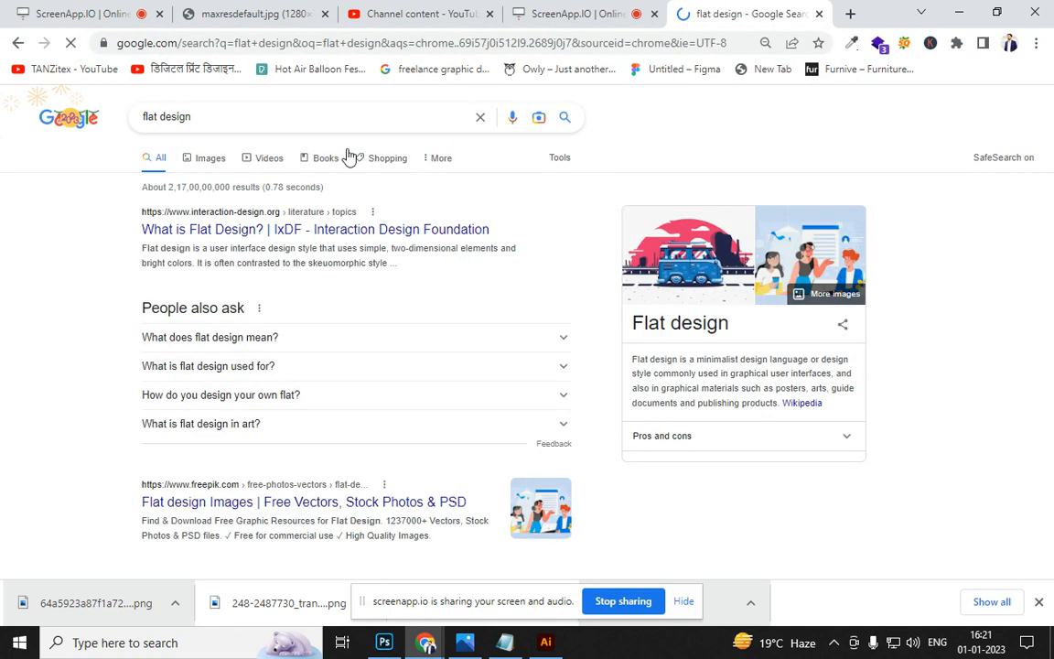
{"action": "left_click", "coordinate": [217, 166]}
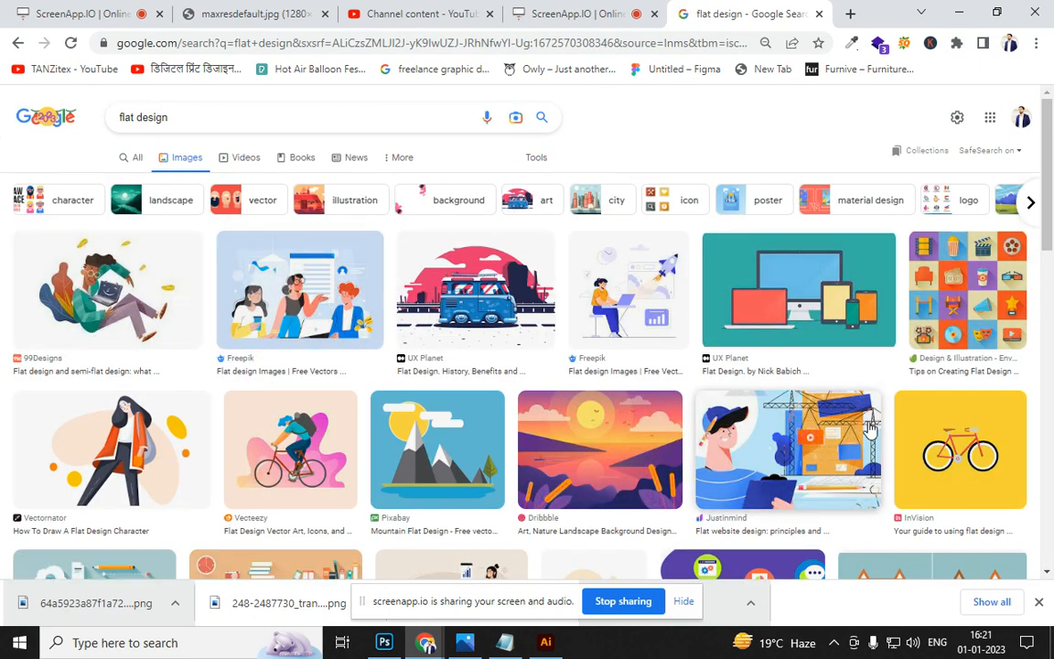
Scroll through the flat design image results, then bring up Task View
{"action": "scroll", "coordinate": [943, 430], "scroll_direction": "down", "scroll_amount": 3}
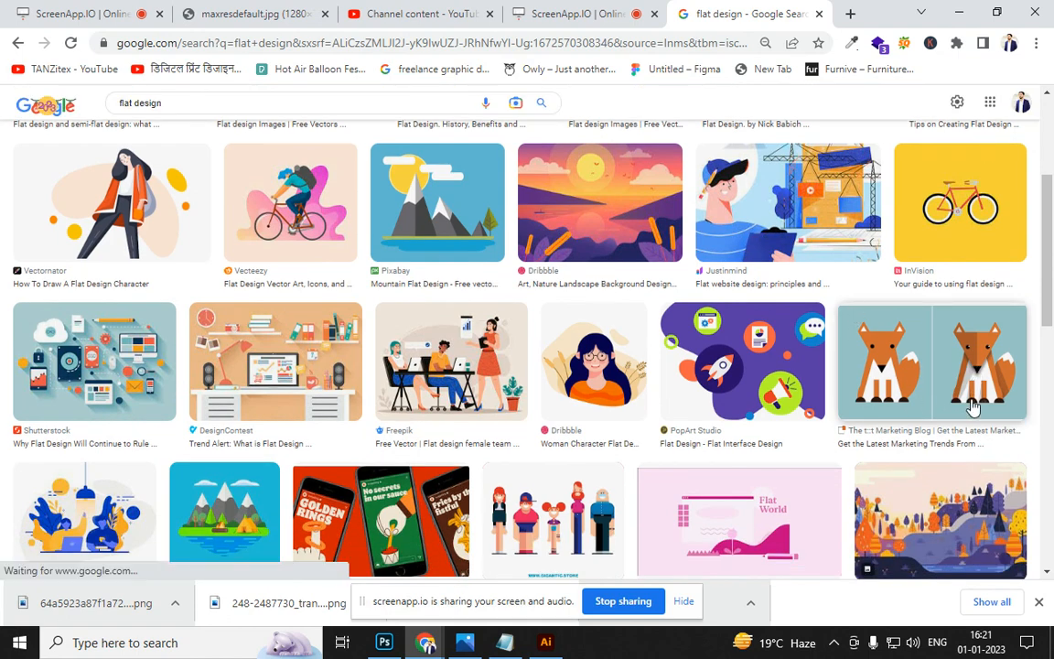
{"action": "scroll", "coordinate": [848, 377], "scroll_direction": "down", "scroll_amount": 7}
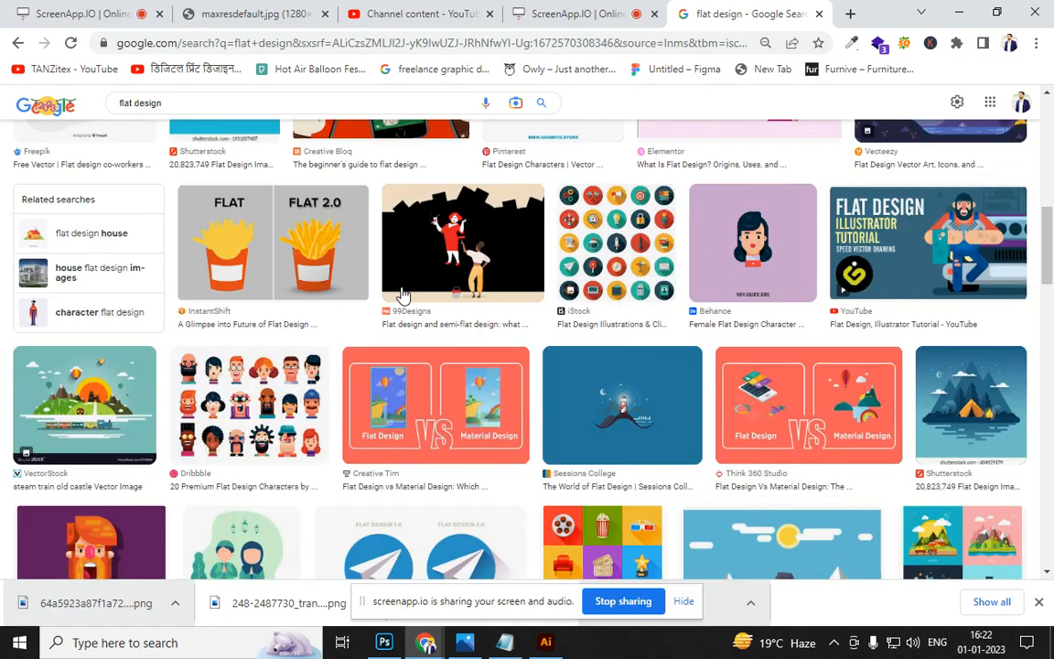
{"action": "scroll", "coordinate": [339, 295], "scroll_direction": "up", "scroll_amount": 3}
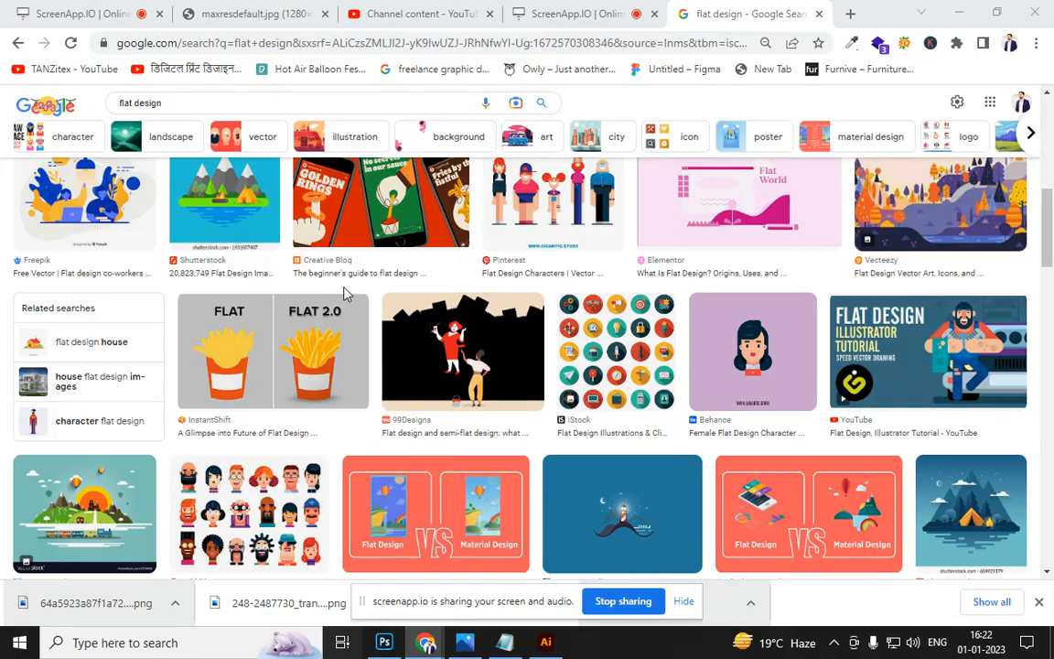
{"action": "key", "text": "alt+Tab"}
{"action": "key", "text": "super+Tab"}
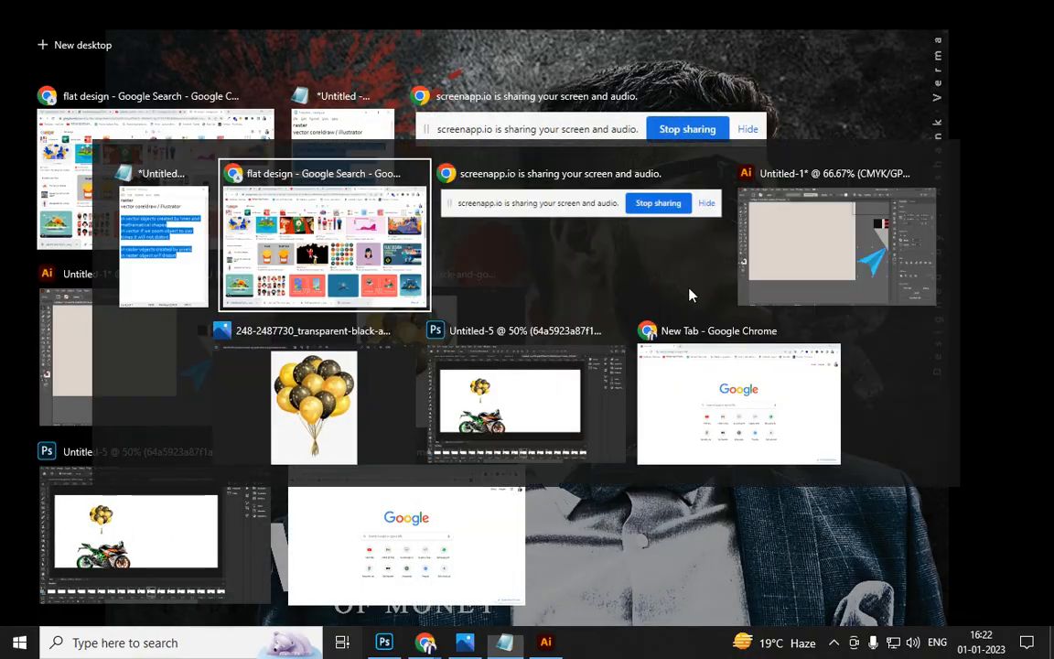
Back in Illustrator, zoom in and inspect the paper plane's facets with Direct and Group Selection
{"action": "key", "text": "Return"}
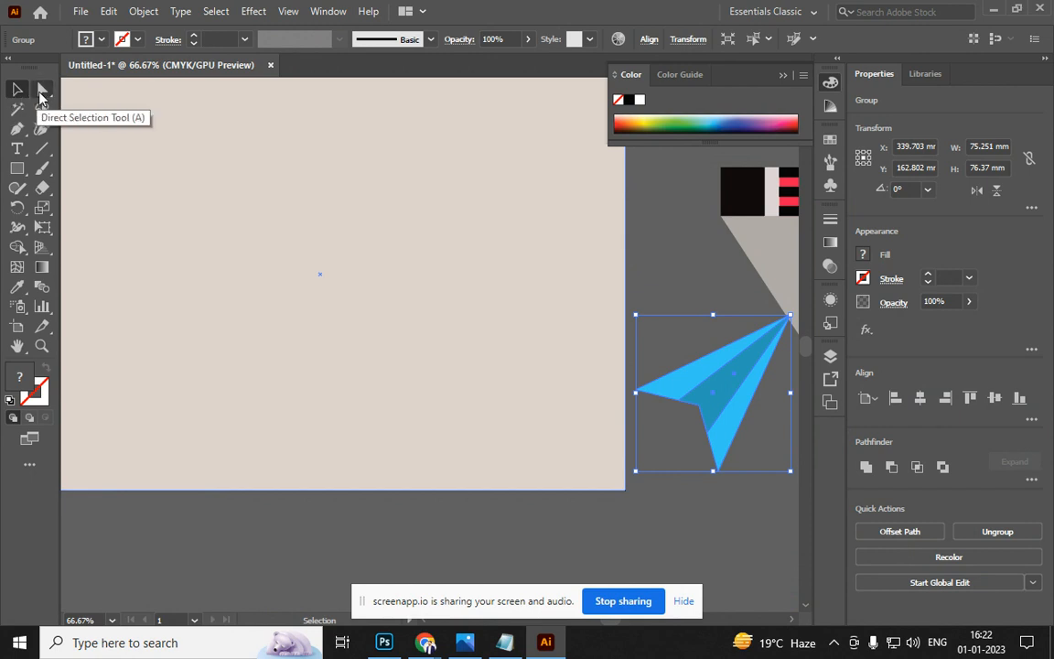
{"action": "left_click", "coordinate": [42, 89]}
{"action": "left_click", "coordinate": [103, 109]}
{"action": "left_click_drag", "start_coordinate": [403, 298], "coordinate": [138, 195]}
{"action": "scroll", "coordinate": [503, 275], "scroll_direction": "up", "scroll_amount": 2}
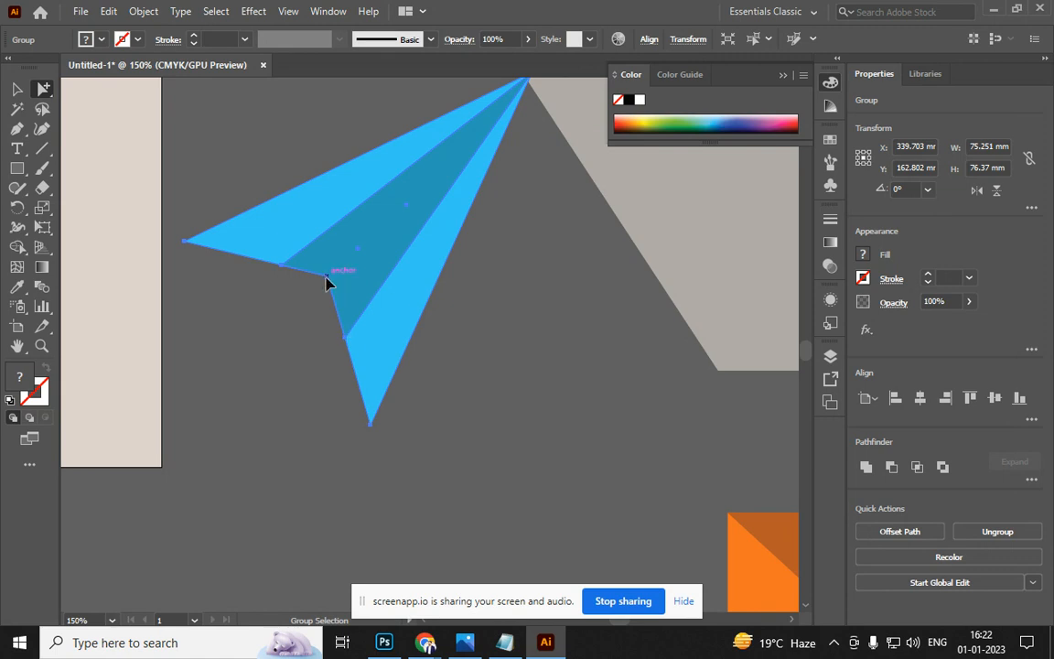
{"action": "mouse_move", "coordinate": [327, 282]}
{"action": "left_mouse_down"}
{"action": "mouse_move", "coordinate": [311, 313]}
{"action": "mouse_move", "coordinate": [333, 300]}
{"action": "left_mouse_up"}
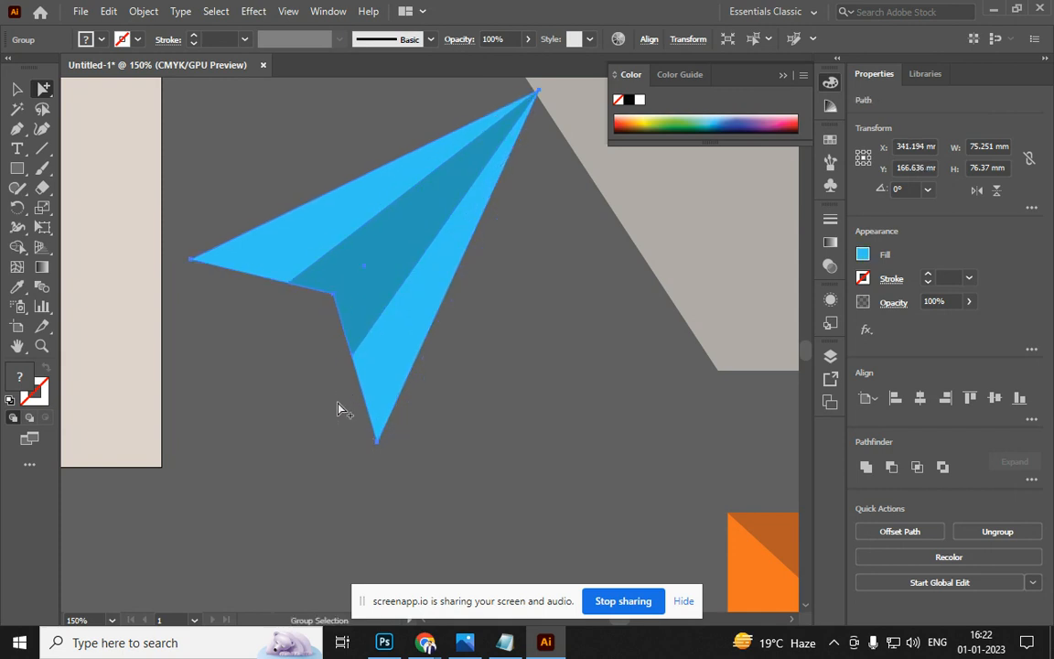
{"action": "left_click", "coordinate": [351, 438]}
{"action": "key", "text": "Up"}
{"action": "key", "text": "Up"}
{"action": "key", "text": "Up"}
{"action": "key", "text": "Up"}
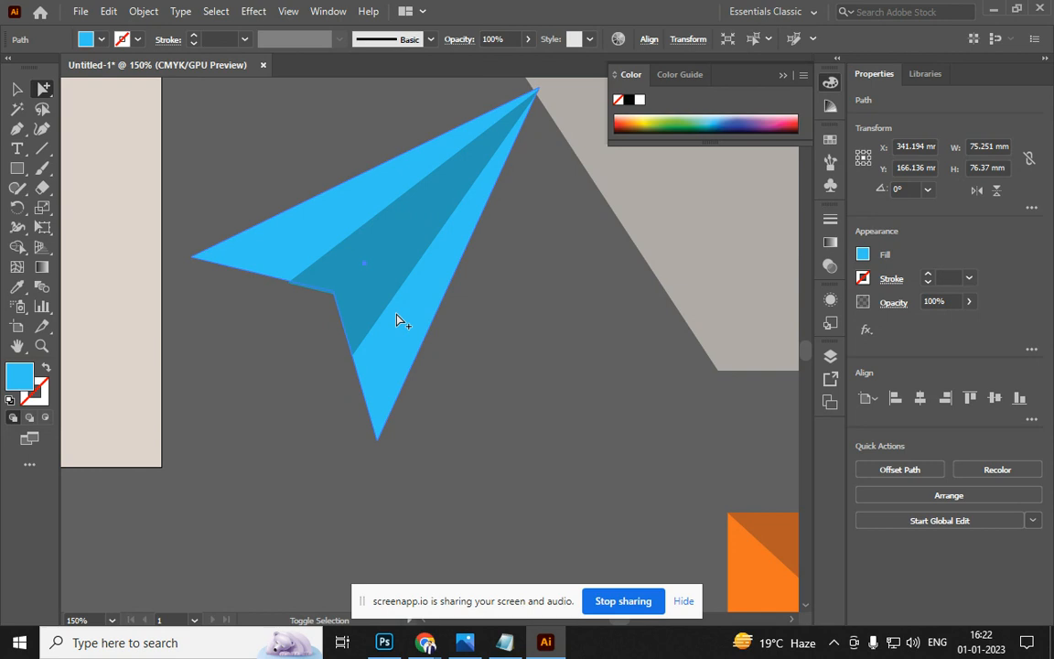
{"action": "key", "text": "Down"}
{"action": "key", "text": "Down"}
{"action": "key", "text": "Down"}
{"action": "key", "text": "Down"}
Move the paper-plane group up and right onto the grey shadow shape
{"action": "left_click", "coordinate": [16, 91]}
{"action": "left_click_drag", "start_coordinate": [43, 89], "coordinate": [103, 92]}
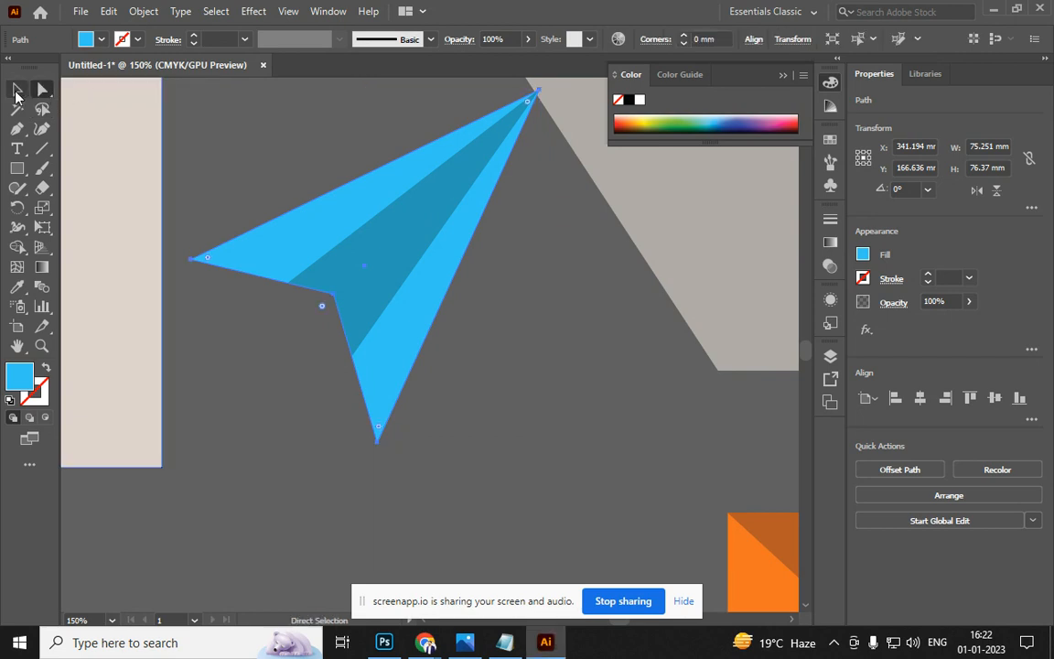
{"action": "left_click", "coordinate": [17, 92]}
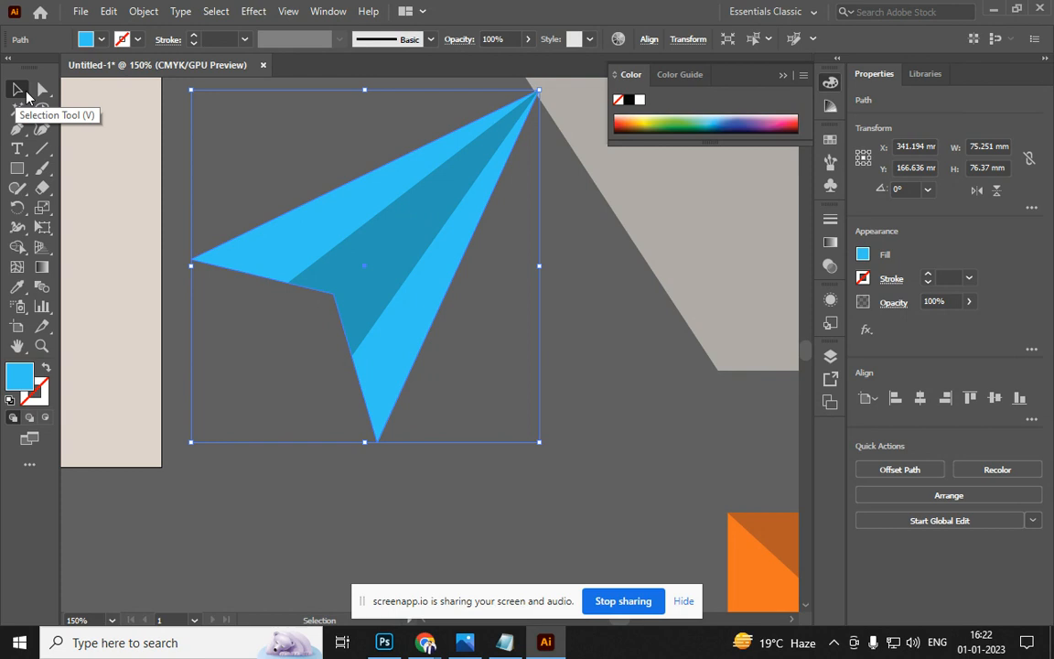
{"action": "key", "text": "a"}
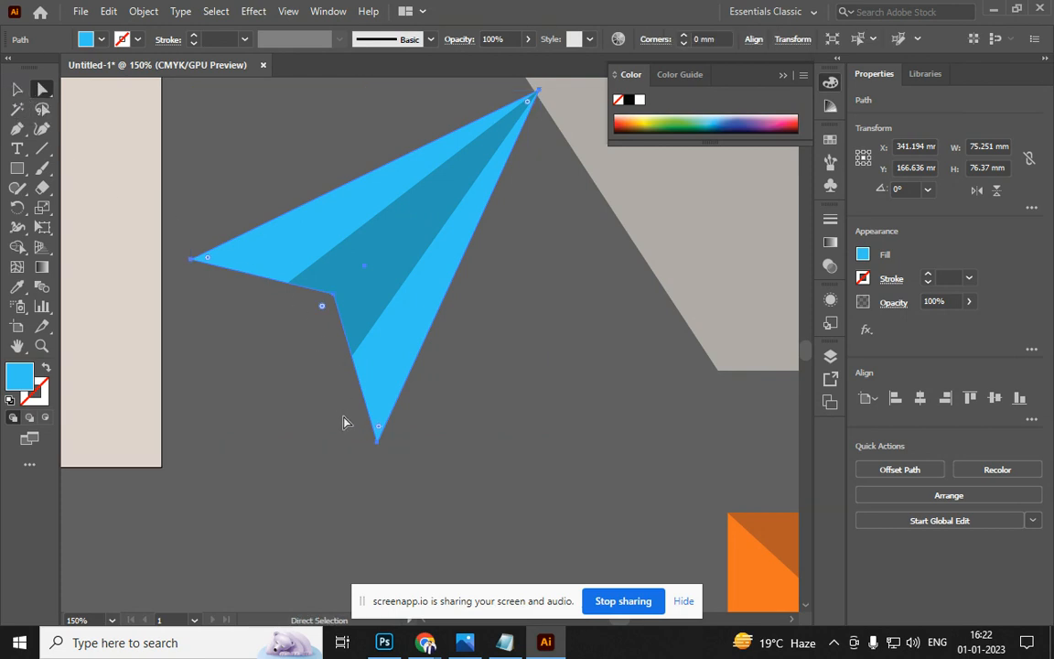
{"action": "left_click", "coordinate": [250, 299]}
{"action": "scroll", "coordinate": [281, 314], "scroll_direction": "down", "scroll_amount": 2, "text": "alt"}
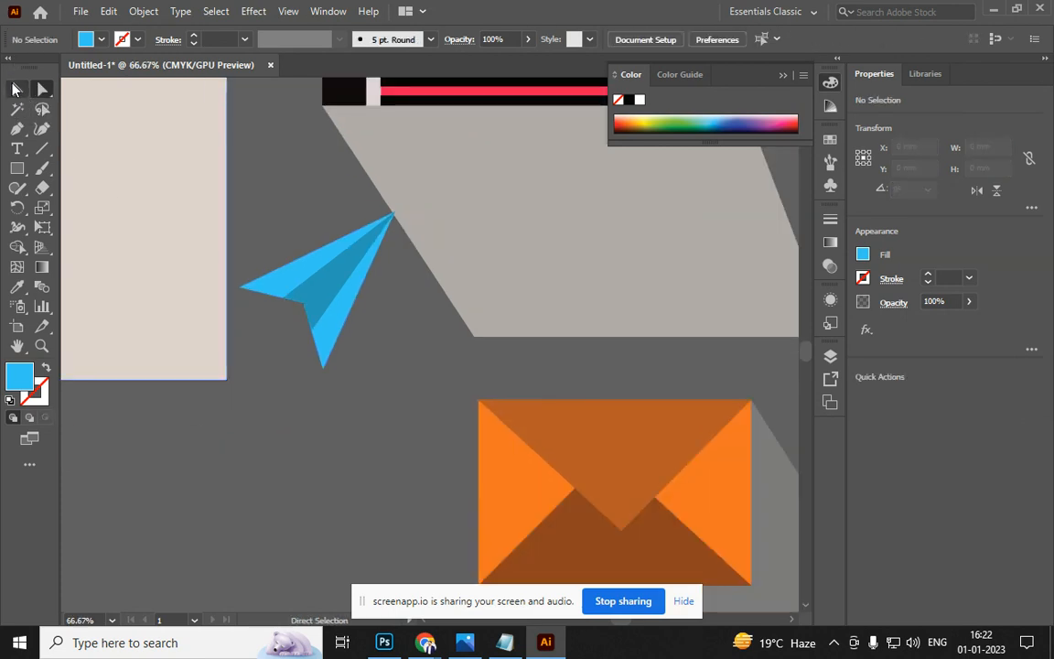
{"action": "left_click", "coordinate": [16, 89]}
{"action": "left_click_drag", "start_coordinate": [309, 284], "coordinate": [517, 209]}
{"action": "left_click", "coordinate": [293, 301]}
{"action": "left_click_drag", "start_coordinate": [284, 284], "coordinate": [218, 235]}
Run 'notepad' from the Run box and start typing the tool shortcut notes
{"action": "key", "text": "super+r"}
{"action": "type", "text": "notepad"}
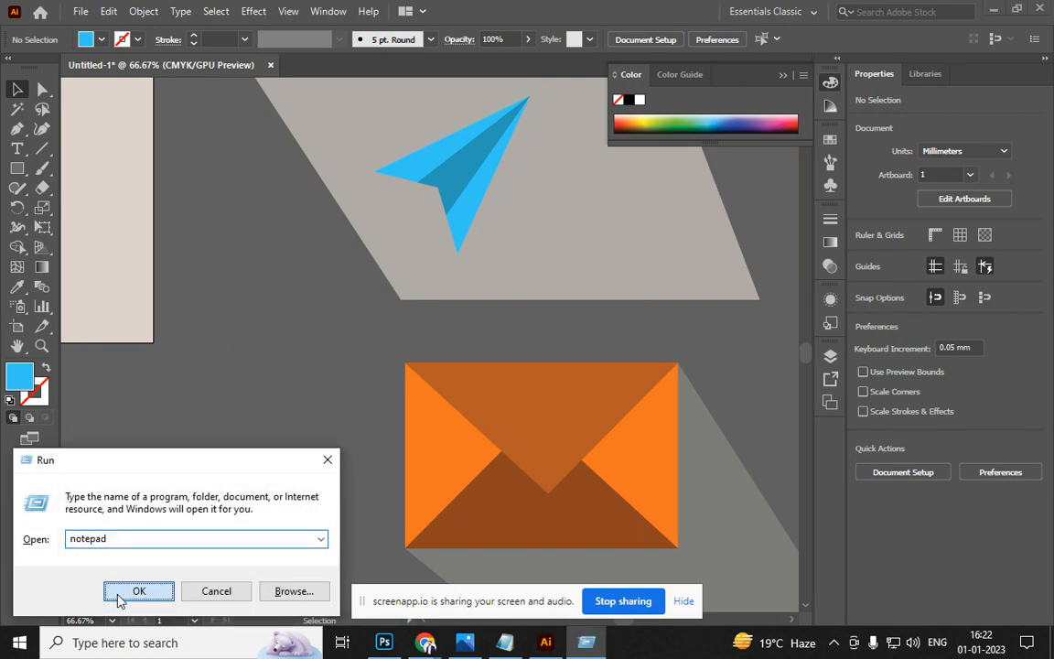
{"action": "left_click", "coordinate": [141, 591]}
{"action": "type", "text": "selection tool - v"}
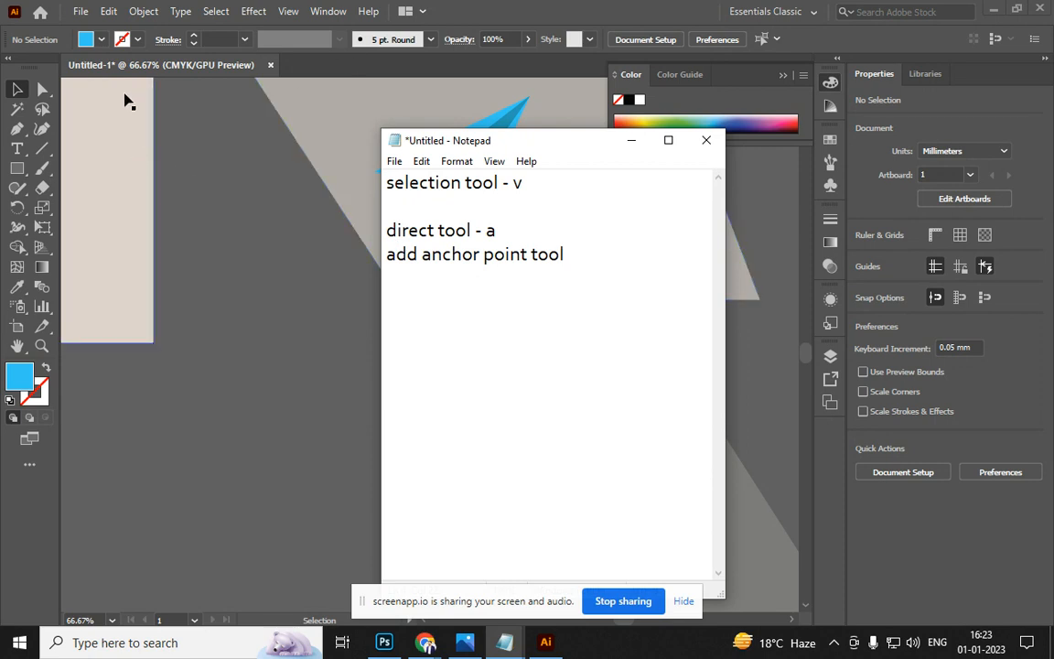
Draw a wide rectangle in the artboard's upper left and fill it red
{"action": "left_click", "coordinate": [18, 89]}
{"action": "scroll", "coordinate": [305, 294], "scroll_direction": "down", "scroll_amount": 3}
{"action": "left_click_drag", "start_coordinate": [338, 318], "coordinate": [636, 320]}
{"action": "scroll", "coordinate": [327, 202], "scroll_direction": "up", "scroll_amount": 2}
{"action": "left_click_drag", "start_coordinate": [446, 262], "coordinate": [164, 254]}
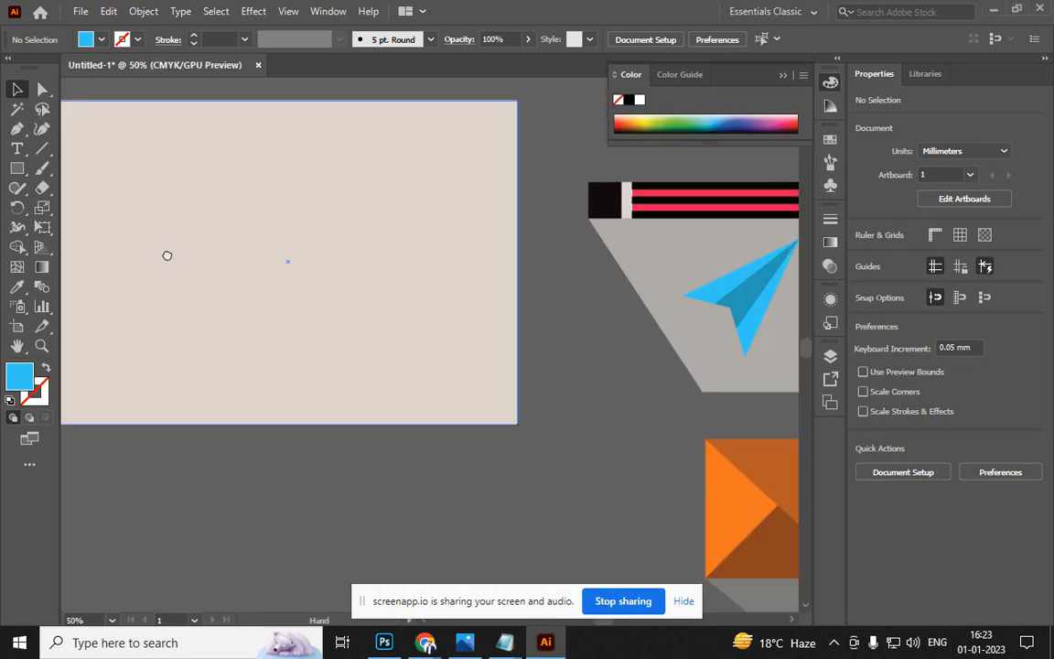
{"action": "left_click_drag", "start_coordinate": [133, 357], "coordinate": [256, 378]}
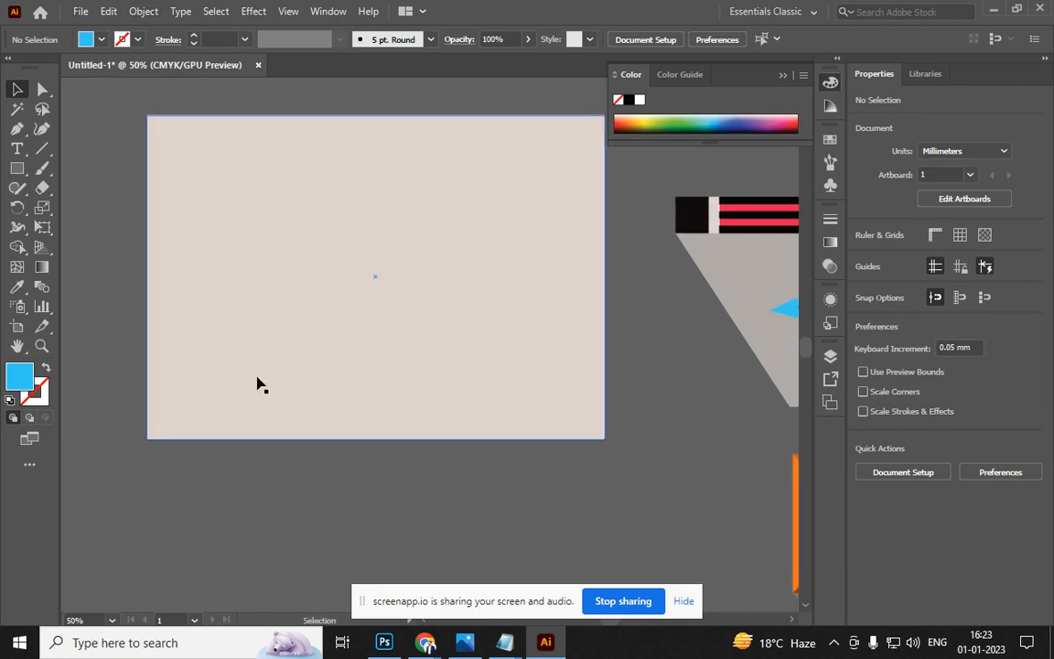
{"action": "key", "text": "alt+Tab"}
{"action": "key", "text": "alt+Tab"}
{"action": "left_click", "coordinate": [16, 168]}
{"action": "mouse_move", "coordinate": [196, 217]}
{"action": "left_mouse_down"}
{"action": "mouse_move", "coordinate": [425, 275]}
{"action": "mouse_move", "coordinate": [458, 272]}
{"action": "left_mouse_up"}
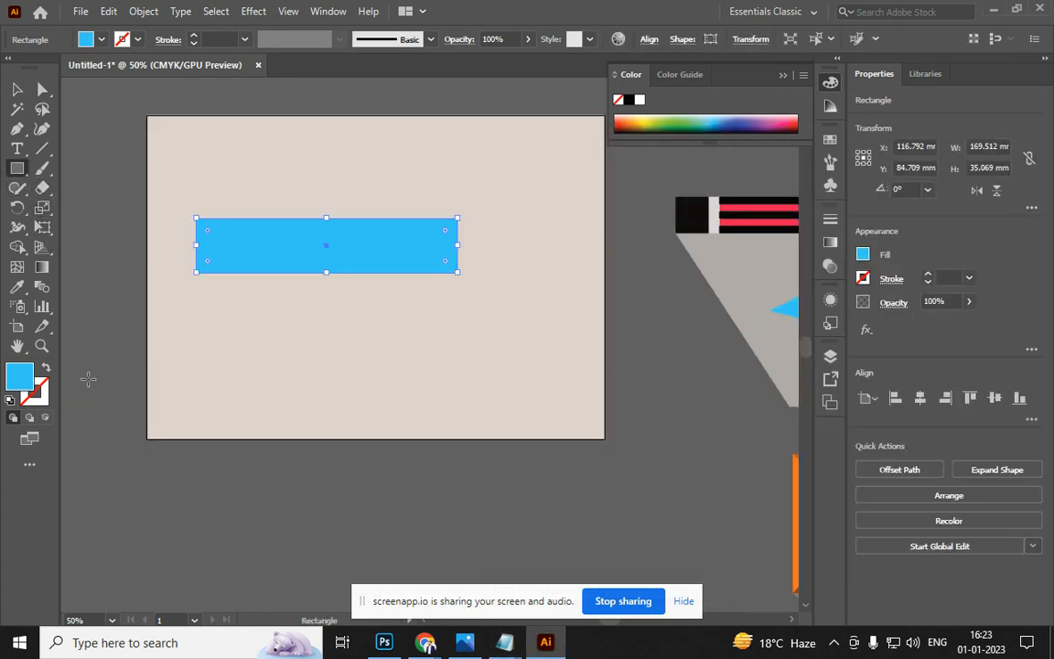
{"action": "double_click", "coordinate": [23, 384]}
{"action": "left_click", "coordinate": [681, 190]}
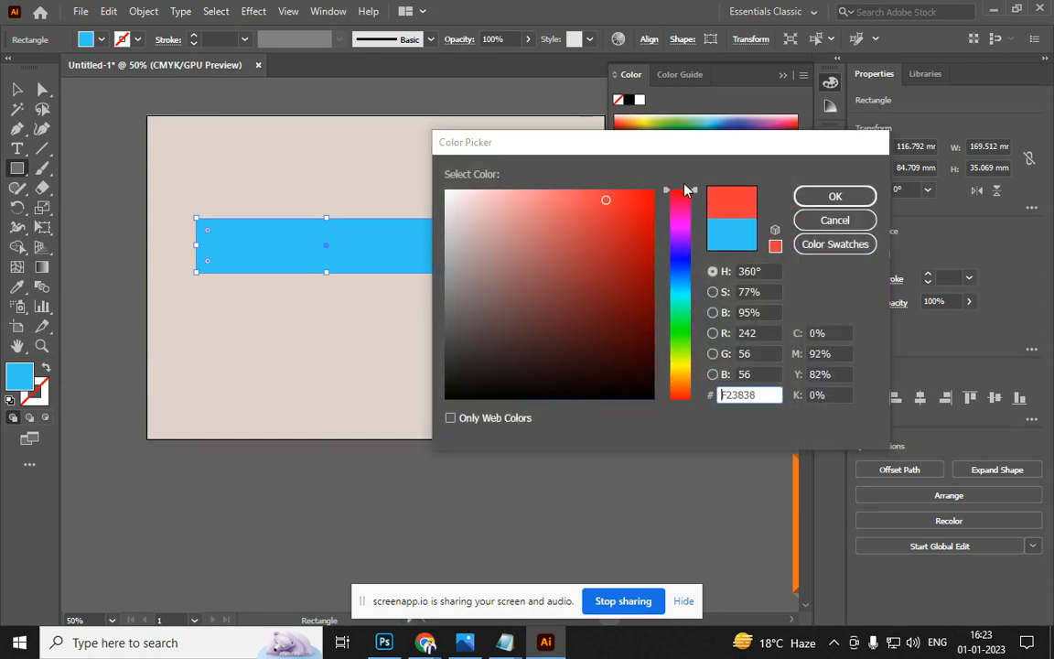
{"action": "left_click", "coordinate": [628, 198]}
{"action": "left_click", "coordinate": [835, 196]}
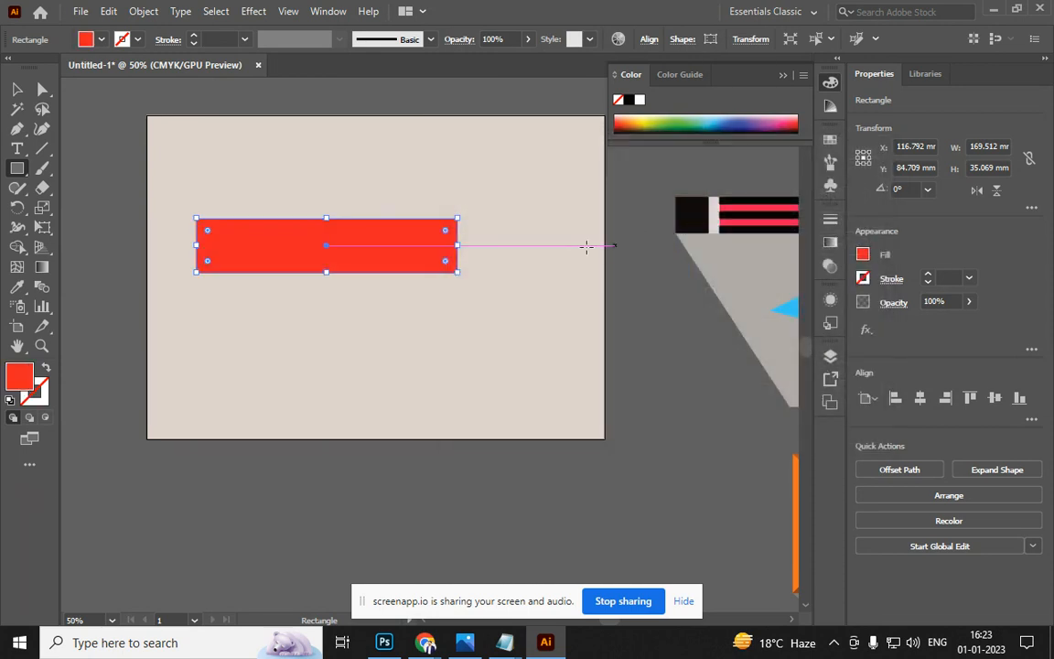
Make a thin black strip along the top of the red band
{"action": "scroll", "coordinate": [472, 242], "scroll_direction": "up", "scroll_amount": 2}
{"action": "scroll", "coordinate": [408, 260], "scroll_direction": "down", "scroll_amount": 1}
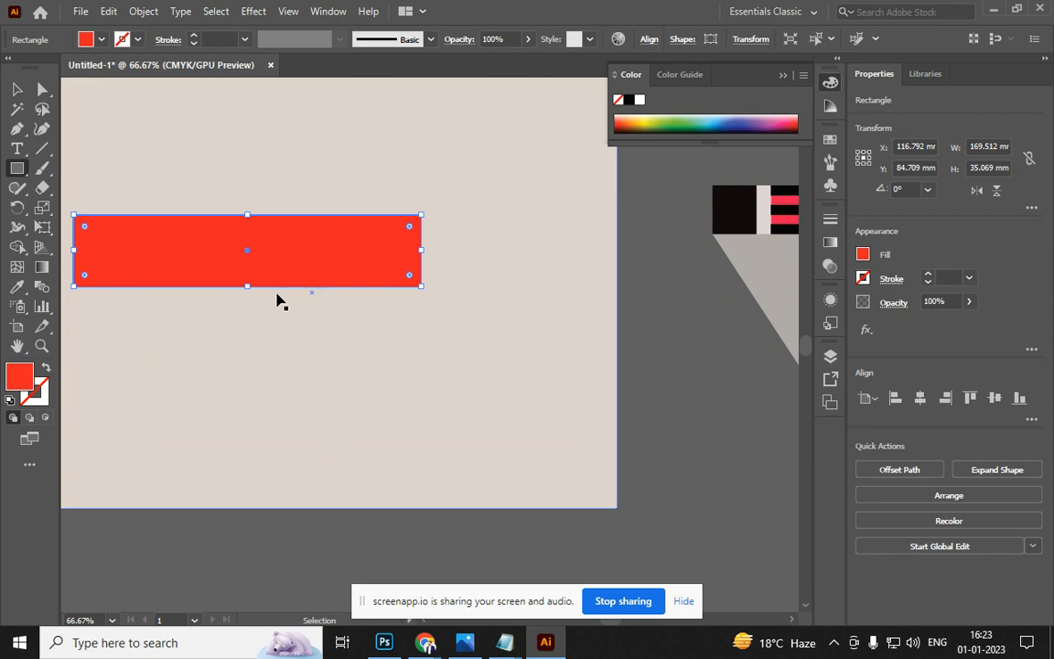
{"action": "left_click", "coordinate": [17, 89]}
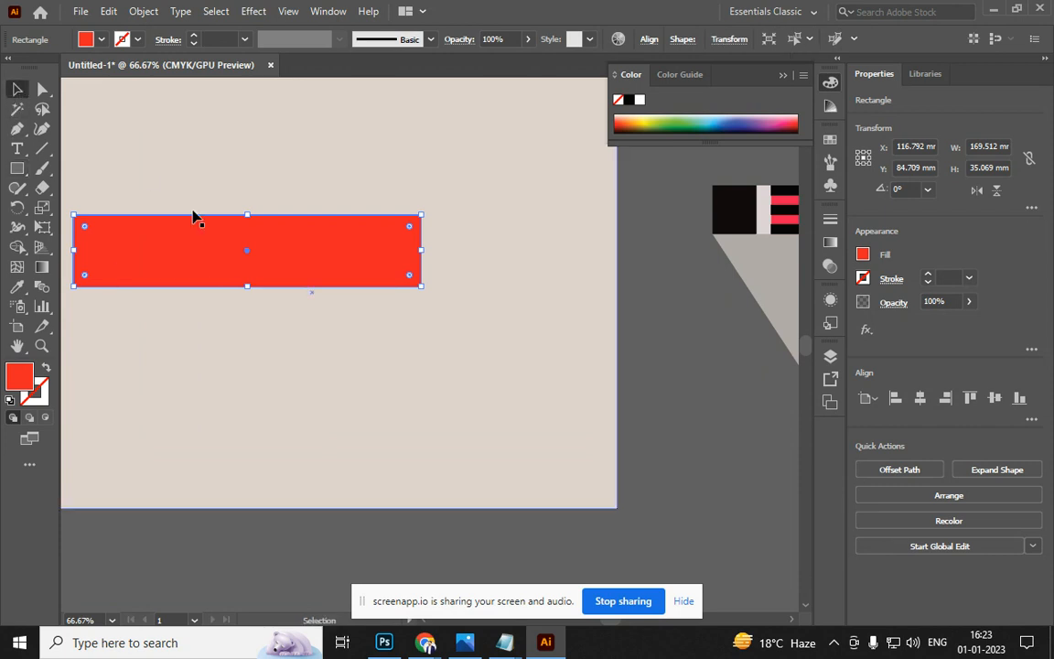
{"action": "left_click_drag", "start_coordinate": [249, 285], "coordinate": [249, 228]}
{"action": "double_click", "coordinate": [20, 375]}
{"action": "left_click", "coordinate": [480, 398]}
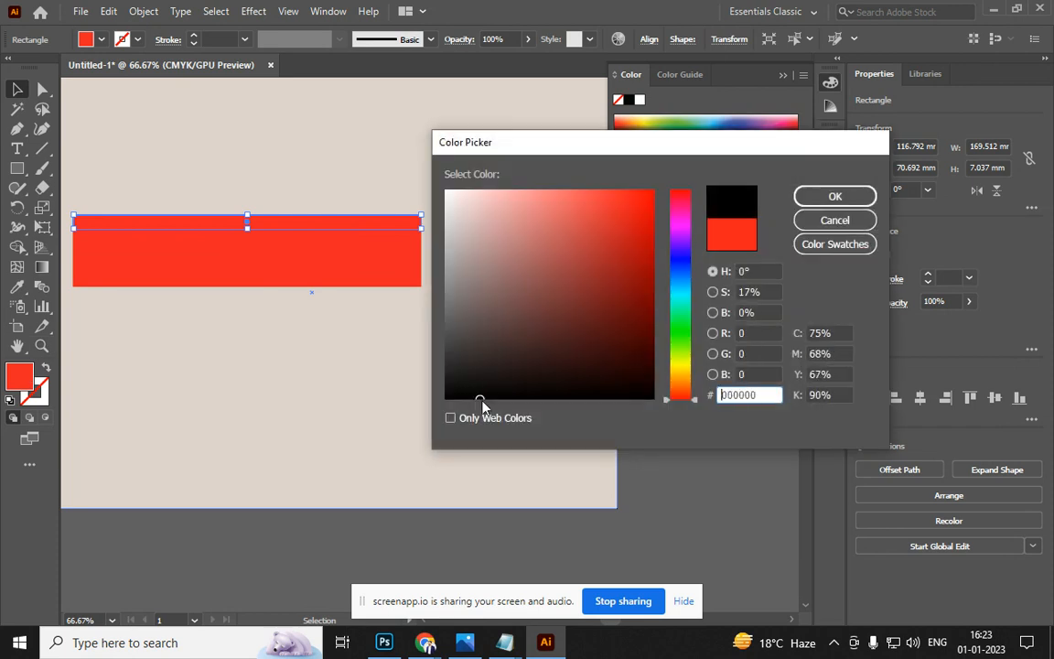
{"action": "left_click", "coordinate": [833, 194]}
Copy and position black strips down the band to alternate three black and two red stripes
{"action": "key", "text": "a"}
{"action": "left_click_drag", "start_coordinate": [266, 228], "coordinate": [265, 274]}
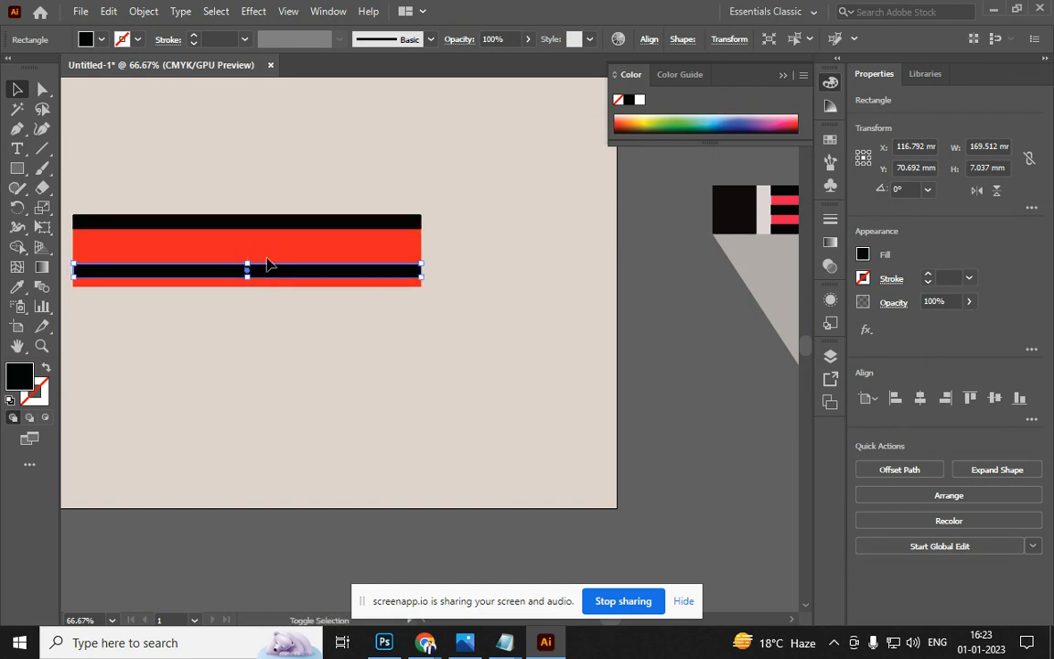
{"action": "left_click_drag", "start_coordinate": [270, 232], "coordinate": [278, 238]}
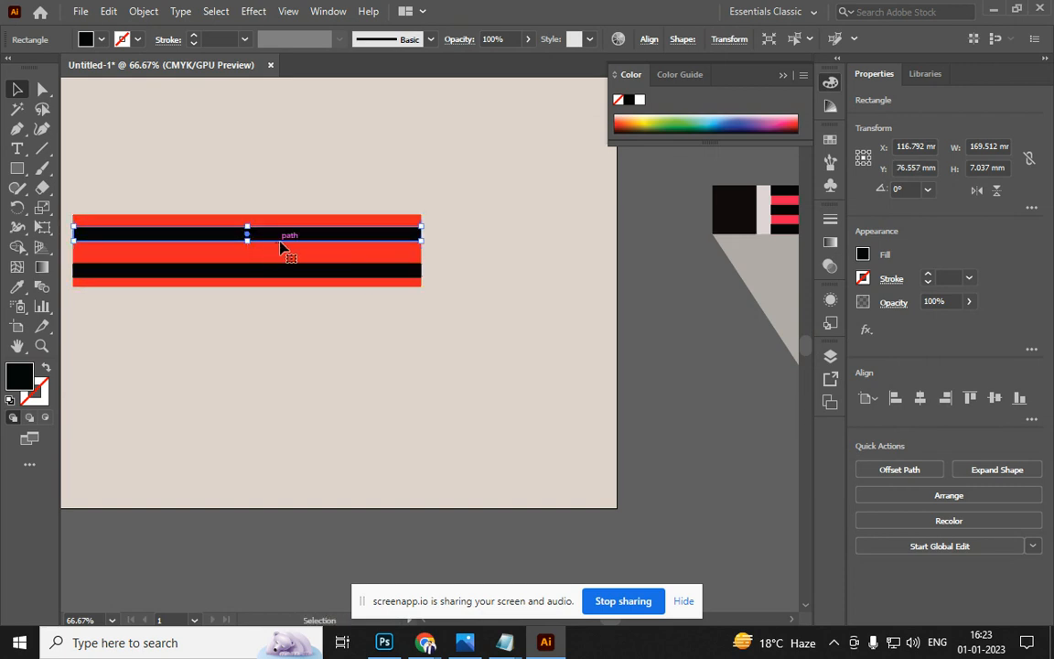
{"action": "left_click", "coordinate": [350, 273]}
{"action": "left_click", "coordinate": [350, 259]}
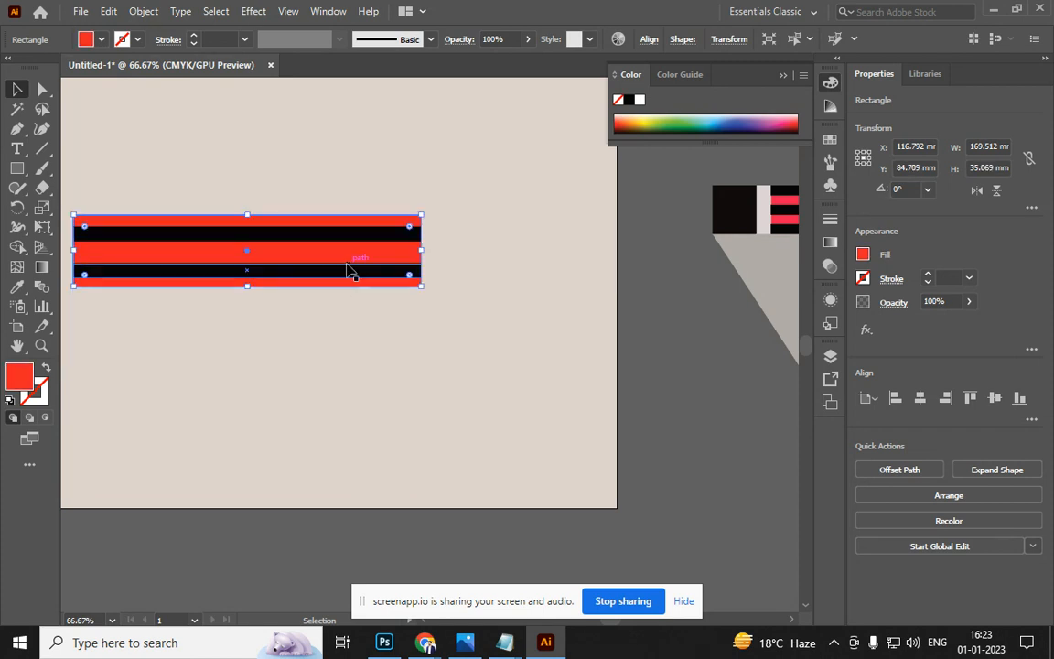
{"action": "left_click_drag", "start_coordinate": [322, 238], "coordinate": [322, 287]}
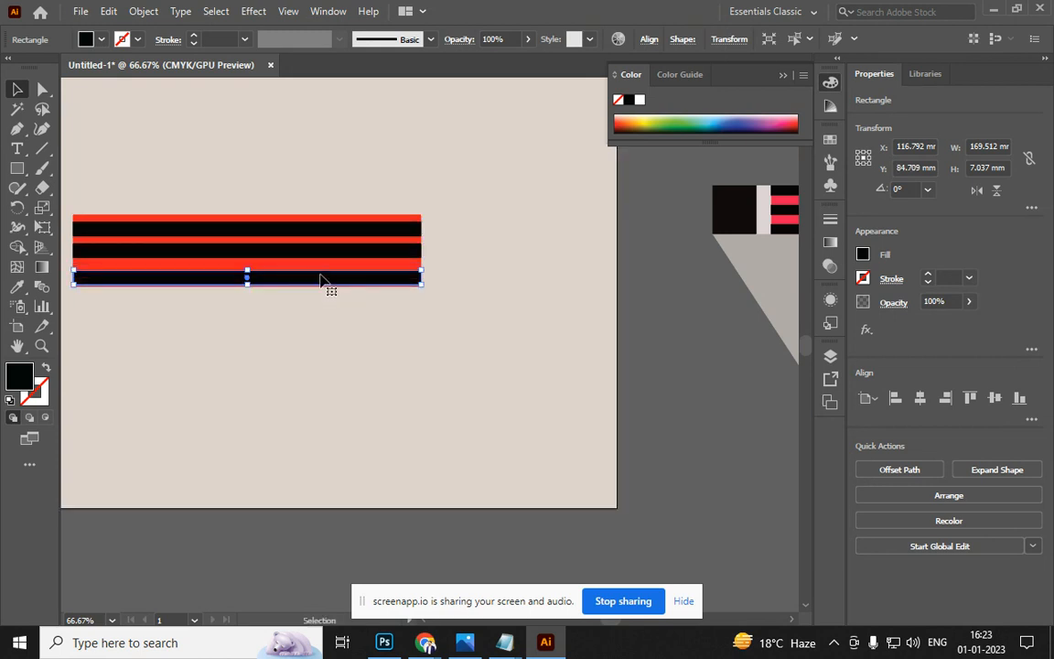
{"action": "left_click_drag", "start_coordinate": [316, 236], "coordinate": [321, 230]}
{"action": "left_click", "coordinate": [317, 288]}
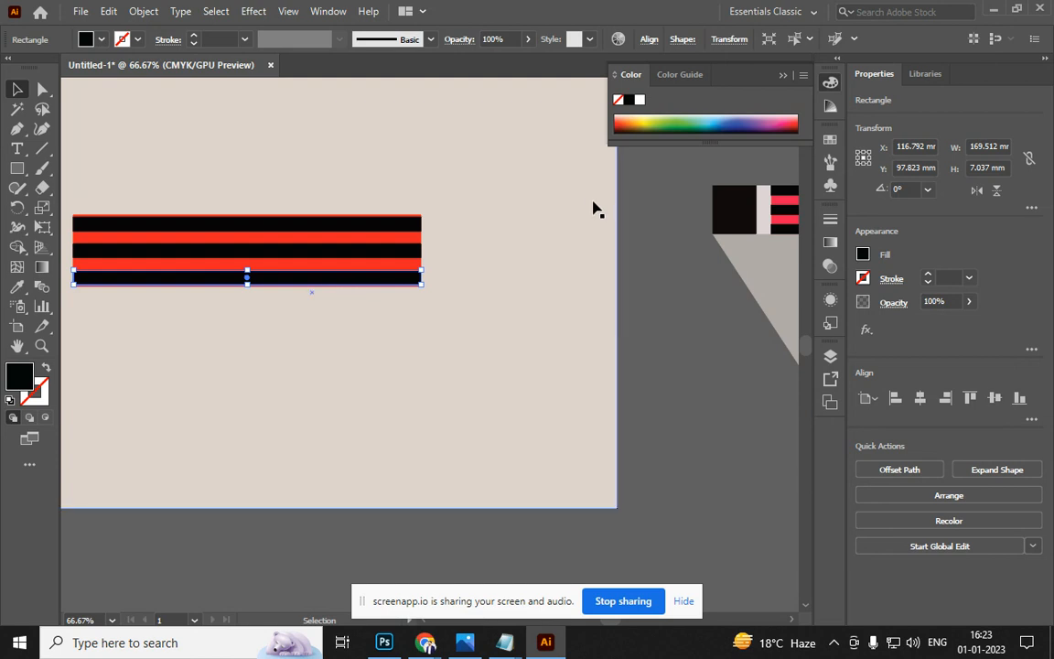
{"action": "left_click", "coordinate": [400, 305]}
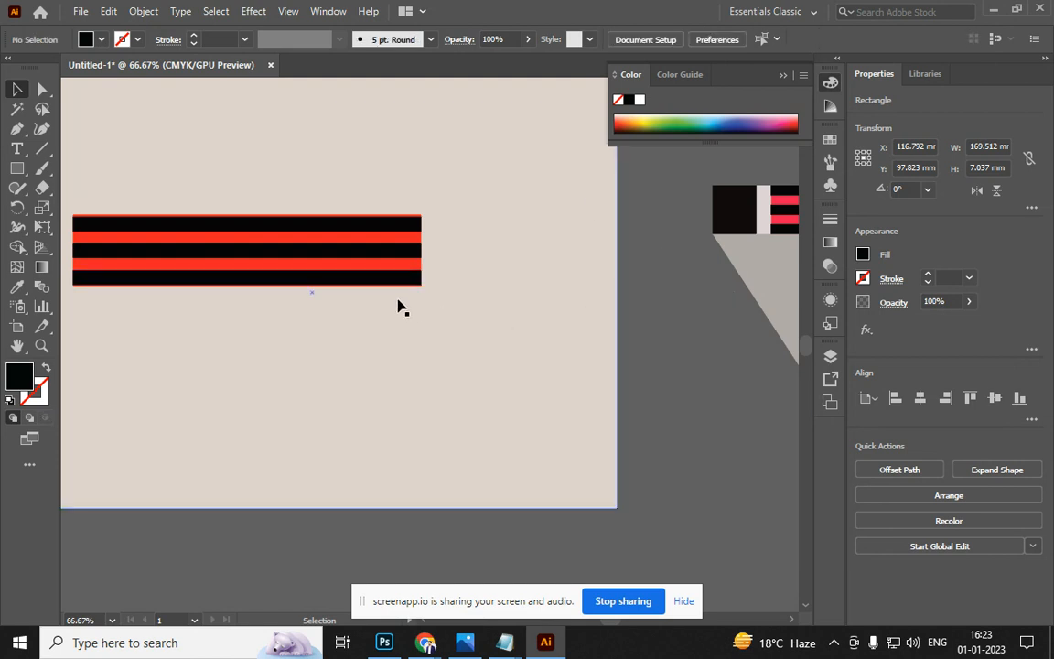
{"action": "left_click", "coordinate": [329, 271]}
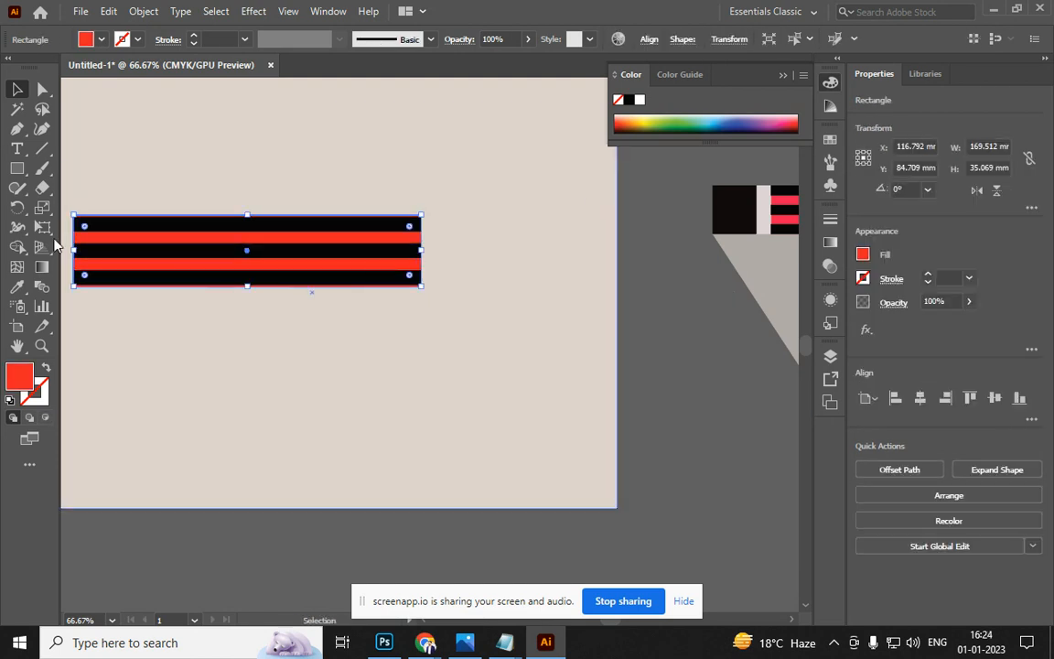
Draw a short block right of the stripes and fill it a pale pink wood tone
{"action": "left_click_drag", "start_coordinate": [73, 250], "coordinate": [537, 247]}
{"action": "double_click", "coordinate": [18, 377]}
{"action": "left_click_drag", "start_coordinate": [512, 306], "coordinate": [506, 226]}
{"action": "left_click", "coordinate": [805, 198]}
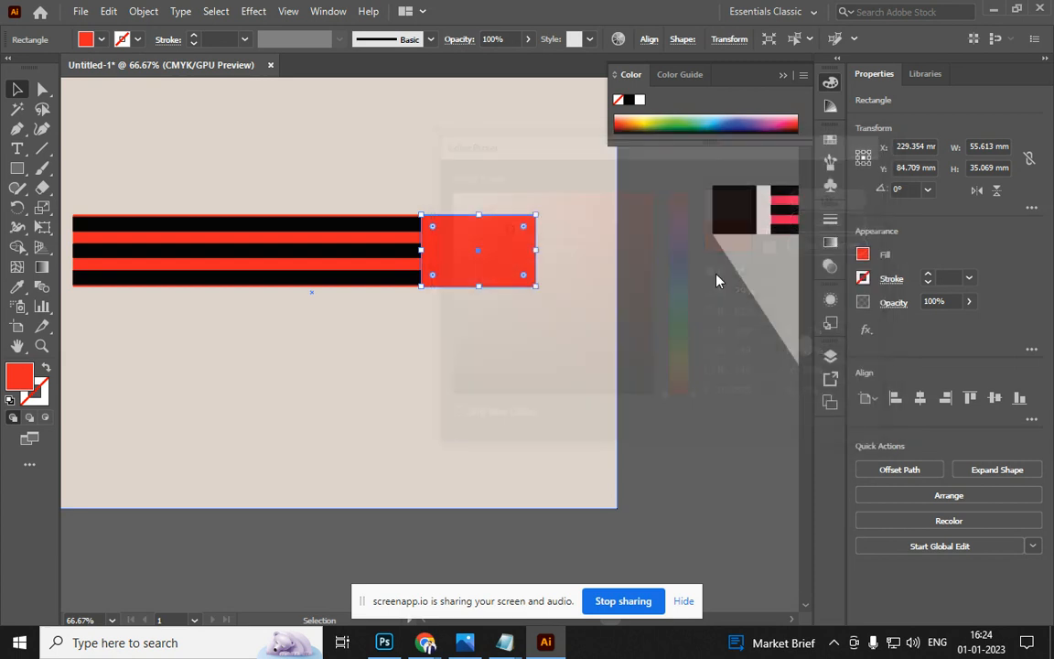
{"action": "scroll", "coordinate": [485, 229], "scroll_direction": "up", "scroll_amount": 2}
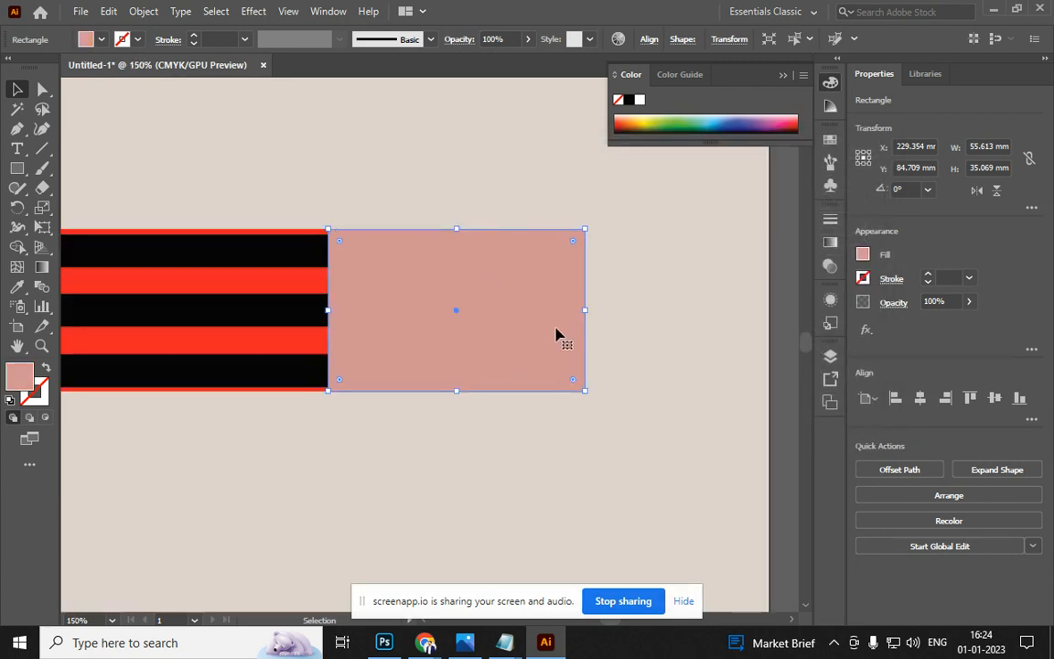
Reshape the pink block into a triangular cone and stretch its tip further right
{"action": "key", "text": "p"}
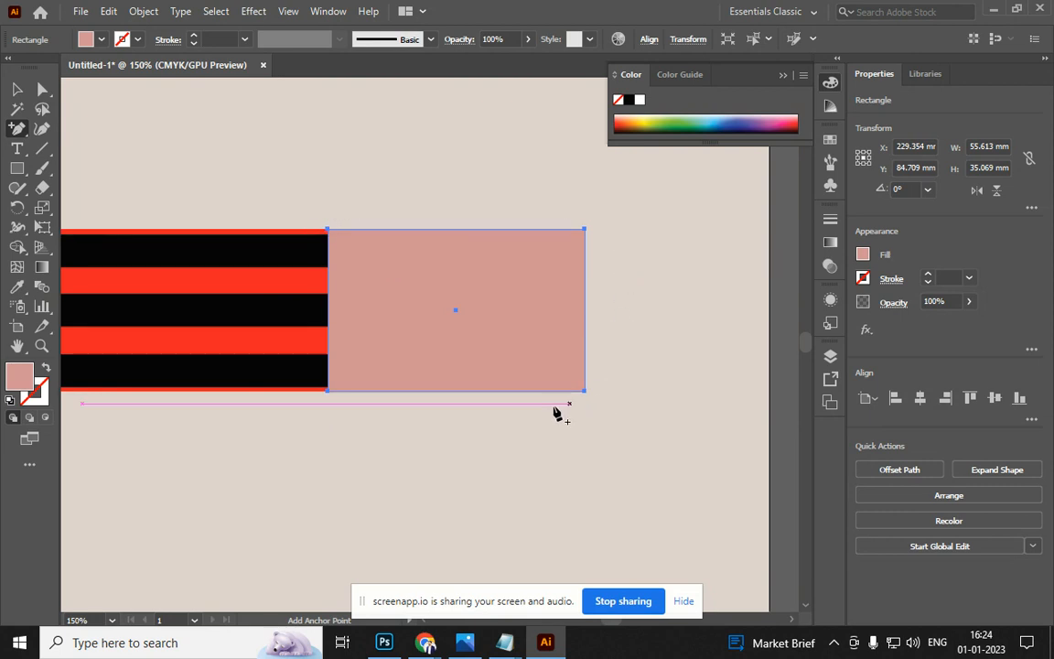
{"action": "left_click", "coordinate": [585, 311]}
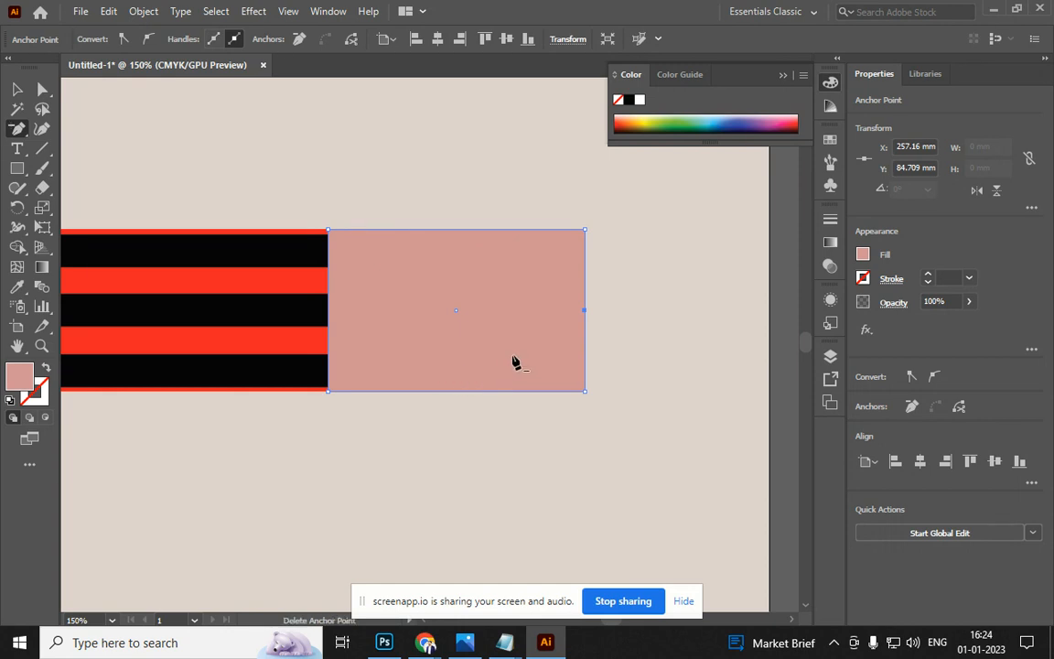
{"action": "left_click_drag", "start_coordinate": [585, 231], "coordinate": [584, 310]}
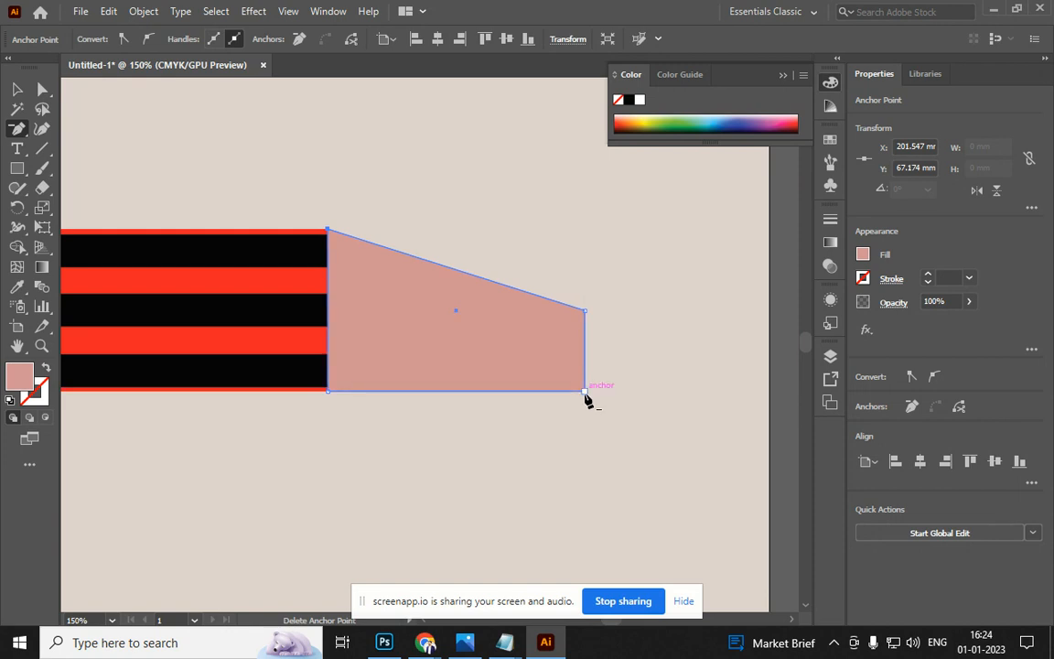
{"action": "left_click", "coordinate": [585, 392]}
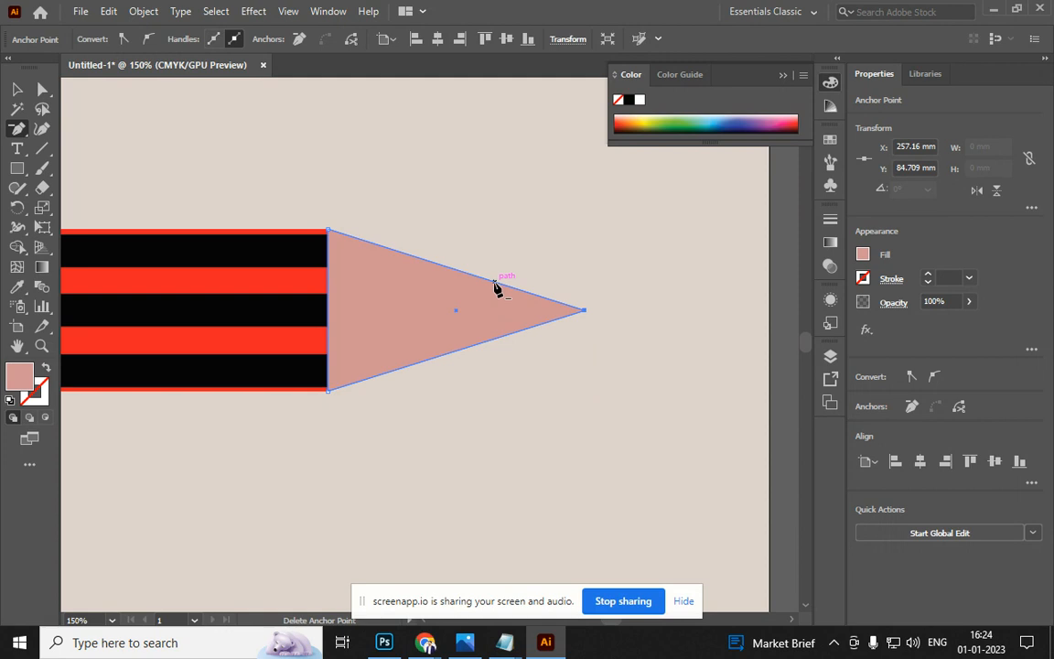
{"action": "left_click", "coordinate": [15, 133]}
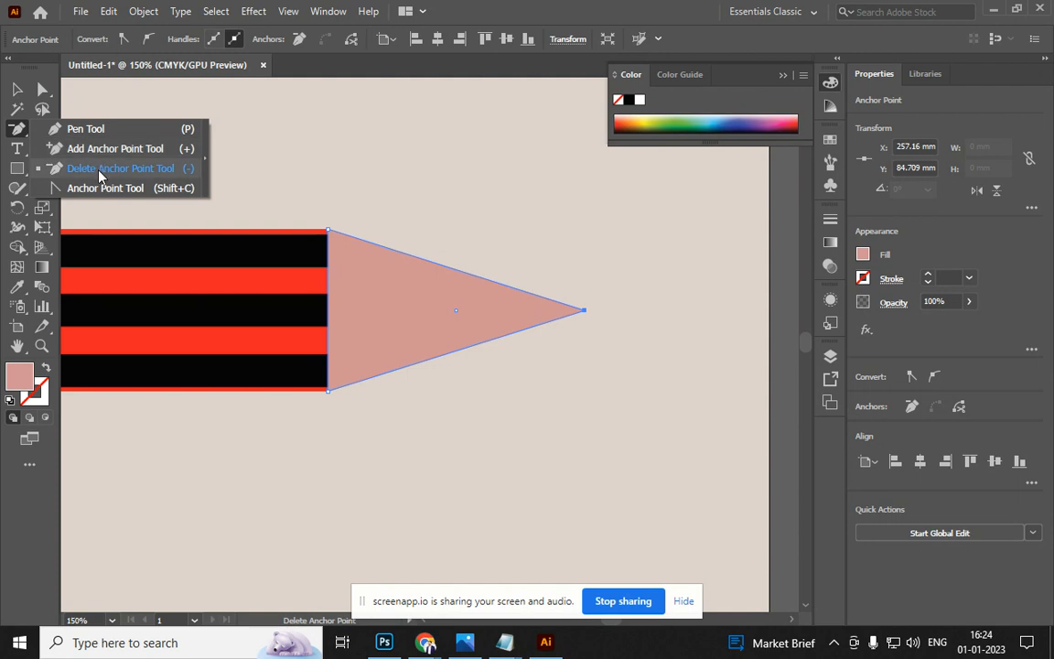
{"action": "left_click", "coordinate": [101, 172]}
{"action": "left_click", "coordinate": [17, 89]}
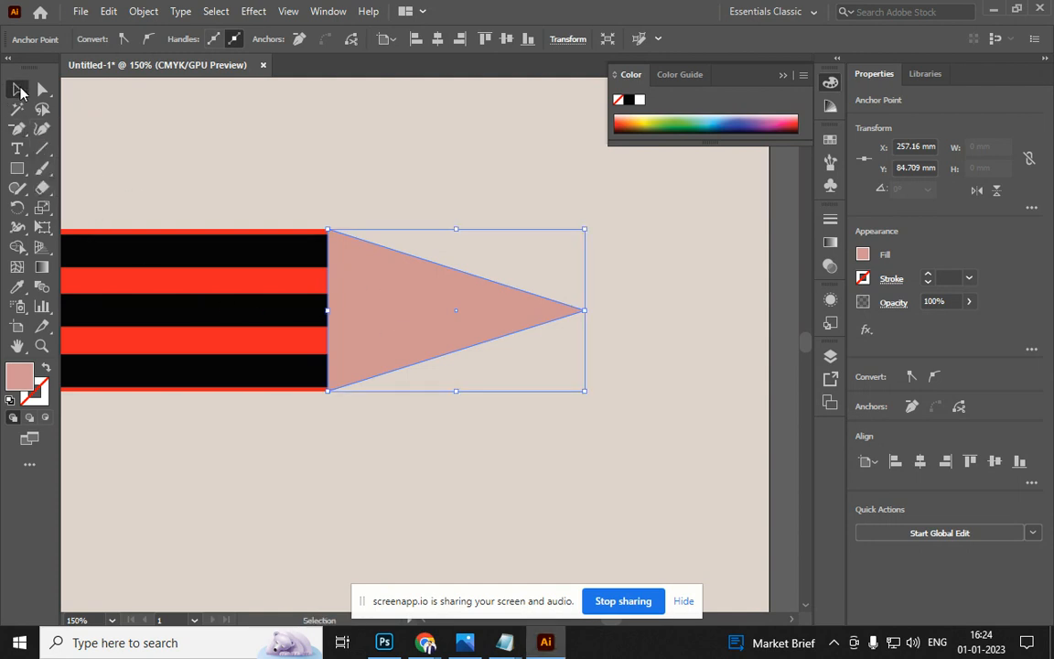
{"action": "left_click", "coordinate": [42, 89]}
{"action": "left_click_drag", "start_coordinate": [585, 311], "coordinate": [632, 310]}
{"action": "left_click", "coordinate": [546, 438]}
{"action": "key", "text": "v"}
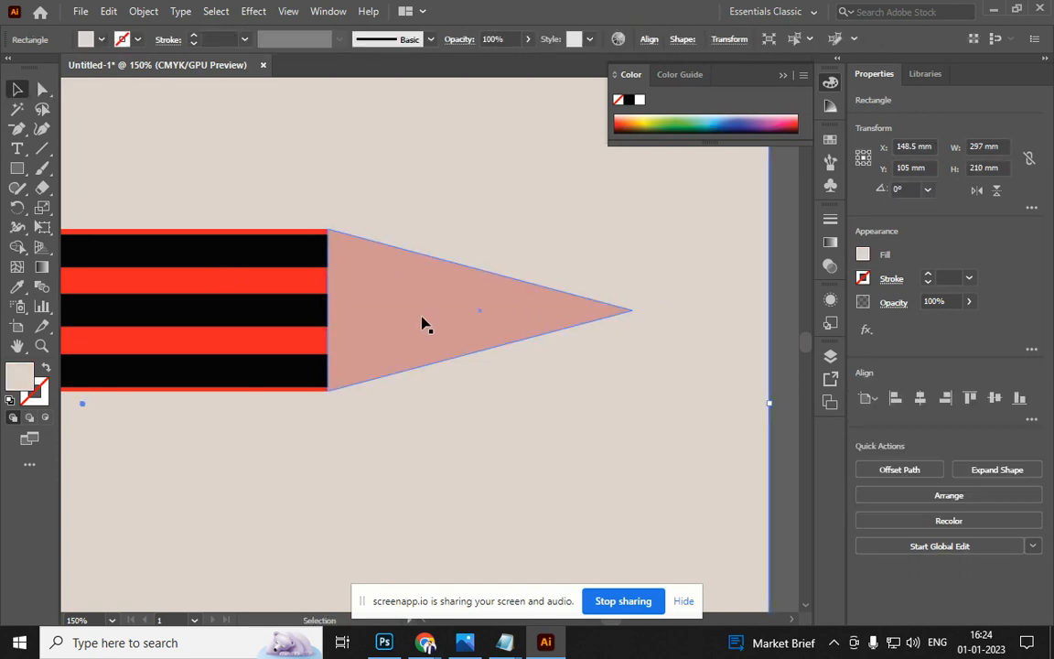
{"action": "left_click", "coordinate": [422, 320]}
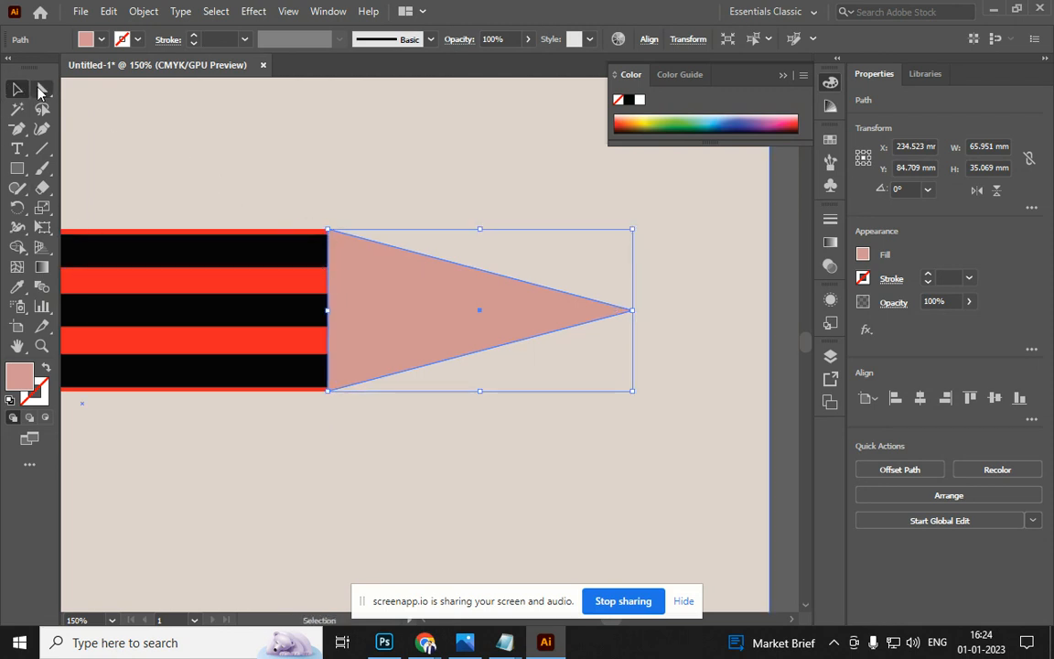
Fill the front cone copy black and cut away its left corners, leaving a small lead tip
{"action": "left_click", "coordinate": [629, 101]}
{"action": "key", "text": "p"}
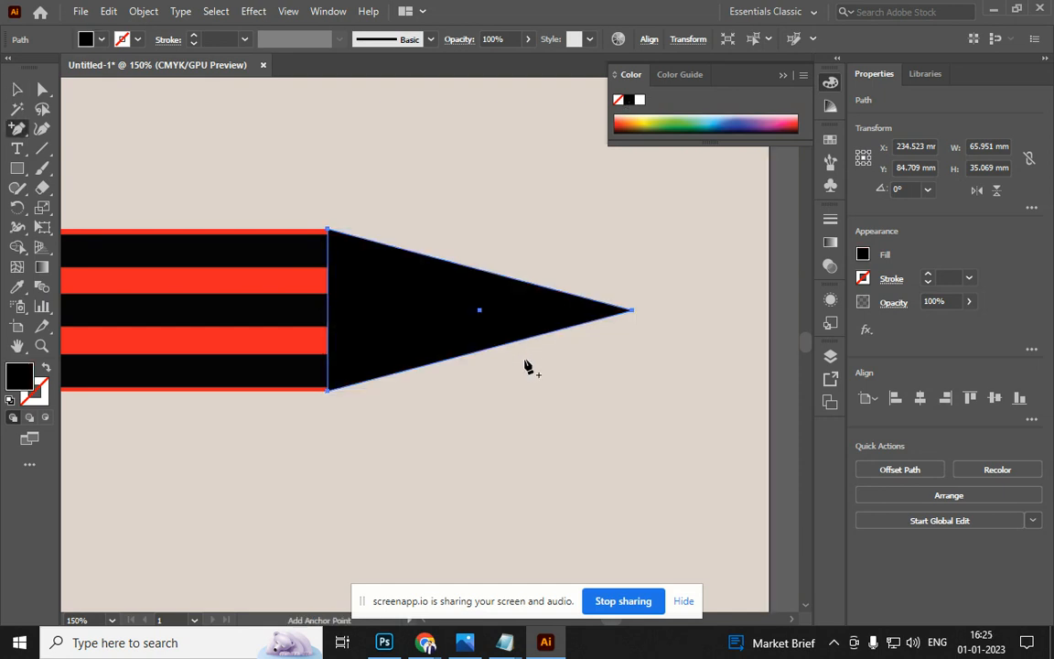
{"action": "left_click", "coordinate": [523, 283]}
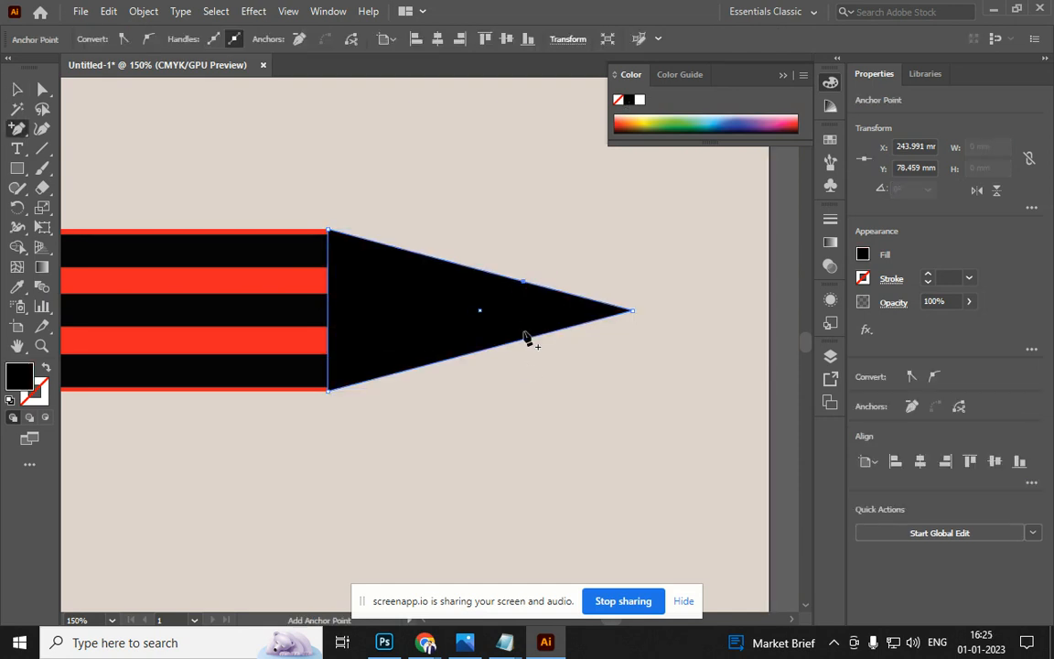
{"action": "left_click", "coordinate": [523, 339]}
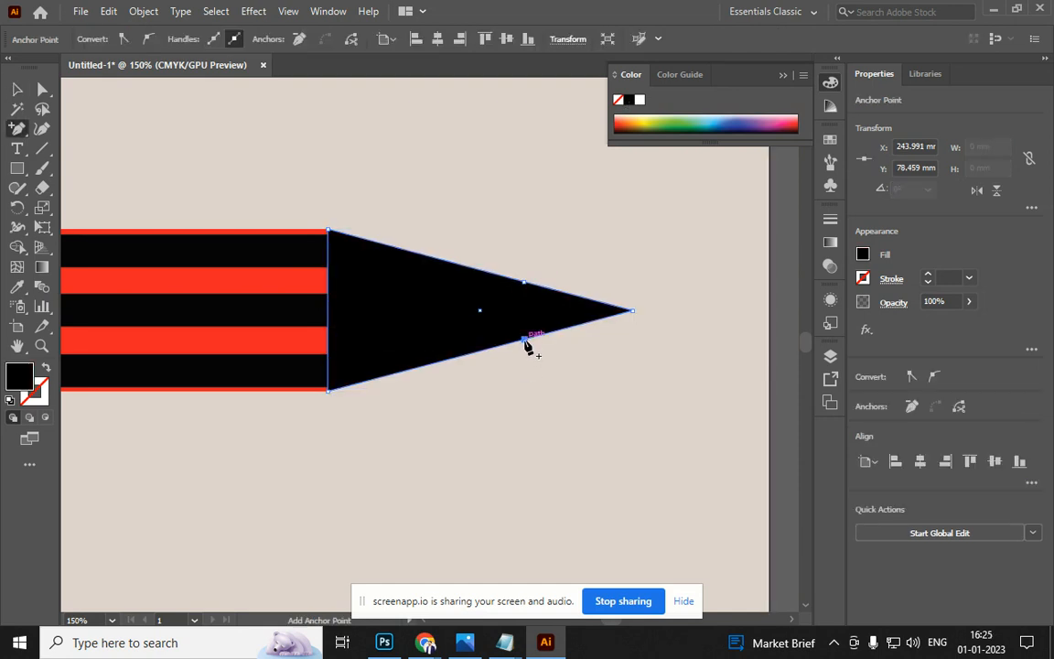
{"action": "left_click", "coordinate": [329, 232]}
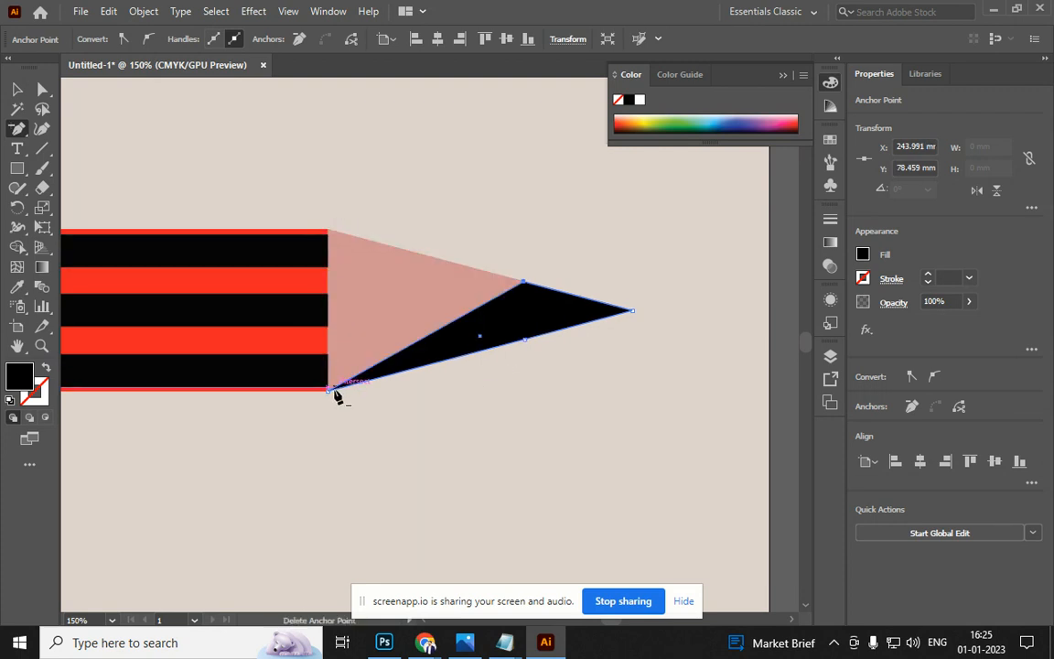
{"action": "left_click", "coordinate": [330, 388]}
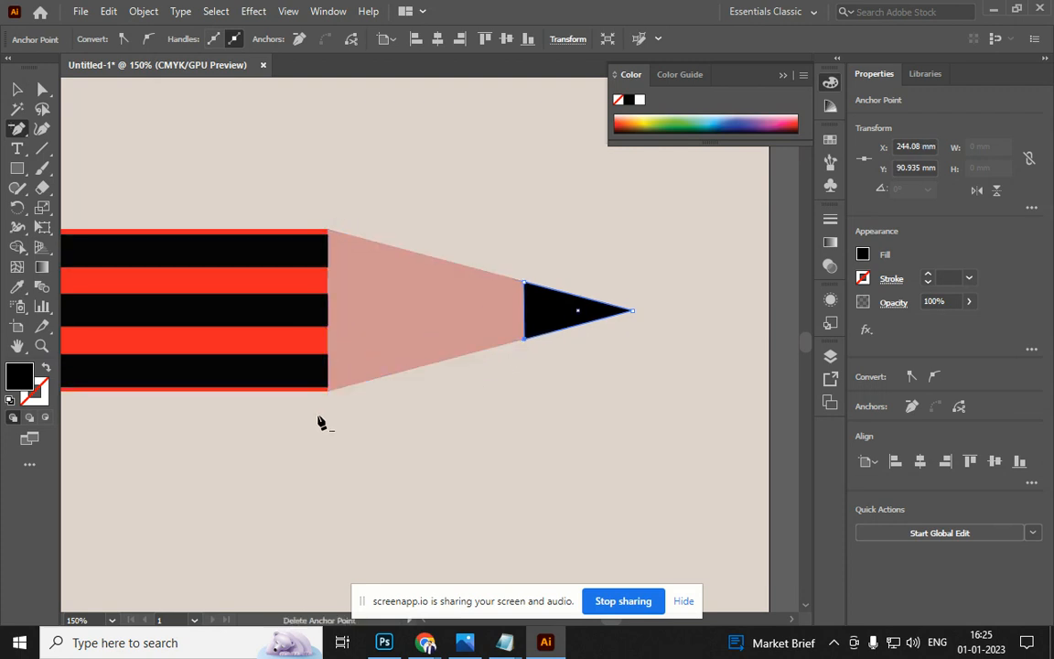
{"action": "key", "text": "v"}
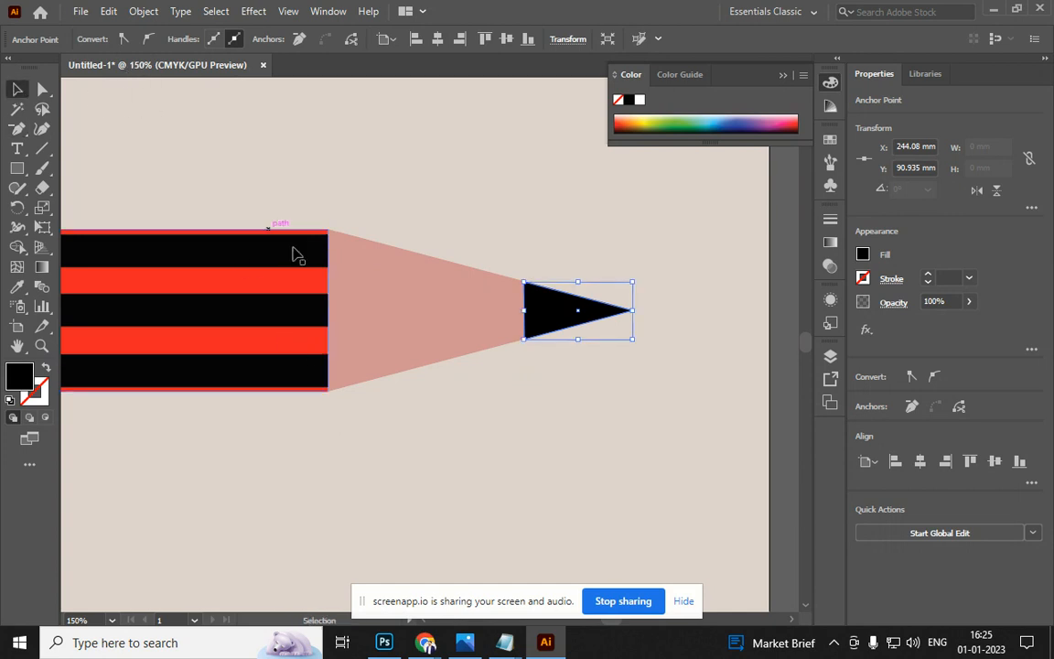
{"action": "scroll", "coordinate": [341, 274], "scroll_direction": "down", "scroll_amount": 3}
{"action": "left_click", "coordinate": [285, 398]}
Stretch a copy of the striped body over the pencil's left end and fill it pale pink D1C3C3
{"action": "scroll", "coordinate": [499, 420], "scroll_direction": "left", "scroll_amount": 3}
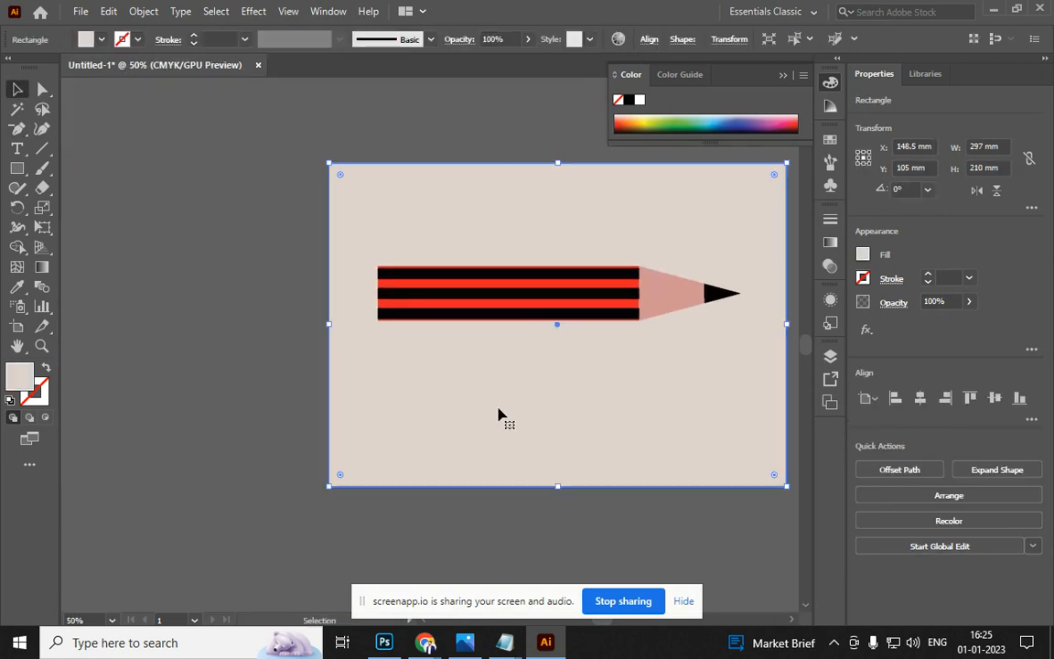
{"action": "scroll", "coordinate": [460, 309], "scroll_direction": "up", "scroll_amount": 2}
{"action": "left_click", "coordinate": [459, 308]}
{"action": "key", "text": "a"}
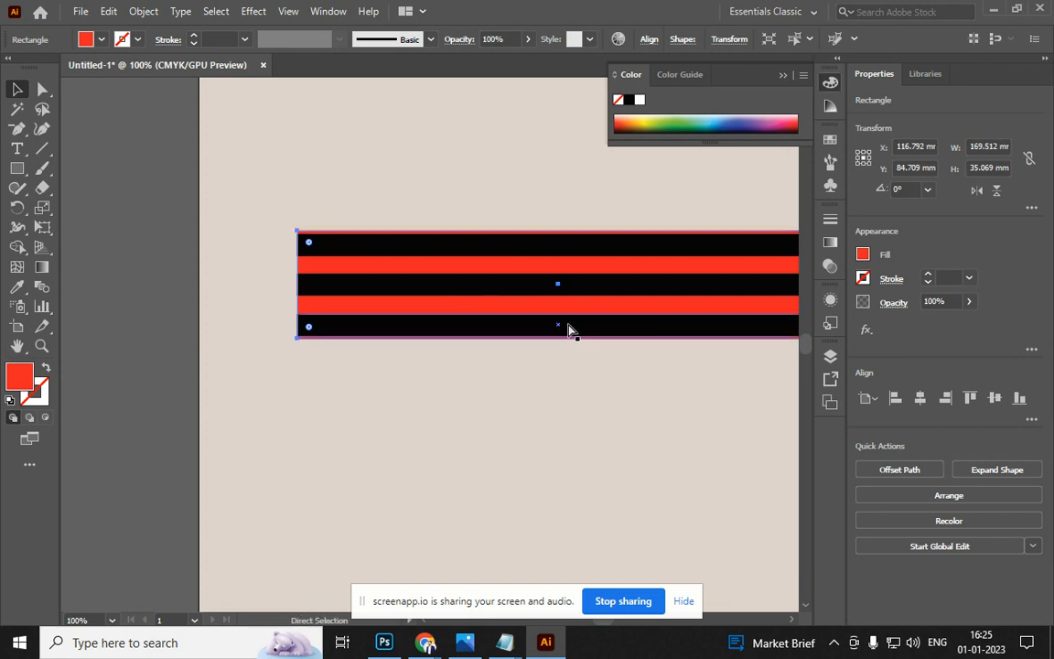
{"action": "left_click", "coordinate": [464, 393]}
{"action": "key", "text": "v"}
{"action": "scroll", "coordinate": [464, 393], "scroll_direction": "right", "scroll_amount": 3}
{"action": "left_click", "coordinate": [607, 292]}
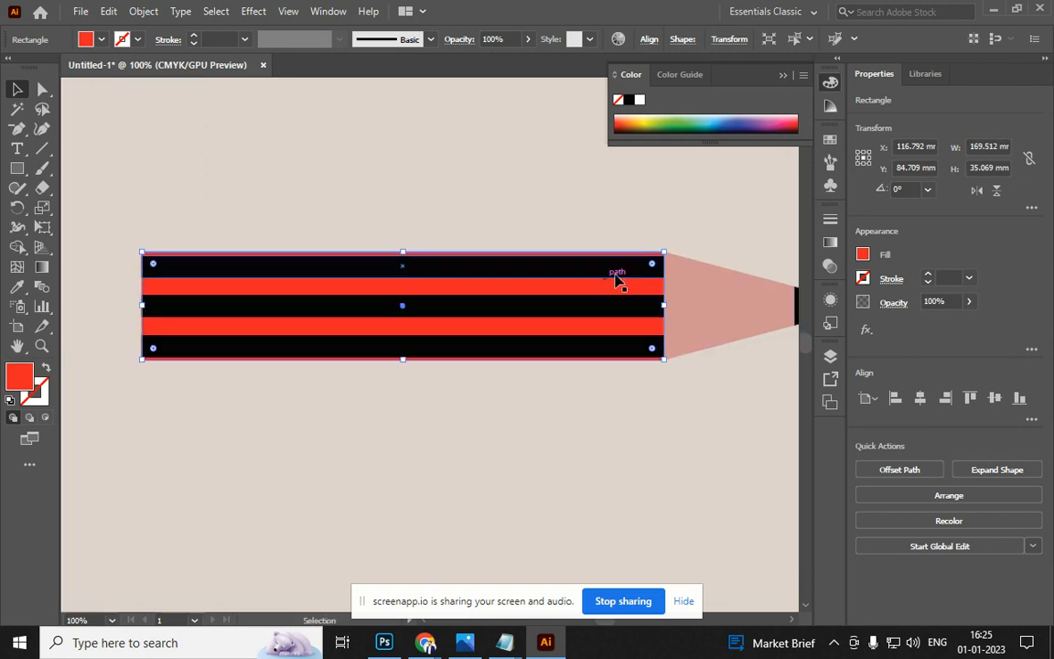
{"action": "left_click_drag", "start_coordinate": [664, 309], "coordinate": [99, 325]}
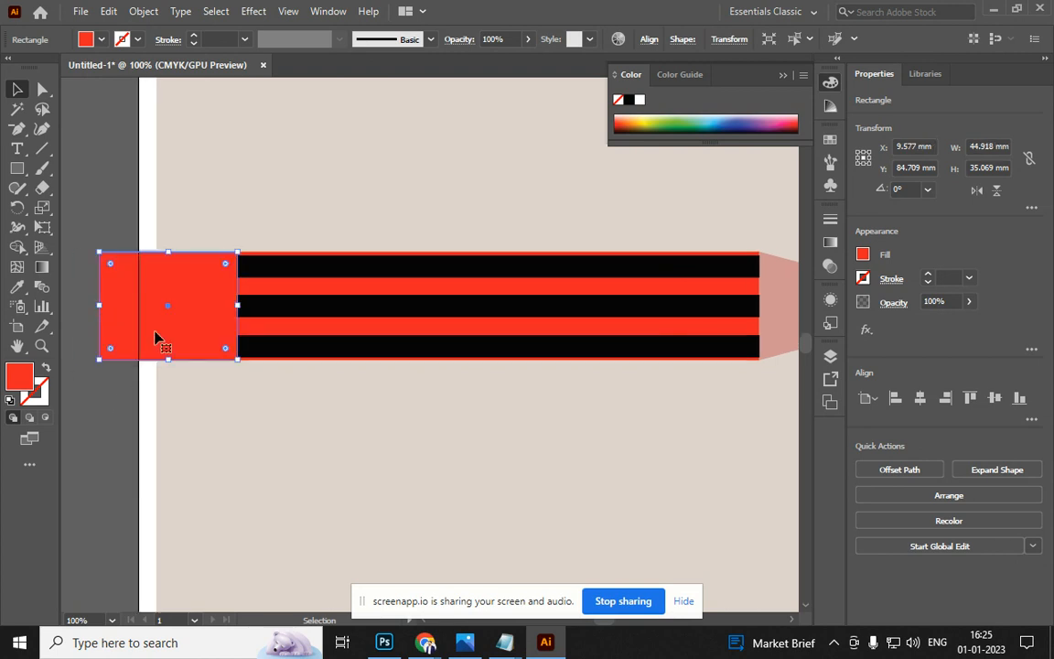
{"action": "double_click", "coordinate": [11, 380]}
{"action": "left_click_drag", "start_coordinate": [471, 270], "coordinate": [458, 227]}
{"action": "left_click", "coordinate": [835, 197]}
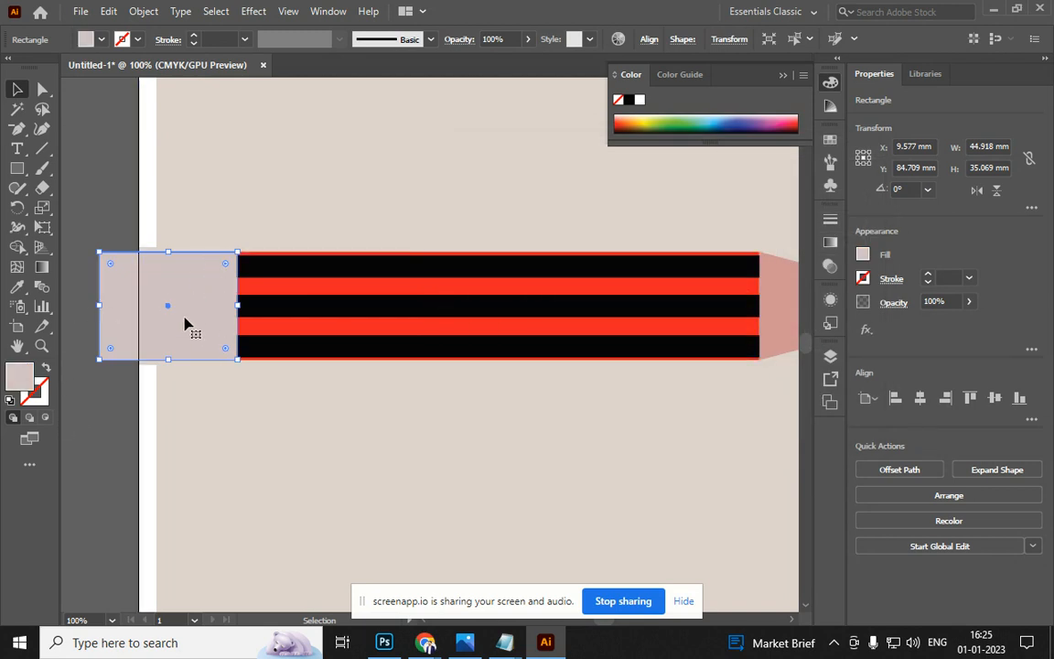
Add and delete anchor points on the pink block to cut out a thin band
{"action": "key", "text": "ctrl"}
{"action": "key", "text": "p"}
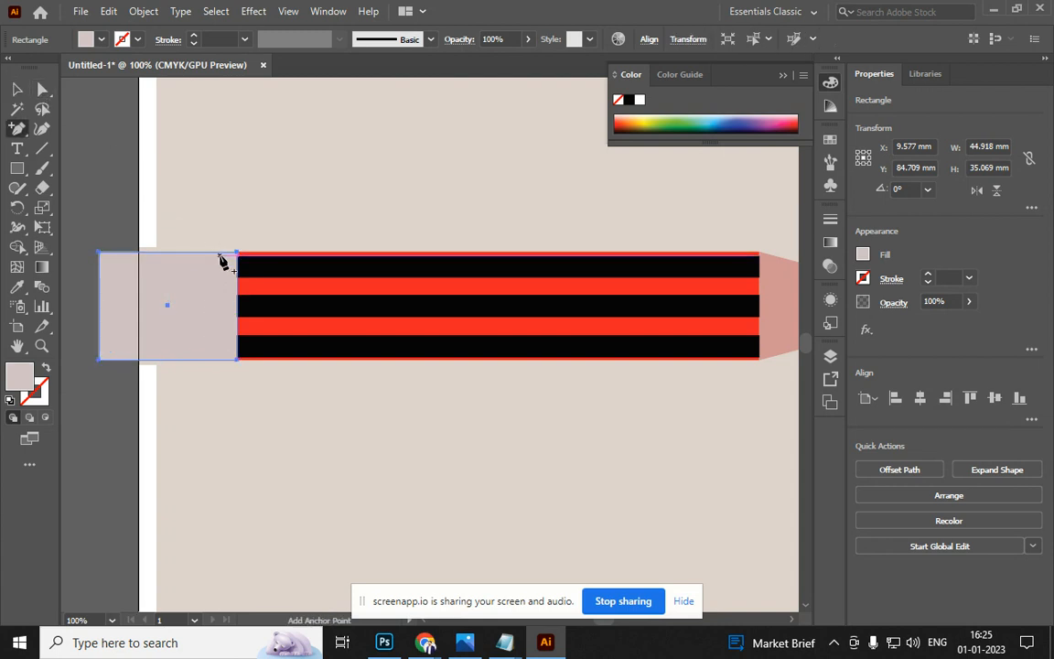
{"action": "left_click", "coordinate": [217, 253]}
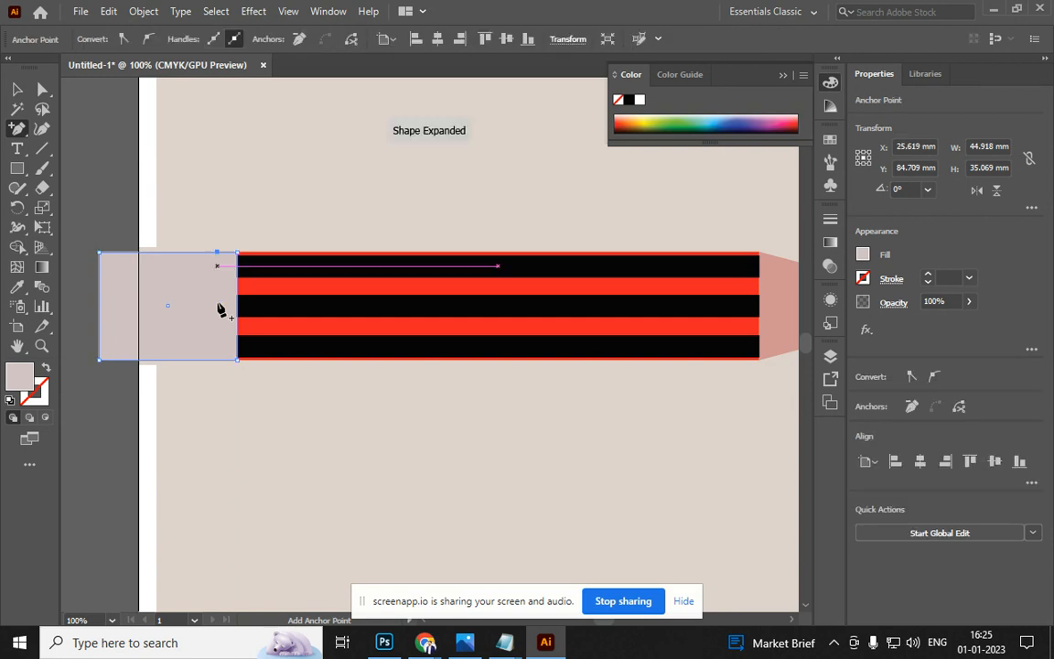
{"action": "left_click", "coordinate": [212, 360]}
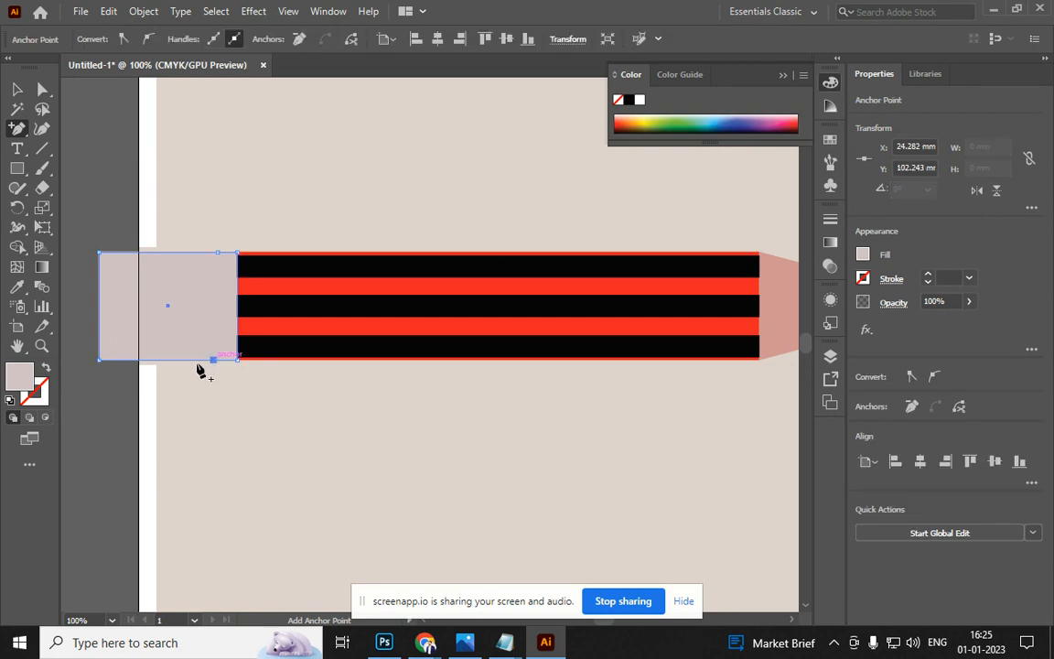
{"action": "left_click", "coordinate": [99, 253]}
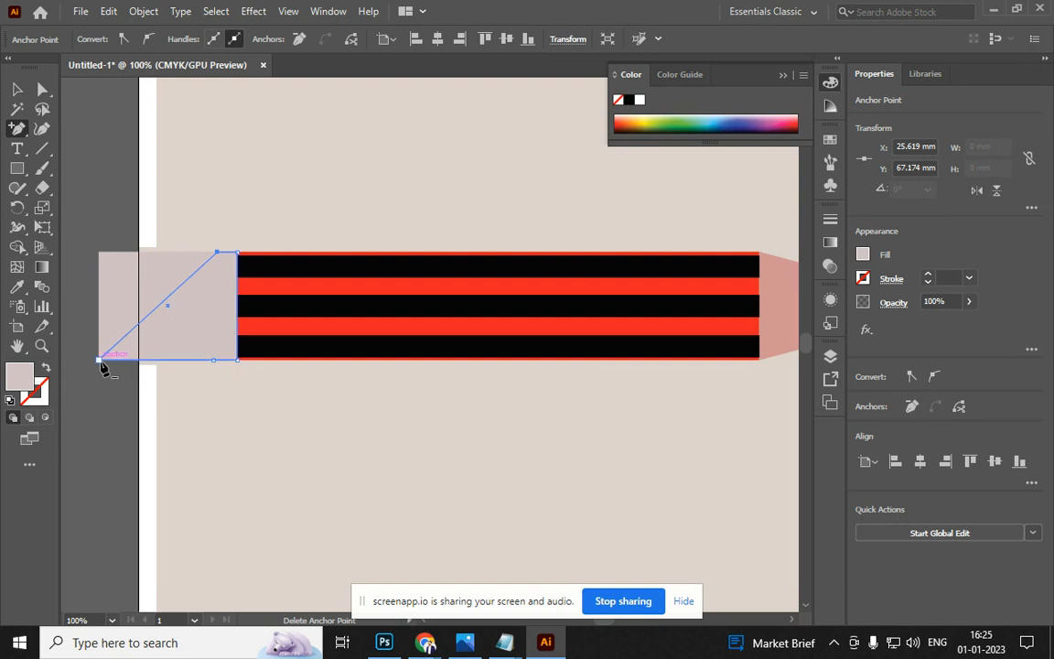
{"action": "left_click", "coordinate": [100, 361]}
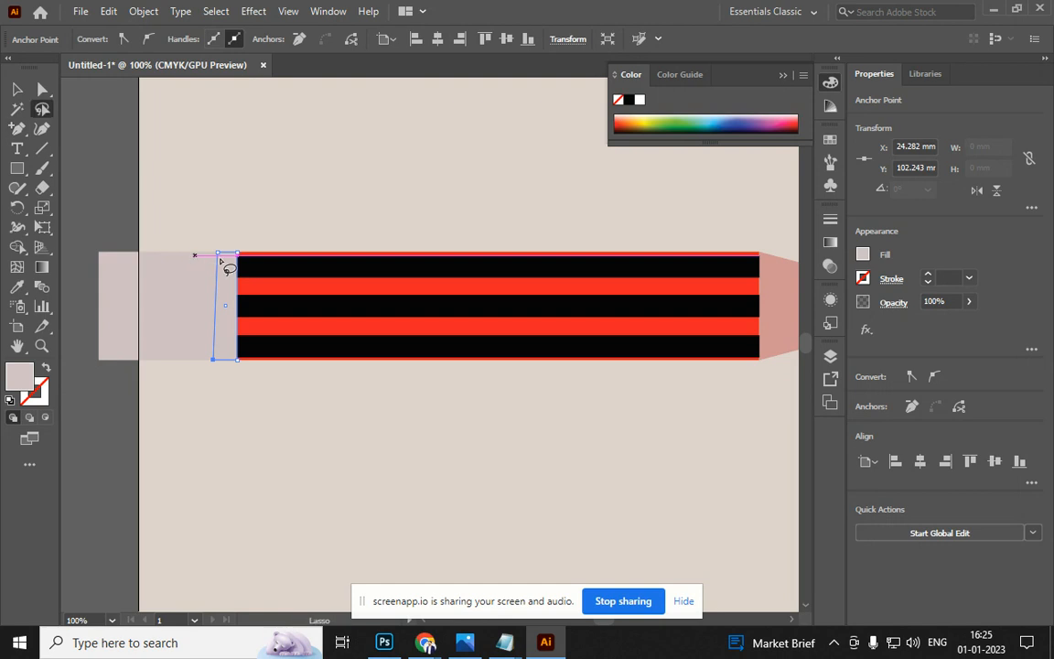
{"action": "key", "text": "a"}
{"action": "scroll", "coordinate": [220, 261], "scroll_direction": "up", "scroll_amount": 4}
{"action": "left_click_drag", "start_coordinate": [217, 244], "coordinate": [205, 258]}
{"action": "scroll", "coordinate": [205, 264], "scroll_direction": "down", "scroll_amount": 5}
Fill the thin band white and the left-end block orange as the eraser
{"action": "left_click", "coordinate": [16, 89]}
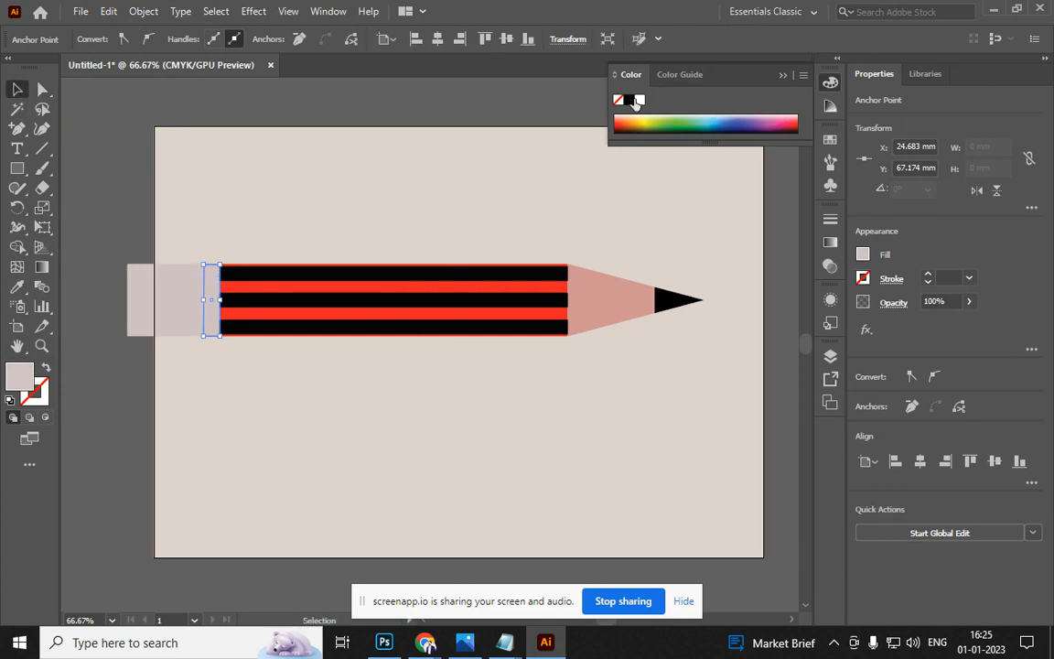
{"action": "left_click", "coordinate": [638, 100]}
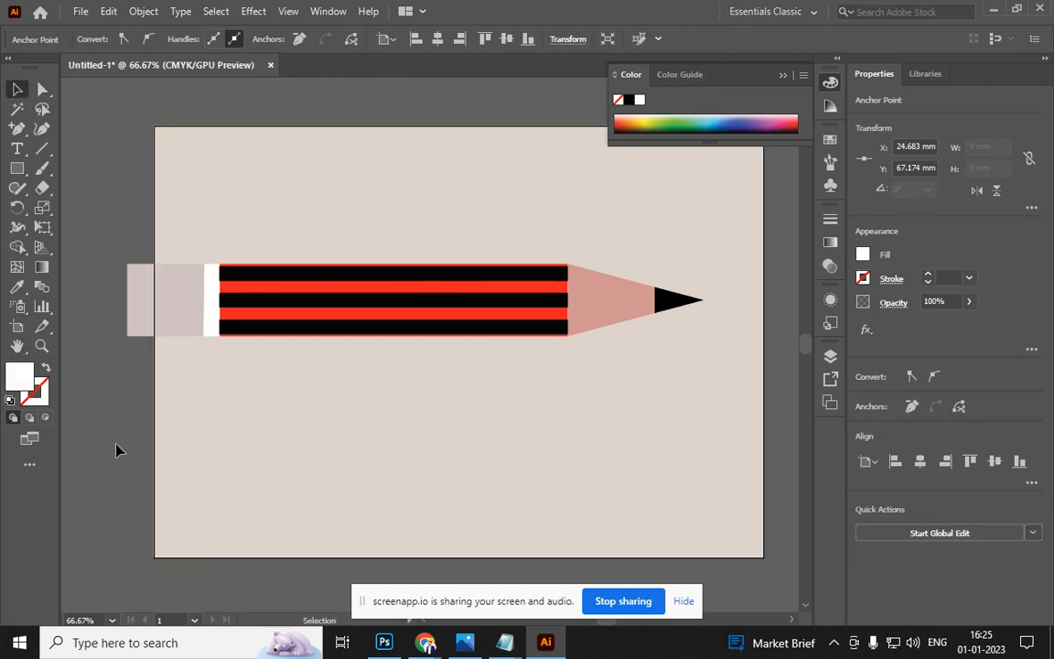
{"action": "left_click", "coordinate": [133, 403]}
{"action": "left_click", "coordinate": [158, 332]}
{"action": "left_click", "coordinate": [626, 128]}
{"action": "left_click", "coordinate": [61, 482]}
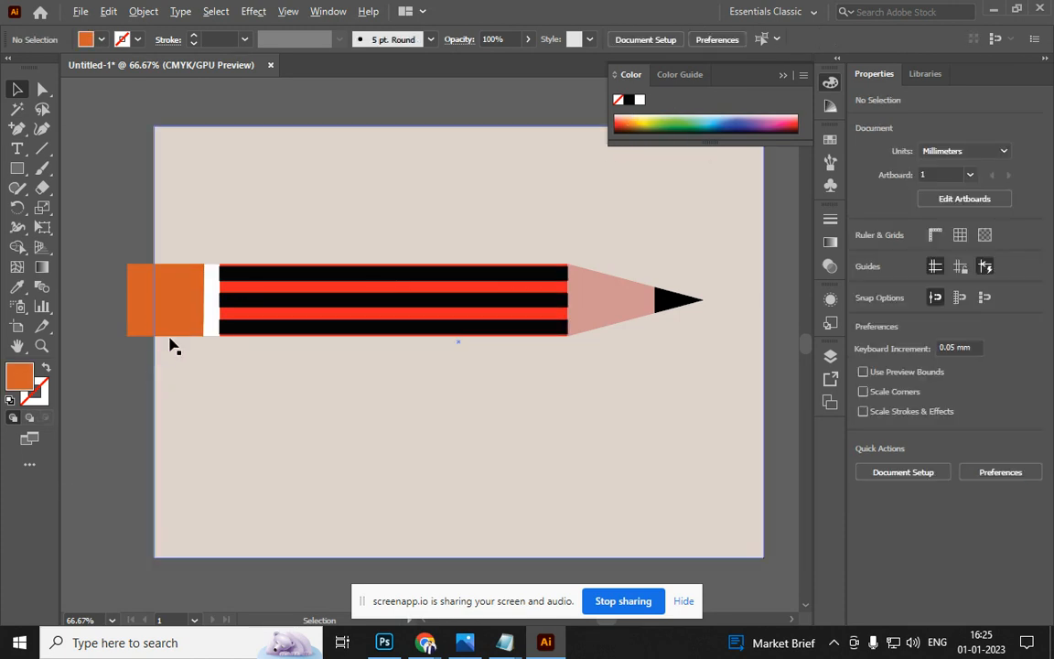
{"action": "scroll", "coordinate": [212, 298], "scroll_direction": "up", "scroll_amount": 3}
{"action": "left_click", "coordinate": [212, 308]}
{"action": "scroll", "coordinate": [210, 330], "scroll_direction": "down", "scroll_amount": 5}
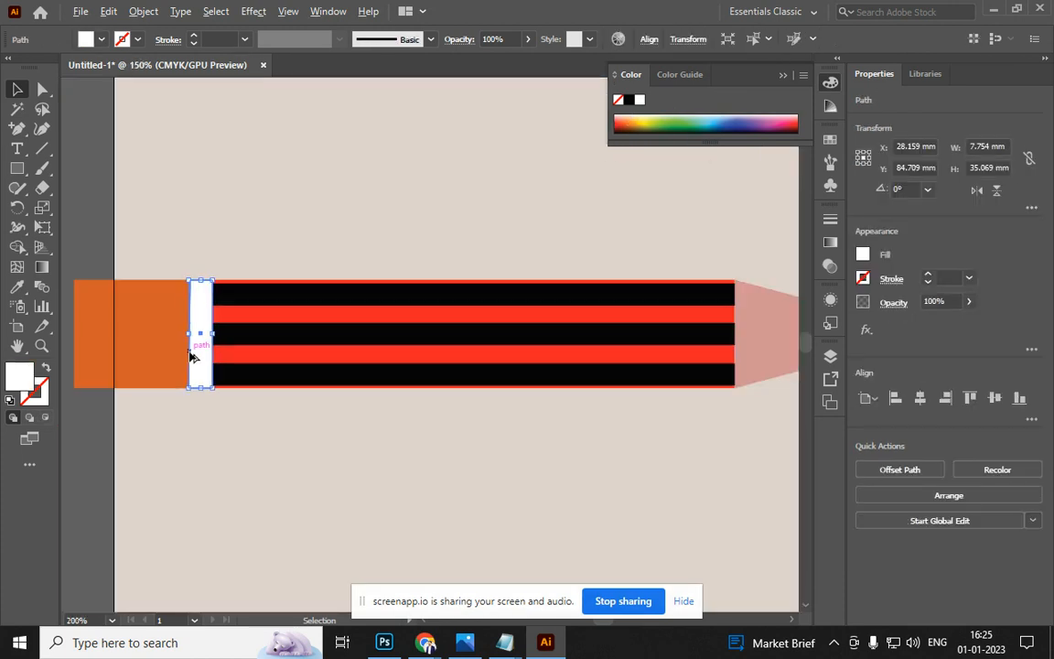
Group all pencil parts and scale the group down to 185.999 × 23.264 mm
{"action": "left_click_drag", "start_coordinate": [461, 409], "coordinate": [467, 413]}
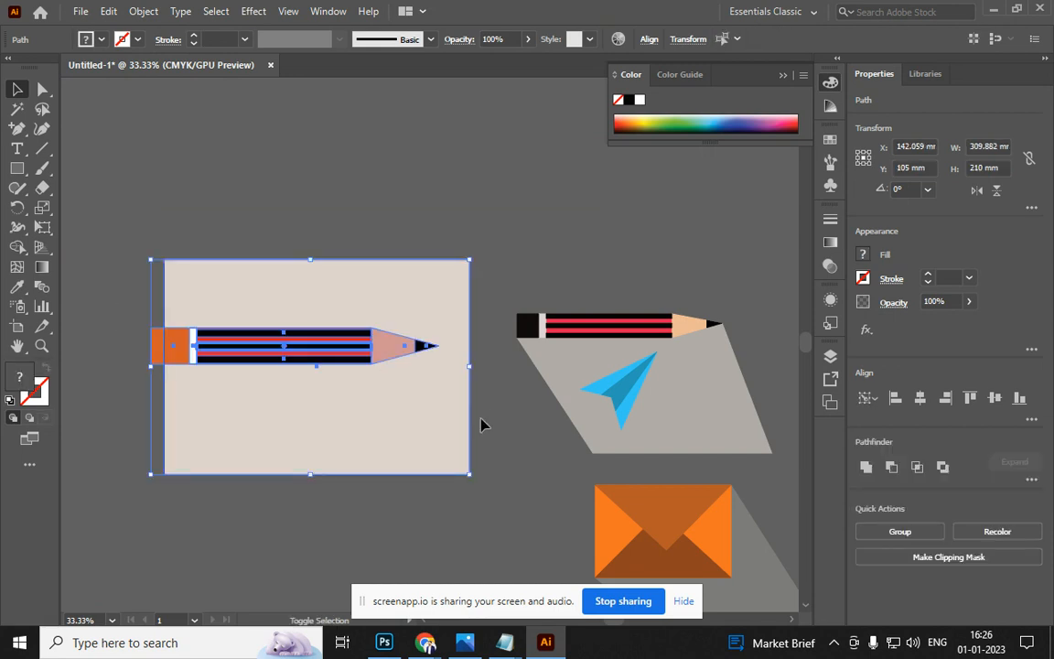
{"action": "key", "text": "ctrl+g"}
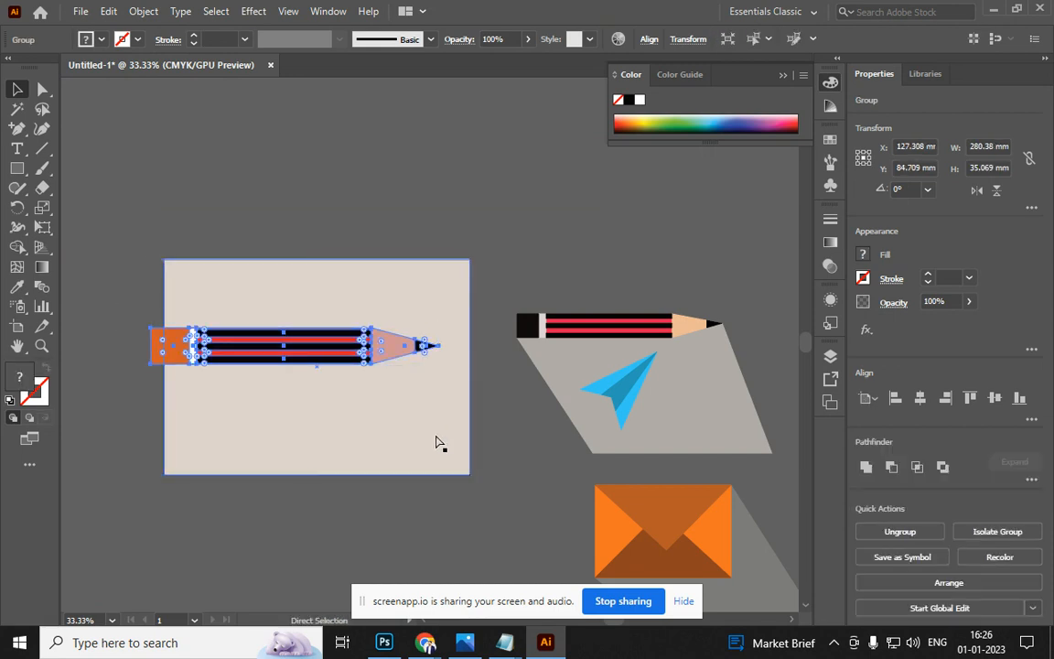
{"action": "left_click_drag", "start_coordinate": [150, 346], "coordinate": [247, 347]}
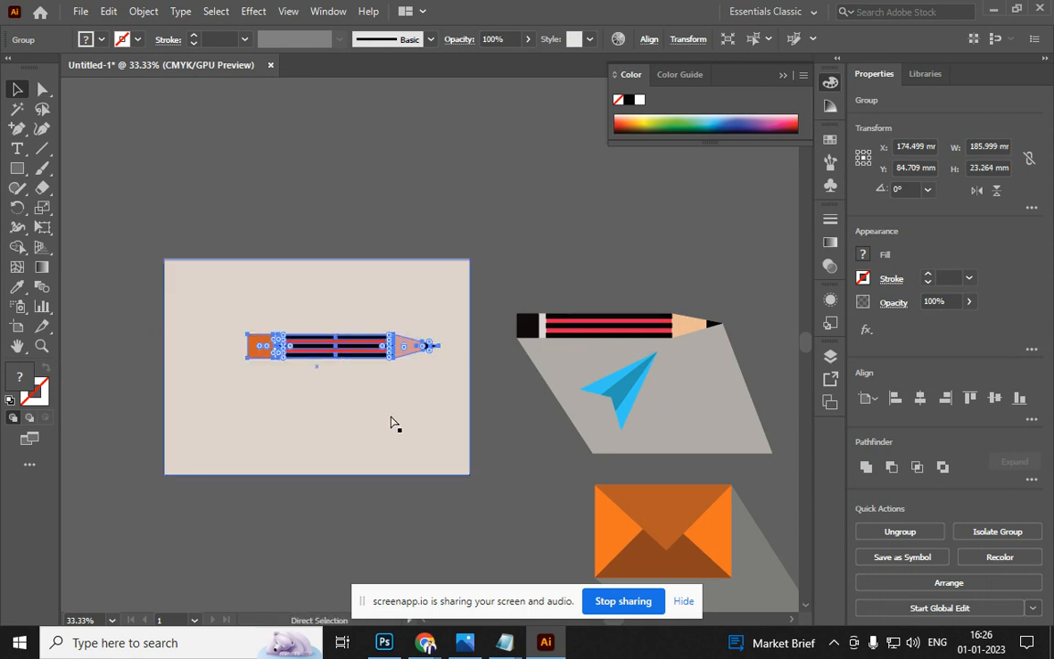
Move the pencil lower to the artboard's centre, then return to the Notepad notes
{"action": "left_click", "coordinate": [510, 428]}
{"action": "left_click_drag", "start_coordinate": [319, 350], "coordinate": [297, 380]}
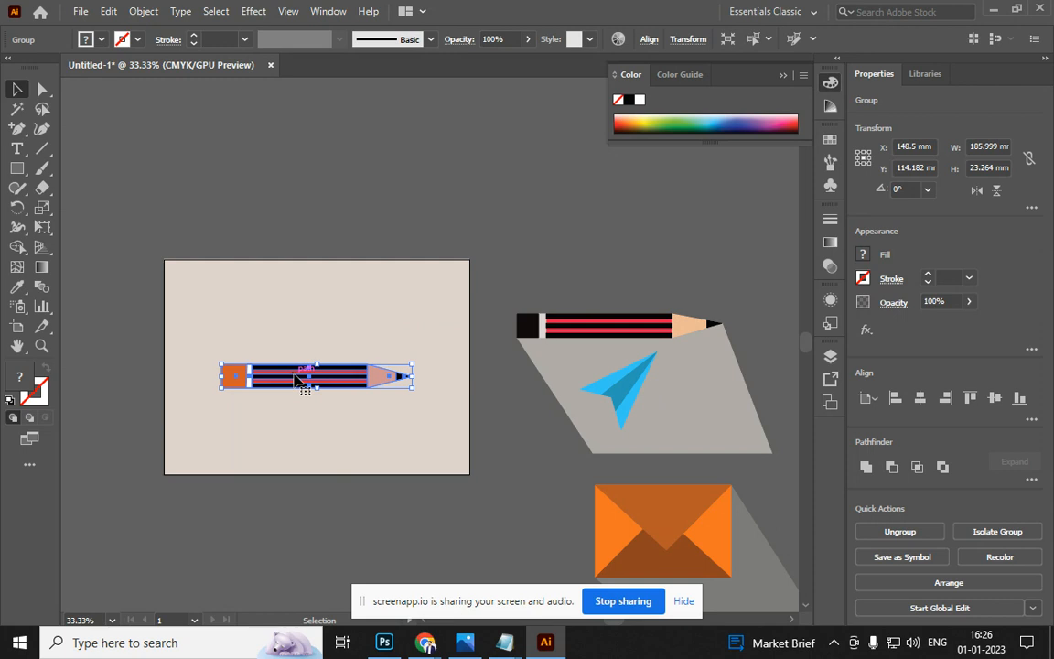
{"action": "key", "text": "alt+Tab"}
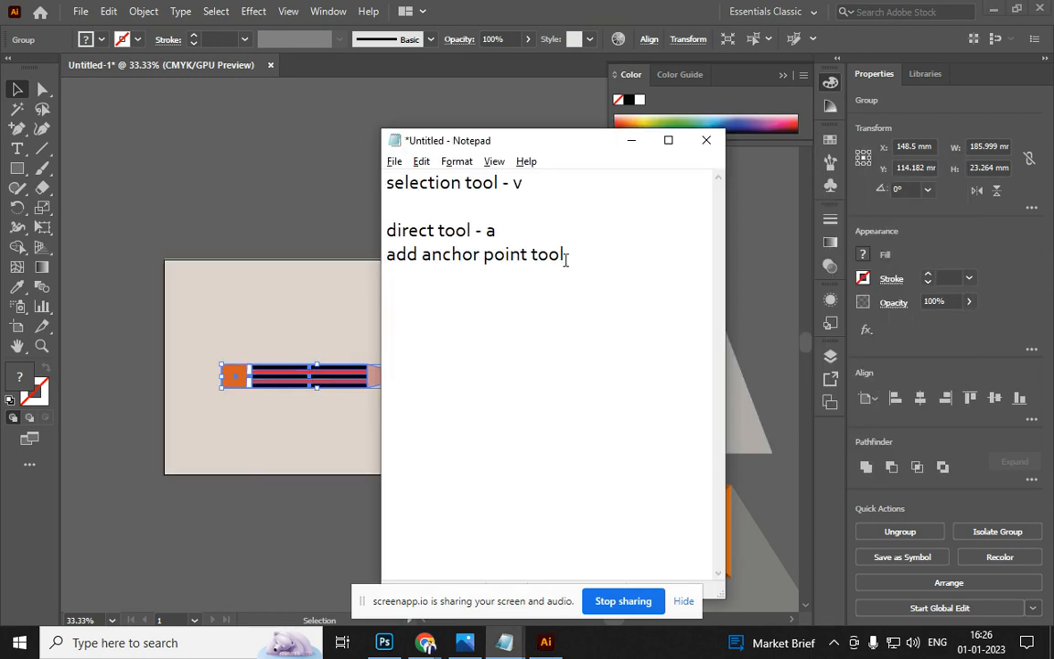
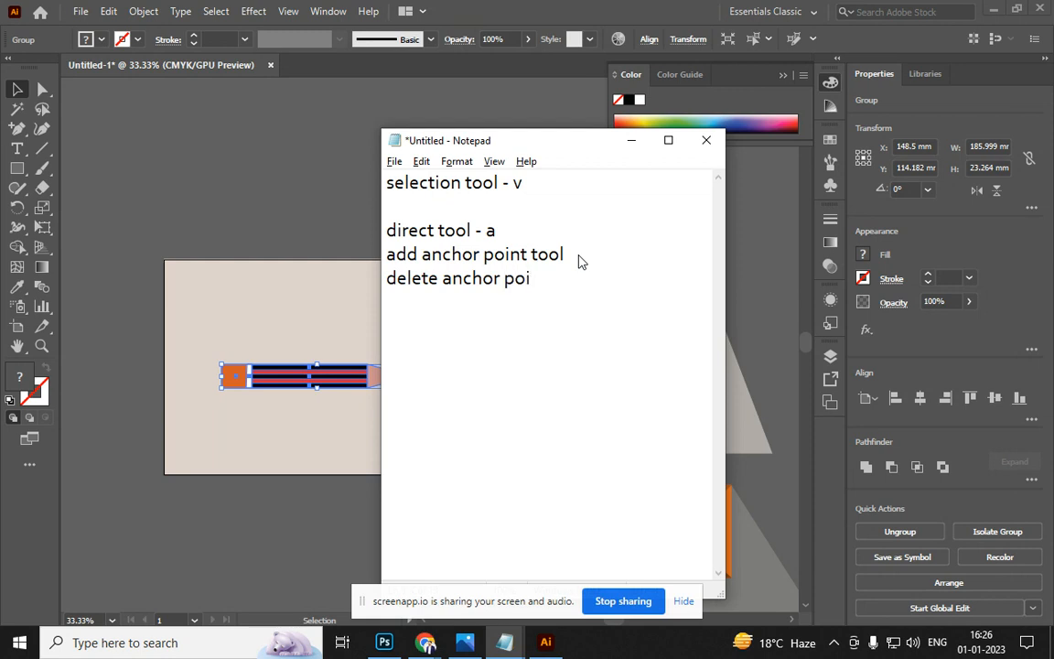
Back in Illustrator, try the Add, Delete and Convert Anchor Point tools on the pencil artwork
{"action": "type", "text": "to"}
{"action": "key", "text": "alt+Tab"}
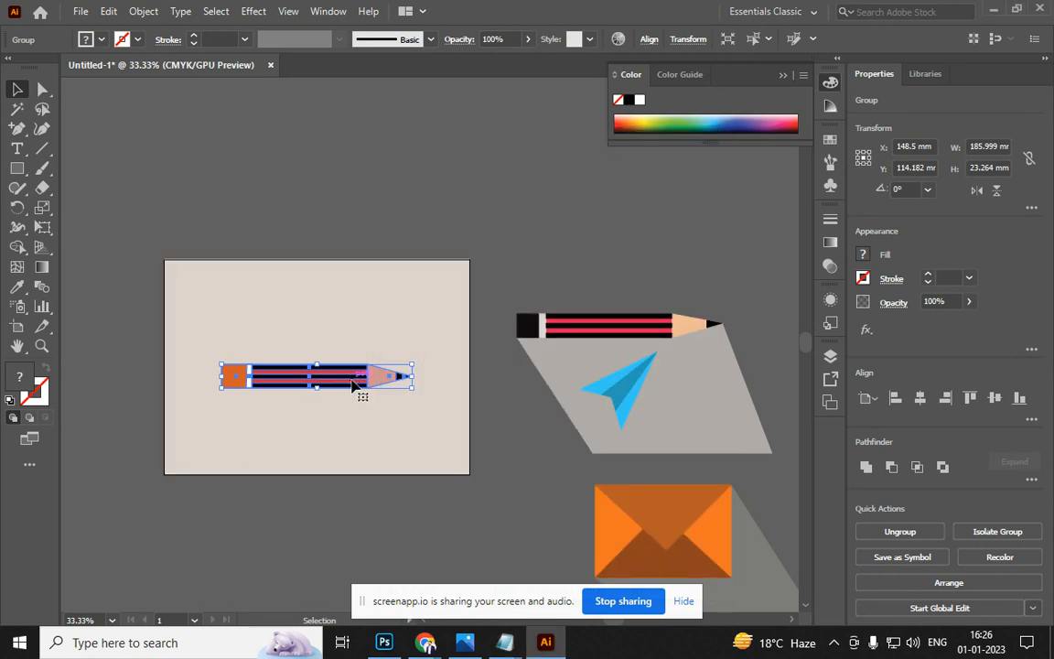
{"action": "key", "text": "plus"}
{"action": "key", "text": "minus"}
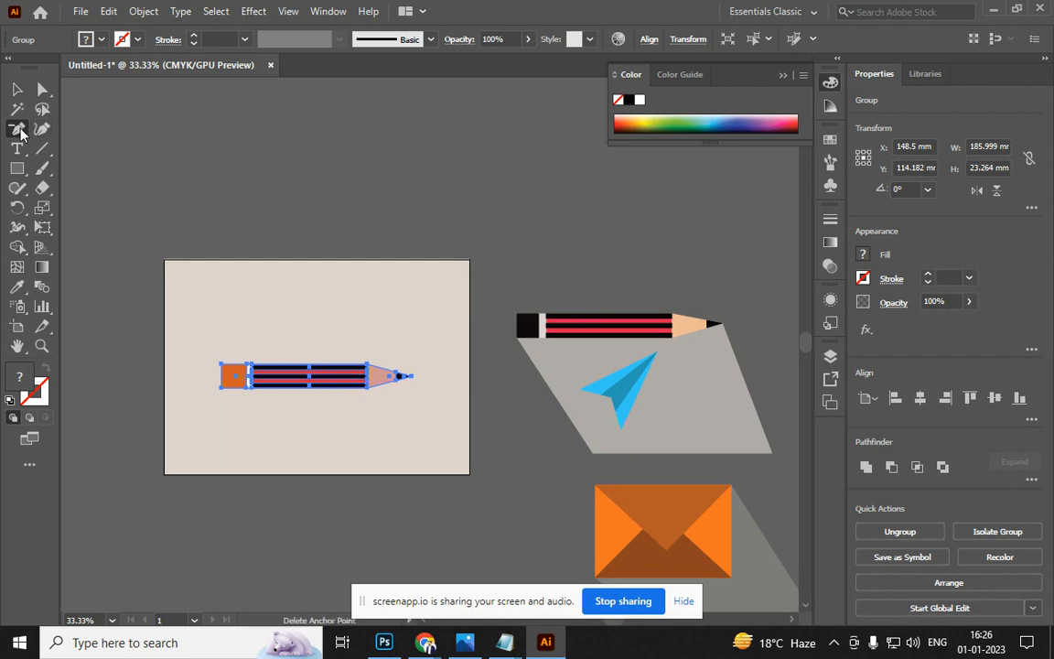
{"action": "left_click_drag", "start_coordinate": [18, 129], "coordinate": [36, 156]}
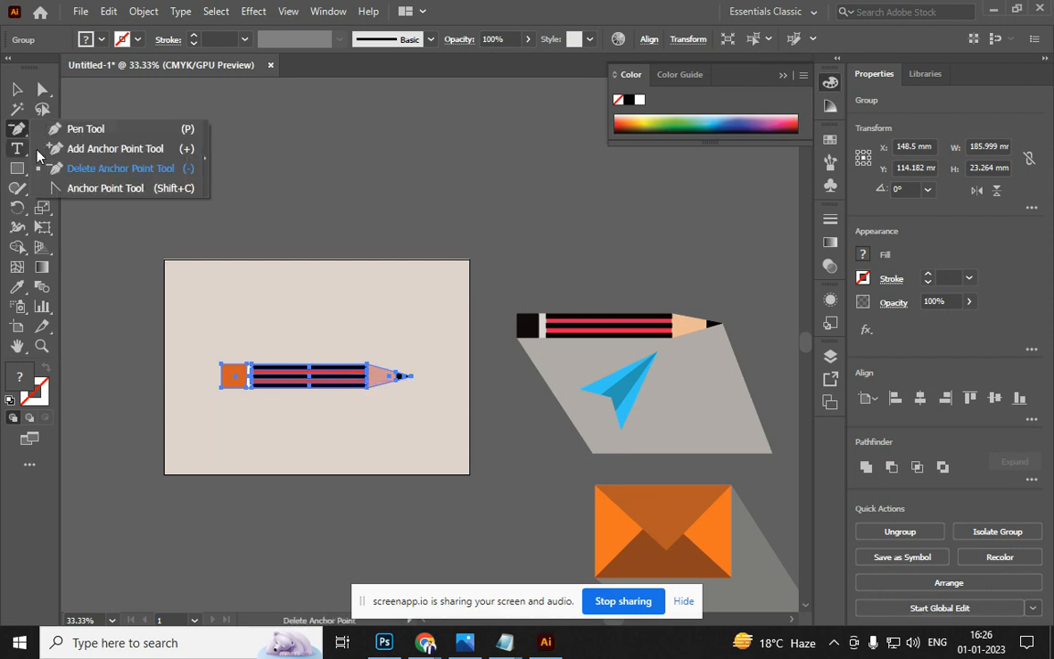
{"action": "left_click", "coordinate": [110, 193]}
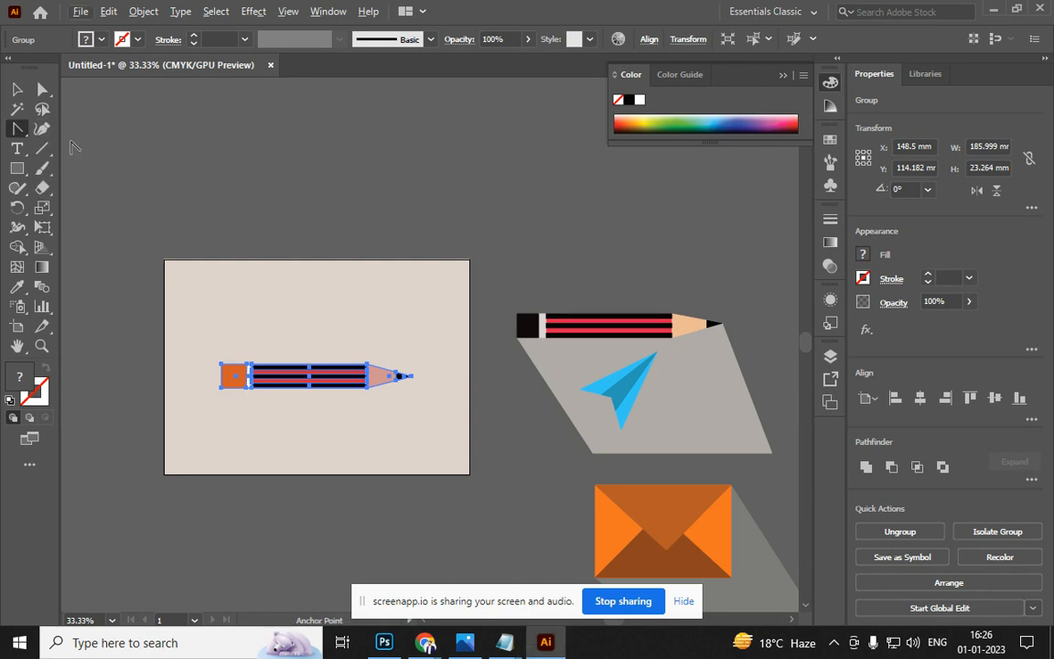
{"action": "left_click", "coordinate": [17, 168]}
Draw a white circle and convert its top, bottom and right points to sharp corners
{"action": "scroll", "coordinate": [211, 193], "scroll_direction": "up", "scroll_amount": 3}
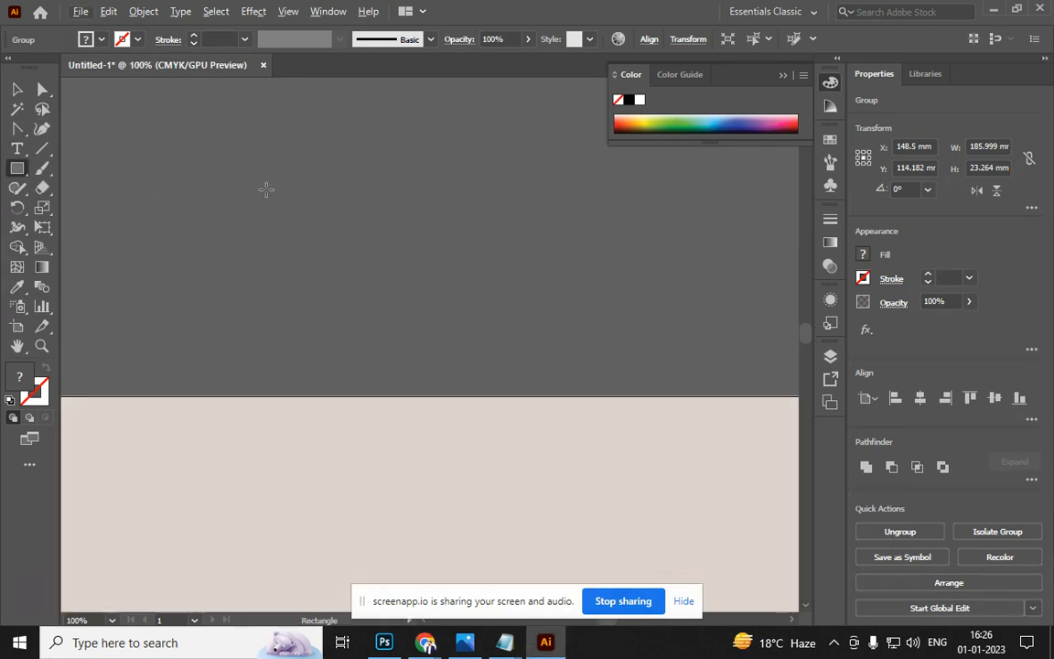
{"action": "left_click_drag", "start_coordinate": [274, 226], "coordinate": [294, 316]}
{"action": "scroll", "coordinate": [261, 125], "scroll_direction": "up", "scroll_amount": 1}
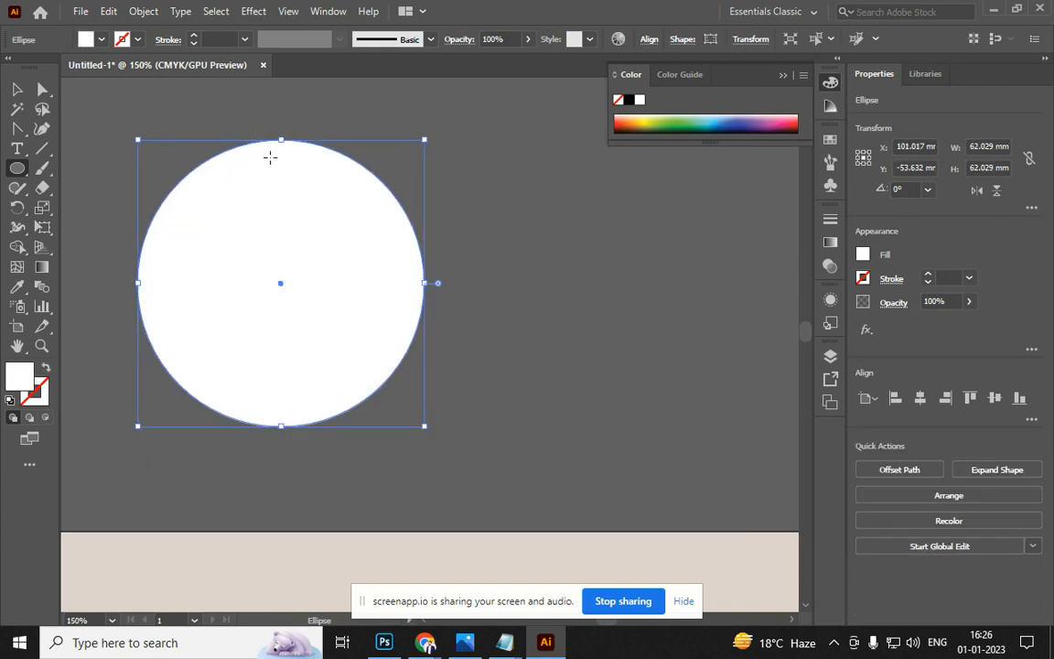
{"action": "key", "text": "a"}
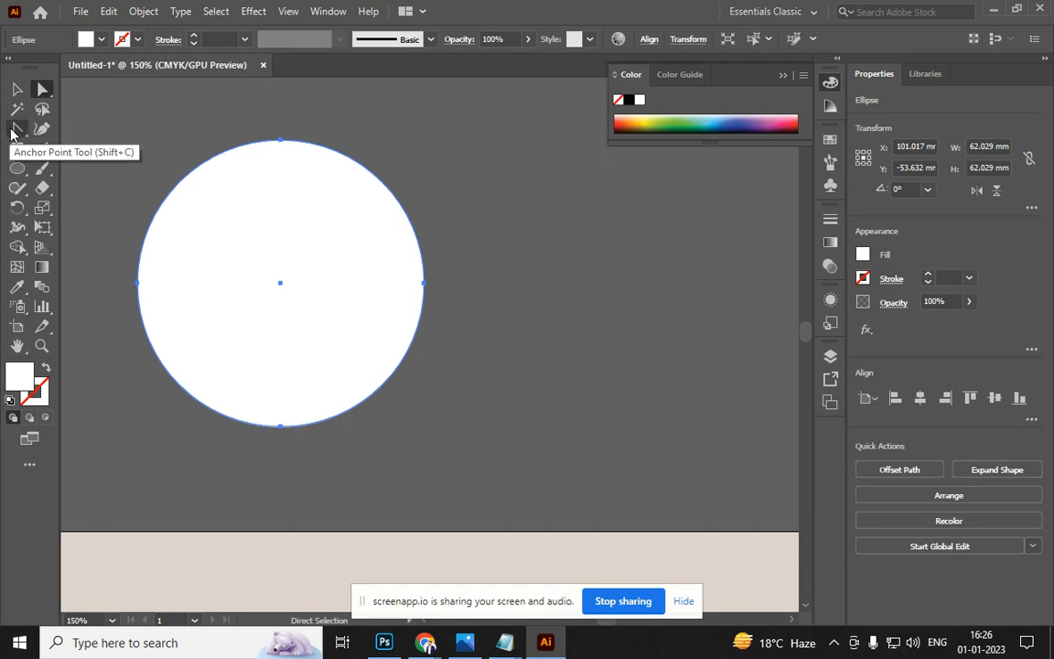
{"action": "key", "text": "v"}
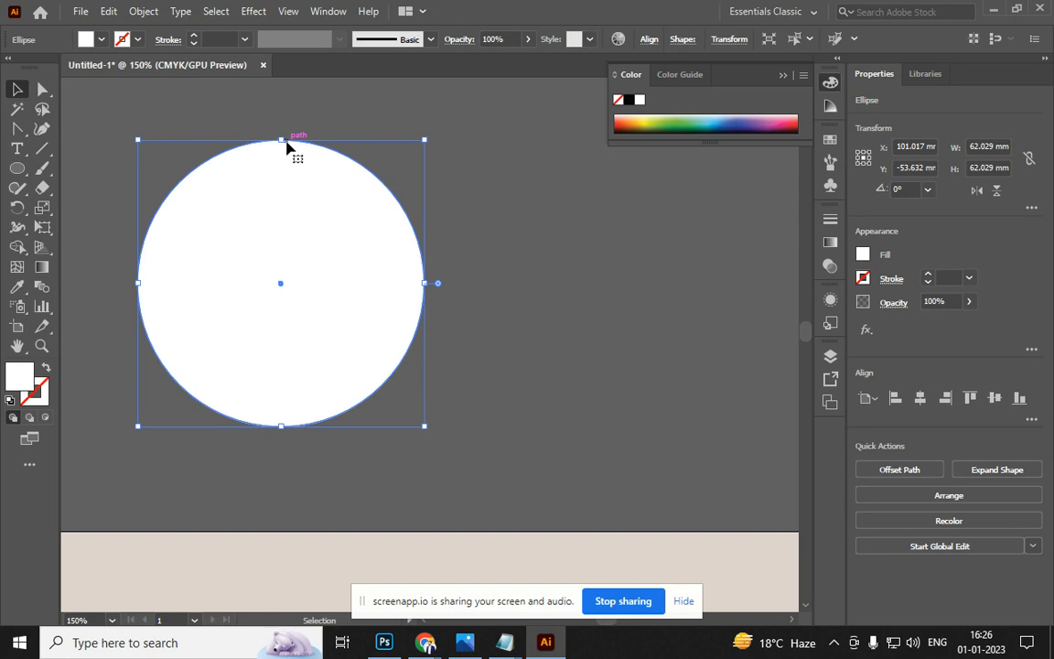
{"action": "key", "text": "shift+c"}
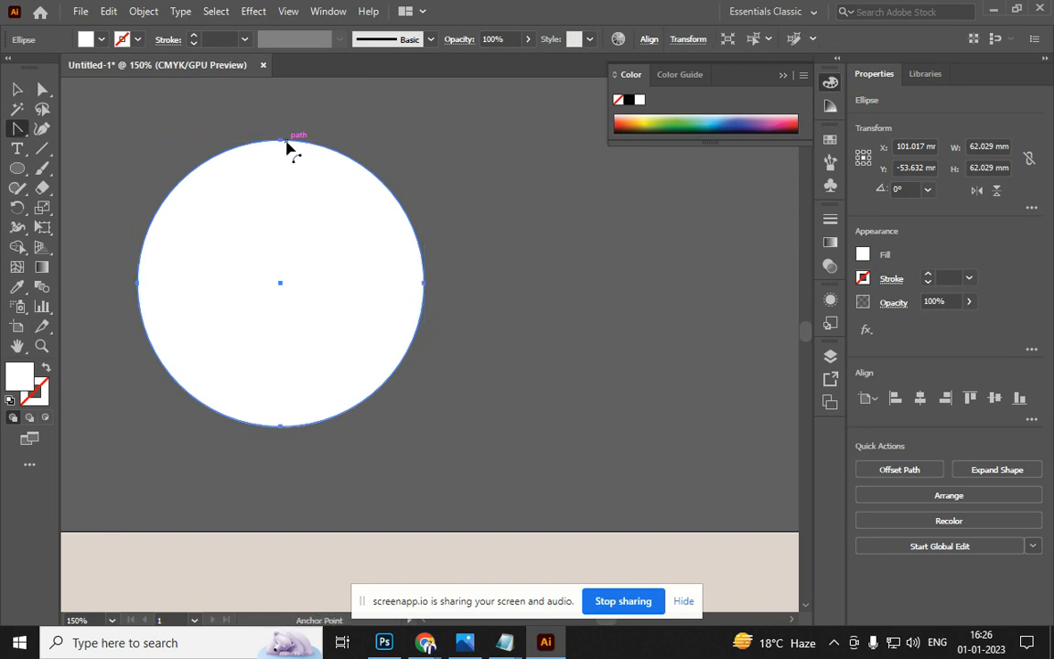
{"action": "left_click", "coordinate": [281, 141]}
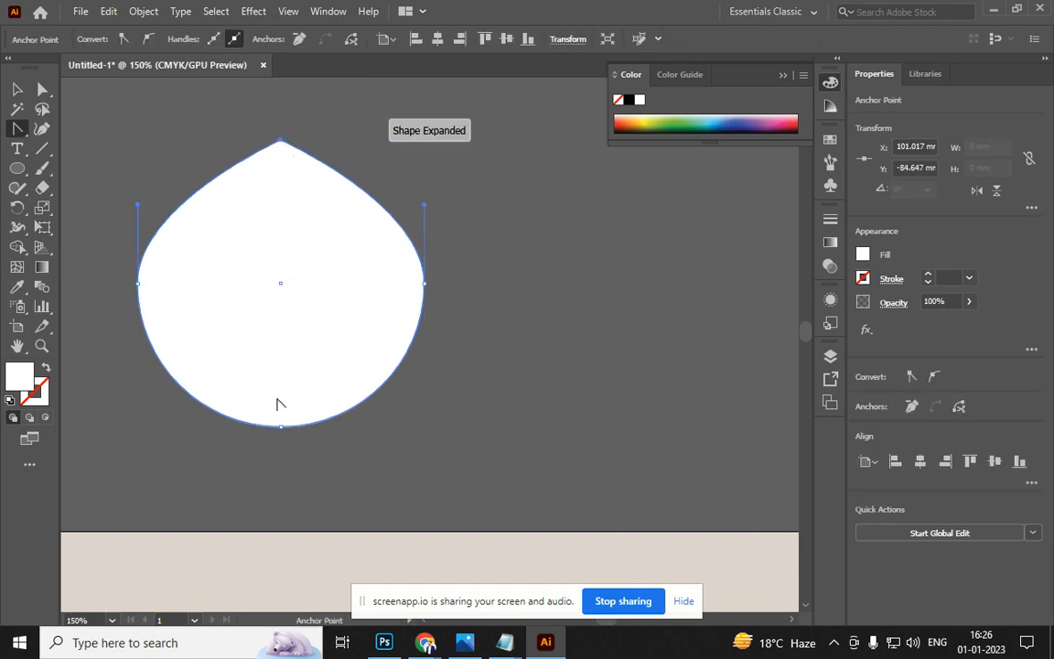
{"action": "left_click", "coordinate": [281, 426]}
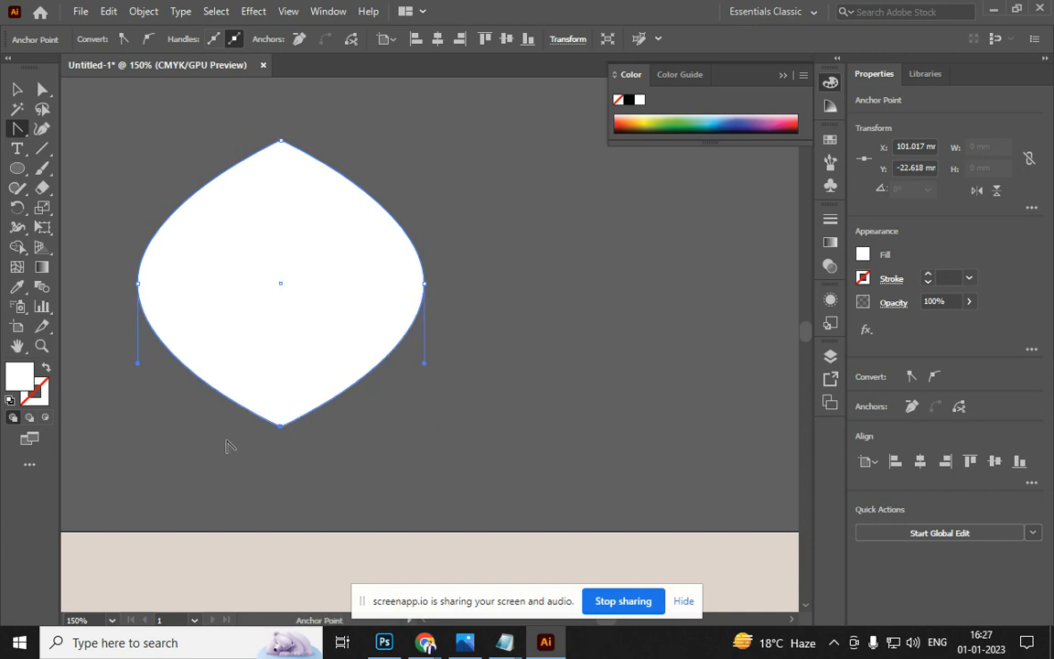
{"action": "left_click", "coordinate": [424, 283]}
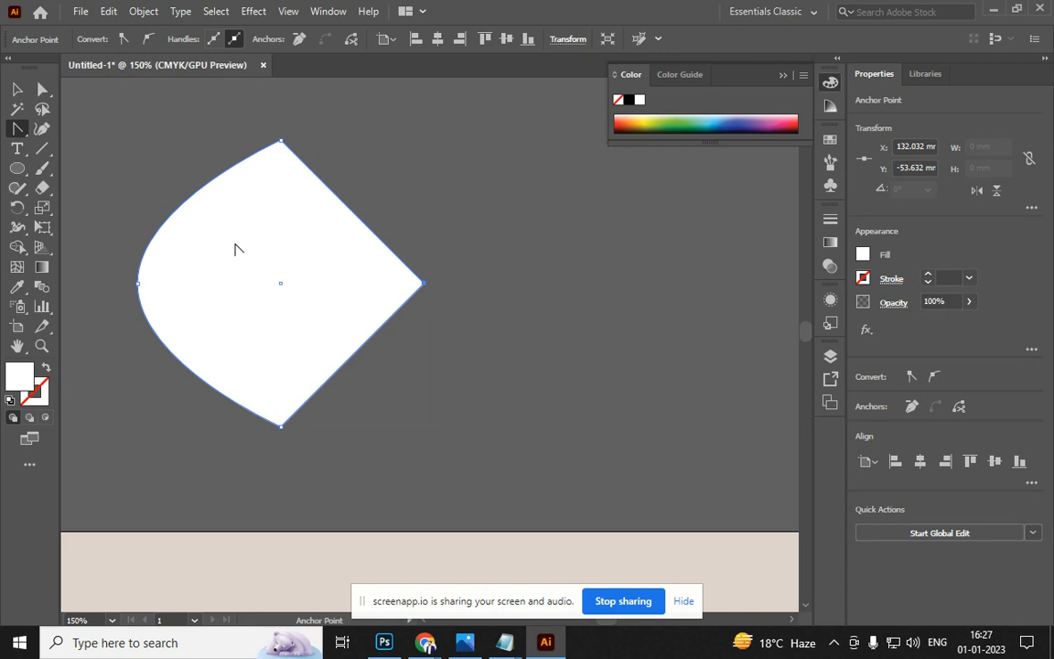
Curve the circle's right edges inward and pull curve handles from its right and left points
{"action": "left_click_drag", "start_coordinate": [341, 207], "coordinate": [302, 240]}
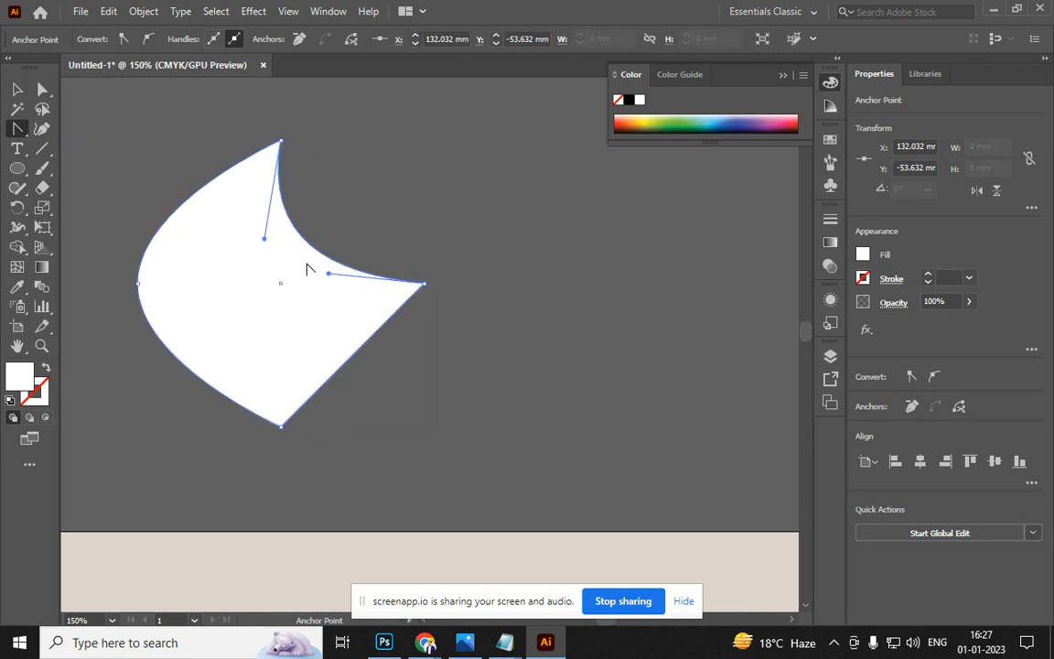
{"action": "left_click_drag", "start_coordinate": [353, 366], "coordinate": [313, 342]}
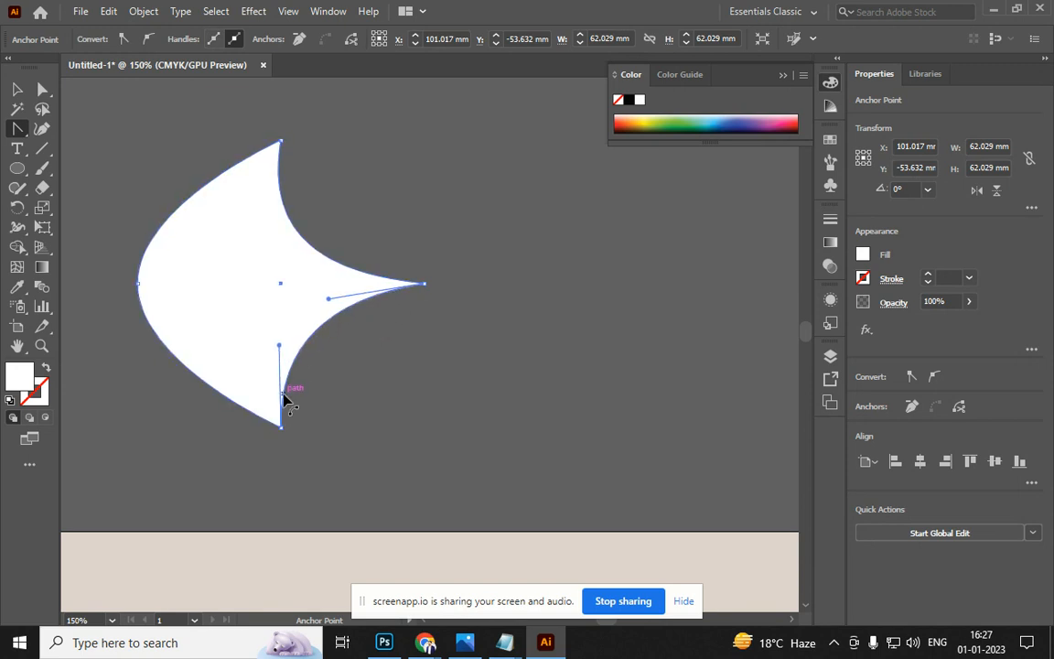
{"action": "left_click_drag", "start_coordinate": [423, 284], "coordinate": [432, 355]}
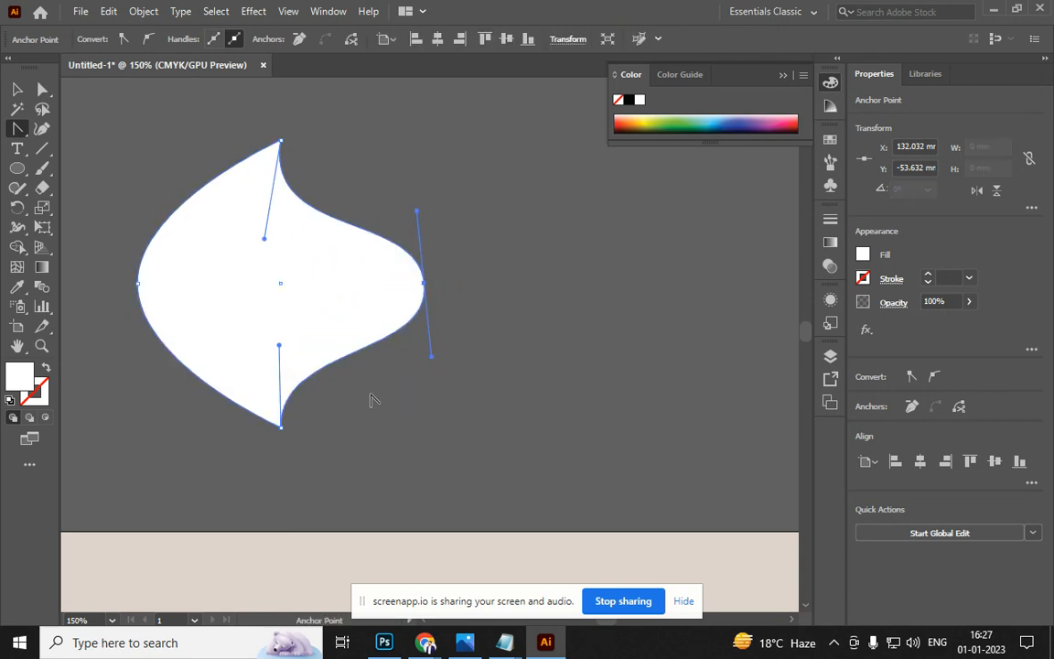
{"action": "left_click_drag", "start_coordinate": [139, 284], "coordinate": [195, 219]}
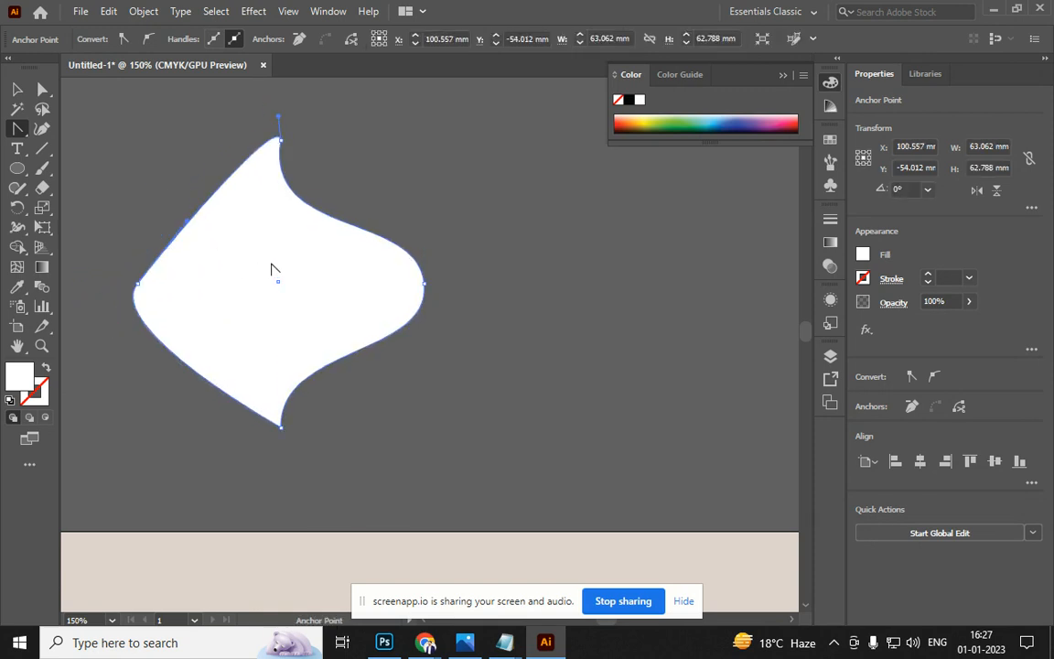
Move the curved practice shape left and delete it
{"action": "scroll", "coordinate": [272, 270], "scroll_direction": "down", "scroll_amount": 2}
{"action": "scroll", "coordinate": [271, 272], "scroll_direction": "down", "scroll_amount": 2}
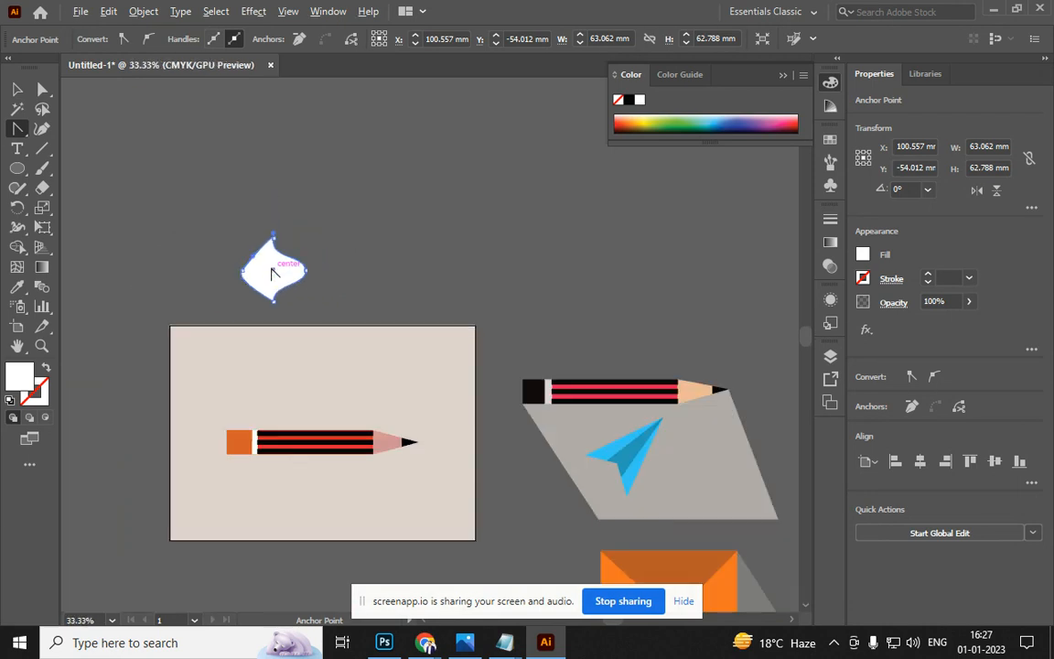
{"action": "left_click", "coordinate": [16, 88]}
{"action": "scroll", "coordinate": [235, 272], "scroll_direction": "up", "scroll_amount": 3}
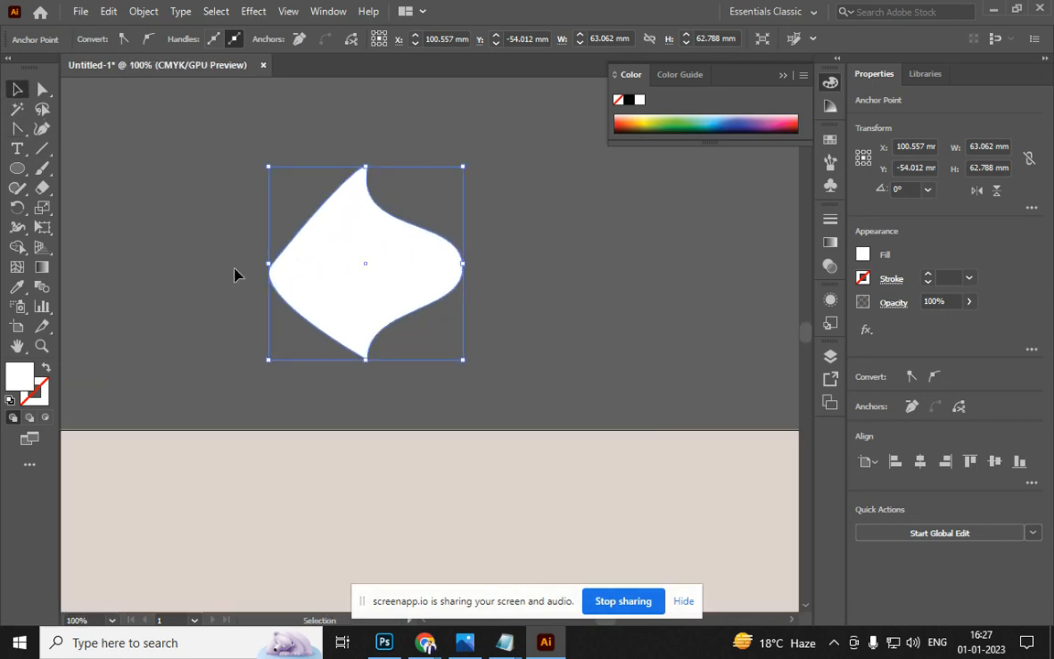
{"action": "left_click_drag", "start_coordinate": [363, 289], "coordinate": [240, 283]}
{"action": "key", "text": "Delete"}
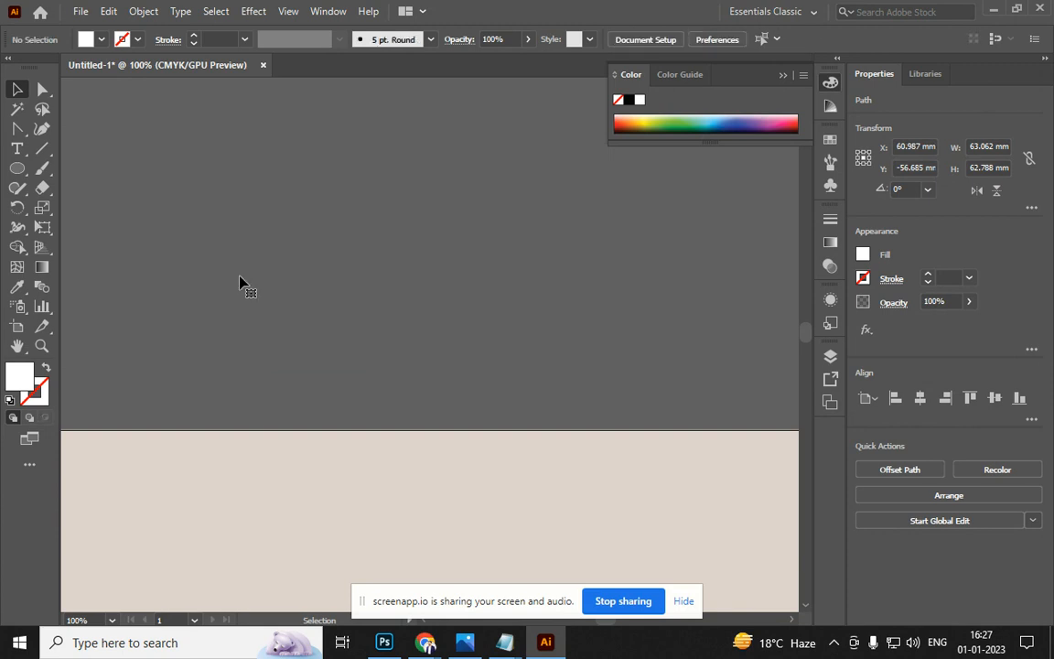
Shift the beige background rectangle and move the small pencil above the large pencil
{"action": "scroll", "coordinate": [417, 315], "scroll_direction": "down", "scroll_amount": 4}
{"action": "scroll", "coordinate": [440, 417], "scroll_direction": "up", "scroll_amount": 1}
{"action": "mouse_move", "coordinate": [451, 457]}
{"action": "left_mouse_down"}
{"action": "mouse_move", "coordinate": [435, 409]}
{"action": "mouse_move", "coordinate": [452, 460]}
{"action": "mouse_move", "coordinate": [332, 367]}
{"action": "mouse_move", "coordinate": [586, 217]}
{"action": "mouse_move", "coordinate": [607, 265]}
{"action": "left_mouse_up"}
{"action": "left_click", "coordinate": [326, 368]}
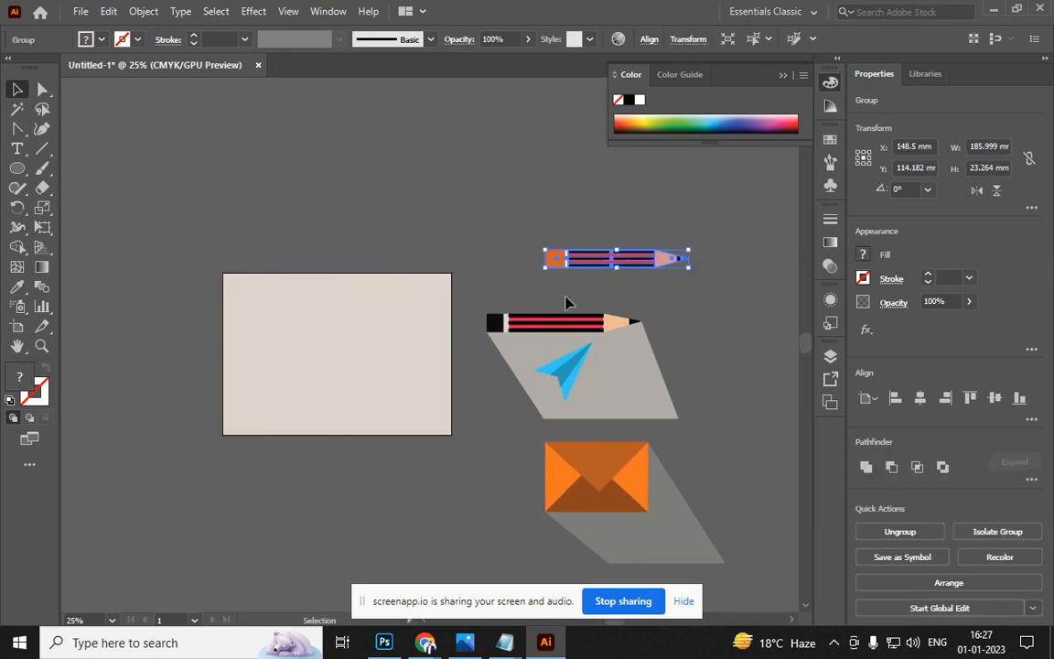
{"action": "left_click", "coordinate": [473, 393]}
{"action": "left_click_drag", "start_coordinate": [470, 393], "coordinate": [454, 318]}
{"action": "scroll", "coordinate": [80, 161], "scroll_direction": "up", "scroll_amount": 1}
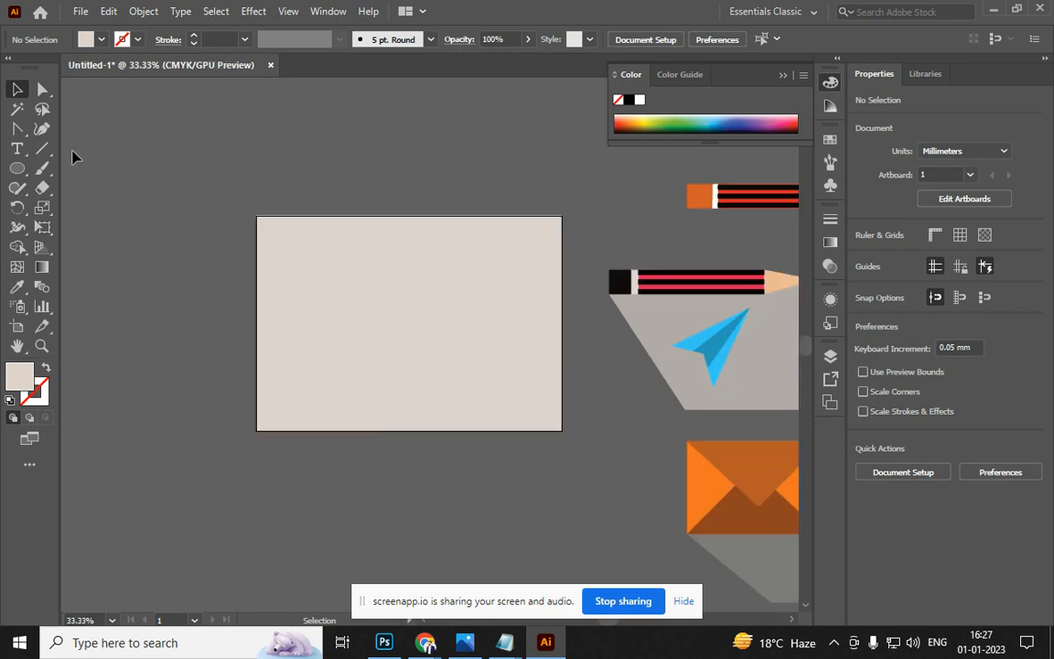
Add copy (Ctrl+C) and paste in front (Ctrl+F) shortcut lines to the Notepad notes
{"action": "key", "text": "alt+Tab"}
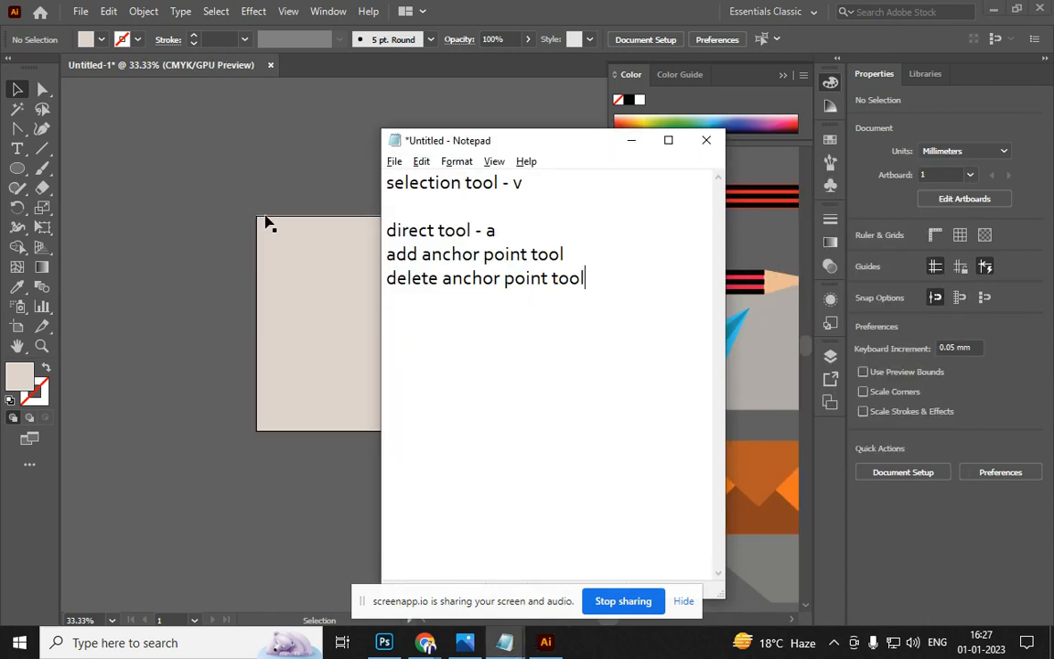
{"action": "key", "text": "ctrl+a"}
{"action": "left_click", "coordinate": [587, 281]}
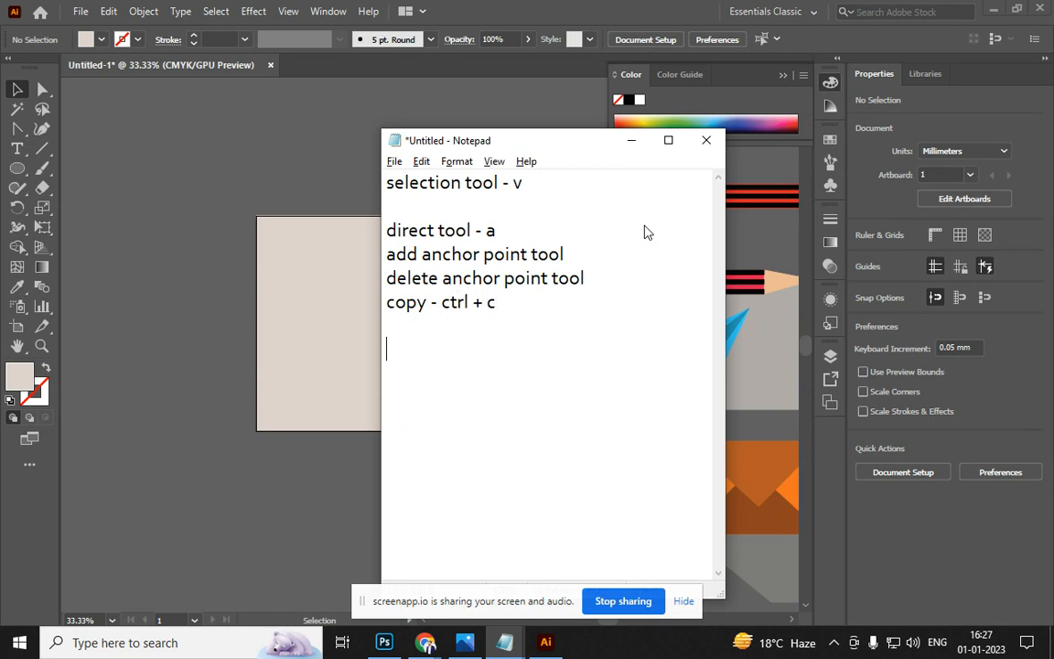
{"action": "type", "text": "trl+f"}
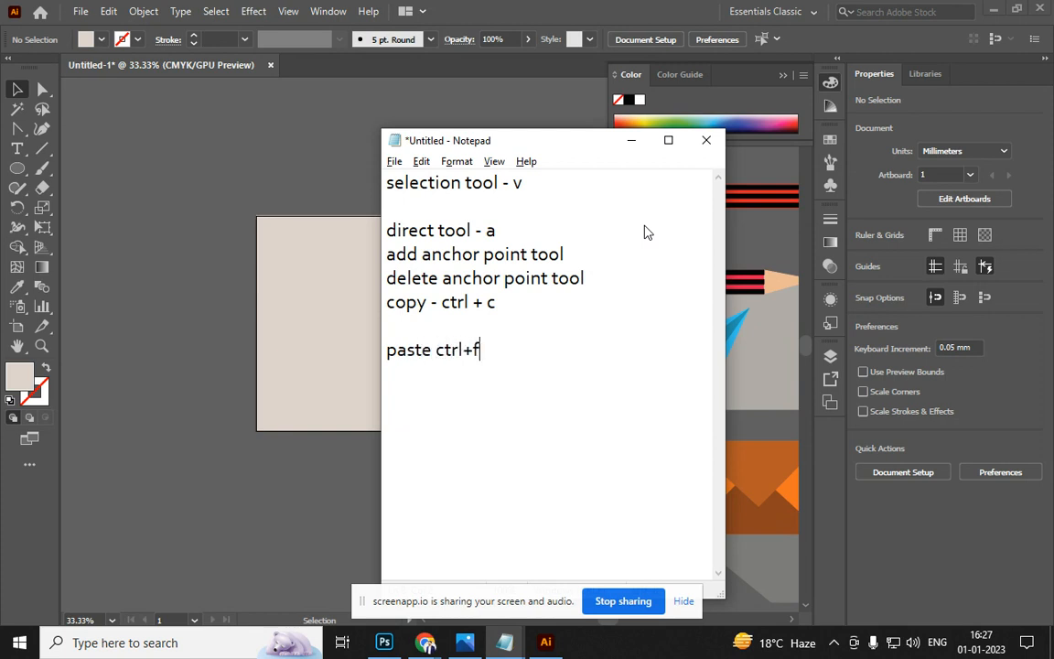
{"action": "key", "text": "alt+Tab"}
Bring the pencil onto the artboard, then try duplicating and moving it, undoing both
{"action": "mouse_move", "coordinate": [683, 295]}
{"action": "left_mouse_down"}
{"action": "mouse_move", "coordinate": [523, 291]}
{"action": "mouse_move", "coordinate": [411, 366]}
{"action": "mouse_move", "coordinate": [430, 527]}
{"action": "left_mouse_up"}
{"action": "mouse_move", "coordinate": [702, 198]}
{"action": "left_mouse_down"}
{"action": "mouse_move", "coordinate": [491, 269]}
{"action": "mouse_move", "coordinate": [340, 296]}
{"action": "left_mouse_up"}
{"action": "scroll", "coordinate": [348, 295], "scroll_direction": "up", "scroll_amount": 1}
{"action": "key", "text": "ctrl"}
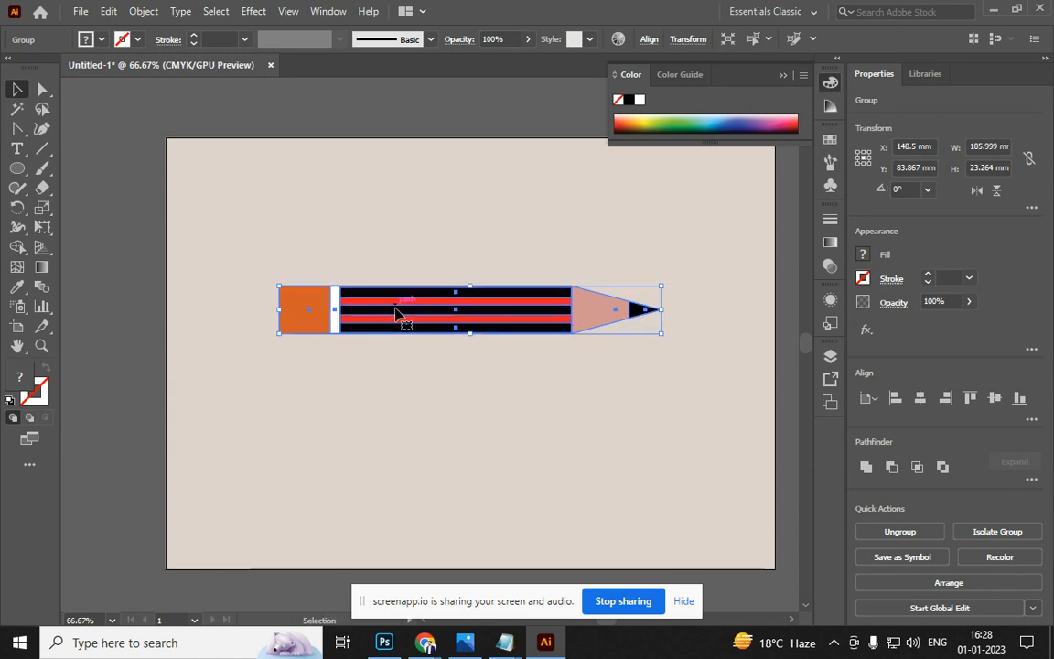
{"action": "mouse_move", "coordinate": [396, 313]}
{"action": "left_mouse_down", "text": "alt"}
{"action": "mouse_move", "coordinate": [436, 301]}
{"action": "mouse_move", "coordinate": [405, 261]}
{"action": "left_mouse_up", "text": "alt"}
{"action": "key", "text": "ctrl"}
{"action": "key", "text": "ctrl+z"}
{"action": "left_click_drag", "start_coordinate": [383, 328], "coordinate": [408, 200]}
{"action": "key", "text": "ctrl+z"}
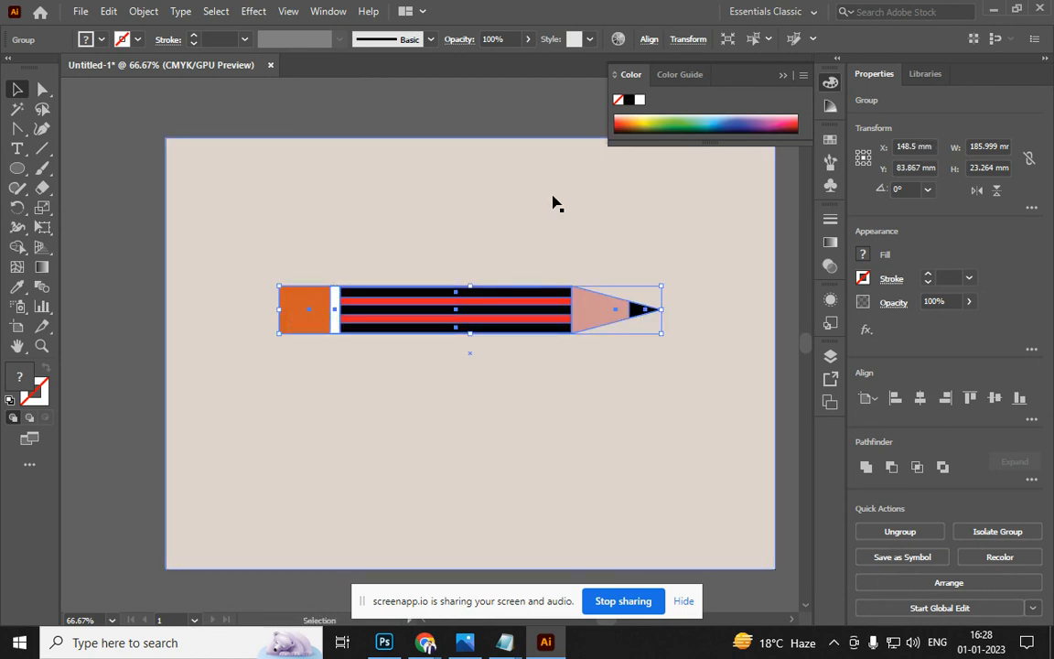
{"action": "key", "text": "ctrl"}
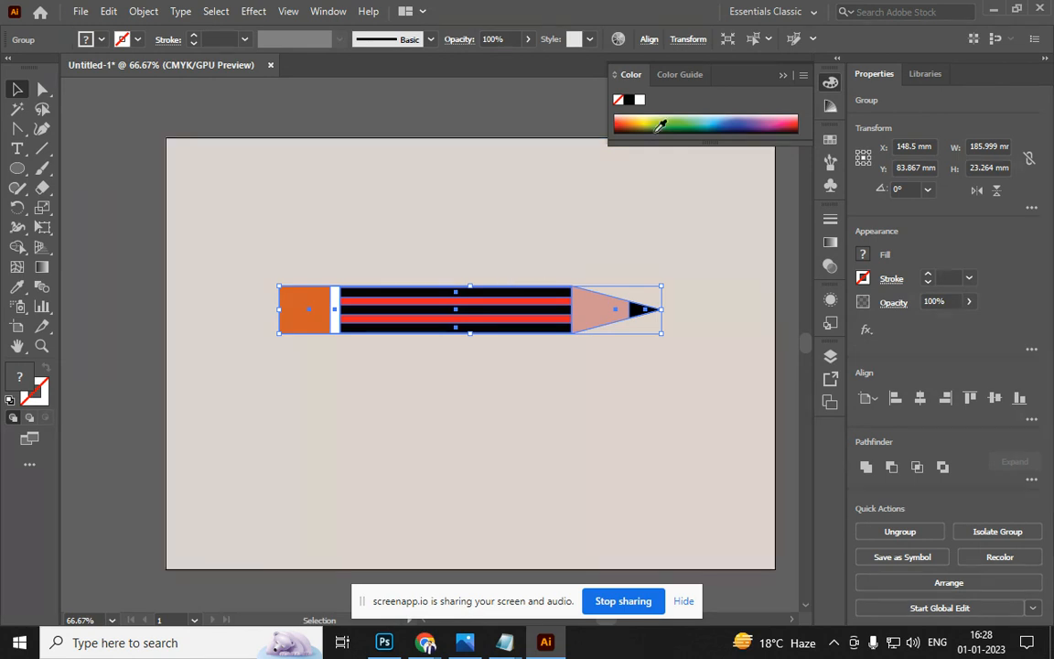
Fill the pencil copy black and nudge it down three times as a shadow
{"action": "left_click", "coordinate": [629, 101]}
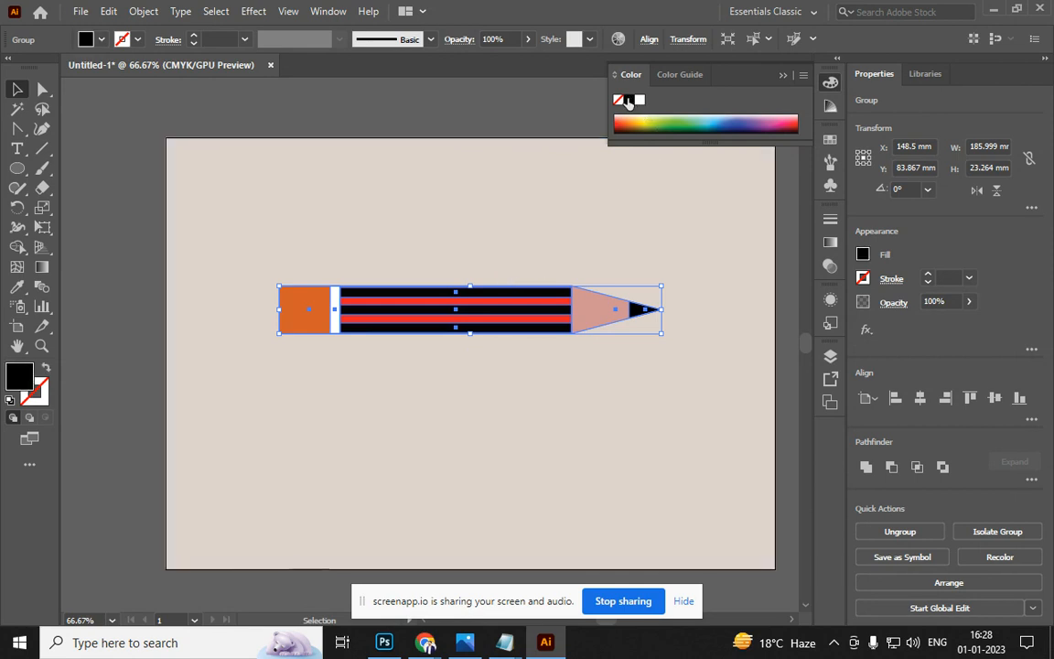
{"action": "key", "text": "Down"}
{"action": "key", "text": "Down"}
{"action": "key", "text": "Down"}
{"action": "key", "text": "Down"}
{"action": "key", "text": "Down"}
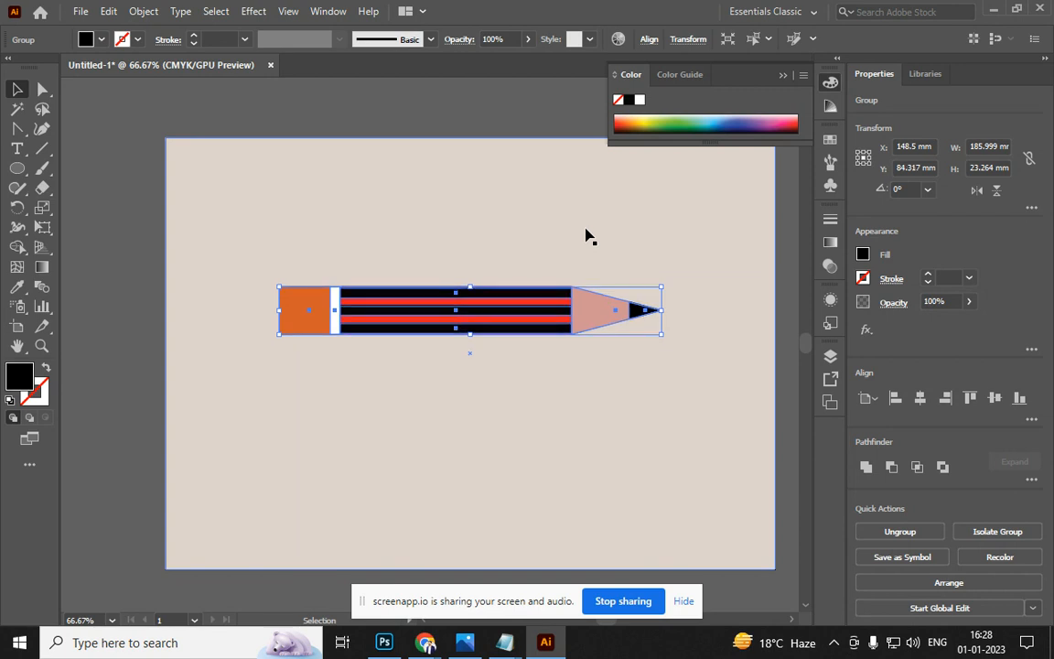
{"action": "key", "text": "Down"}
{"action": "key", "text": "Down"}
{"action": "key", "text": "Down"}
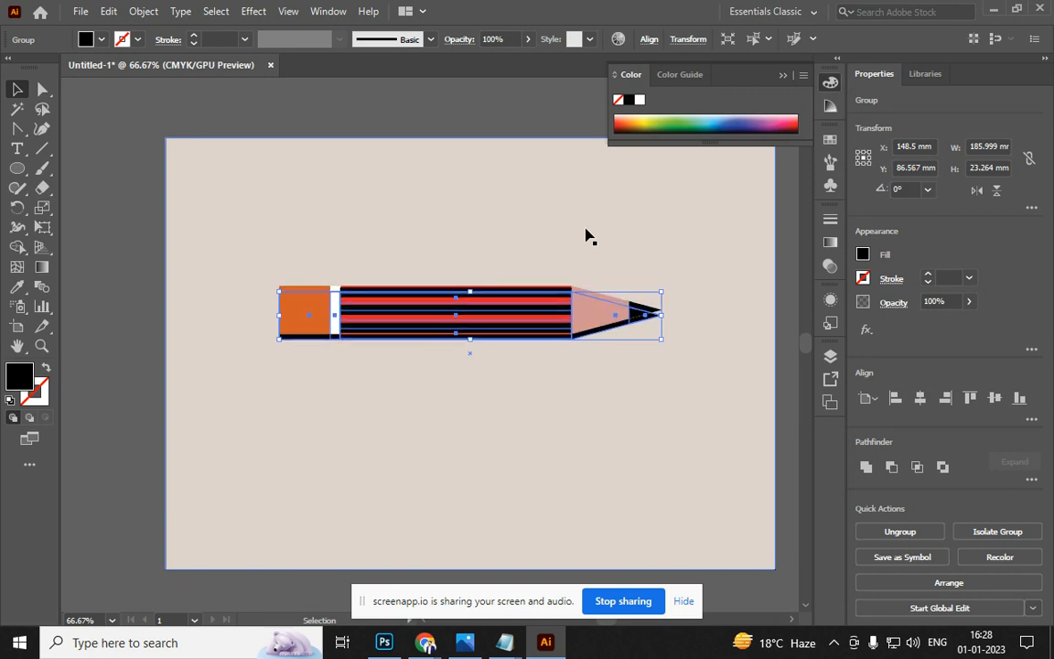
{"action": "key", "text": "Down"}
{"action": "key", "text": "Down"}
{"action": "key", "text": "Down"}
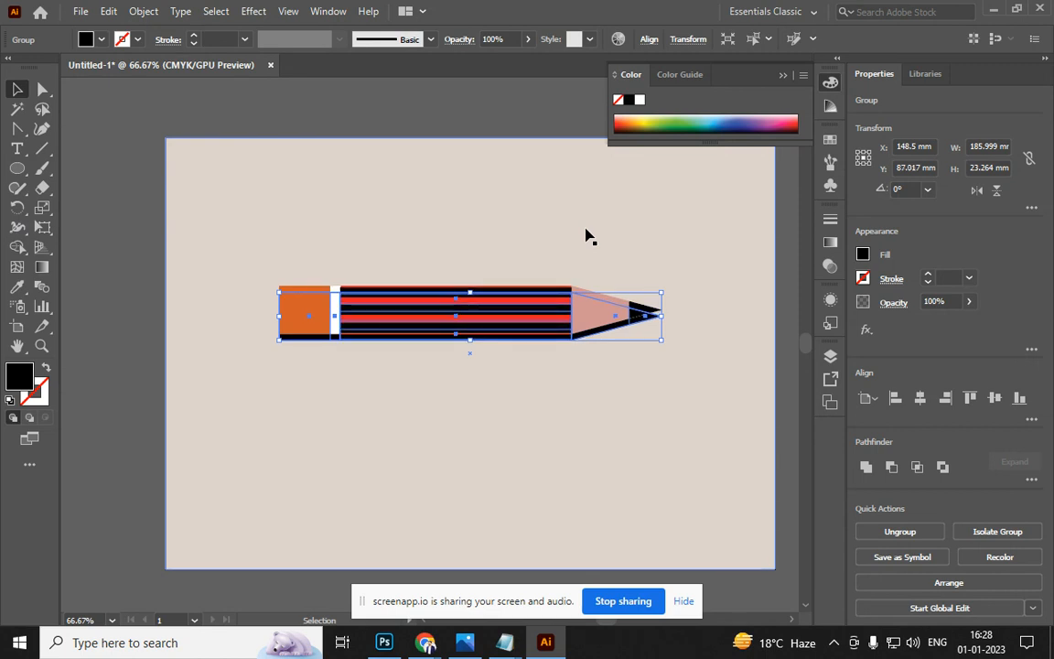
{"action": "left_click", "coordinate": [528, 99]}
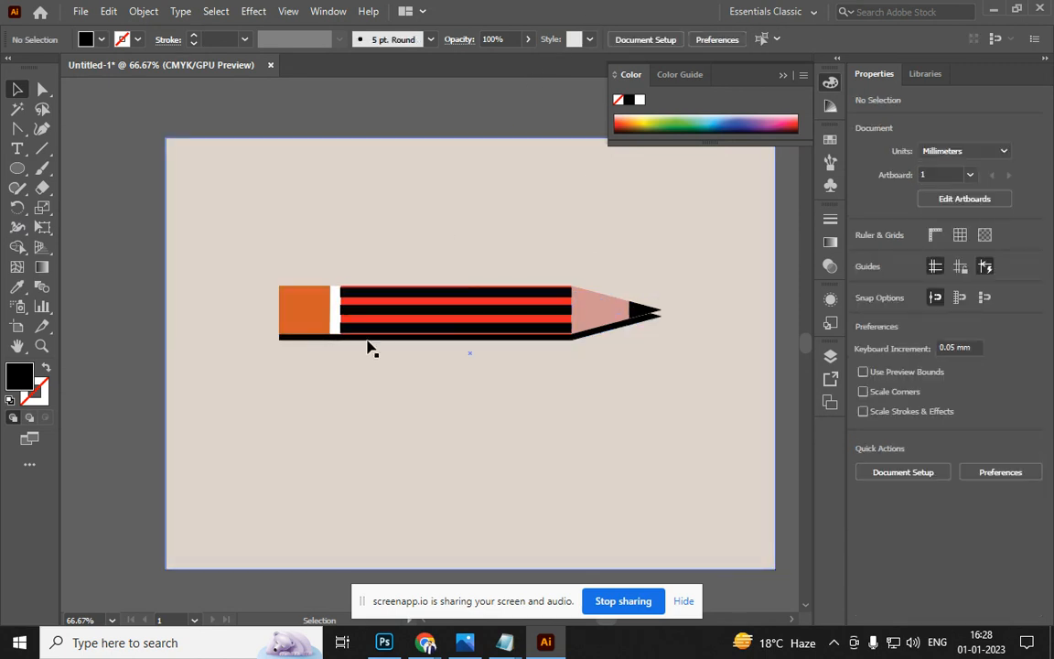
Lift the pencil group off its shadow and drop it back, checking with undo and redo
{"action": "left_click_drag", "start_coordinate": [384, 335], "coordinate": [389, 240]}
{"action": "left_click_drag", "start_coordinate": [467, 228], "coordinate": [467, 307]}
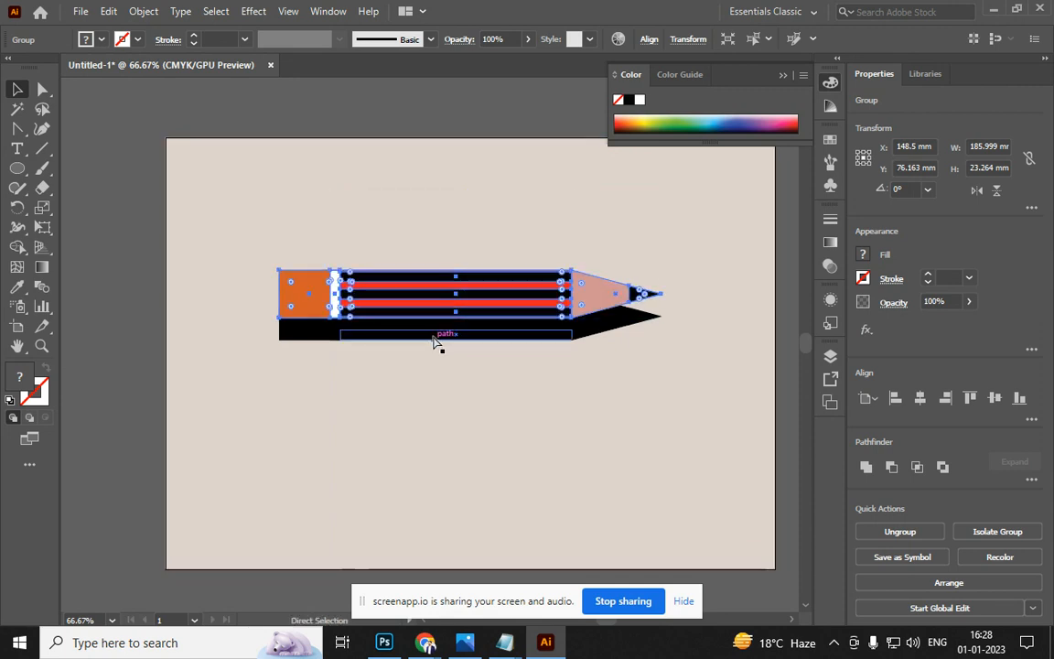
{"action": "key", "text": "ctrl+z"}
{"action": "key", "text": "ctrl+shift+z"}
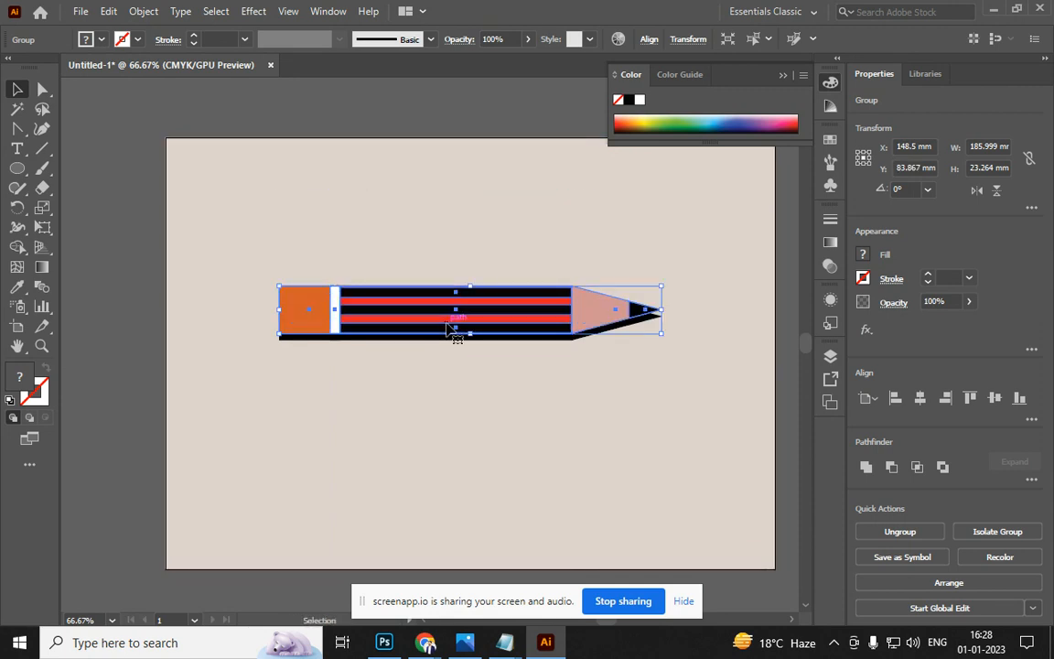
{"action": "key", "text": "alt+Tab"}
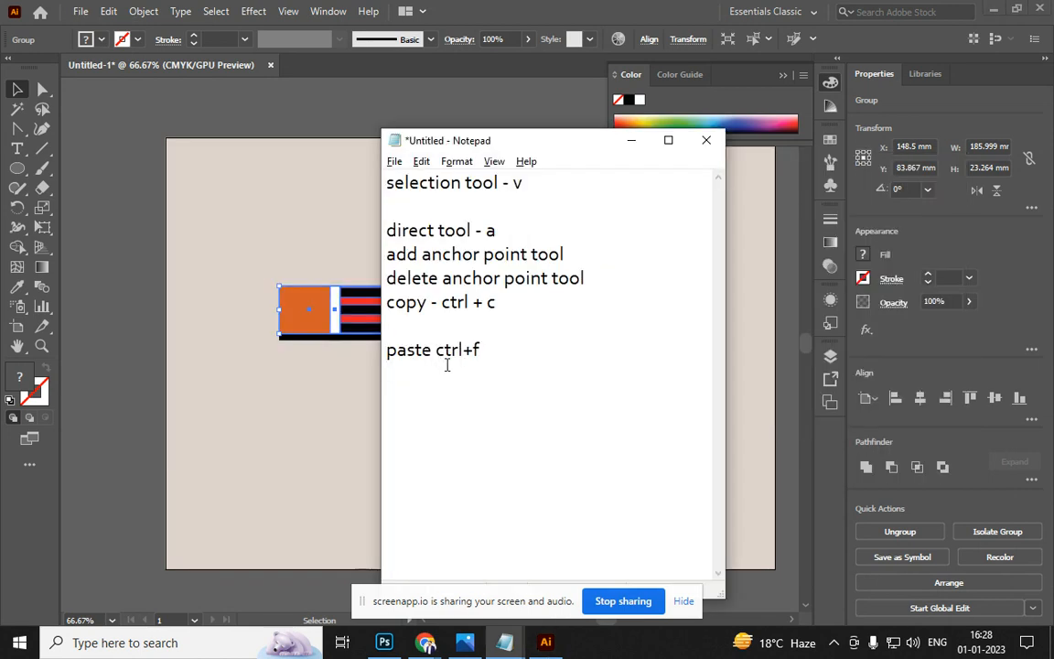
Add a 'ctrl+b - paste in back' line to the shortcut notes
{"action": "key", "text": "Return"}
{"action": "type", "text": "ctrl+b - pas"}
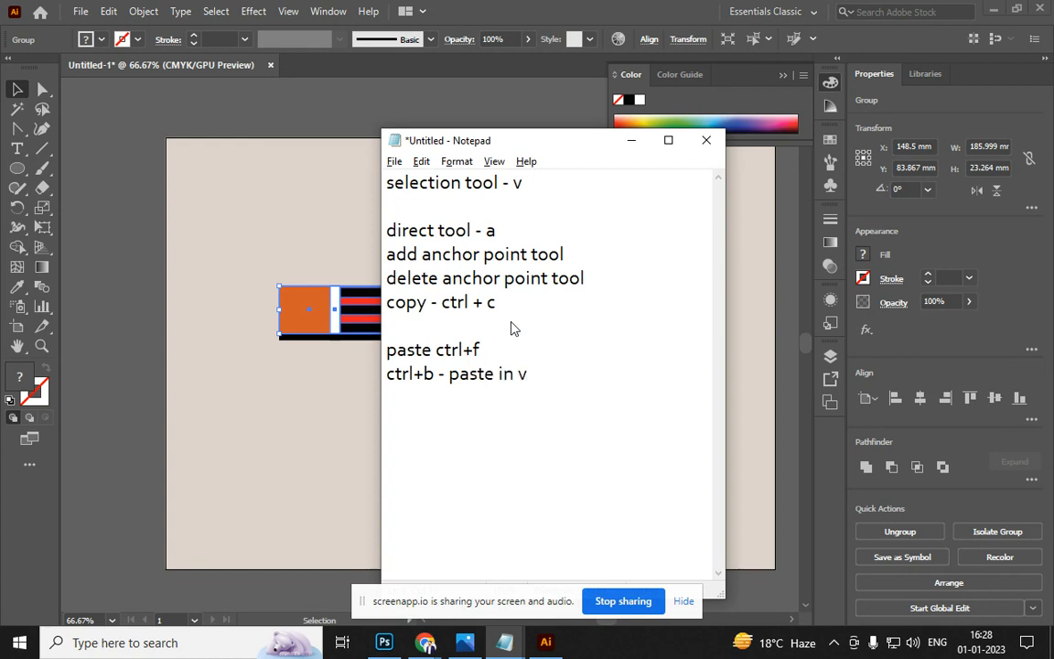
{"action": "type", "text": "te in back"}
{"action": "key", "text": "alt+Tab"}
Lift the pencil to reveal its black copy, undo, then move a pencil away and delete it
{"action": "left_click", "coordinate": [370, 101]}
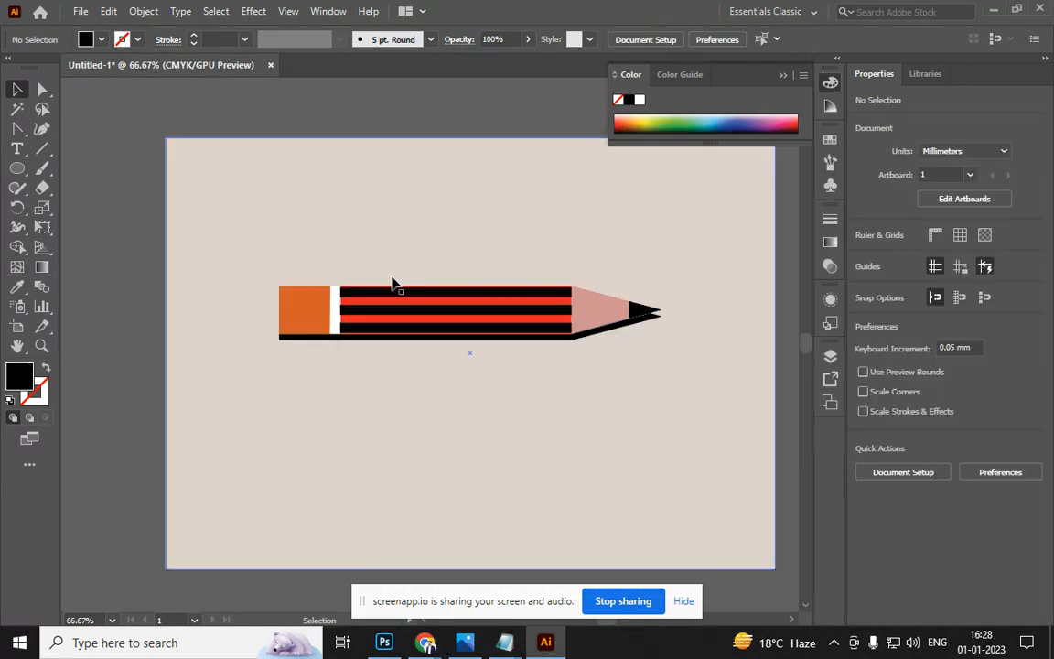
{"action": "left_click", "coordinate": [393, 319]}
{"action": "left_click_drag", "start_coordinate": [393, 319], "coordinate": [389, 263]}
{"action": "key", "text": "ctrl+z"}
{"action": "key", "text": "a"}
{"action": "key", "text": "v"}
{"action": "left_click_drag", "start_coordinate": [392, 284], "coordinate": [351, 318]}
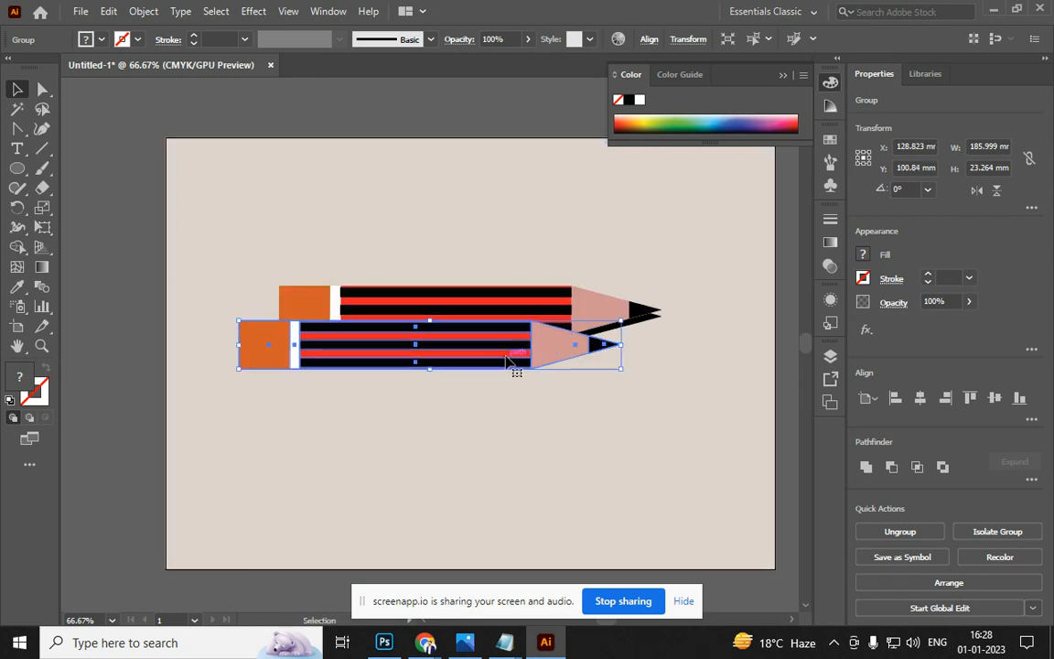
{"action": "mouse_move", "coordinate": [511, 367]}
{"action": "left_mouse_down"}
{"action": "mouse_move", "coordinate": [508, 393]}
{"action": "mouse_move", "coordinate": [533, 436]}
{"action": "left_mouse_up"}
{"action": "key", "text": "Delete"}
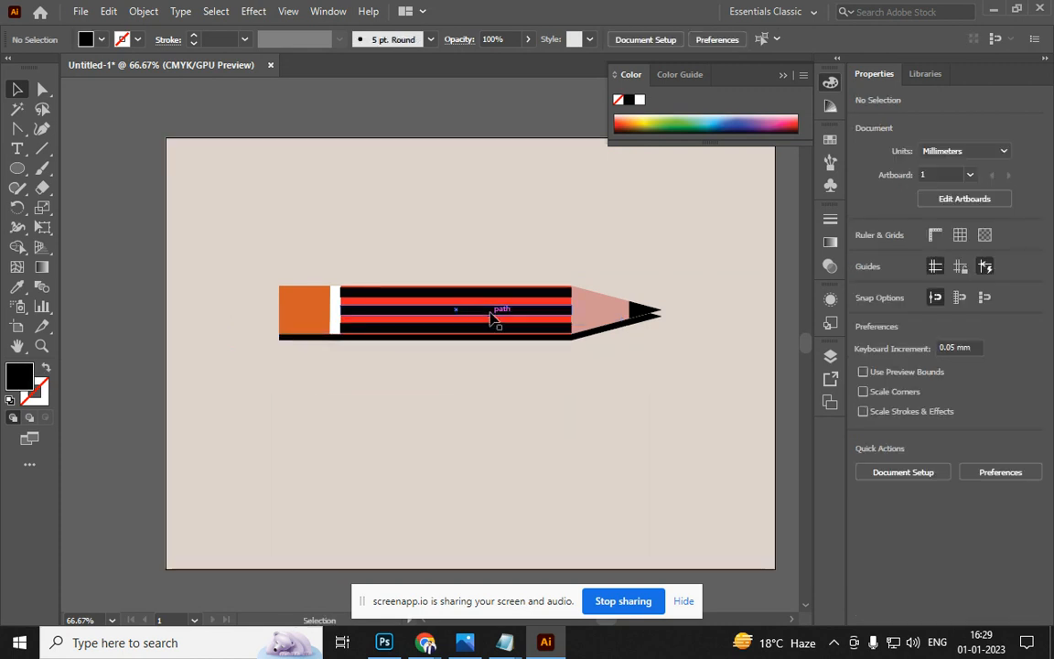
Try duplicating the pencil group by dragging and with Ctrl+D, removing each copy
{"action": "left_click", "coordinate": [490, 317]}
{"action": "key", "text": "a"}
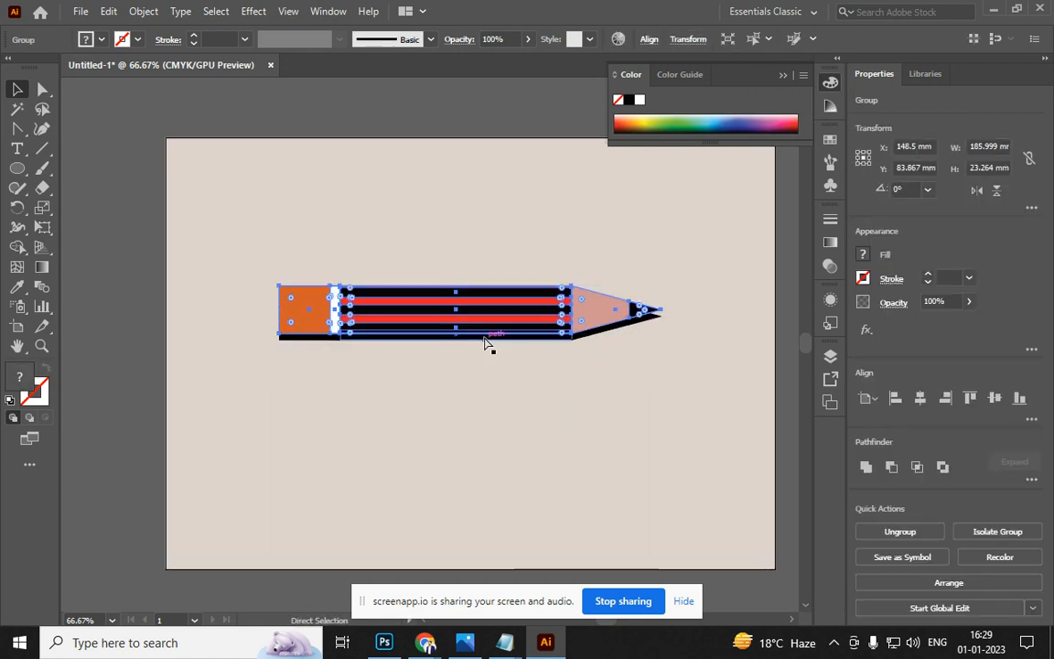
{"action": "left_click", "coordinate": [486, 340], "text": "shift"}
{"action": "key", "text": "v"}
{"action": "mouse_move", "coordinate": [485, 343]}
{"action": "left_mouse_down"}
{"action": "mouse_move", "coordinate": [497, 273]}
{"action": "mouse_move", "coordinate": [476, 266]}
{"action": "left_mouse_up"}
{"action": "key", "text": "ctrl+z"}
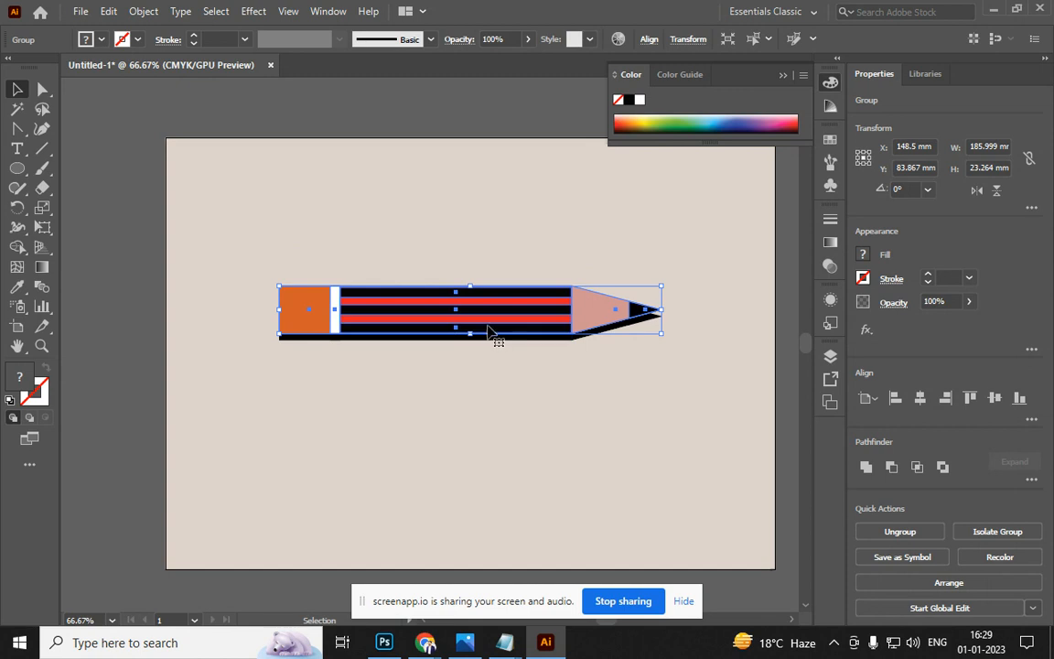
{"action": "key", "text": "ctrl+d"}
{"action": "key", "text": "ctrl+d"}
{"action": "key", "text": "ctrl+d"}
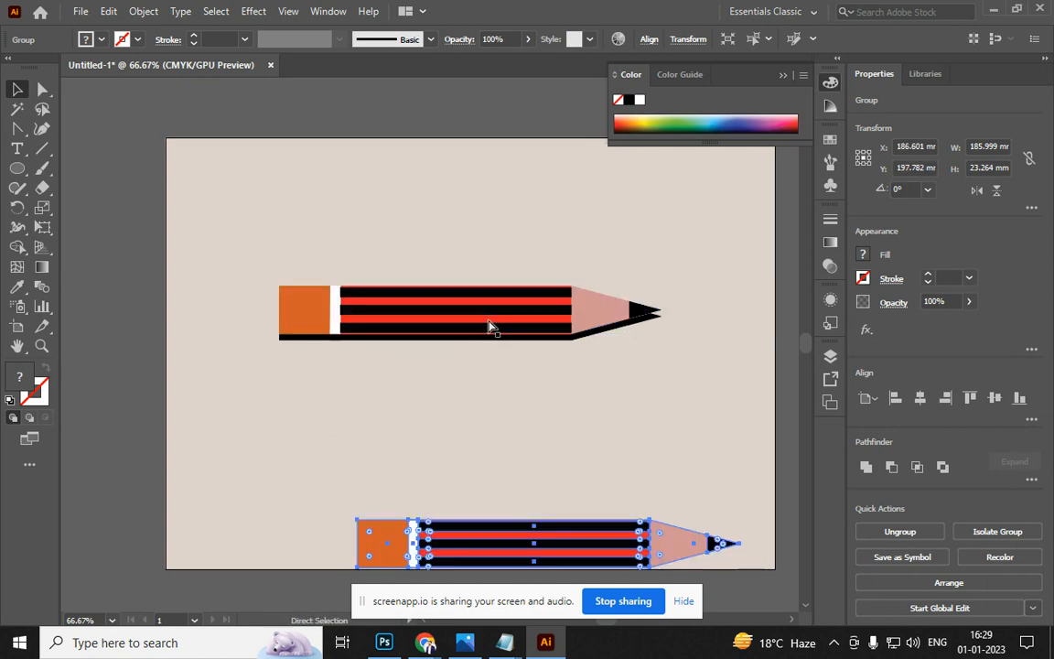
{"action": "key", "text": "Delete"}
Move the pencil group and its black shadow up to the artboard's top edge
{"action": "left_click", "coordinate": [490, 327]}
{"action": "mouse_move", "coordinate": [489, 327]}
{"action": "left_mouse_down"}
{"action": "mouse_move", "coordinate": [513, 402]}
{"action": "mouse_move", "coordinate": [529, 418]}
{"action": "mouse_move", "coordinate": [536, 412]}
{"action": "mouse_move", "coordinate": [527, 412]}
{"action": "left_mouse_up"}
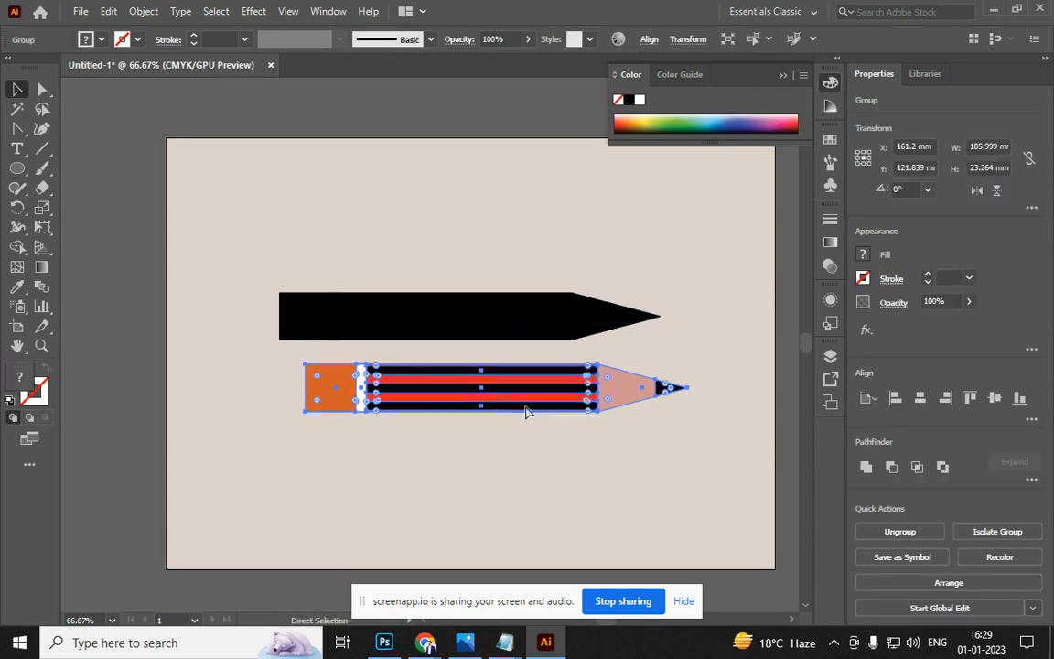
{"action": "key", "text": "ctrl+z"}
{"action": "key", "text": "ctrl+shift+z"}
{"action": "key", "text": "ctrl+z"}
{"action": "key", "text": "ctrl+z"}
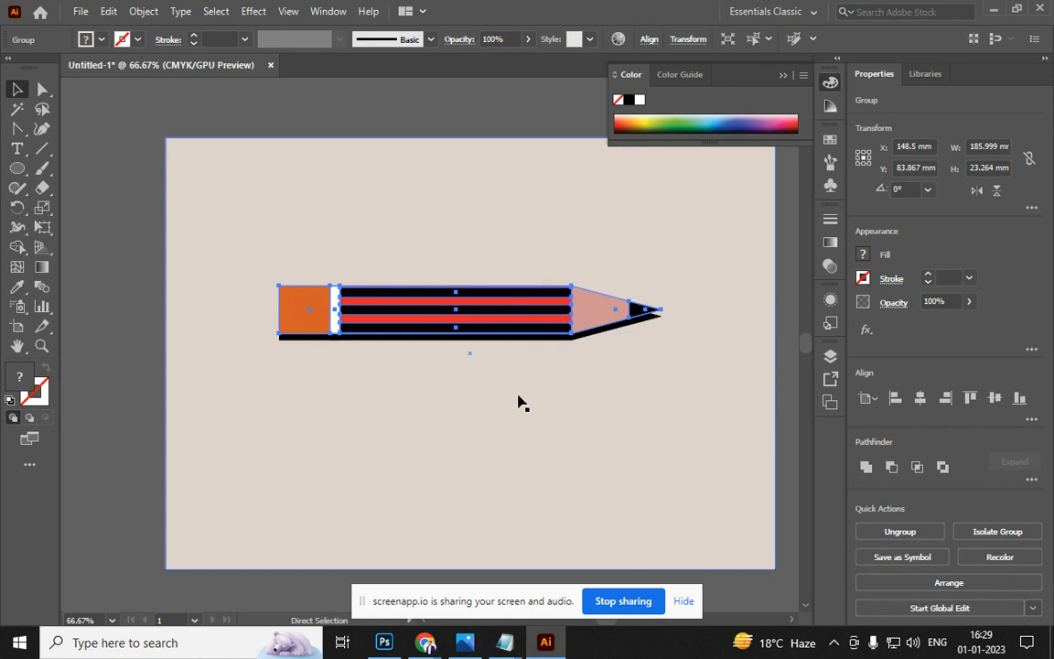
{"action": "left_click_drag", "start_coordinate": [489, 337], "coordinate": [393, 126]}
{"action": "mouse_move", "coordinate": [389, 304]}
{"action": "left_mouse_down"}
{"action": "mouse_move", "coordinate": [230, 133]}
{"action": "mouse_move", "coordinate": [223, 95]}
{"action": "left_mouse_up"}
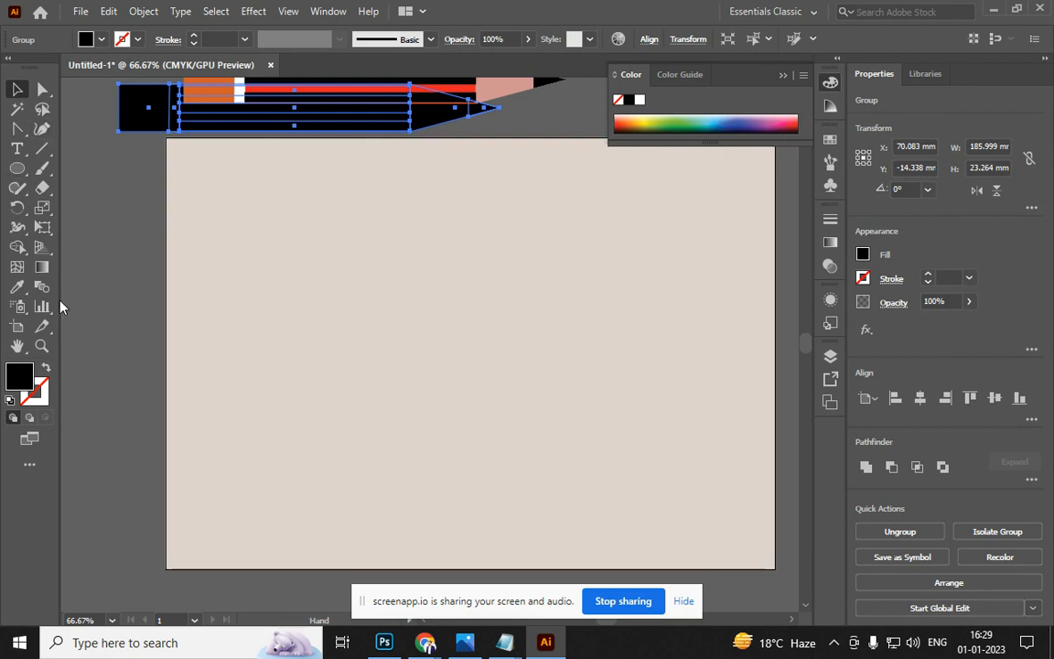
Remove the extra blank line after the paste-in-back note in Notepad
{"action": "key", "text": "alt+Tab"}
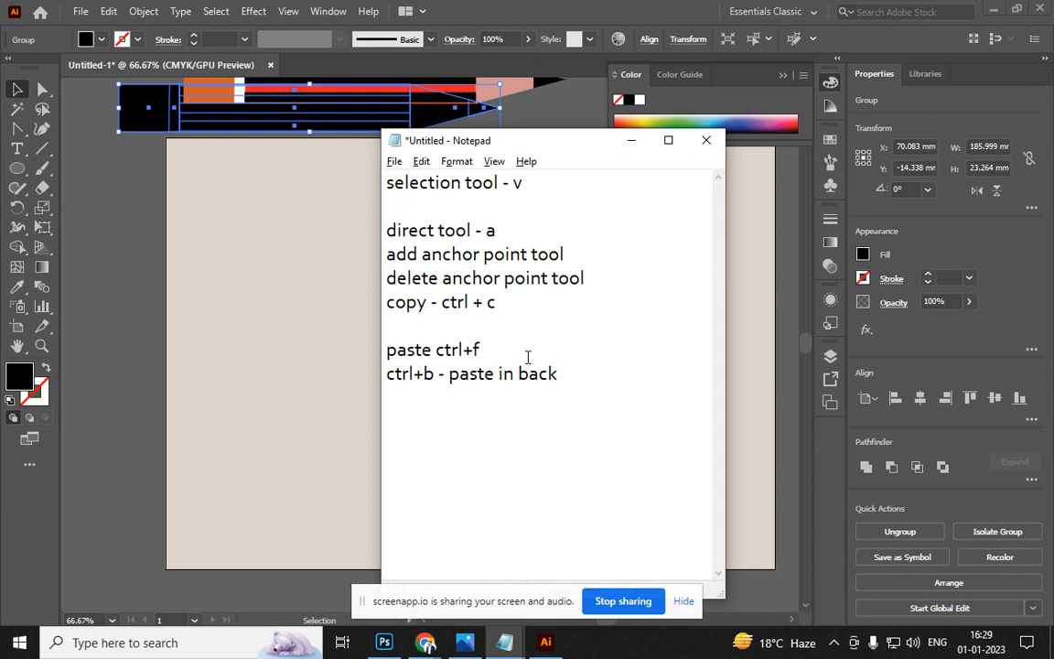
{"action": "key", "text": "Return"}
{"action": "key", "text": "Return"}
{"action": "key", "text": "BackSpace"}
{"action": "key", "text": "alt+Tab"}
Choose the Pen Tool from the toolbar's path-drawing flyout
{"action": "scroll", "coordinate": [400, 317], "scroll_direction": "down", "scroll_amount": 2}
{"action": "scroll", "coordinate": [400, 317], "scroll_direction": "up", "scroll_amount": 2}
{"action": "left_click", "coordinate": [12, 133]}
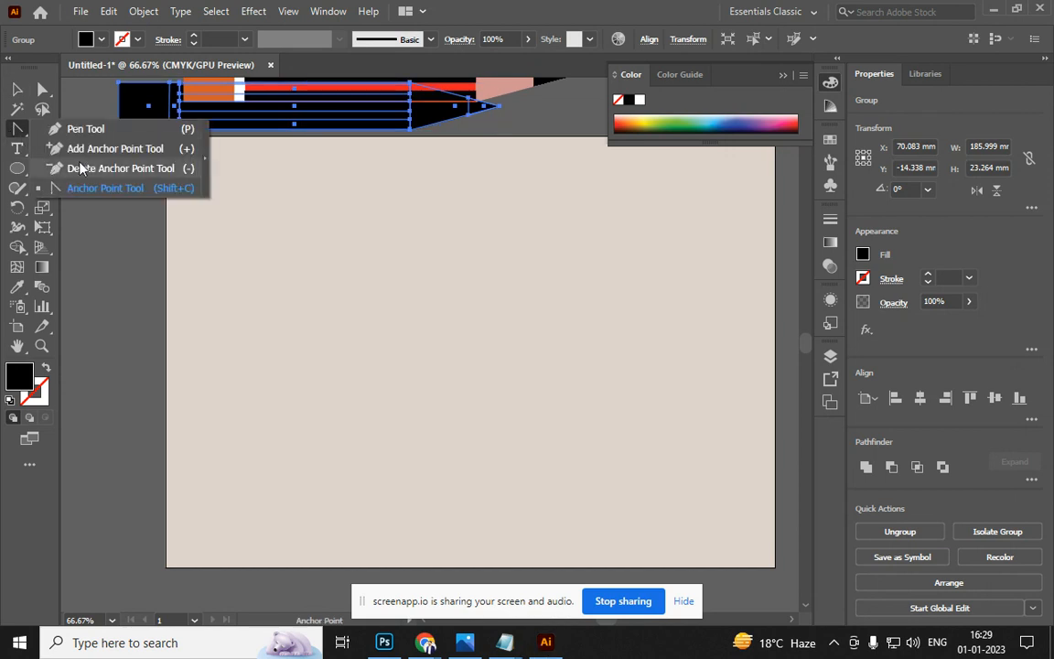
{"action": "left_click", "coordinate": [103, 133]}
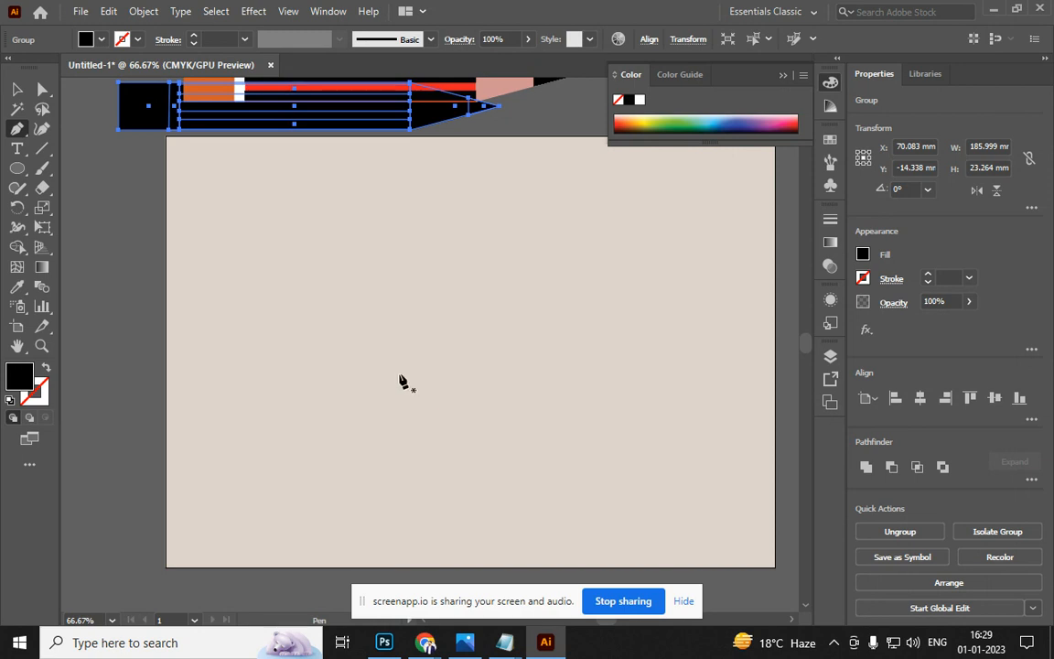
Pen a closed wave from the right edge through a curved middle point, left edge and bottom corners
{"action": "mouse_move", "coordinate": [384, 356]}
{"action": "left_mouse_down"}
{"action": "mouse_move", "coordinate": [259, 217]}
{"action": "mouse_move", "coordinate": [326, 303]}
{"action": "left_mouse_up"}
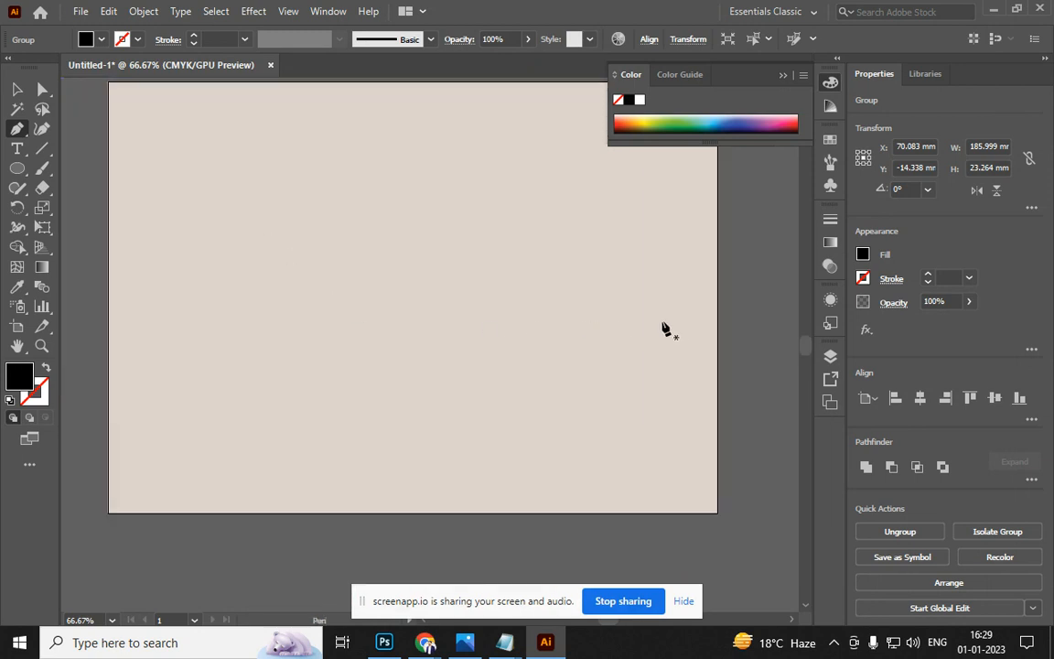
{"action": "left_click", "coordinate": [717, 270]}
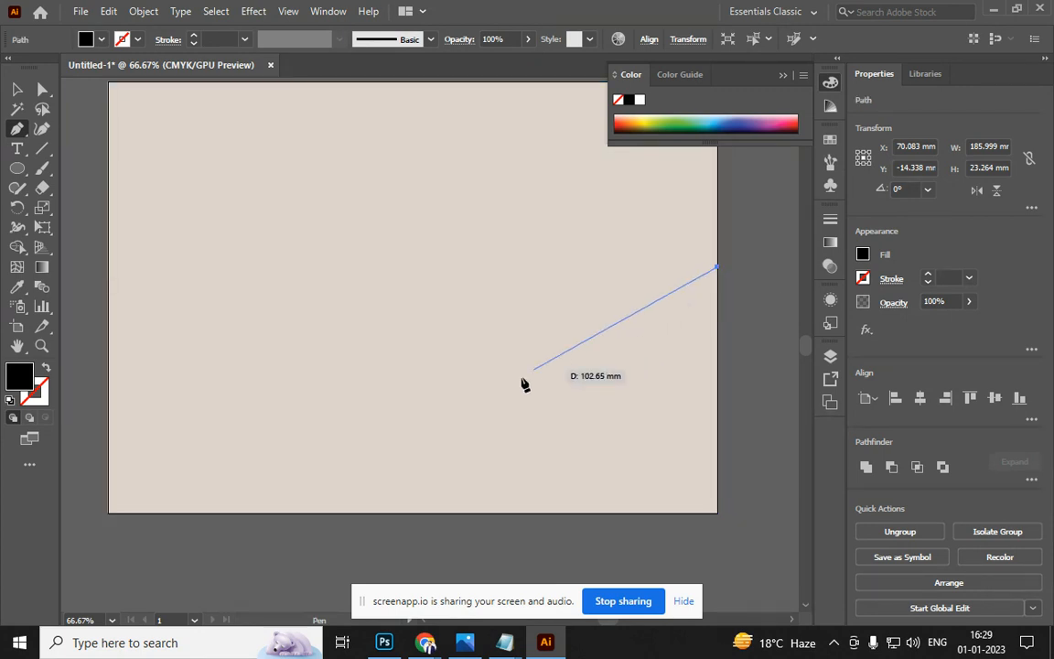
{"action": "left_click_drag", "start_coordinate": [413, 414], "coordinate": [203, 325]}
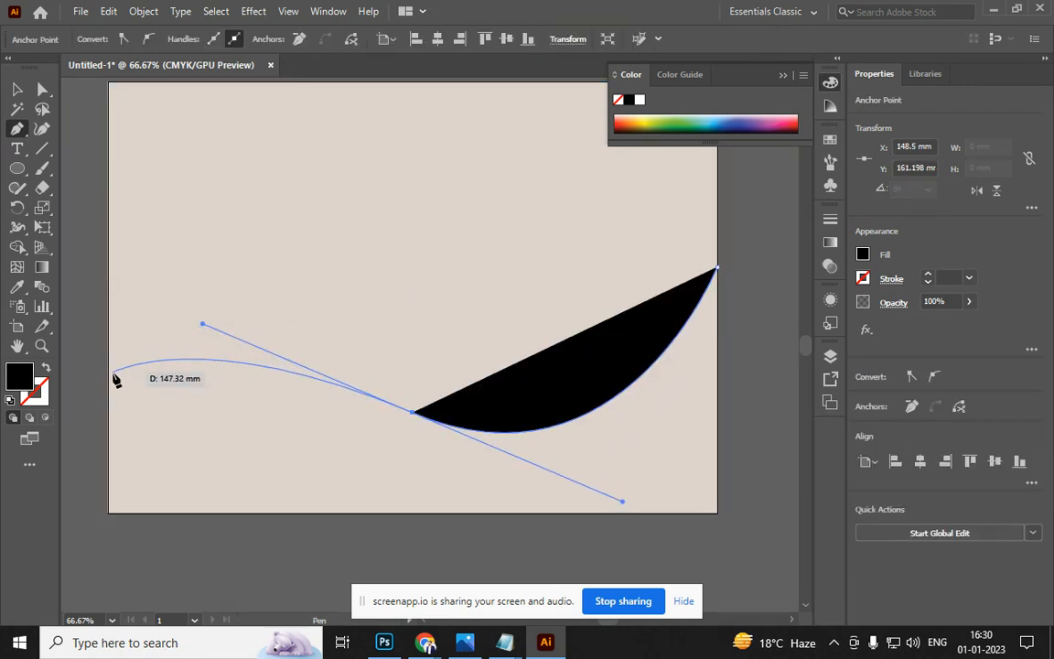
{"action": "left_click", "coordinate": [108, 384]}
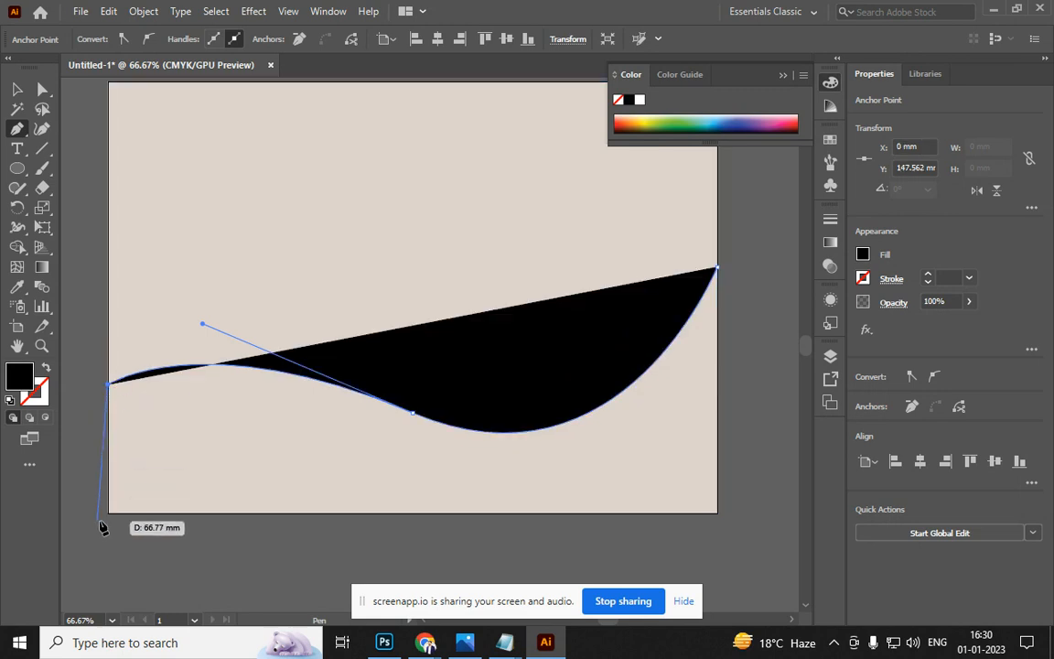
{"action": "left_click", "coordinate": [108, 513]}
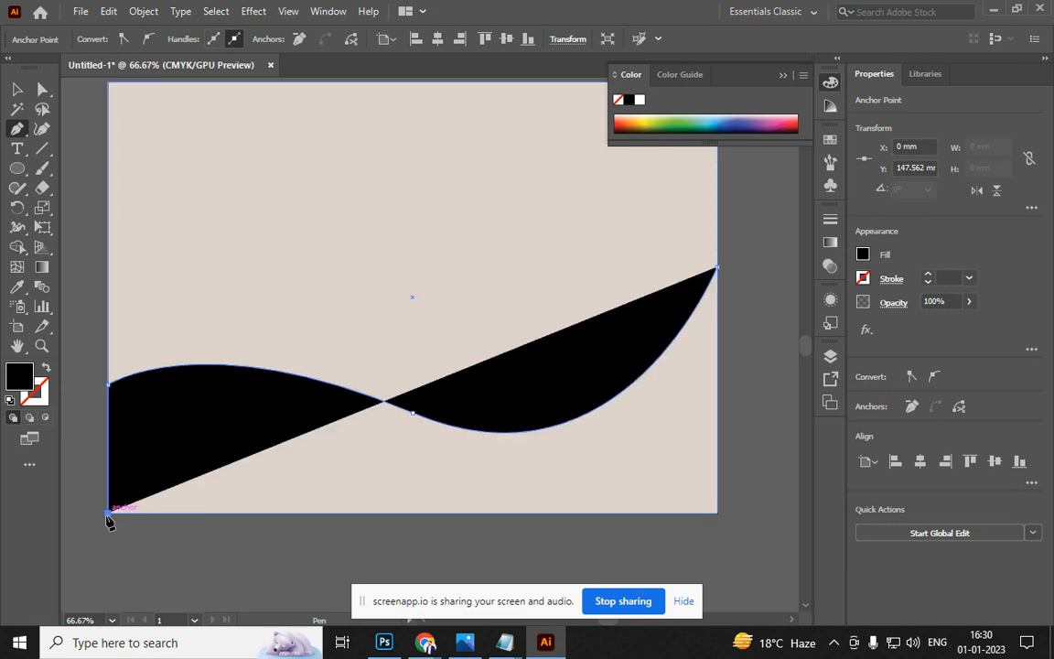
{"action": "left_click", "coordinate": [719, 513]}
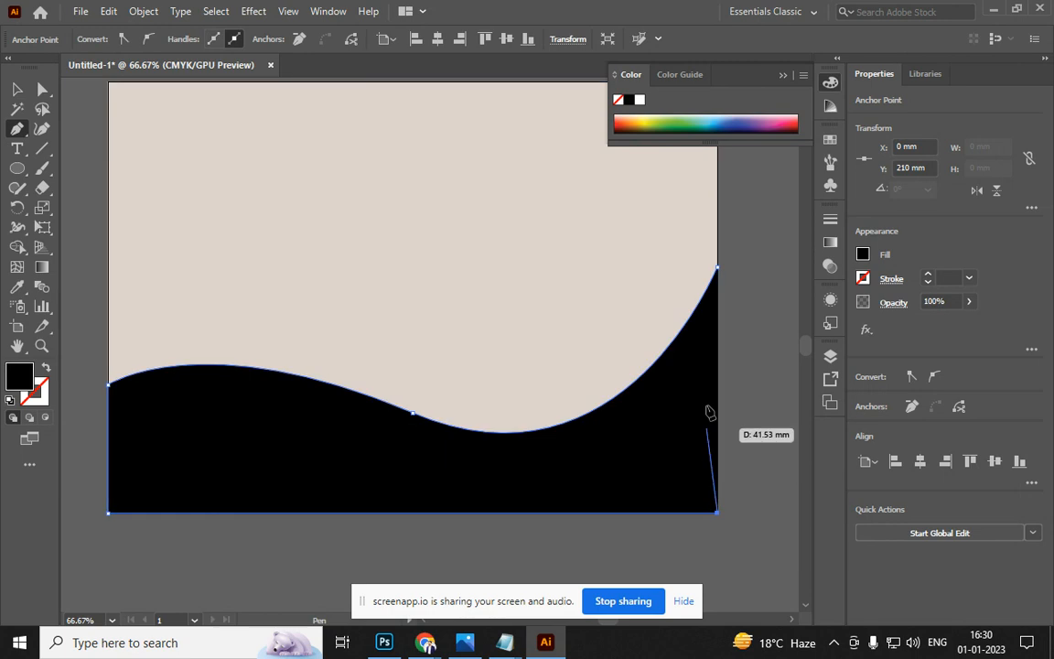
{"action": "left_click", "coordinate": [717, 269]}
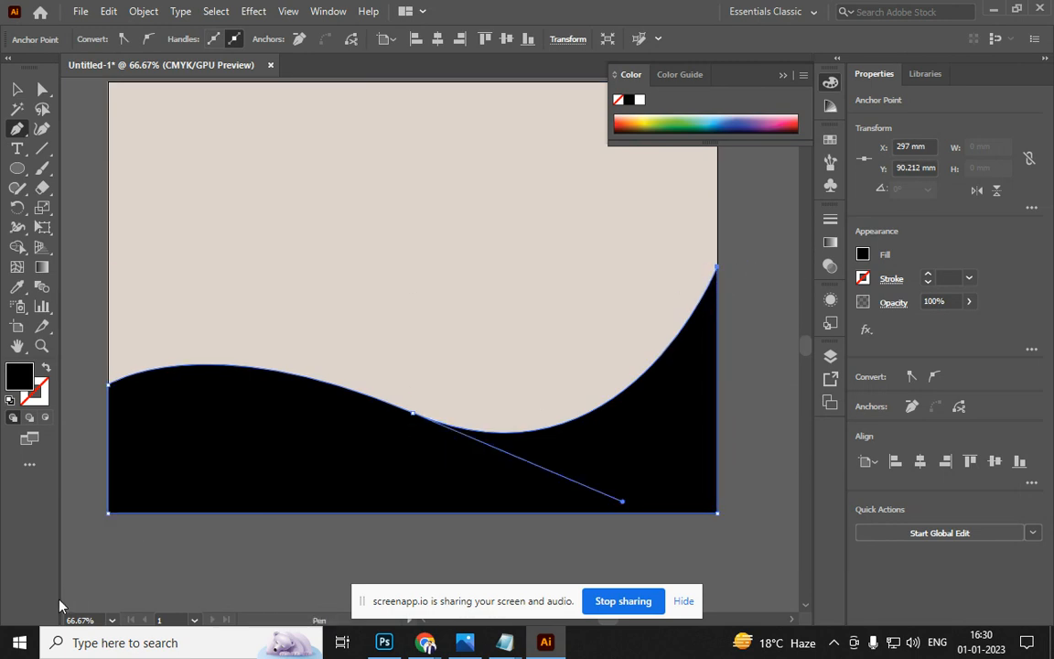
{"action": "left_click", "coordinate": [16, 89]}
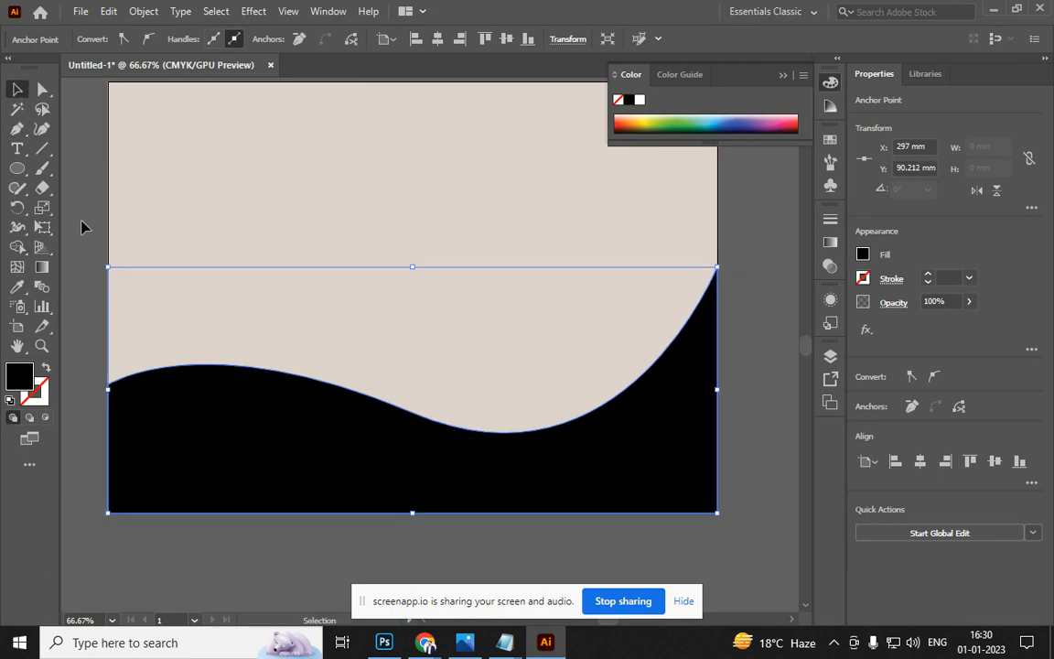
{"action": "left_click", "coordinate": [284, 564]}
{"action": "left_click", "coordinate": [336, 498]}
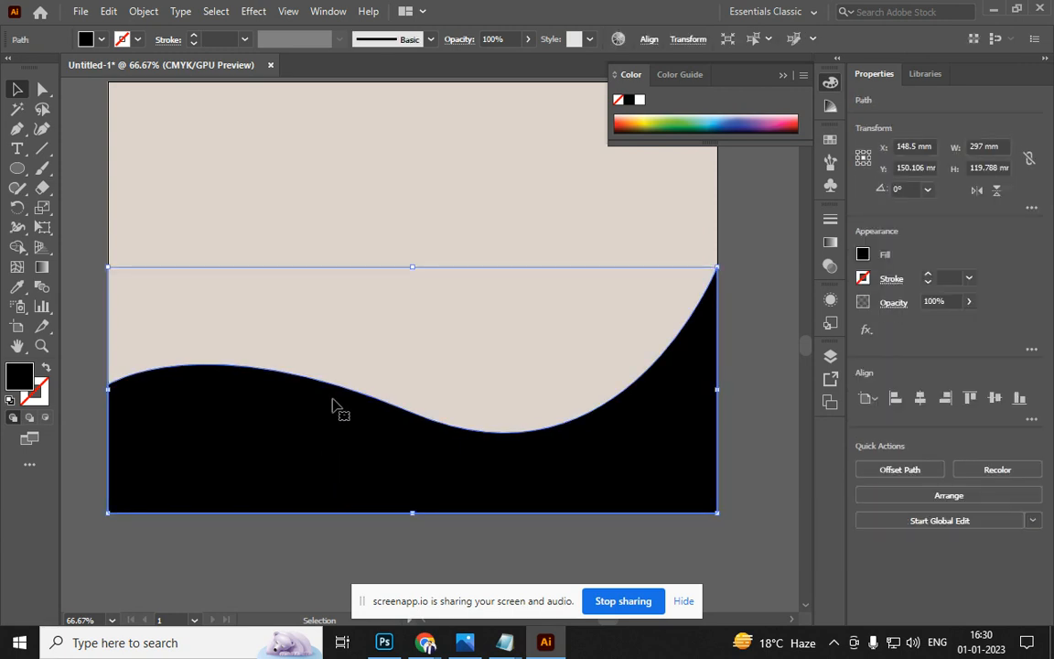
Fill the wave blue from the Color panel spectrum, trying green first
{"action": "left_click", "coordinate": [673, 121]}
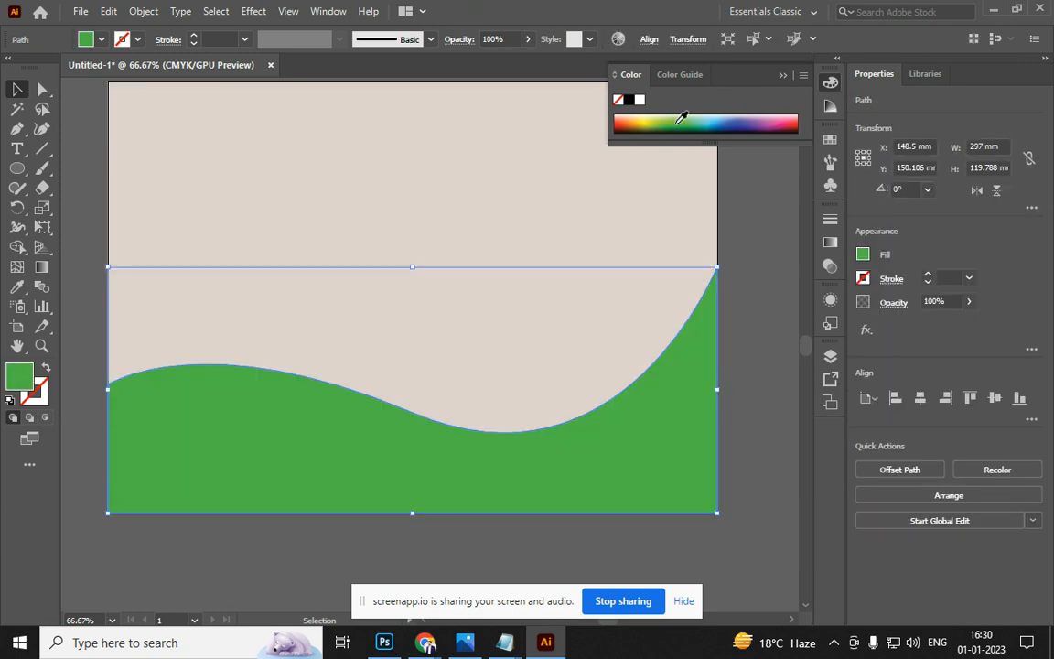
{"action": "left_click", "coordinate": [721, 121]}
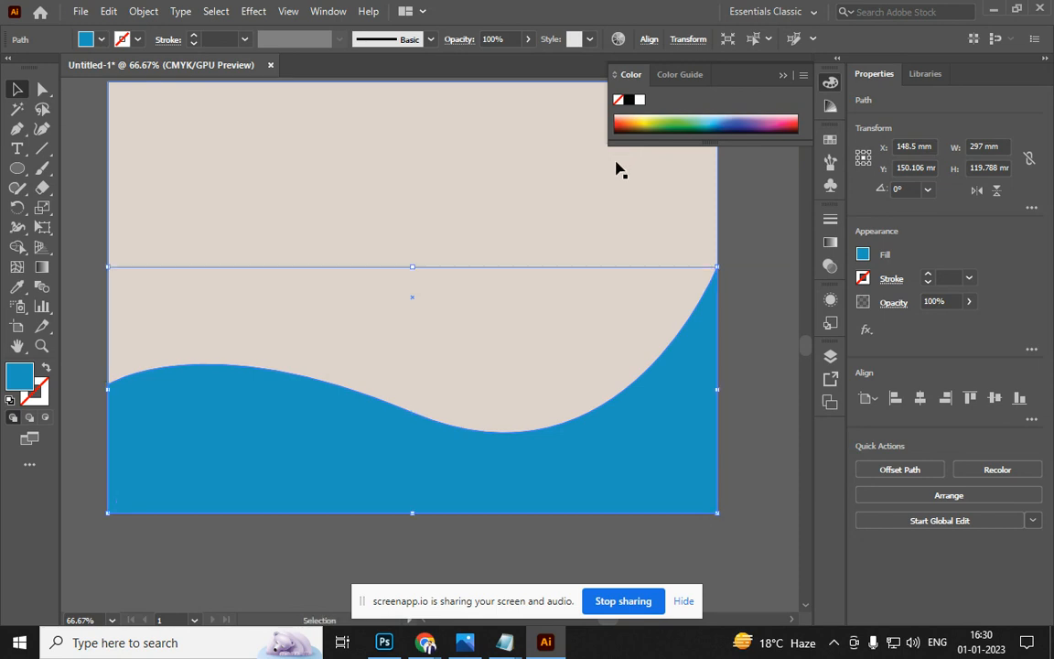
{"action": "key", "text": "a"}
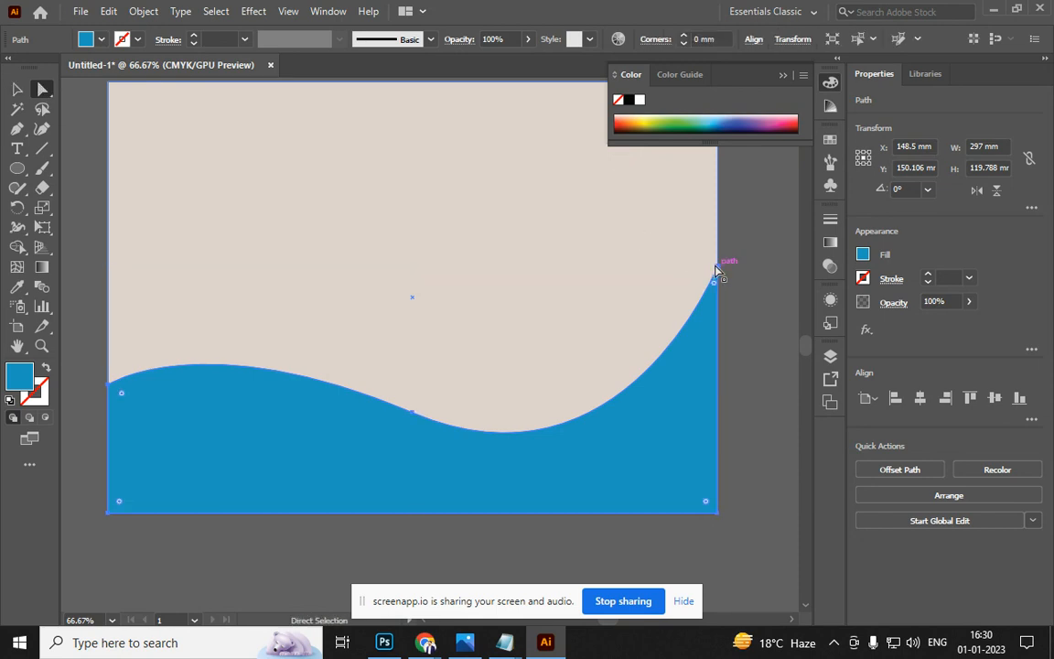
Raise the back copy's top-right and middle anchors and fill it orange as a band
{"action": "left_click_drag", "start_coordinate": [718, 268], "coordinate": [719, 239]}
{"action": "left_click", "coordinate": [17, 89]}
{"action": "left_click", "coordinate": [629, 119]}
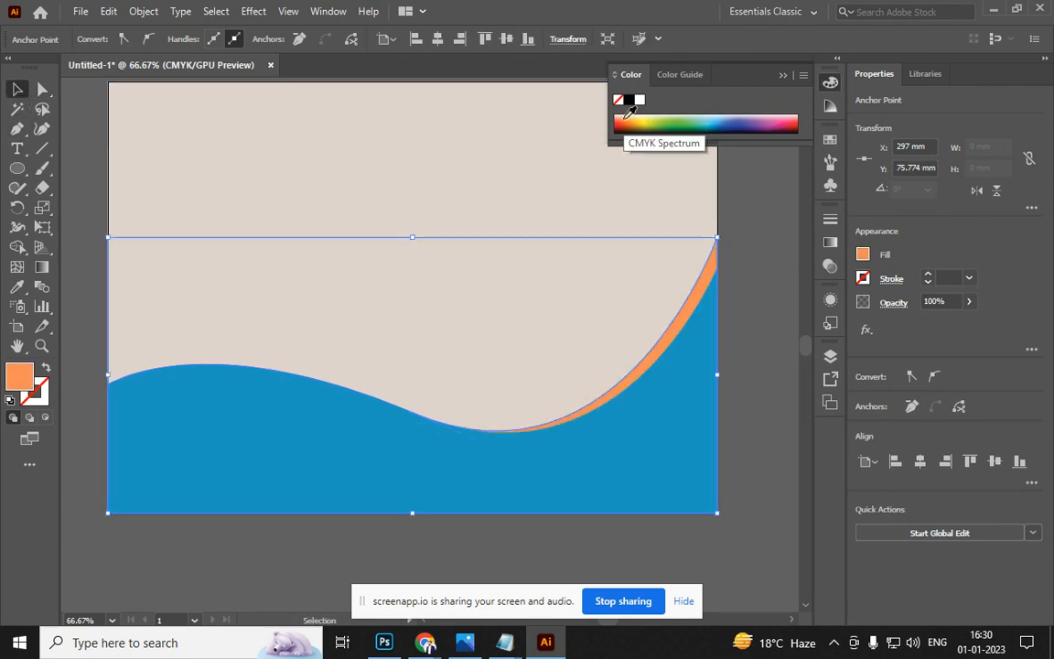
{"action": "key", "text": "a"}
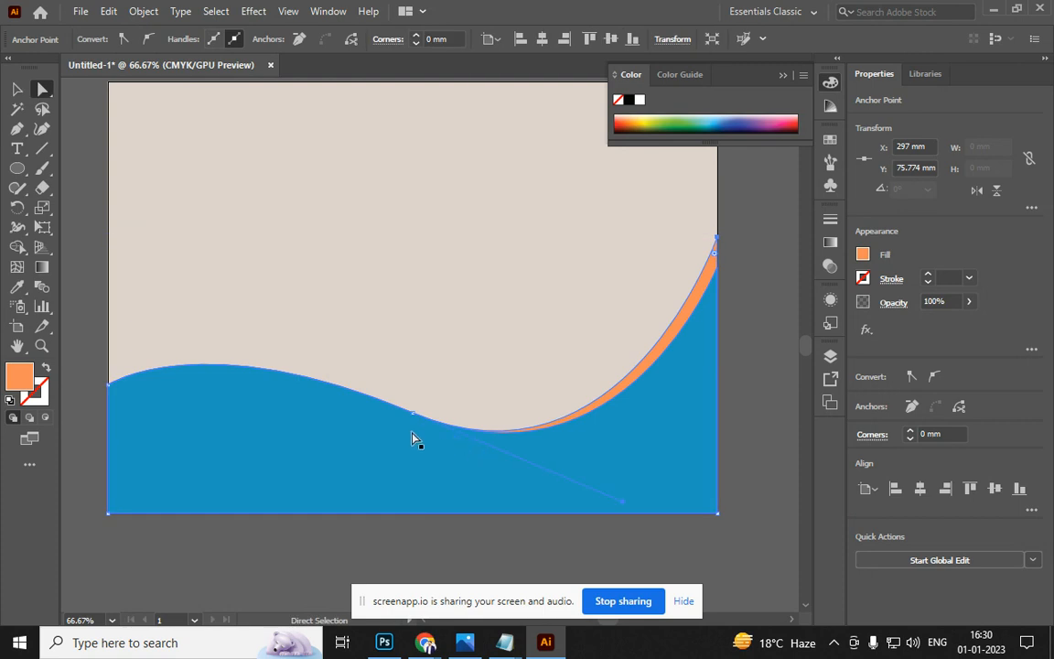
{"action": "left_click", "coordinate": [412, 414]}
{"action": "left_click_drag", "start_coordinate": [412, 417], "coordinate": [412, 426]}
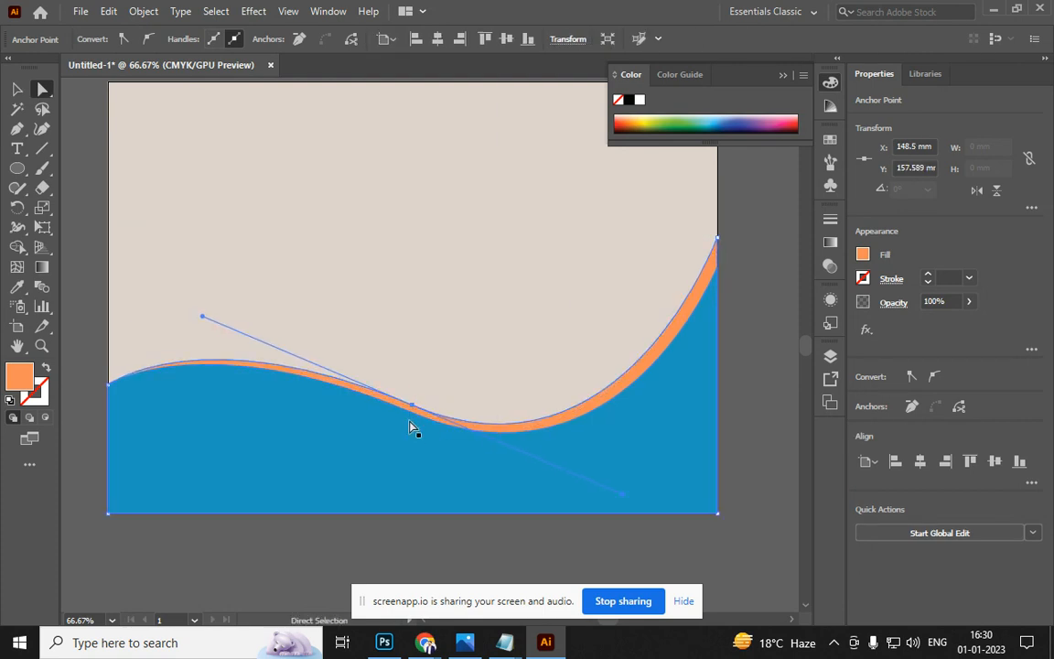
{"action": "left_click", "coordinate": [754, 360]}
{"action": "left_click", "coordinate": [631, 362]}
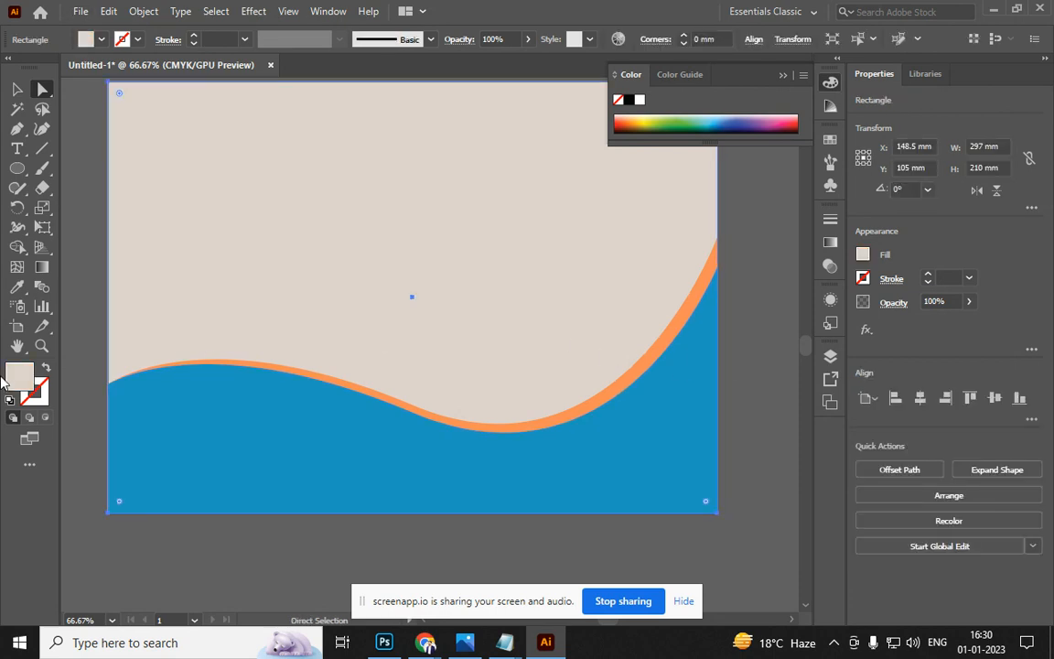
Fill the background rectangle with white
{"action": "left_click", "coordinate": [640, 101]}
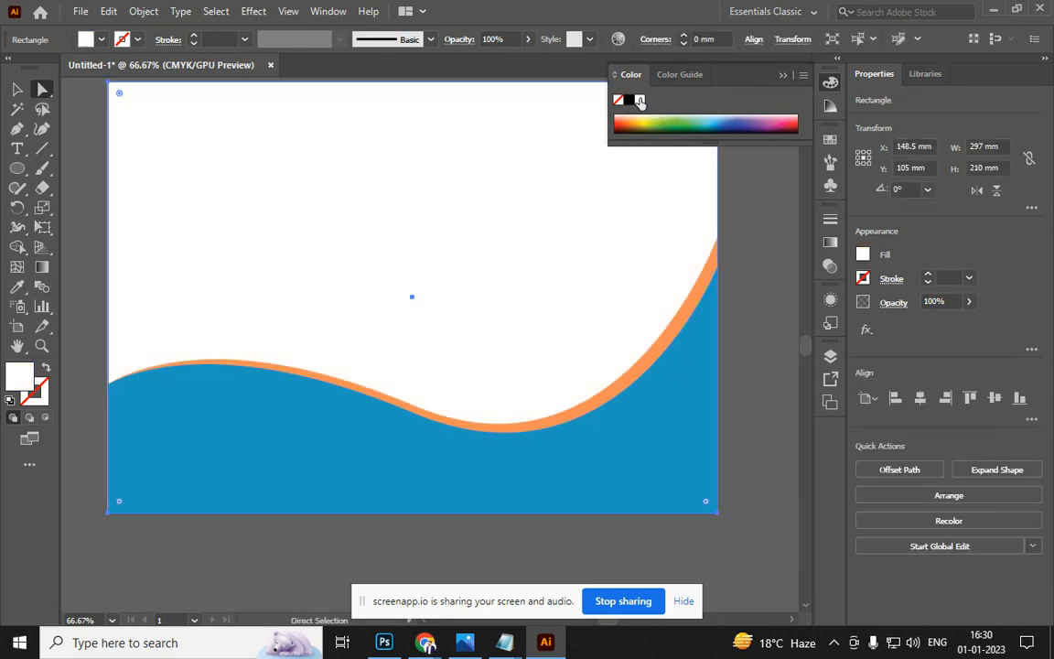
{"action": "left_click", "coordinate": [754, 287]}
{"action": "scroll", "coordinate": [753, 287], "scroll_direction": "down", "scroll_amount": 1}
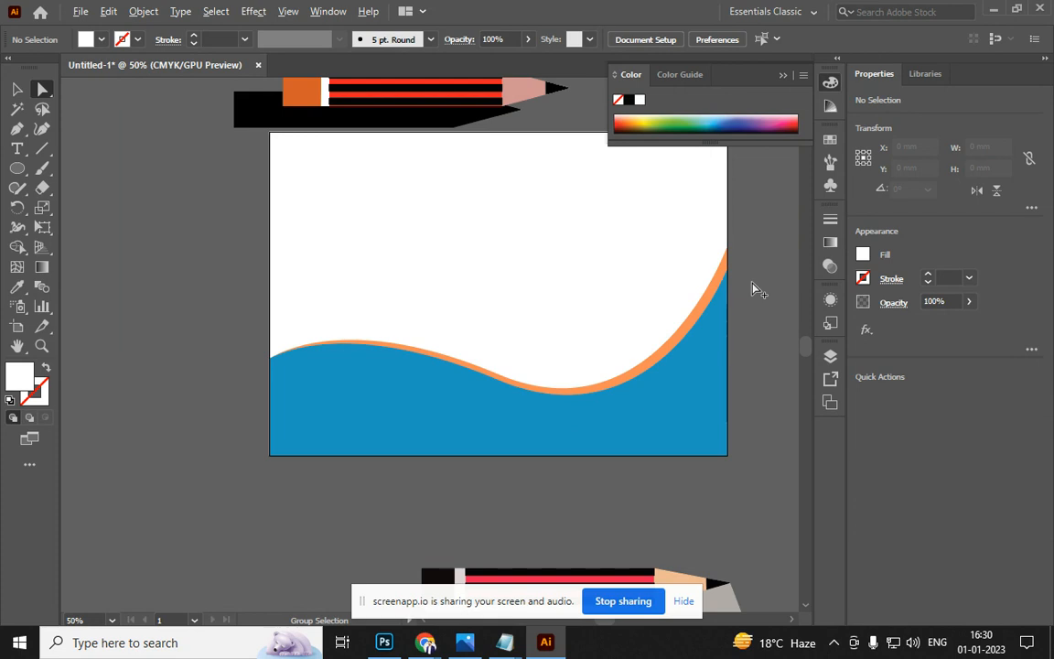
{"action": "scroll", "coordinate": [629, 370], "scroll_direction": "up", "scroll_amount": 2}
Raise the wave stripe's top-right anchor and recolour the stripe dark red-orange
{"action": "left_click", "coordinate": [552, 381]}
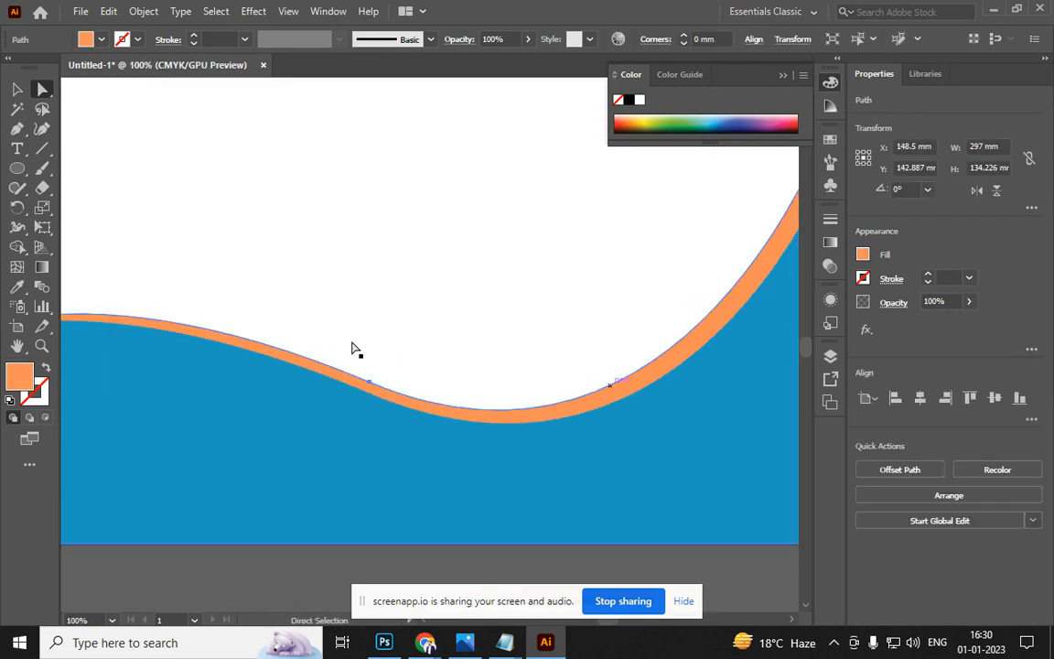
{"action": "key", "text": "v"}
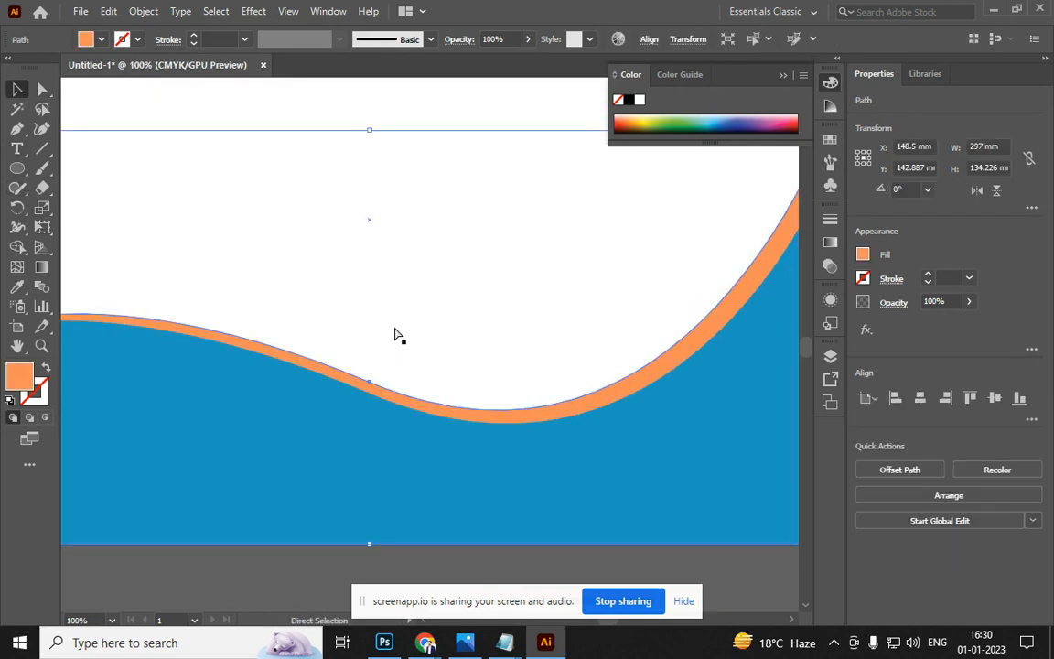
{"action": "scroll", "coordinate": [396, 335], "scroll_direction": "down", "scroll_amount": 2}
{"action": "key", "text": "a"}
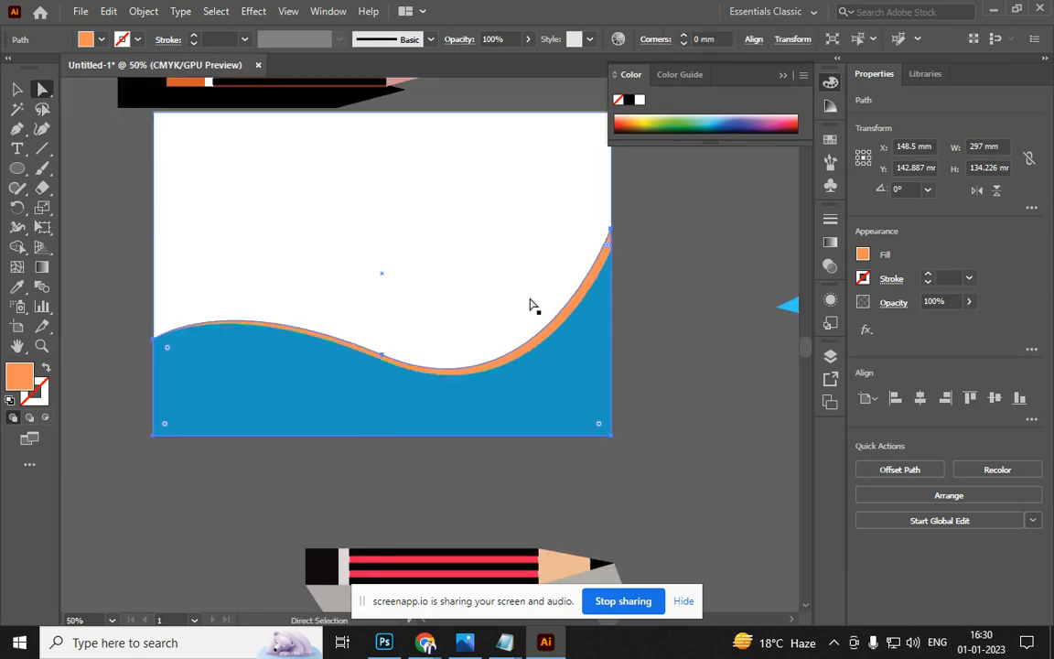
{"action": "left_click", "coordinate": [609, 235]}
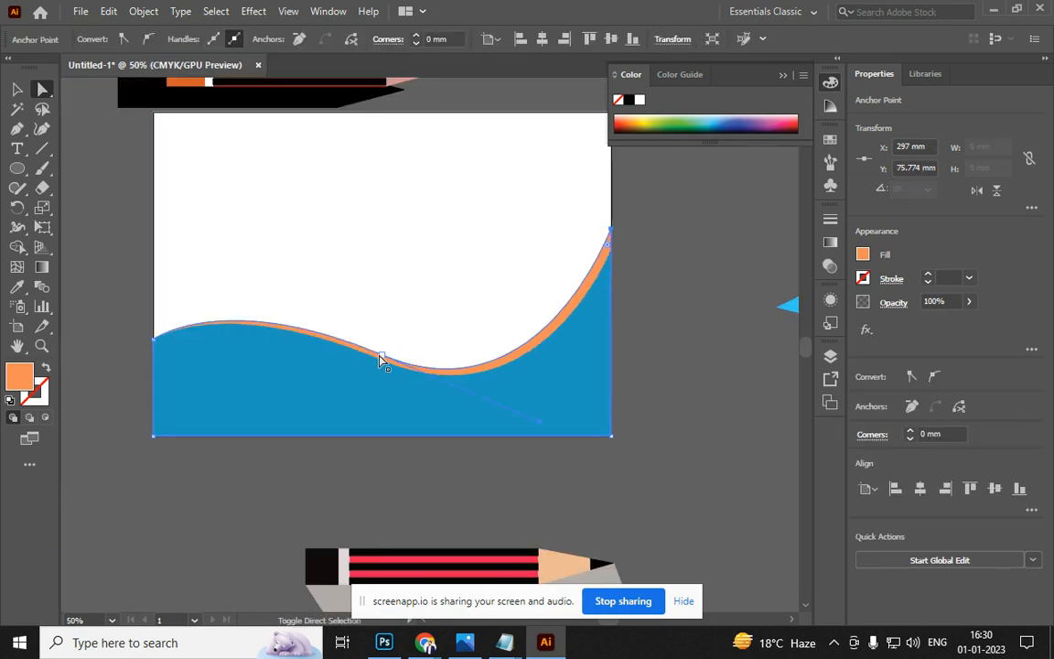
{"action": "left_click", "coordinate": [384, 359]}
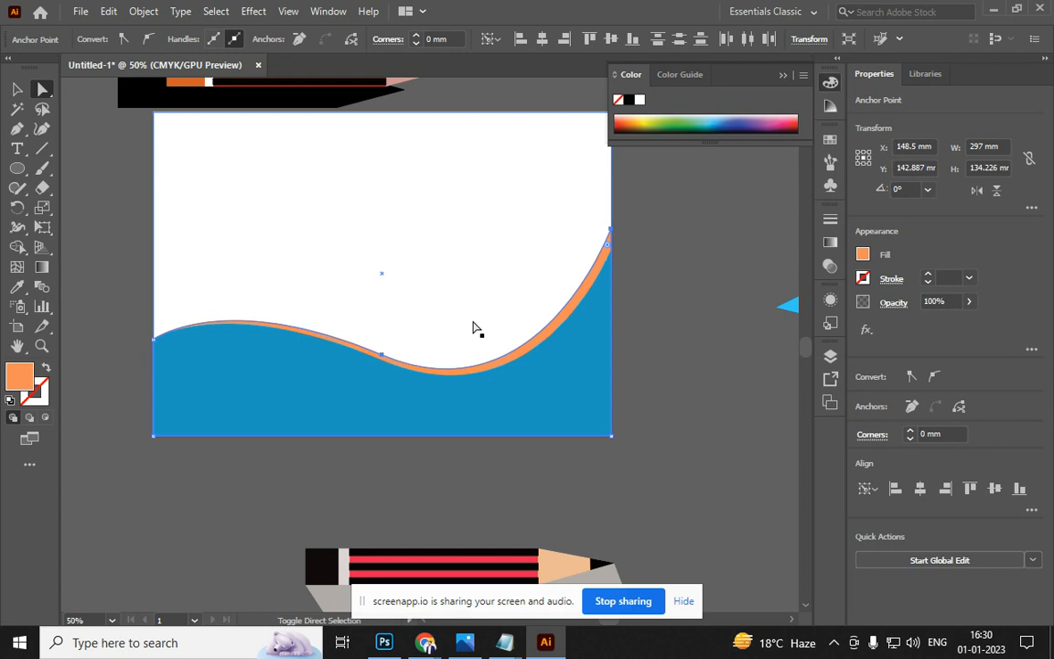
{"action": "left_click_drag", "start_coordinate": [609, 225], "coordinate": [610, 222]}
{"action": "left_click", "coordinate": [627, 123]}
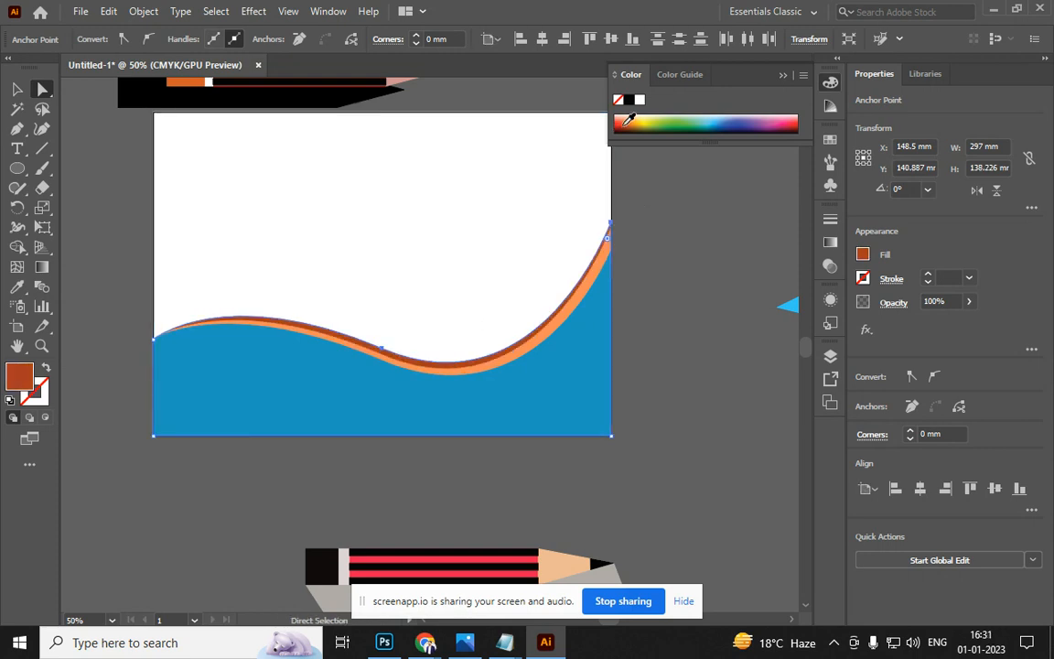
{"action": "key", "text": "Up"}
{"action": "key", "text": "Up"}
{"action": "key", "text": "Up"}
{"action": "key", "text": "Up"}
{"action": "key", "text": "Up"}
{"action": "key", "text": "Up"}
{"action": "key", "text": "Up"}
{"action": "key", "text": "Up"}
{"action": "key", "text": "Up"}
{"action": "key", "text": "Up"}
{"action": "key", "text": "Up"}
{"action": "key", "text": "Up"}
{"action": "key", "text": "Up"}
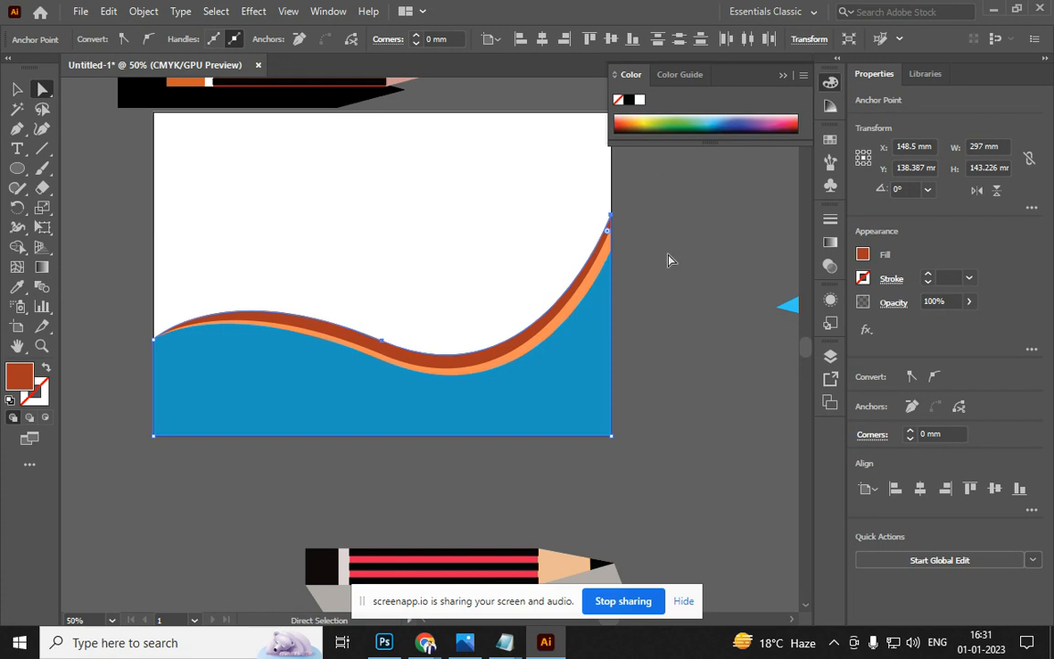
{"action": "left_click", "coordinate": [491, 447]}
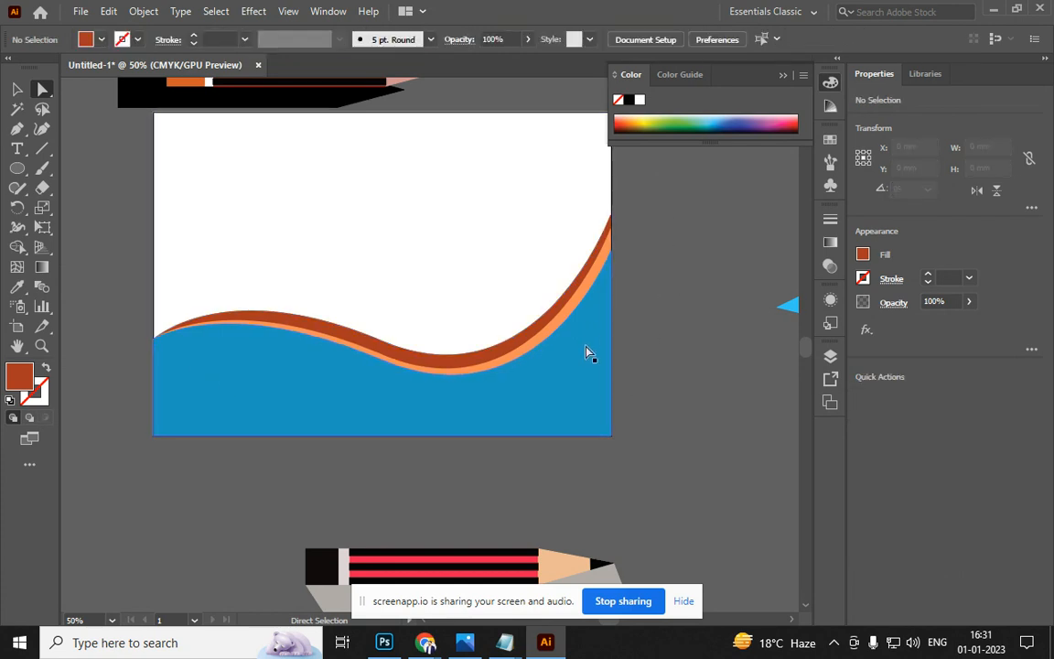
Select all the wave artwork and move it off the artboard to the right
{"action": "left_click", "coordinate": [13, 92]}
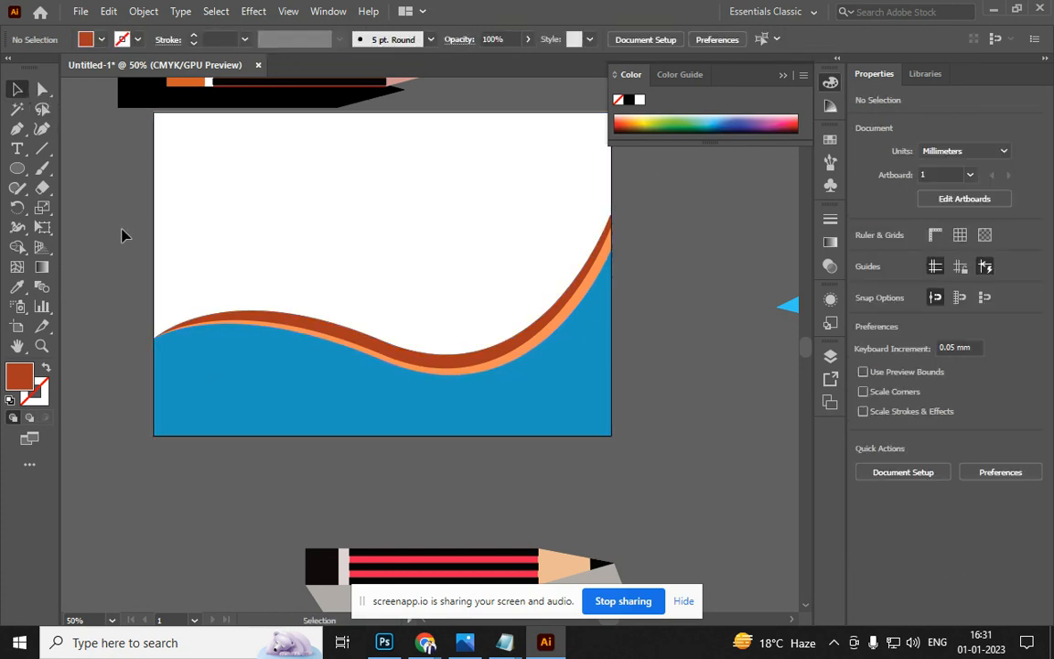
{"action": "mouse_move", "coordinate": [169, 382]}
{"action": "left_mouse_down"}
{"action": "mouse_move", "coordinate": [137, 408]}
{"action": "mouse_move", "coordinate": [120, 344]}
{"action": "mouse_move", "coordinate": [230, 290]}
{"action": "mouse_move", "coordinate": [174, 299]}
{"action": "left_mouse_up"}
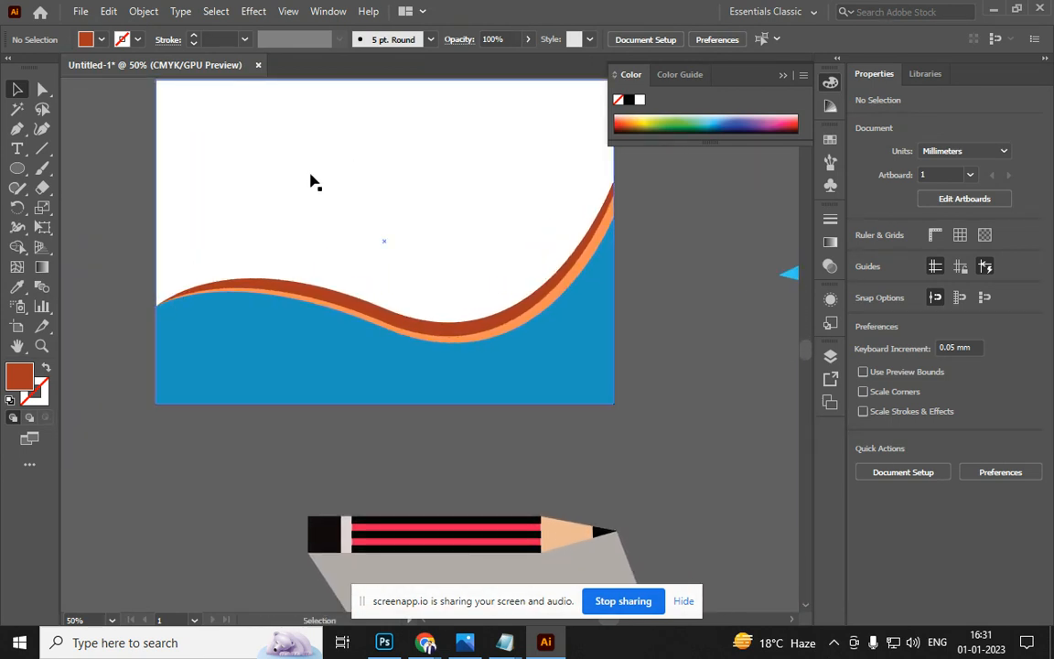
{"action": "key", "text": "ctrl+a"}
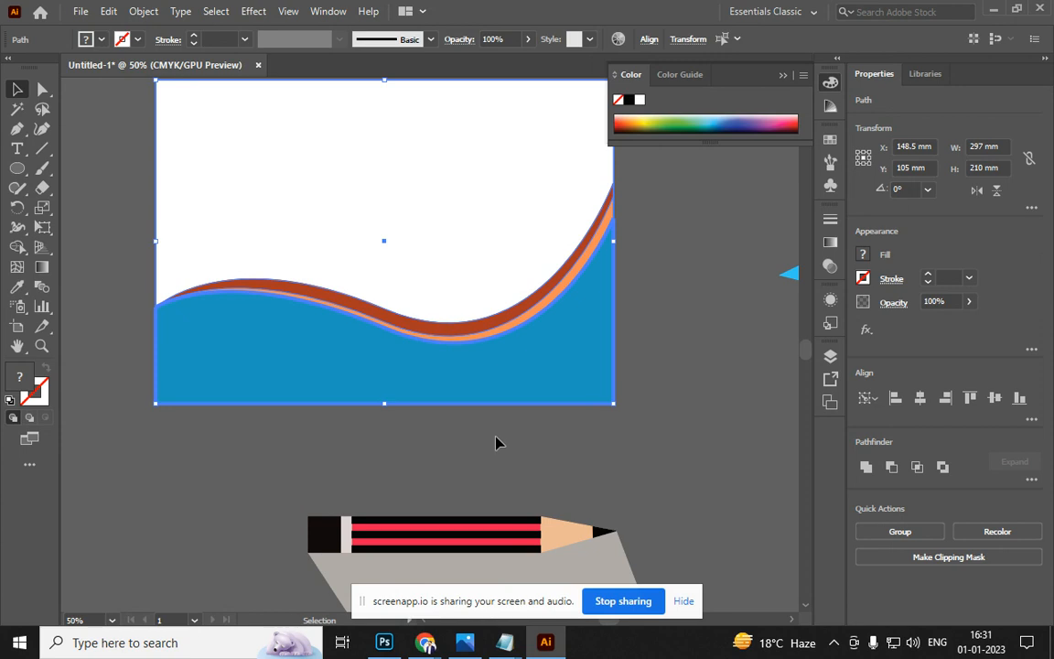
{"action": "left_click_drag", "start_coordinate": [474, 388], "coordinate": [718, 406]}
{"action": "key", "text": "alt+Tab"}
Replace the flat design image search with a search for 'illustration'
{"action": "key", "text": "alt+Tab"}
{"action": "key", "text": "Tab"}
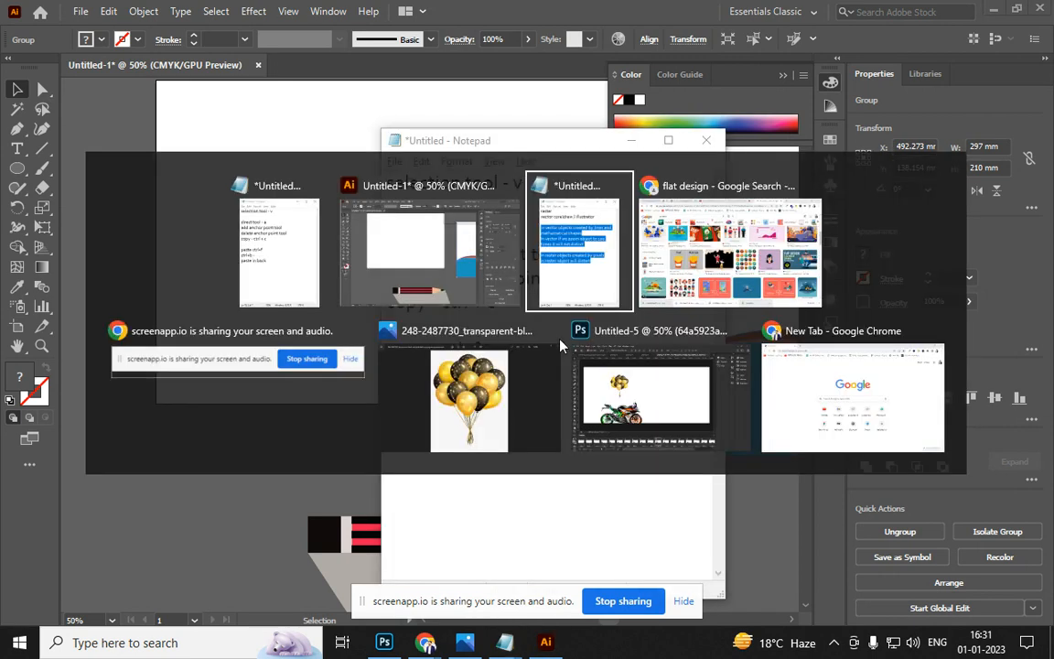
{"action": "key", "text": "alt+Tab"}
{"action": "key", "text": "Tab"}
{"action": "key", "text": "Tab"}
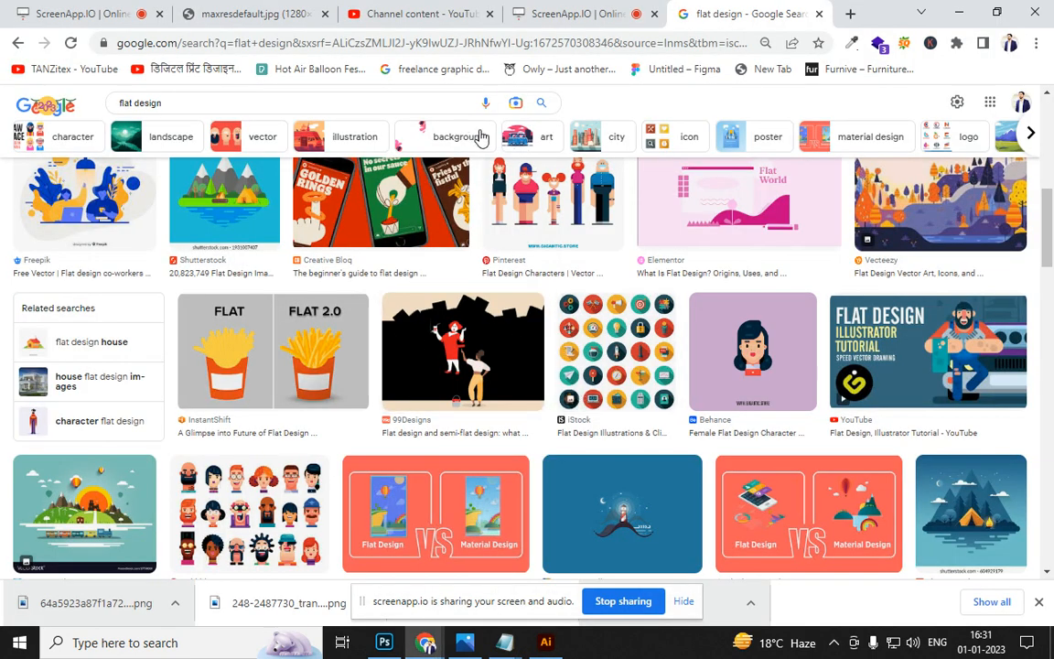
{"action": "left_click", "coordinate": [291, 94]}
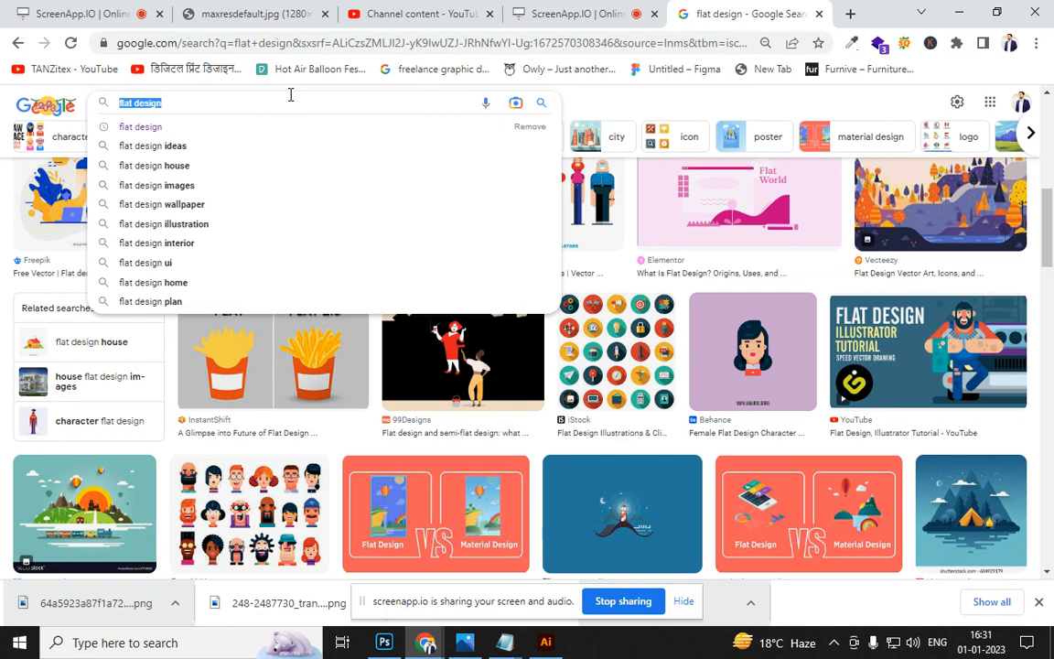
{"action": "key", "text": "BackSpace"}
{"action": "type", "text": "illustrat"}
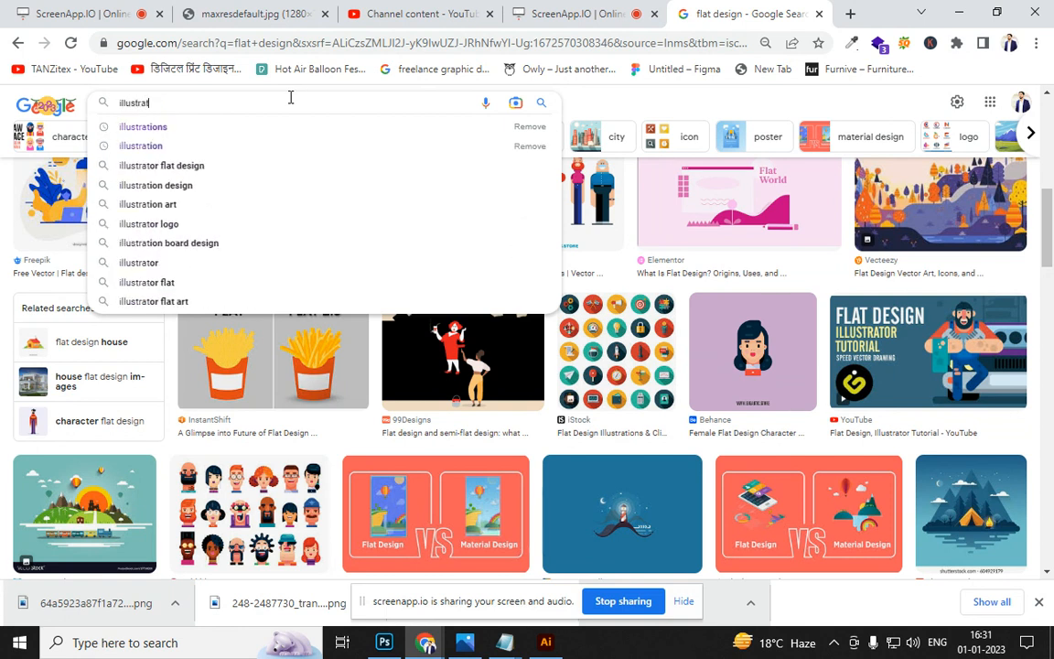
{"action": "type", "text": "ion"}
{"action": "key", "text": "Return"}
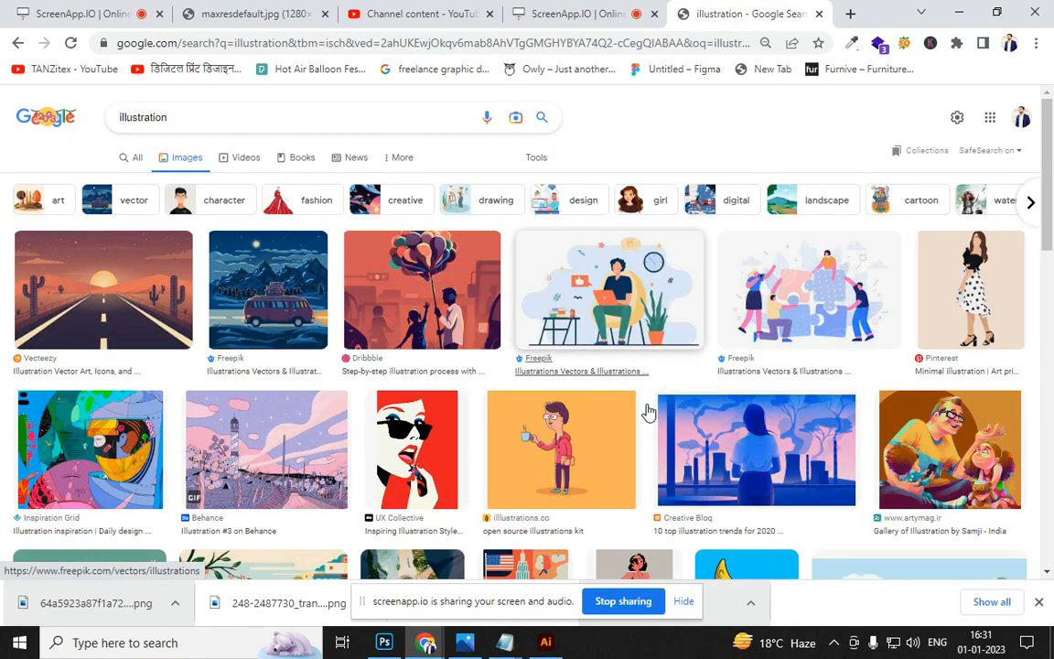
Copy the glasses-wearing character-with-cup image and return to Illustrator
{"action": "left_click", "coordinate": [586, 463]}
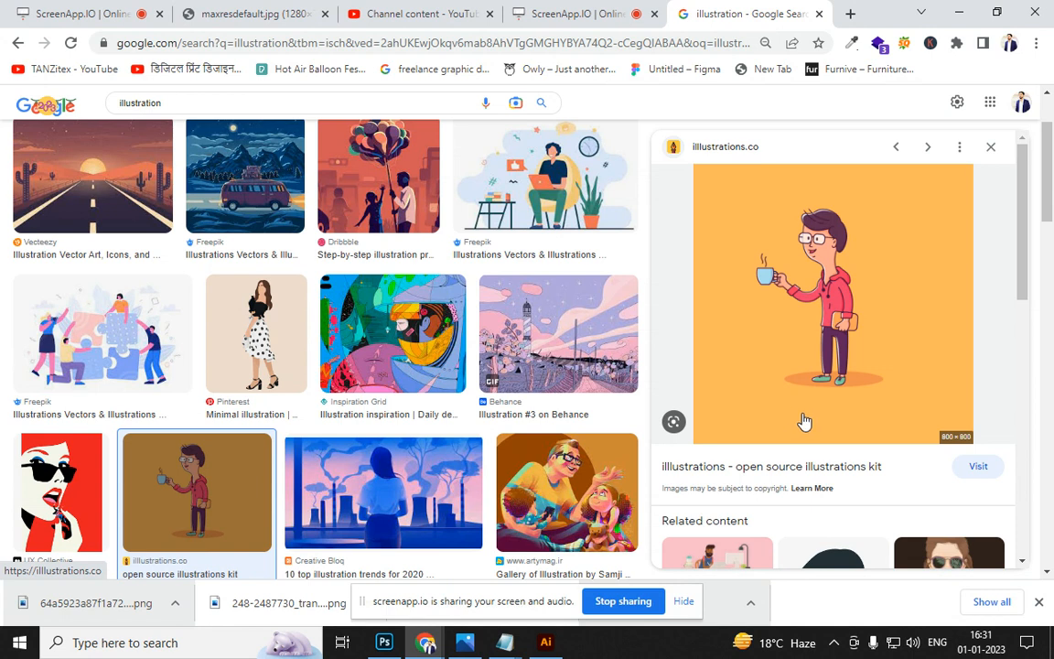
{"action": "right_click", "coordinate": [843, 273]}
{"action": "left_click", "coordinate": [903, 466]}
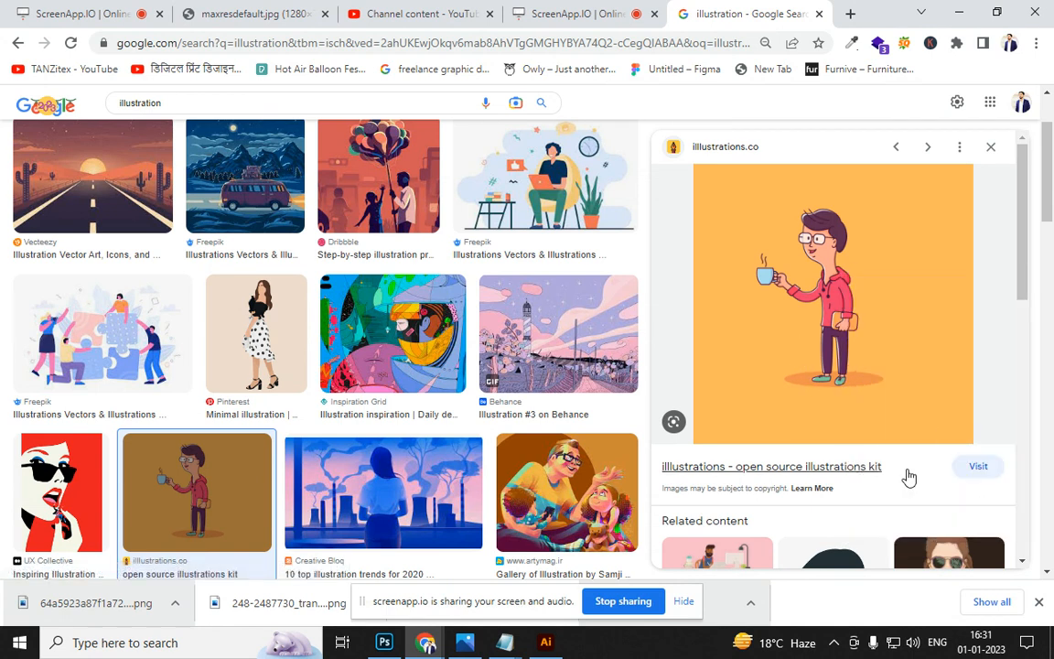
{"action": "key", "text": "alt+Tab"}
{"action": "key", "text": "alt+Tab"}
{"action": "key", "text": "Tab"}
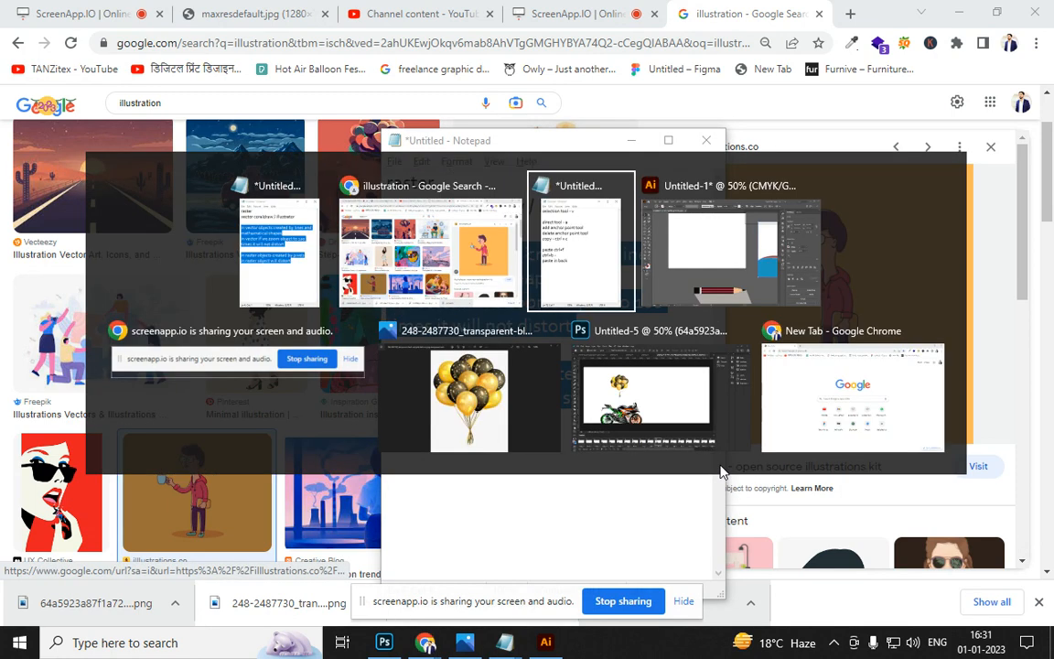
{"action": "key", "text": "alt+Tab"}
{"action": "key", "text": "Tab"}
{"action": "key", "text": "alt+Tab"}
{"action": "key", "text": "Tab"}
{"action": "key", "text": "Tab"}
Paste the copied character-with-cup image onto the artboard and browse the Paintbrush and Shaper flyouts
{"action": "left_click", "coordinate": [460, 342]}
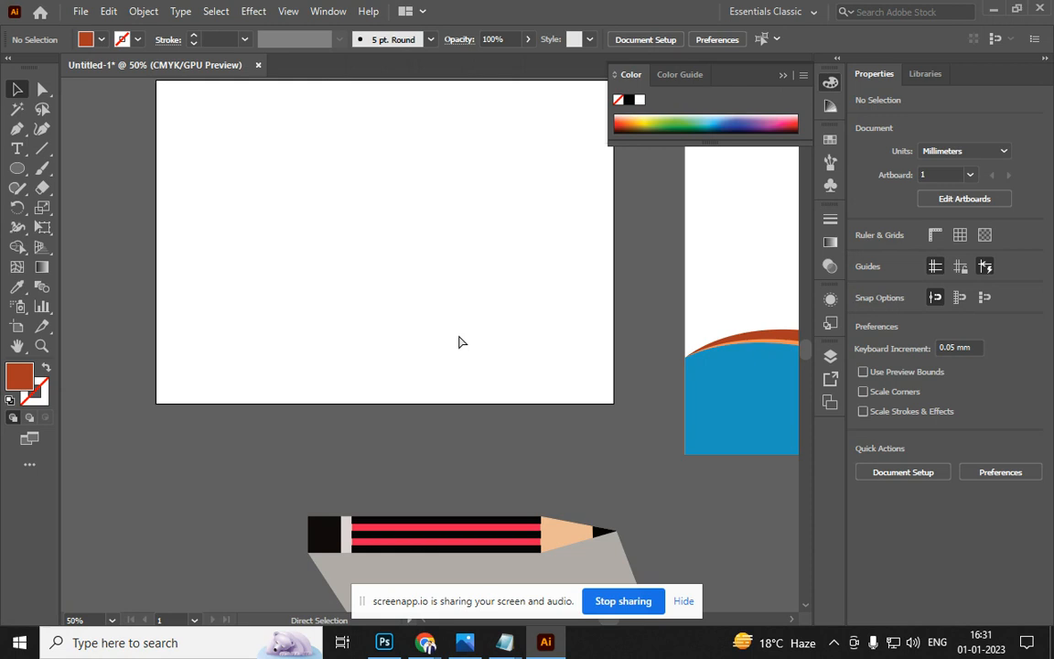
{"action": "key", "text": "ctrl+v"}
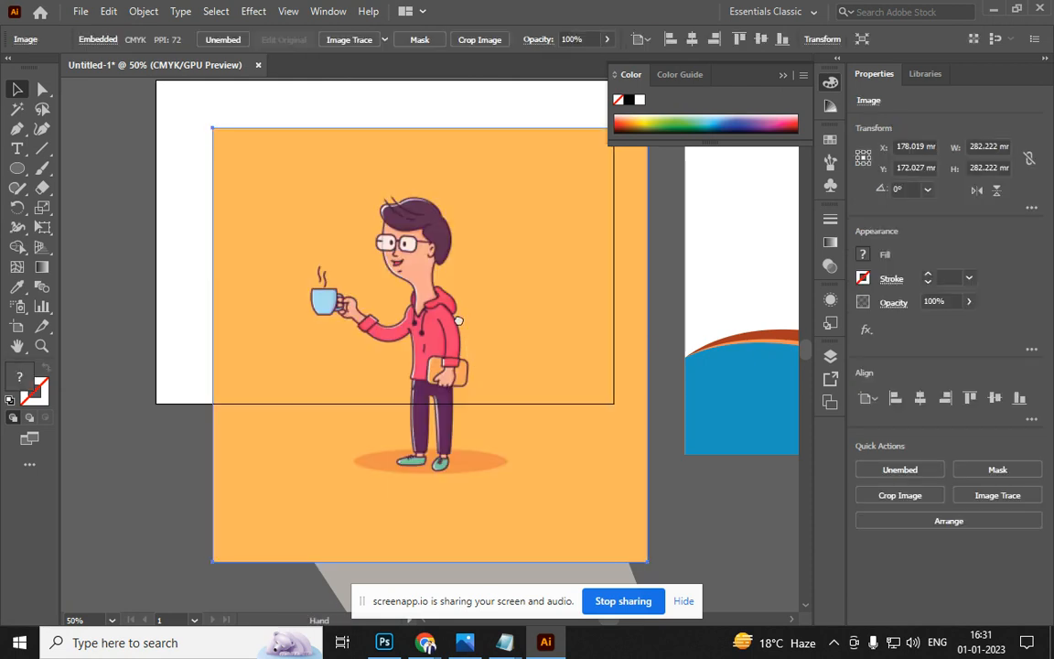
{"action": "scroll", "coordinate": [464, 404], "scroll_direction": "up", "scroll_amount": 3}
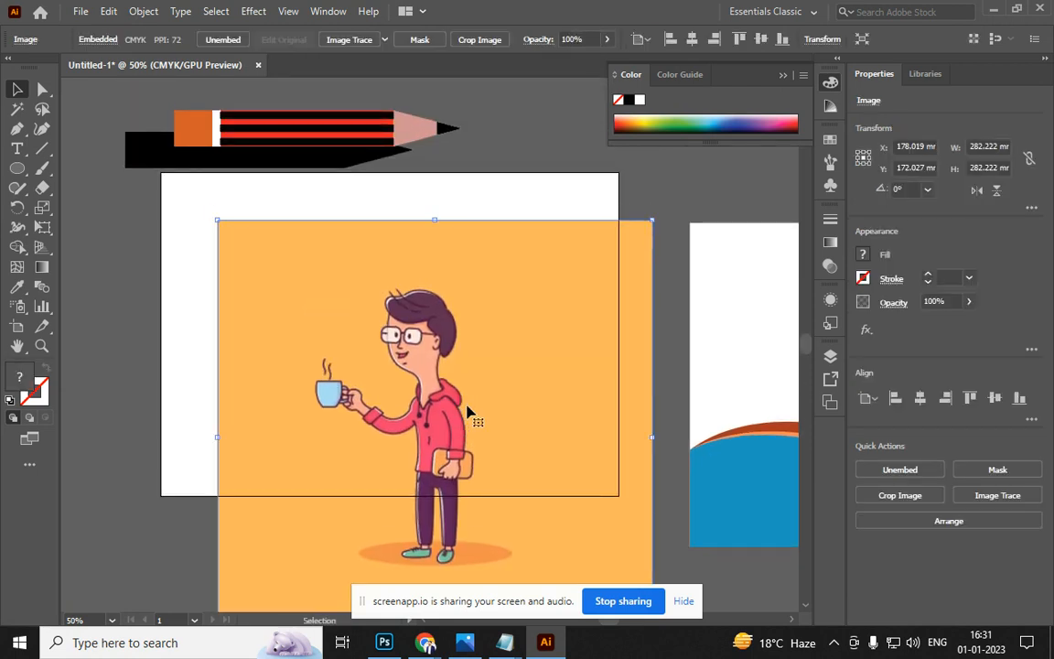
{"action": "left_click", "coordinate": [44, 172]}
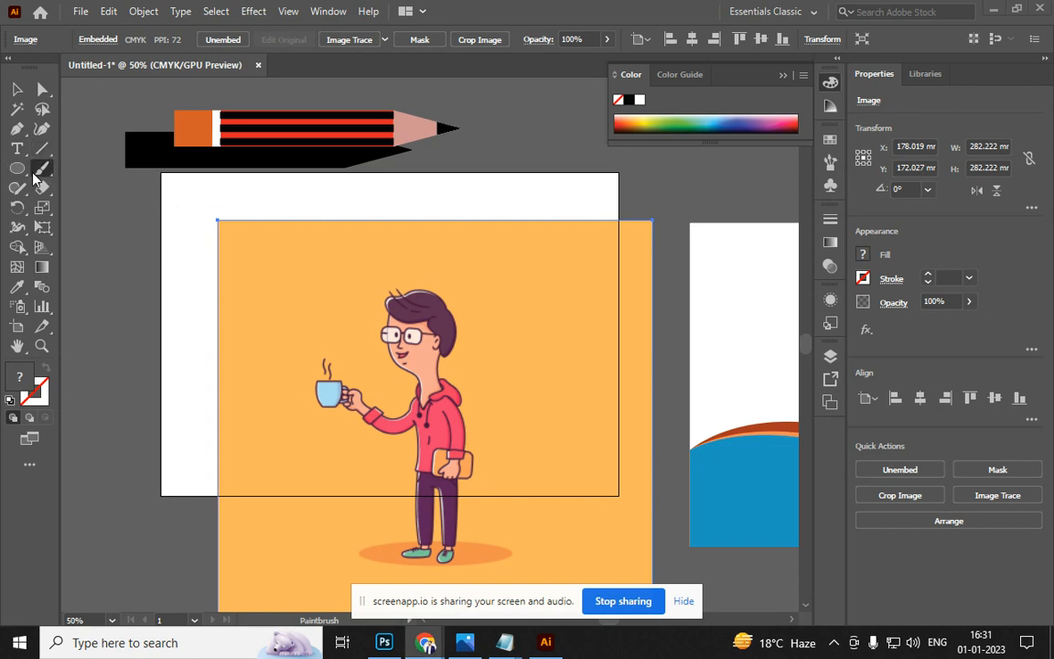
{"action": "left_click", "coordinate": [18, 187]}
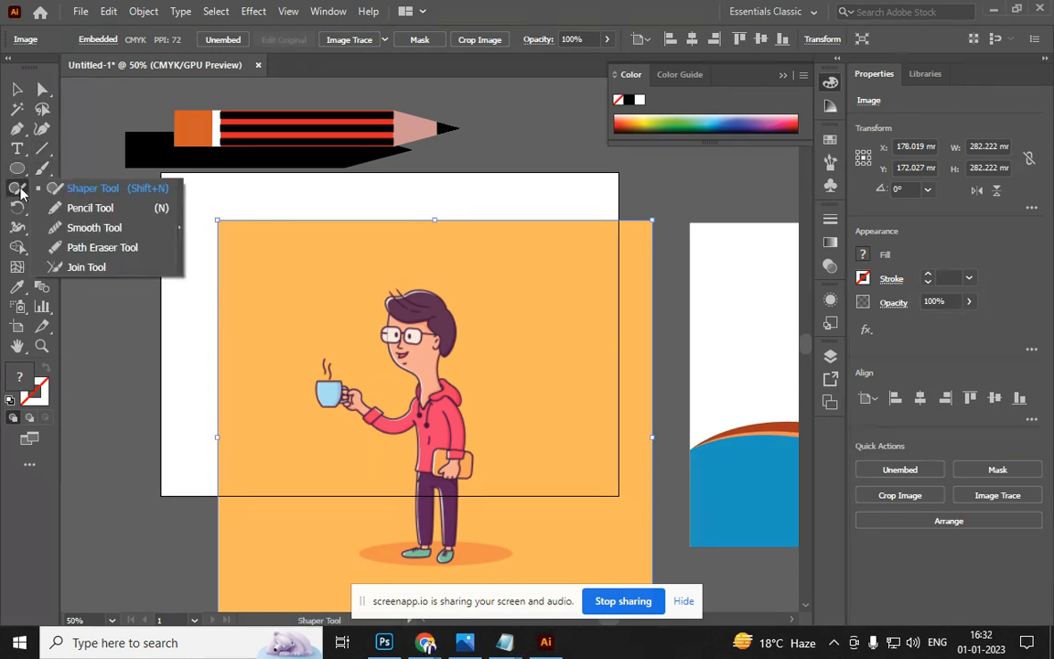
{"action": "left_click", "coordinate": [73, 208]}
{"action": "mouse_move", "coordinate": [180, 283]}
{"action": "left_mouse_down"}
{"action": "mouse_move", "coordinate": [212, 259]}
{"action": "mouse_move", "coordinate": [328, 222]}
{"action": "left_mouse_up"}
{"action": "key", "text": "ctrl+z"}
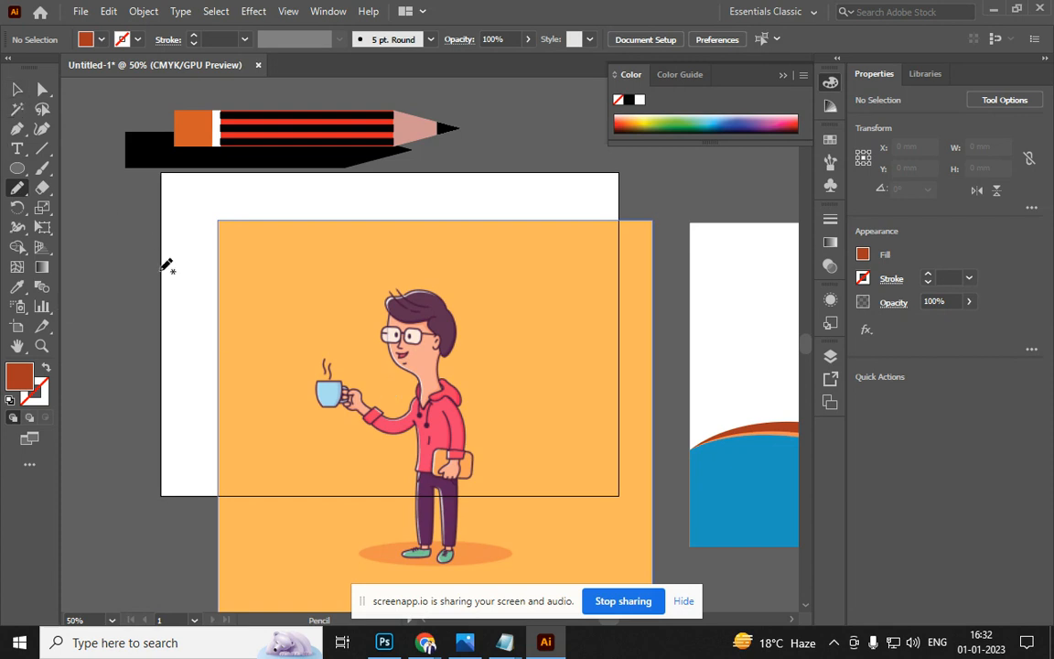
{"action": "mouse_move", "coordinate": [190, 318]}
{"action": "left_mouse_down"}
{"action": "mouse_move", "coordinate": [217, 229]}
{"action": "mouse_move", "coordinate": [291, 225]}
{"action": "mouse_move", "coordinate": [329, 268]}
{"action": "mouse_move", "coordinate": [332, 336]}
{"action": "left_mouse_up"}
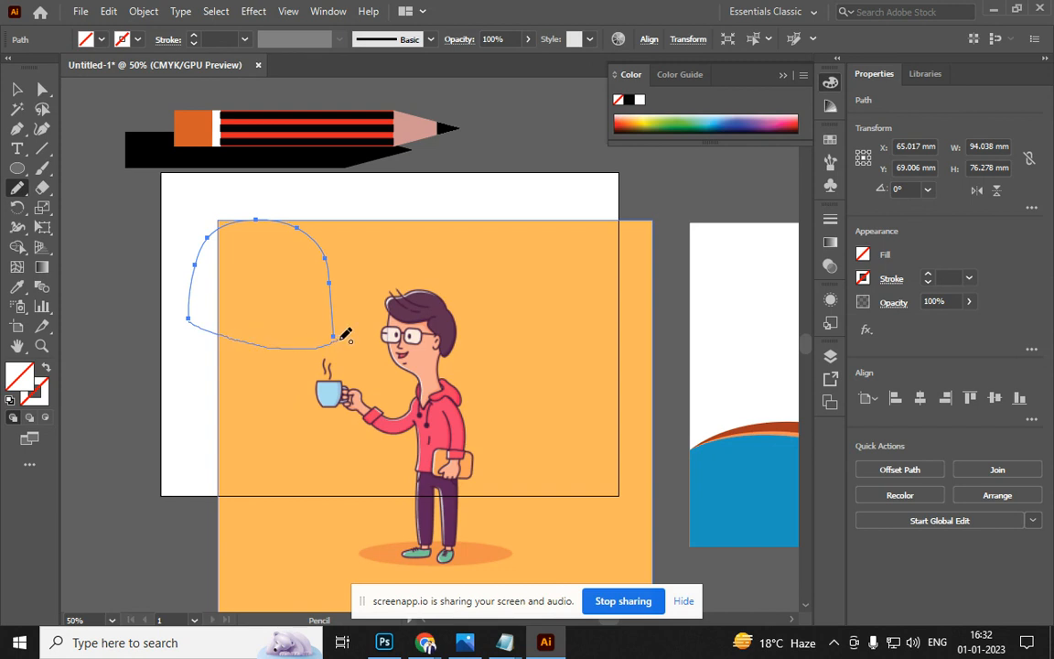
{"action": "key", "text": "ctrl+z"}
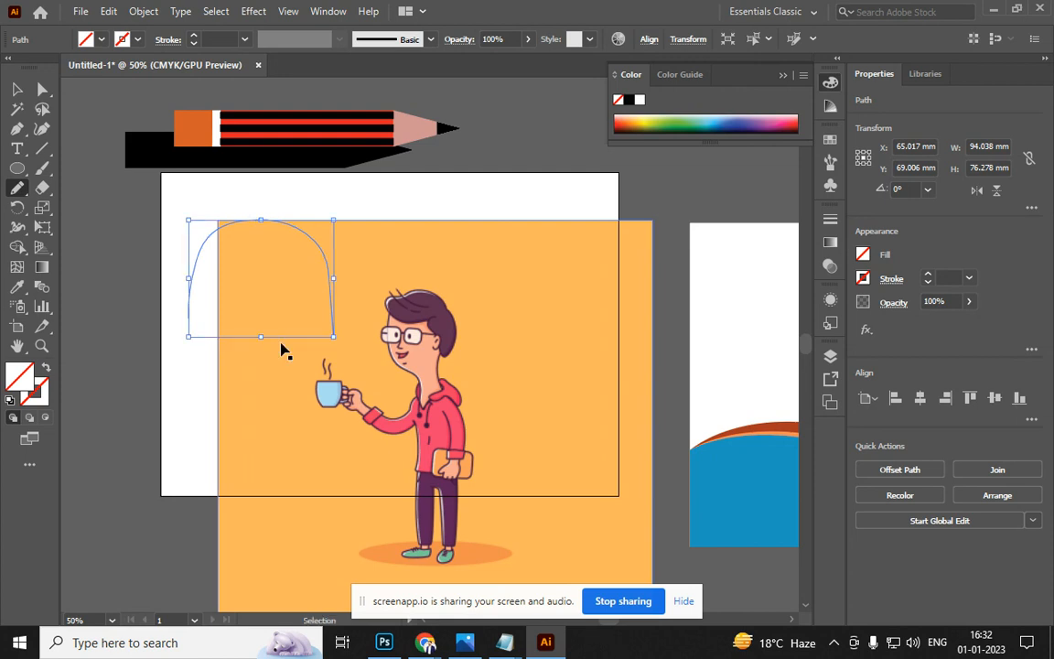
{"action": "key", "text": "ctrl+z"}
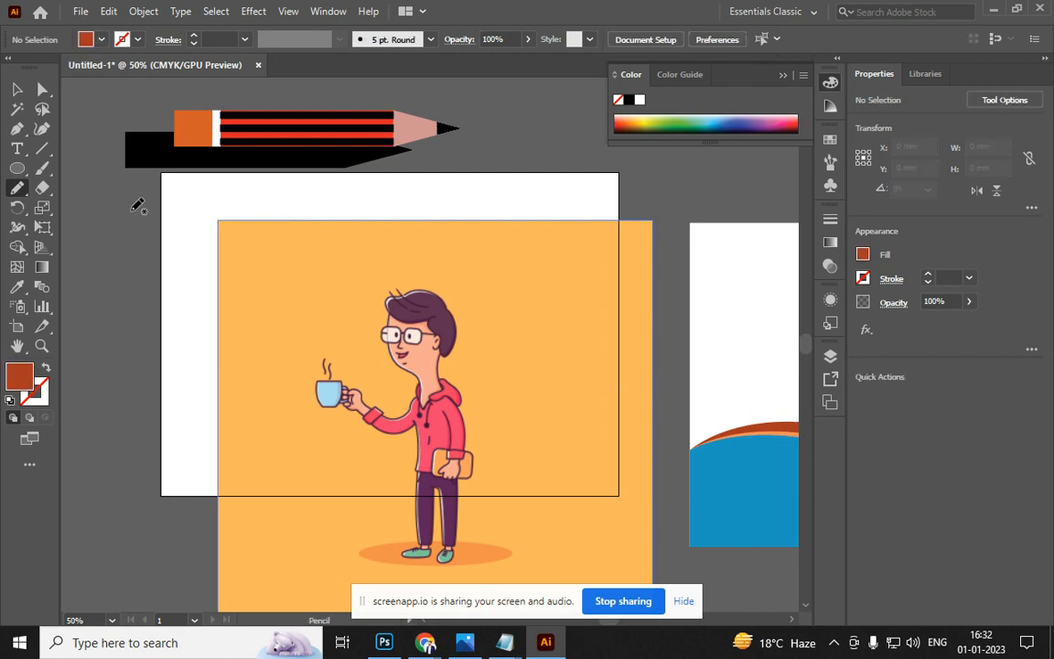
{"action": "left_click", "coordinate": [17, 89]}
Move the character image up-left and fit the artboard's bottom and left edges to it
{"action": "left_click_drag", "start_coordinate": [399, 342], "coordinate": [368, 301]}
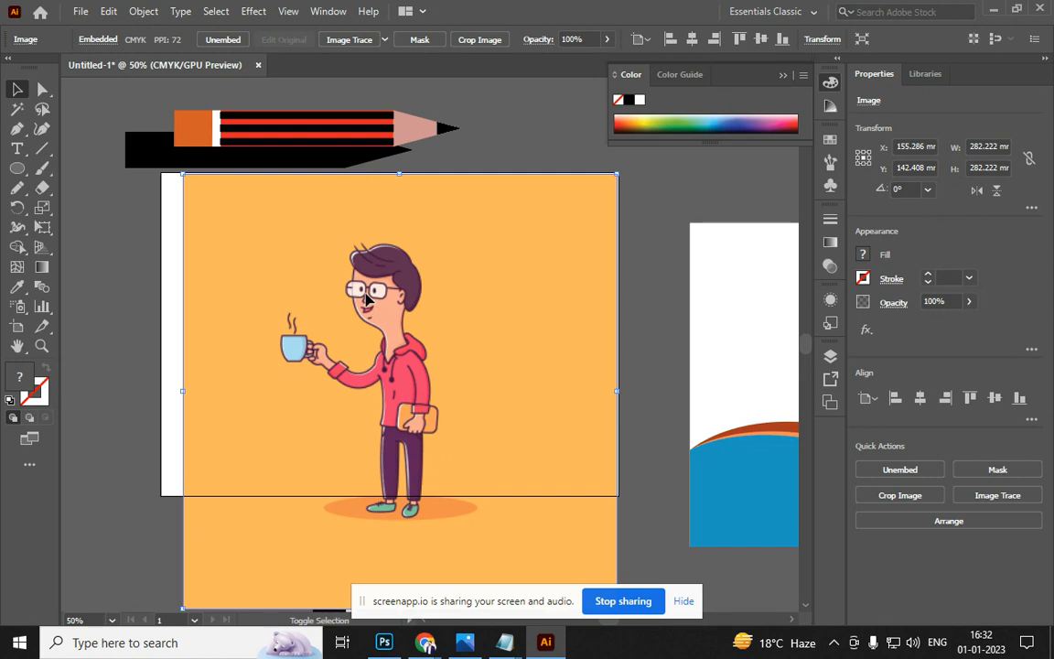
{"action": "key", "text": "shift+o"}
{"action": "key", "text": "ctrl+minus"}
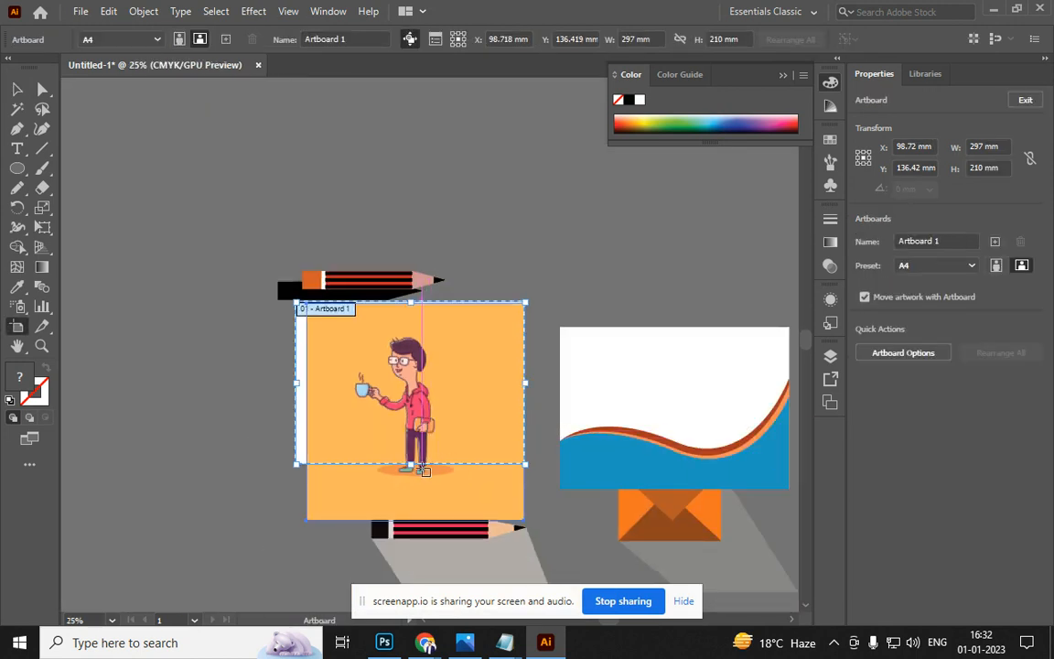
{"action": "left_click_drag", "start_coordinate": [410, 465], "coordinate": [414, 520]}
{"action": "left_click_drag", "start_coordinate": [297, 412], "coordinate": [308, 414]}
{"action": "key", "text": "ctrl+plus"}
Select the character image and lock it in place
{"action": "left_click", "coordinate": [17, 88]}
{"action": "left_click", "coordinate": [508, 203]}
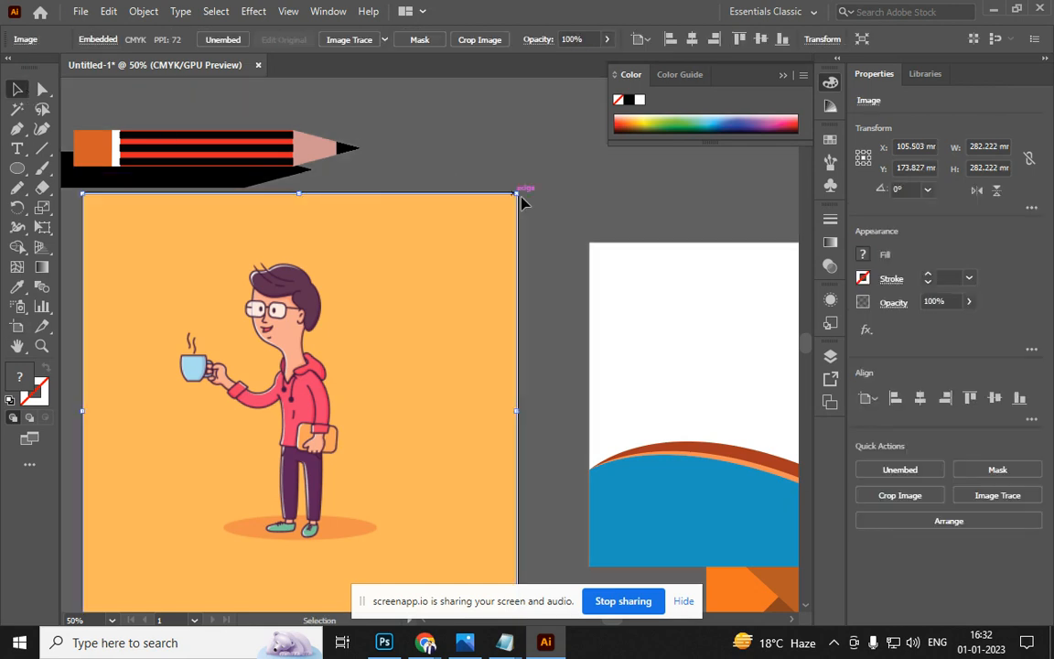
{"action": "left_click", "coordinate": [467, 179]}
{"action": "left_click_drag", "start_coordinate": [466, 388], "coordinate": [529, 313]}
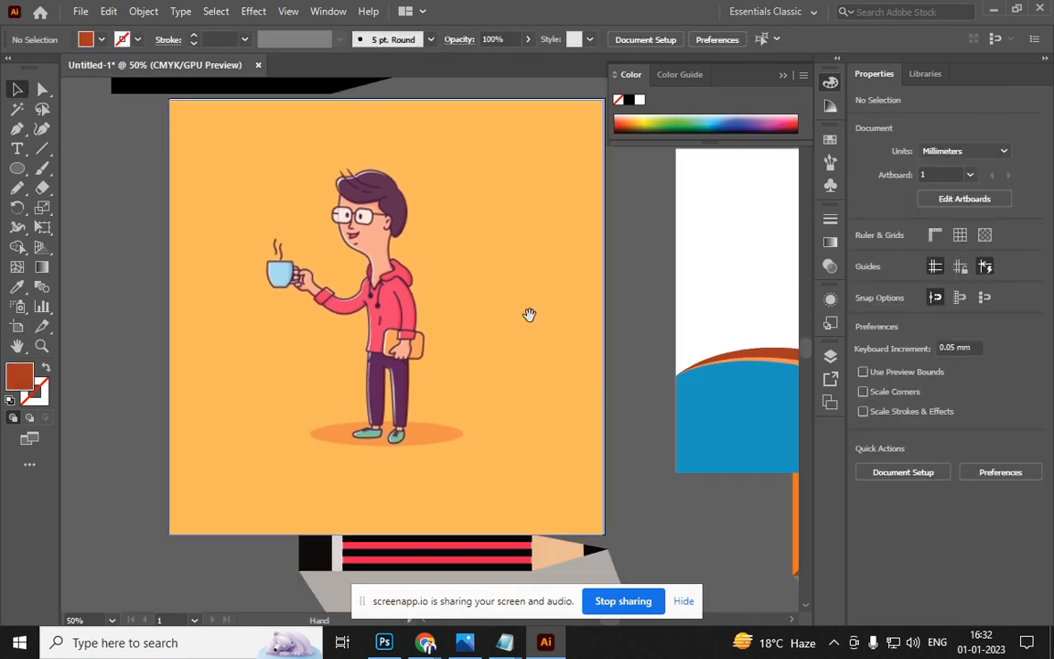
{"action": "left_click", "coordinate": [443, 355]}
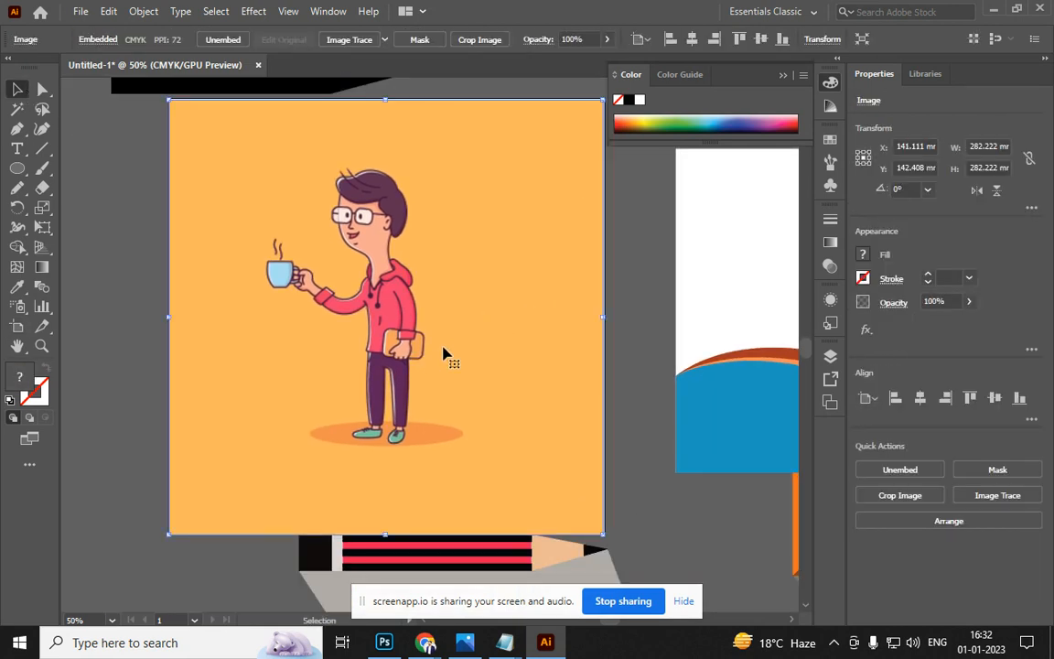
{"action": "key", "text": "a"}
{"action": "key", "text": "ctrl+shift+a"}
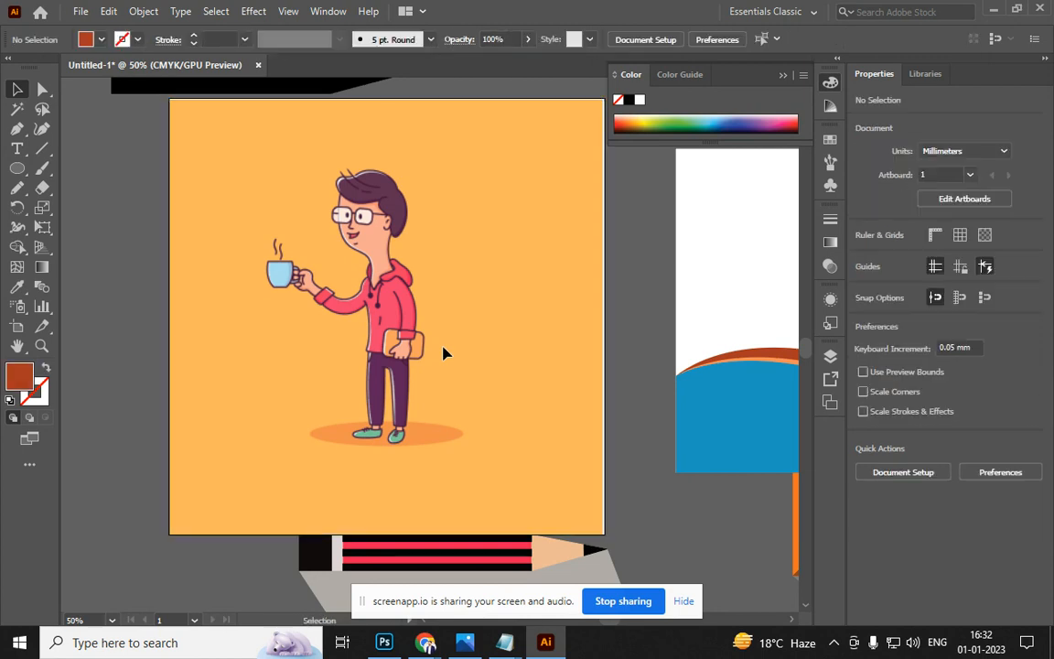
{"action": "key", "text": "alt+Tab"}
{"action": "key", "text": "alt+Tab"}
{"action": "key", "text": "alt+Tab"}
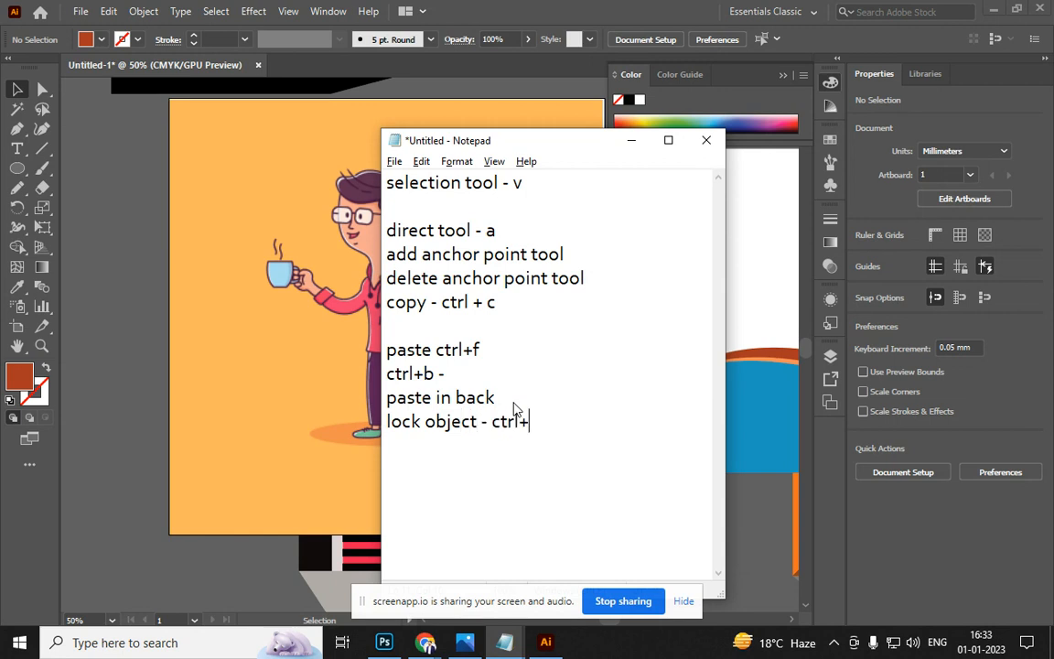
Switch from the shortcut notes back to the Illustrator document
{"action": "key", "text": "alt+Tab"}
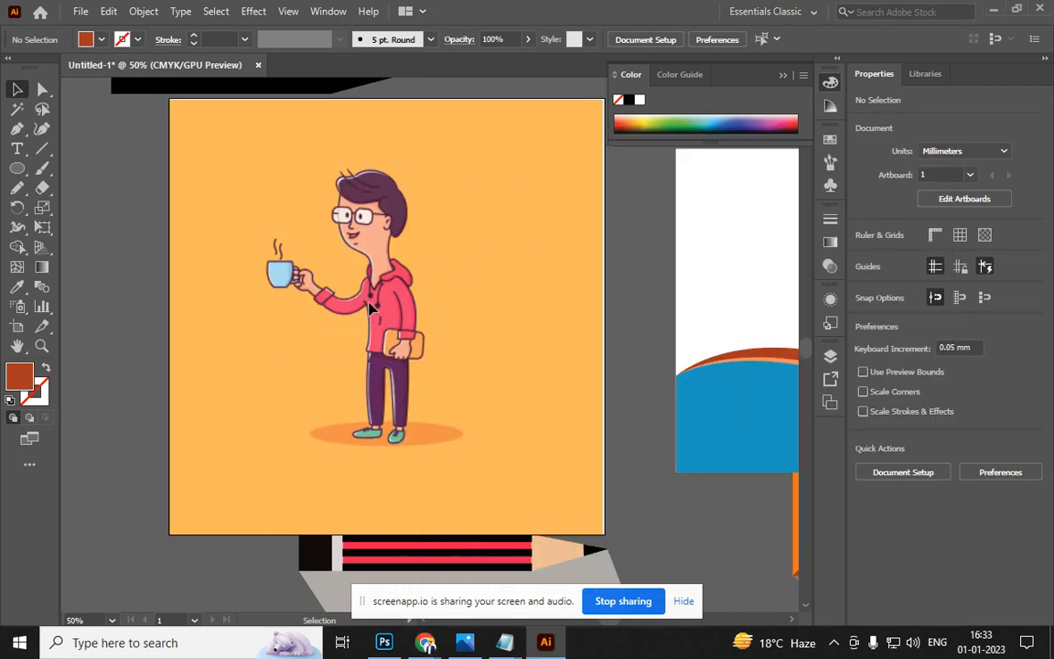
Confirm in the Layers panel that the character image in Layer 1 is locked
{"action": "key", "text": "F7"}
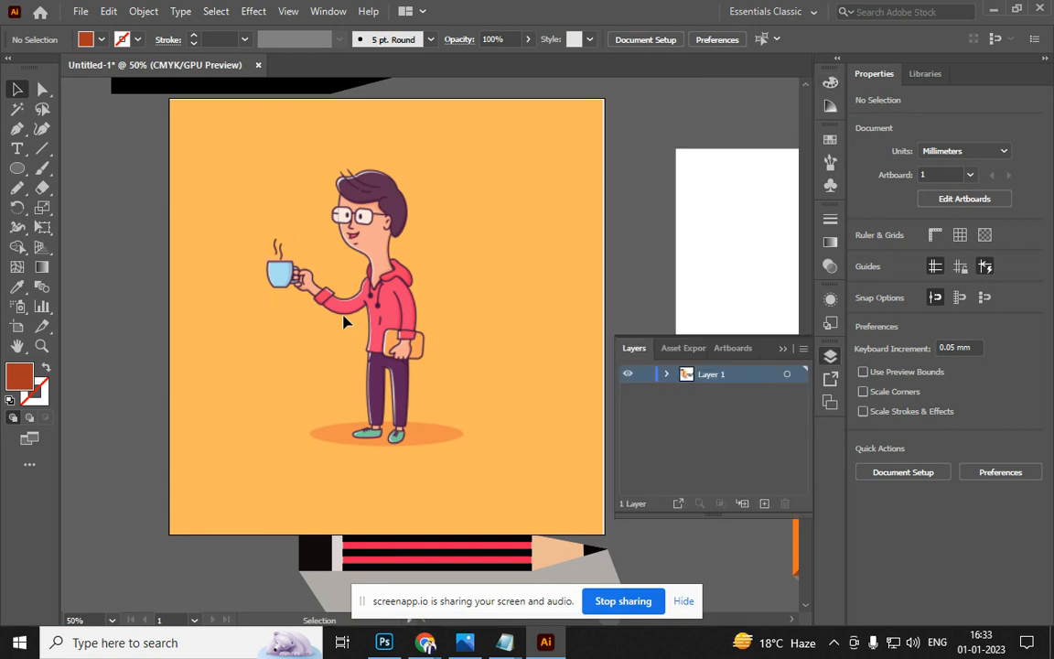
{"action": "left_click", "coordinate": [666, 375]}
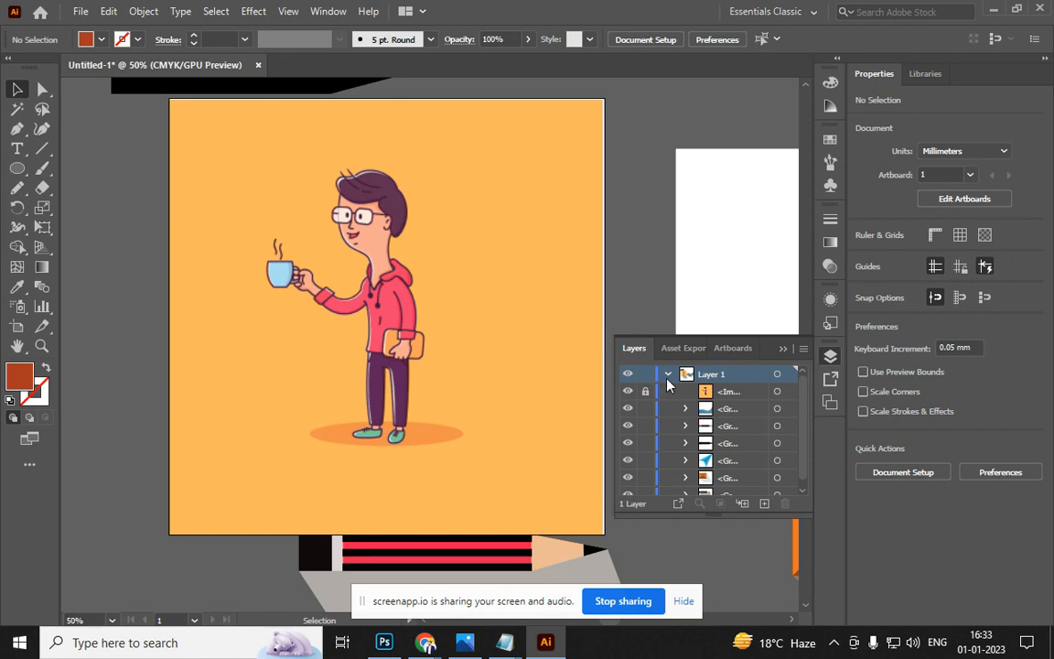
{"action": "left_click", "coordinate": [667, 375]}
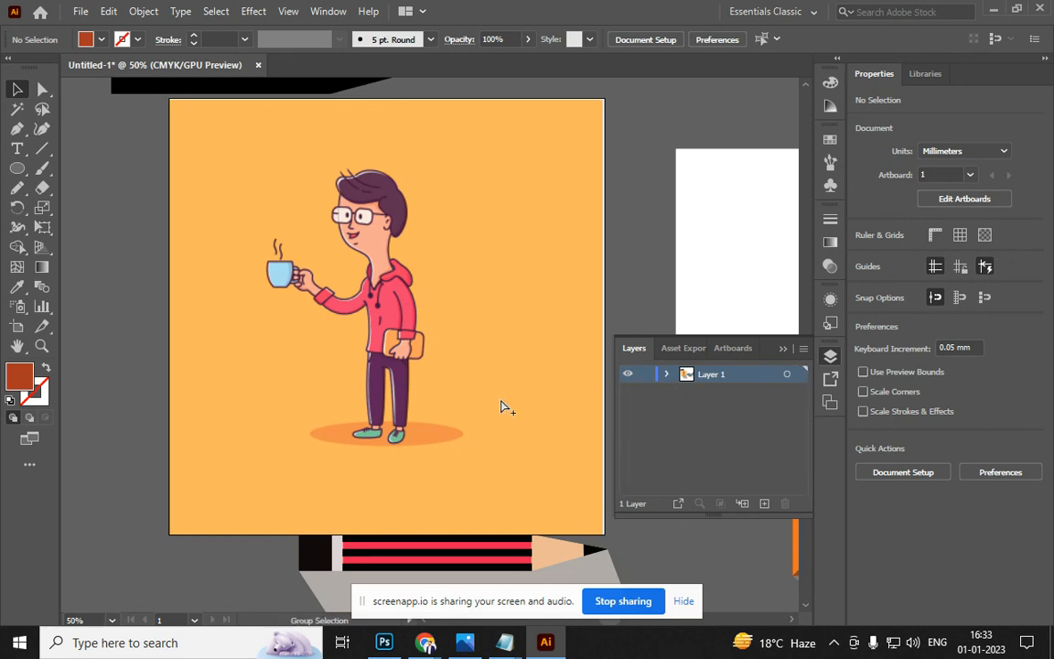
{"action": "left_click", "coordinate": [502, 406]}
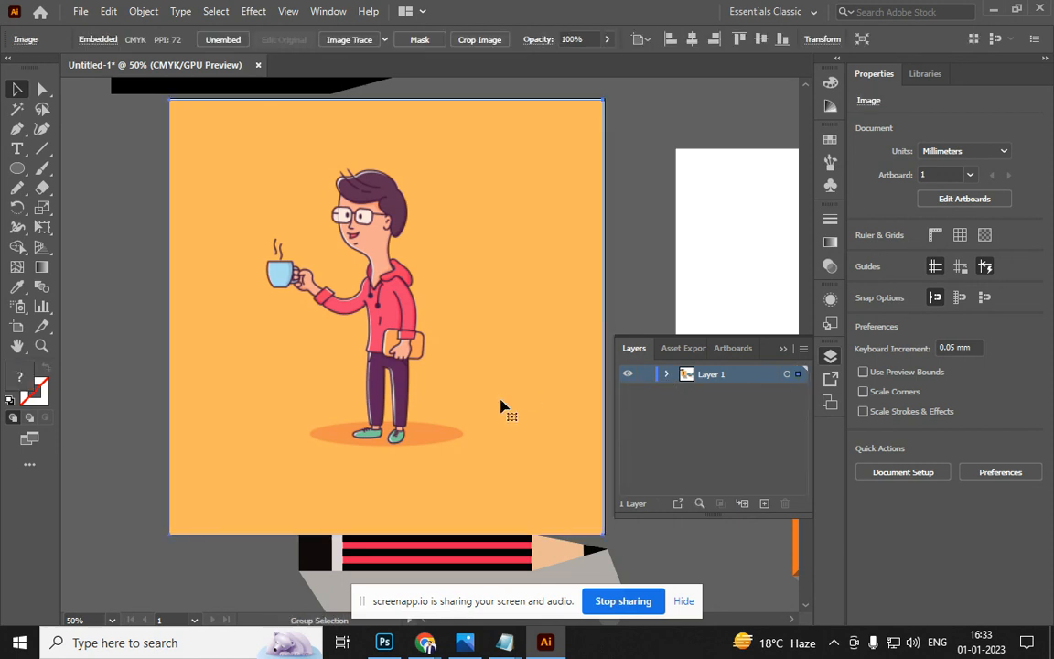
{"action": "left_click", "coordinate": [667, 375]}
{"action": "left_click", "coordinate": [667, 375]}
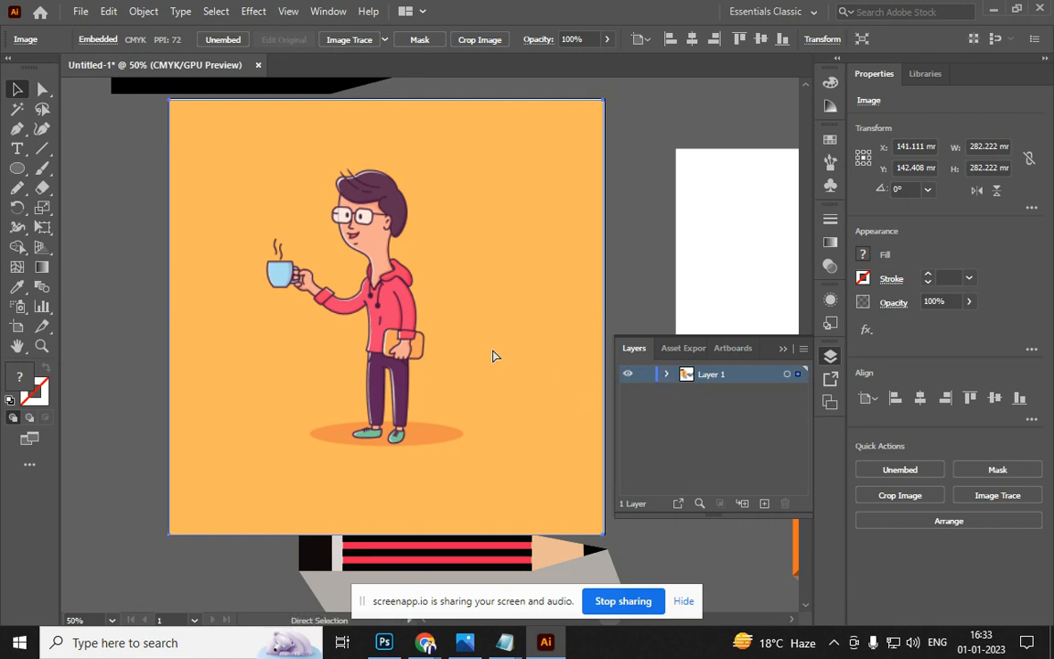
{"action": "key", "text": "ctrl+shift+a"}
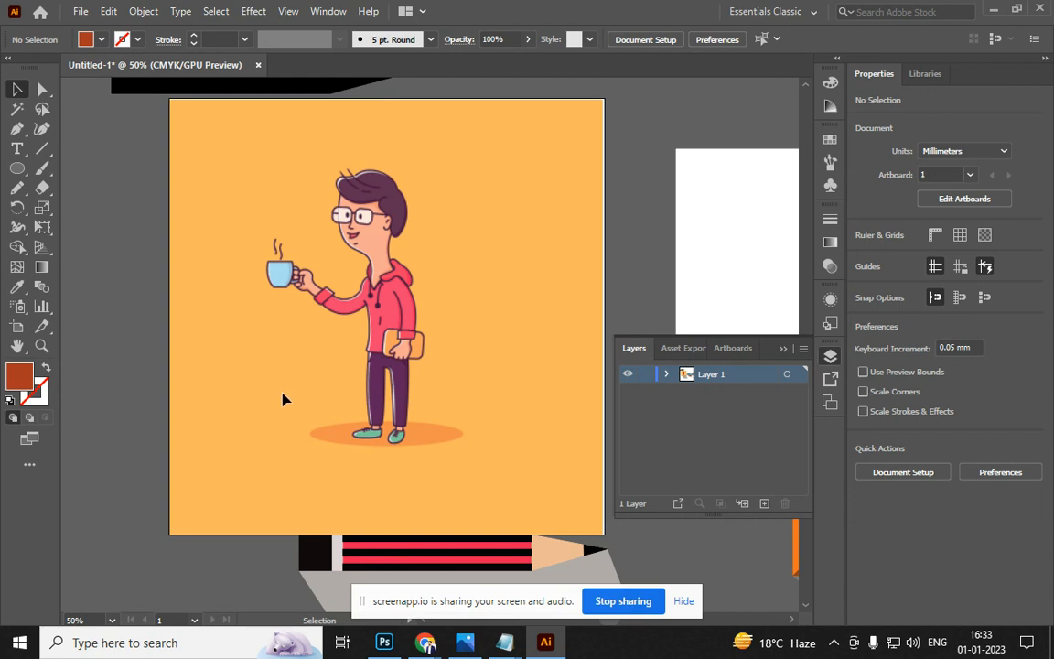
Zoom in and center the view on the coffee cup
{"action": "scroll", "coordinate": [309, 291], "scroll_direction": "up", "scroll_amount": 4}
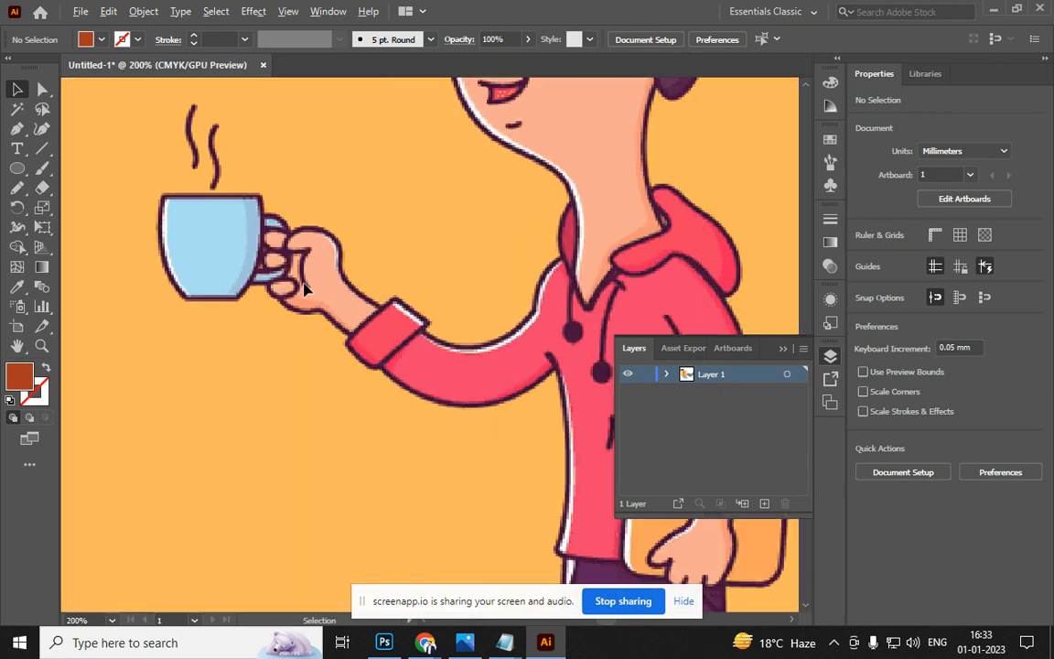
{"action": "left_click_drag", "start_coordinate": [265, 329], "coordinate": [262, 374]}
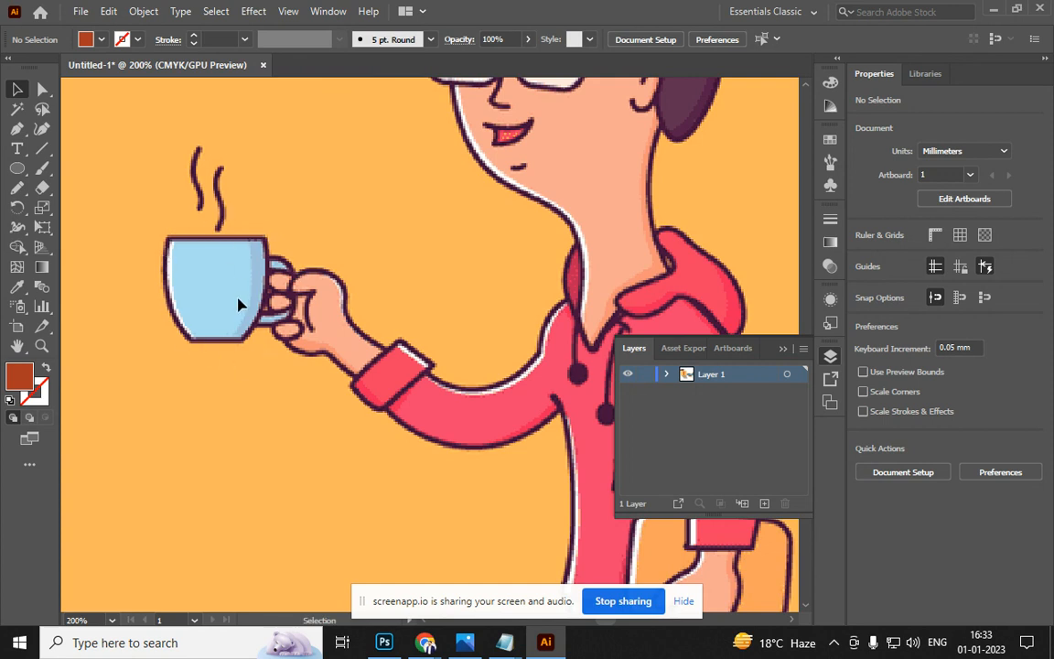
{"action": "scroll", "coordinate": [205, 233], "scroll_direction": "up", "scroll_amount": 2}
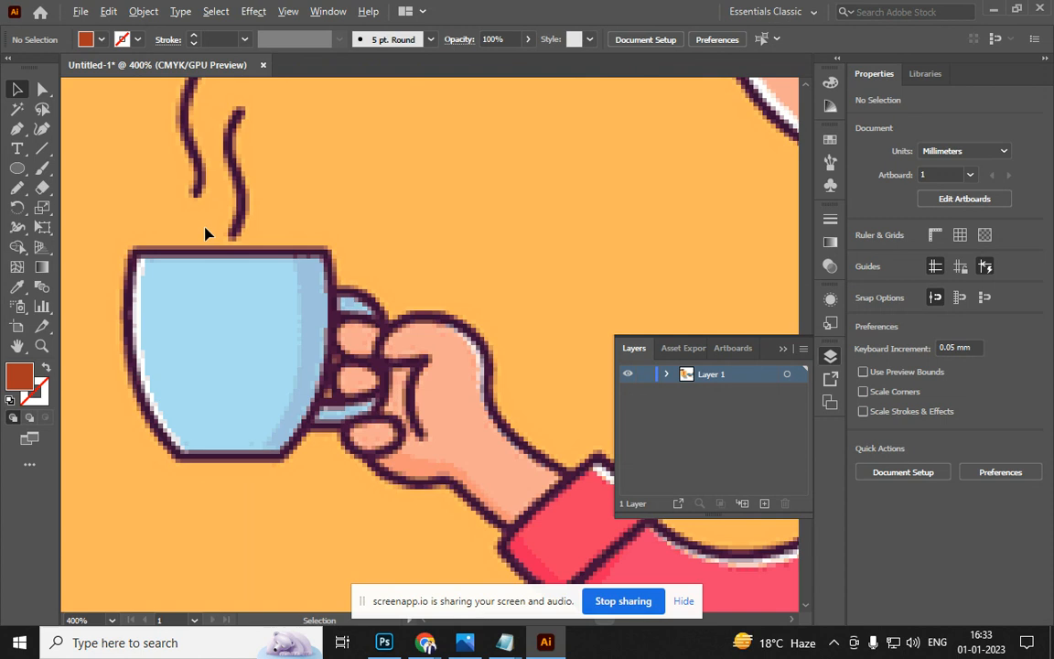
{"action": "key", "text": "p"}
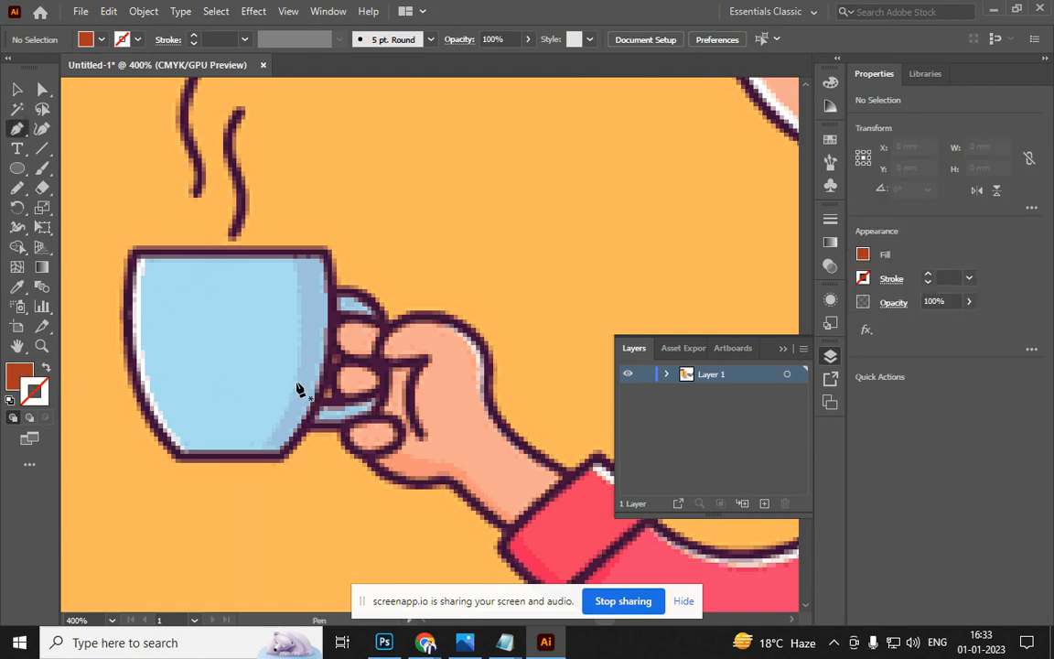
Switch to stroke-only drawing and pen-trace the cup body as a closed outline
{"action": "key", "text": "shift+x"}
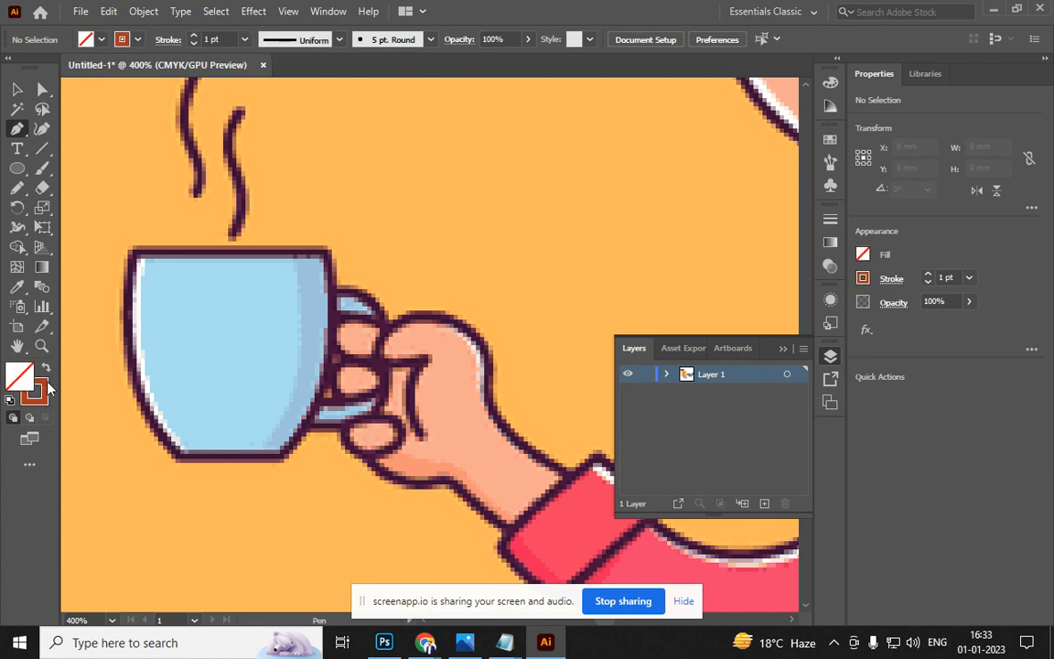
{"action": "left_click", "coordinate": [38, 396]}
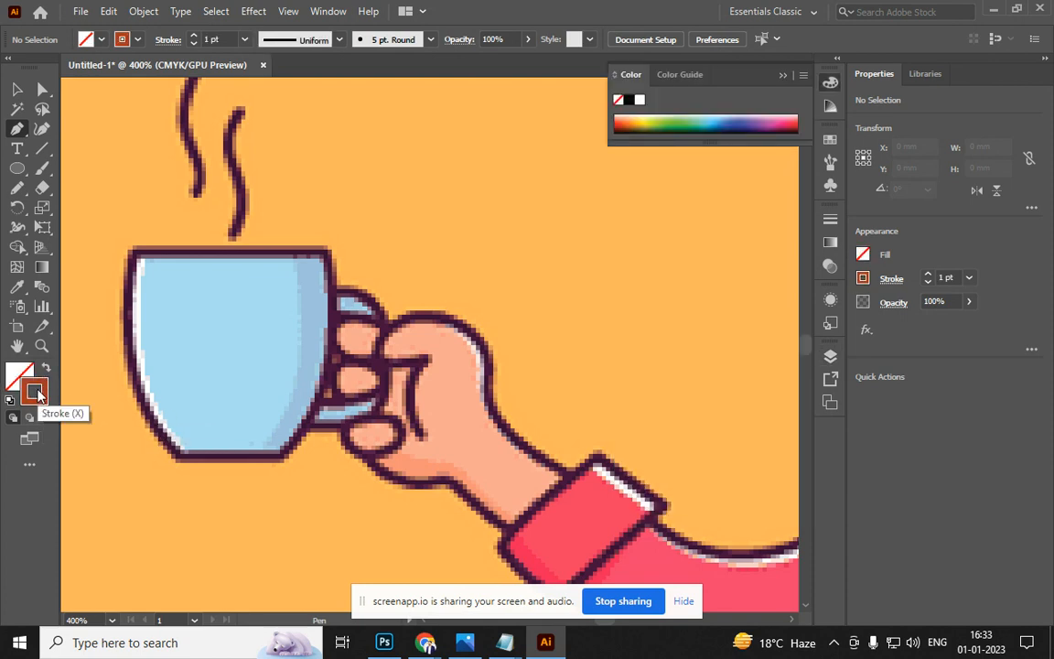
{"action": "left_click", "coordinate": [136, 250]}
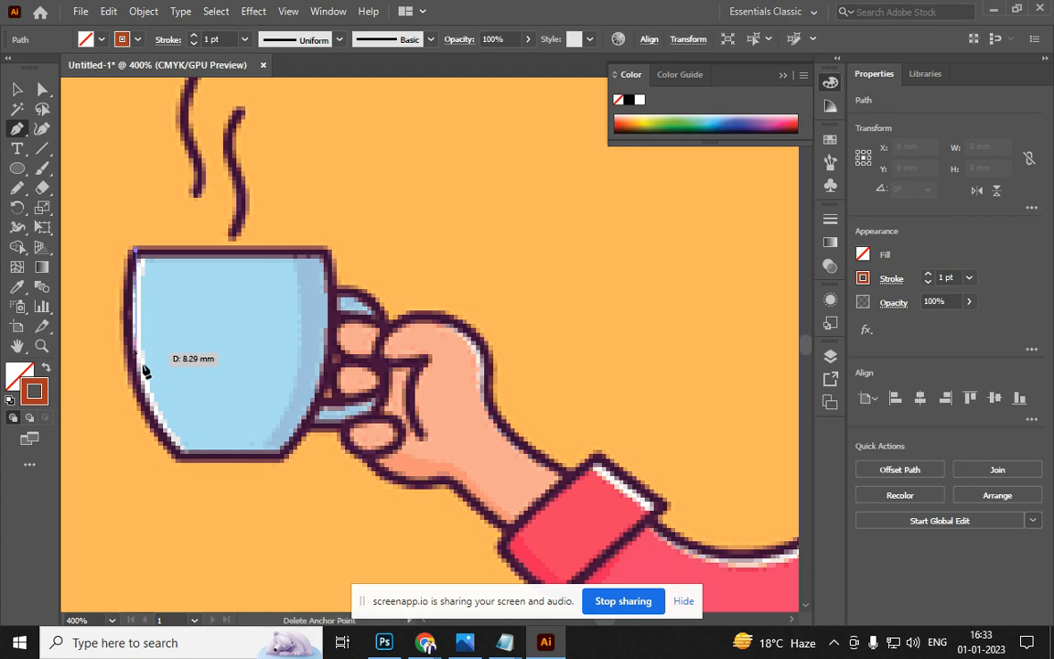
{"action": "left_click", "coordinate": [181, 456]}
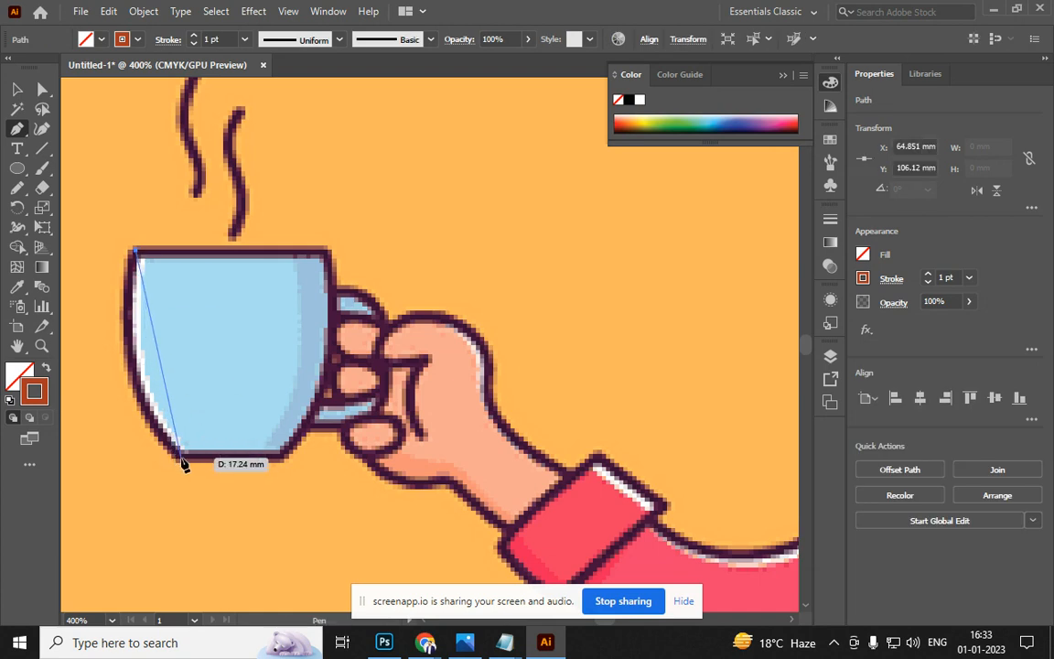
{"action": "left_click_drag", "start_coordinate": [183, 464], "coordinate": [263, 540]}
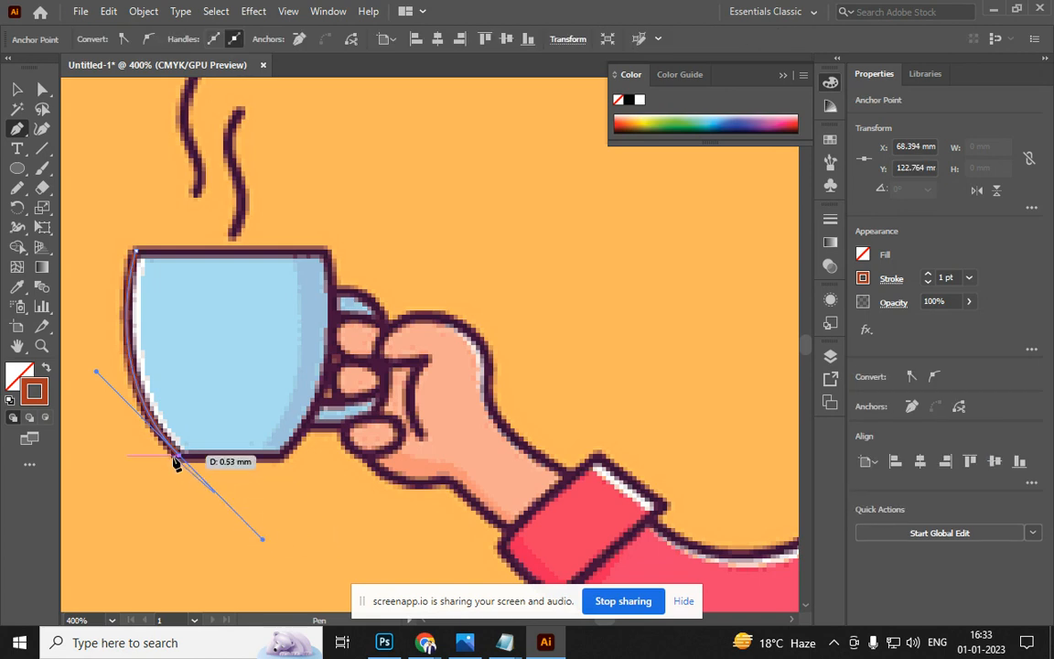
{"action": "left_click", "coordinate": [179, 459]}
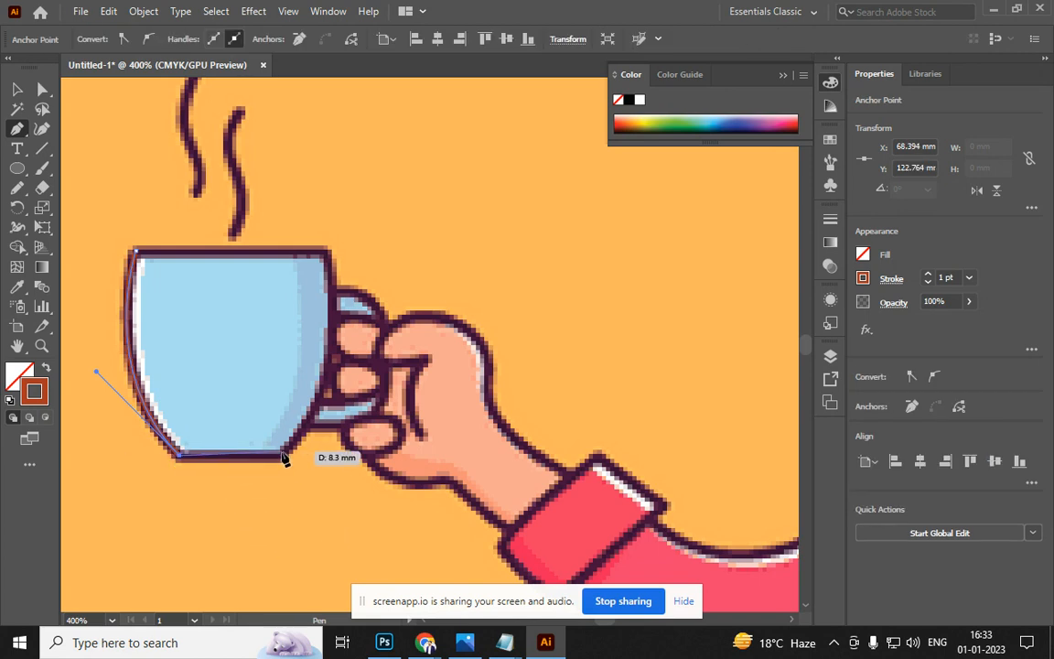
{"action": "left_click", "coordinate": [281, 456]}
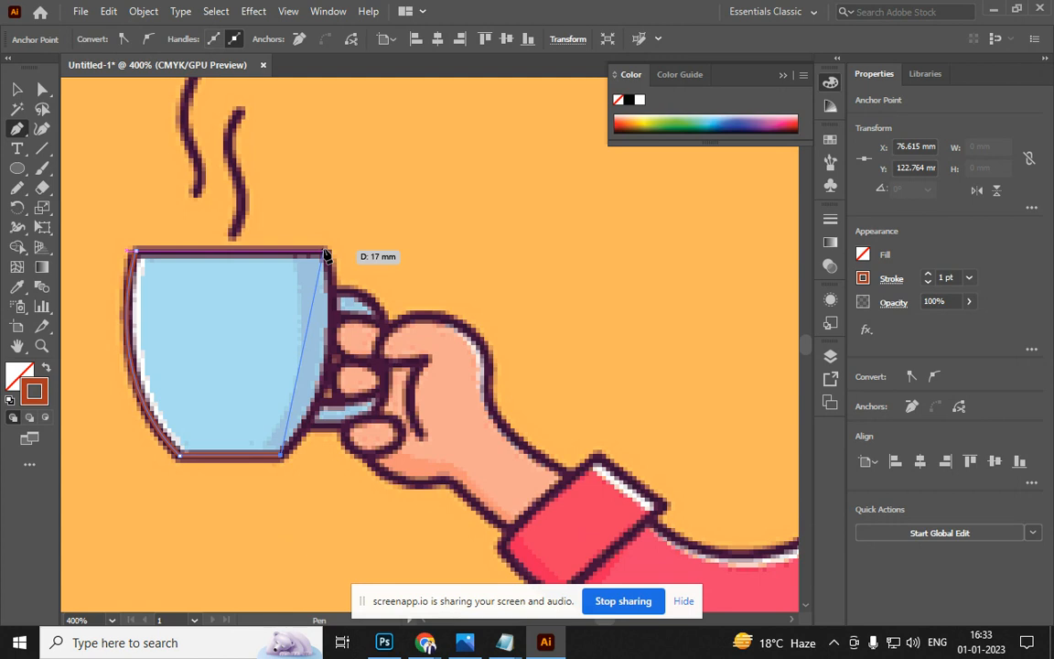
{"action": "left_click_drag", "start_coordinate": [325, 253], "coordinate": [287, 117]}
{"action": "left_click", "coordinate": [325, 254]}
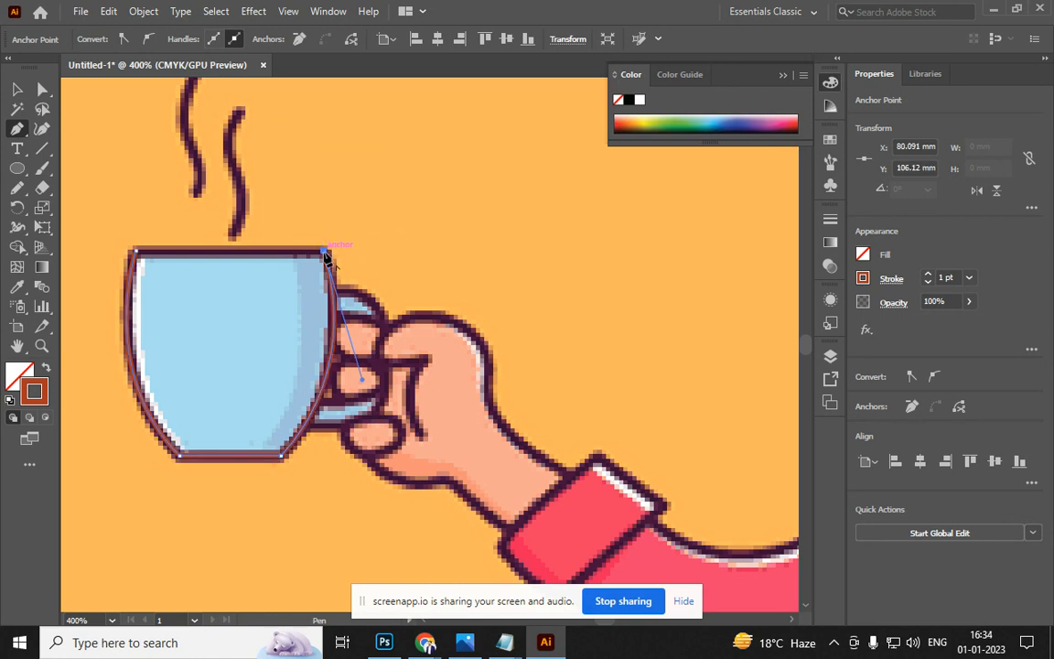
{"action": "left_click", "coordinate": [136, 251]}
Add a point on the cup's right side and trace the curved cup handle
{"action": "scroll", "coordinate": [240, 309], "scroll_direction": "down", "scroll_amount": 4}
{"action": "scroll", "coordinate": [242, 311], "scroll_direction": "up", "scroll_amount": 4}
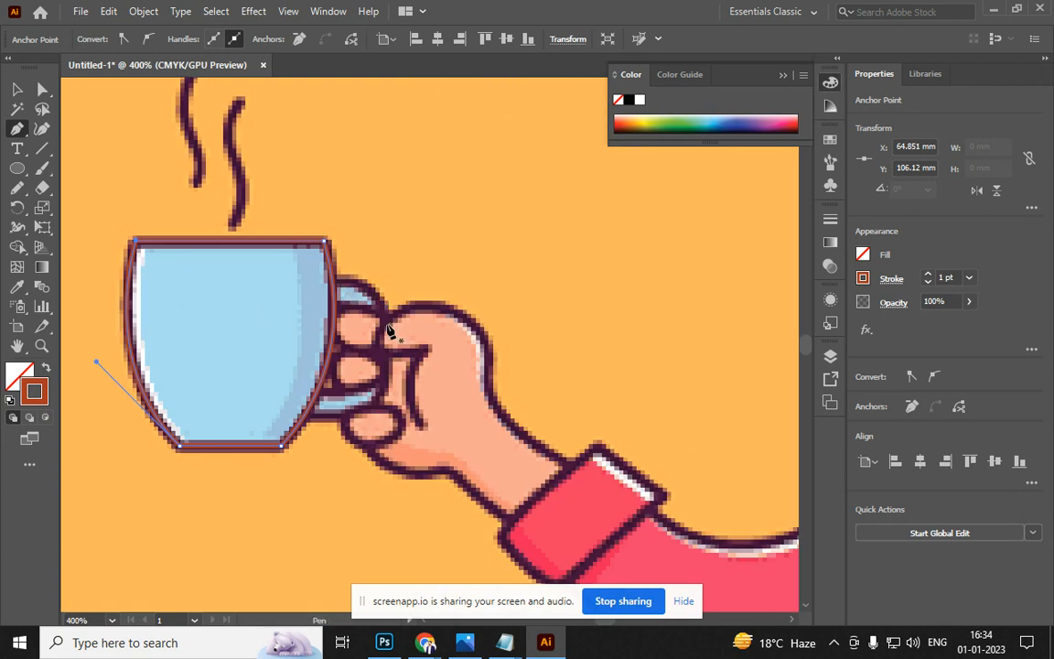
{"action": "left_click", "coordinate": [331, 278]}
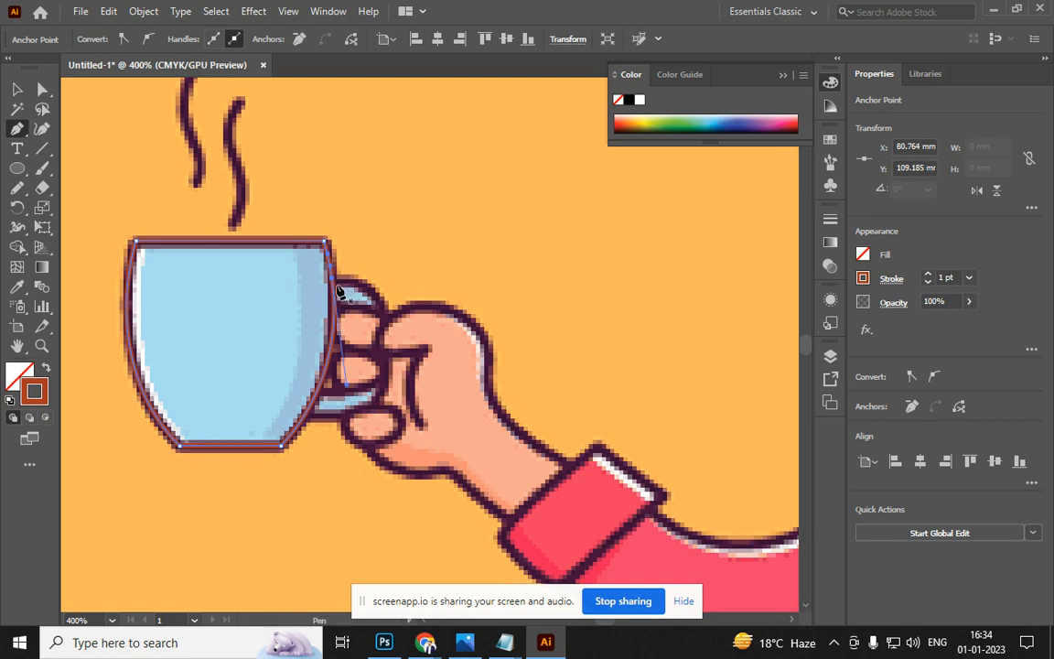
{"action": "left_click", "coordinate": [358, 284], "text": "ctrl"}
{"action": "left_click", "coordinate": [358, 279]}
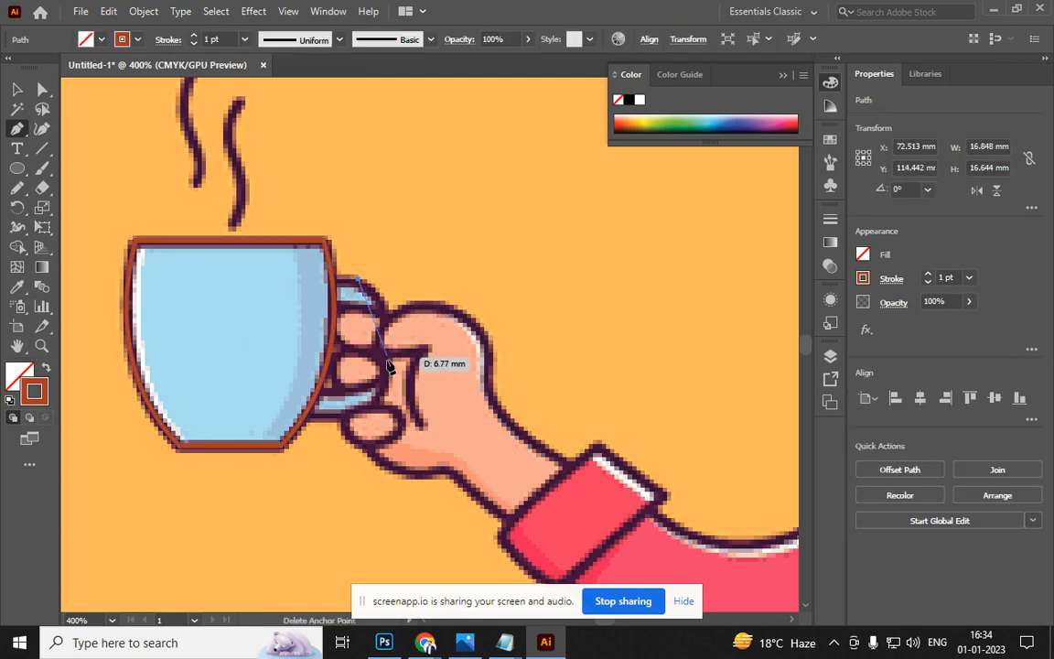
{"action": "left_click_drag", "start_coordinate": [376, 397], "coordinate": [324, 487]}
{"action": "left_click", "coordinate": [371, 400]}
{"action": "left_click_drag", "start_coordinate": [309, 423], "coordinate": [373, 349]}
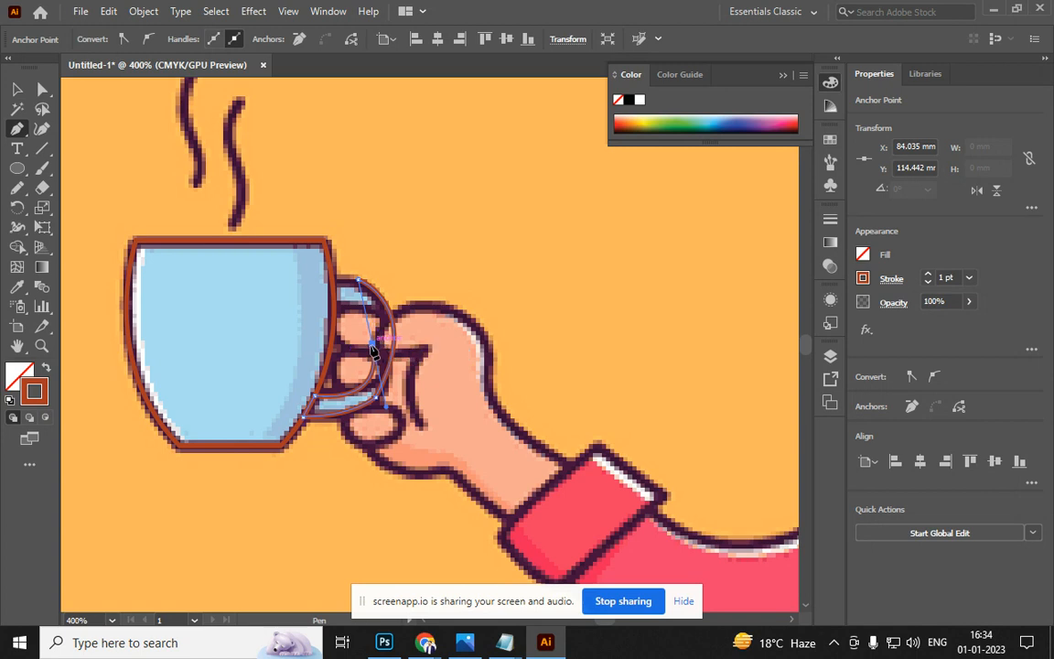
{"action": "left_click_drag", "start_coordinate": [334, 308], "coordinate": [357, 287]}
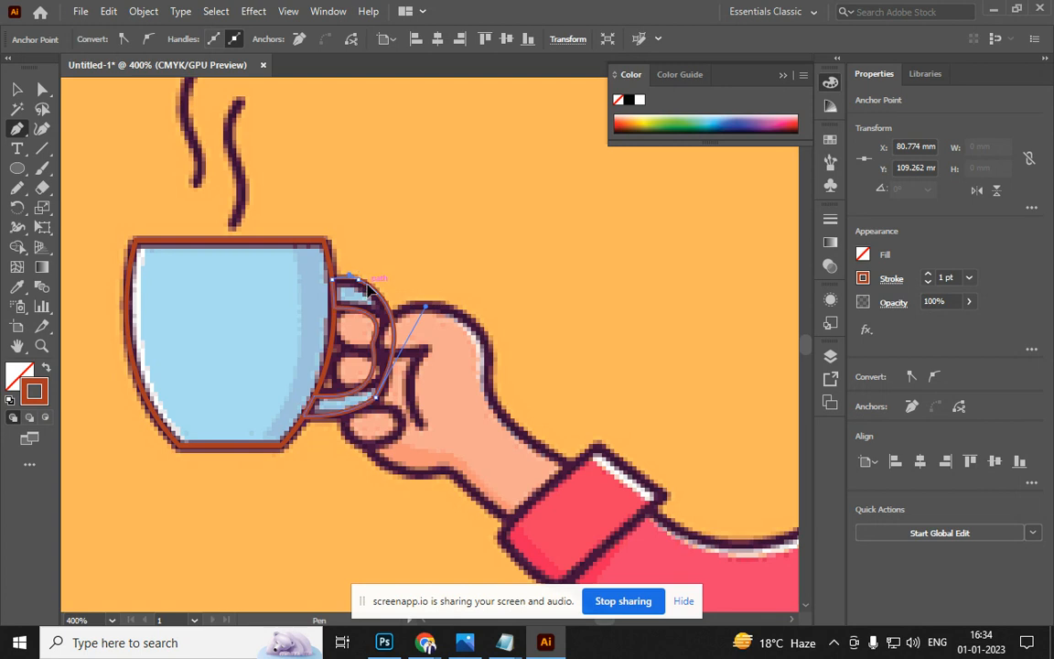
{"action": "scroll", "coordinate": [367, 286], "scroll_direction": "down", "scroll_amount": 4}
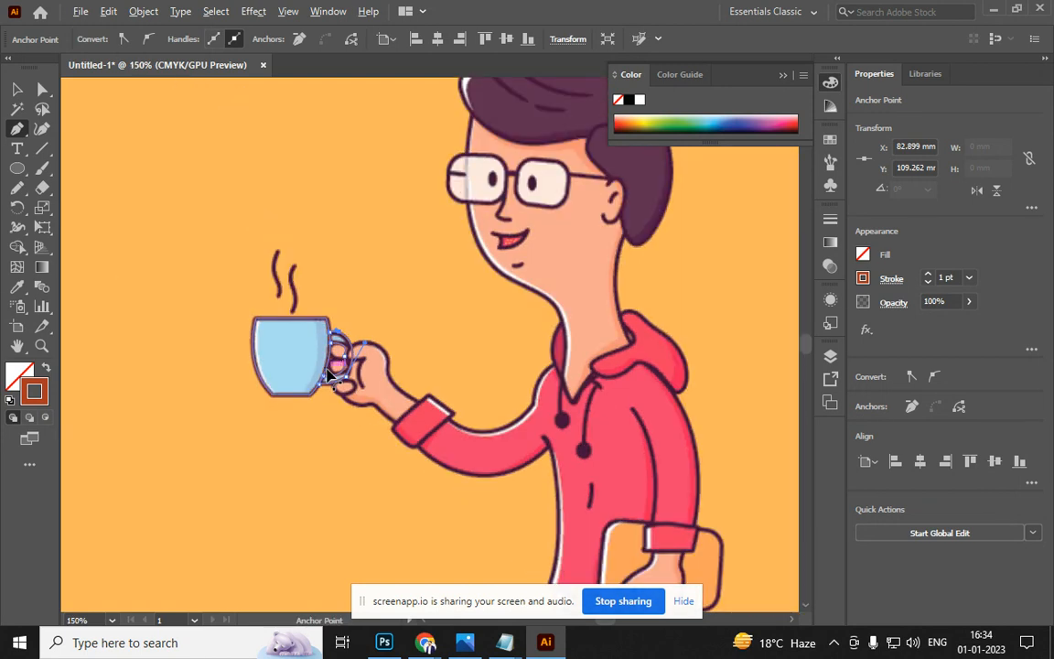
{"action": "scroll", "coordinate": [330, 357], "scroll_direction": "up", "scroll_amount": 2}
Trace one steam wisp and drag a duplicate onto the second steam line
{"action": "left_click", "coordinate": [255, 261]}
{"action": "mouse_move", "coordinate": [255, 200]}
{"action": "left_mouse_down"}
{"action": "mouse_move", "coordinate": [281, 212]}
{"action": "mouse_move", "coordinate": [280, 195]}
{"action": "mouse_move", "coordinate": [316, 163]}
{"action": "mouse_move", "coordinate": [279, 183]}
{"action": "mouse_move", "coordinate": [103, 130]}
{"action": "mouse_move", "coordinate": [8, 87]}
{"action": "left_mouse_up"}
{"action": "left_click", "coordinate": [17, 89]}
{"action": "left_click_drag", "start_coordinate": [259, 219], "coordinate": [229, 201]}
{"action": "left_click", "coordinate": [156, 234]}
{"action": "key", "text": "ctrl+1"}
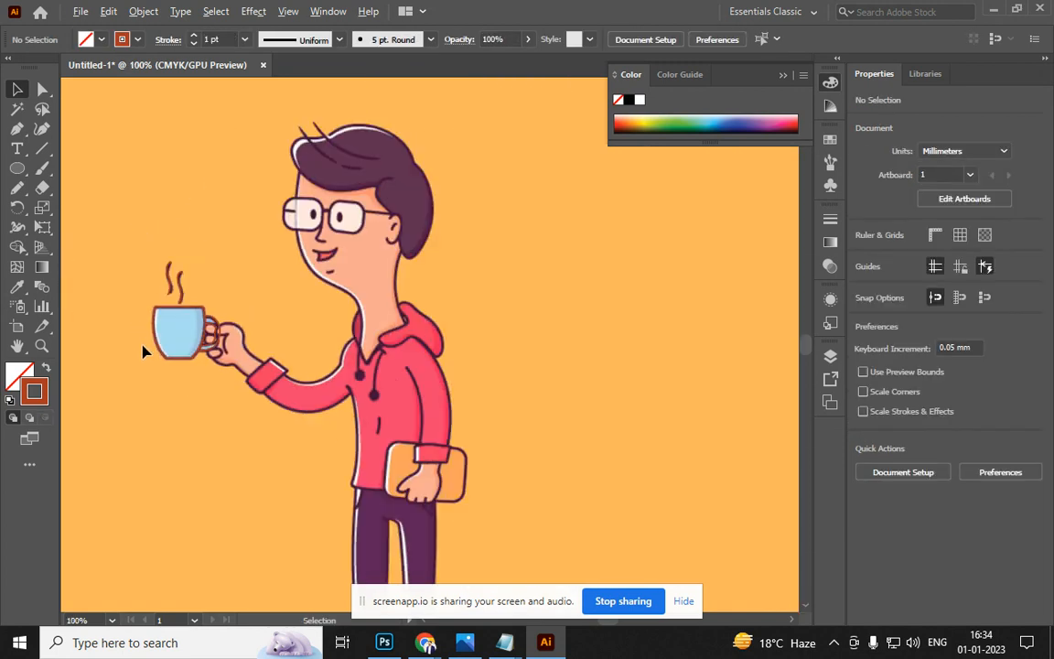
{"action": "scroll", "coordinate": [197, 368], "scroll_direction": "up", "scroll_amount": 3}
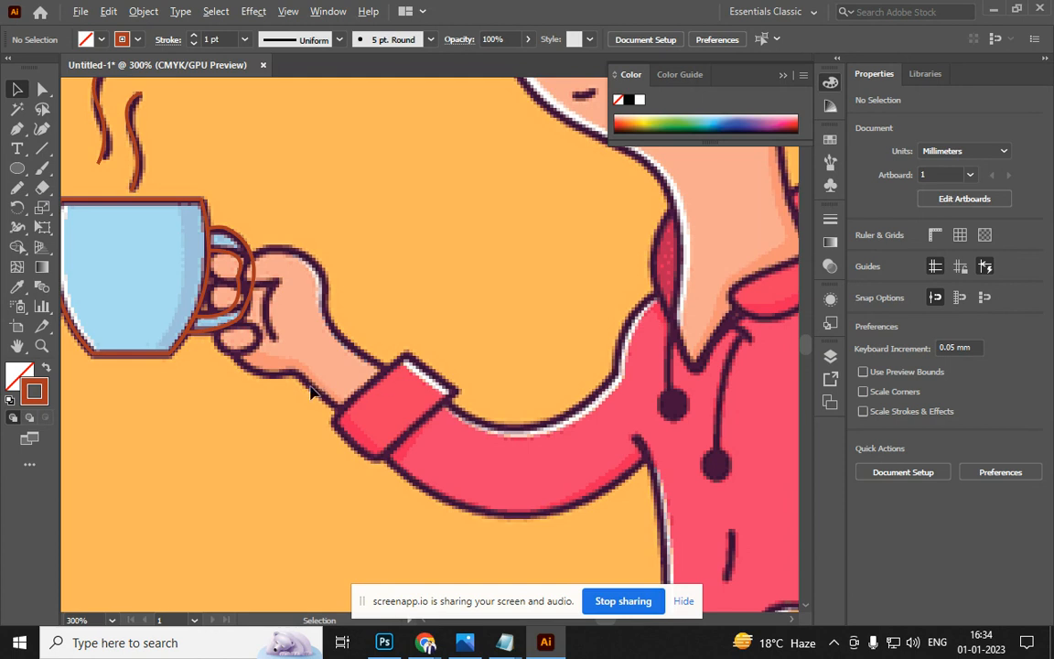
{"action": "scroll", "coordinate": [310, 392], "scroll_direction": "down", "scroll_amount": 3}
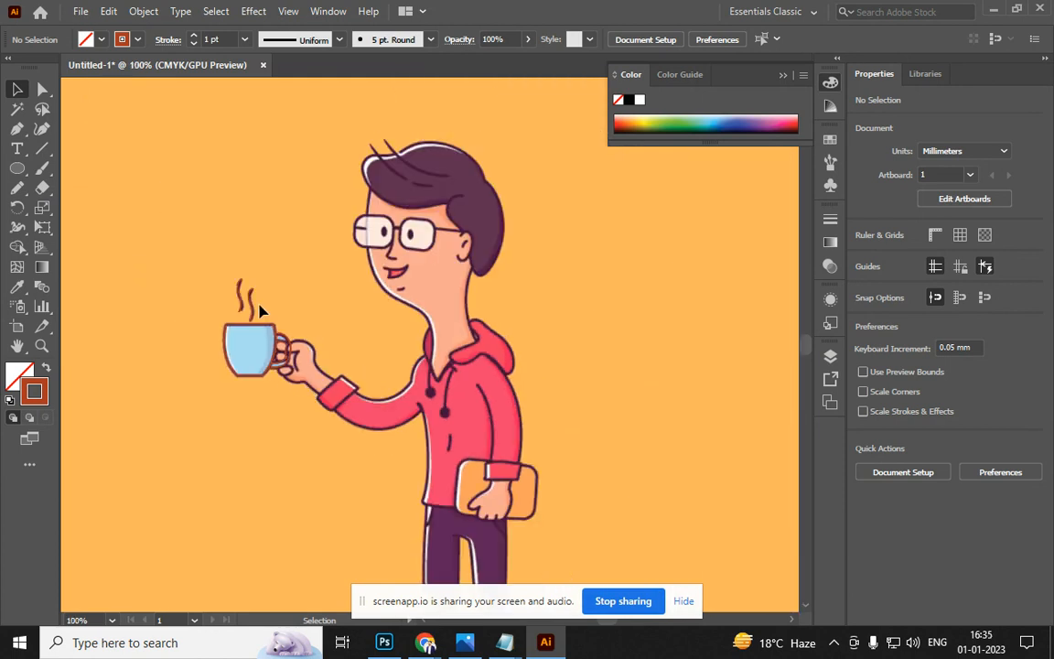
{"action": "left_click_drag", "start_coordinate": [240, 300], "coordinate": [222, 295]}
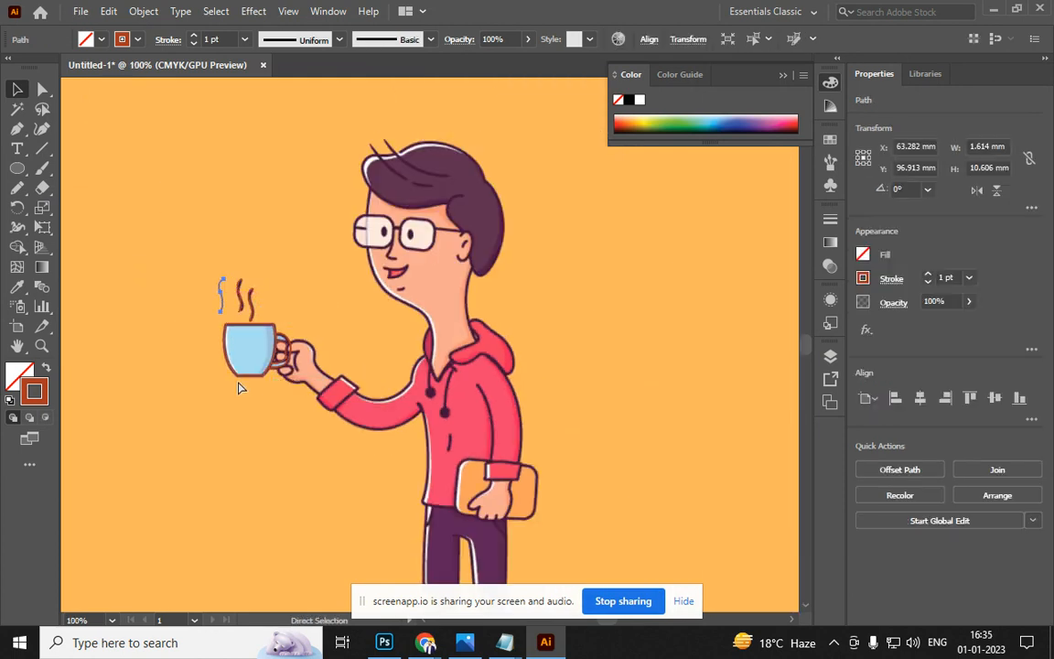
{"action": "scroll", "coordinate": [271, 391], "scroll_direction": "down", "scroll_amount": 3}
{"action": "key", "text": "ctrl+shift+a"}
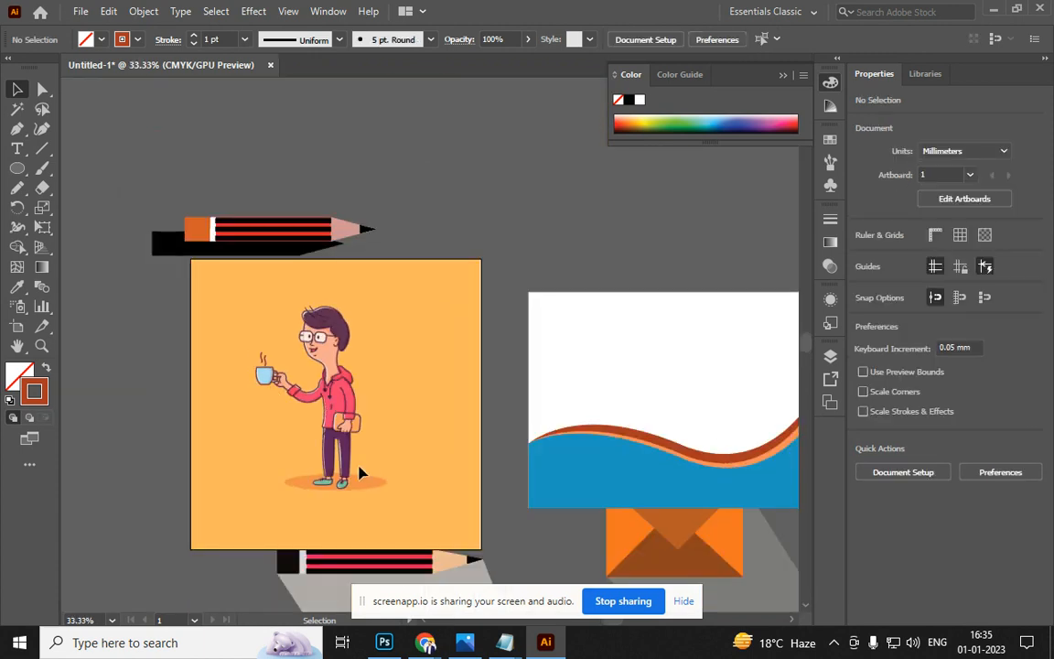
{"action": "left_click", "coordinate": [373, 476]}
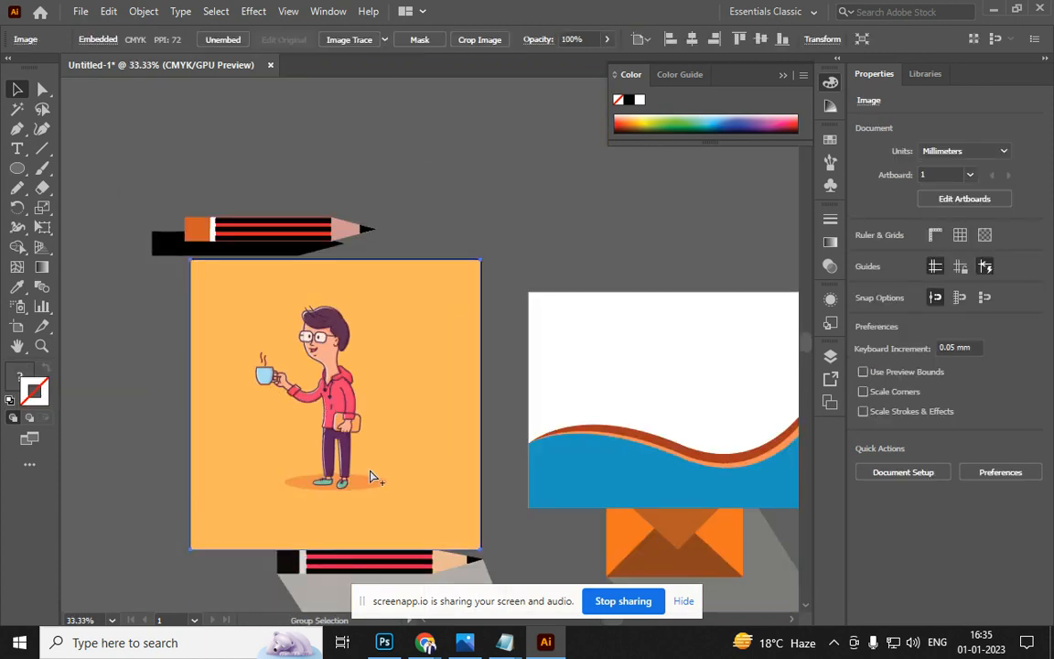
{"action": "key", "text": "ctrl+shift+a"}
{"action": "left_click", "coordinate": [428, 433]}
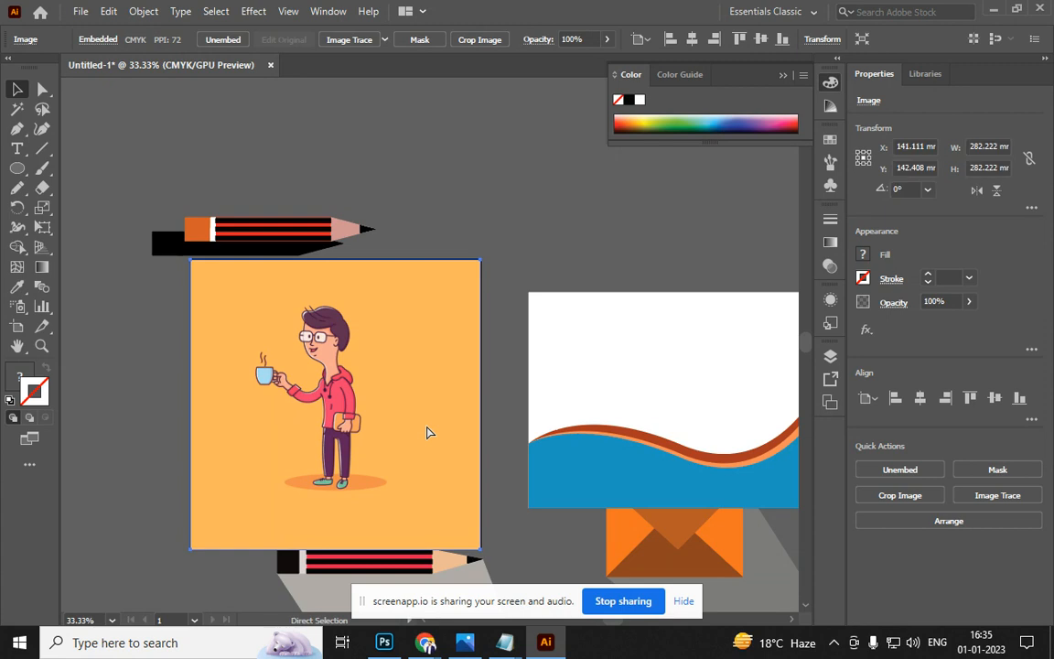
{"action": "key", "text": "Delete"}
{"action": "scroll", "coordinate": [243, 370], "scroll_direction": "up", "scroll_amount": 4}
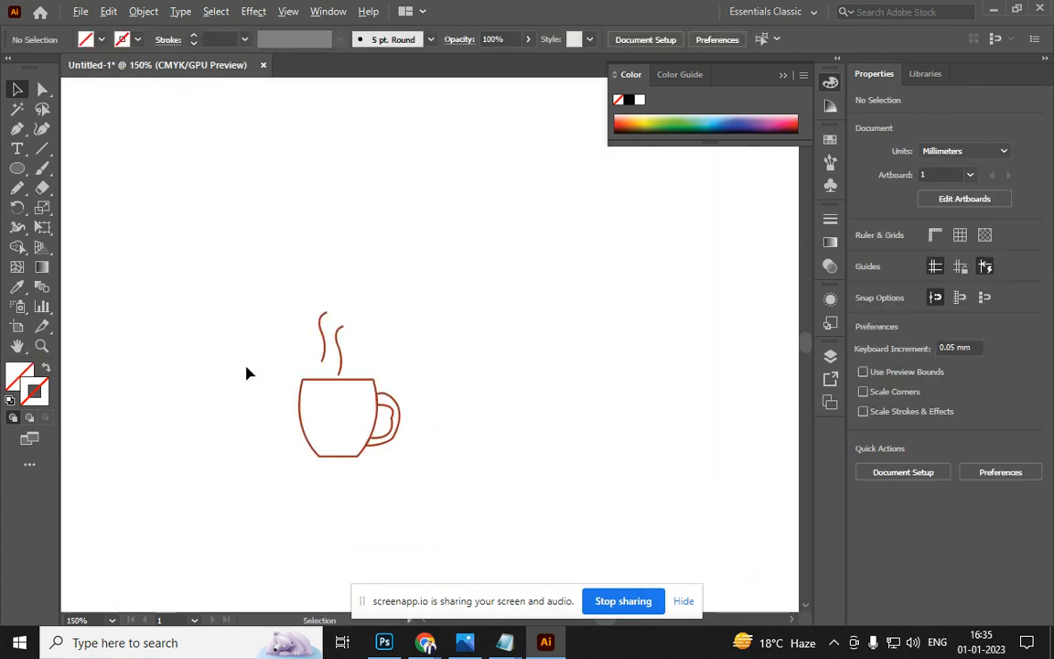
{"action": "scroll", "coordinate": [246, 376], "scroll_direction": "down", "scroll_amount": 4}
{"action": "key", "text": "ctrl"}
{"action": "left_click", "coordinate": [247, 376], "text": "ctrl"}
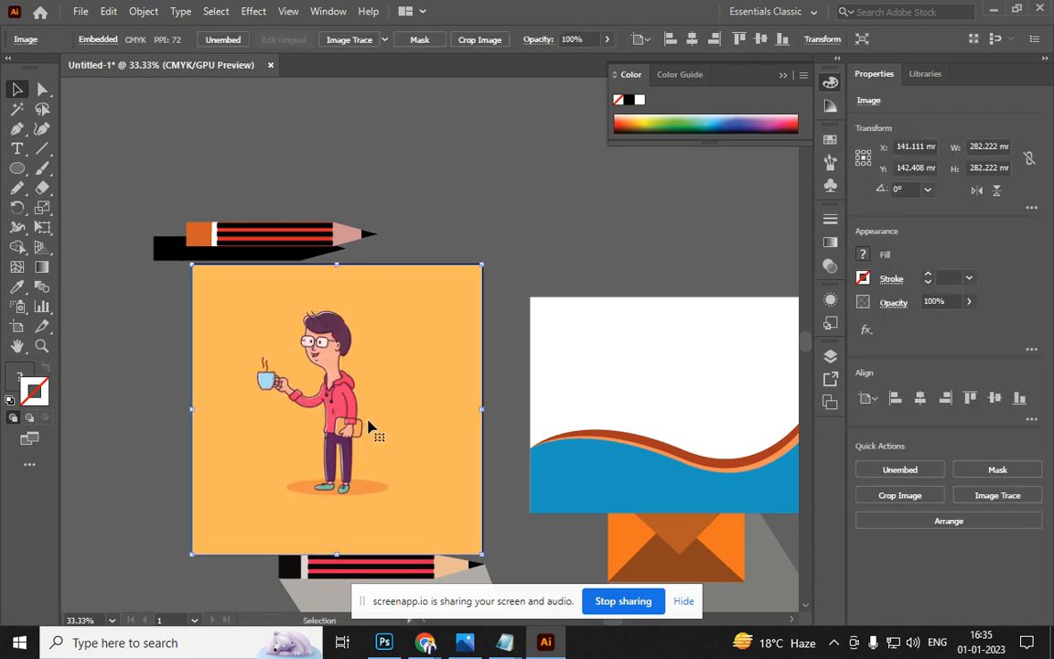
{"action": "scroll", "coordinate": [371, 426], "scroll_direction": "up", "scroll_amount": 1}
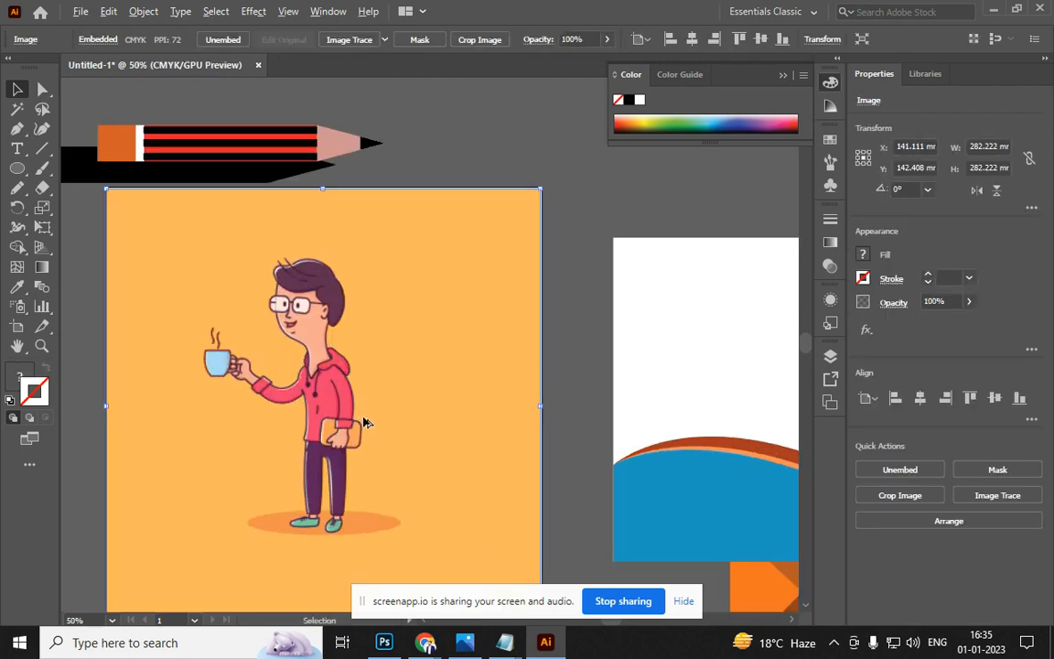
{"action": "scroll", "coordinate": [361, 424], "scroll_direction": "up", "scroll_amount": 1}
{"action": "key", "text": "ctrl"}
Start the hair outline beside the ear and set the stroke colour to dark red
{"action": "key", "text": "ctrl+shift+a"}
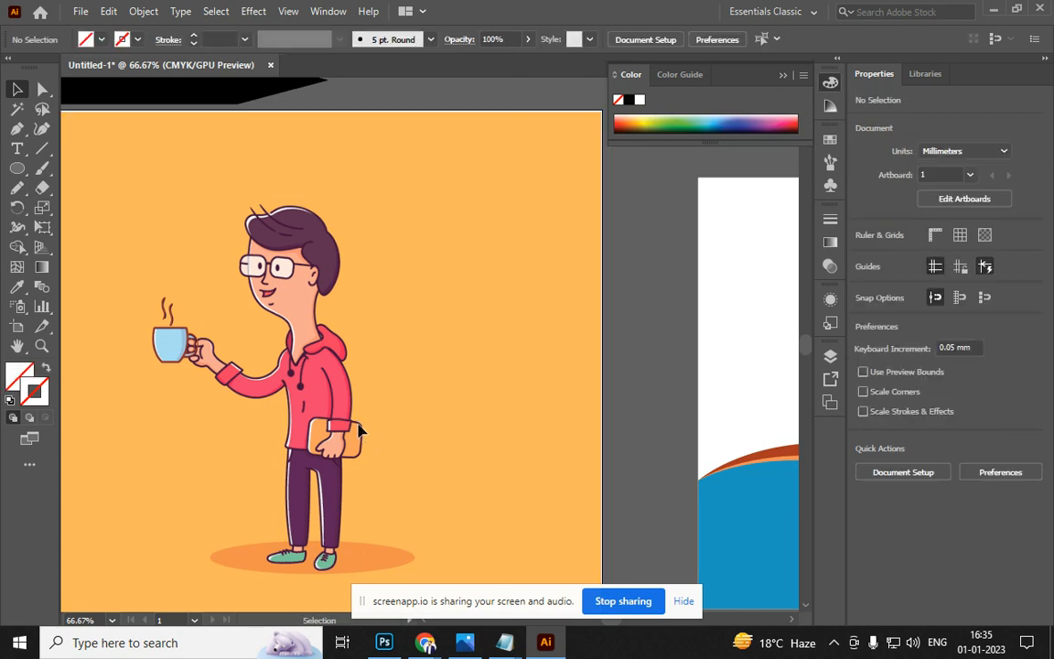
{"action": "scroll", "coordinate": [282, 362], "scroll_direction": "up", "scroll_amount": 3}
{"action": "left_click_drag", "start_coordinate": [294, 280], "coordinate": [259, 487]}
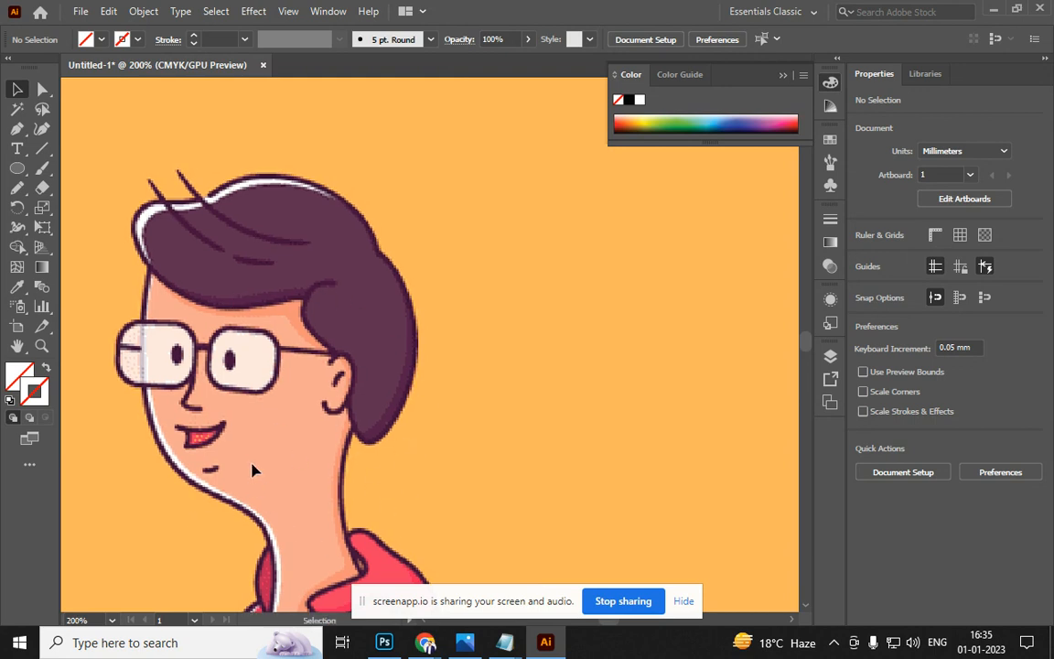
{"action": "key", "text": "p"}
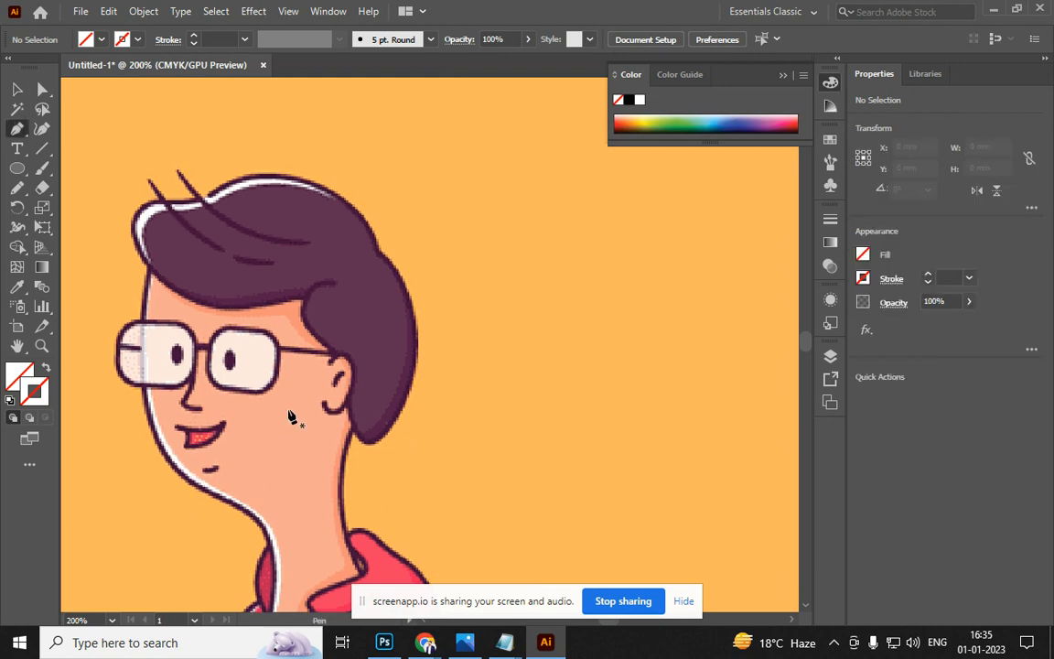
{"action": "left_click", "coordinate": [306, 297]}
{"action": "left_click_drag", "start_coordinate": [342, 357], "coordinate": [394, 384]}
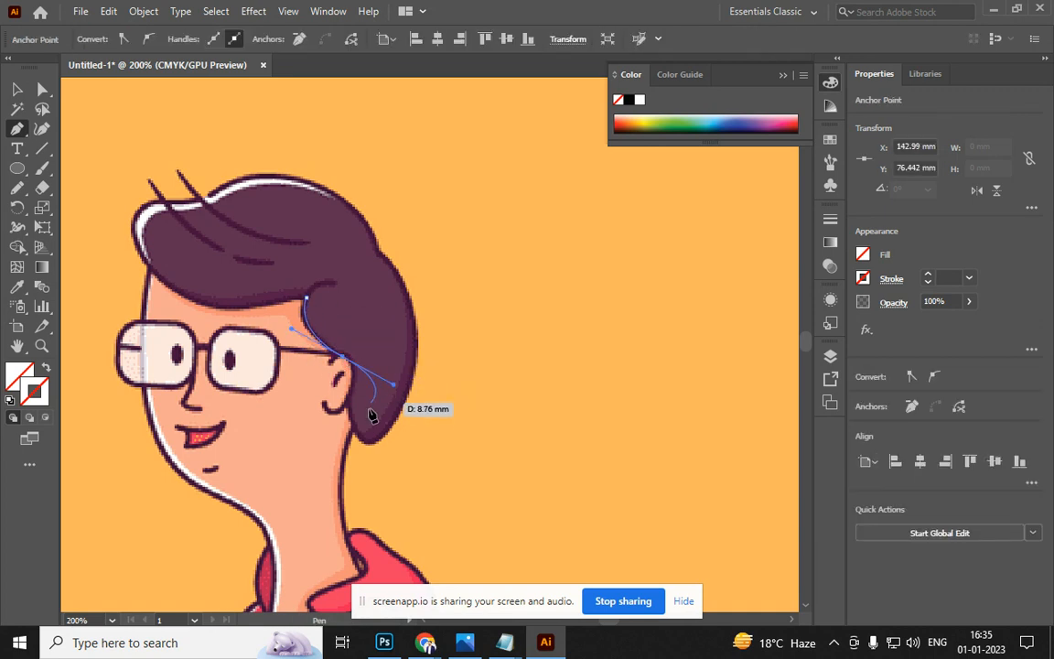
{"action": "left_click", "coordinate": [342, 356]}
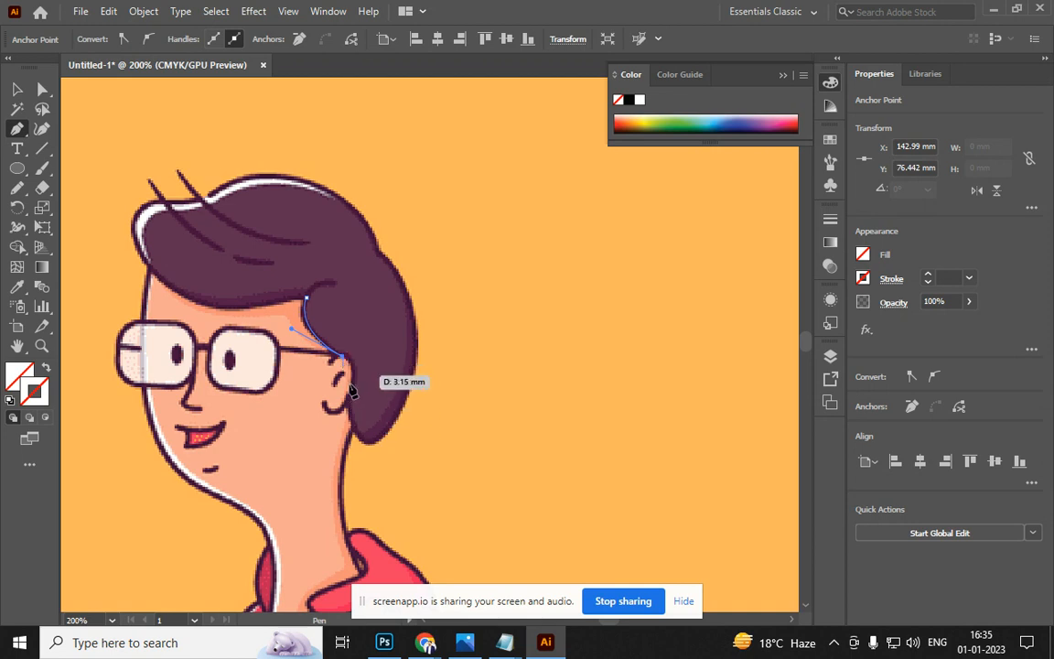
{"action": "left_click_drag", "start_coordinate": [352, 404], "coordinate": [19, 375]}
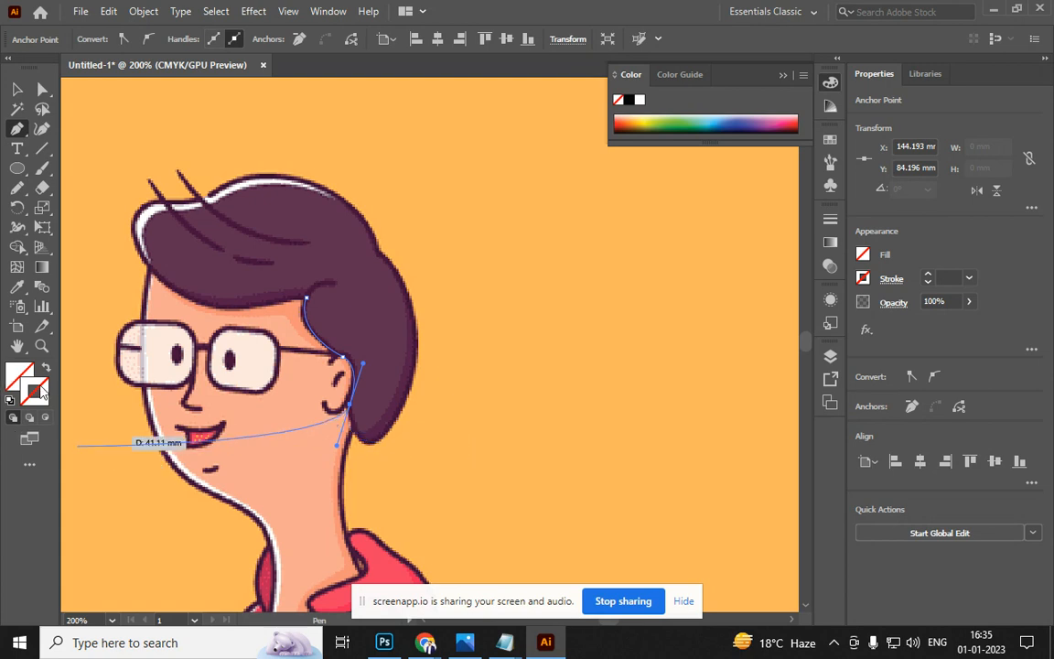
{"action": "double_click", "coordinate": [42, 392]}
{"action": "mouse_move", "coordinate": [508, 341]}
{"action": "left_mouse_down"}
{"action": "mouse_move", "coordinate": [579, 300]}
{"action": "mouse_move", "coordinate": [602, 318]}
{"action": "left_mouse_up"}
{"action": "left_click", "coordinate": [834, 196]}
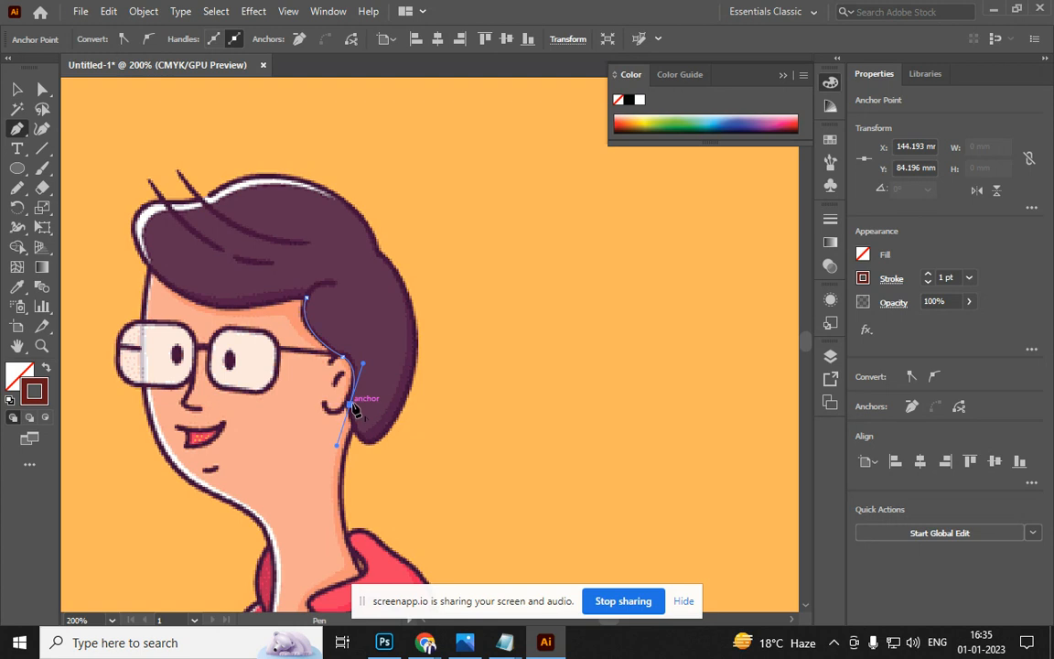
Continue the hair outline along its lower edge, back and top, closing it at the start
{"action": "left_click", "coordinate": [350, 403]}
{"action": "left_click_drag", "start_coordinate": [380, 442], "coordinate": [401, 428]}
{"action": "left_click_drag", "start_coordinate": [414, 371], "coordinate": [326, 217]}
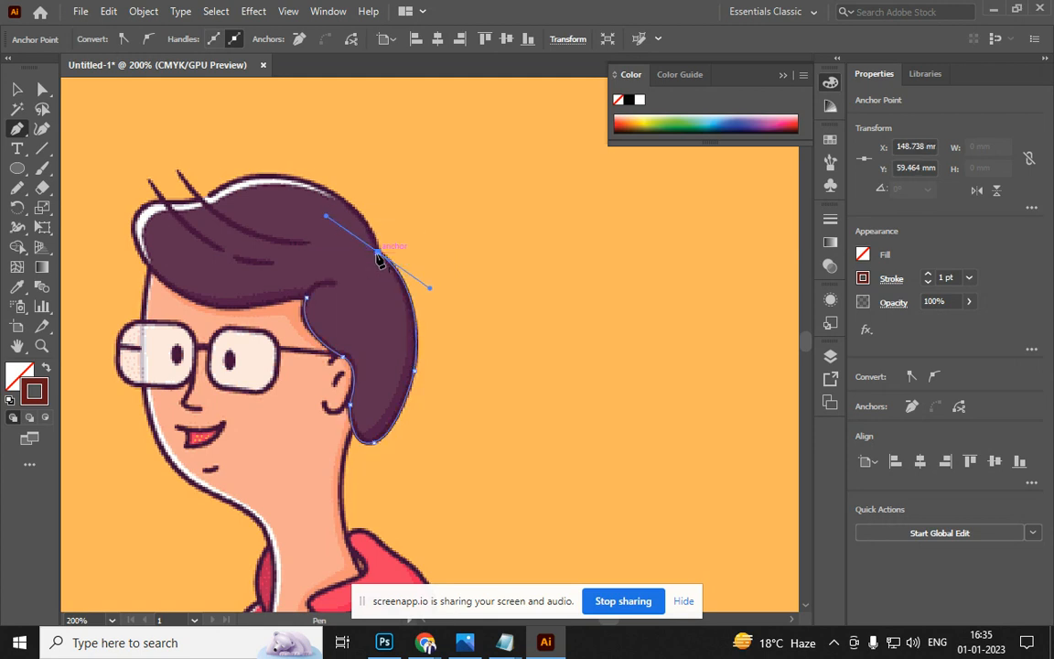
{"action": "left_click_drag", "start_coordinate": [228, 185], "coordinate": [174, 318]}
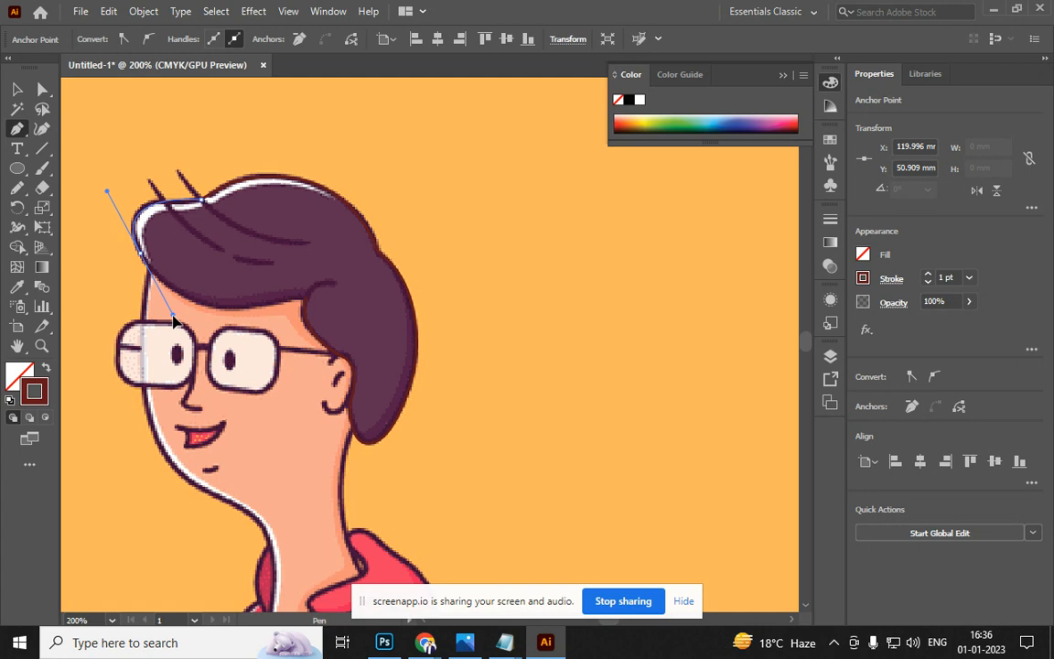
{"action": "left_click_drag", "start_coordinate": [174, 317], "coordinate": [174, 318]}
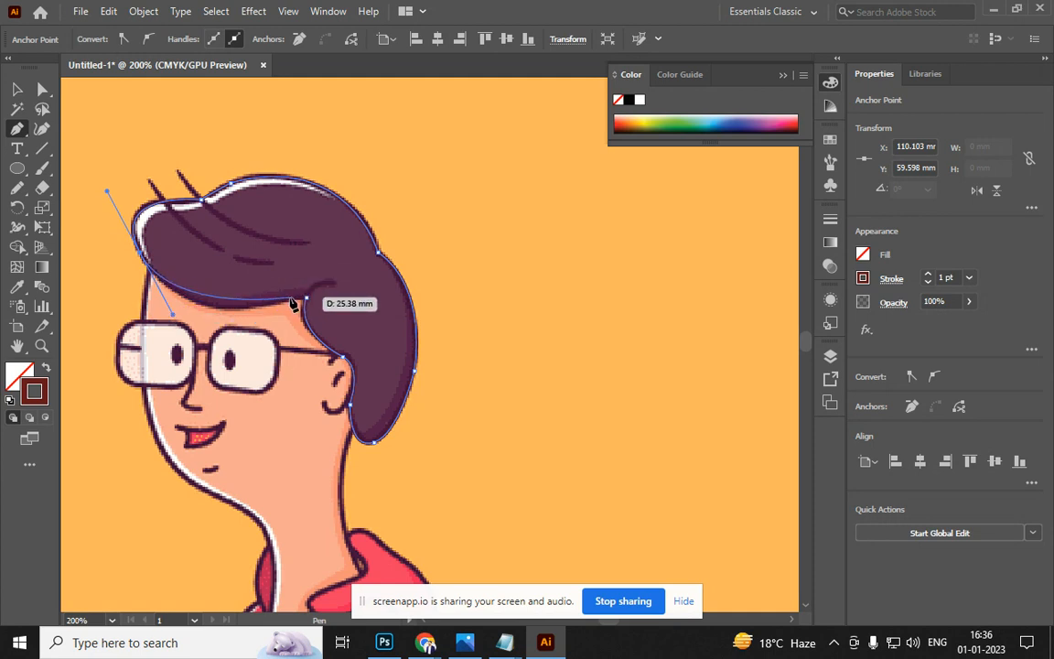
{"action": "left_click_drag", "start_coordinate": [327, 298], "coordinate": [358, 292]}
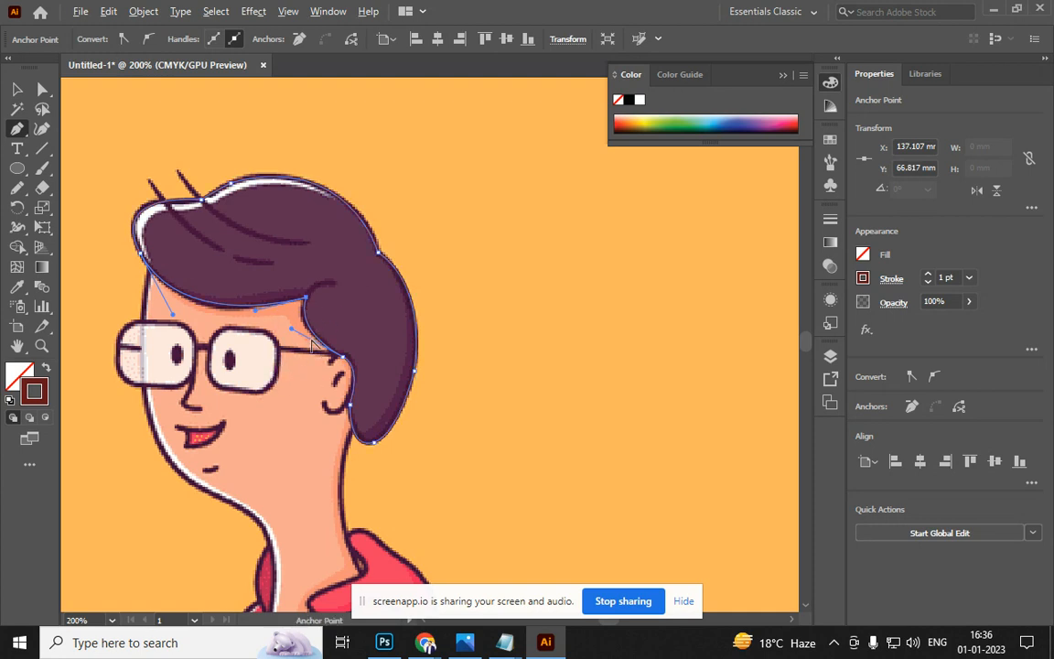
{"action": "scroll", "coordinate": [314, 359], "scroll_direction": "down", "scroll_amount": 3}
{"action": "scroll", "coordinate": [313, 371], "scroll_direction": "up", "scroll_amount": 3}
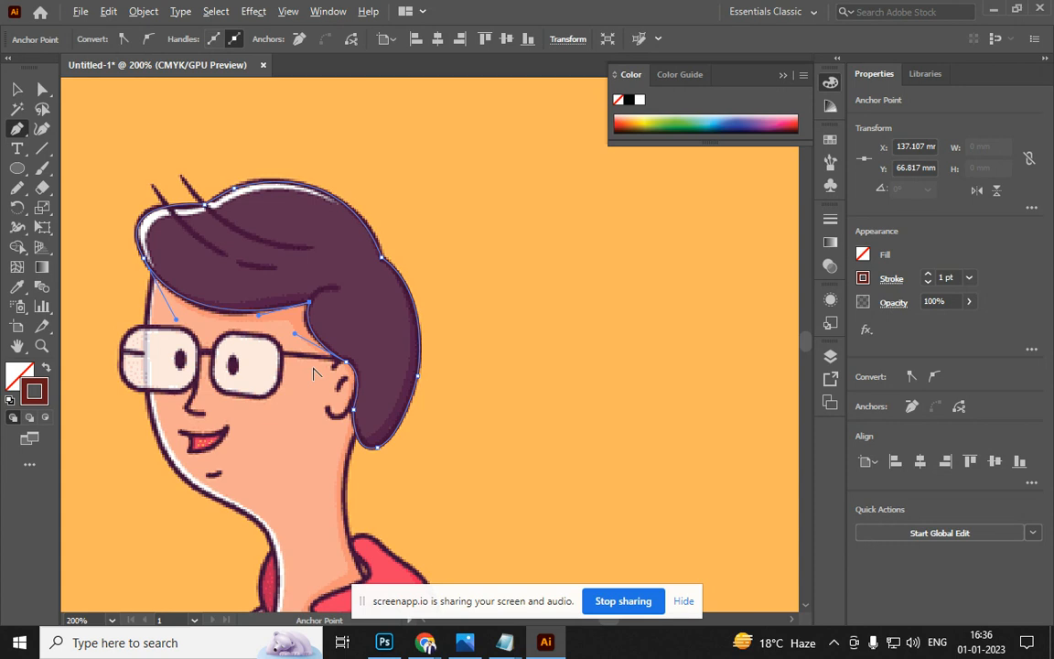
{"action": "left_click", "coordinate": [16, 88]}
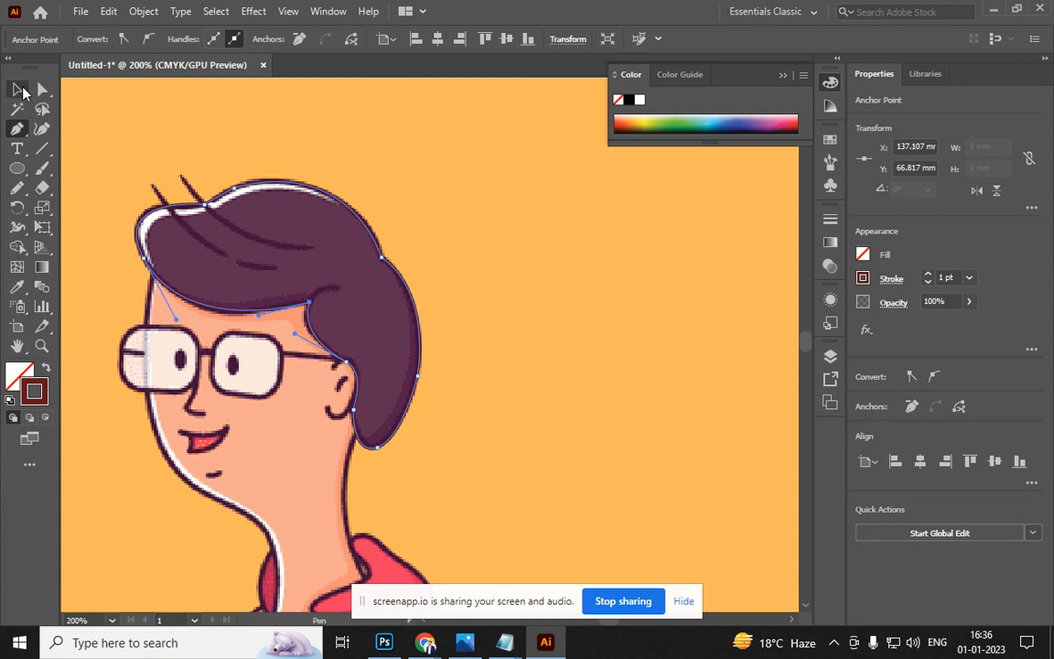
{"action": "left_click", "coordinate": [103, 172]}
Trace the face outline from the hairline down the cheek, chin and neck
{"action": "left_click_drag", "start_coordinate": [224, 440], "coordinate": [232, 367]}
{"action": "scroll", "coordinate": [232, 368], "scroll_direction": "down", "scroll_amount": 1}
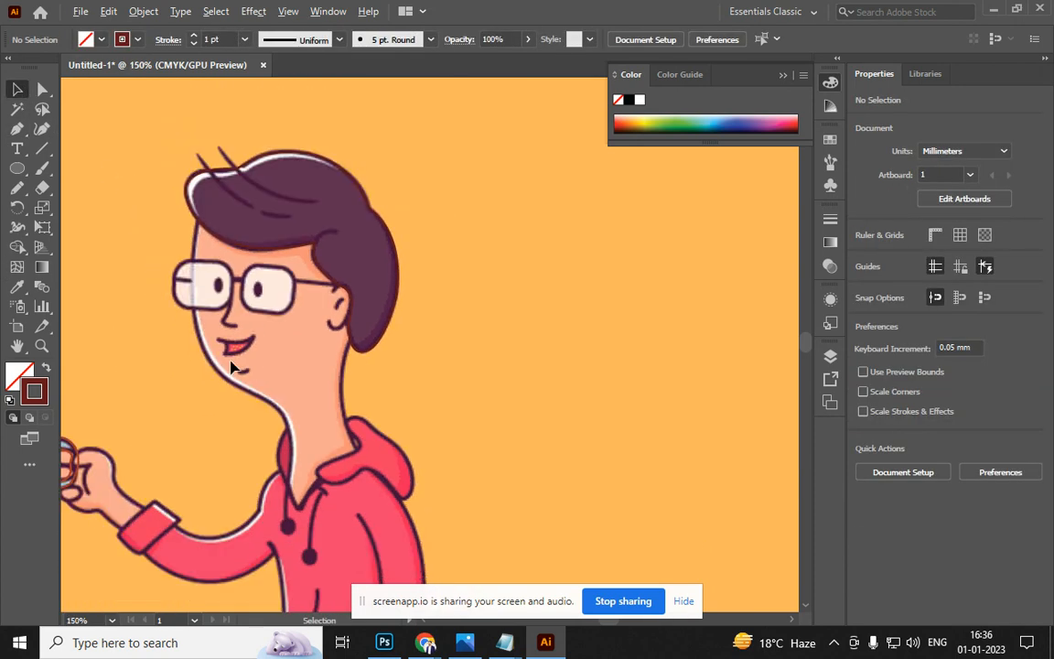
{"action": "key", "text": "p"}
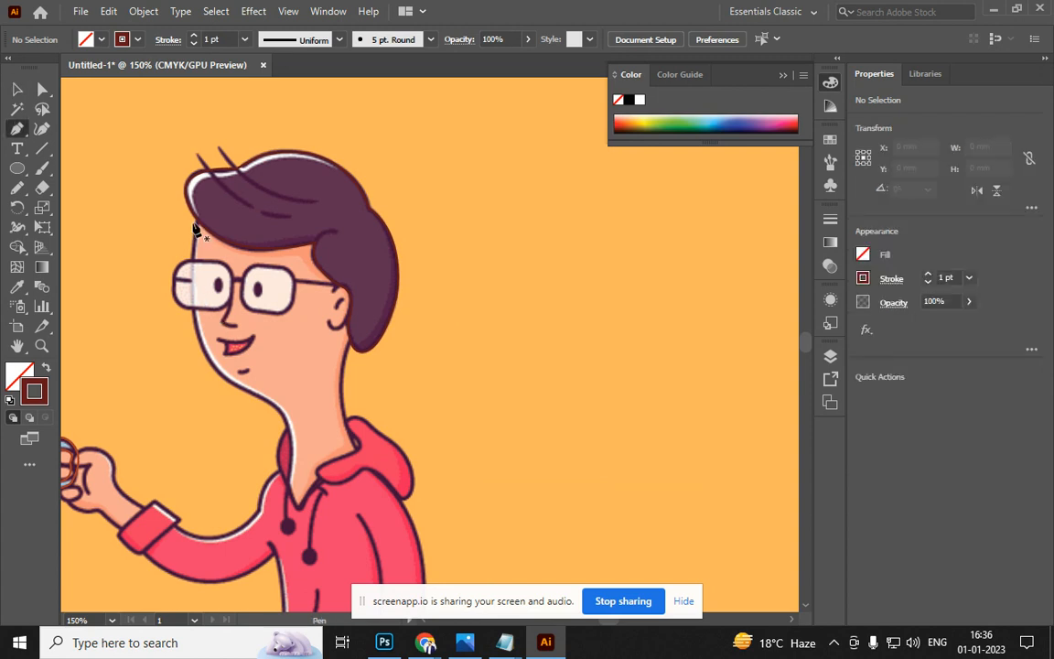
{"action": "left_click", "coordinate": [197, 222]}
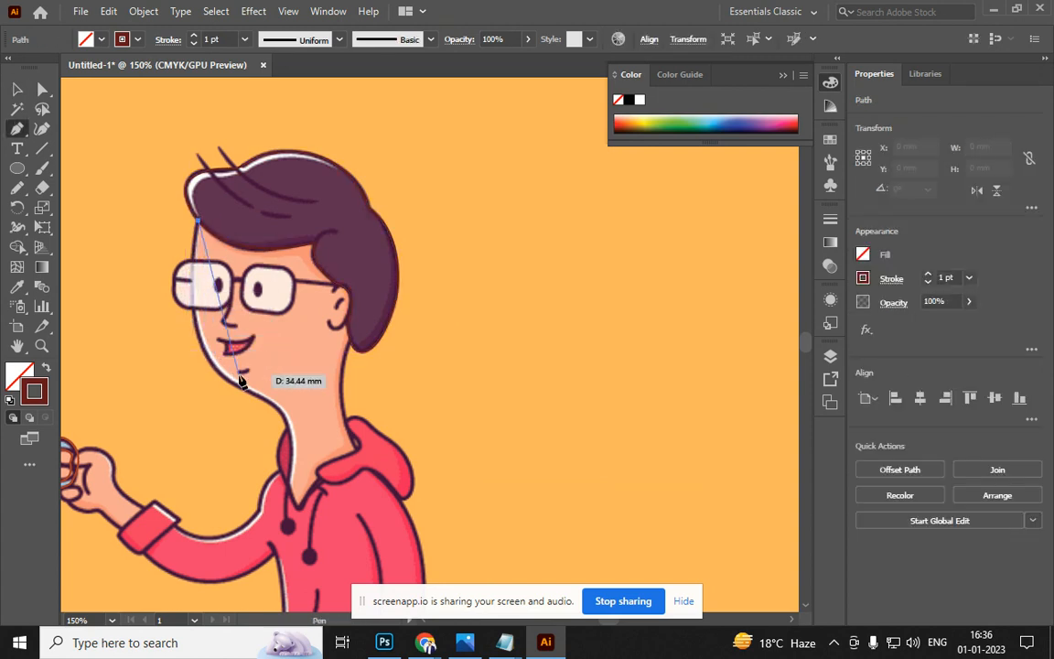
{"action": "left_click_drag", "start_coordinate": [240, 386], "coordinate": [314, 441]}
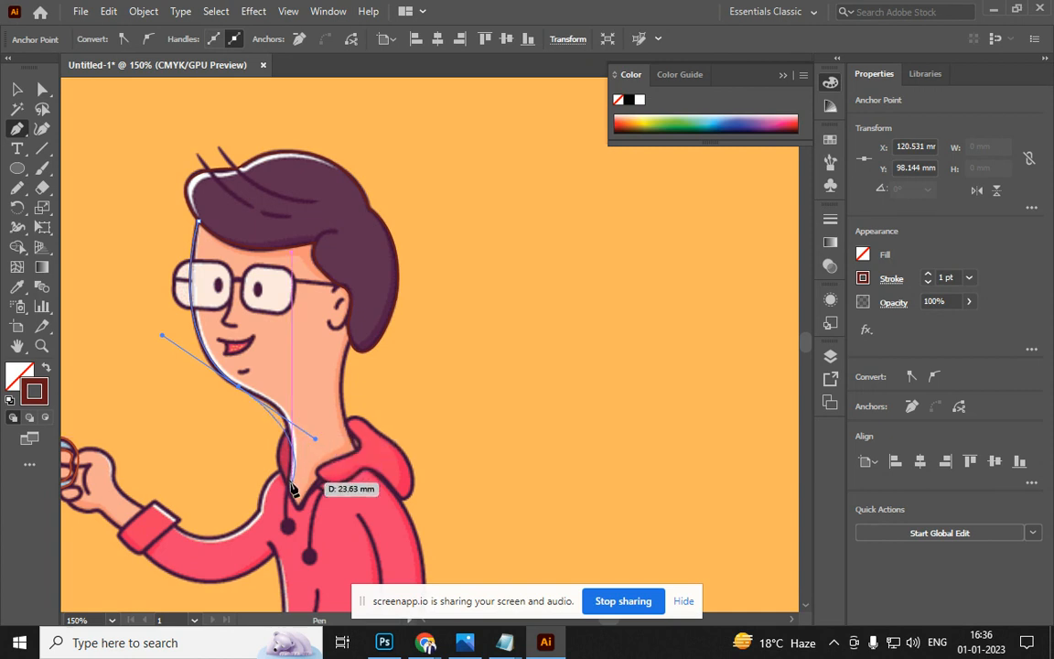
{"action": "left_click", "coordinate": [291, 484]}
{"action": "left_click_drag", "start_coordinate": [315, 440], "coordinate": [314, 418]}
{"action": "left_click", "coordinate": [235, 385], "text": "alt"}
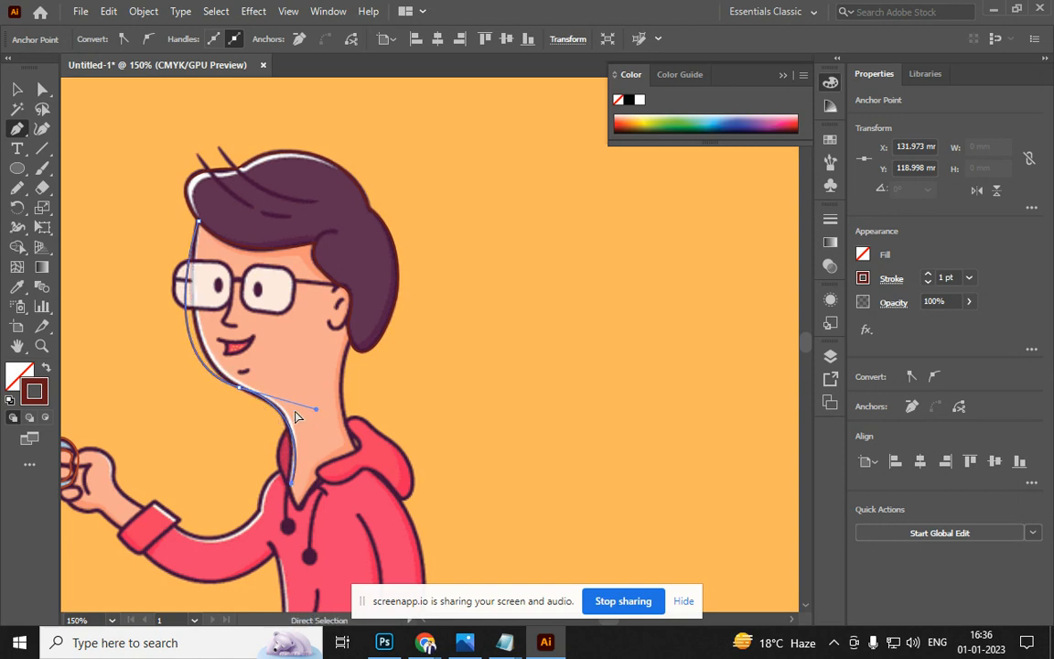
{"action": "left_click_drag", "start_coordinate": [232, 389], "coordinate": [248, 390]}
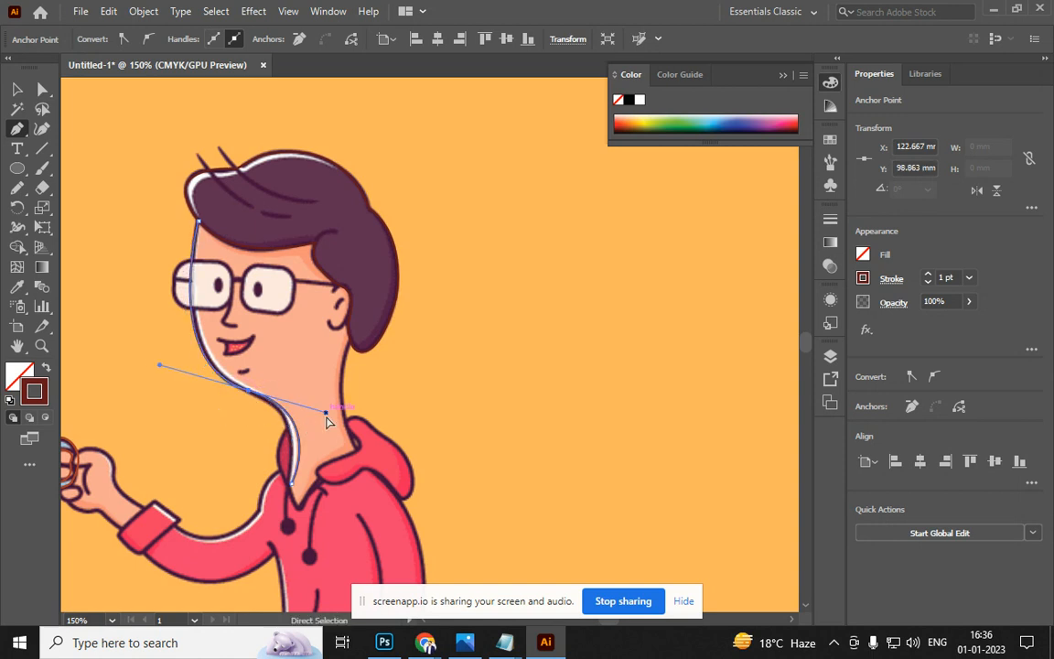
{"action": "left_click_drag", "start_coordinate": [326, 414], "coordinate": [314, 408]}
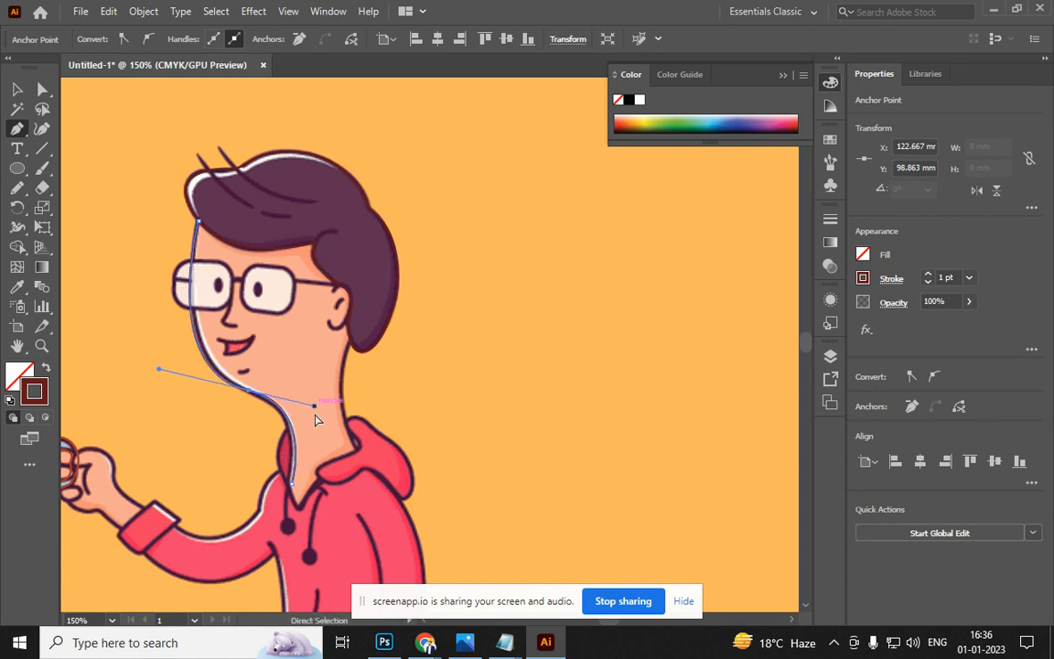
{"action": "mouse_move", "coordinate": [301, 500]}
{"action": "left_mouse_down"}
{"action": "mouse_move", "coordinate": [293, 505]}
{"action": "mouse_move", "coordinate": [321, 488]}
{"action": "left_mouse_up"}
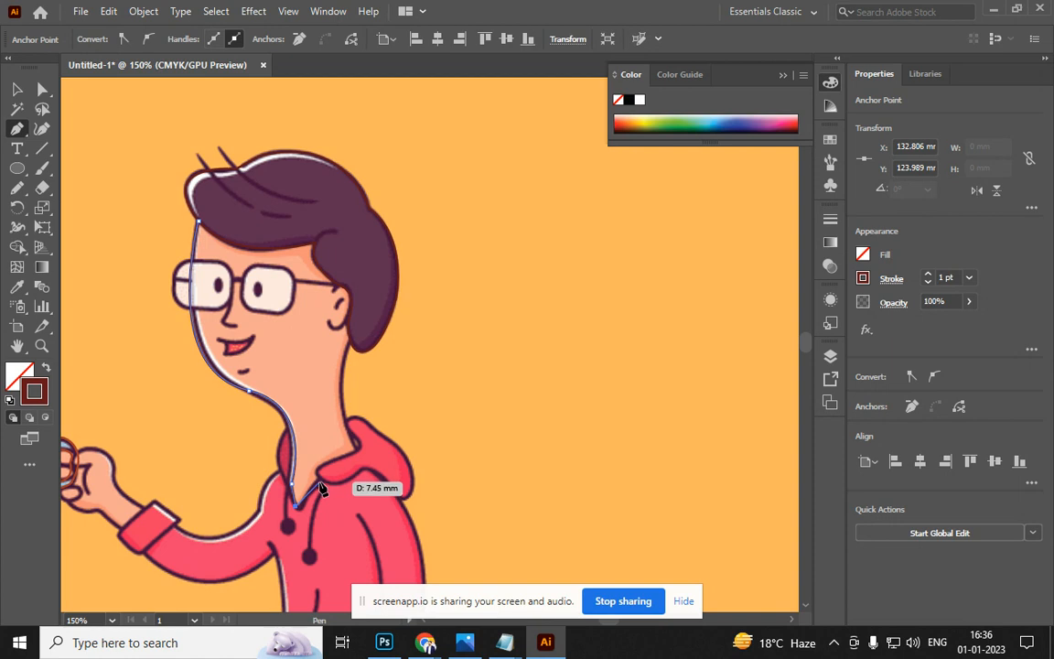
Carry the outline up past the collar and back of head, closing it across the forehead
{"action": "left_click", "coordinate": [357, 453]}
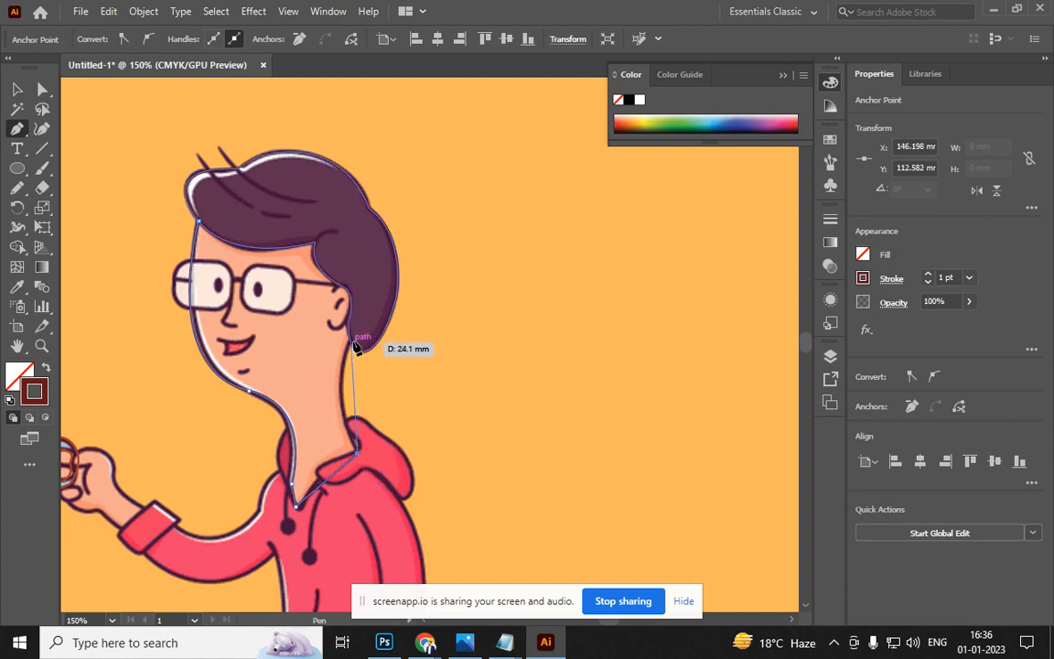
{"action": "left_click_drag", "start_coordinate": [353, 344], "coordinate": [378, 283]}
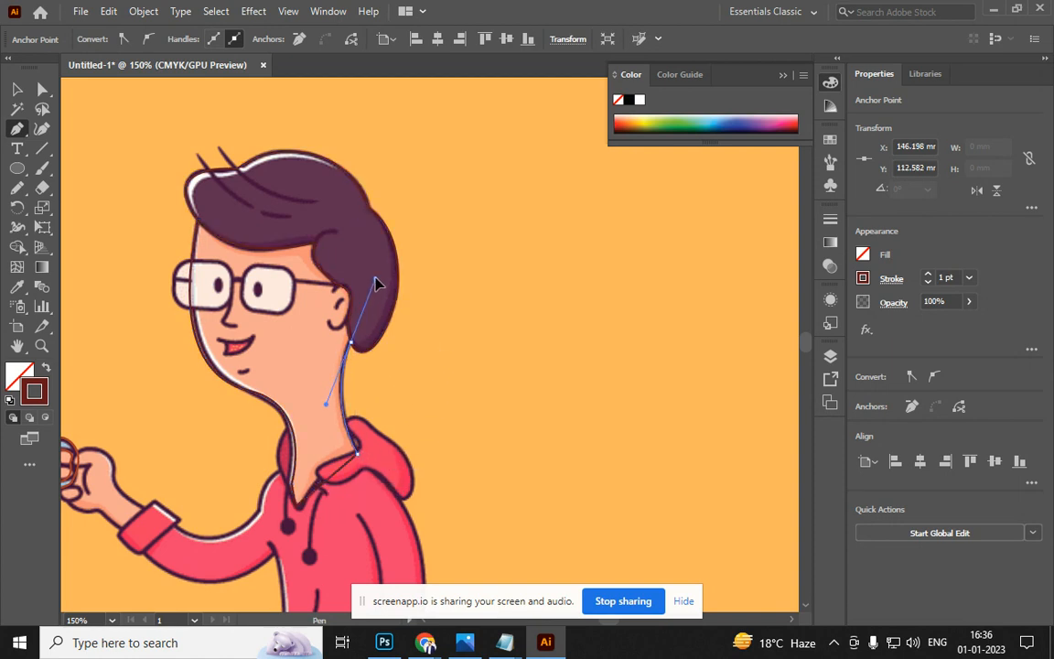
{"action": "left_click", "coordinate": [368, 256]}
{"action": "left_click_drag", "start_coordinate": [195, 222], "coordinate": [111, 267]}
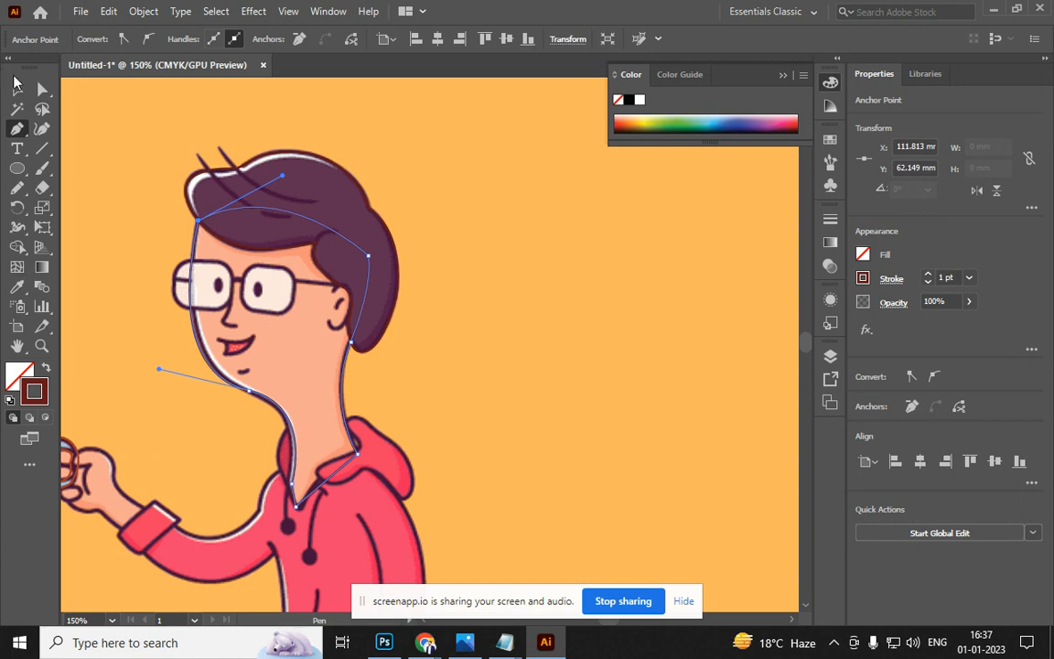
{"action": "left_click", "coordinate": [16, 88]}
{"action": "left_click", "coordinate": [86, 419]}
Trace a closed outline around the left glasses lens with the Pen and round its corners
{"action": "scroll", "coordinate": [168, 284], "scroll_direction": "up", "scroll_amount": 1}
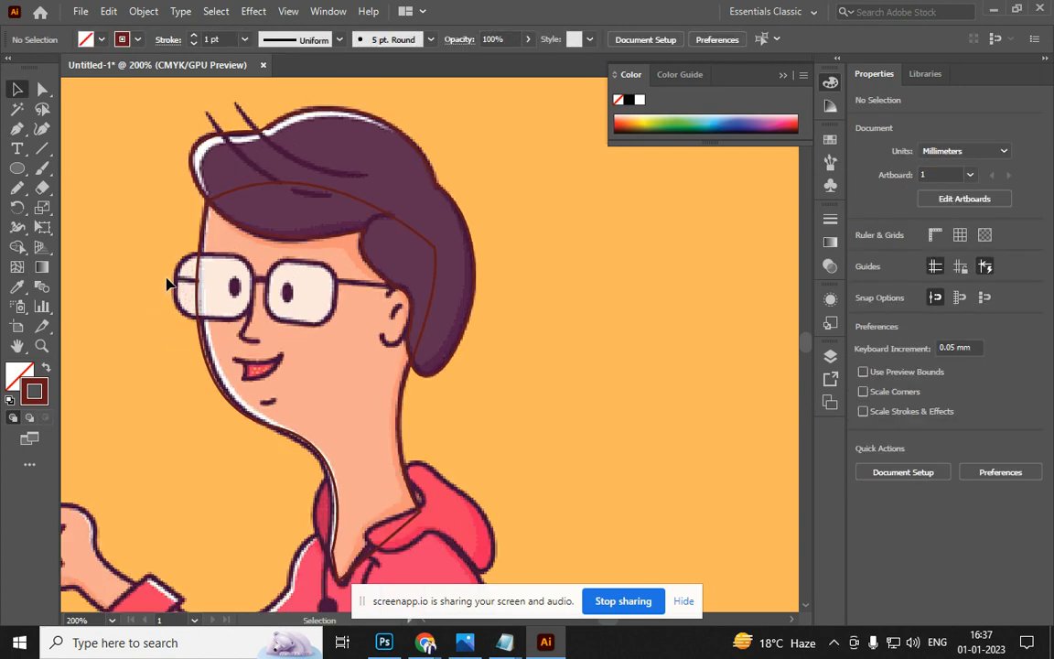
{"action": "key", "text": "p"}
{"action": "left_click_drag", "start_coordinate": [184, 252], "coordinate": [254, 275]}
{"action": "left_click_drag", "start_coordinate": [185, 253], "coordinate": [148, 259]}
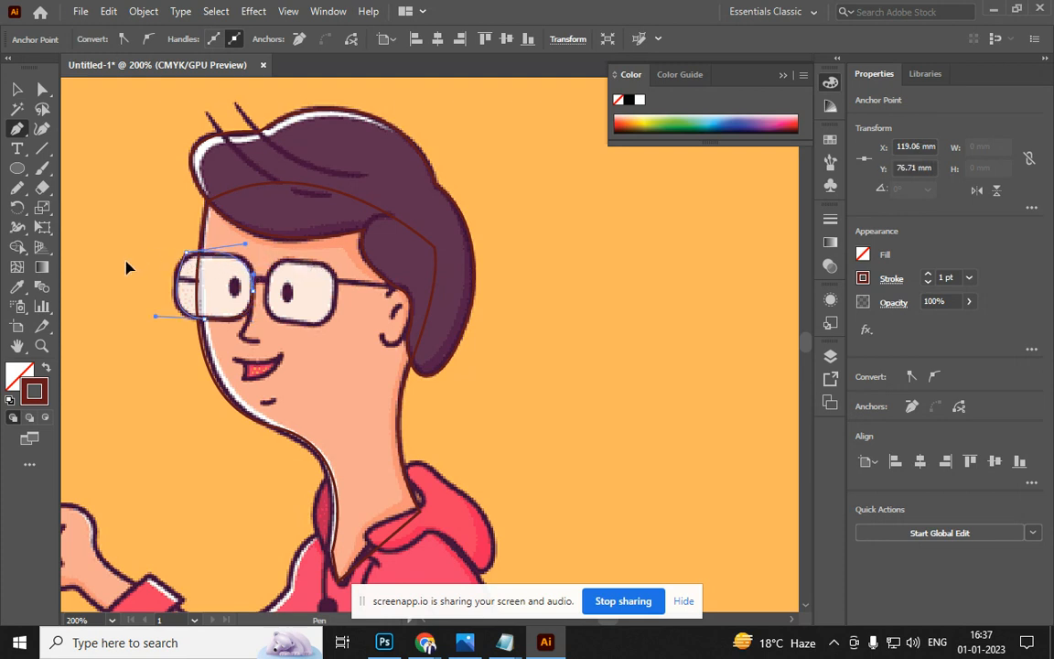
{"action": "scroll", "coordinate": [189, 231], "scroll_direction": "up", "scroll_amount": 3}
{"action": "scroll", "coordinate": [179, 366], "scroll_direction": "up", "scroll_amount": 2}
{"action": "scroll", "coordinate": [181, 373], "scroll_direction": "down", "scroll_amount": 1}
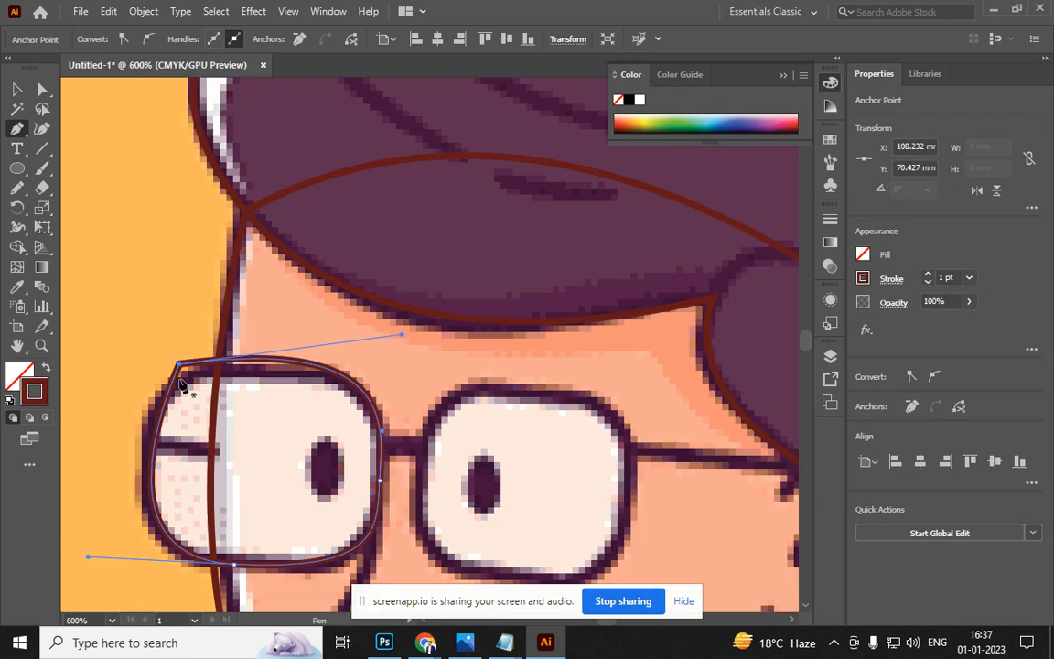
{"action": "key", "text": "a"}
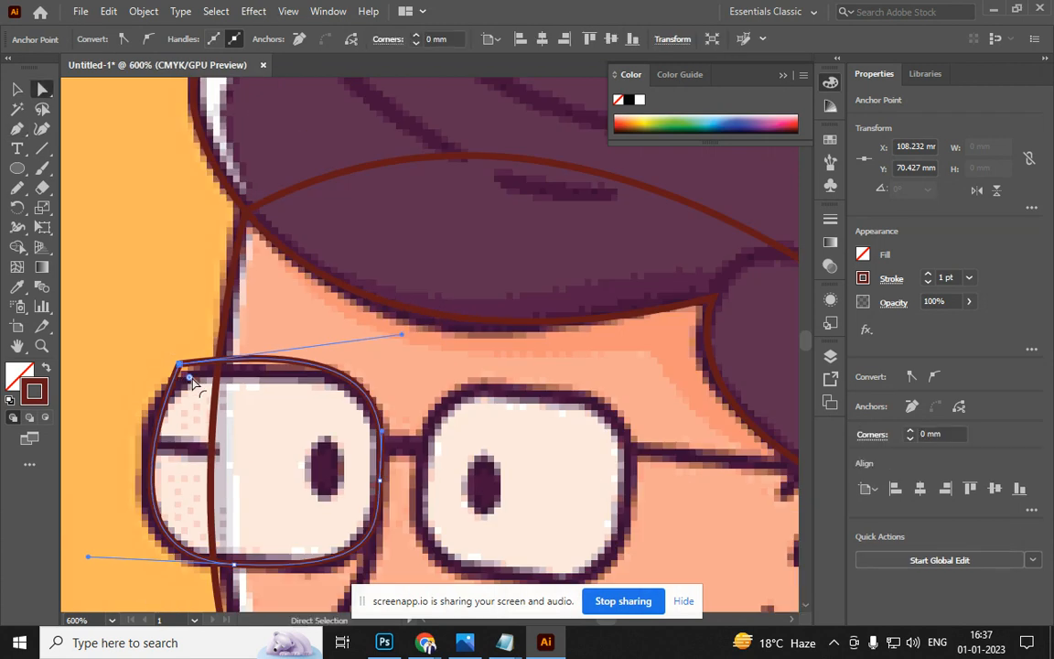
{"action": "left_click_drag", "start_coordinate": [195, 384], "coordinate": [210, 407]}
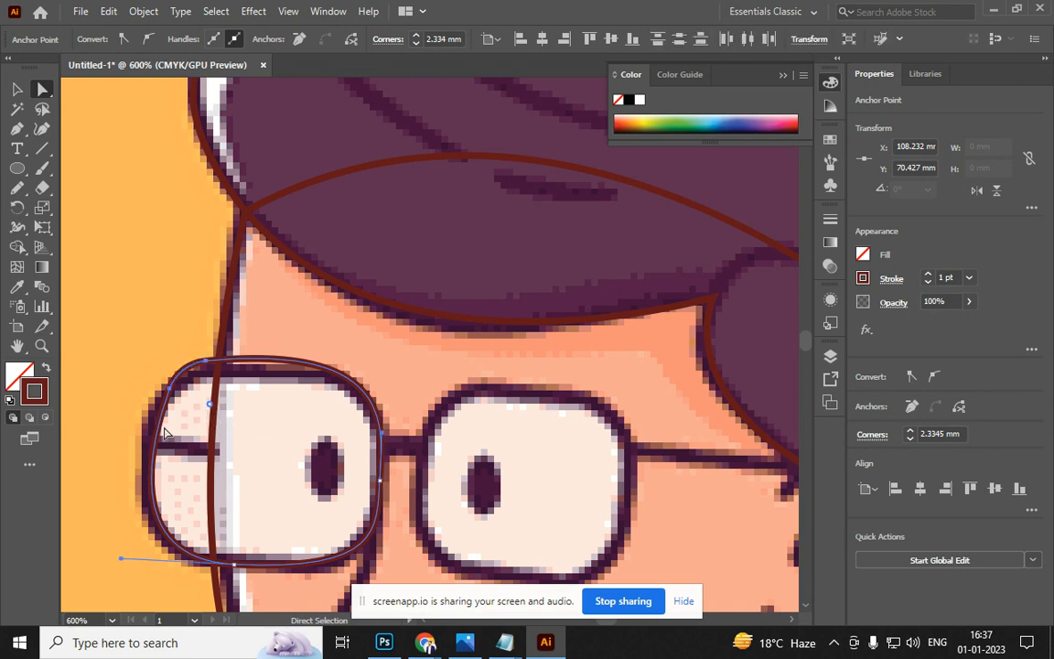
Copy the left lens outline over the right lens and scale it slightly smaller
{"action": "scroll", "coordinate": [199, 409], "scroll_direction": "down", "scroll_amount": 2}
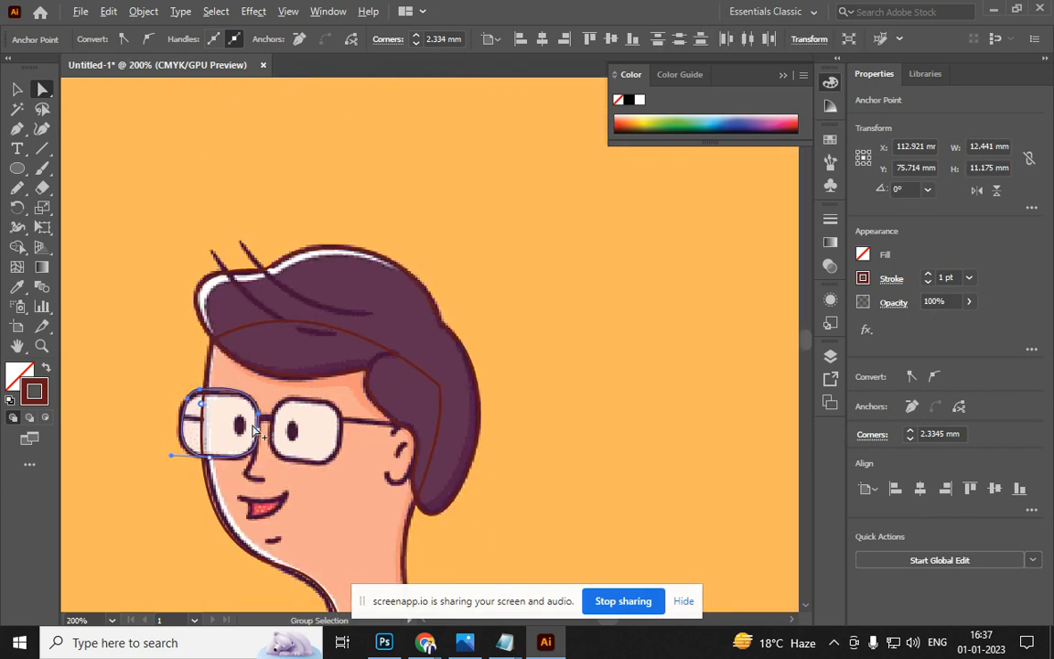
{"action": "key", "text": "v"}
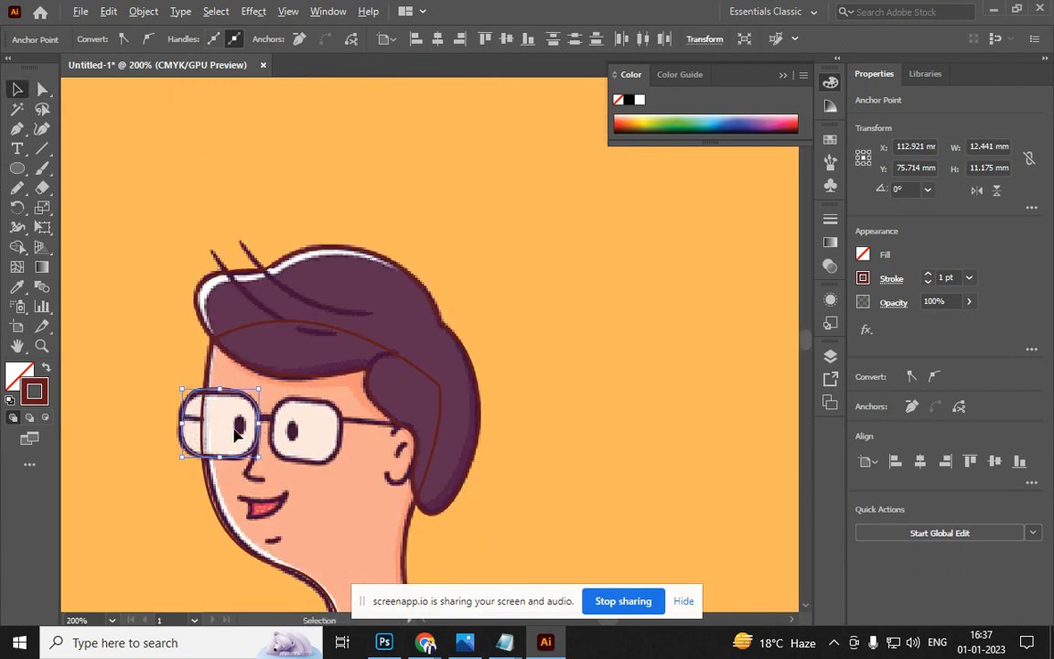
{"action": "left_click_drag", "start_coordinate": [232, 396], "coordinate": [322, 403]}
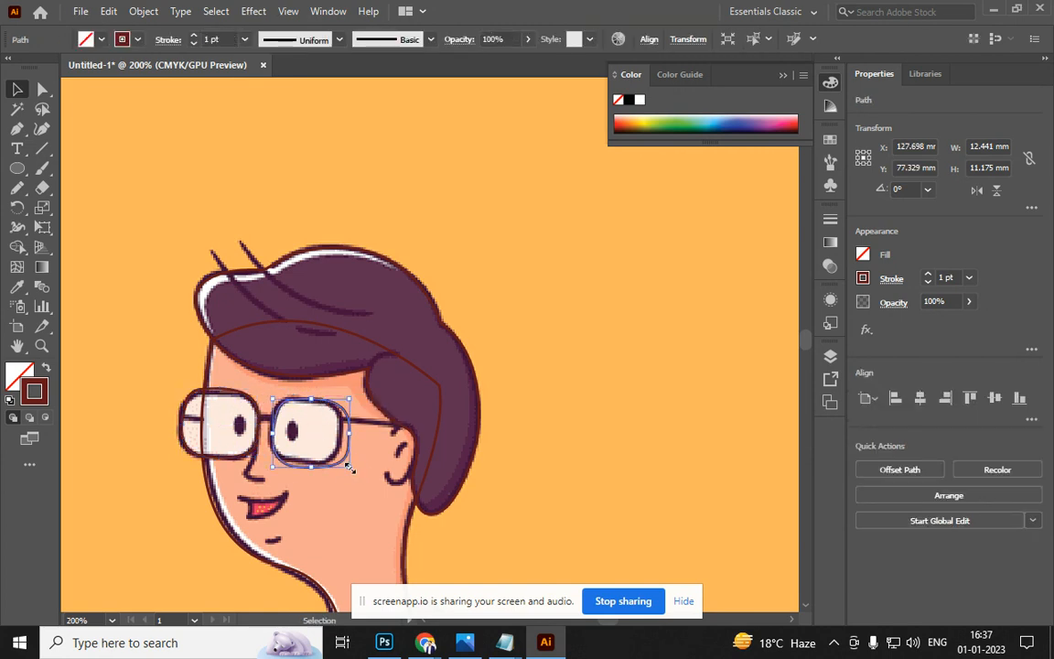
{"action": "left_click_drag", "start_coordinate": [351, 468], "coordinate": [345, 464]}
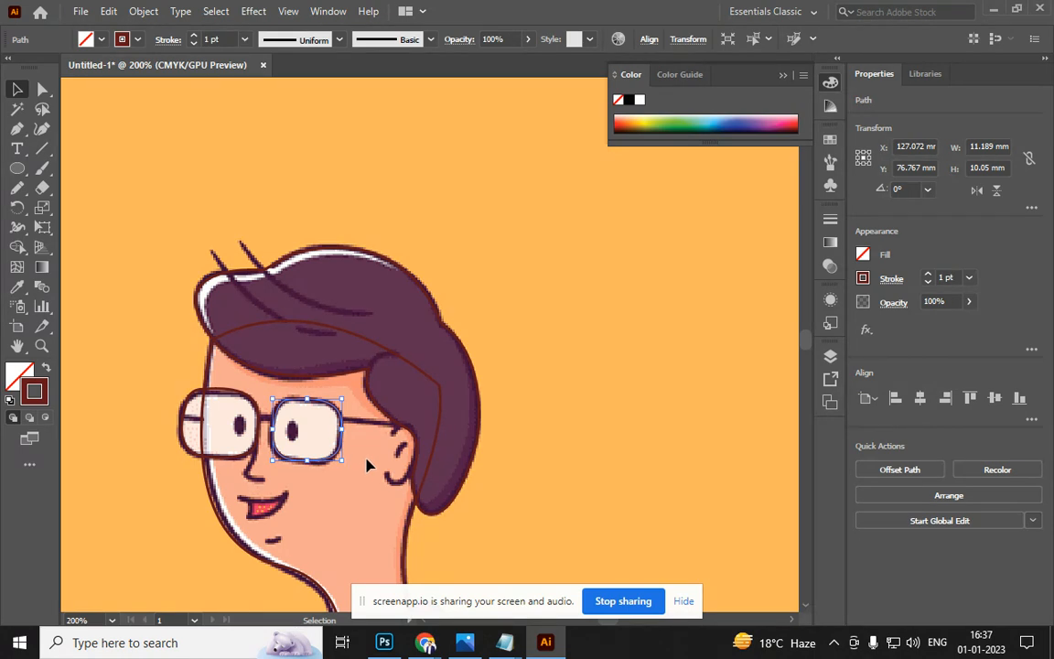
Draw a 3 pt straight line for the glasses arm from the lens to the ear
{"action": "left_click", "coordinate": [41, 148]}
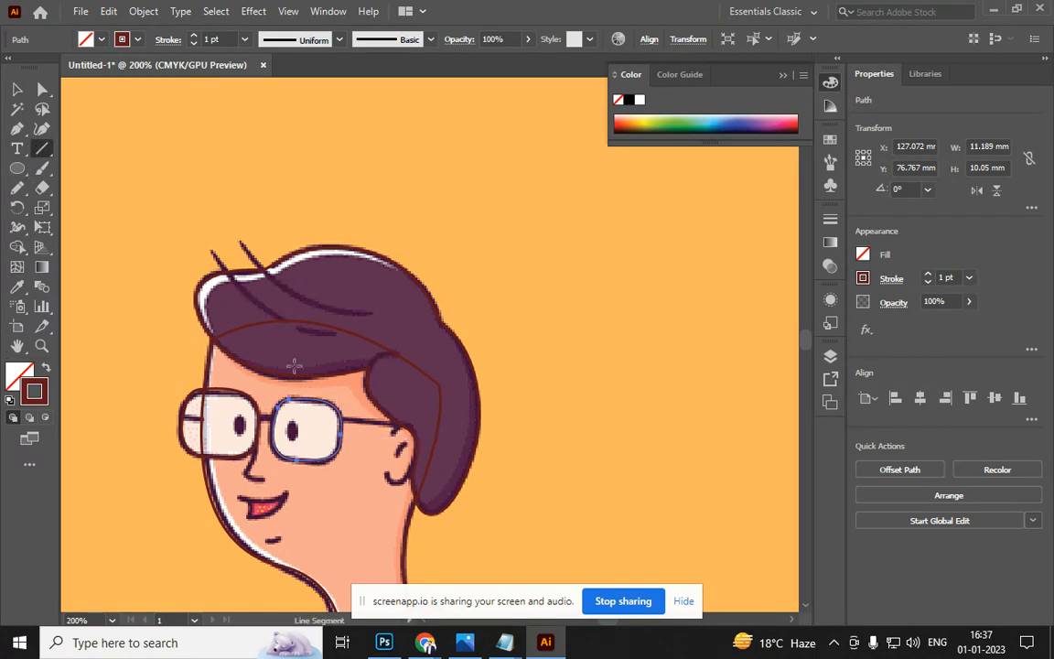
{"action": "mouse_move", "coordinate": [340, 422]}
{"action": "left_mouse_down"}
{"action": "mouse_move", "coordinate": [426, 423]}
{"action": "mouse_move", "coordinate": [408, 424]}
{"action": "left_mouse_up"}
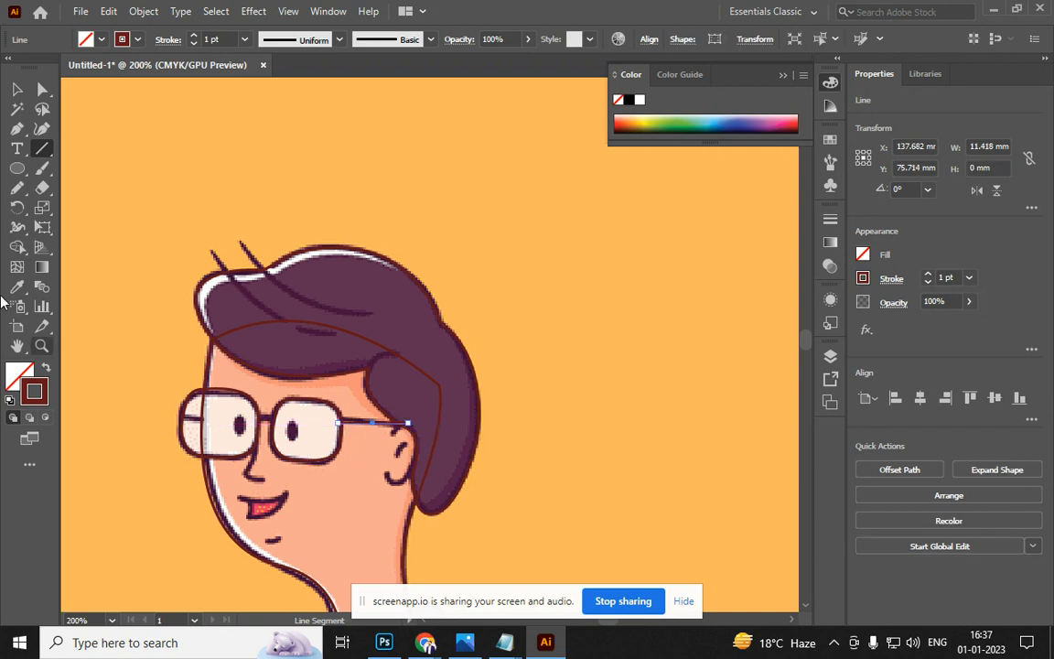
{"action": "left_click", "coordinate": [194, 37]}
{"action": "left_click", "coordinate": [194, 37]}
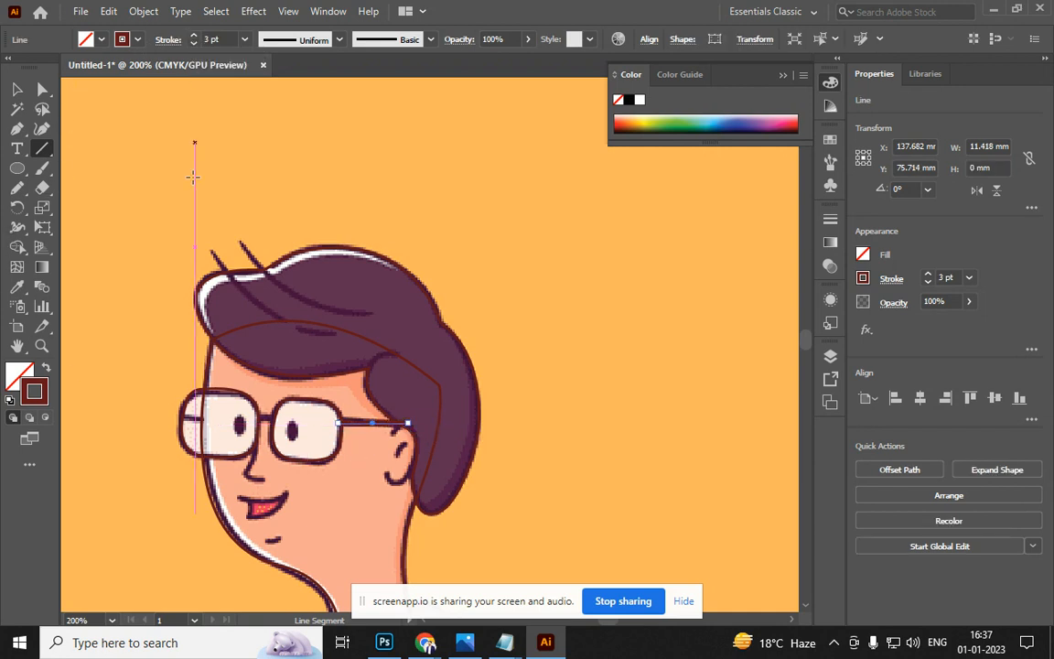
Copy the arm line, shorten it, and place it as the bridge between the lenses
{"action": "left_click", "coordinate": [17, 89]}
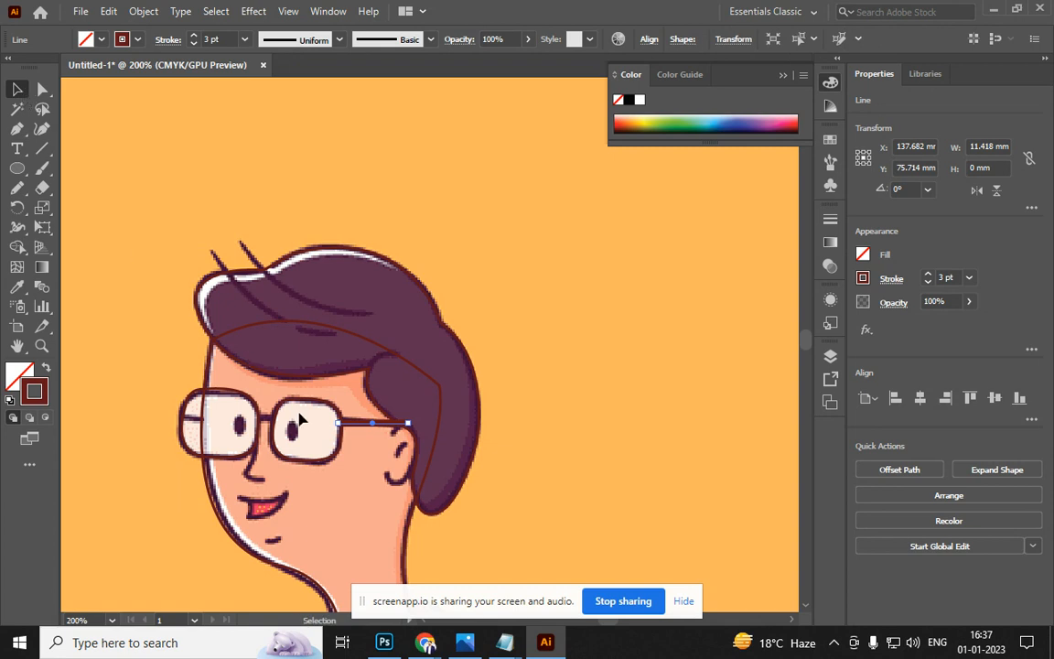
{"action": "left_click_drag", "start_coordinate": [367, 428], "coordinate": [291, 421]}
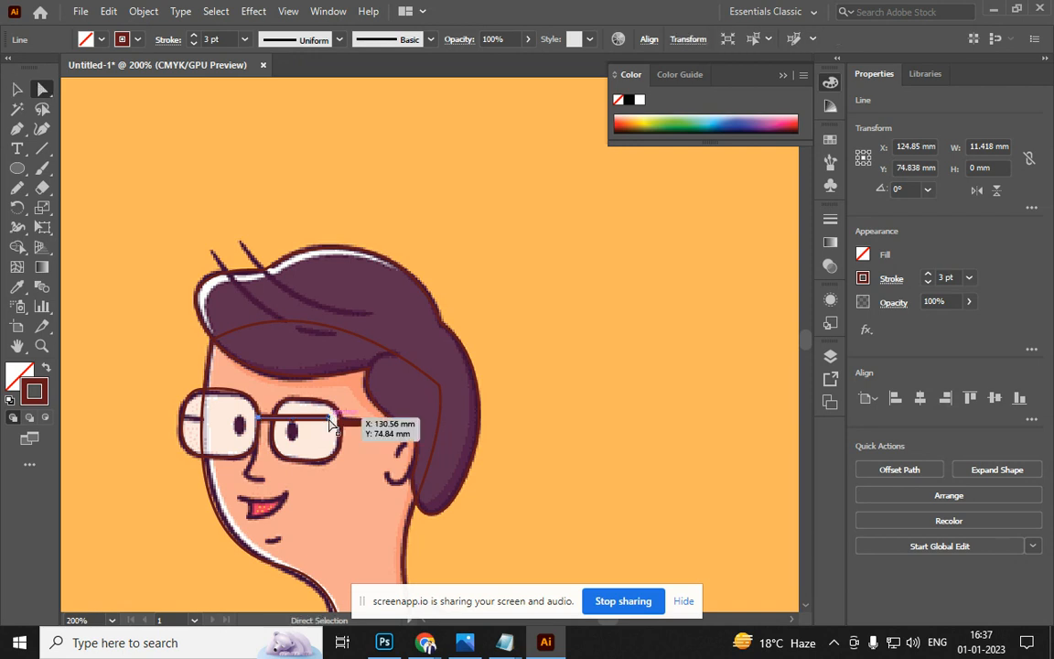
{"action": "key", "text": "a"}
{"action": "left_click_drag", "start_coordinate": [330, 422], "coordinate": [274, 425]}
{"action": "key", "text": "v"}
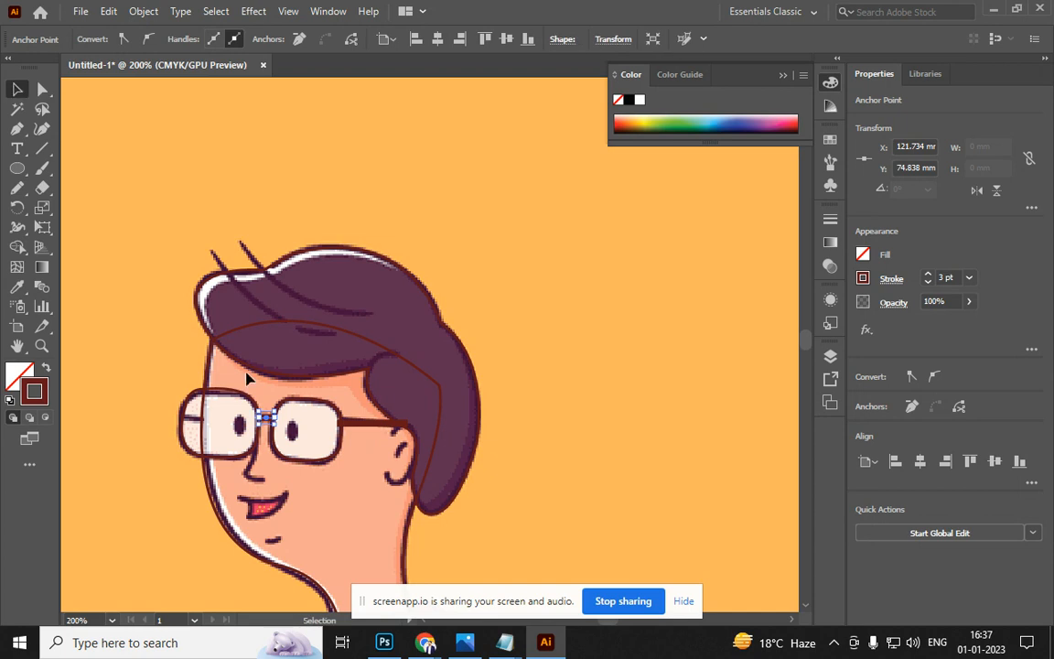
{"action": "mouse_move", "coordinate": [263, 419]}
{"action": "left_mouse_down"}
{"action": "mouse_move", "coordinate": [186, 422]}
{"action": "mouse_move", "coordinate": [270, 422]}
{"action": "left_mouse_up"}
Place another short line copy on the left lens's outer edge and adjust its end
{"action": "scroll", "coordinate": [263, 422], "scroll_direction": "up", "scroll_amount": 2}
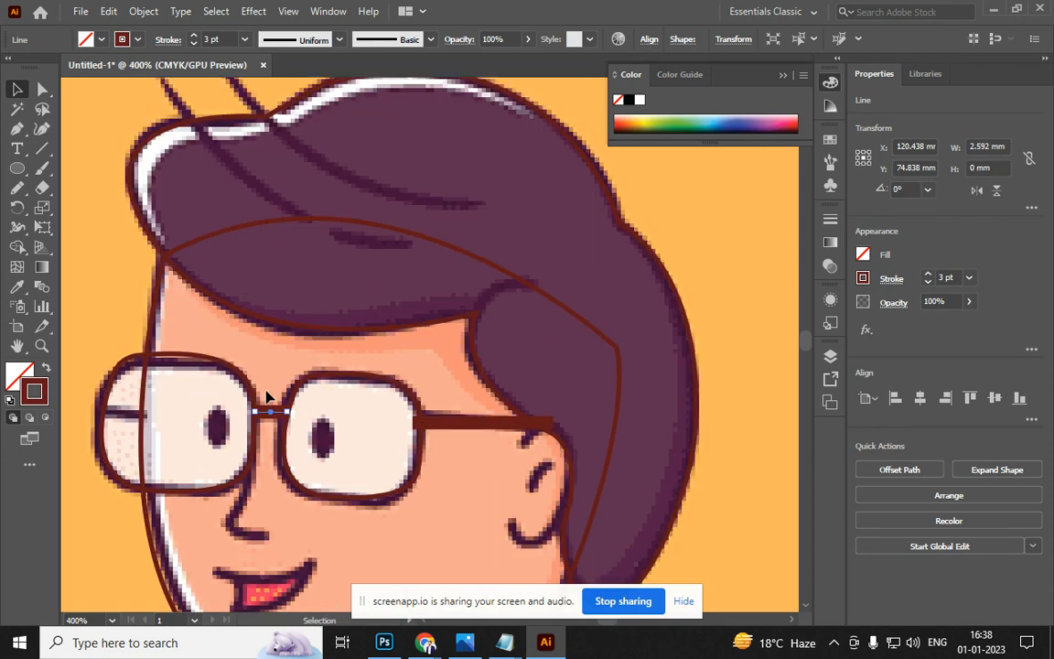
{"action": "left_click", "coordinate": [240, 348]}
{"action": "left_click_drag", "start_coordinate": [279, 416], "coordinate": [141, 418]}
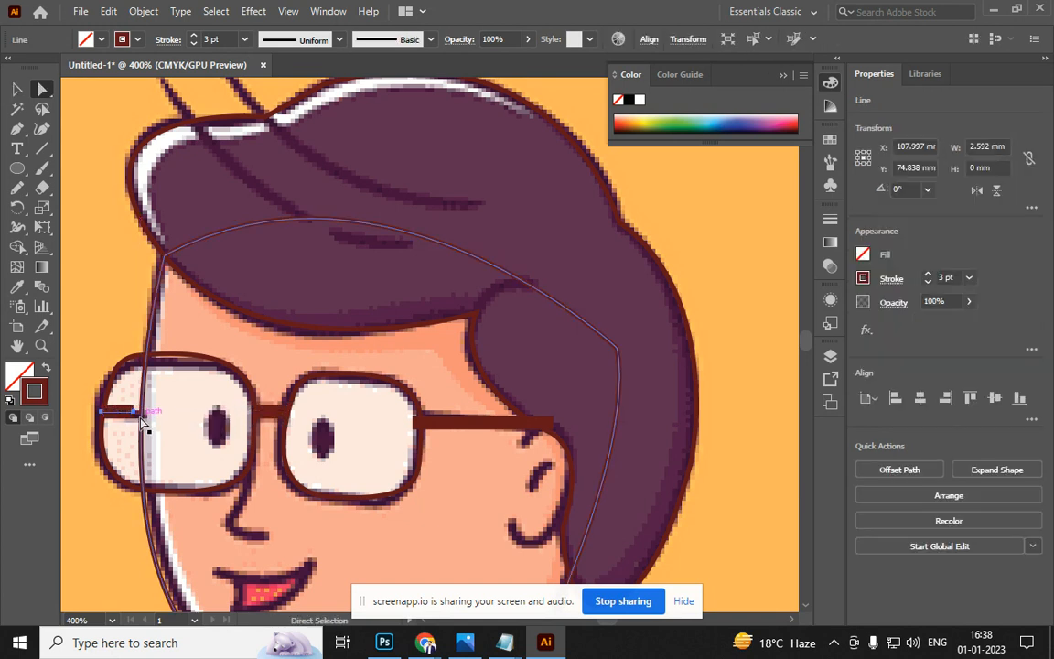
{"action": "key", "text": "a"}
{"action": "scroll", "coordinate": [134, 415], "scroll_direction": "down", "scroll_amount": 1}
{"action": "left_click_drag", "start_coordinate": [134, 414], "coordinate": [149, 414]}
{"action": "scroll", "coordinate": [165, 447], "scroll_direction": "down", "scroll_amount": 2}
{"action": "scroll", "coordinate": [165, 447], "scroll_direction": "down", "scroll_amount": 1}
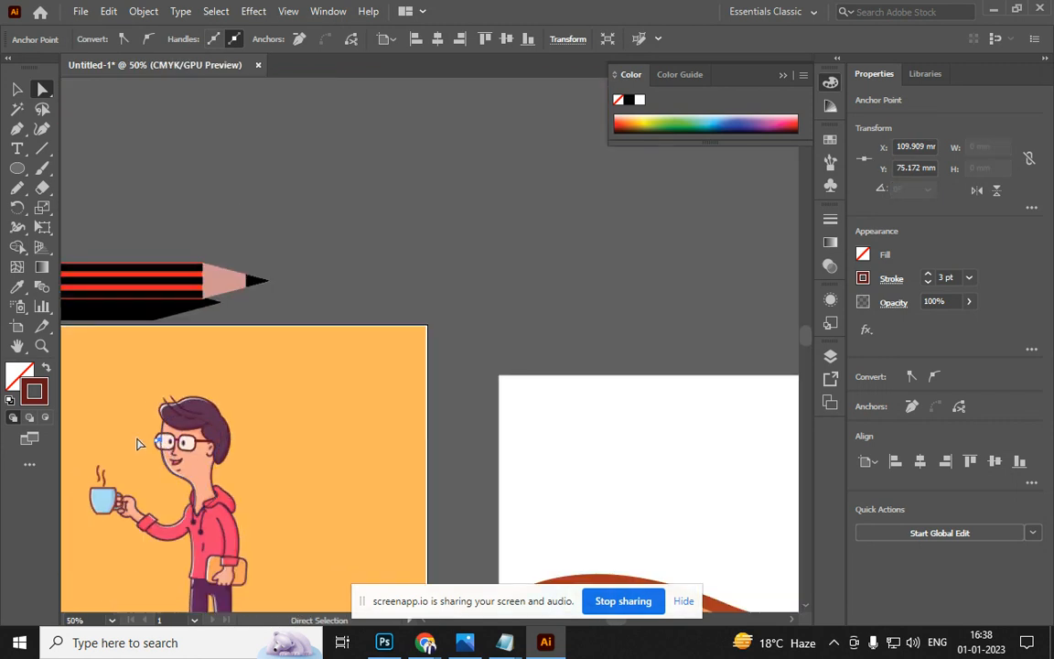
{"action": "left_click", "coordinate": [18, 91]}
{"action": "left_click", "coordinate": [435, 363]}
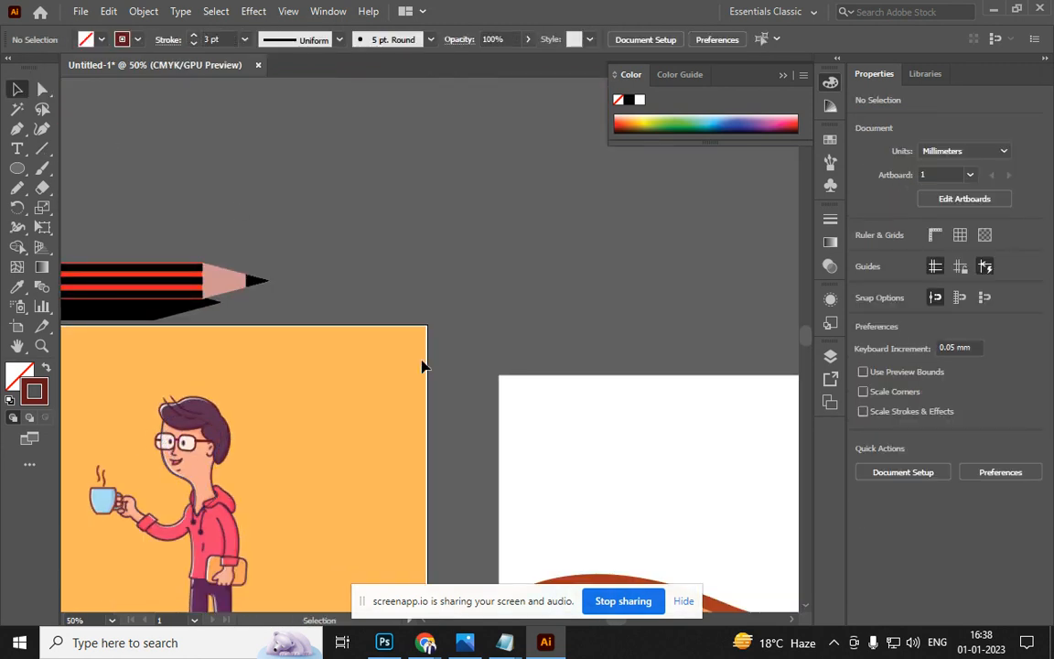
{"action": "left_click", "coordinate": [422, 364]}
{"action": "left_click", "coordinate": [384, 383], "text": "shift"}
{"action": "left_click", "coordinate": [383, 383]}
{"action": "key", "text": "Delete"}
{"action": "left_click_drag", "start_coordinate": [300, 469], "coordinate": [543, 291]}
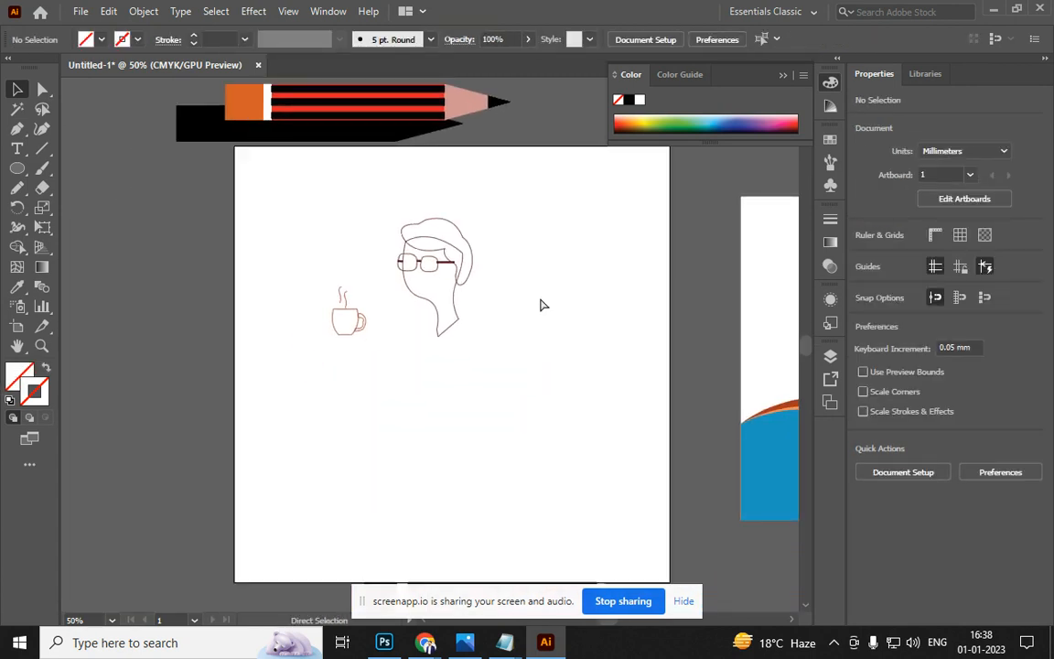
{"action": "key", "text": "ctrl+z"}
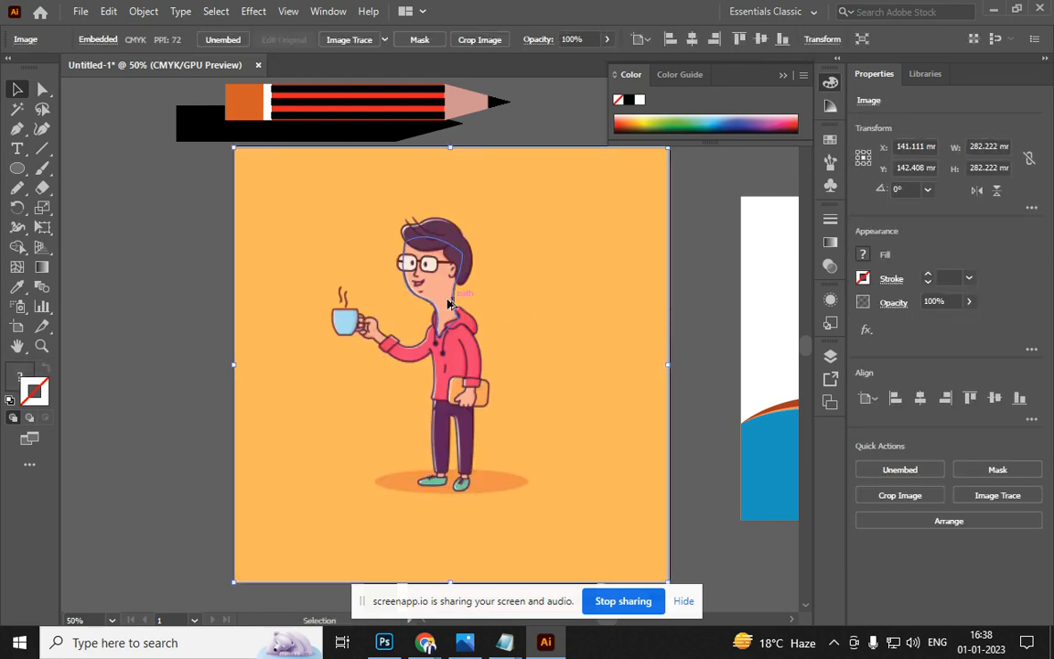
{"action": "scroll", "coordinate": [452, 299], "scroll_direction": "up", "scroll_amount": 5}
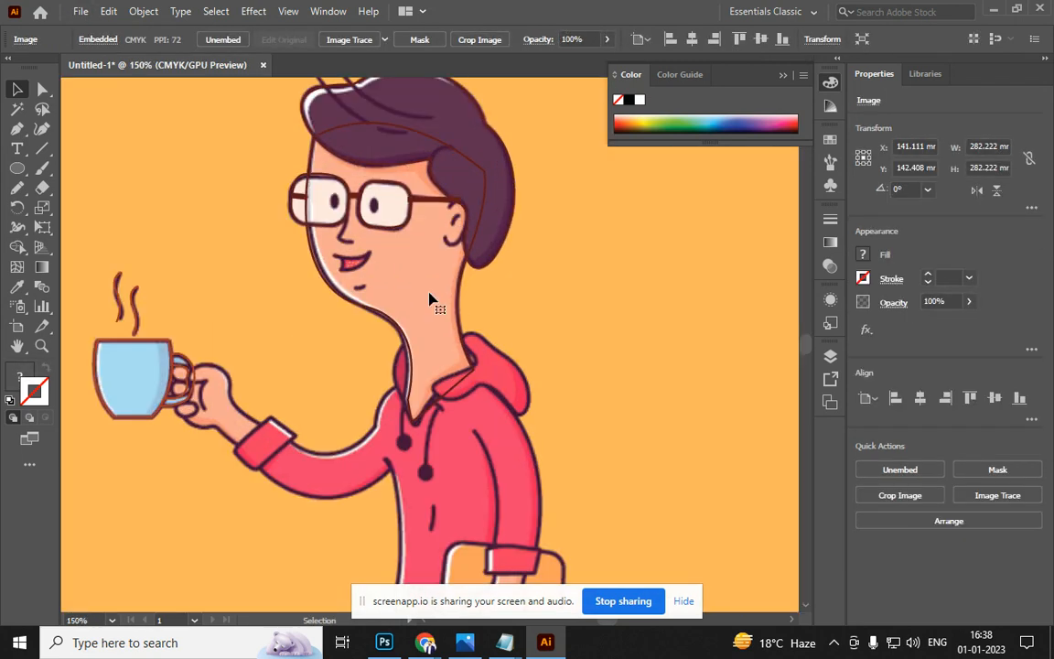
Fill the traced hair outline with the sampled dark purple from the reference
{"action": "scroll", "coordinate": [346, 287], "scroll_direction": "down", "scroll_amount": 3}
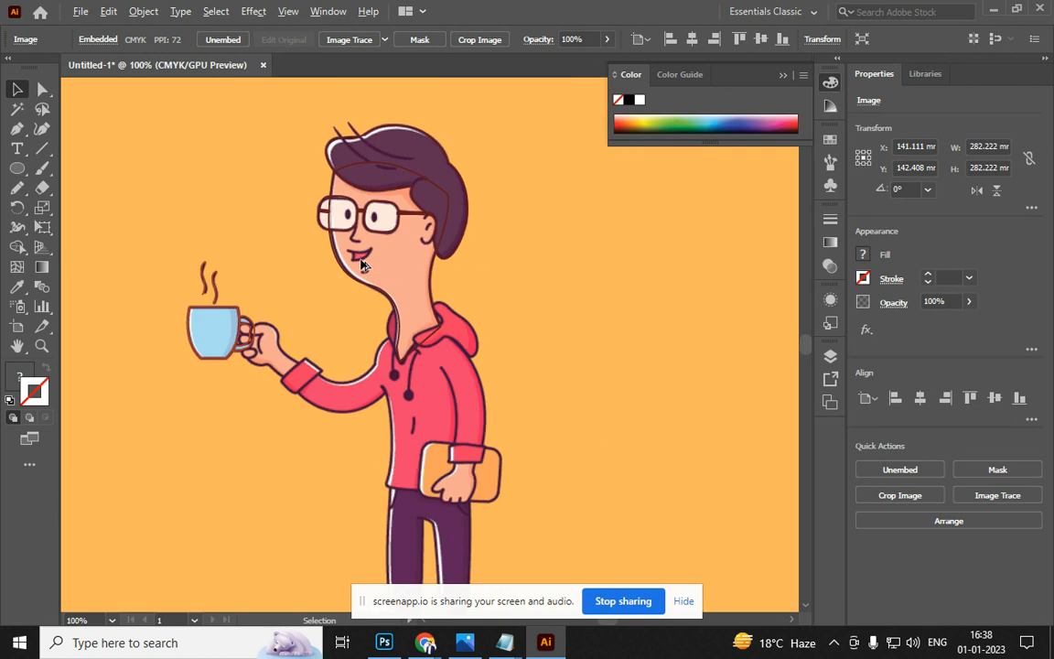
{"action": "left_click", "coordinate": [353, 179]}
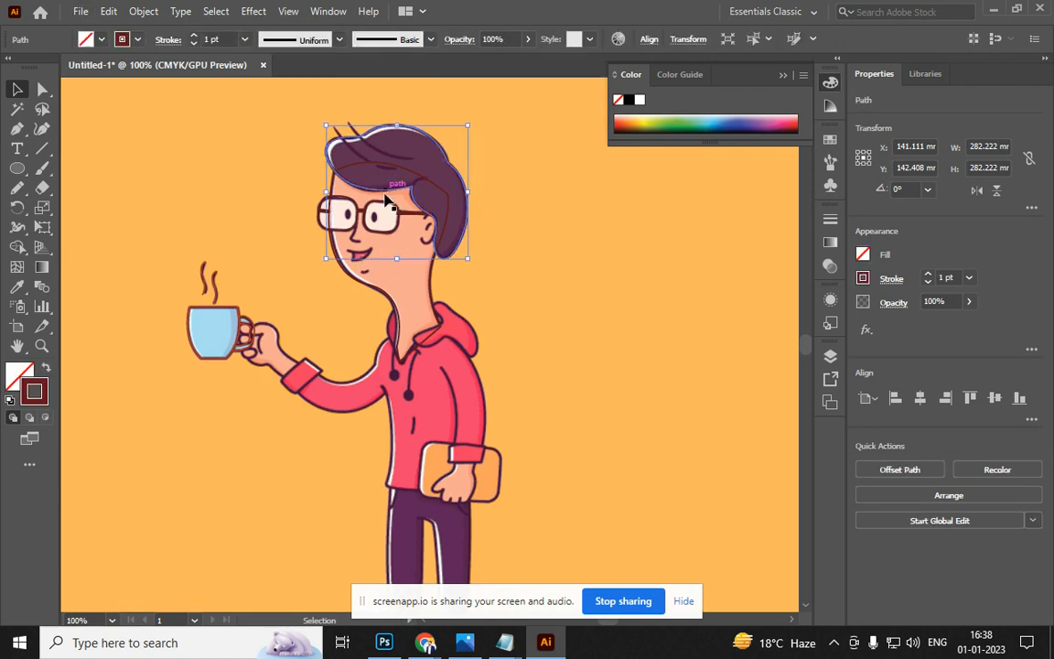
{"action": "key", "text": "i"}
{"action": "left_click", "coordinate": [418, 210]}
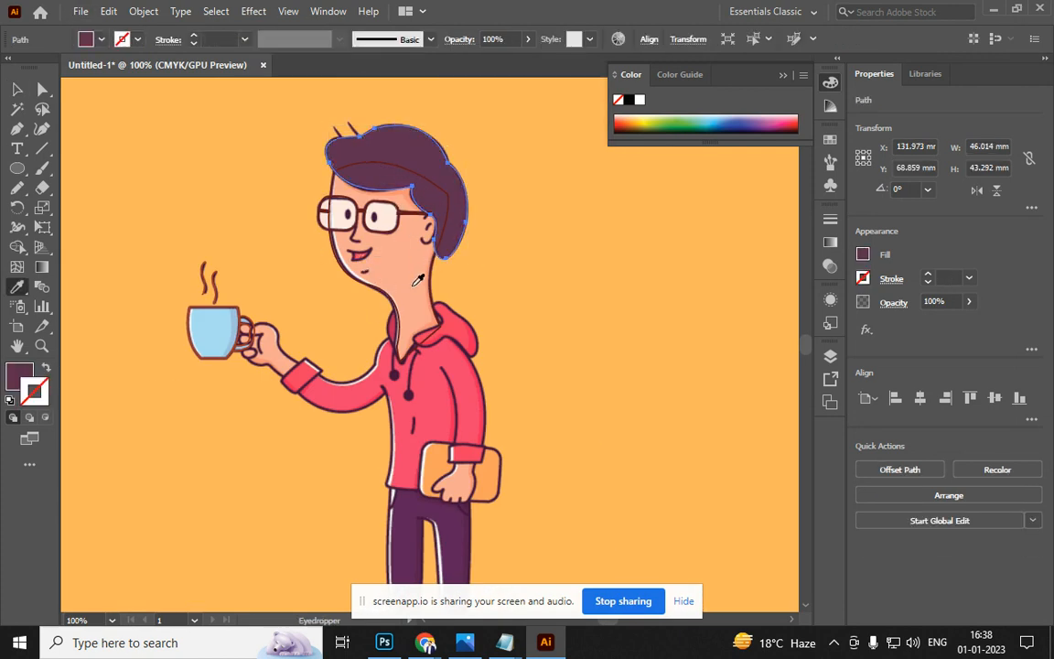
Fill the traced face outline with the sampled peach skin tone, then reselect it
{"action": "key", "text": "v"}
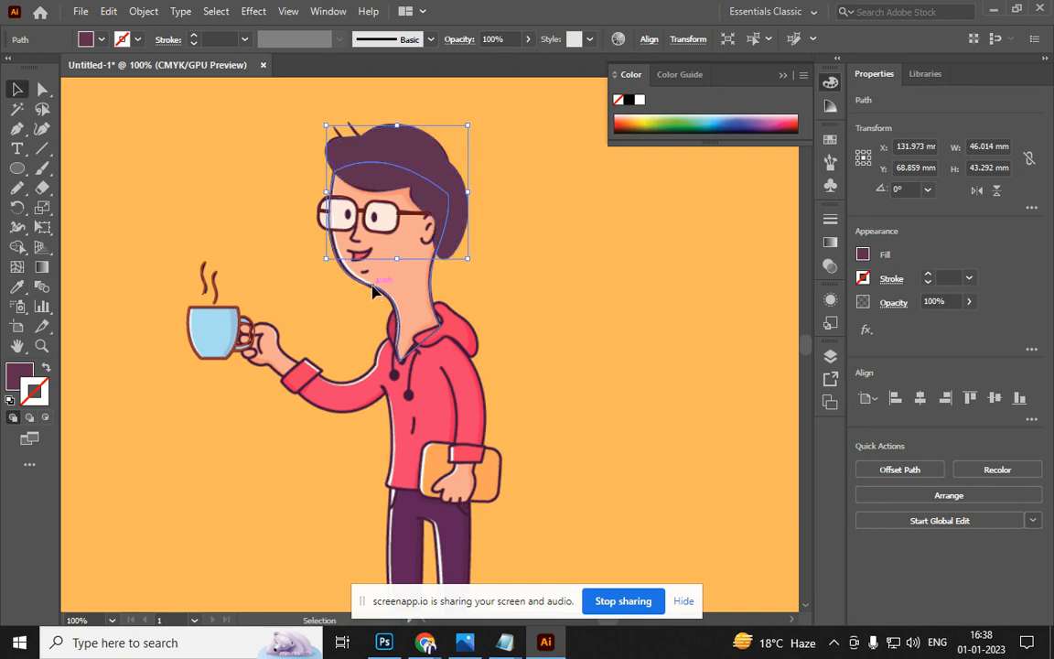
{"action": "left_click", "coordinate": [374, 302]}
{"action": "key", "text": "i"}
{"action": "left_click", "coordinate": [351, 262]}
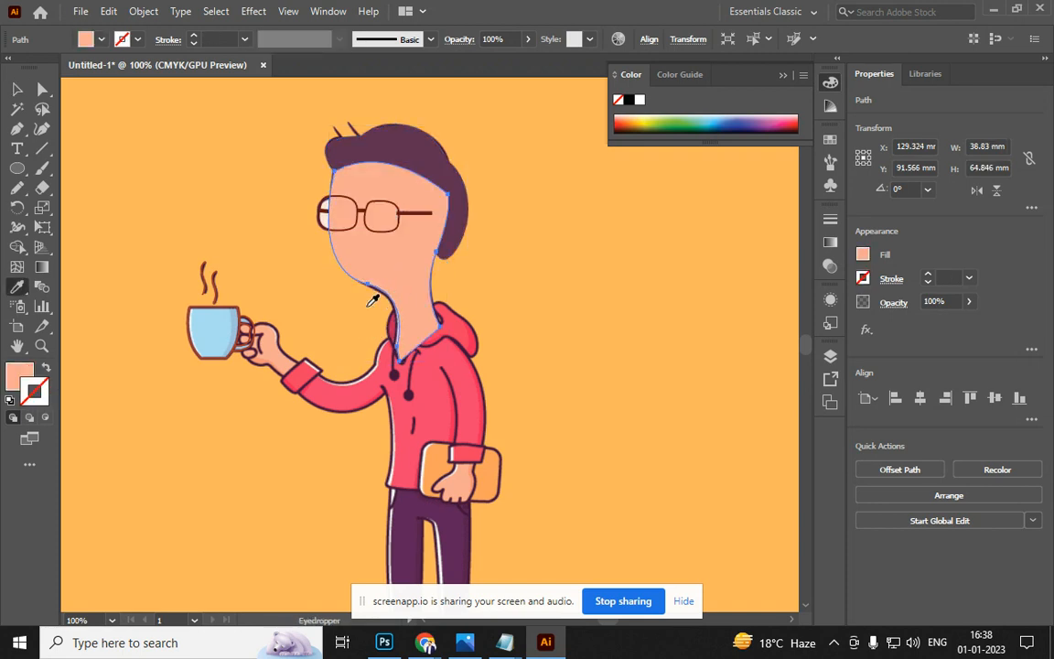
{"action": "key", "text": "v"}
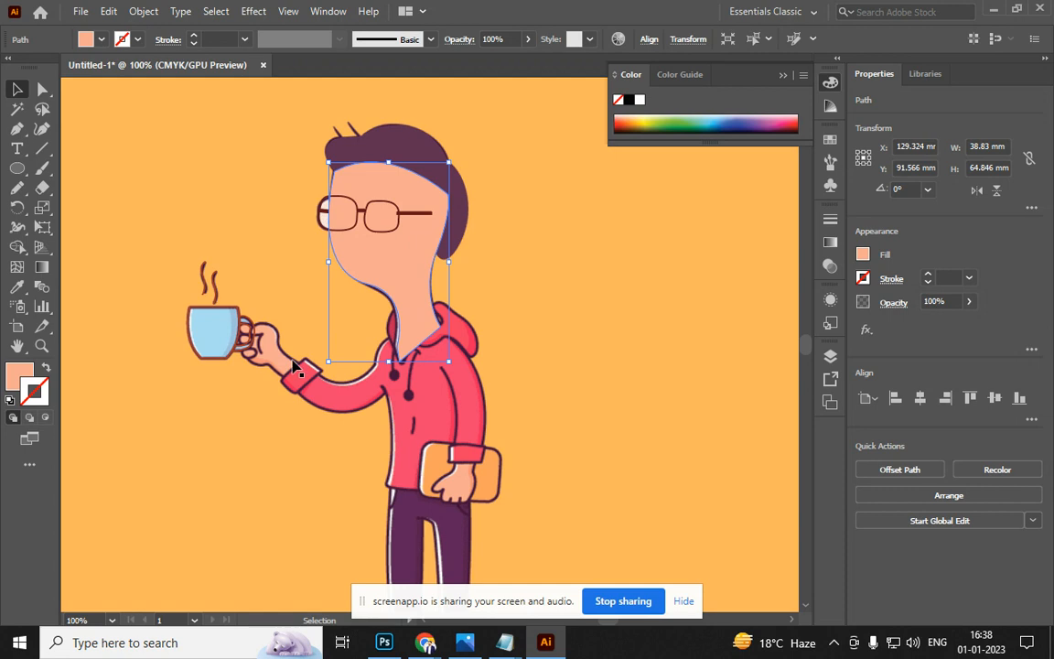
{"action": "key", "text": "a"}
{"action": "key", "text": "v"}
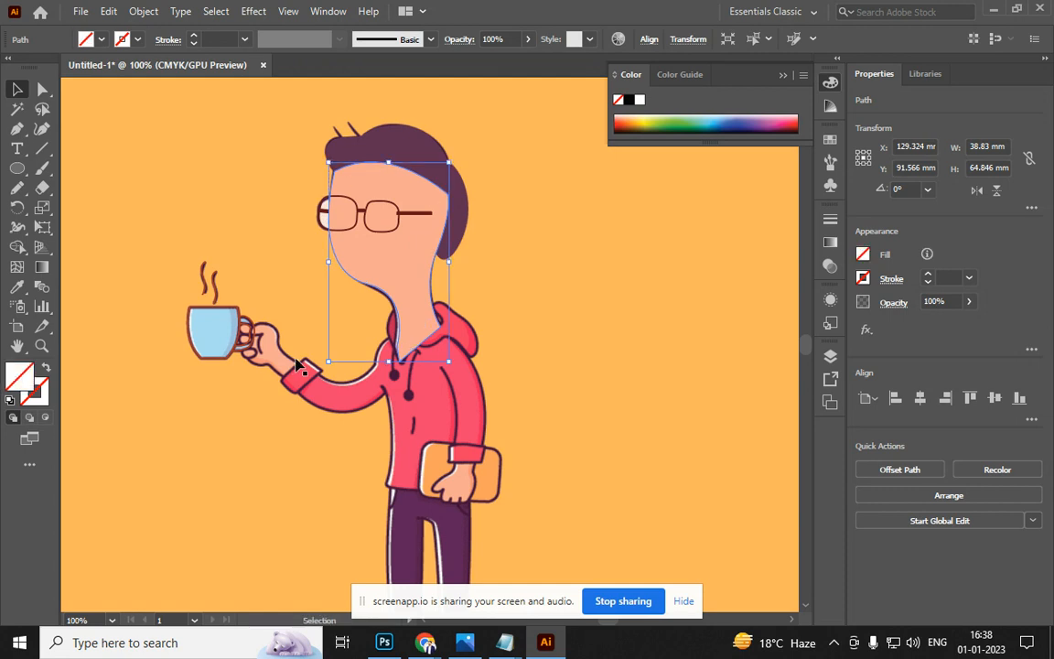
{"action": "left_click", "coordinate": [357, 287]}
{"action": "left_click", "coordinate": [381, 270]}
Remove the face shape's fill and move it down and to the left
{"action": "key", "text": "a"}
{"action": "left_click", "coordinate": [346, 284]}
{"action": "key", "text": "v"}
{"action": "key", "text": "a"}
{"action": "key", "text": "v"}
{"action": "left_click", "coordinate": [376, 271]}
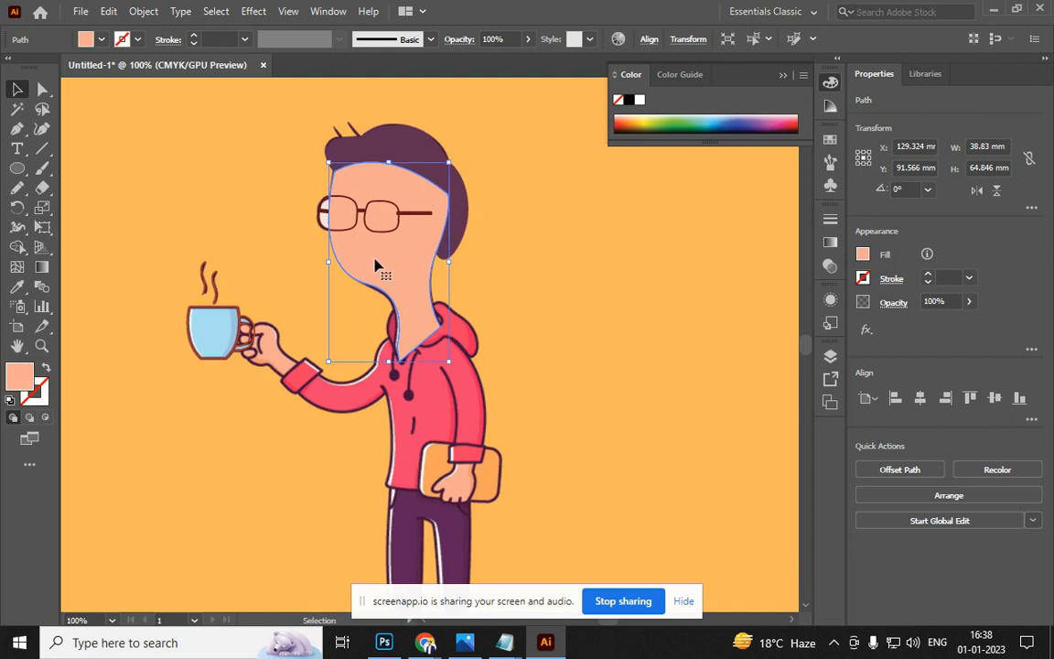
{"action": "key", "text": "slash"}
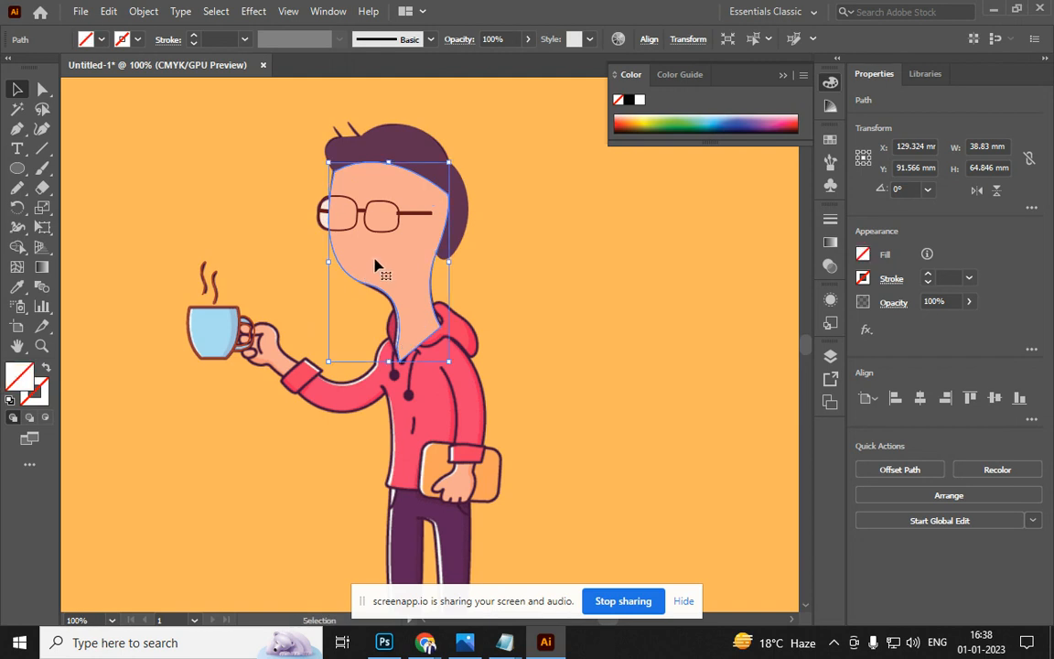
{"action": "left_click_drag", "start_coordinate": [372, 272], "coordinate": [312, 373]}
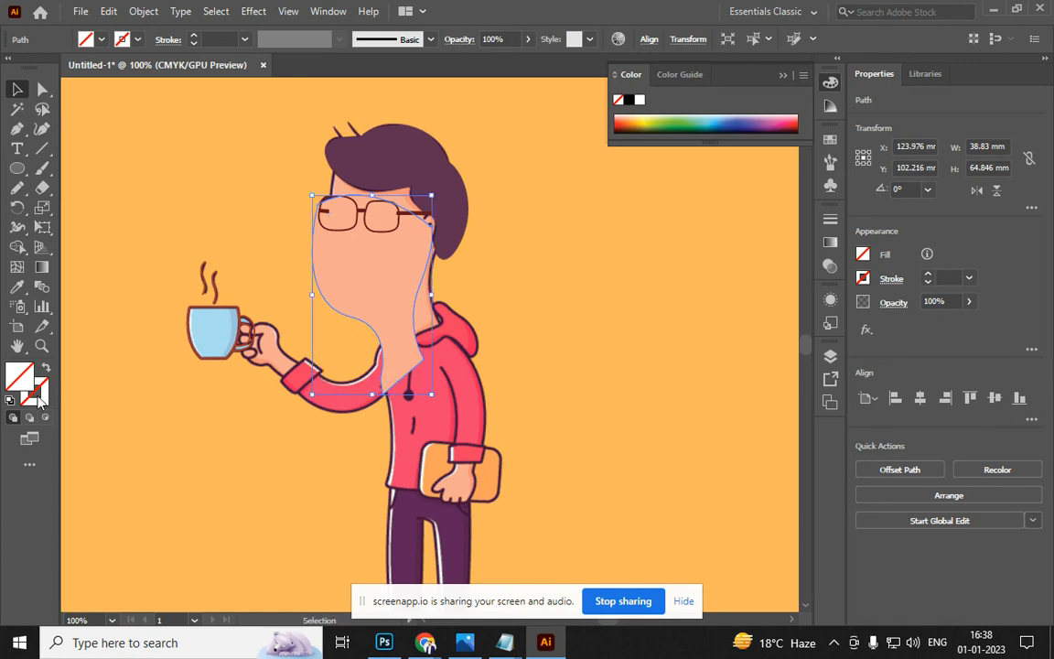
Undo back to the peach-filled face shape in its original position
{"action": "key", "text": "a"}
{"action": "key", "text": "ctrl+z"}
{"action": "key", "text": "v"}
{"action": "left_click", "coordinate": [341, 313]}
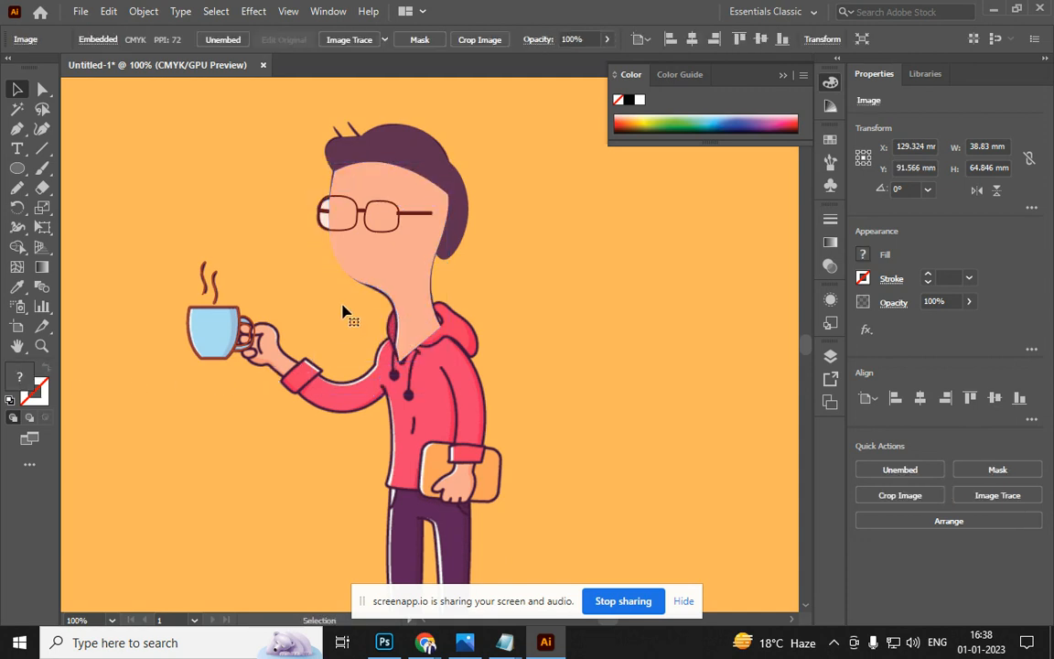
{"action": "left_click", "coordinate": [383, 275]}
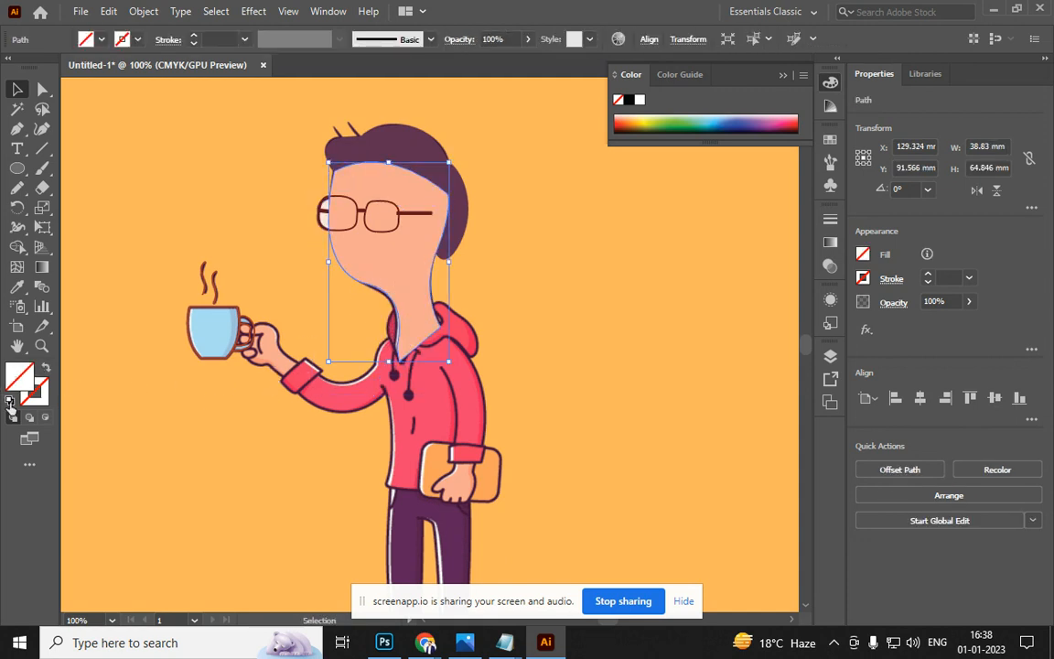
{"action": "key", "text": "ctrl+z"}
{"action": "left_click_drag", "start_coordinate": [332, 249], "coordinate": [211, 266]}
{"action": "key", "text": "ctrl+z"}
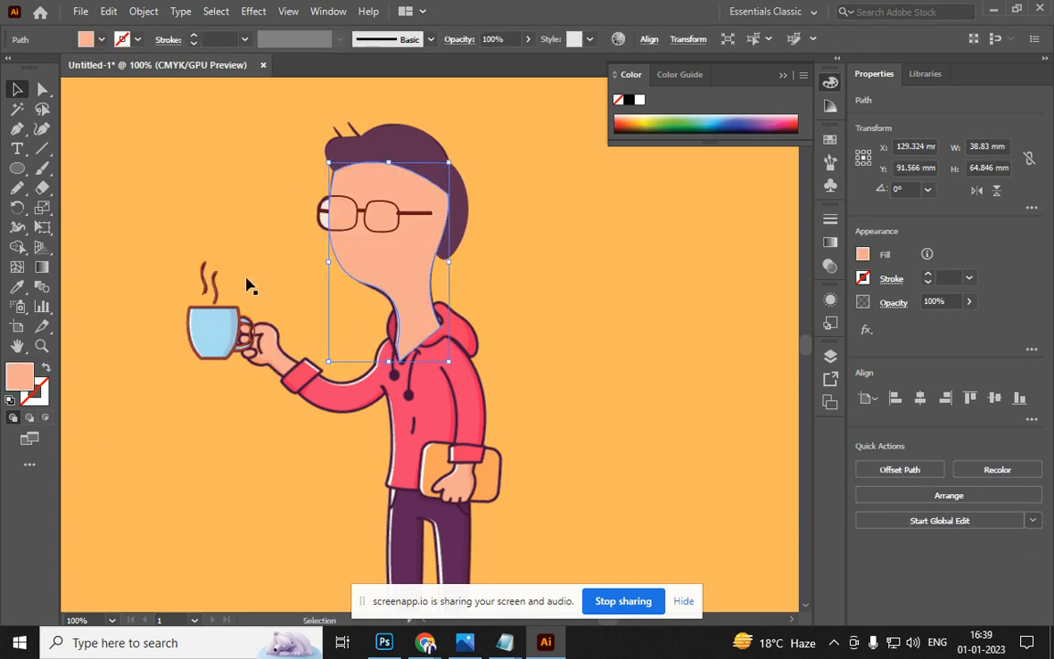
Clear the face shape's fill and try moving it left beside the cup, then undo
{"action": "left_click", "coordinate": [31, 465]}
{"action": "scroll", "coordinate": [151, 439], "scroll_direction": "down", "scroll_amount": 10}
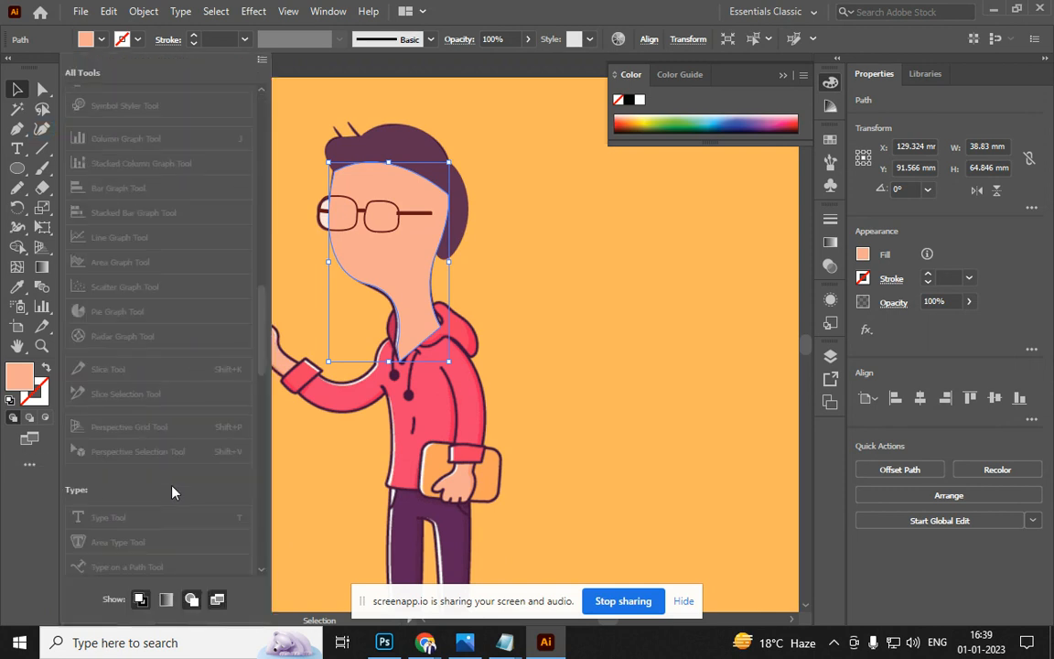
{"action": "left_click", "coordinate": [141, 600]}
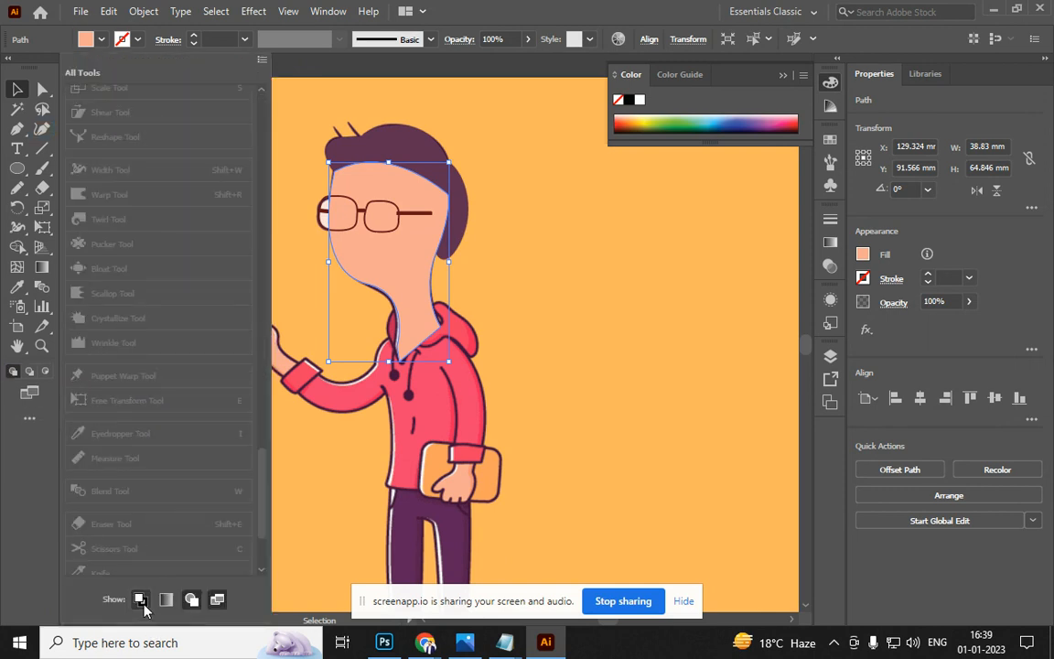
{"action": "left_click", "coordinate": [140, 600]}
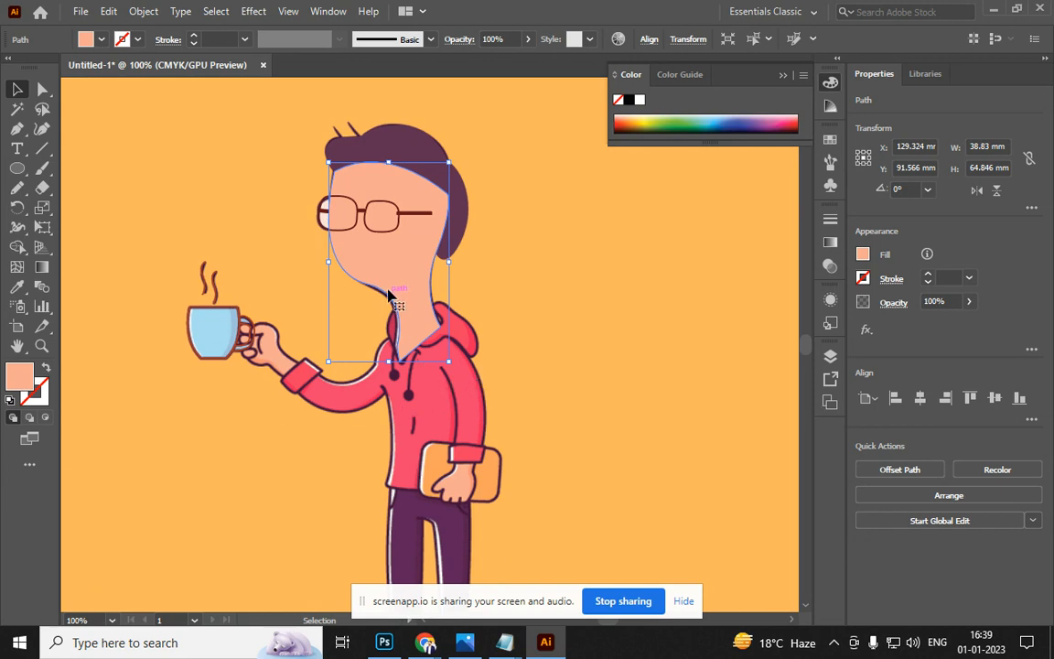
{"action": "left_click", "coordinate": [98, 40]}
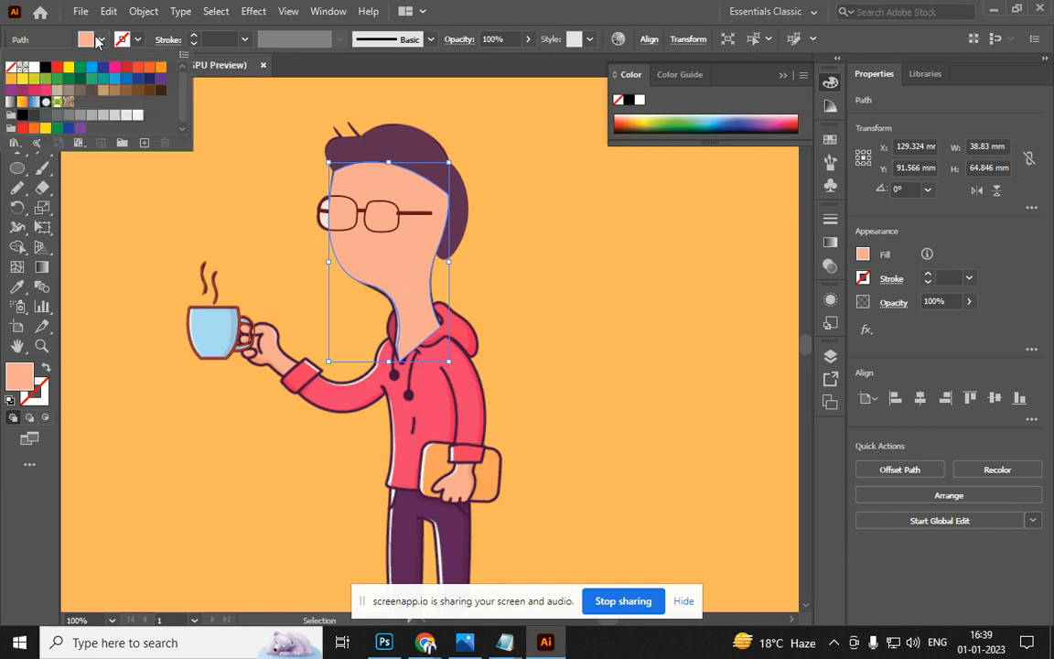
{"action": "left_click", "coordinate": [15, 69]}
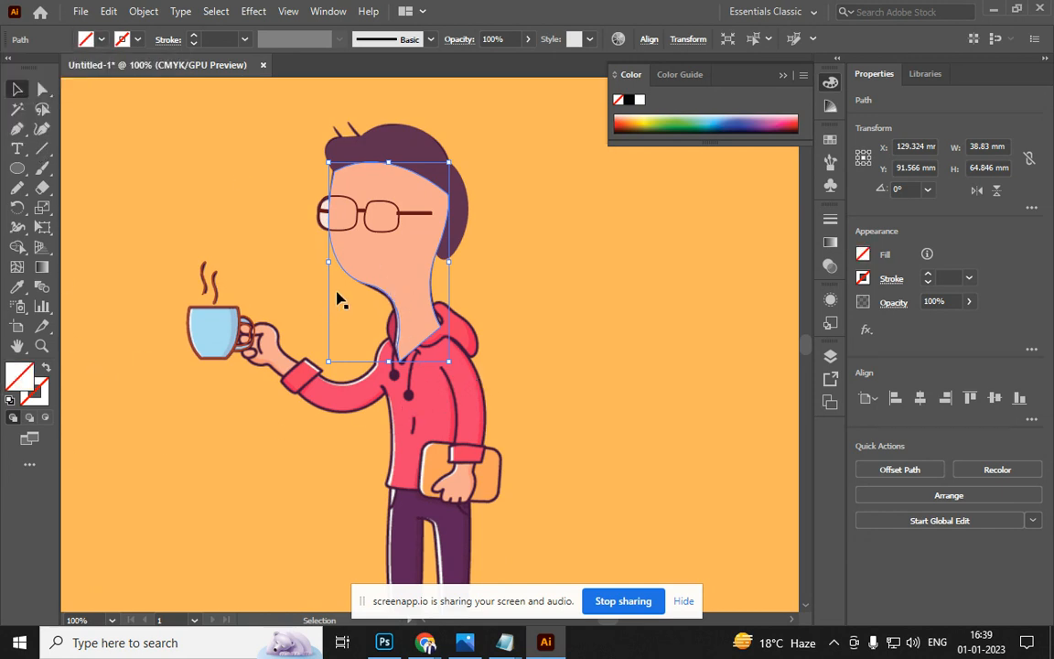
{"action": "left_click_drag", "start_coordinate": [399, 266], "coordinate": [264, 287]}
{"action": "key", "text": "ctrl+z"}
Test a green fill on the face shape, set fill to None, and move it onto the cup
{"action": "left_click", "coordinate": [309, 269]}
{"action": "left_click", "coordinate": [388, 271]}
{"action": "left_click", "coordinate": [681, 121]}
{"action": "key", "text": "ctrl+z"}
{"action": "left_click", "coordinate": [682, 120]}
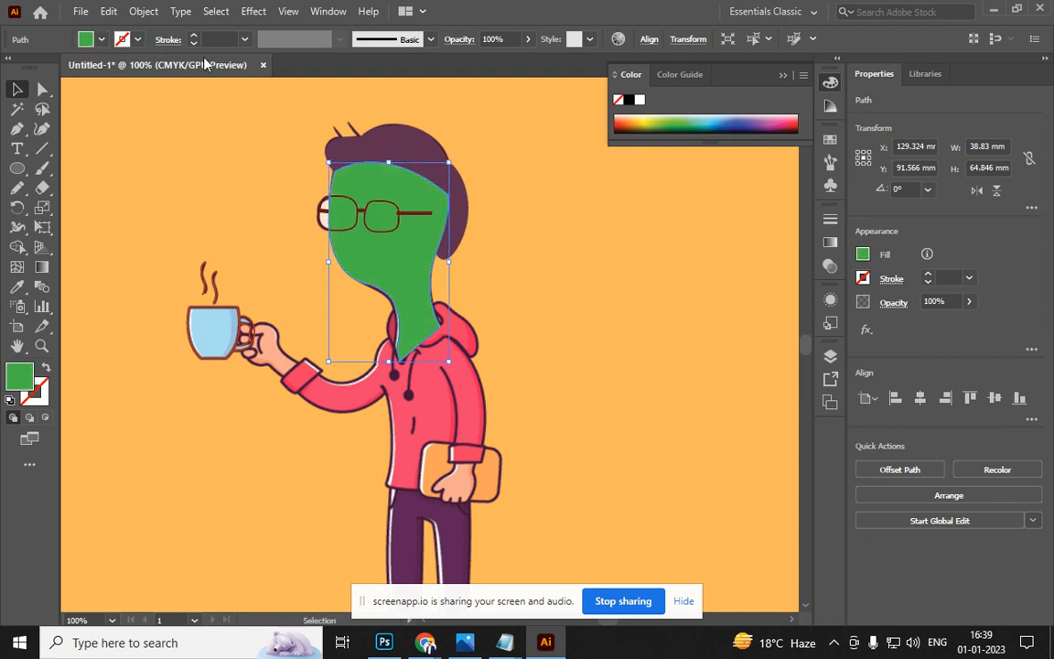
{"action": "left_click", "coordinate": [101, 40]}
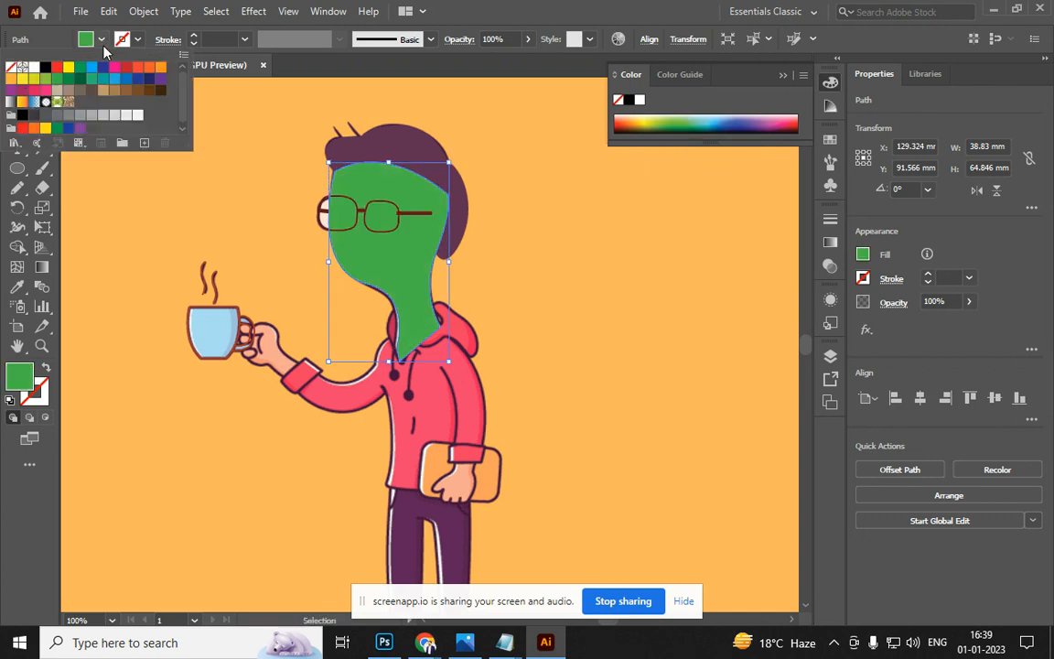
{"action": "left_click", "coordinate": [20, 69]}
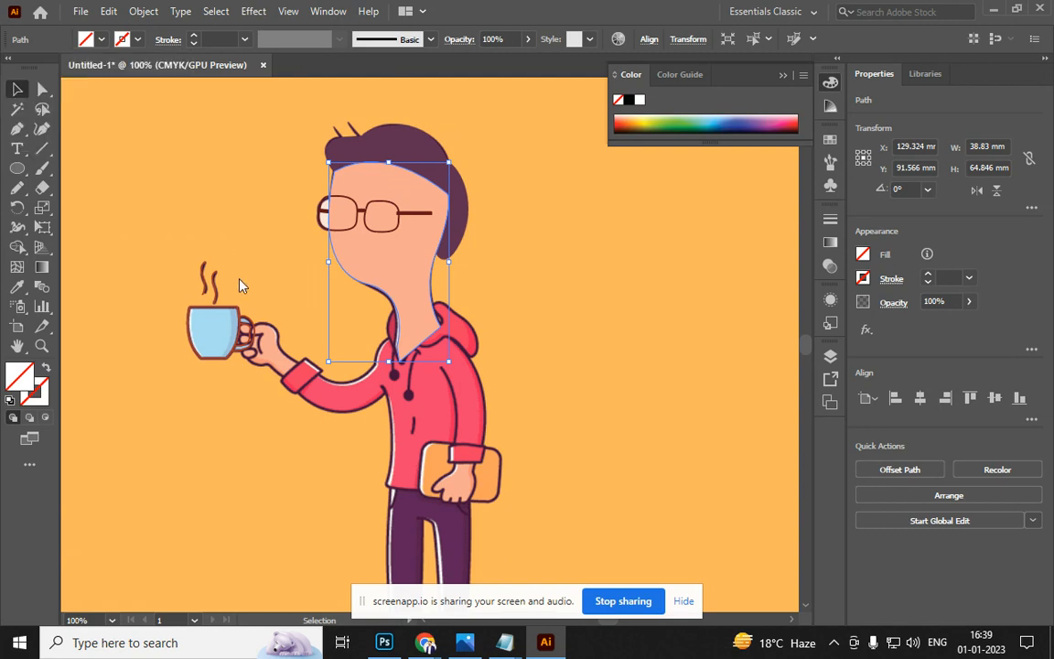
{"action": "left_click_drag", "start_coordinate": [388, 264], "coordinate": [237, 266]}
Select the peach face shape, briefly entering and leaving isolation mode
{"action": "left_click", "coordinate": [400, 286]}
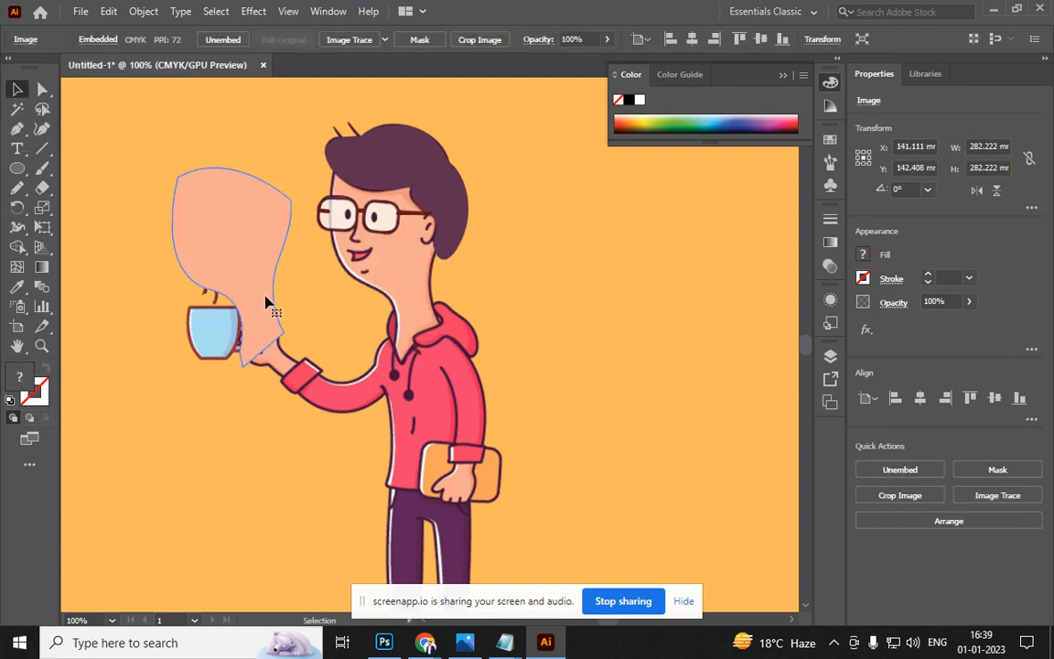
{"action": "double_click", "coordinate": [265, 302]}
{"action": "key", "text": "Escape"}
{"action": "left_click", "coordinate": [252, 265]}
{"action": "left_click", "coordinate": [252, 265]}
Locate the face path in the expanded Layer 1 and keep its peach fill after a white test
{"action": "key", "text": "F7"}
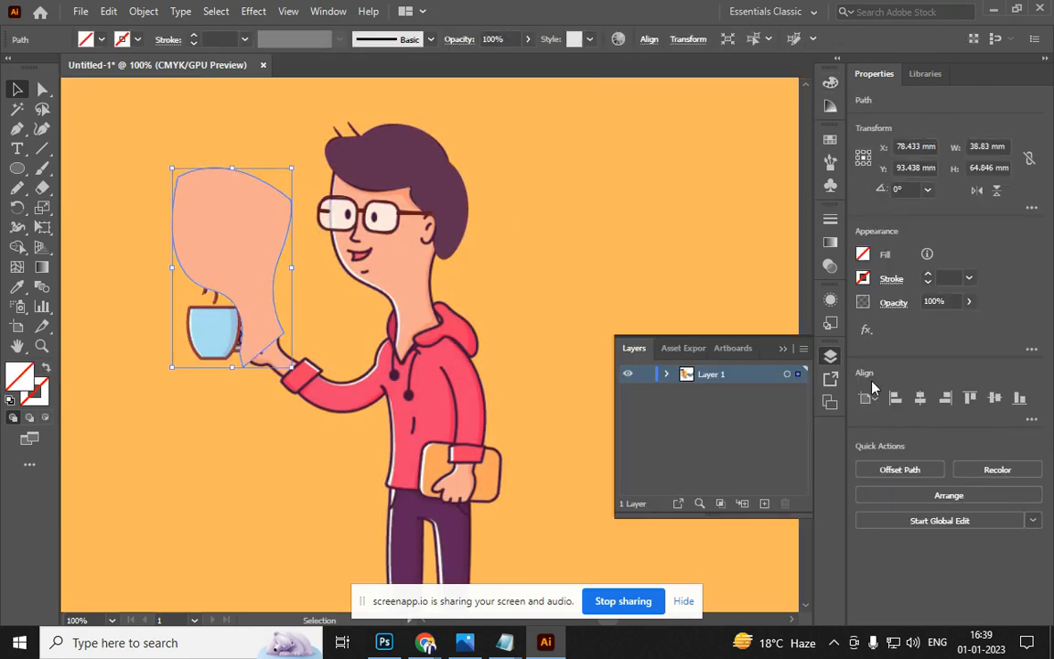
{"action": "left_click", "coordinate": [667, 375]}
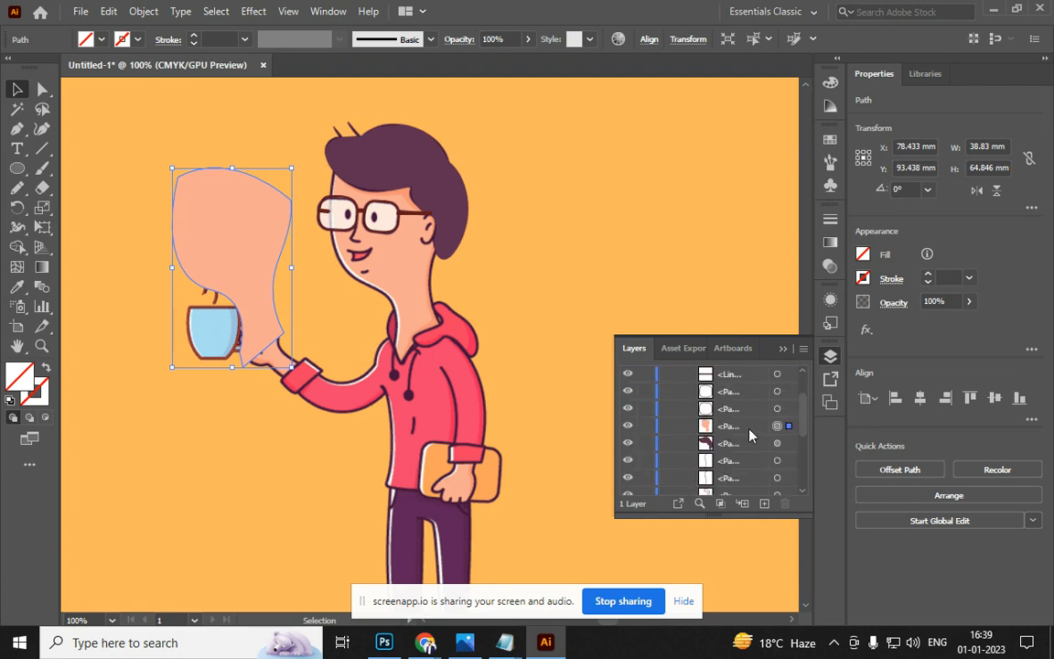
{"action": "left_click", "coordinate": [743, 427]}
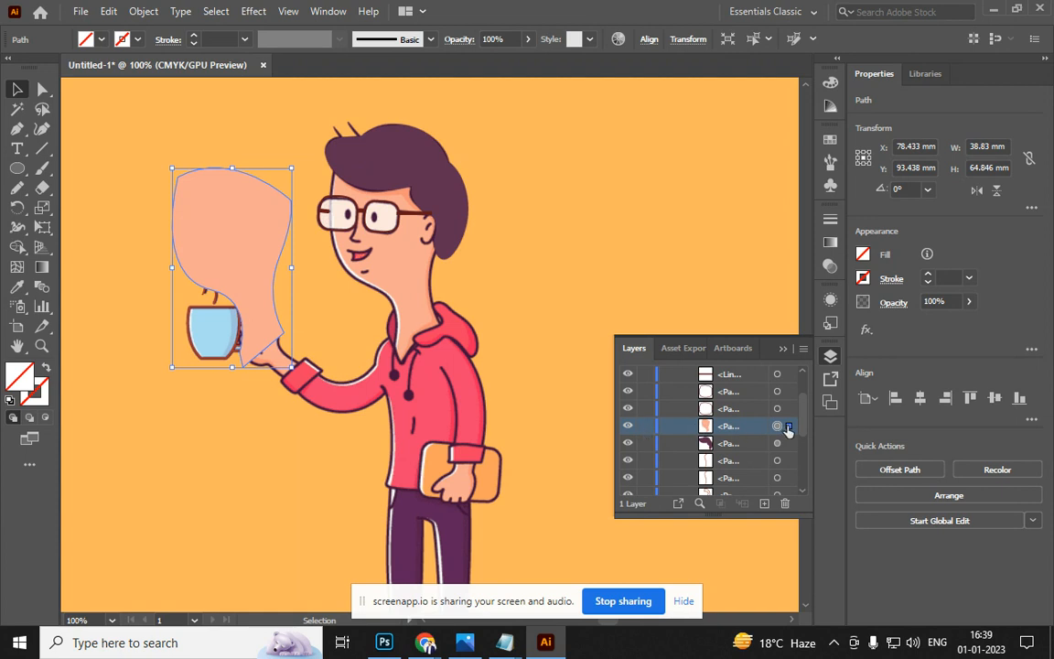
{"action": "left_click", "coordinate": [105, 40]}
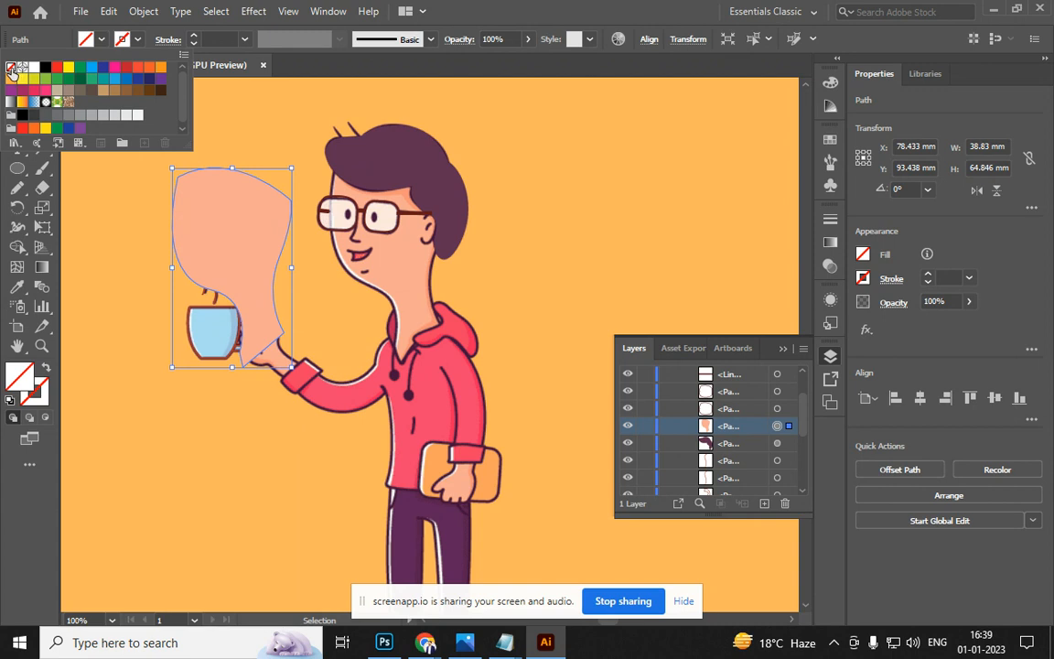
{"action": "left_click", "coordinate": [33, 69]}
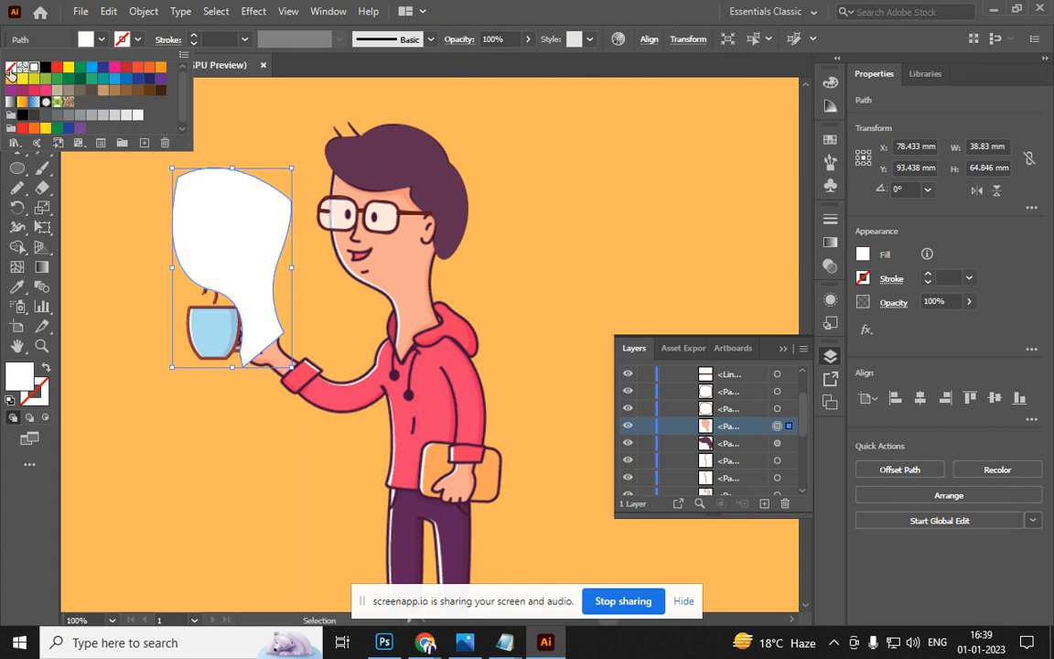
{"action": "left_click", "coordinate": [11, 77]}
Move the peach face shape back over the head and hide it with Ctrl+3
{"action": "double_click", "coordinate": [118, 202]}
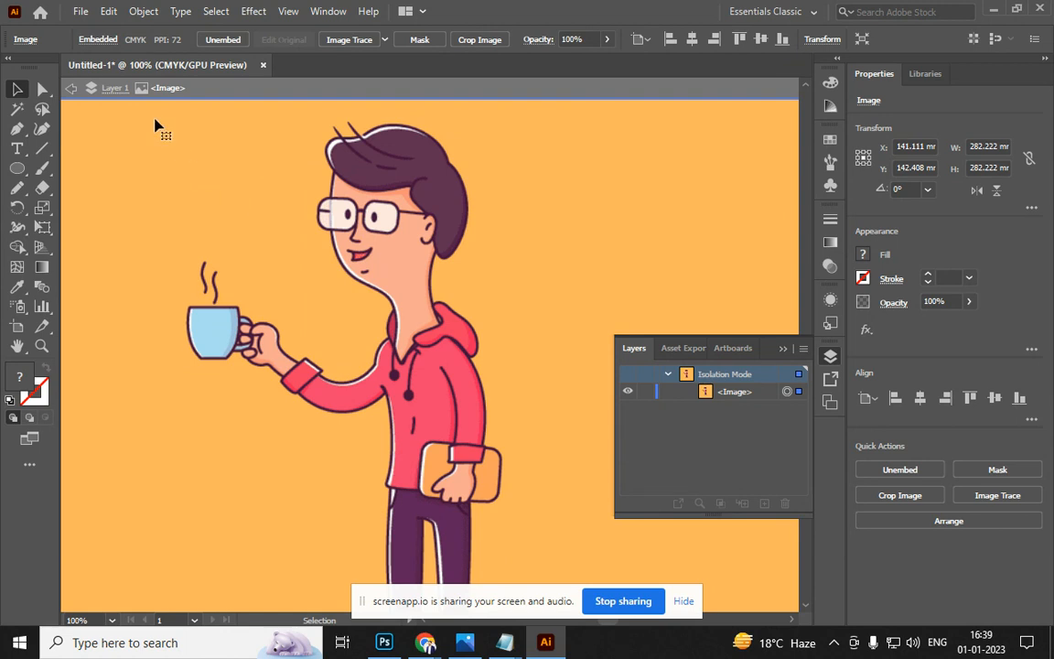
{"action": "left_click", "coordinate": [71, 88]}
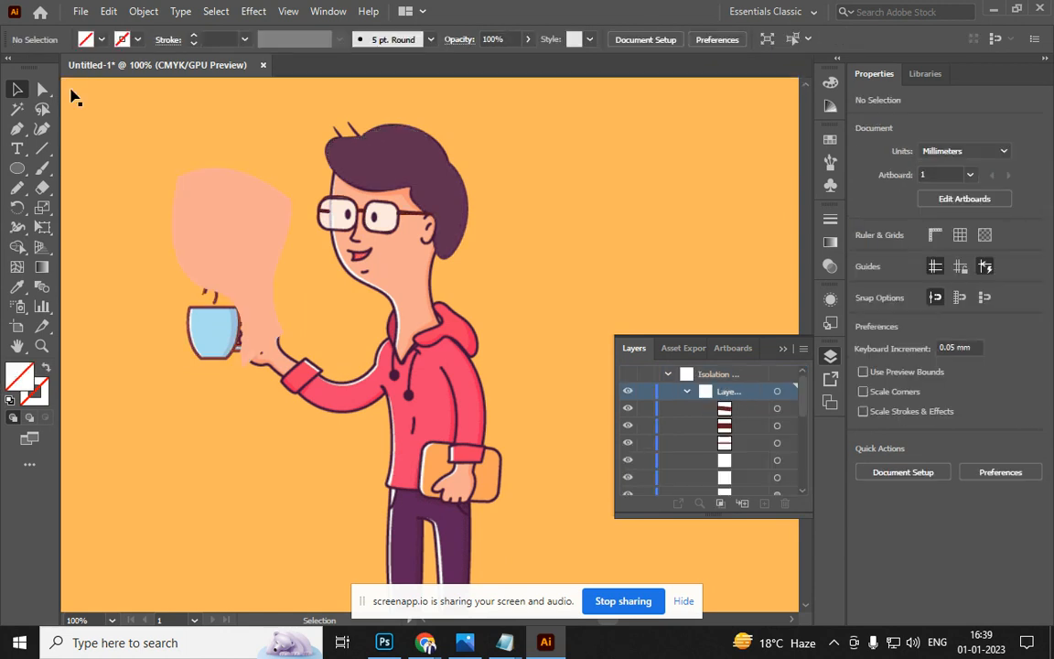
{"action": "left_click", "coordinate": [232, 227]}
{"action": "left_click_drag", "start_coordinate": [259, 266], "coordinate": [420, 262]}
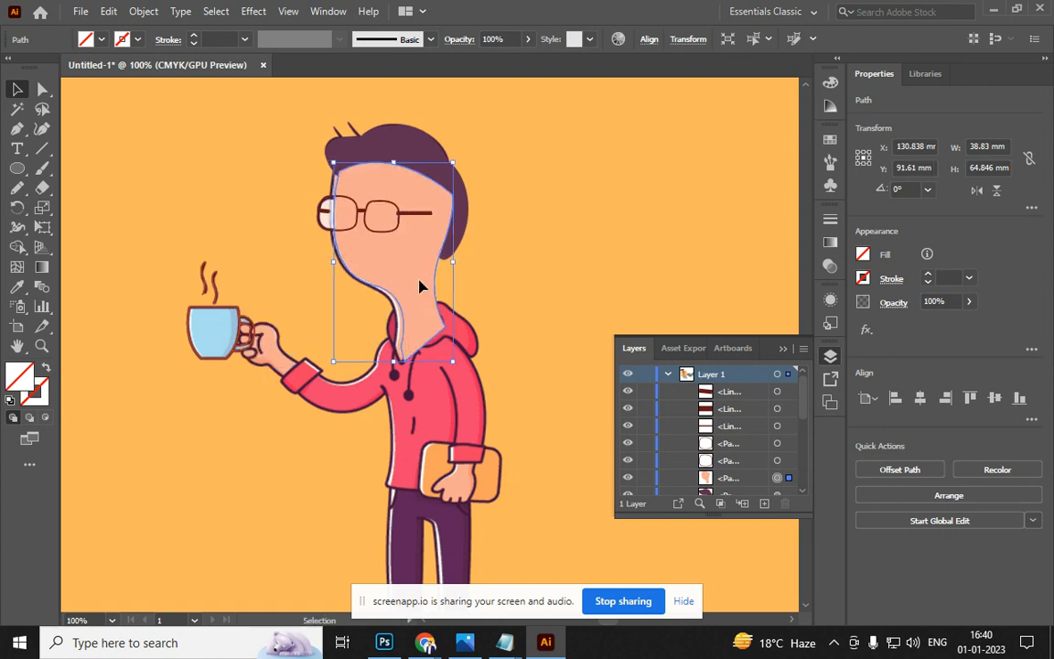
{"action": "left_click_drag", "start_coordinate": [418, 282], "coordinate": [414, 280]}
{"action": "key", "text": "ctrl+3"}
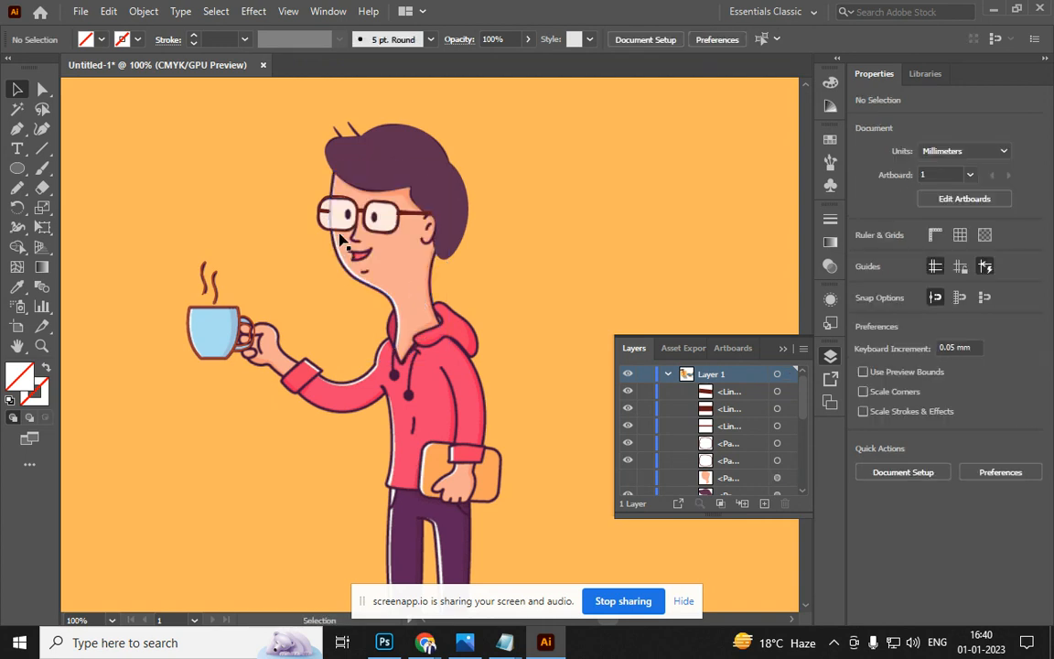
Fill both glasses lenses with the sampled pale skin tone
{"action": "left_click", "coordinate": [342, 229]}
{"action": "left_click", "coordinate": [388, 232], "text": "shift"}
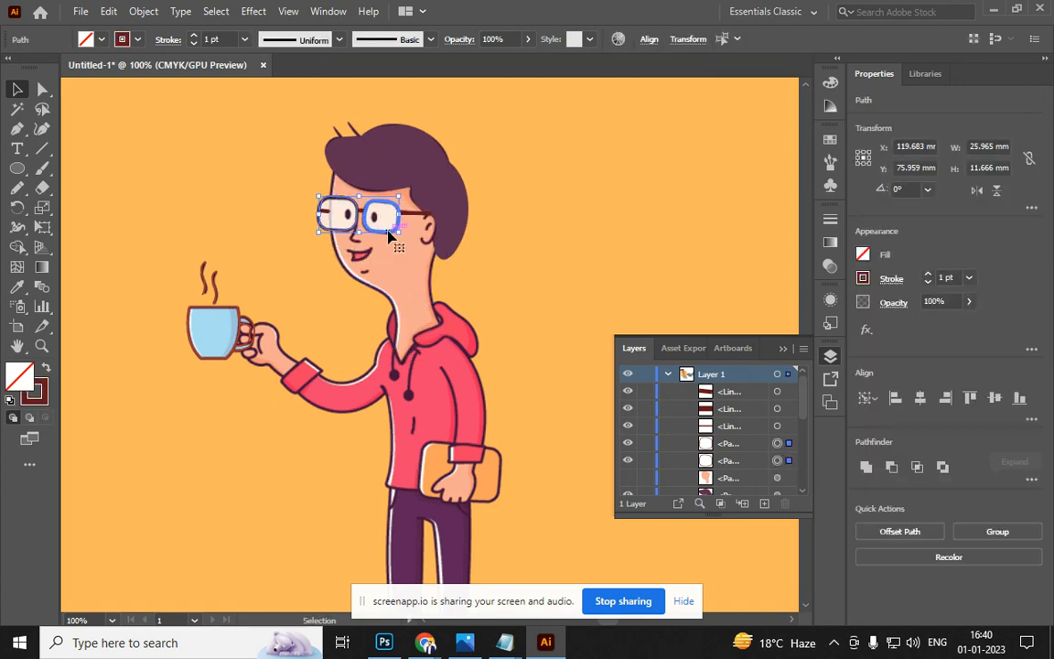
{"action": "key", "text": "i"}
{"action": "left_click", "coordinate": [384, 250]}
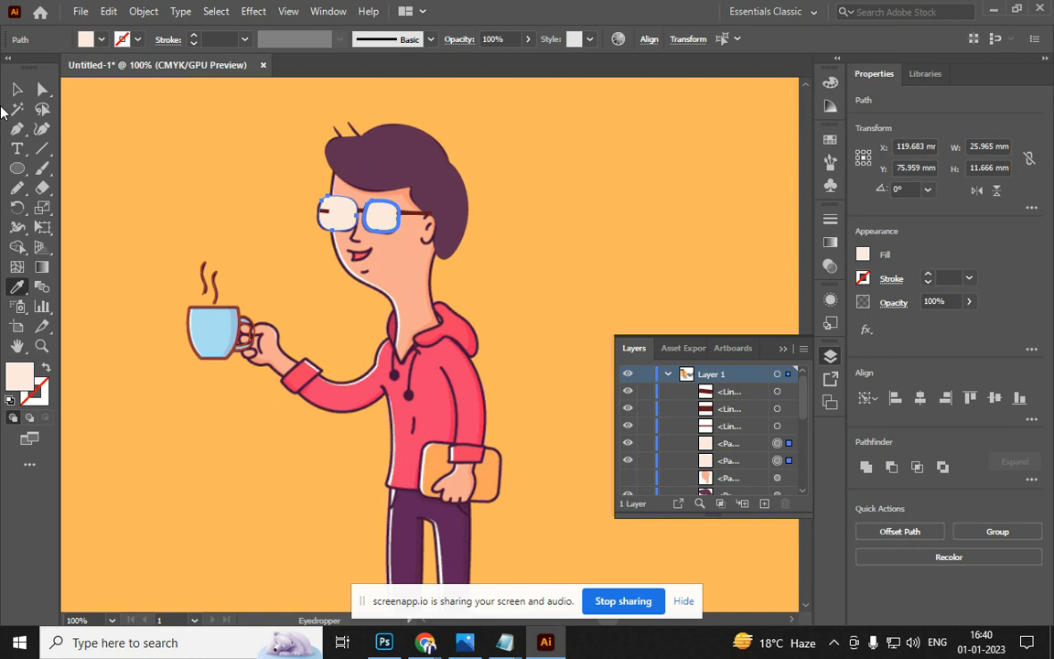
{"action": "left_click", "coordinate": [17, 89]}
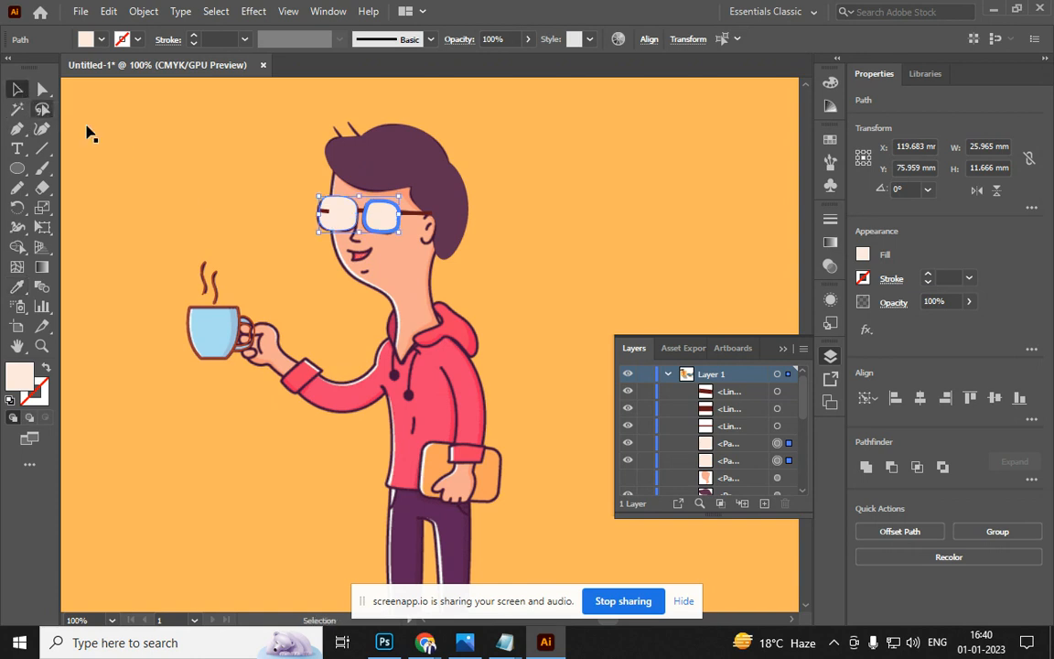
{"action": "left_click", "coordinate": [156, 166]}
Draw a dark purple oval pupil over the left eye and copy it onto the right eye
{"action": "scroll", "coordinate": [316, 220], "scroll_direction": "up", "scroll_amount": 4}
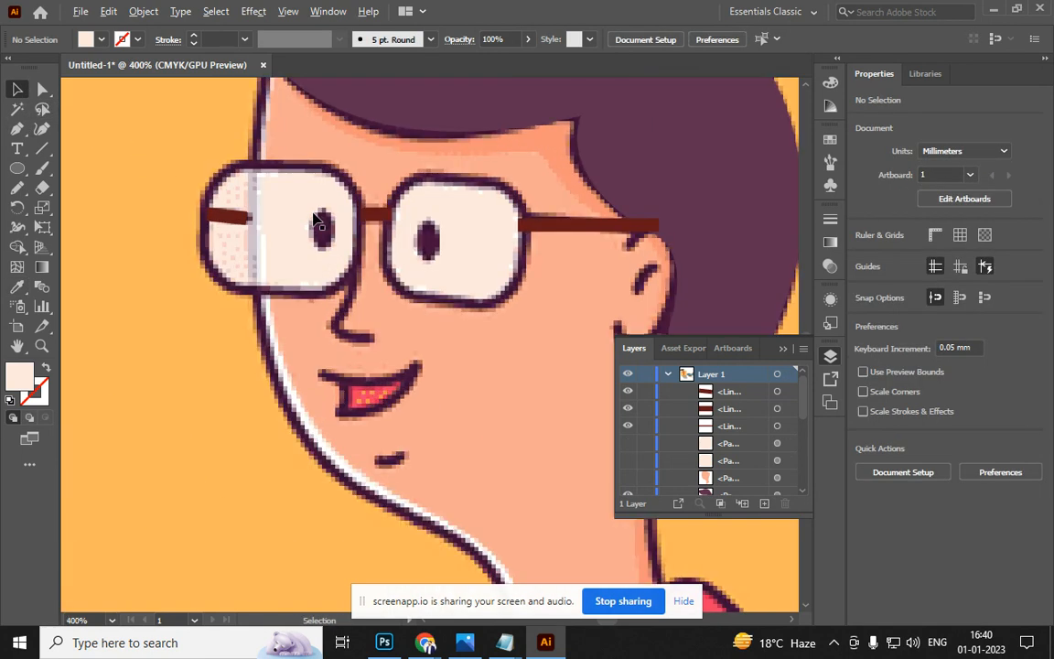
{"action": "scroll", "coordinate": [315, 220], "scroll_direction": "up", "scroll_amount": 2}
{"action": "key", "text": "l"}
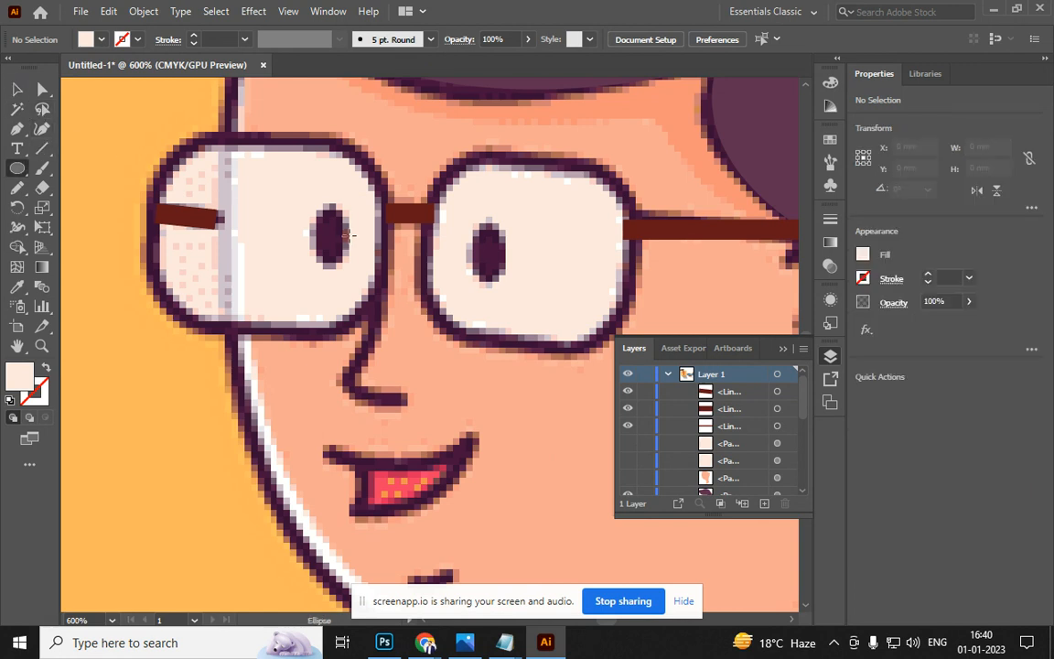
{"action": "mouse_move", "coordinate": [317, 207]}
{"action": "left_mouse_down"}
{"action": "mouse_move", "coordinate": [349, 222]}
{"action": "mouse_move", "coordinate": [362, 256]}
{"action": "mouse_move", "coordinate": [345, 265]}
{"action": "left_mouse_up"}
{"action": "key", "text": "i"}
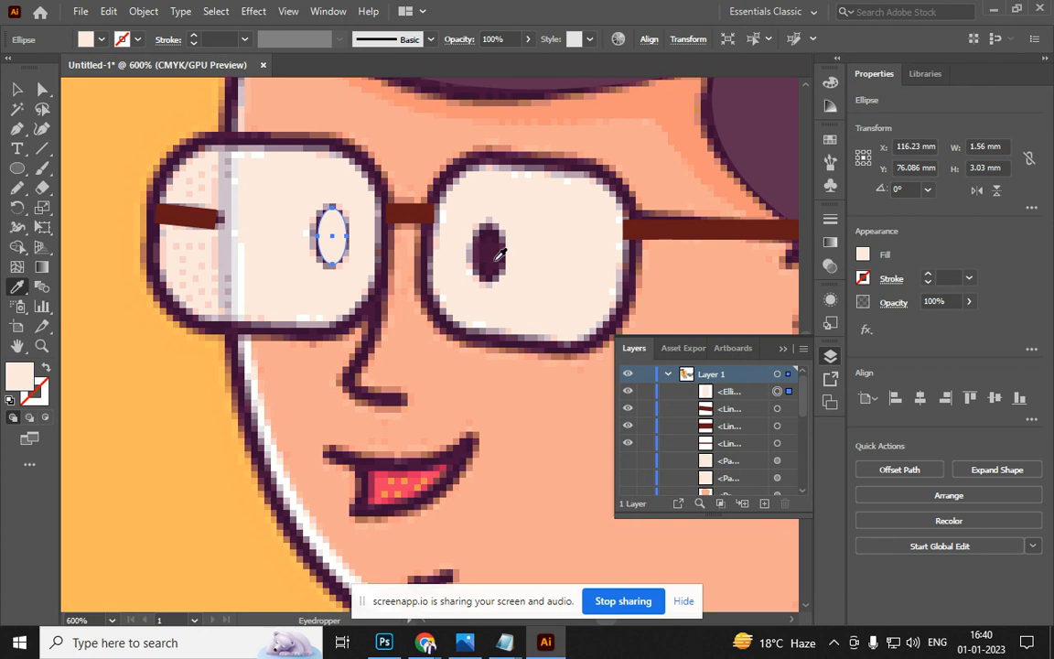
{"action": "left_click", "coordinate": [492, 249]}
{"action": "key", "text": "v"}
{"action": "left_click_drag", "start_coordinate": [329, 230], "coordinate": [483, 241]}
{"action": "scroll", "coordinate": [482, 240], "scroll_direction": "down", "scroll_amount": 4}
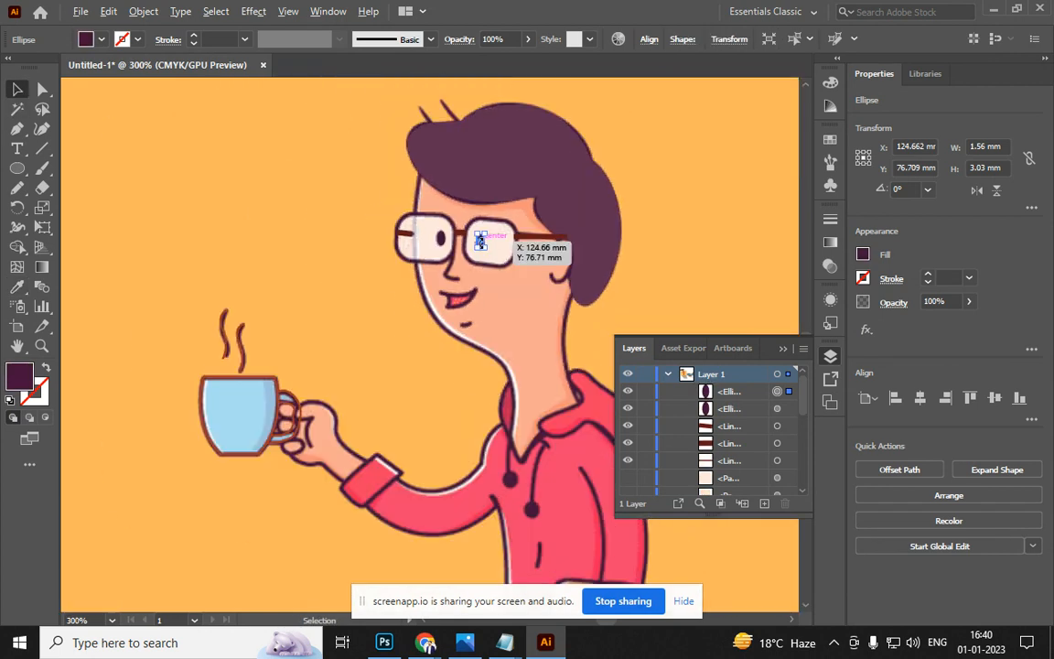
{"action": "scroll", "coordinate": [480, 240], "scroll_direction": "down", "scroll_amount": 5}
Move the orange reference image left, mostly off the artboard
{"action": "left_click", "coordinate": [467, 305]}
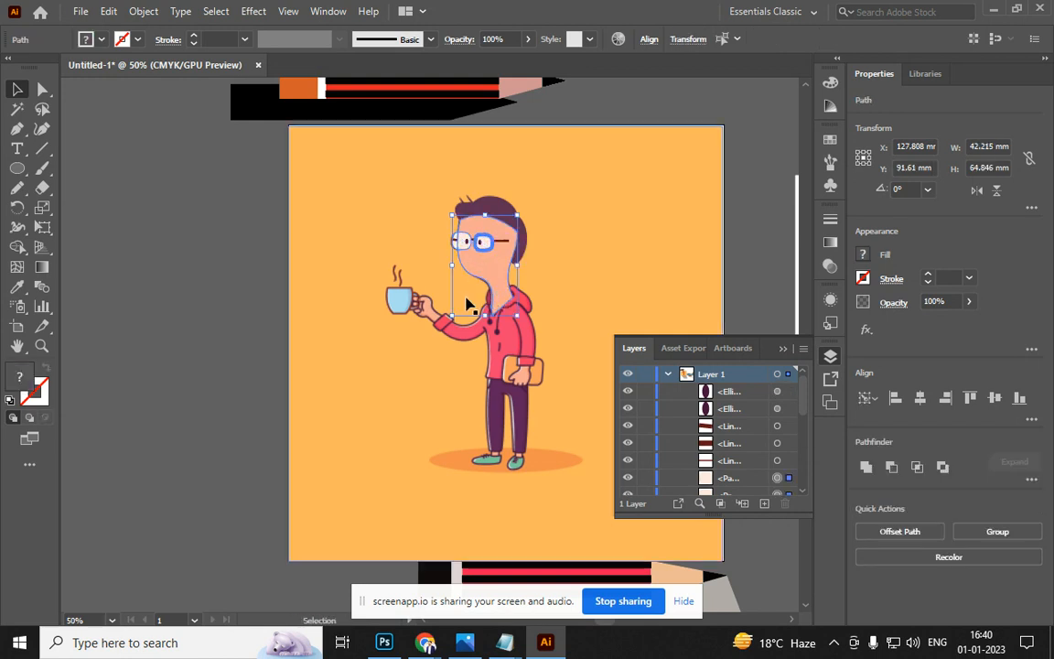
{"action": "left_click", "coordinate": [325, 320]}
{"action": "mouse_move", "coordinate": [354, 346]}
{"action": "left_mouse_down"}
{"action": "mouse_move", "coordinate": [453, 396]}
{"action": "mouse_move", "coordinate": [99, 332]}
{"action": "mouse_move", "coordinate": [168, 355]}
{"action": "mouse_move", "coordinate": [145, 384]}
{"action": "left_mouse_up"}
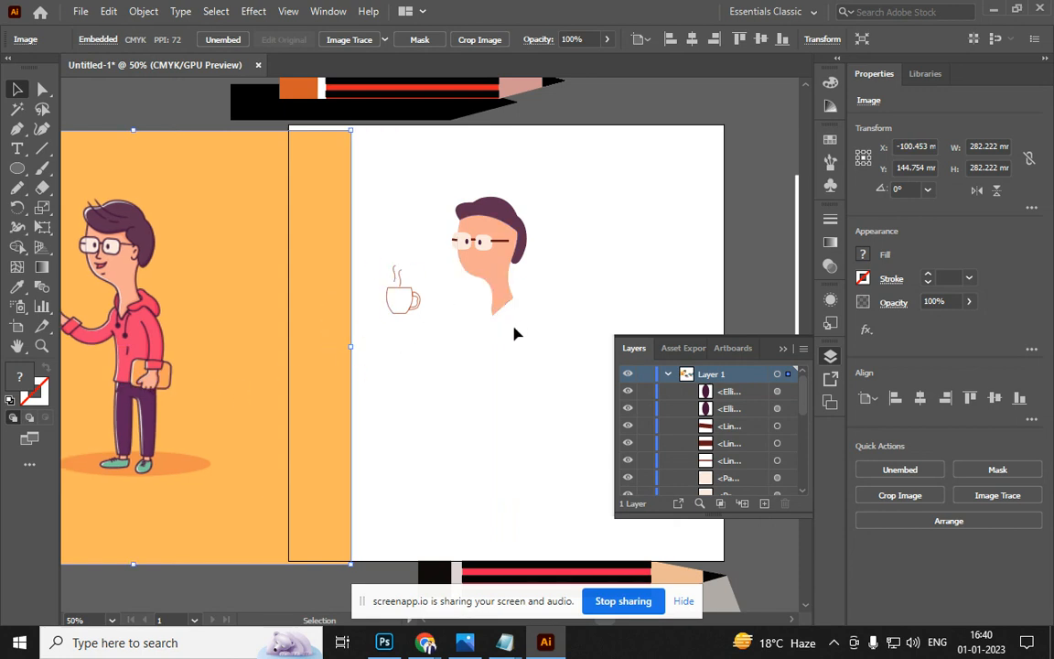
Fill the traced face shape with a dark brown swatch
{"action": "left_click", "coordinate": [485, 275]}
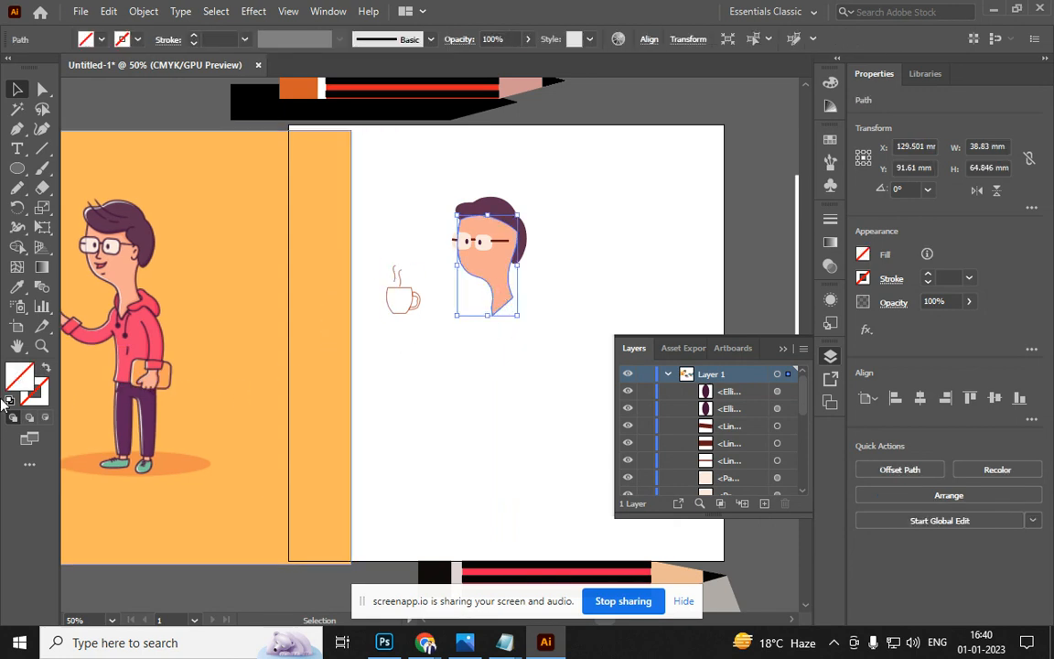
{"action": "left_click", "coordinate": [34, 395]}
{"action": "left_click", "coordinate": [101, 40]}
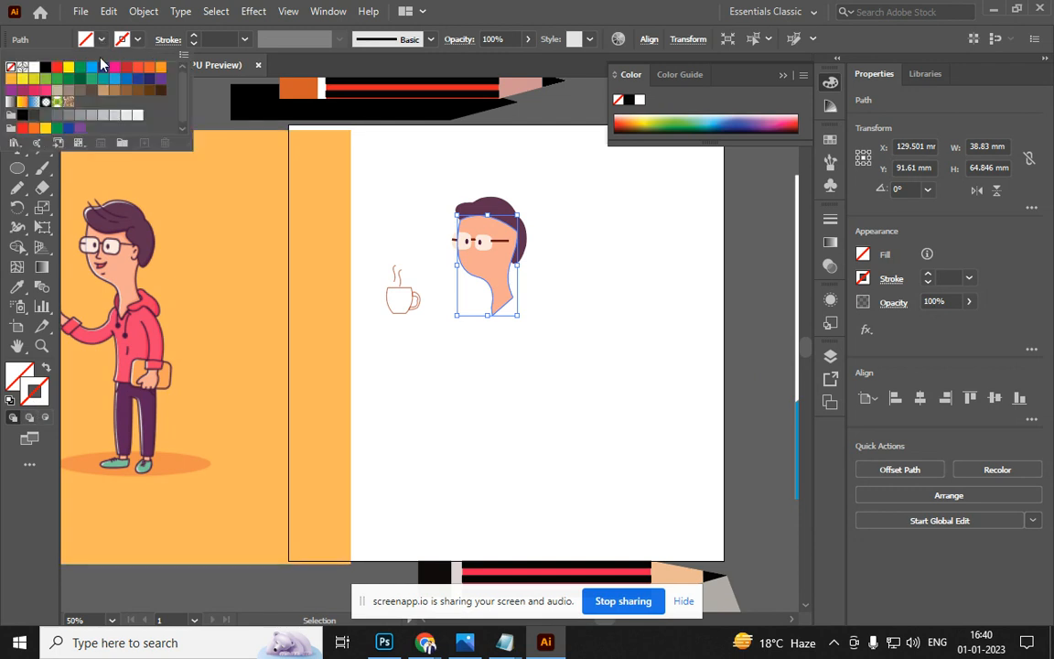
{"action": "left_click", "coordinate": [149, 92]}
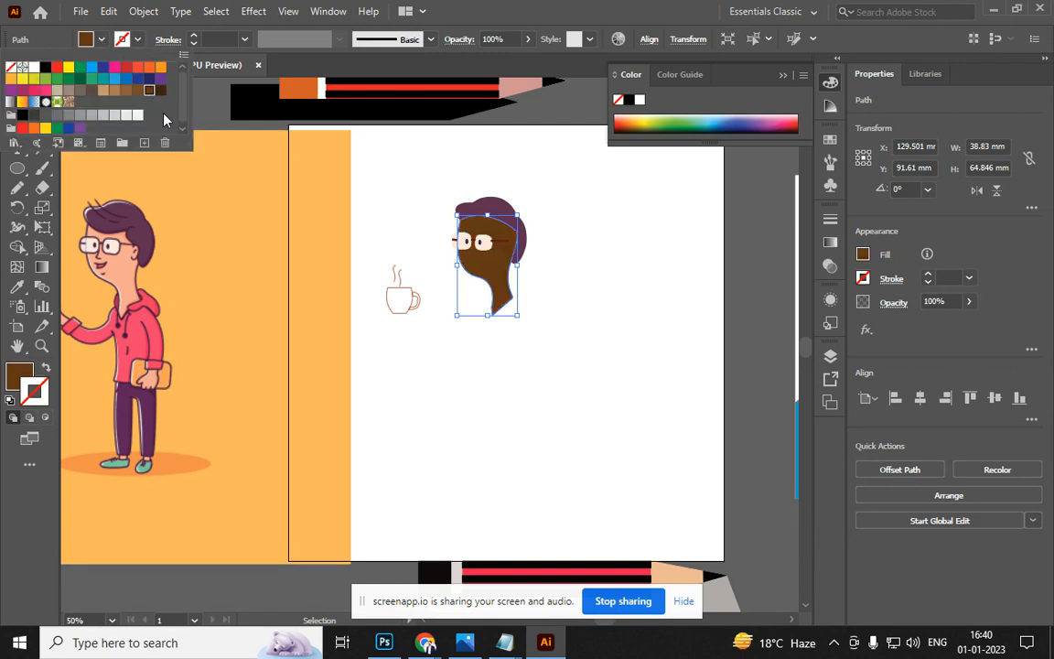
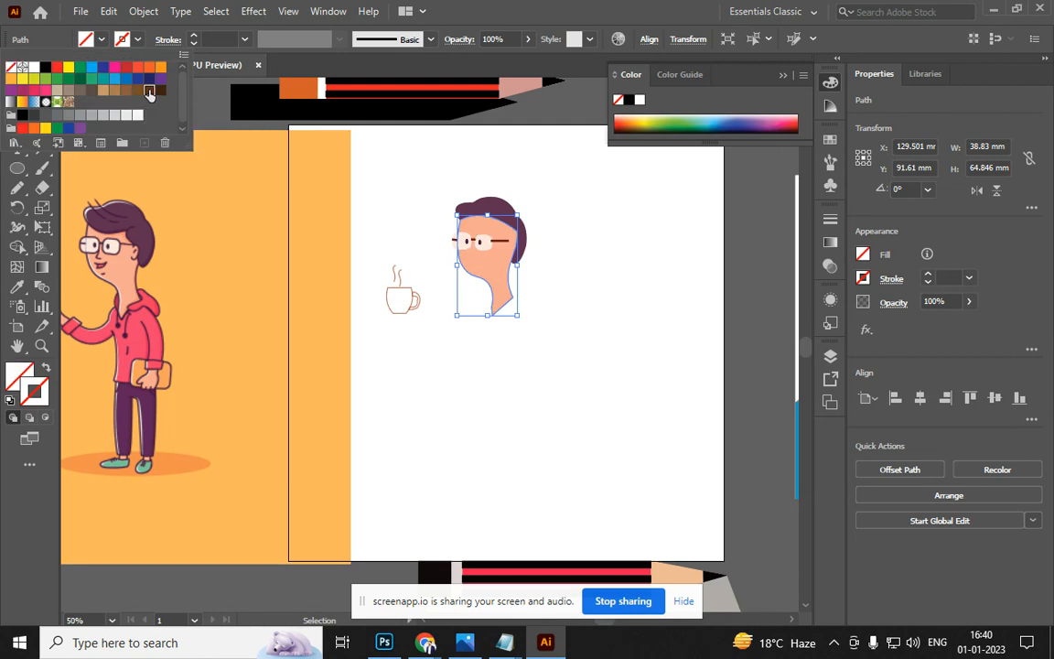
Apply the brown stroke to the face outline, then pan between the reference and the traced drawing
{"action": "left_click", "coordinate": [149, 90]}
{"action": "left_click", "coordinate": [446, 405]}
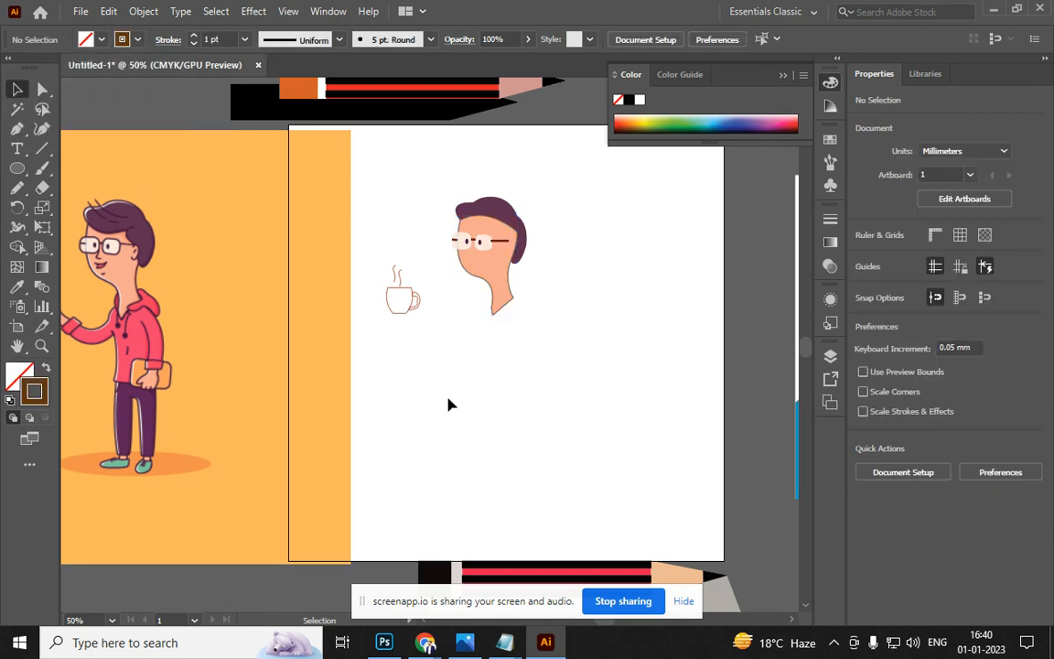
{"action": "scroll", "coordinate": [526, 247], "scroll_direction": "up", "scroll_amount": 2}
{"action": "scroll", "coordinate": [449, 320], "scroll_direction": "down", "scroll_amount": 3}
{"action": "scroll", "coordinate": [436, 324], "scroll_direction": "up", "scroll_amount": 1}
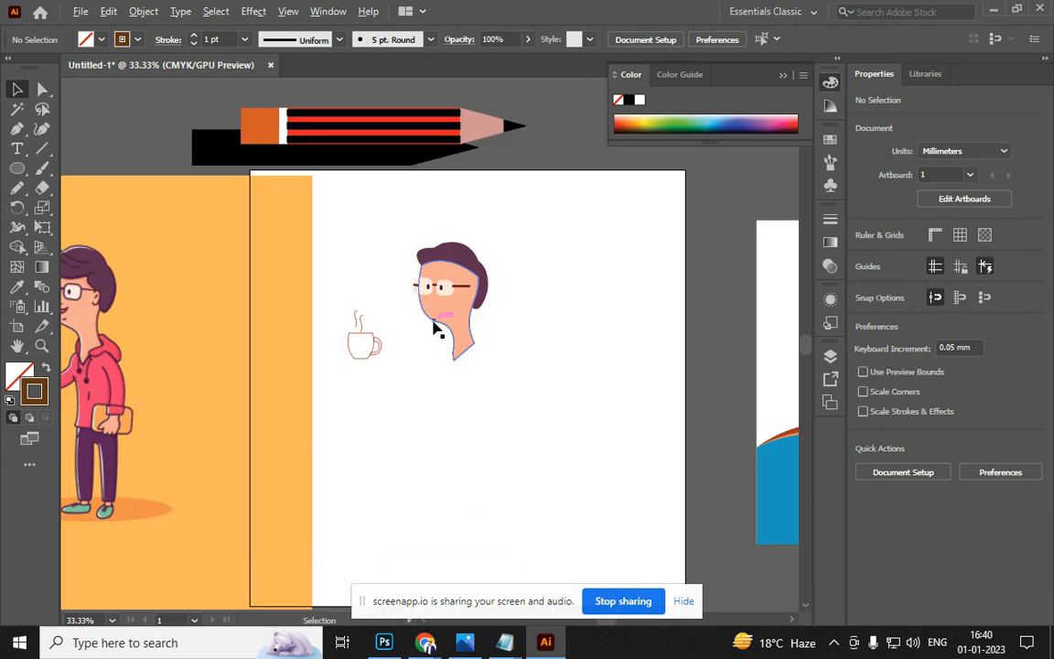
{"action": "left_click_drag", "start_coordinate": [211, 341], "coordinate": [409, 346]}
{"action": "scroll", "coordinate": [220, 302], "scroll_direction": "up", "scroll_amount": 2}
{"action": "scroll", "coordinate": [219, 302], "scroll_direction": "up", "scroll_amount": 4}
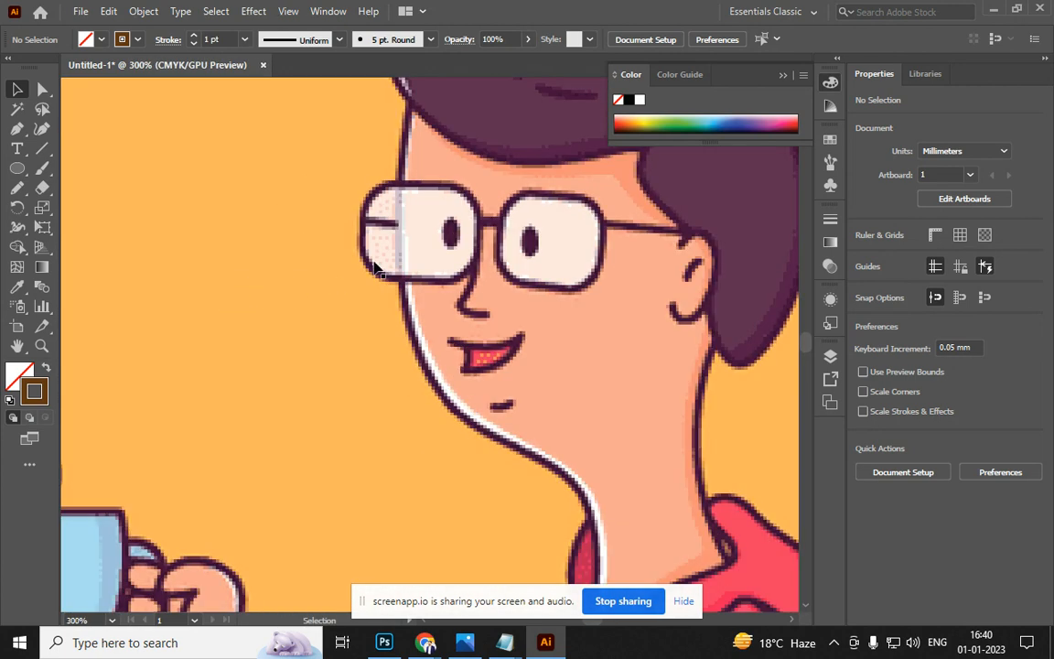
{"action": "scroll", "coordinate": [407, 149], "scroll_direction": "down", "scroll_amount": 3}
{"action": "mouse_move", "coordinate": [630, 230]}
{"action": "left_mouse_down"}
{"action": "mouse_move", "coordinate": [341, 311]}
{"action": "mouse_move", "coordinate": [94, 311]}
{"action": "left_mouse_up"}
{"action": "scroll", "coordinate": [385, 348], "scroll_direction": "up", "scroll_amount": 1}
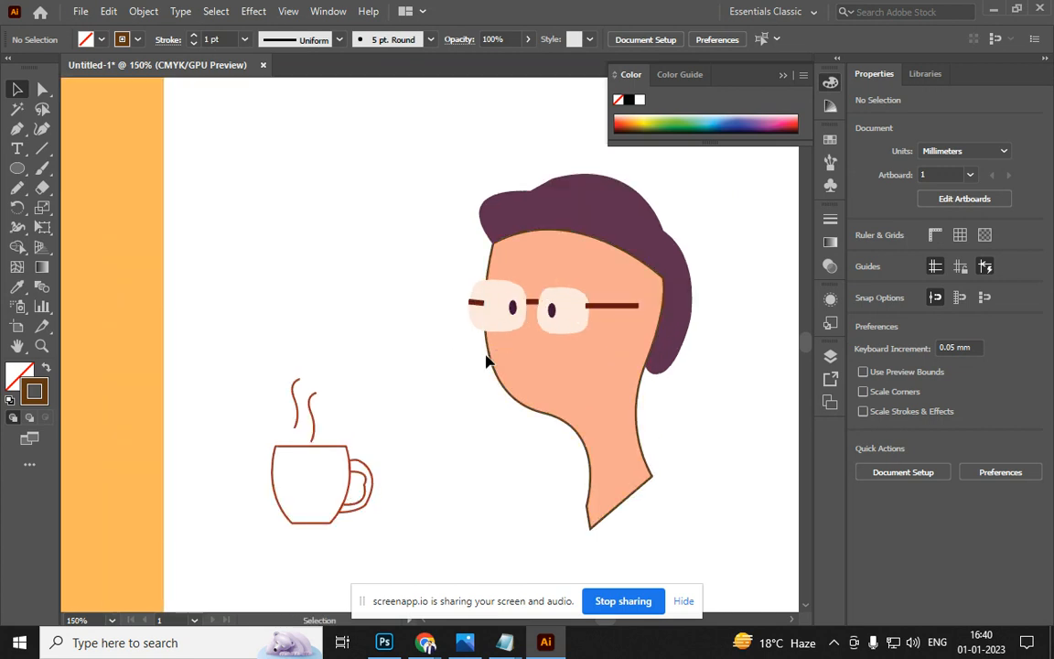
{"action": "scroll", "coordinate": [486, 362], "scroll_direction": "up", "scroll_amount": 3}
Copy the face outline's brown stroke onto both glasses lenses with the Eyedropper
{"action": "left_click", "coordinate": [487, 302]}
{"action": "left_click", "coordinate": [649, 288], "text": "shift"}
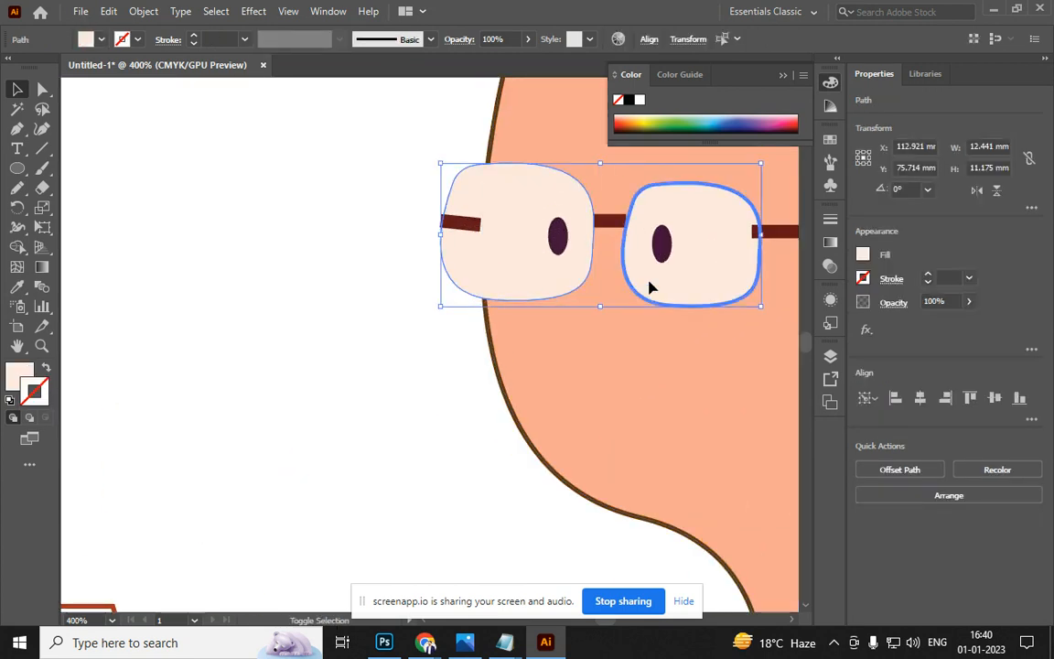
{"action": "left_click_drag", "start_coordinate": [260, 367], "coordinate": [141, 372]}
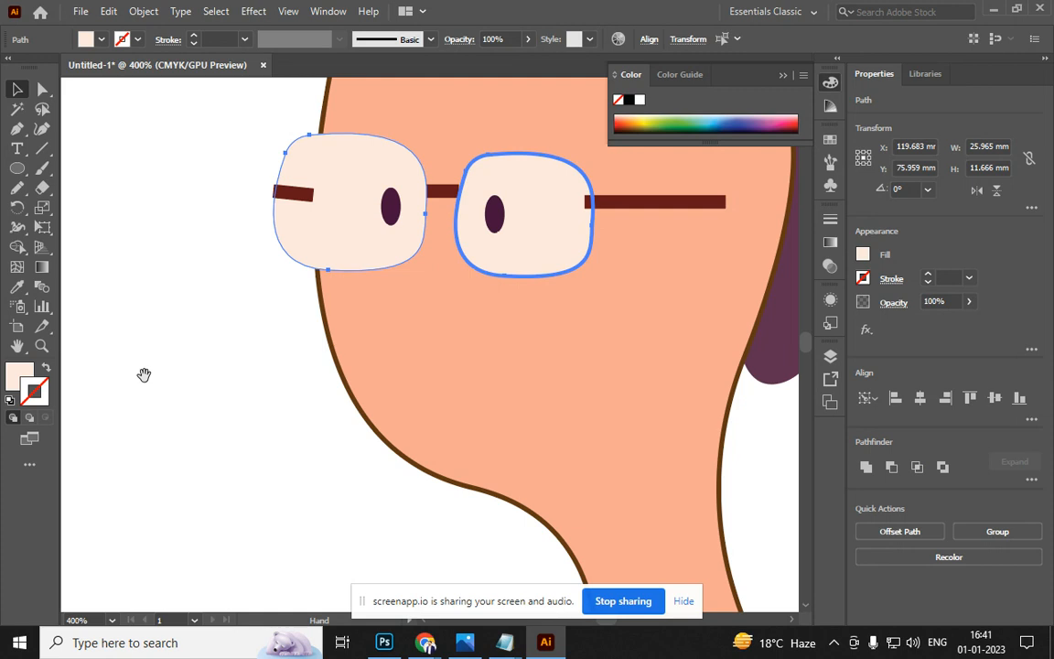
{"action": "key", "text": "i"}
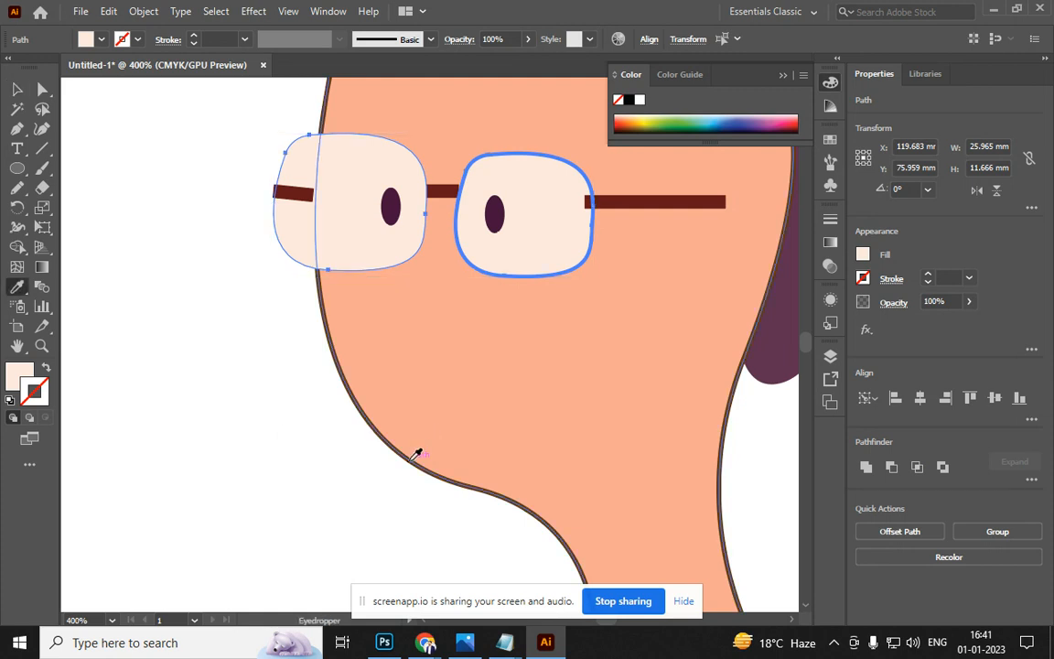
{"action": "left_click", "coordinate": [411, 460]}
{"action": "left_click", "coordinate": [16, 89]}
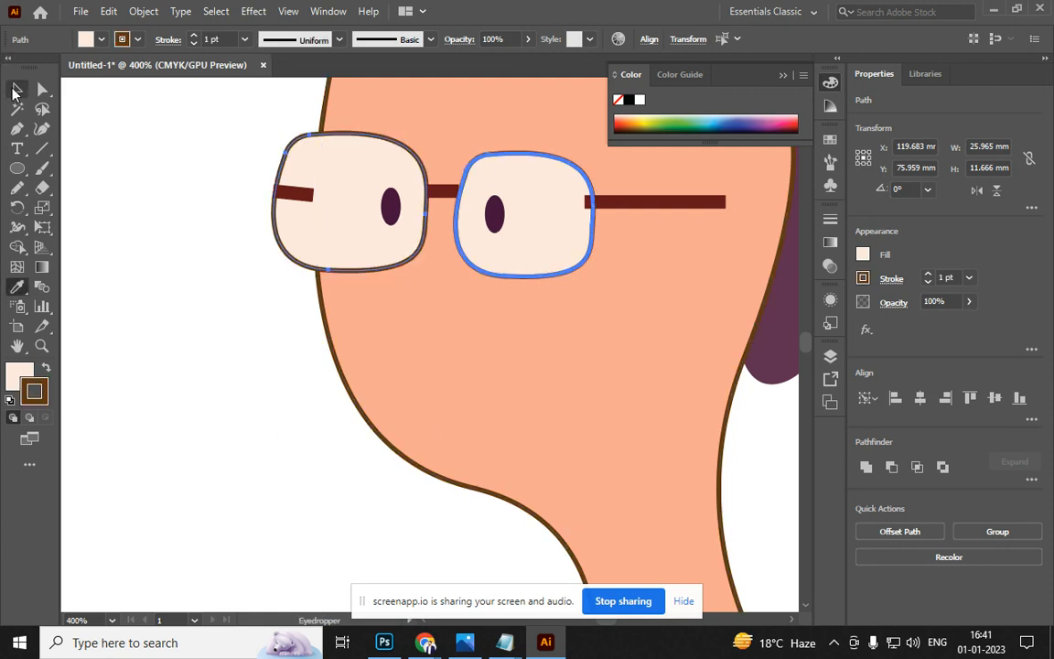
{"action": "left_click", "coordinate": [189, 259]}
Select the lenses and the small temple line in turn to isolate the left temple path
{"action": "left_click", "coordinate": [302, 211]}
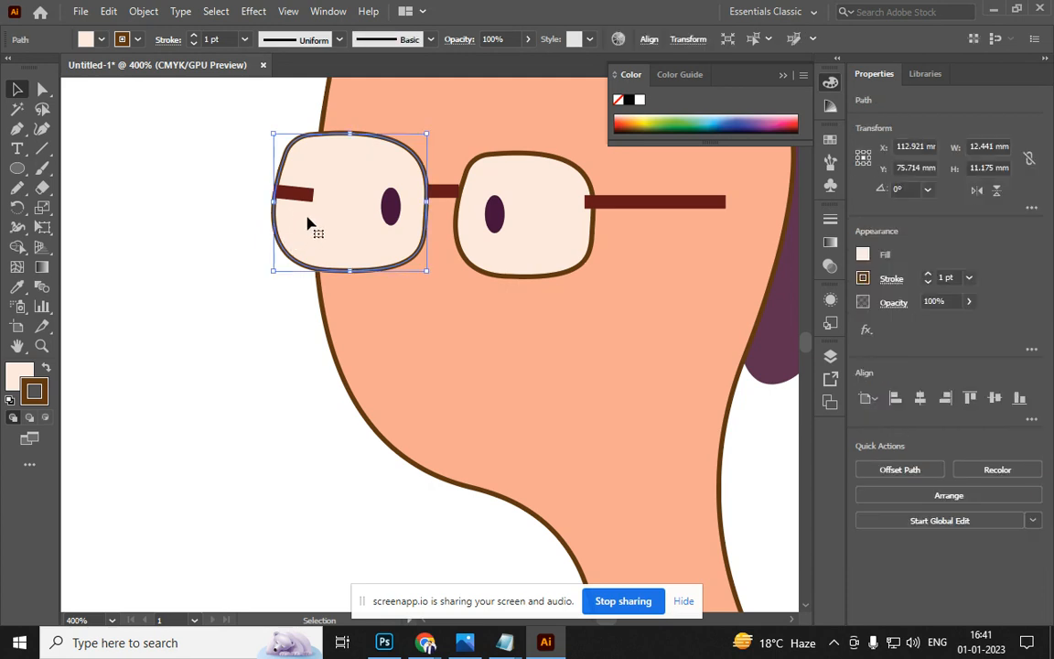
{"action": "left_click", "coordinate": [291, 197]}
{"action": "left_click", "coordinate": [291, 199], "text": "ctrl"}
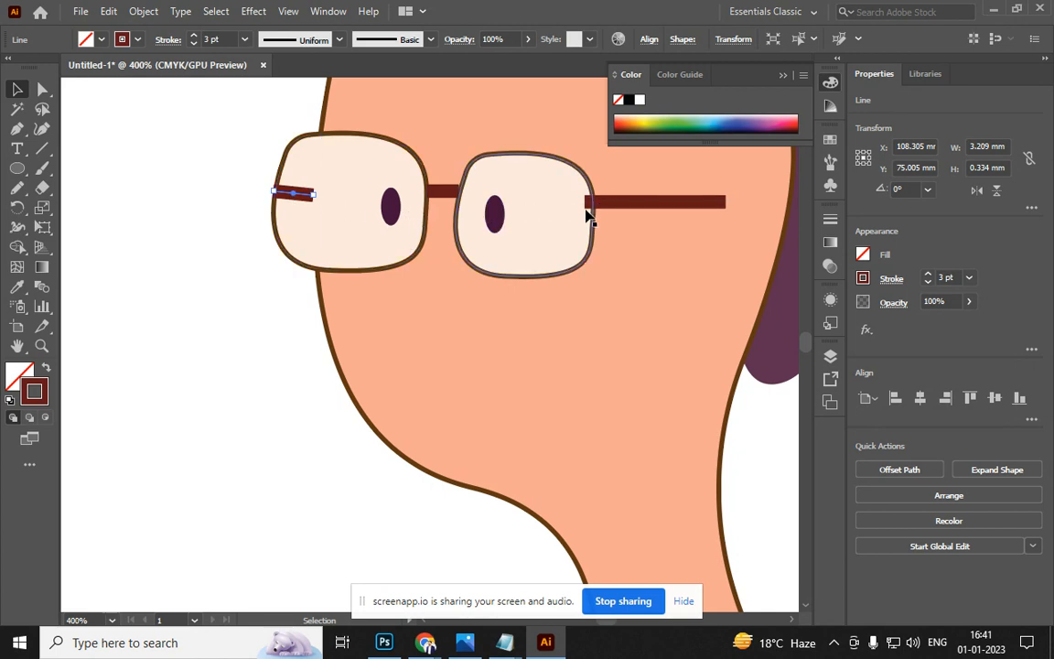
{"action": "left_click", "coordinate": [514, 219]}
{"action": "left_click", "coordinate": [497, 218], "text": "ctrl+shift"}
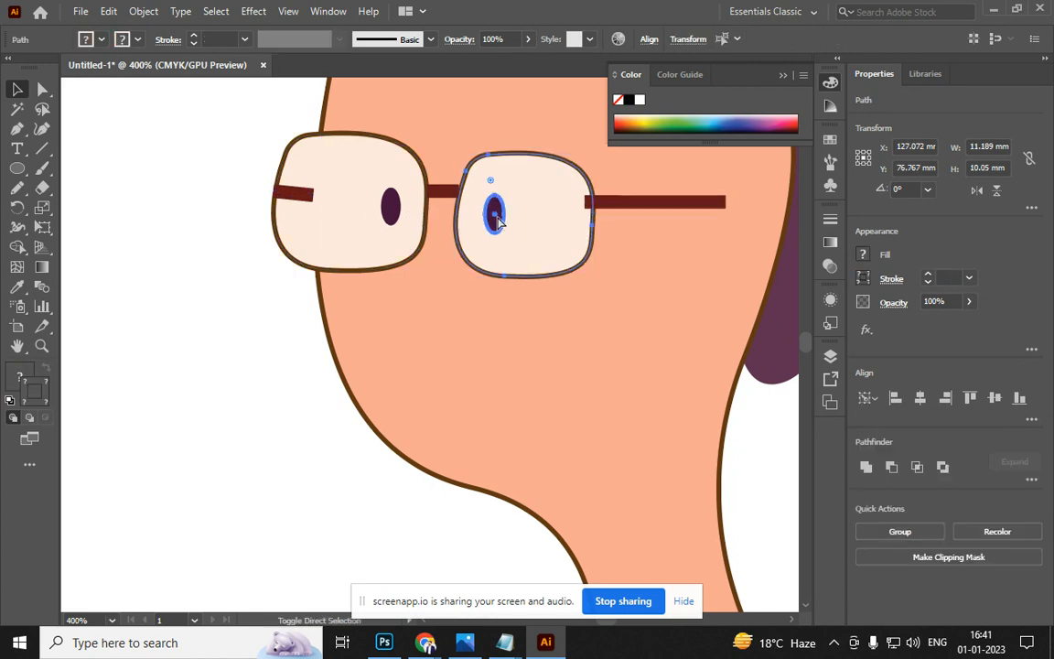
{"action": "left_click", "coordinate": [252, 332]}
{"action": "left_click", "coordinate": [320, 234]}
{"action": "scroll", "coordinate": [322, 228], "scroll_direction": "down", "scroll_amount": 3}
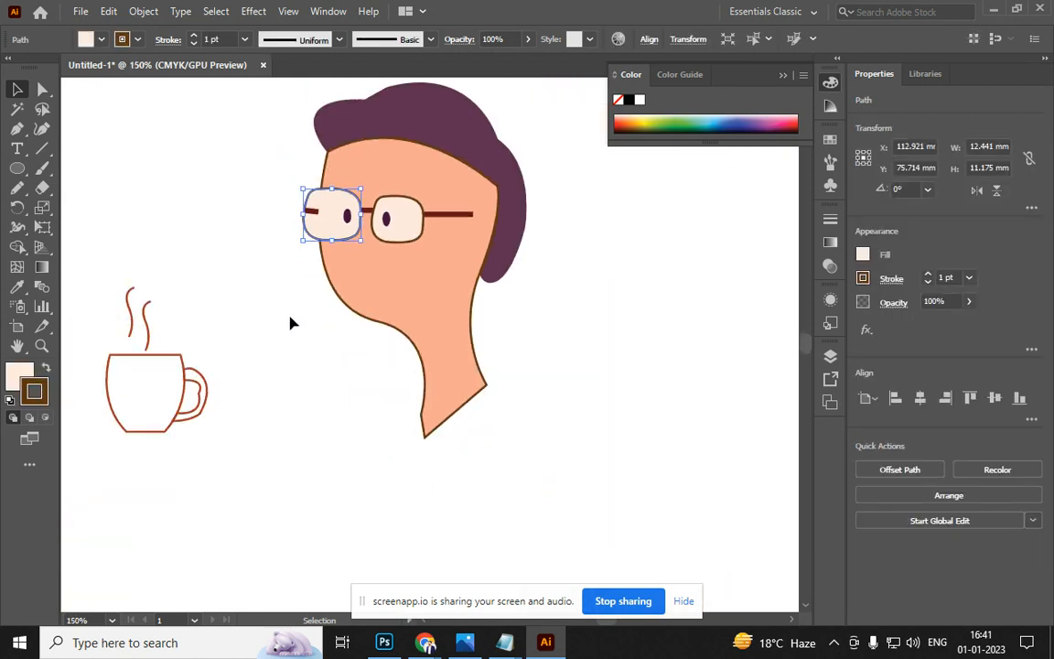
{"action": "left_click", "coordinate": [284, 335]}
{"action": "left_click_drag", "start_coordinate": [279, 346], "coordinate": [334, 442]}
Set the left temple line's opacity to 60%
{"action": "left_click", "coordinate": [360, 313]}
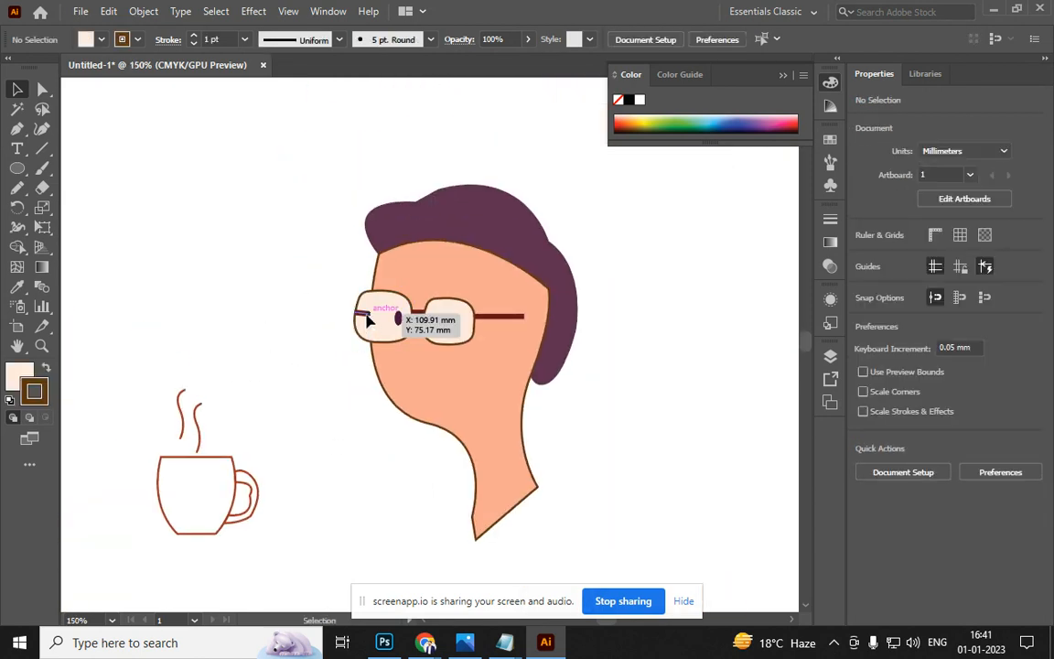
{"action": "left_click", "coordinate": [528, 39]}
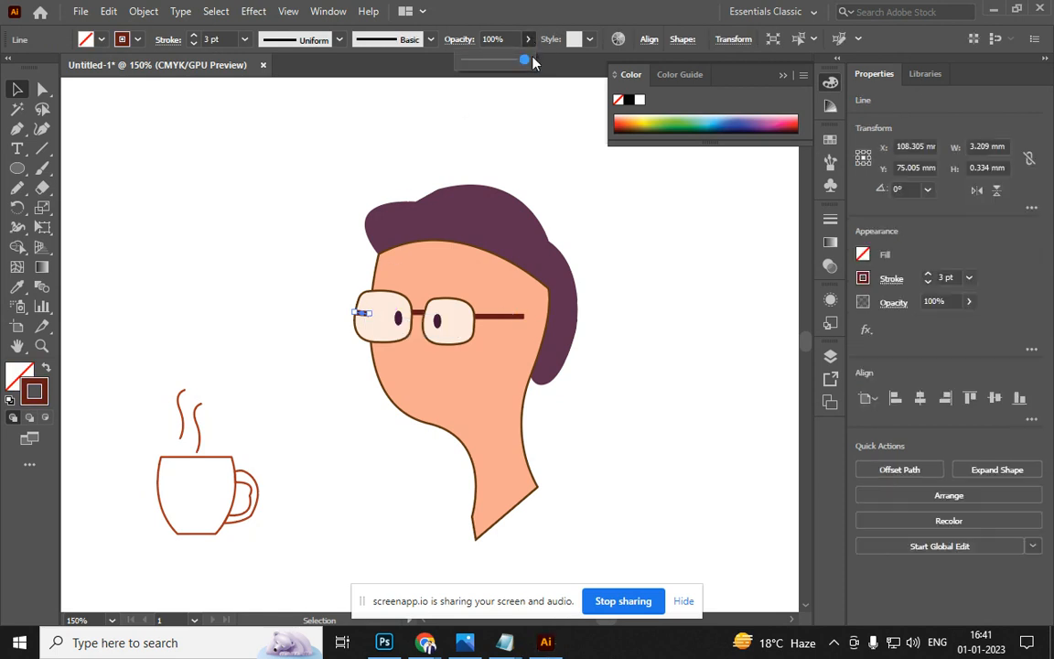
{"action": "left_click_drag", "start_coordinate": [526, 59], "coordinate": [502, 64]}
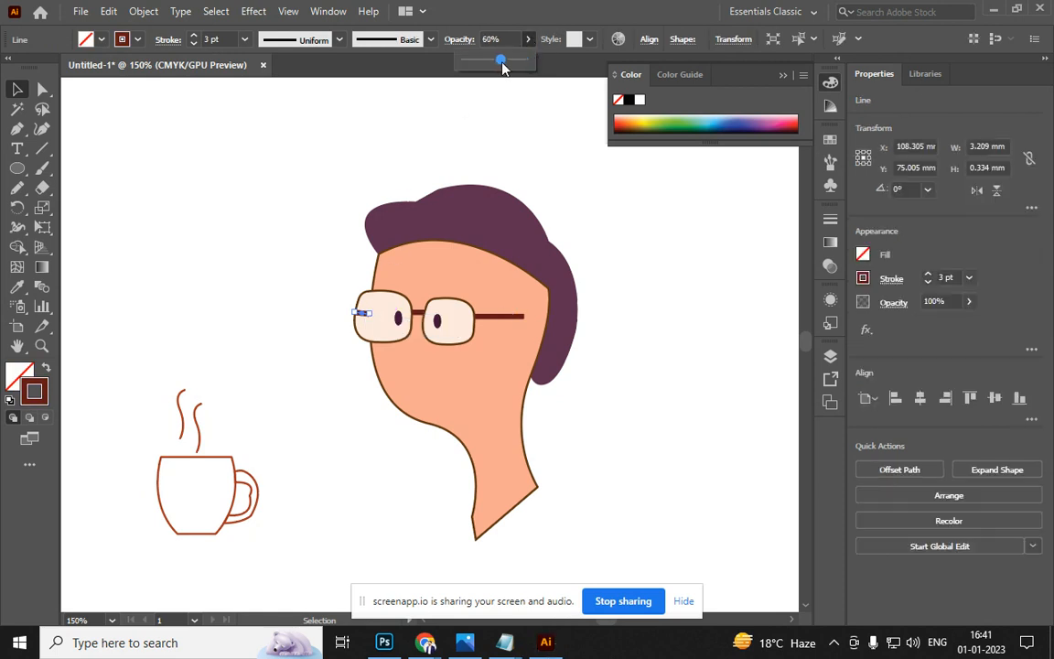
{"action": "left_click", "coordinate": [617, 296]}
{"action": "key", "text": "space"}
{"action": "scroll", "coordinate": [637, 387], "scroll_direction": "down", "scroll_amount": 3}
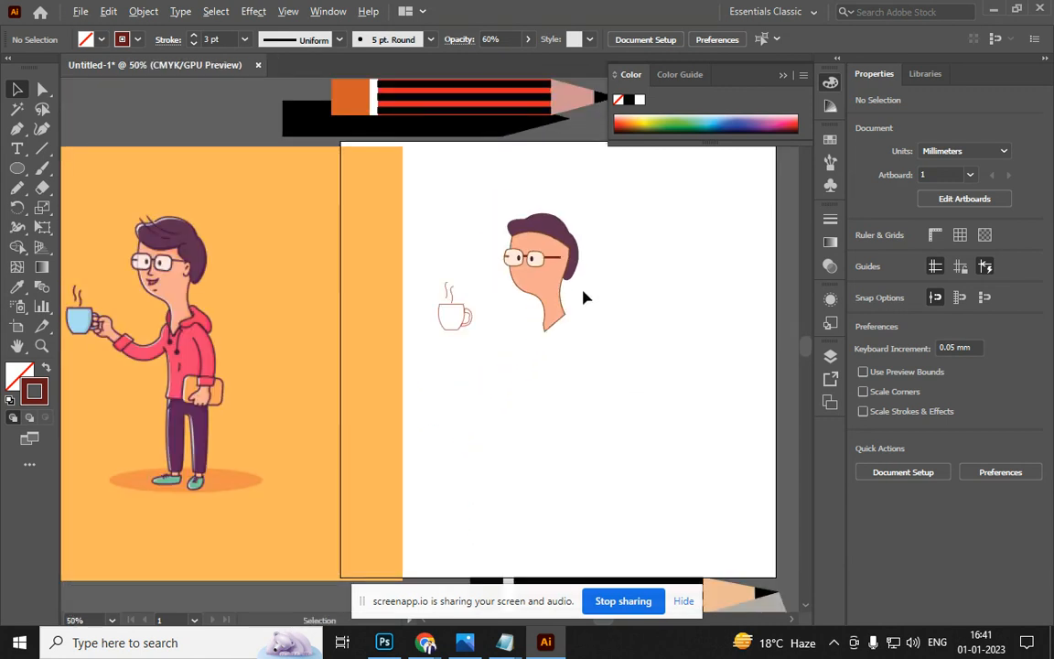
Eyedrop the reference cup's light-blue fill onto the traced cup body
{"action": "left_click", "coordinate": [437, 333]}
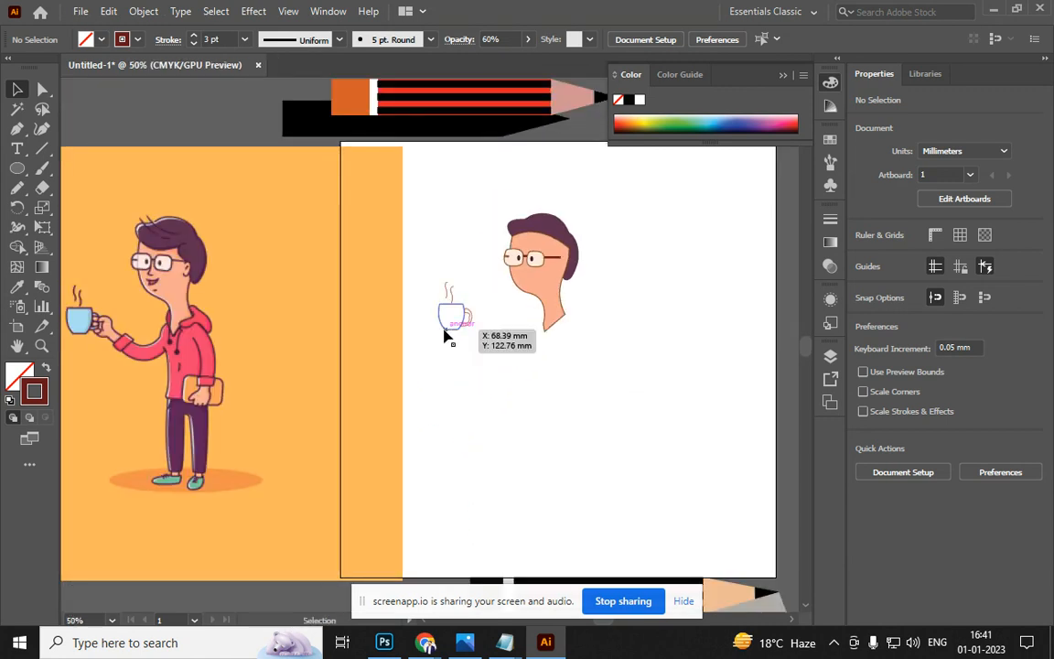
{"action": "key", "text": "i"}
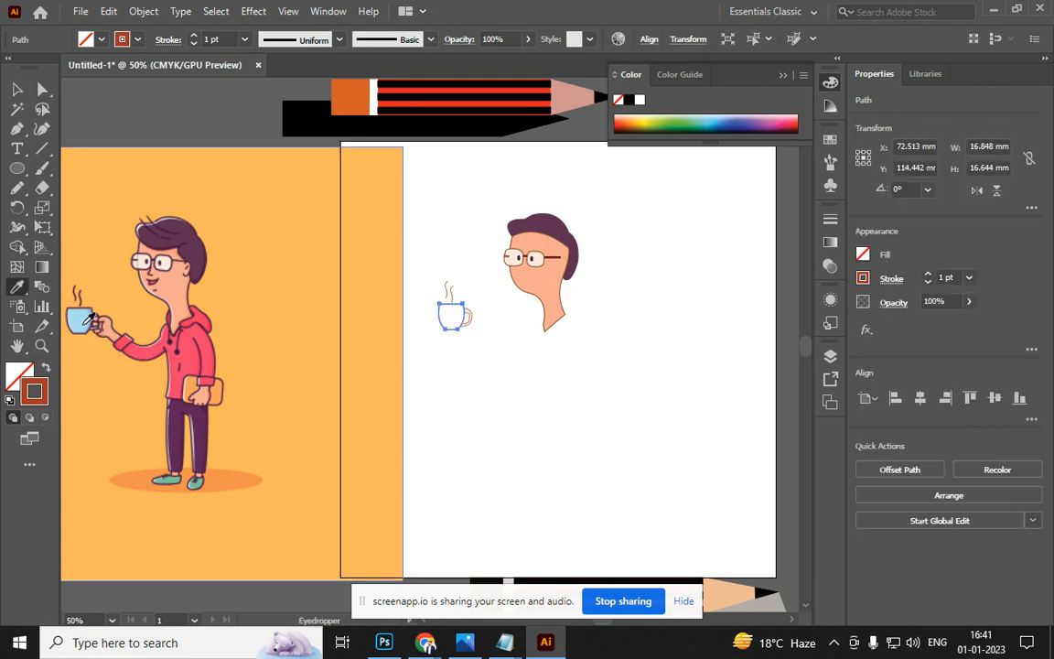
{"action": "left_click", "coordinate": [92, 320]}
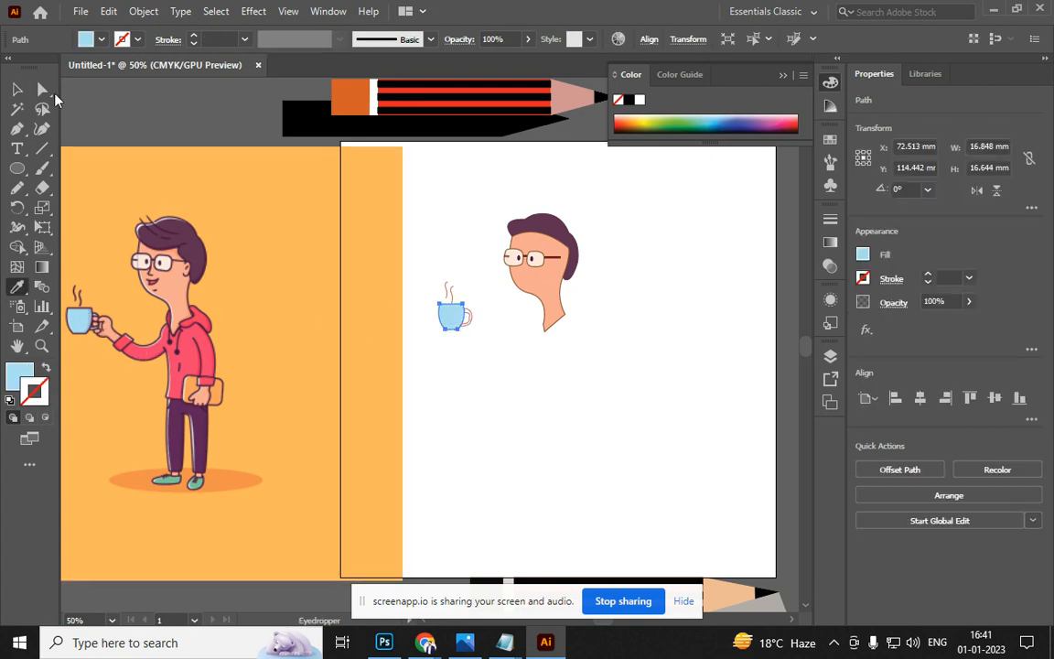
{"action": "left_click", "coordinate": [16, 88]}
Eyedrop the same light-blue fill onto the cup's handle
{"action": "scroll", "coordinate": [537, 318], "scroll_direction": "up", "scroll_amount": 3}
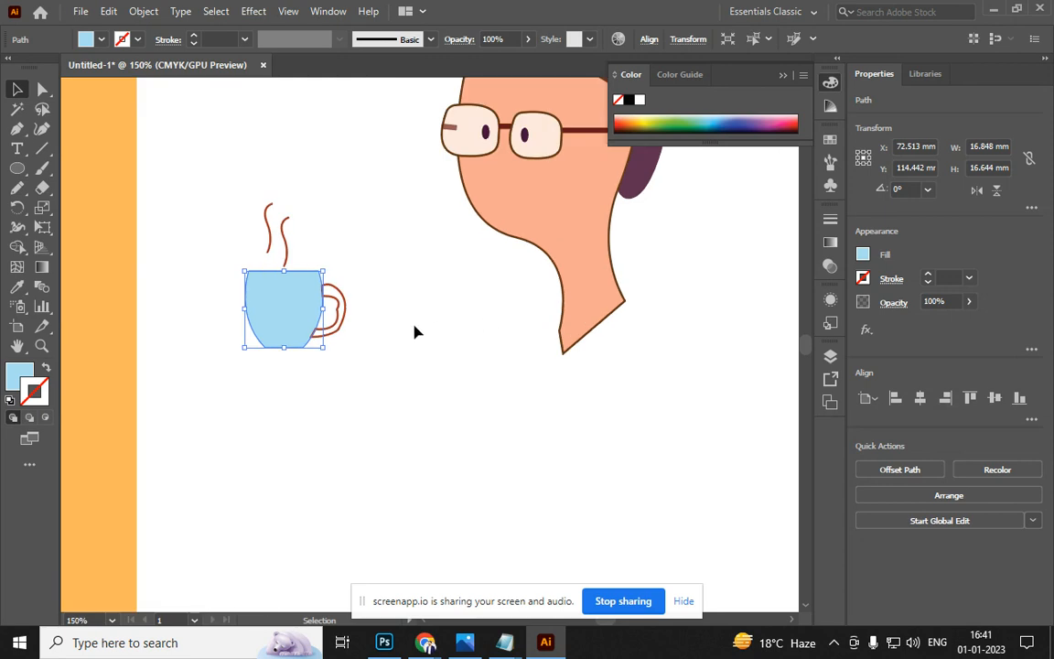
{"action": "left_click", "coordinate": [338, 325]}
{"action": "left_click_drag", "start_coordinate": [338, 325], "coordinate": [341, 336]}
{"action": "key", "text": "i"}
{"action": "left_click", "coordinate": [266, 312]}
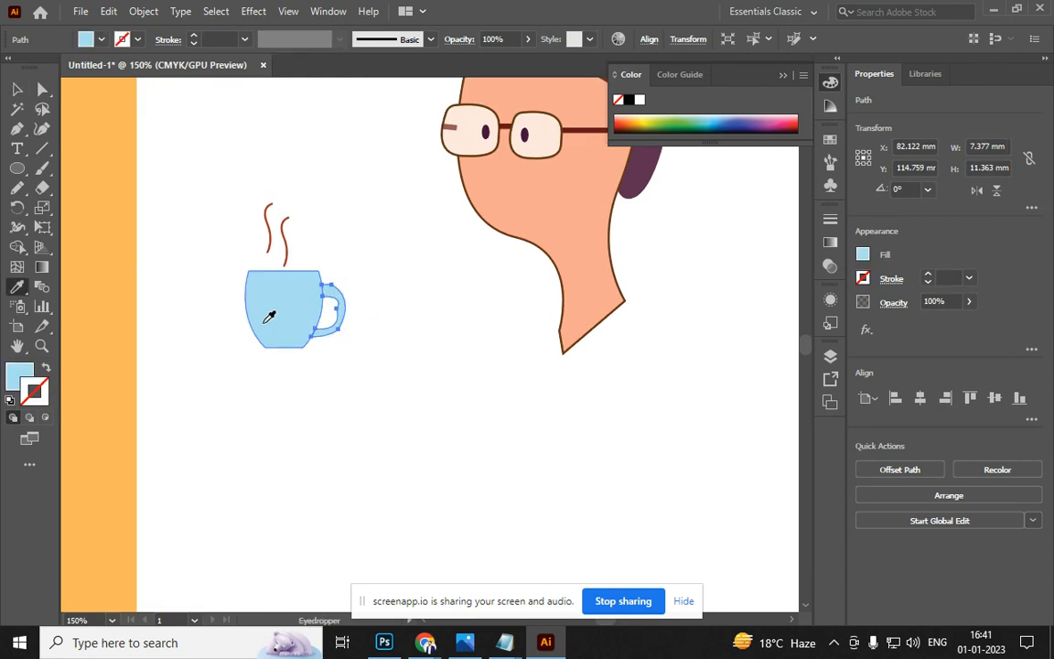
{"action": "left_click", "coordinate": [15, 88]}
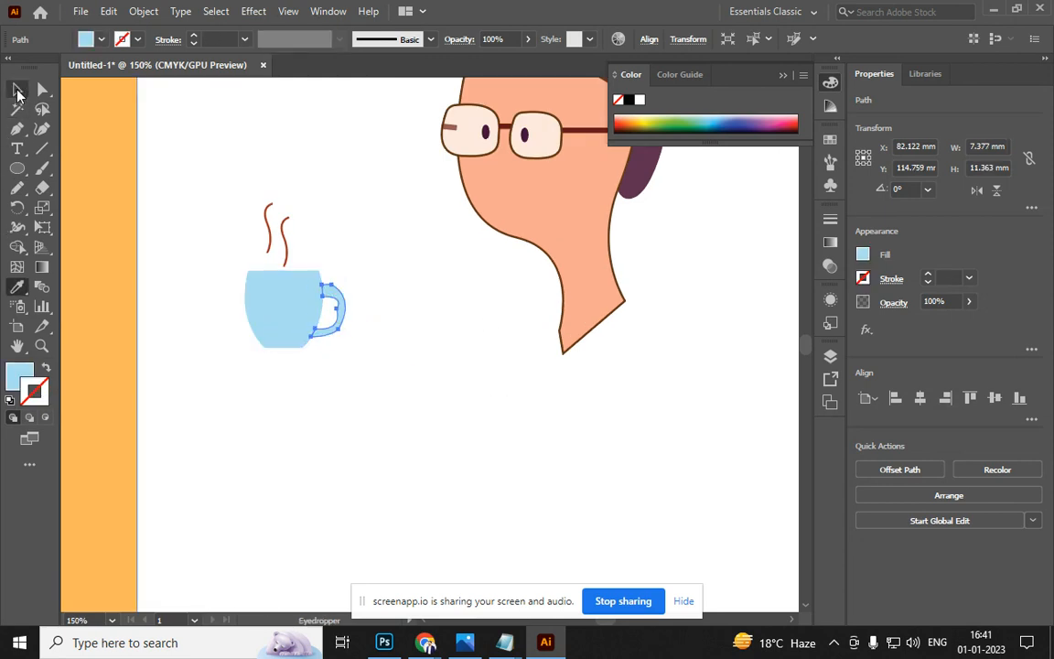
{"action": "left_click", "coordinate": [265, 169]}
{"action": "scroll", "coordinate": [322, 297], "scroll_direction": "down", "scroll_amount": 3}
{"action": "left_click_drag", "start_coordinate": [353, 376], "coordinate": [601, 422]}
{"action": "scroll", "coordinate": [666, 252], "scroll_direction": "up", "scroll_amount": 2}
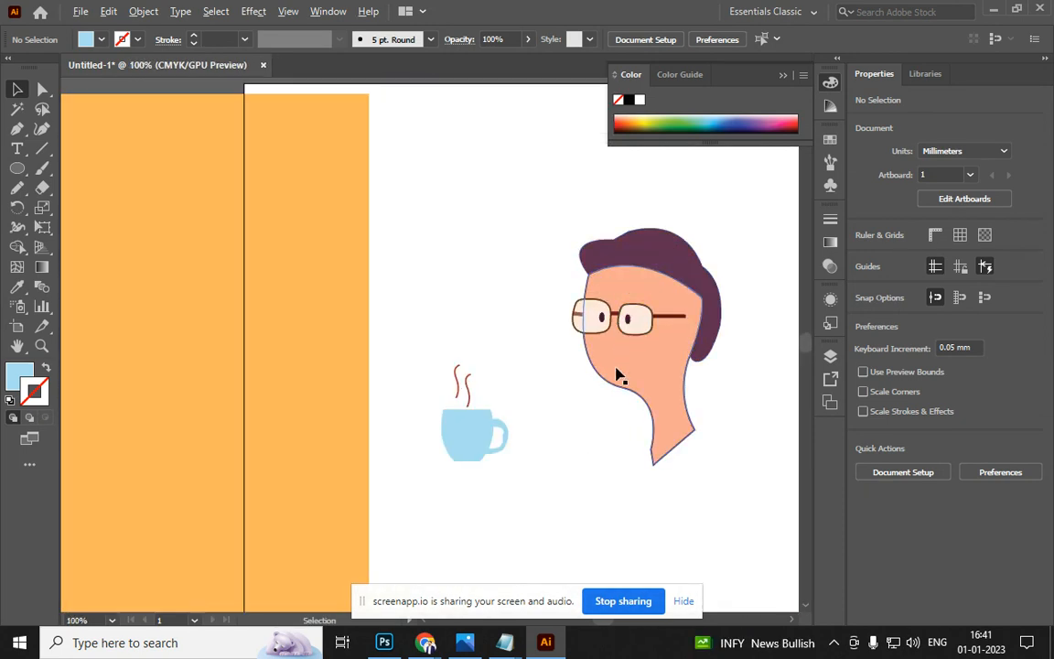
{"action": "scroll", "coordinate": [595, 385], "scroll_direction": "up", "scroll_amount": 4}
Widen the face outline's stroke along the cheek curve with the Width Tool
{"action": "left_click", "coordinate": [576, 398]}
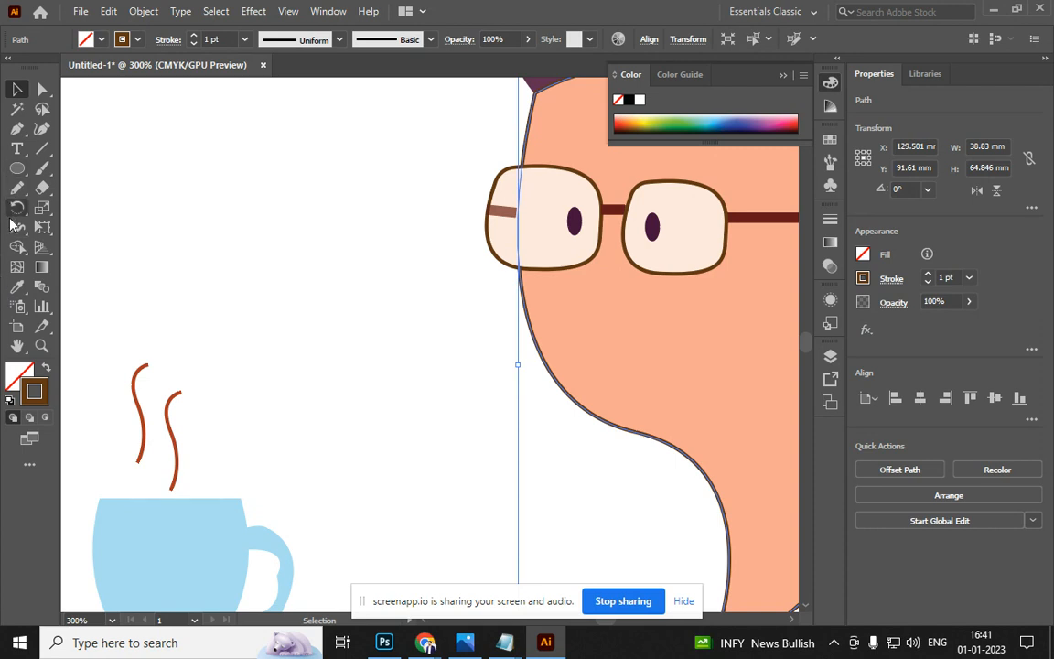
{"action": "left_click", "coordinate": [17, 227]}
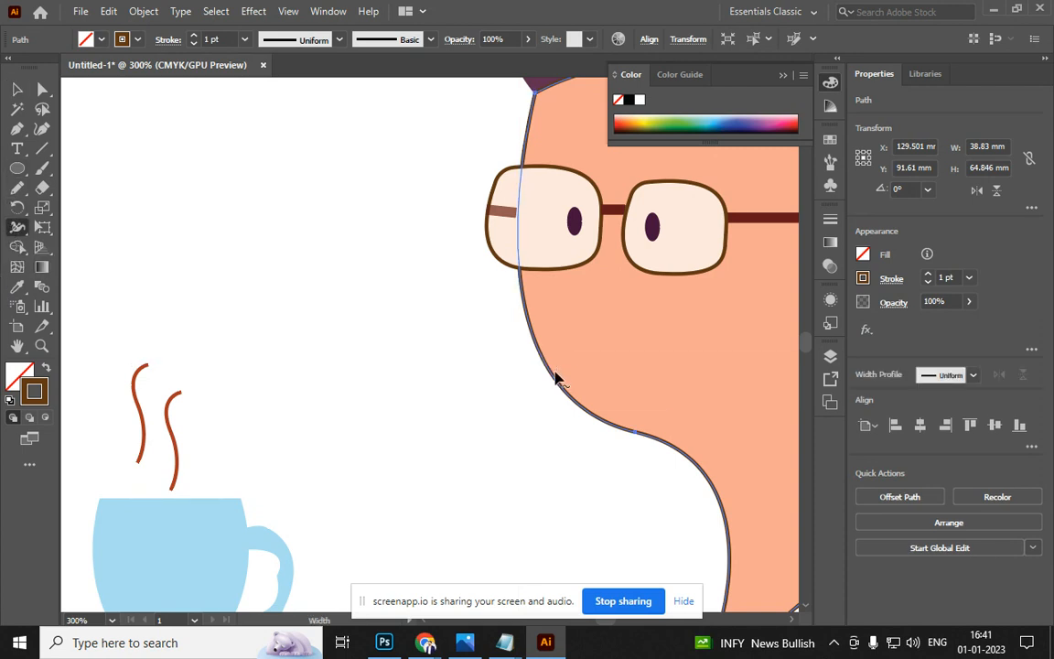
{"action": "left_click_drag", "start_coordinate": [554, 386], "coordinate": [552, 391]}
{"action": "scroll", "coordinate": [503, 384], "scroll_direction": "down", "scroll_amount": 2}
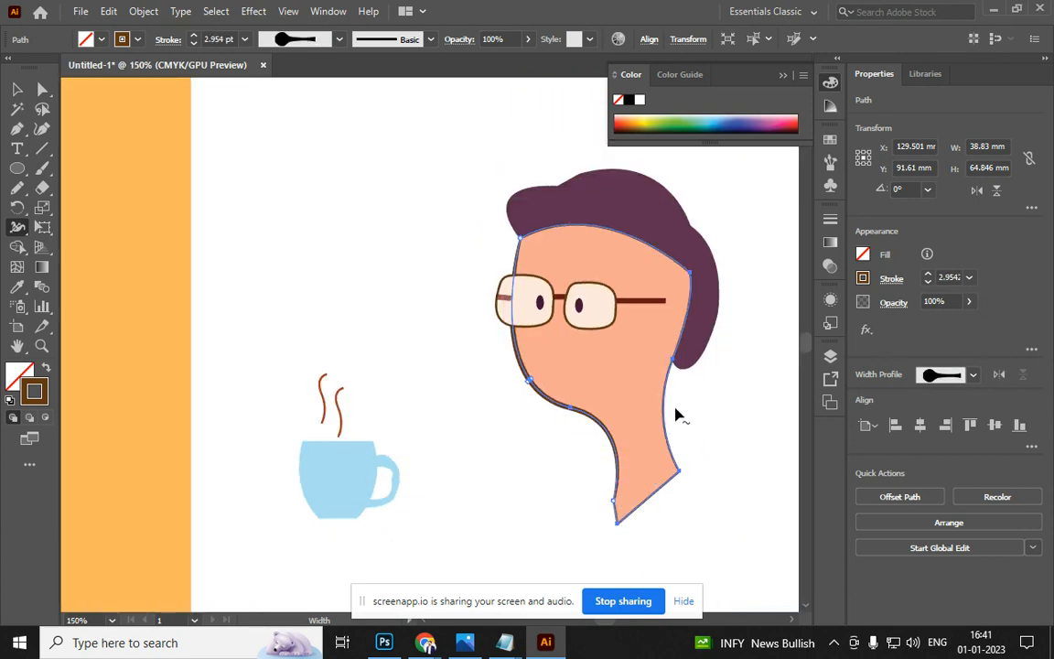
{"action": "left_click", "coordinate": [16, 88]}
{"action": "left_click", "coordinate": [176, 288]}
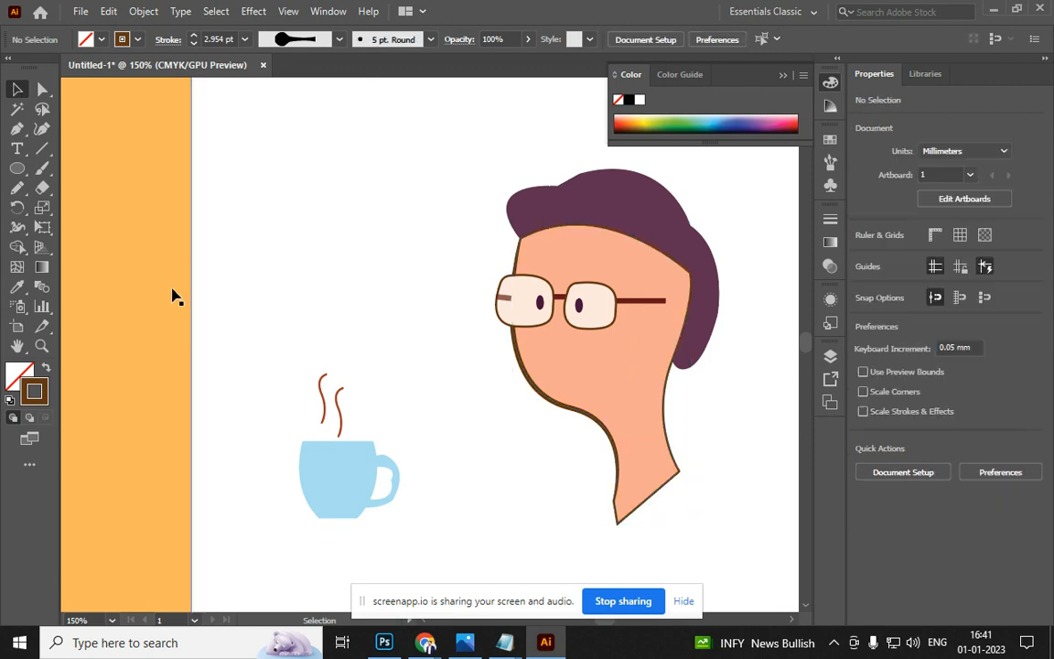
{"action": "left_click_drag", "start_coordinate": [232, 310], "coordinate": [187, 207]}
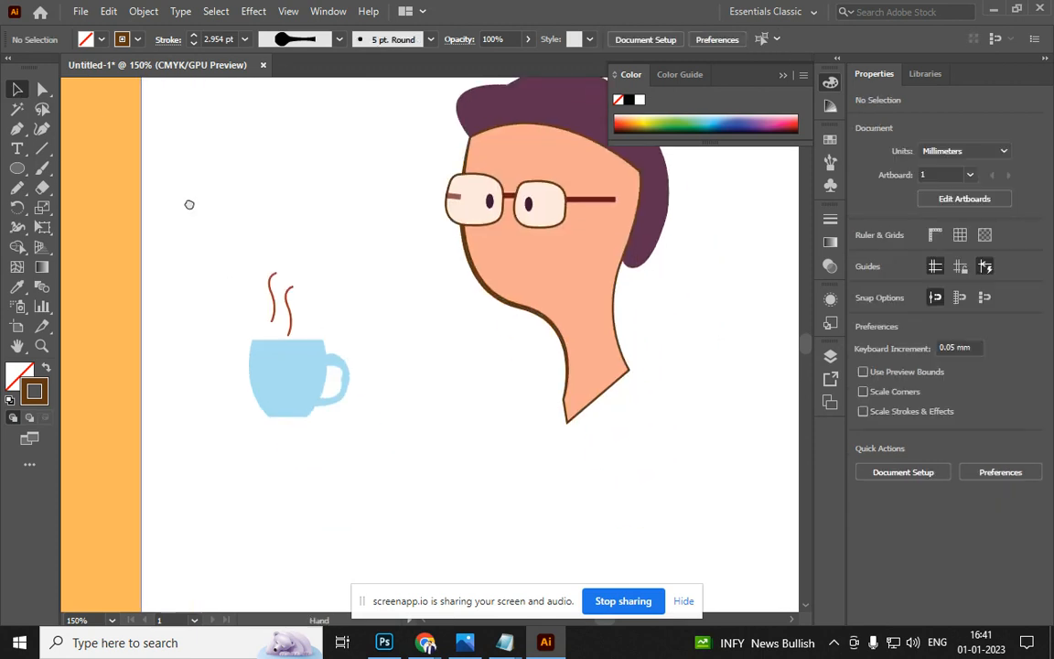
Set the face outline's stroke weight to 1 pt
{"action": "left_click", "coordinate": [520, 313]}
{"action": "left_click", "coordinate": [193, 44]}
{"action": "left_click", "coordinate": [193, 44]}
{"action": "left_click", "coordinate": [343, 297]}
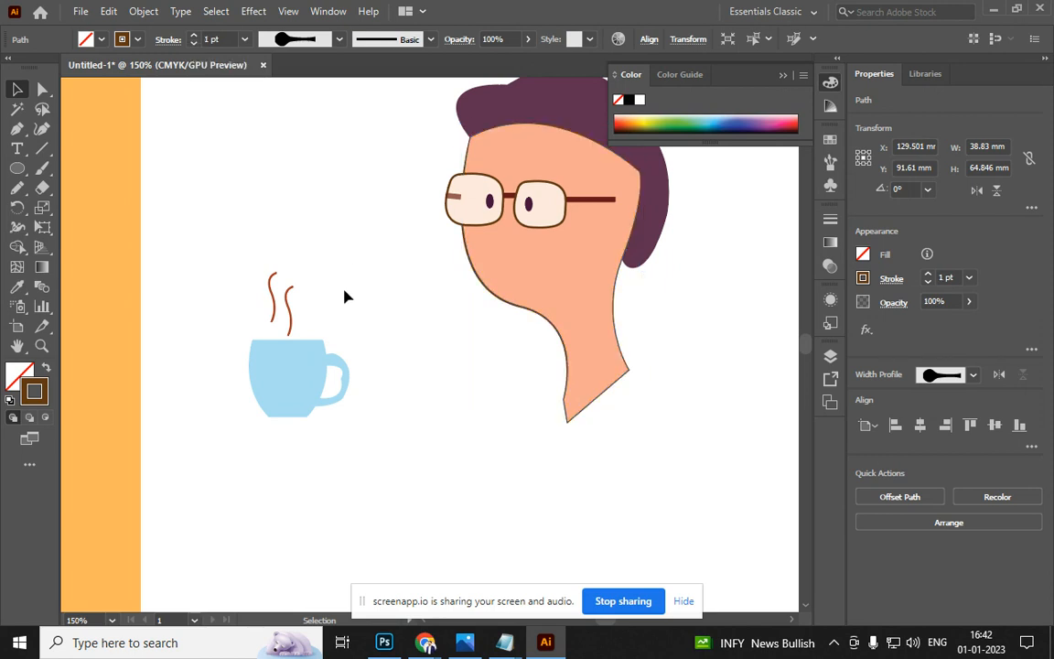
{"action": "scroll", "coordinate": [344, 301], "scroll_direction": "down", "scroll_amount": 2, "text": "alt"}
Move the orange character picture further left, off the artboard
{"action": "left_click_drag", "start_coordinate": [384, 391], "coordinate": [609, 400]}
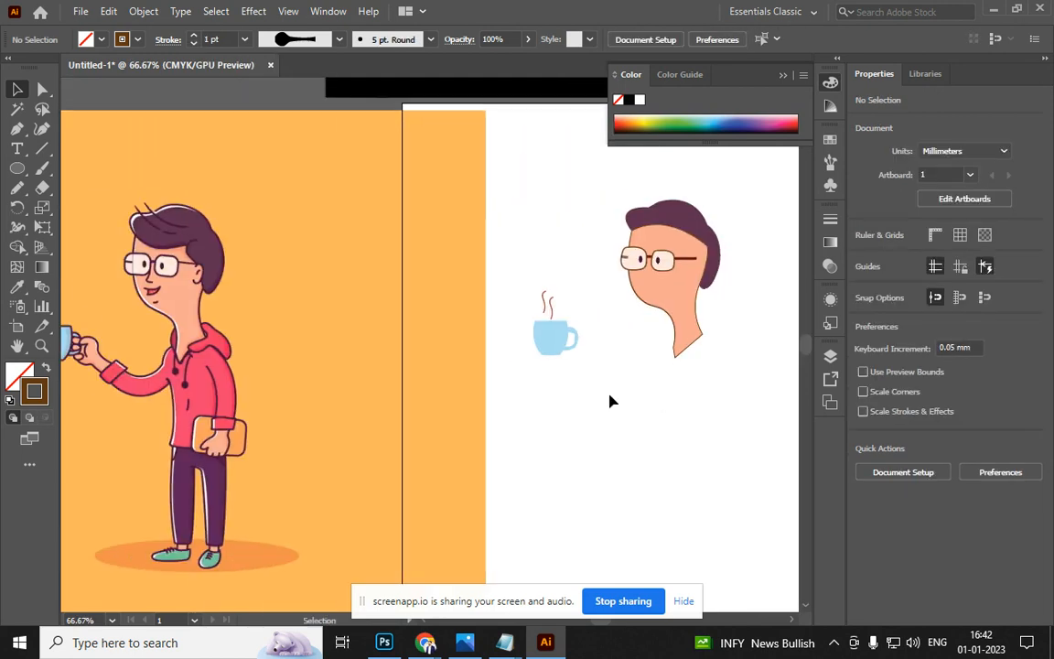
{"action": "scroll", "coordinate": [601, 403], "scroll_direction": "down", "scroll_amount": 2, "text": "alt"}
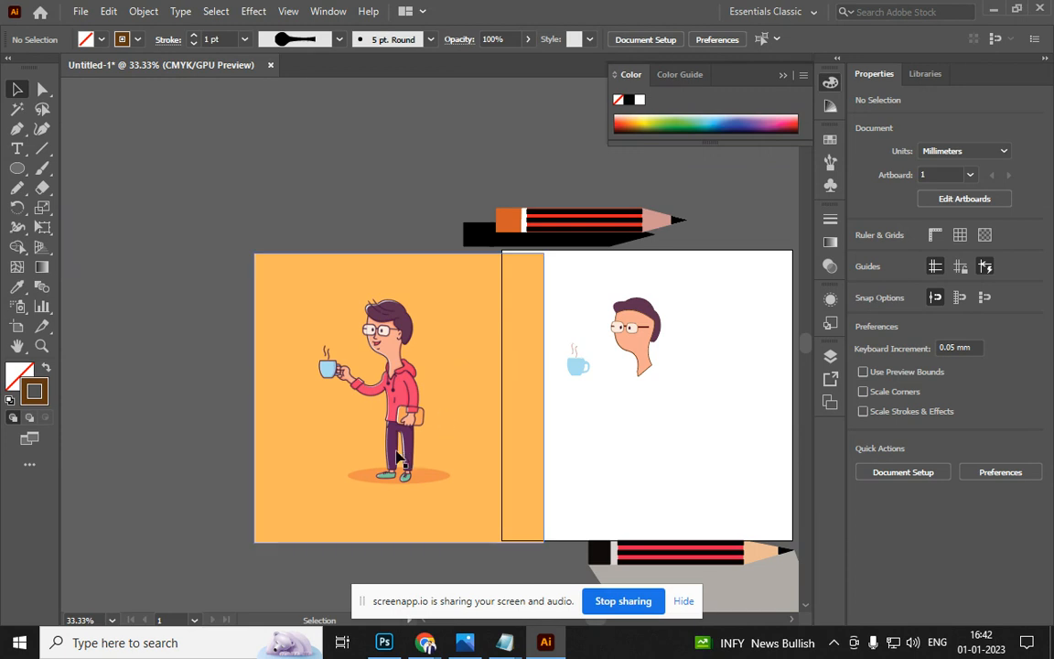
{"action": "left_click_drag", "start_coordinate": [553, 419], "coordinate": [247, 358]}
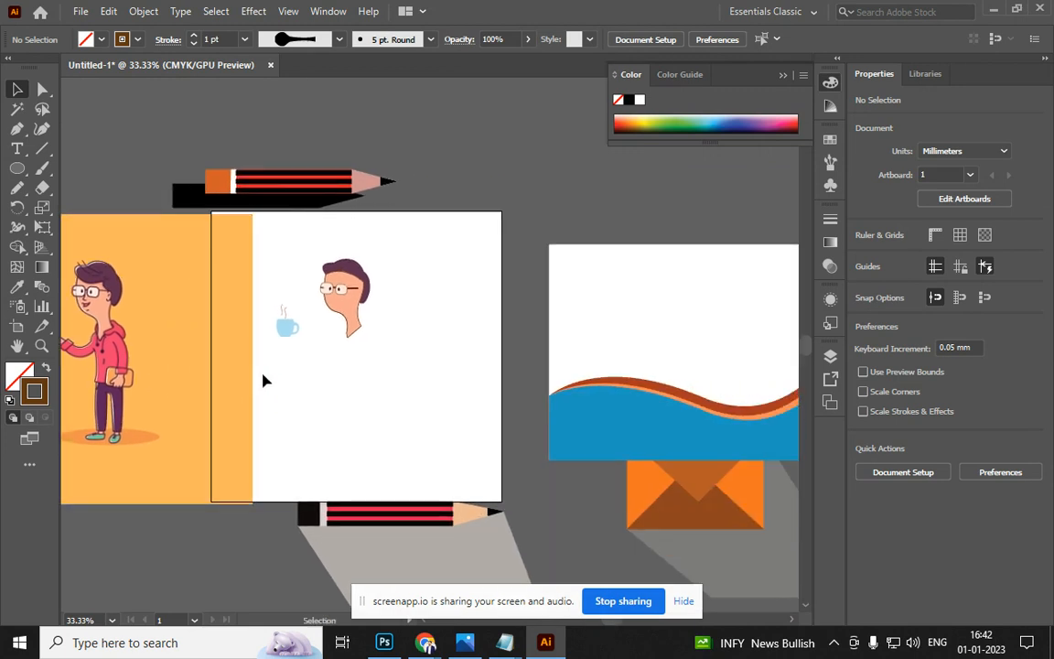
{"action": "left_click_drag", "start_coordinate": [222, 369], "coordinate": [182, 366]}
Group the head and coffee cup with Ctrl+G, restoring the group after an accidental delete
{"action": "left_click_drag", "start_coordinate": [395, 388], "coordinate": [253, 250]}
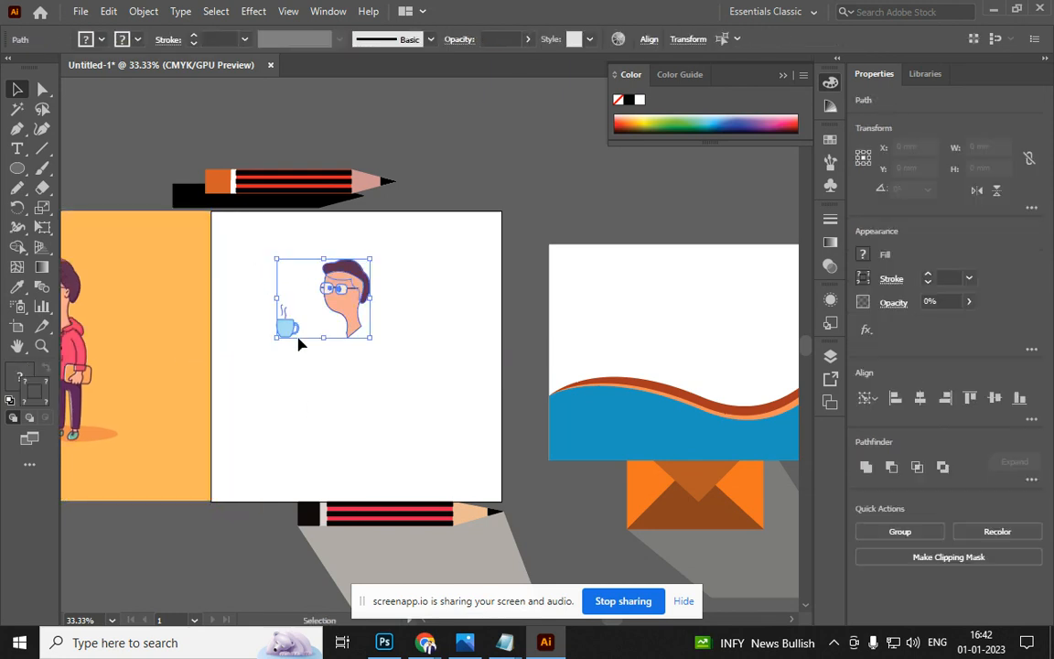
{"action": "key", "text": "ctrl+g"}
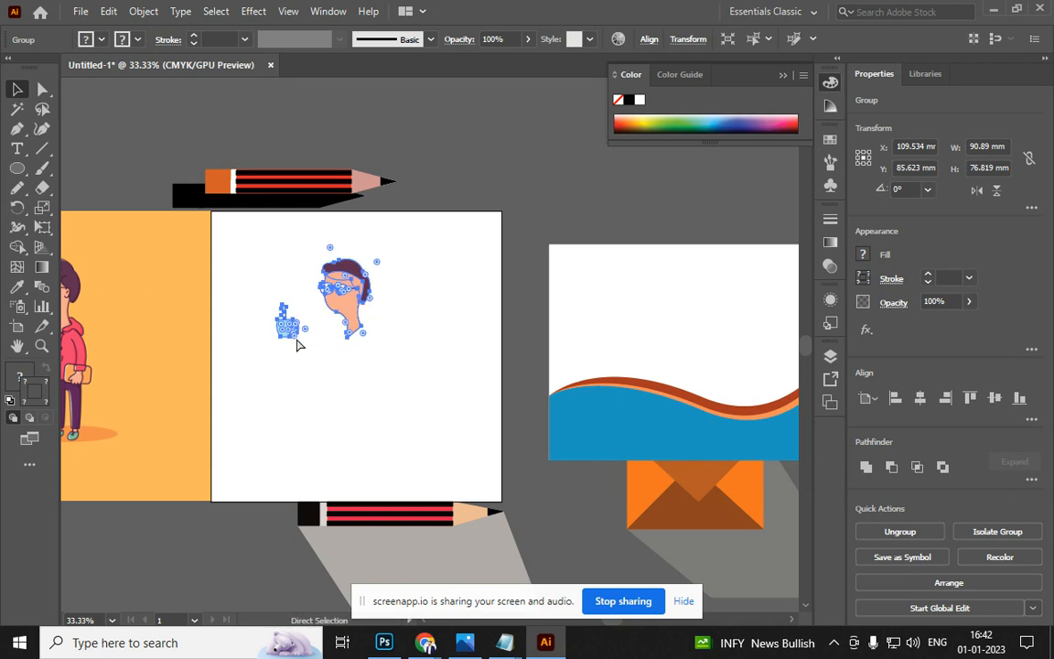
{"action": "key", "text": "Delete"}
{"action": "key", "text": "ctrl+z"}
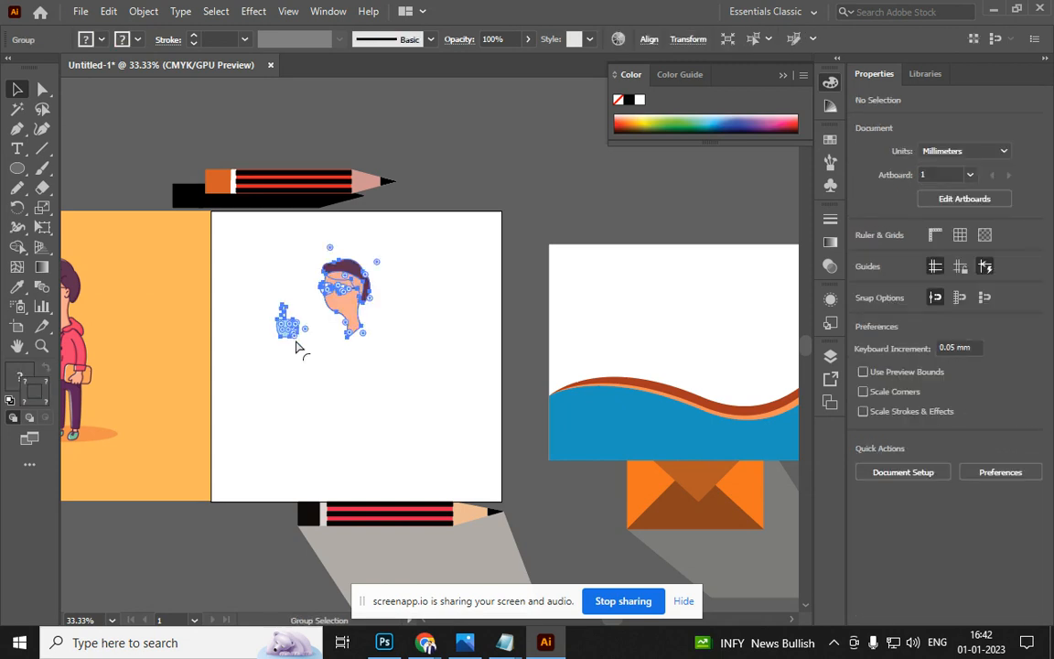
{"action": "key", "text": "a"}
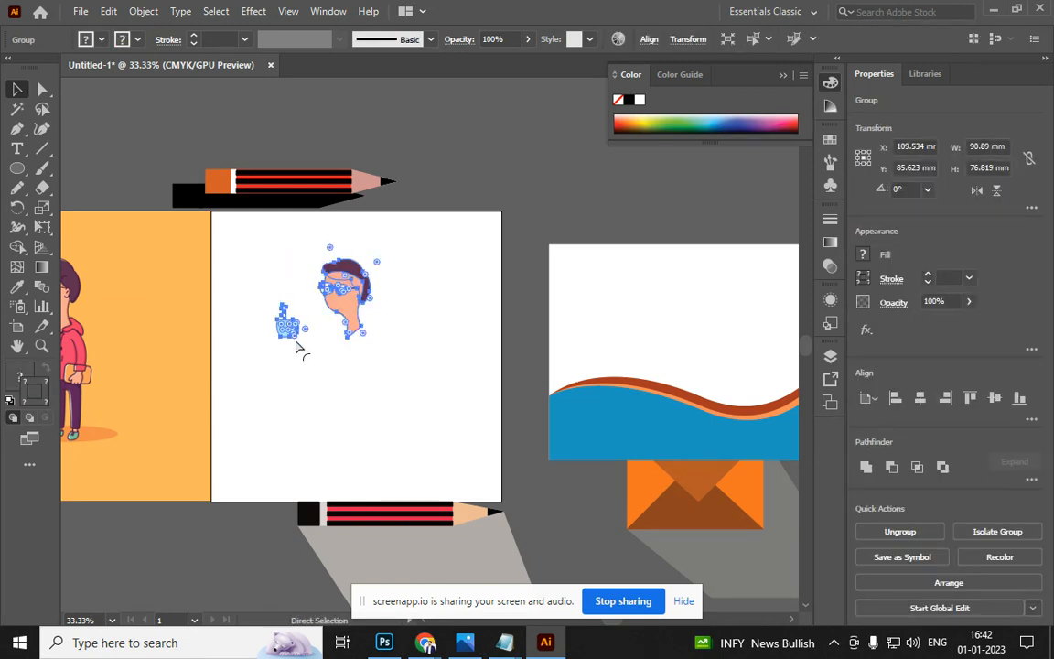
{"action": "key", "text": "v"}
{"action": "left_click", "coordinate": [102, 174]}
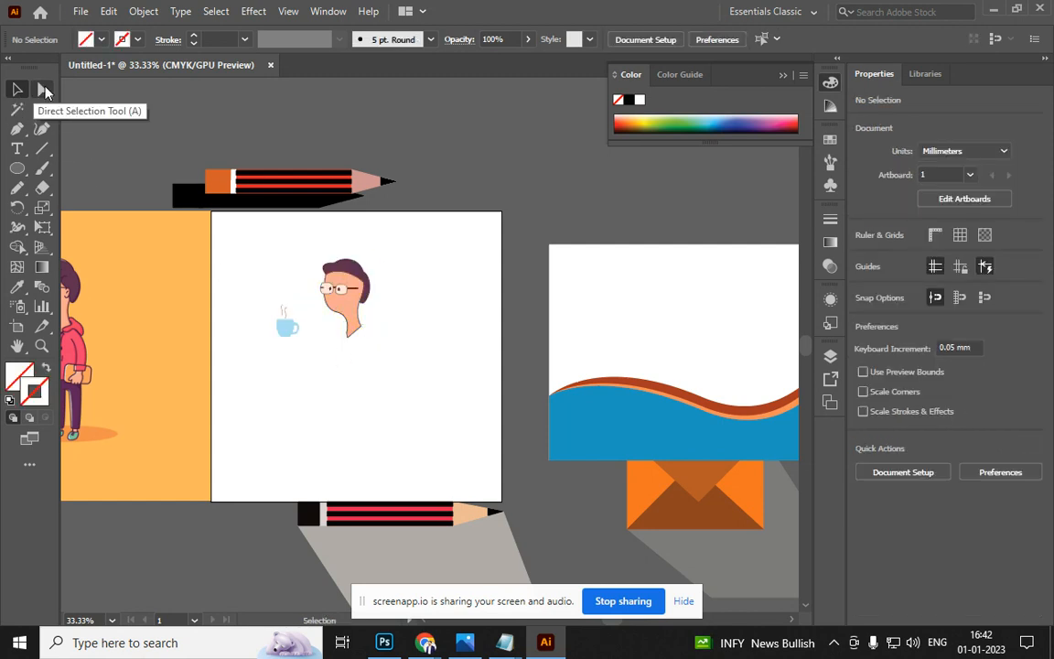
Choose the Pen tool, place a single anchor point on the artboard, then deselect it
{"action": "left_click_drag", "start_coordinate": [13, 130], "coordinate": [106, 194]}
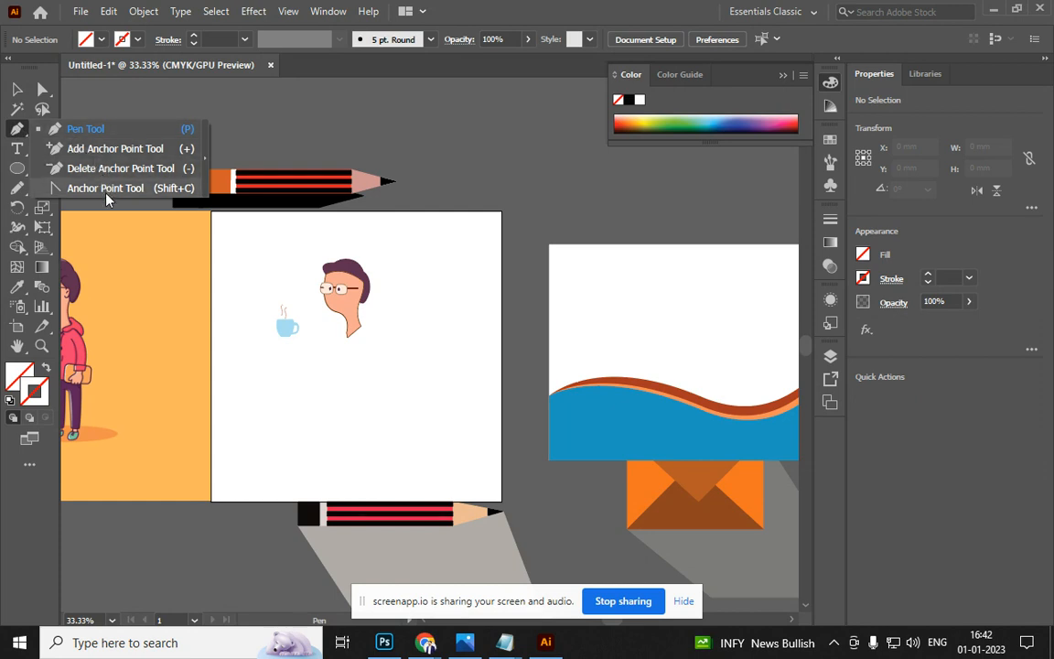
{"action": "left_click_drag", "start_coordinate": [106, 196], "coordinate": [26, 107]}
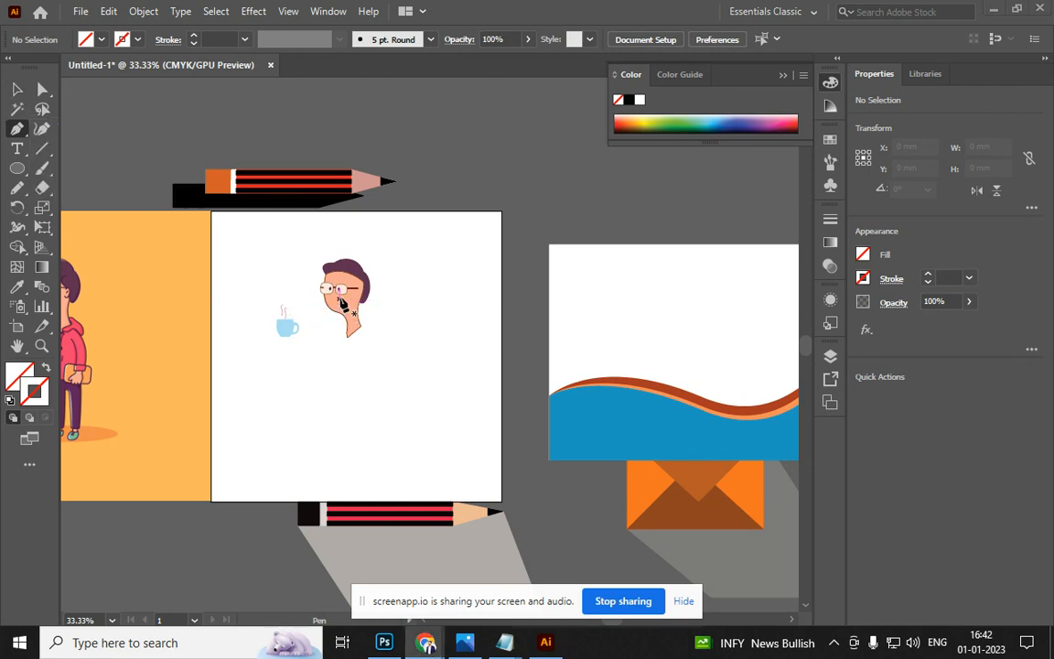
{"action": "left_click", "coordinate": [380, 291]}
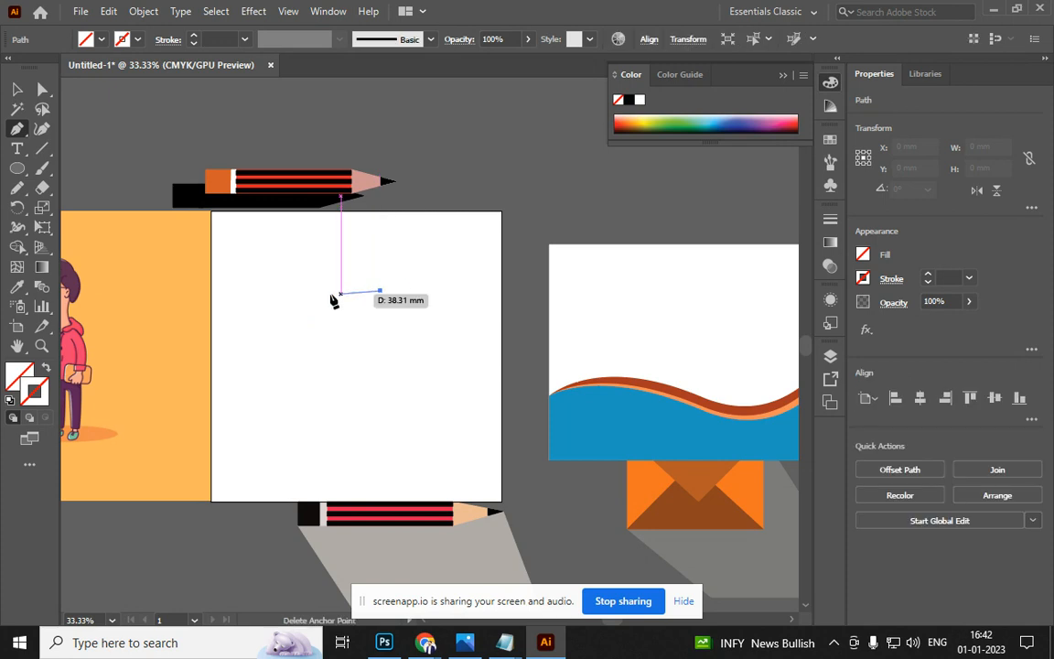
{"action": "left_click", "coordinate": [18, 90]}
{"action": "left_click", "coordinate": [398, 305]}
Open the New Document dialog and close it without creating anything
{"action": "key", "text": "ctrl"}
{"action": "key", "text": "ctrl+n"}
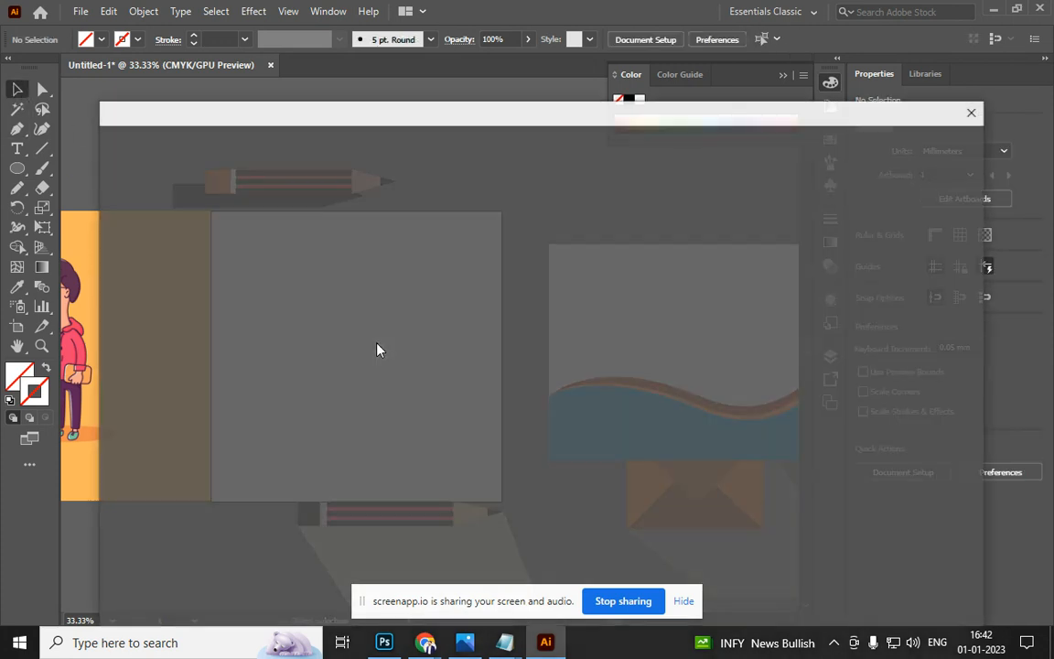
{"action": "left_click", "coordinate": [974, 111]}
Move the wave card, pencil and orange picture aside to clear the artboard
{"action": "scroll", "coordinate": [384, 168], "scroll_direction": "down", "scroll_amount": 3}
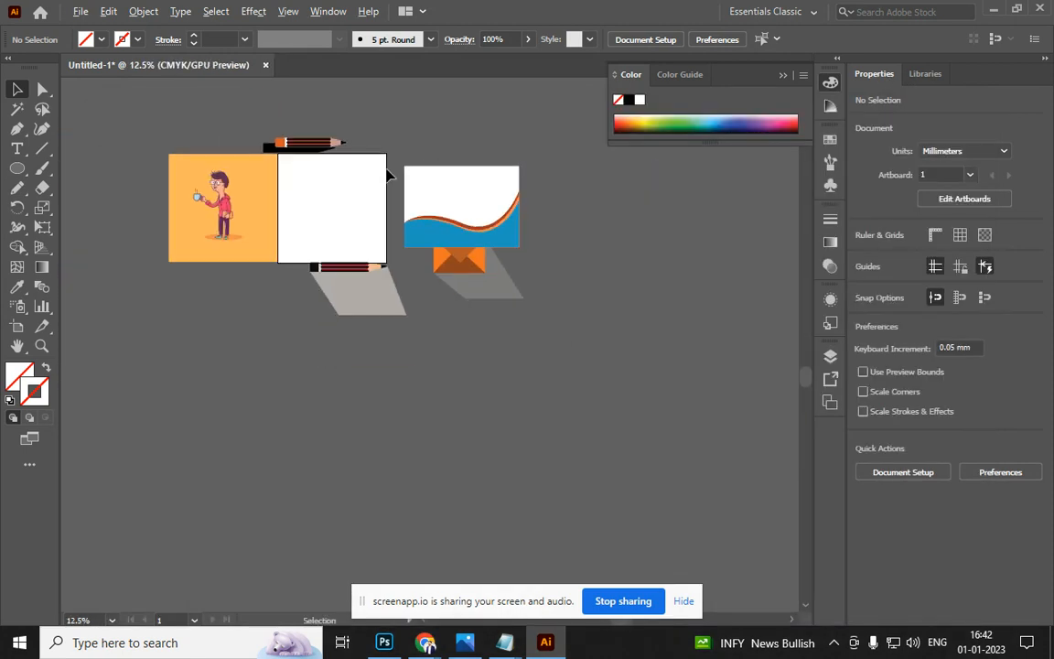
{"action": "left_click_drag", "start_coordinate": [458, 209], "coordinate": [697, 303]}
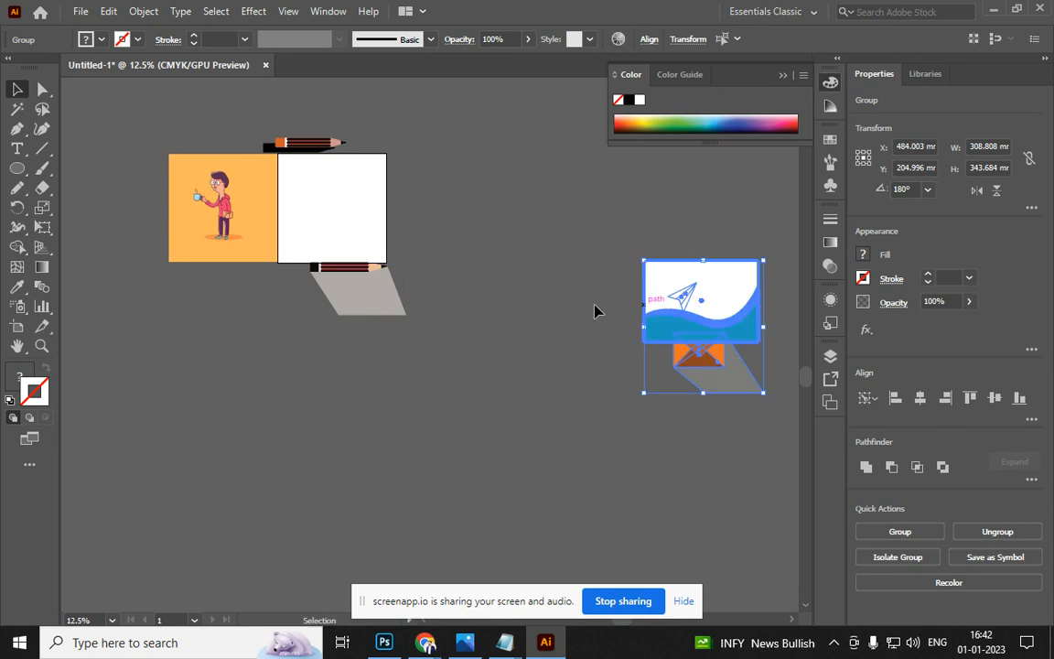
{"action": "left_click_drag", "start_coordinate": [316, 274], "coordinate": [539, 338]}
{"action": "left_click_drag", "start_coordinate": [364, 124], "coordinate": [143, 323]}
{"action": "mouse_move", "coordinate": [238, 205]}
{"action": "left_mouse_down"}
{"action": "mouse_move", "coordinate": [157, 242]}
{"action": "mouse_move", "coordinate": [97, 308]}
{"action": "left_mouse_up"}
{"action": "scroll", "coordinate": [320, 216], "scroll_direction": "up", "scroll_amount": 3}
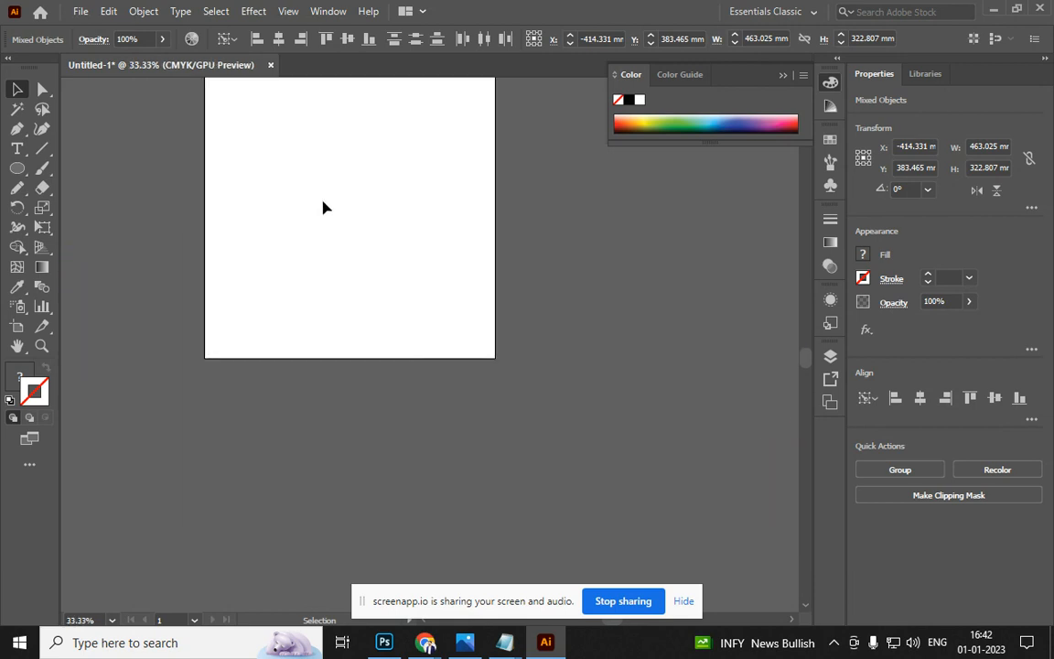
{"action": "key", "text": "space"}
{"action": "left_click_drag", "start_coordinate": [337, 192], "coordinate": [340, 266]}
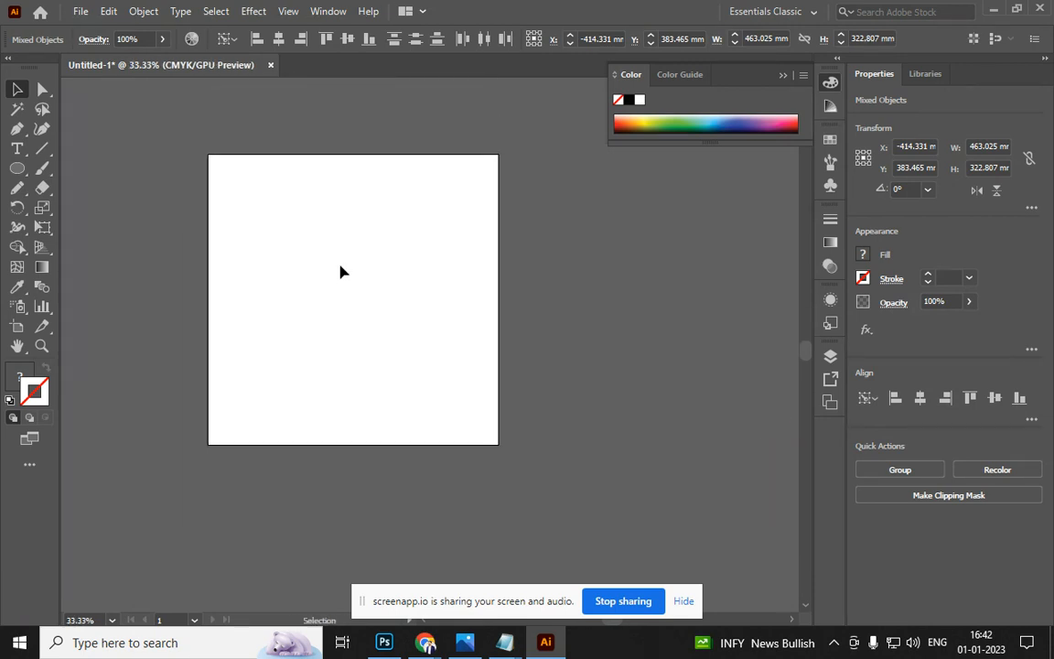
Resize the artboard to 3.5 in wide by 2 in high
{"action": "key", "text": "shift+o"}
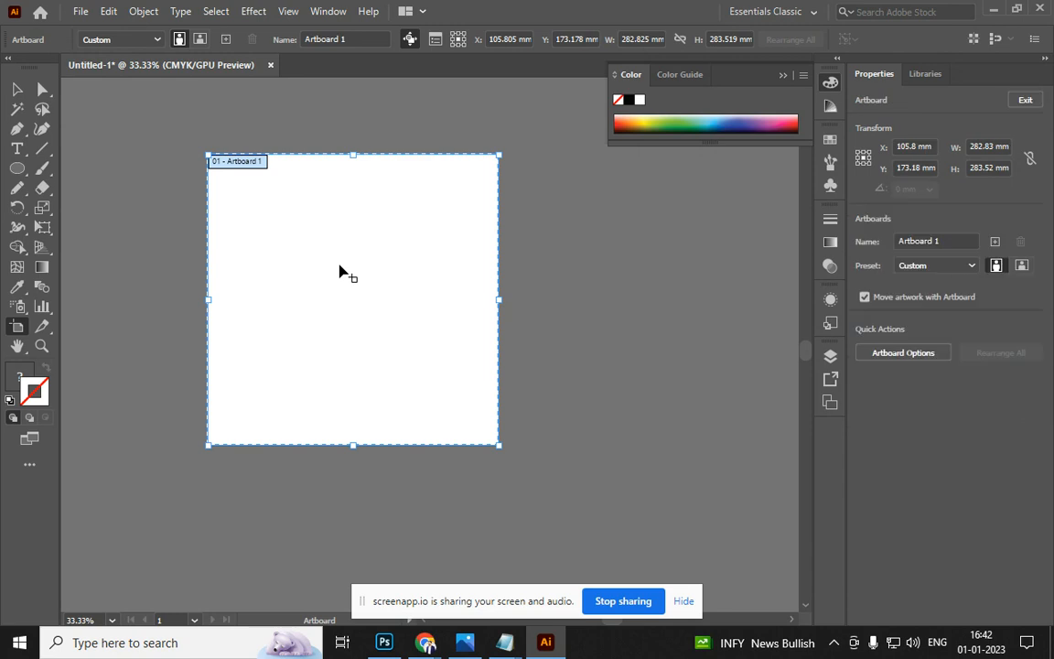
{"action": "left_click", "coordinate": [997, 145]}
{"action": "type", "text": "3.5in"}
{"action": "key", "text": "Tab"}
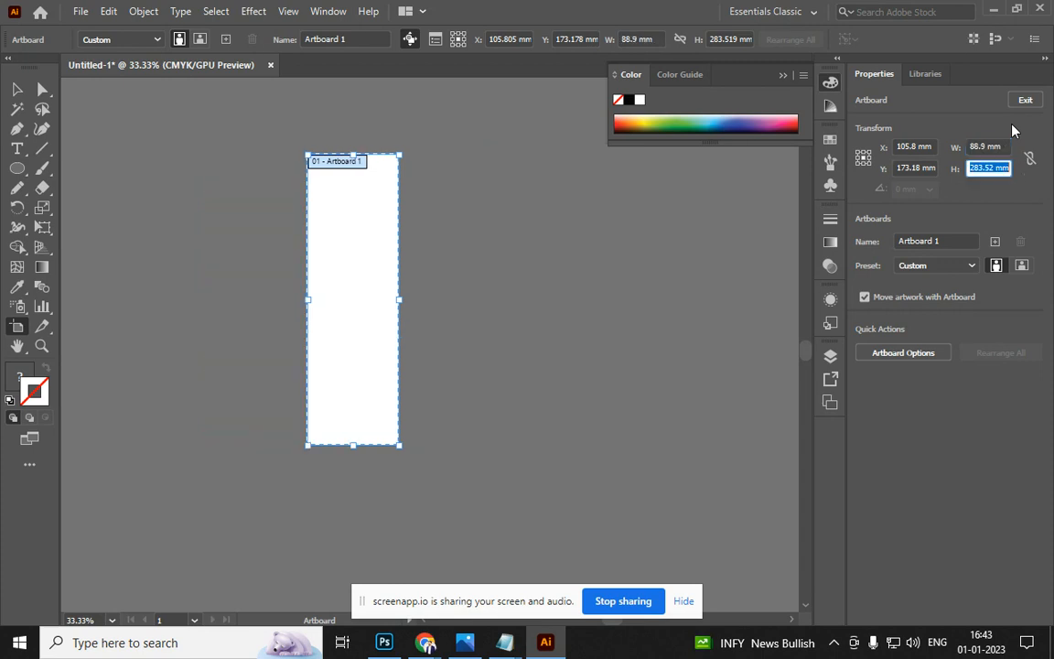
{"action": "type", "text": "2in"}
{"action": "key", "text": "Return"}
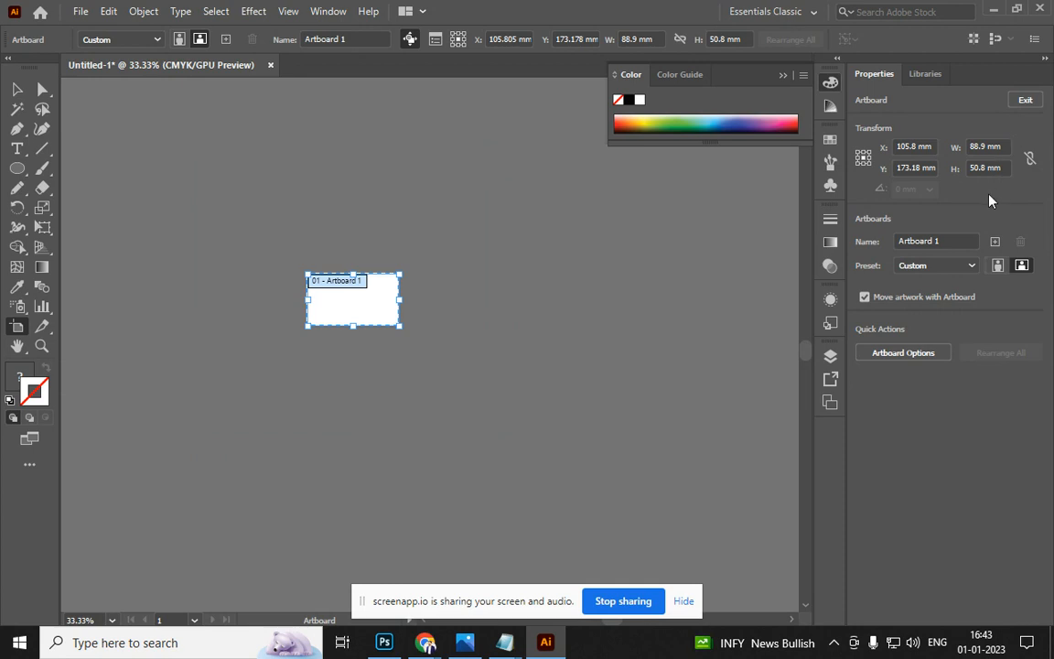
Show the rulers in inches and centre the card artboard at 100% zoom
{"action": "key", "text": "ctrl+r"}
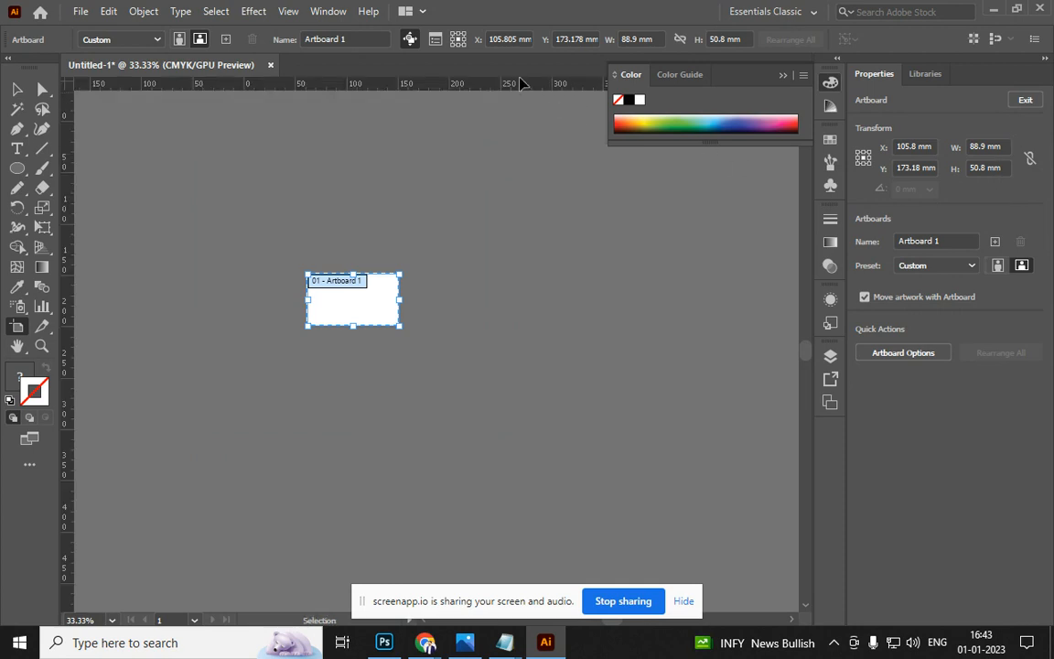
{"action": "right_click", "coordinate": [518, 87]}
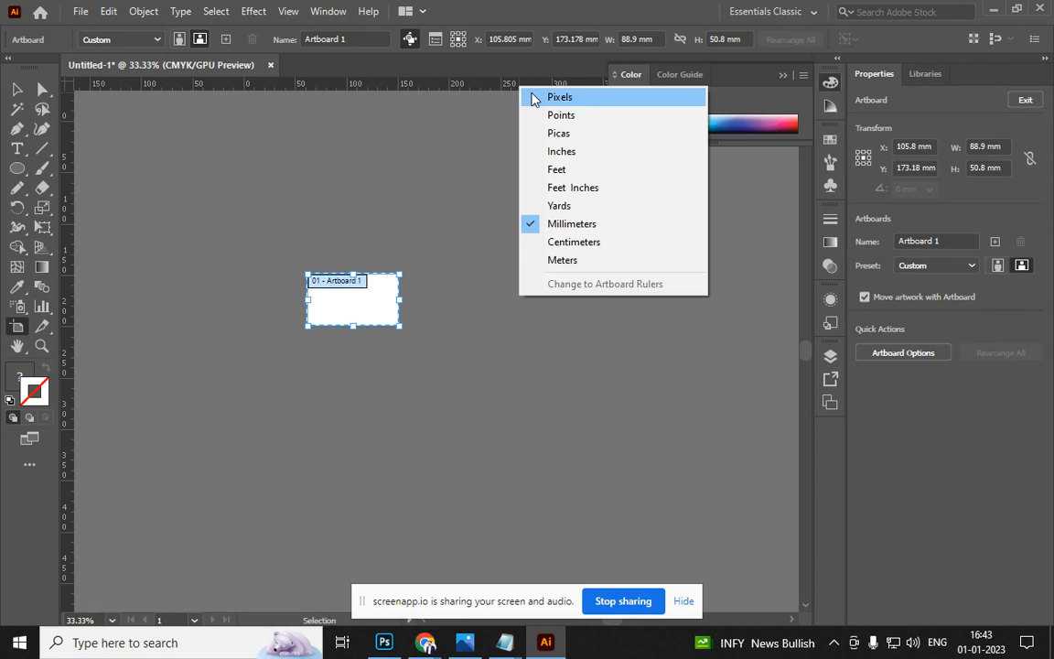
{"action": "left_click", "coordinate": [580, 153]}
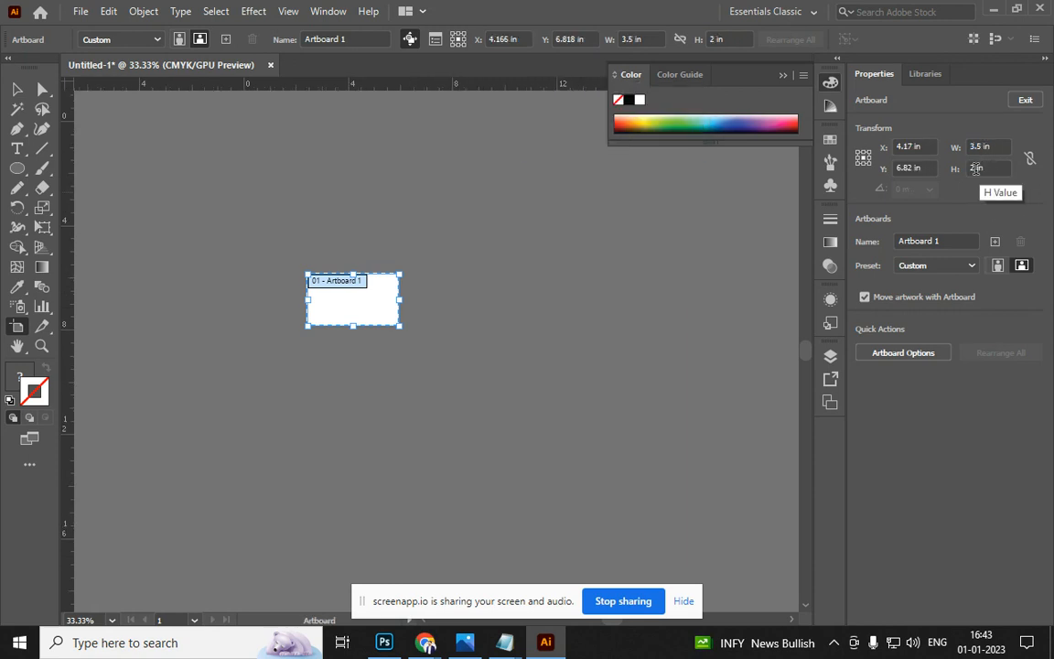
{"action": "left_click", "coordinate": [16, 89]}
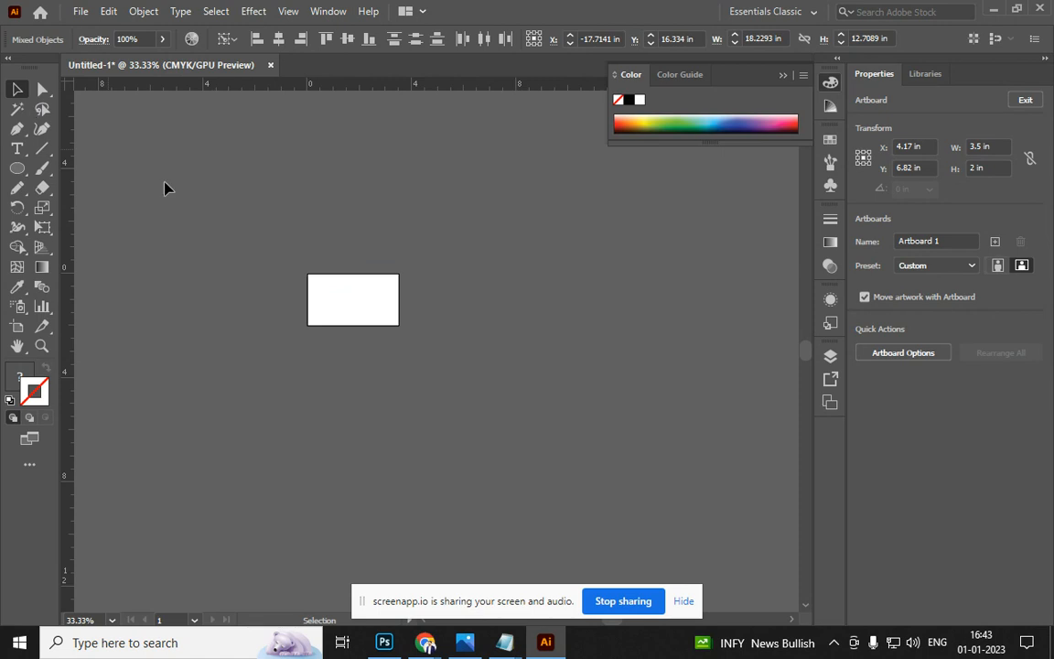
{"action": "left_click", "coordinate": [445, 346]}
{"action": "key", "text": "ctrl+1"}
{"action": "left_click_drag", "start_coordinate": [209, 309], "coordinate": [629, 458]}
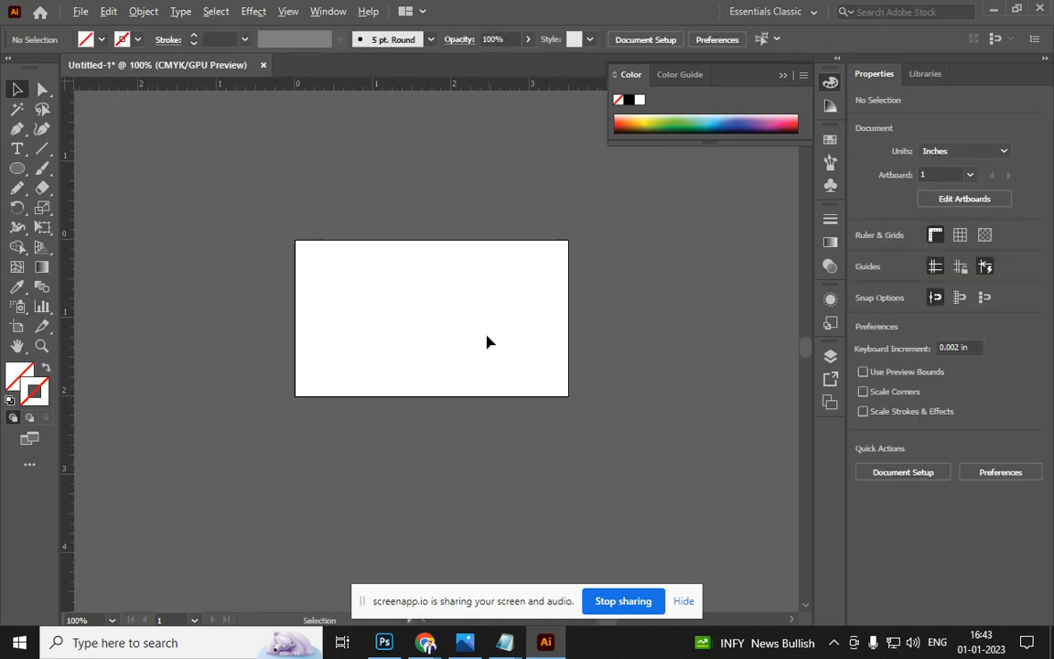
{"action": "scroll", "coordinate": [467, 346], "scroll_direction": "up", "scroll_amount": 1}
Search Google Images for 'visiting card' and browse the results
{"action": "key", "text": "alt+Tab"}
{"action": "key", "text": "alt+Tab"}
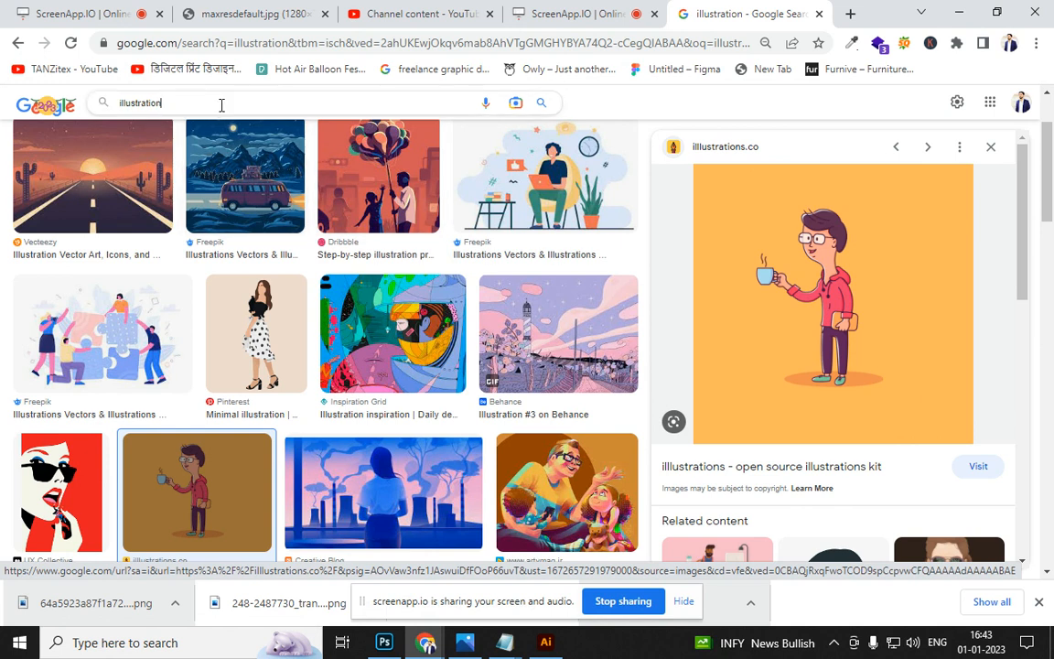
{"action": "double_click", "coordinate": [217, 104]}
{"action": "type", "text": "visit"}
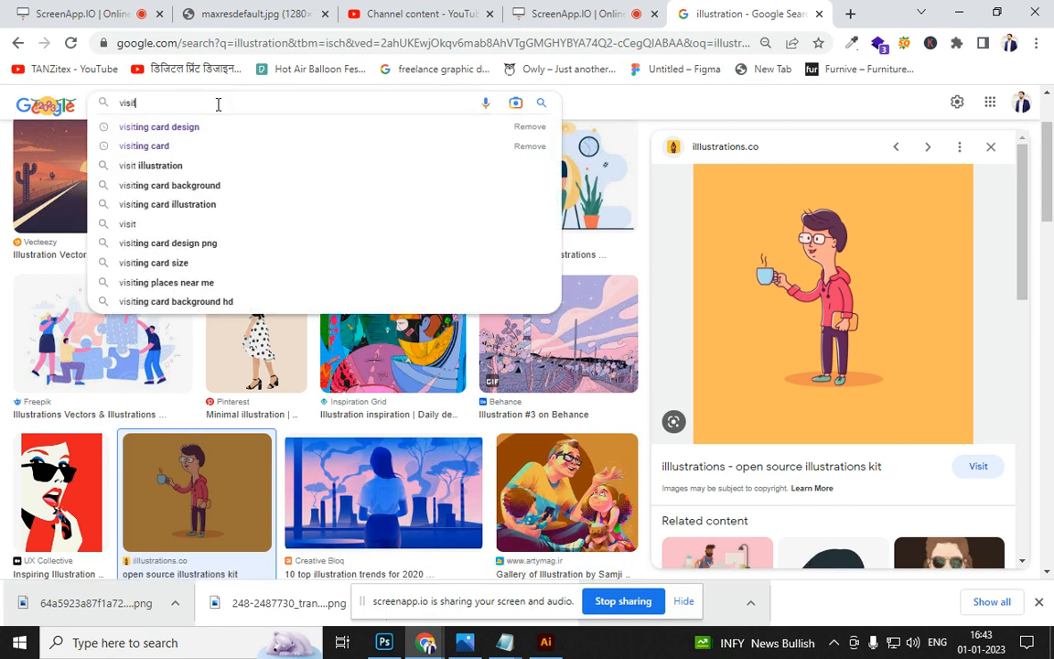
{"action": "type", "text": "ing card"}
{"action": "key", "text": "Return"}
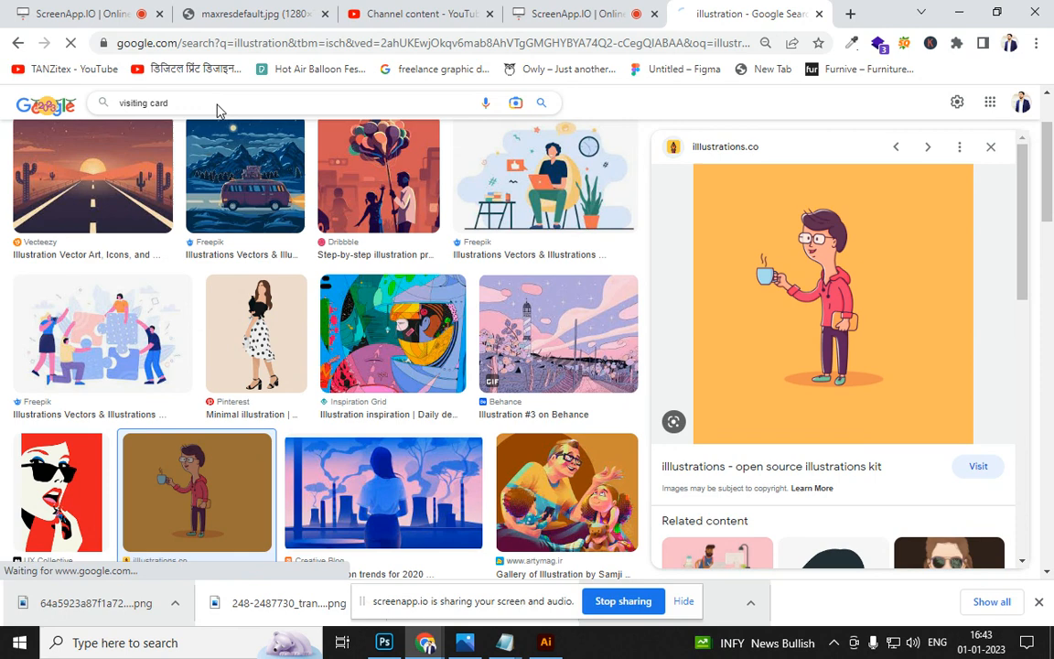
{"action": "scroll", "coordinate": [322, 372], "scroll_direction": "down", "scroll_amount": 3}
{"action": "scroll", "coordinate": [526, 380], "scroll_direction": "down", "scroll_amount": 1}
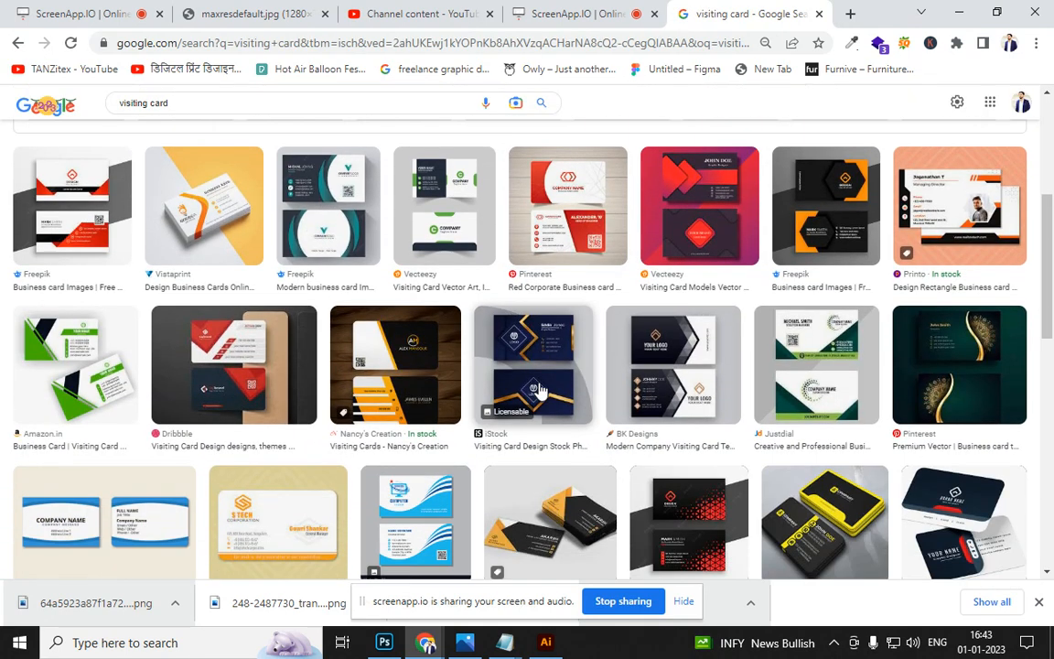
{"action": "scroll", "coordinate": [366, 348], "scroll_direction": "down", "scroll_amount": 1}
{"action": "scroll", "coordinate": [165, 284], "scroll_direction": "up", "scroll_amount": 1}
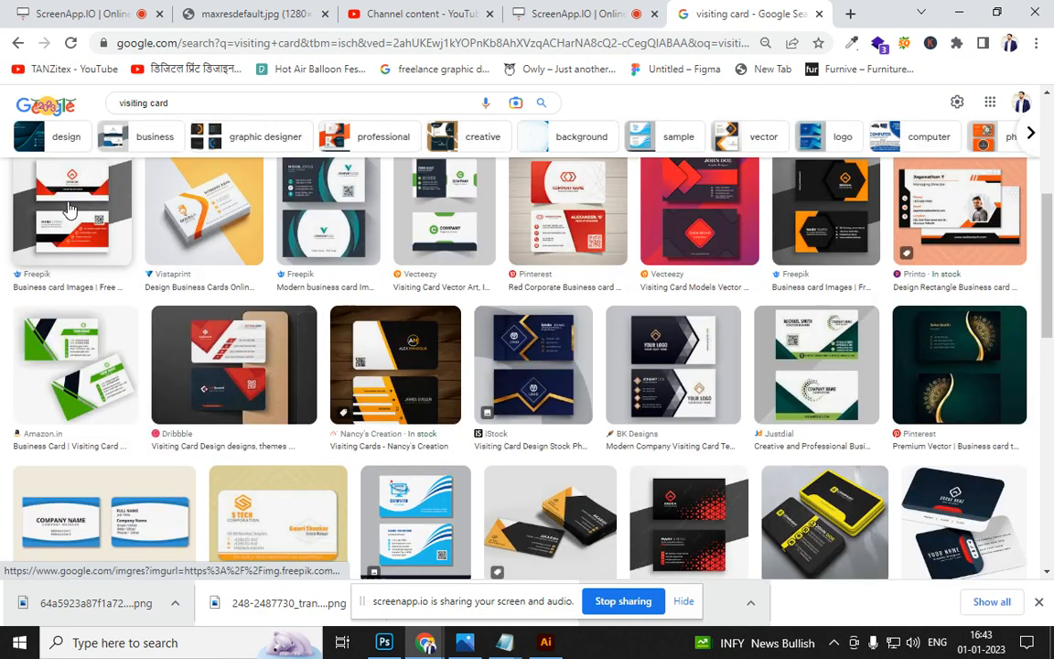
Copy the Freepik red-and-black business card image from its preview
{"action": "left_click", "coordinate": [117, 264]}
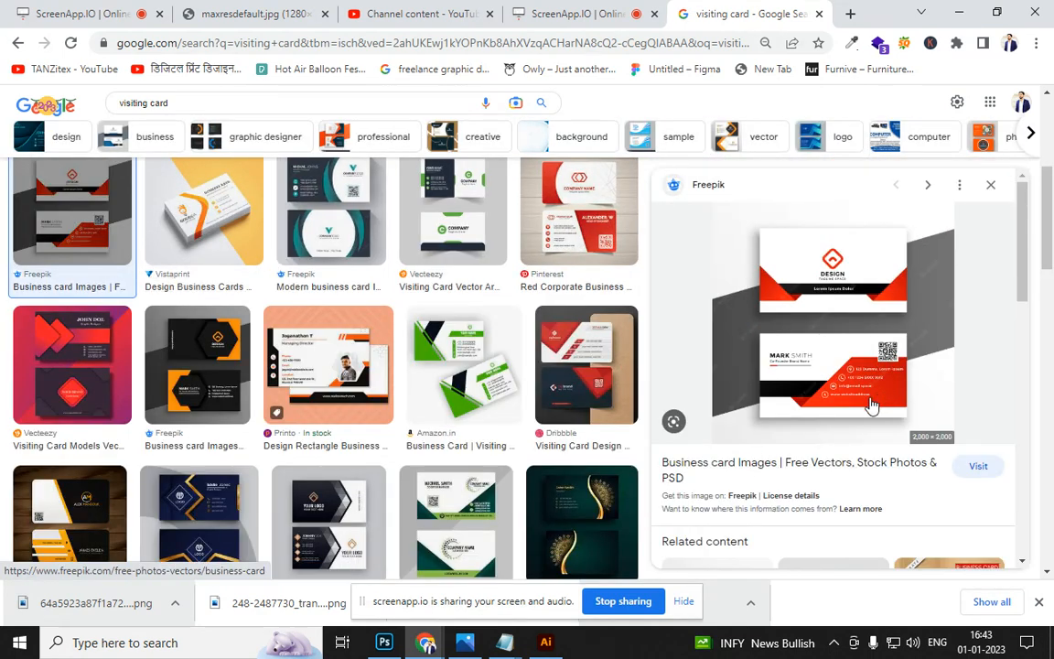
{"action": "right_click", "coordinate": [787, 357]}
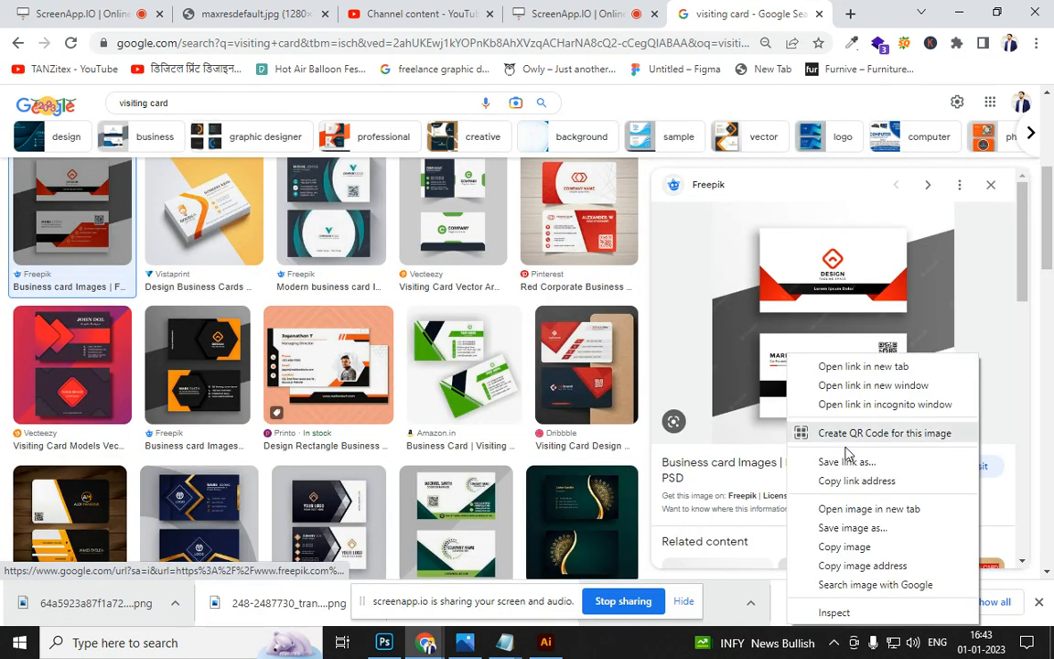
{"action": "left_click", "coordinate": [843, 546]}
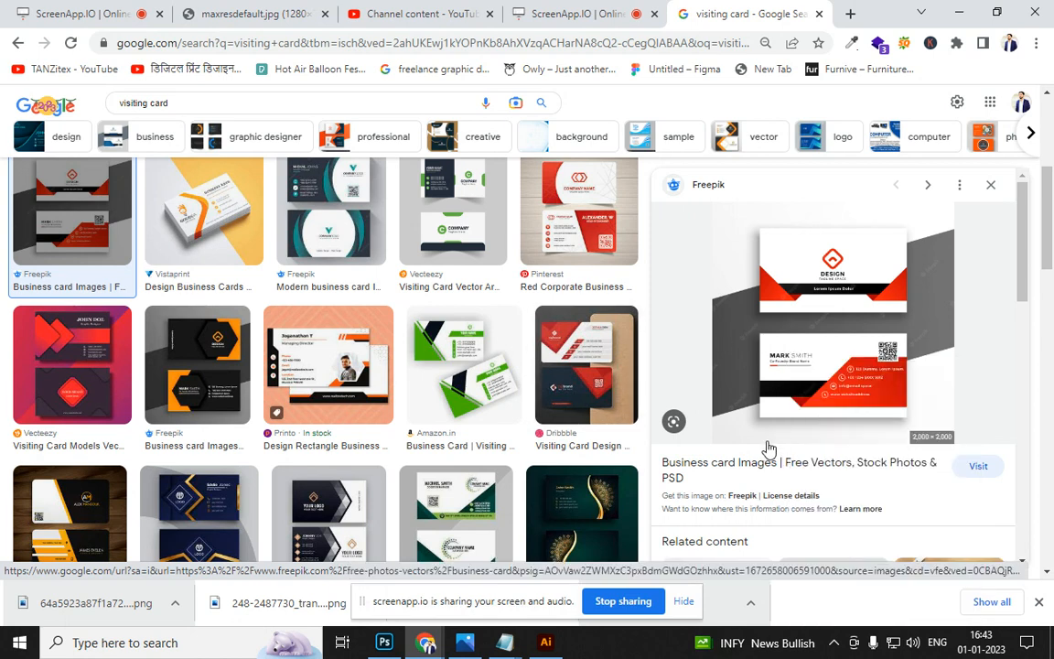
{"action": "key", "text": "alt+Tab"}
{"action": "key", "text": "alt+Tab"}
{"action": "key", "text": "alt+Tab"}
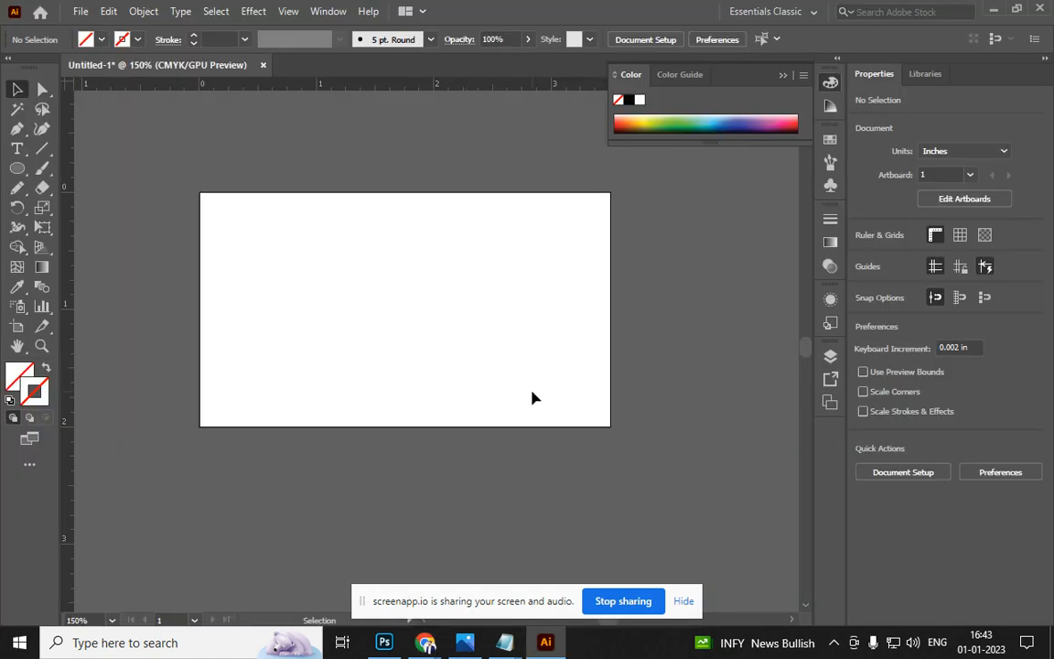
Paste the business card image above the artboard and scale it down to about 5.95 in
{"action": "key", "text": "ctrl+v"}
{"action": "scroll", "coordinate": [503, 370], "scroll_direction": "down", "scroll_amount": 5}
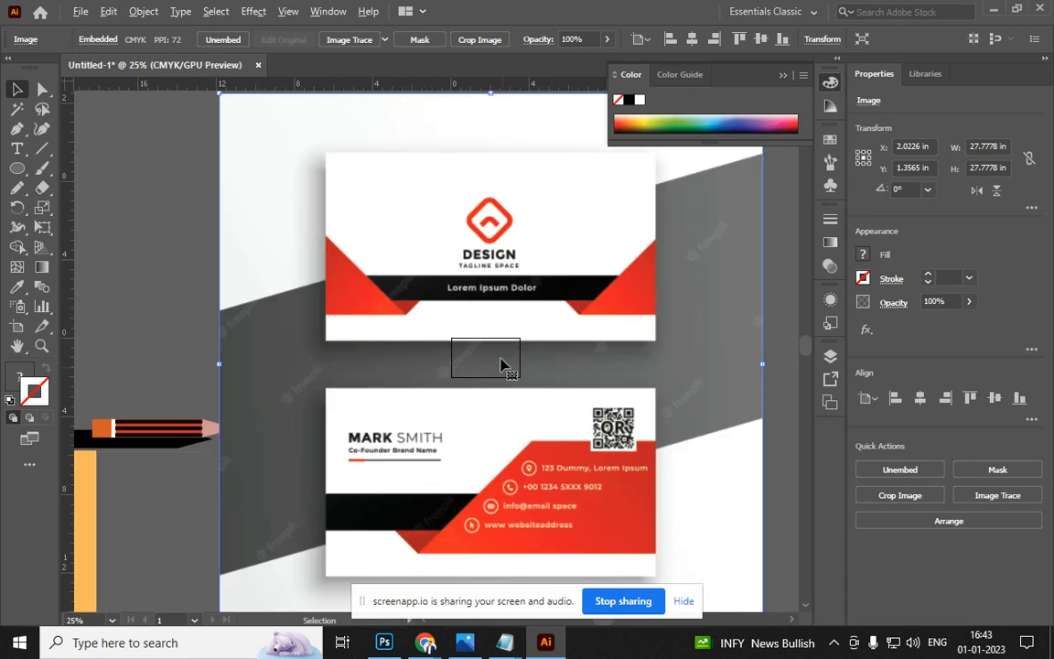
{"action": "left_click_drag", "start_coordinate": [364, 363], "coordinate": [396, 222]}
{"action": "left_click_drag", "start_coordinate": [452, 277], "coordinate": [413, 240]}
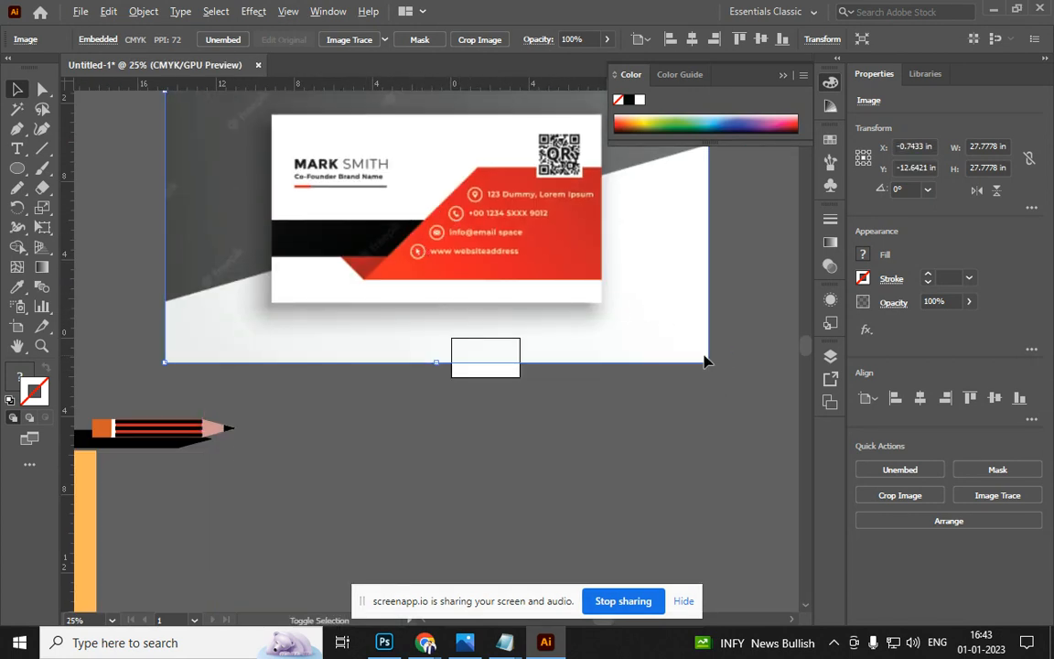
{"action": "left_click_drag", "start_coordinate": [713, 363], "coordinate": [502, 276]}
{"action": "scroll", "coordinate": [519, 345], "scroll_direction": "up", "scroll_amount": 3}
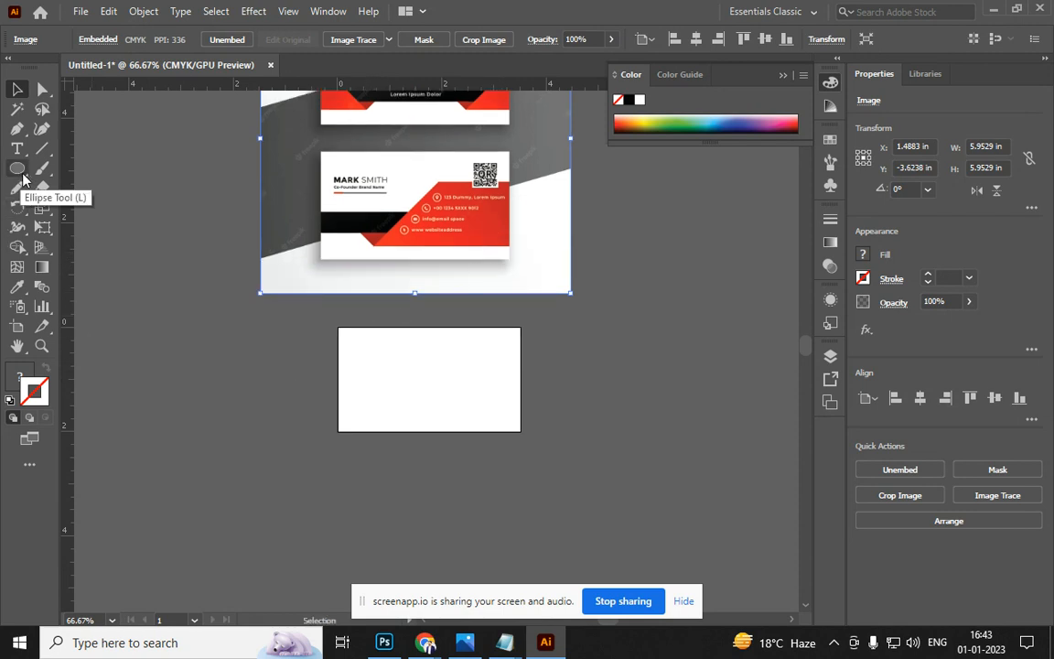
Create a 3.5 × 2 in rectangle
{"action": "key", "text": "m"}
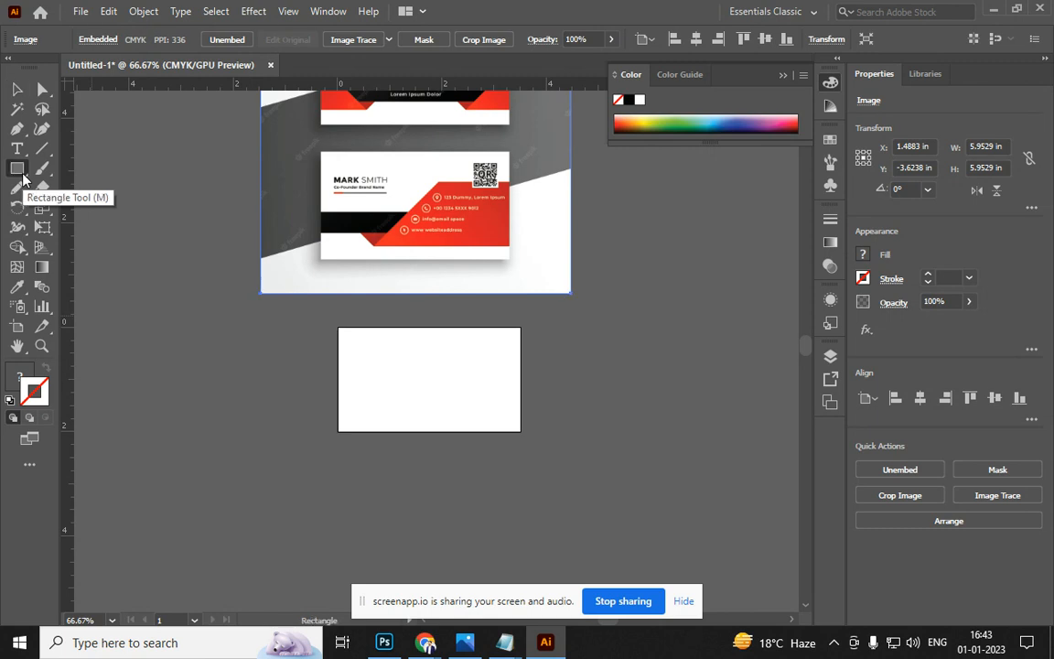
{"action": "left_click", "coordinate": [330, 365]}
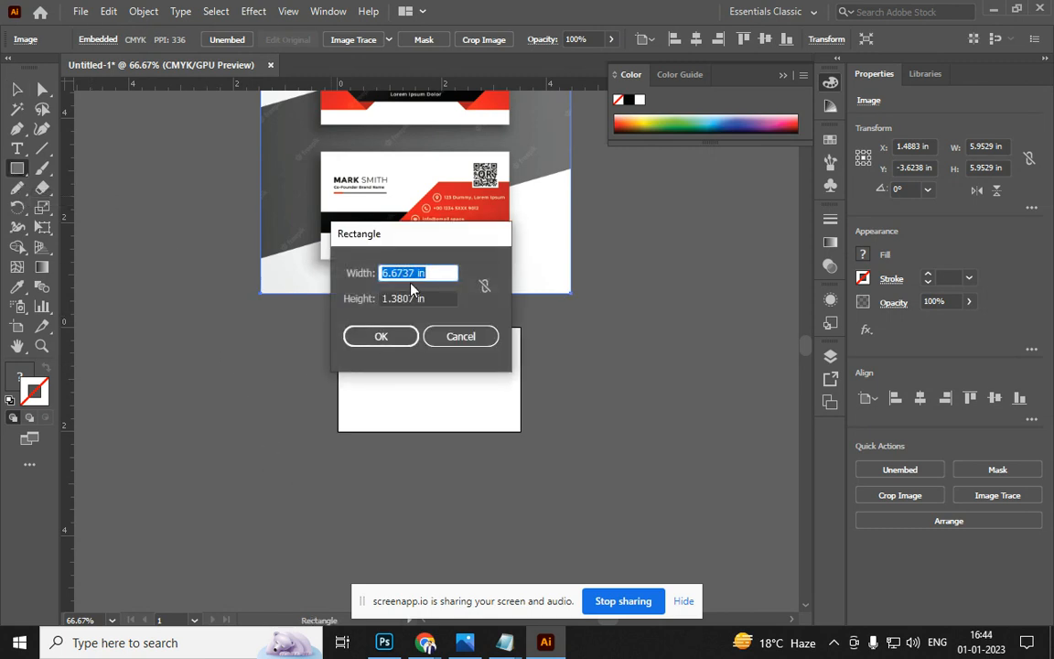
{"action": "left_click_drag", "start_coordinate": [414, 271], "coordinate": [191, 280]}
{"action": "type", "text": "3.5"}
{"action": "key", "text": "Tab"}
{"action": "type", "text": "2"}
{"action": "key", "text": "Return"}
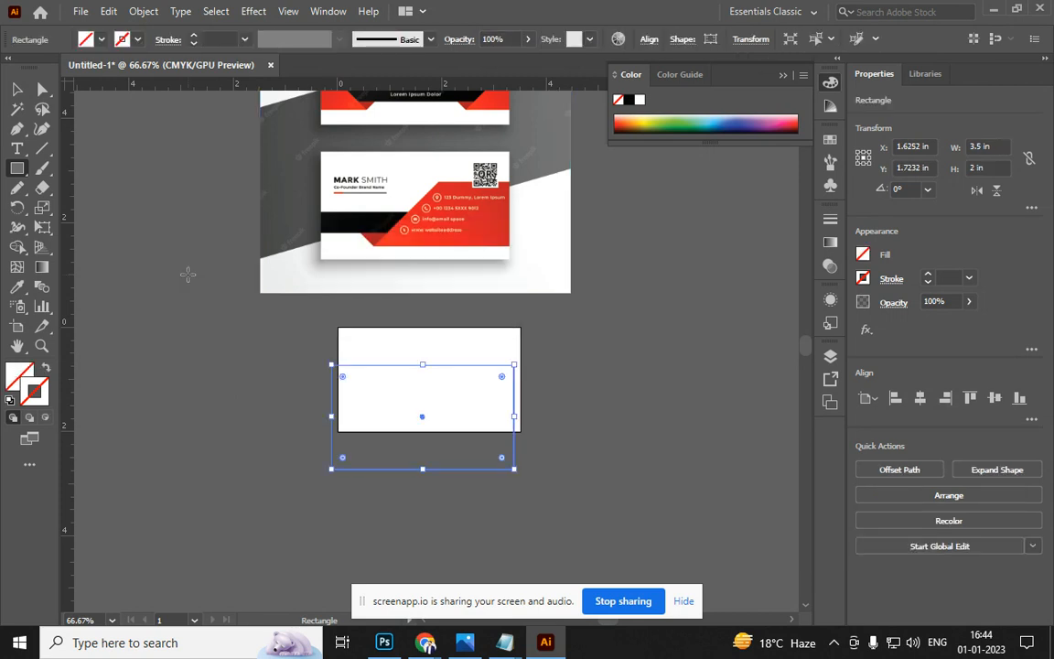
Fill the rectangle with the reference card's light grey using the Eyedropper
{"action": "left_click", "coordinate": [644, 128]}
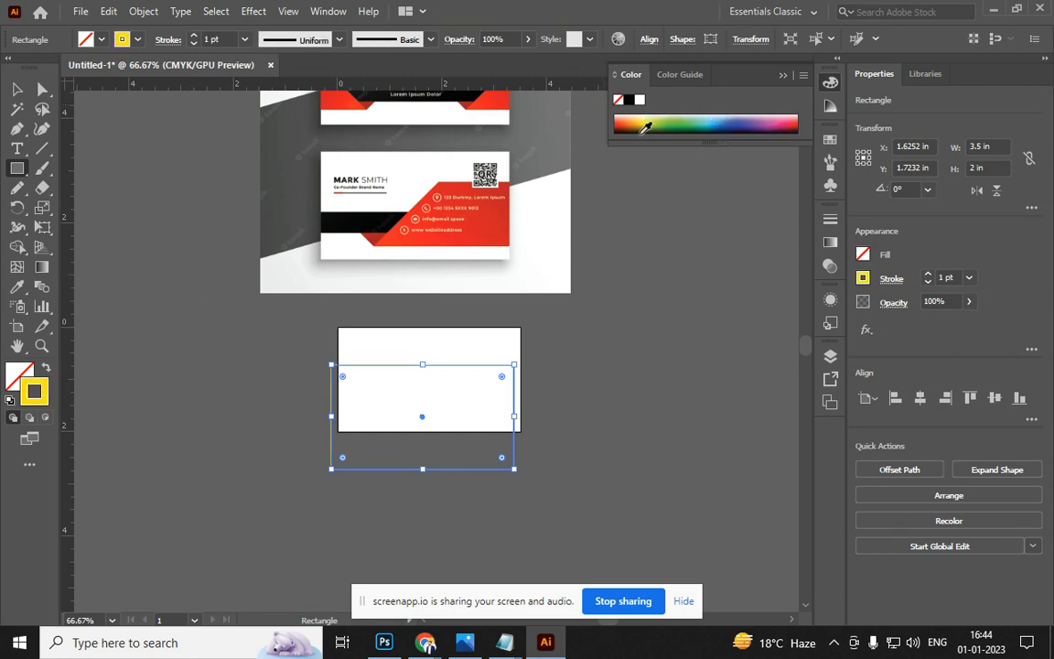
{"action": "left_click", "coordinate": [45, 367]}
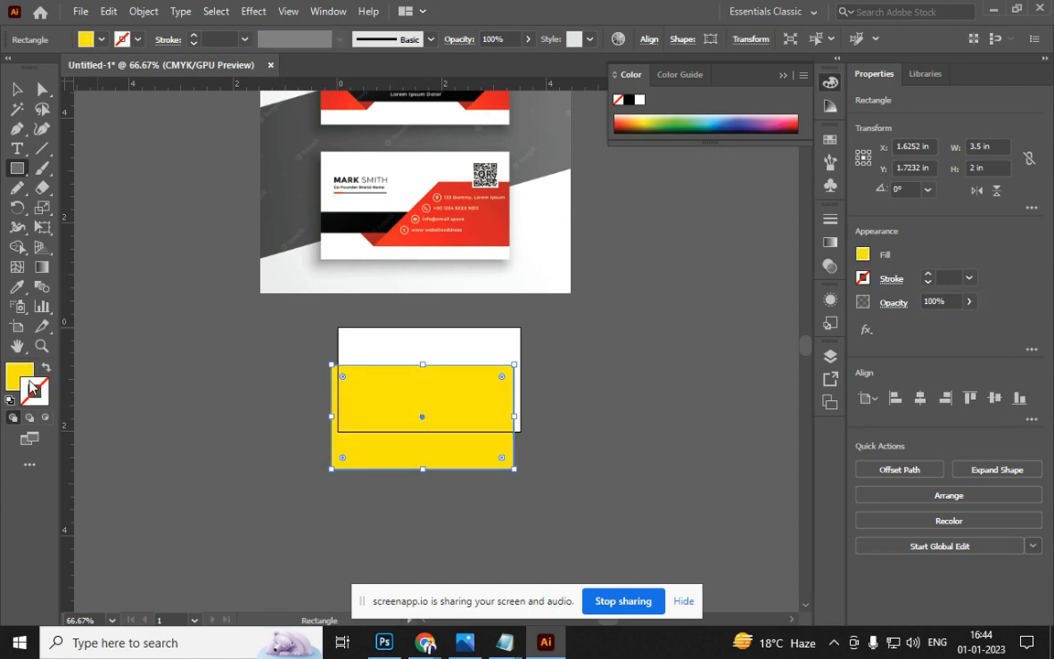
{"action": "key", "text": "i"}
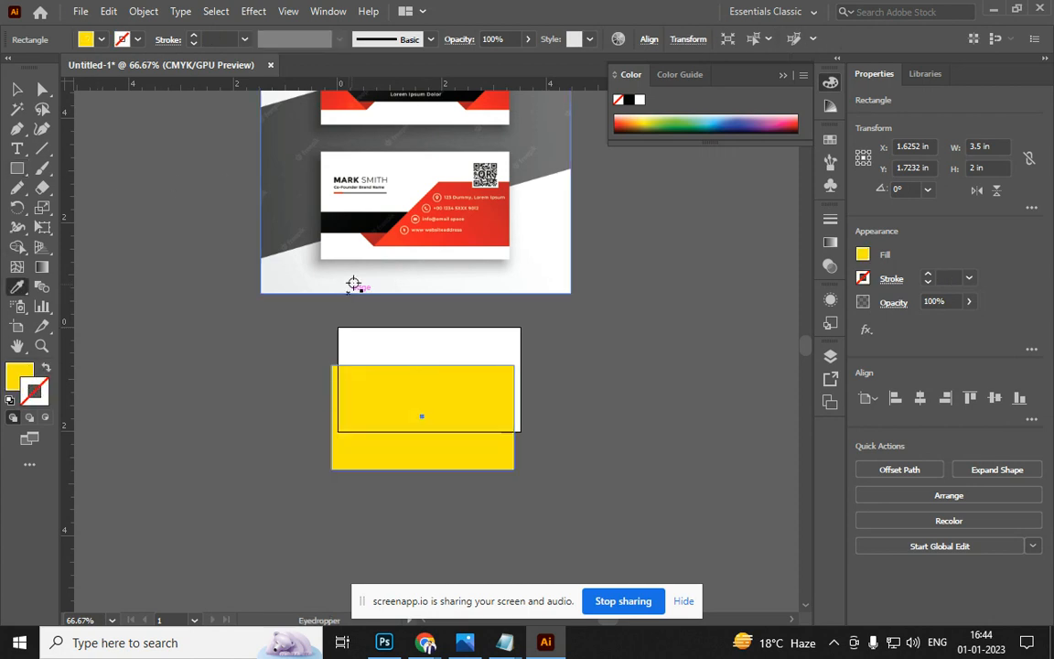
{"action": "left_click", "coordinate": [396, 190]}
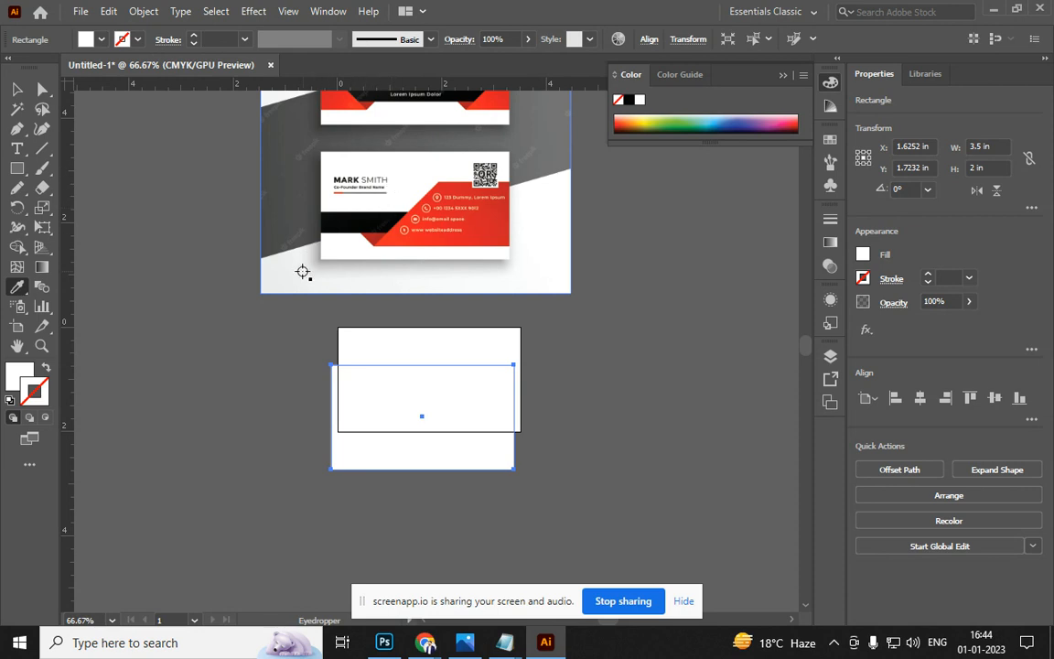
{"action": "left_click", "coordinate": [303, 272]}
{"action": "left_click", "coordinate": [21, 94]}
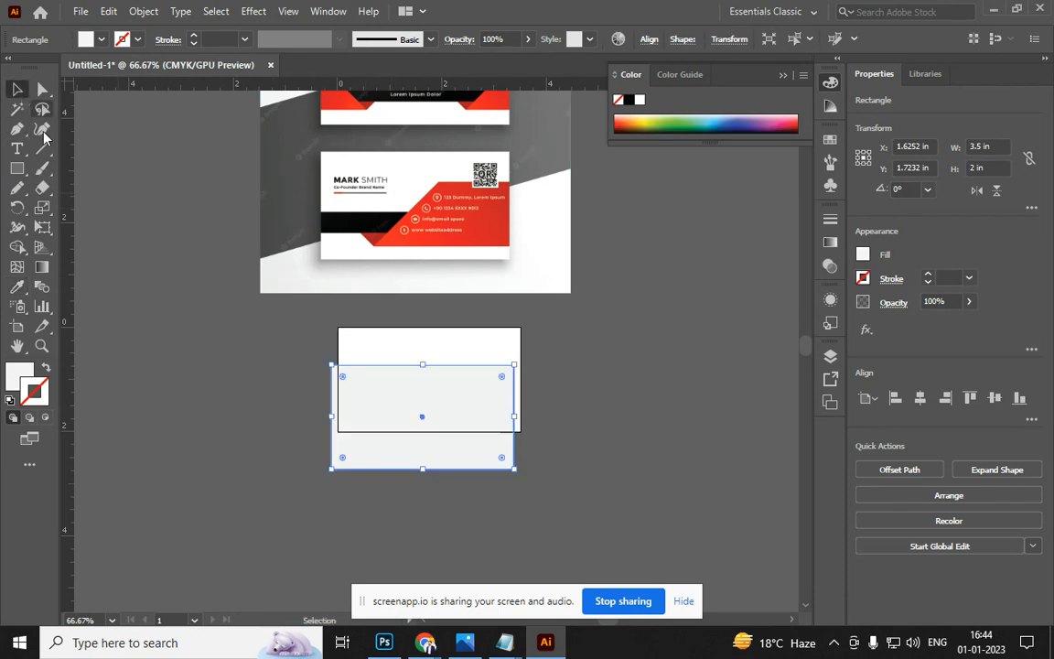
Move the grey rectangle onto the card artboard and align its top and right edges to it
{"action": "left_click_drag", "start_coordinate": [417, 439], "coordinate": [424, 400]}
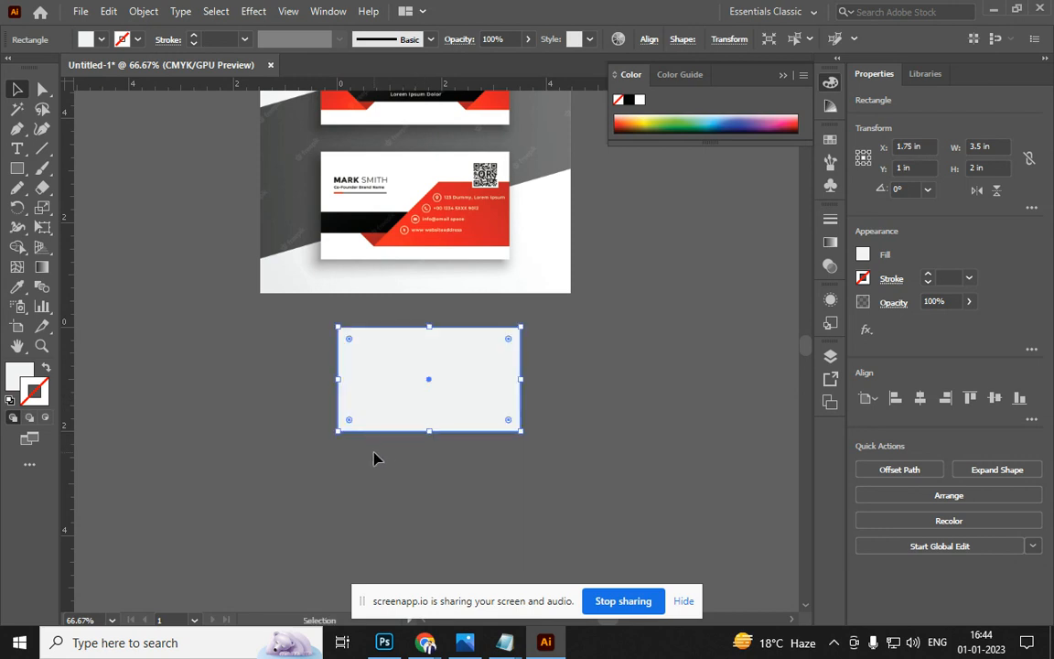
{"action": "left_click_drag", "start_coordinate": [426, 385], "coordinate": [281, 333]}
{"action": "scroll", "coordinate": [425, 384], "scroll_direction": "up", "scroll_amount": 2}
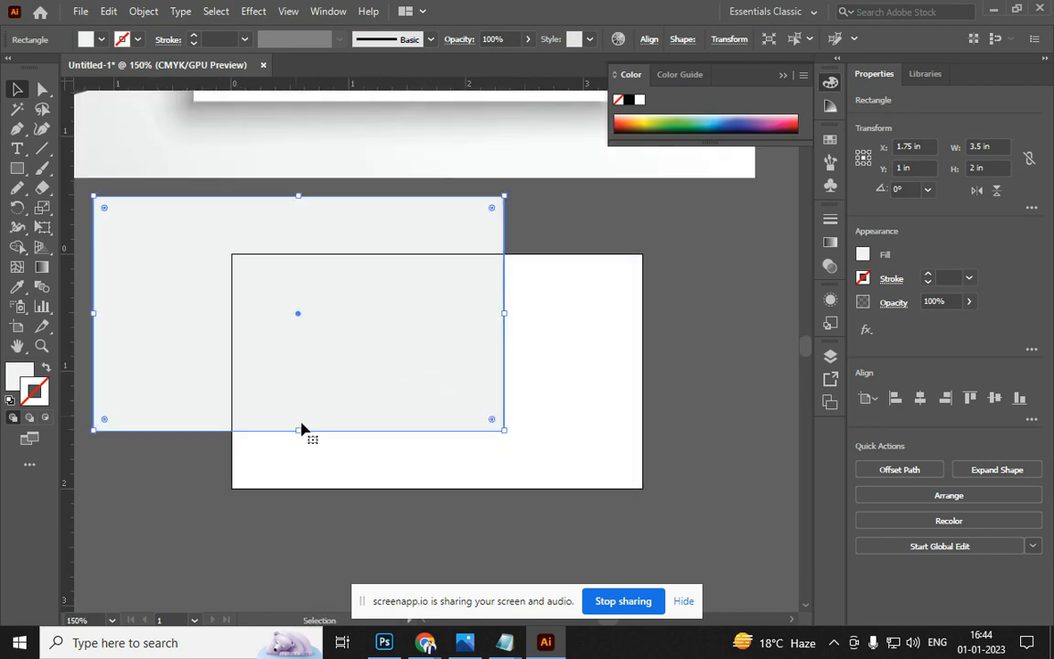
{"action": "left_click", "coordinate": [649, 38]}
{"action": "left_click", "coordinate": [590, 85]}
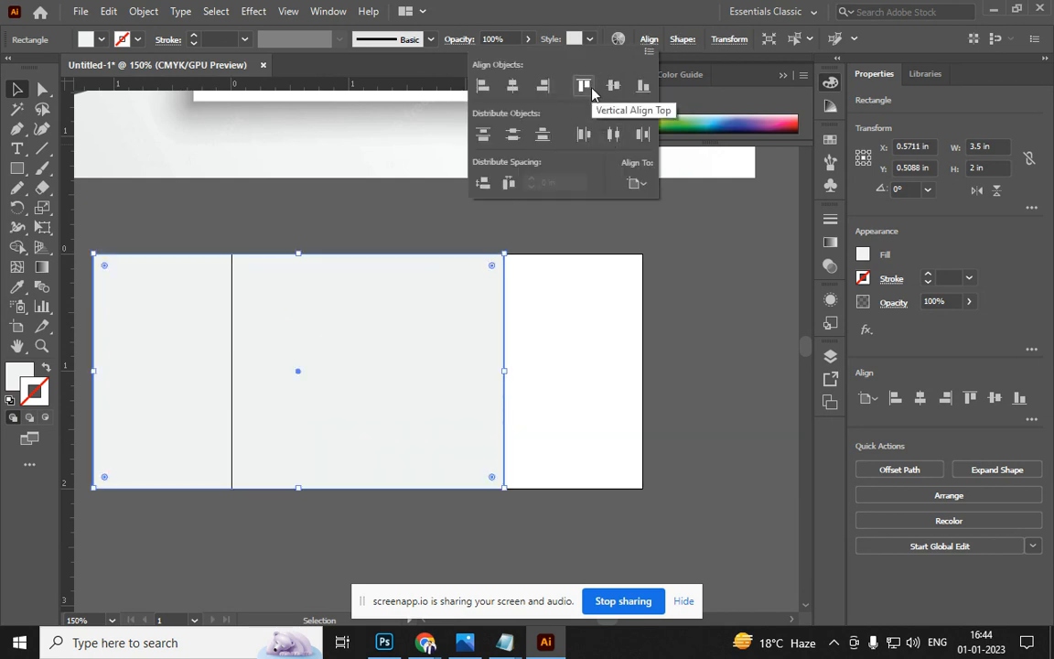
{"action": "left_click", "coordinate": [544, 86]}
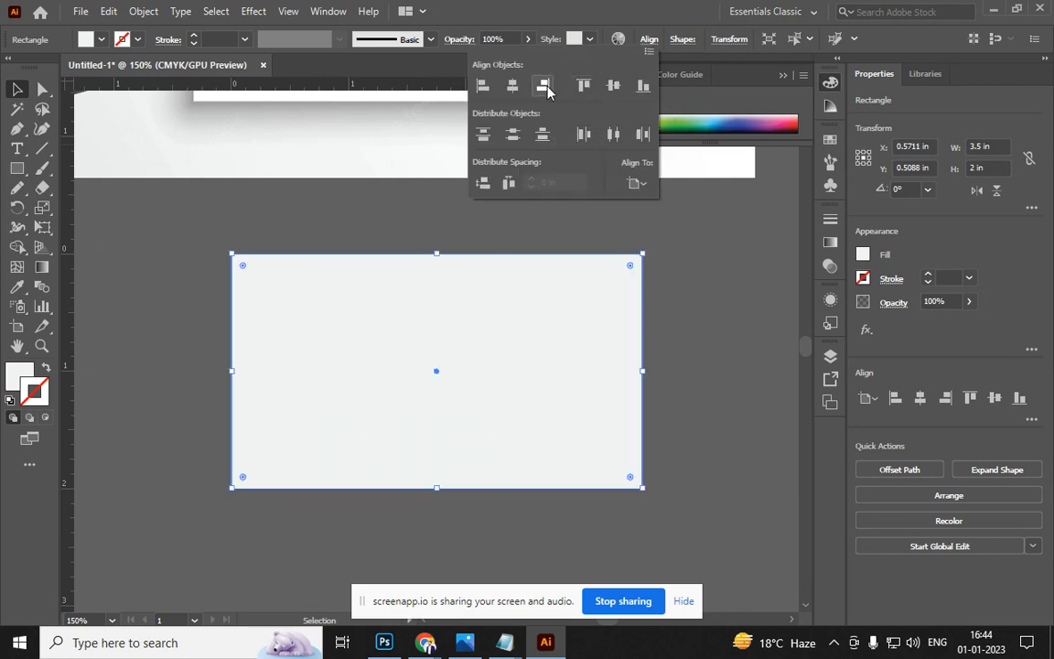
{"action": "scroll", "coordinate": [741, 364], "scroll_direction": "down", "scroll_amount": 2}
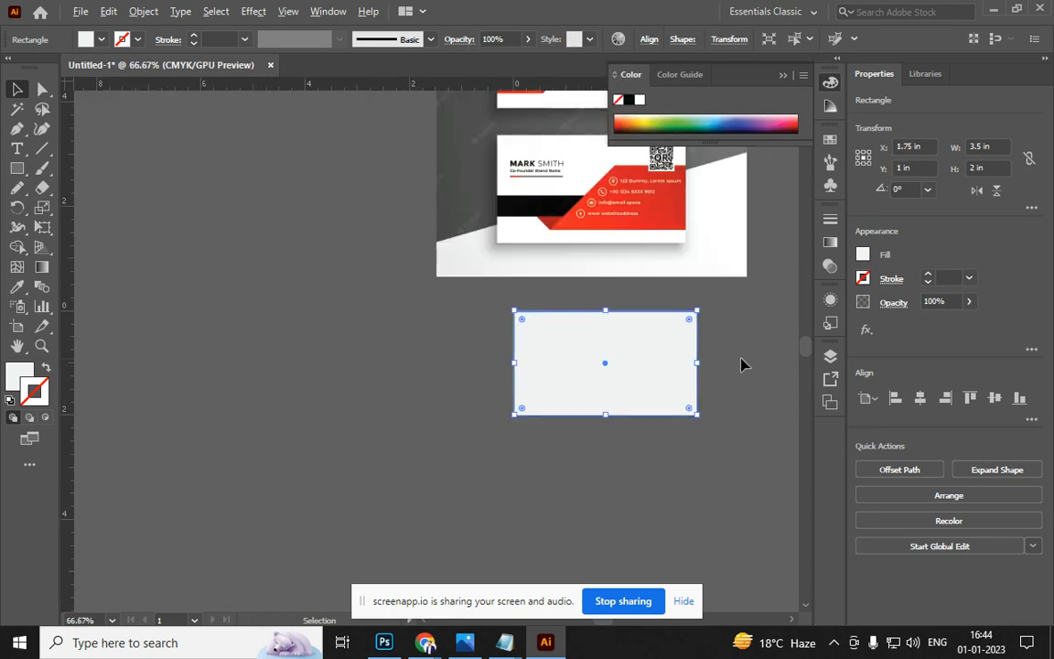
{"action": "left_click_drag", "start_coordinate": [677, 348], "coordinate": [464, 345]}
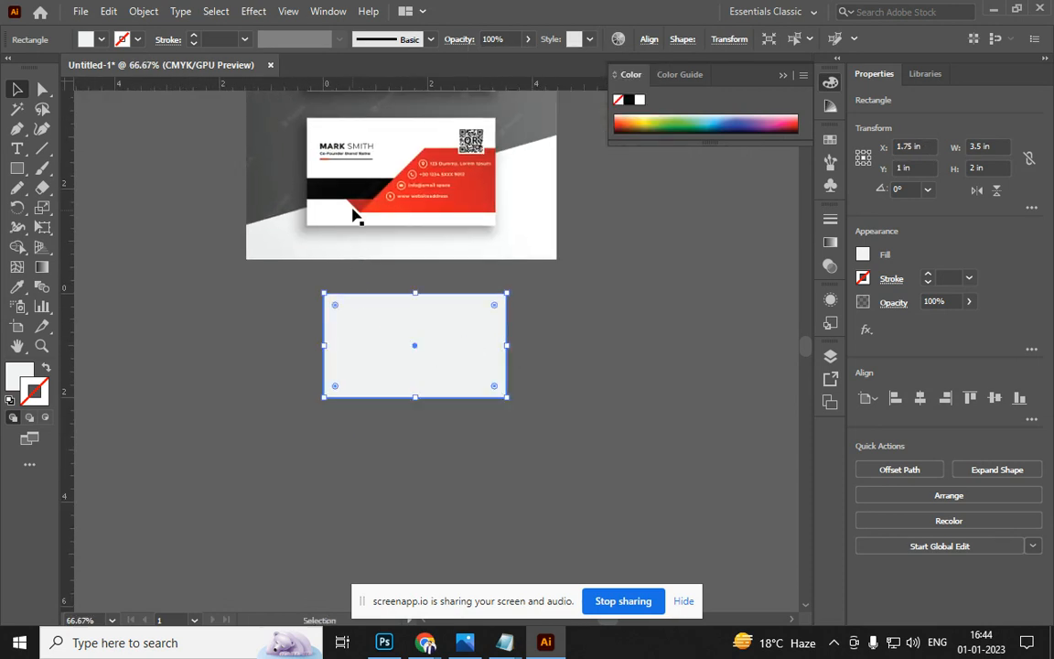
Shrink the rectangle to a 0.5 in strip and colour it the reference's black
{"action": "key", "text": "a"}
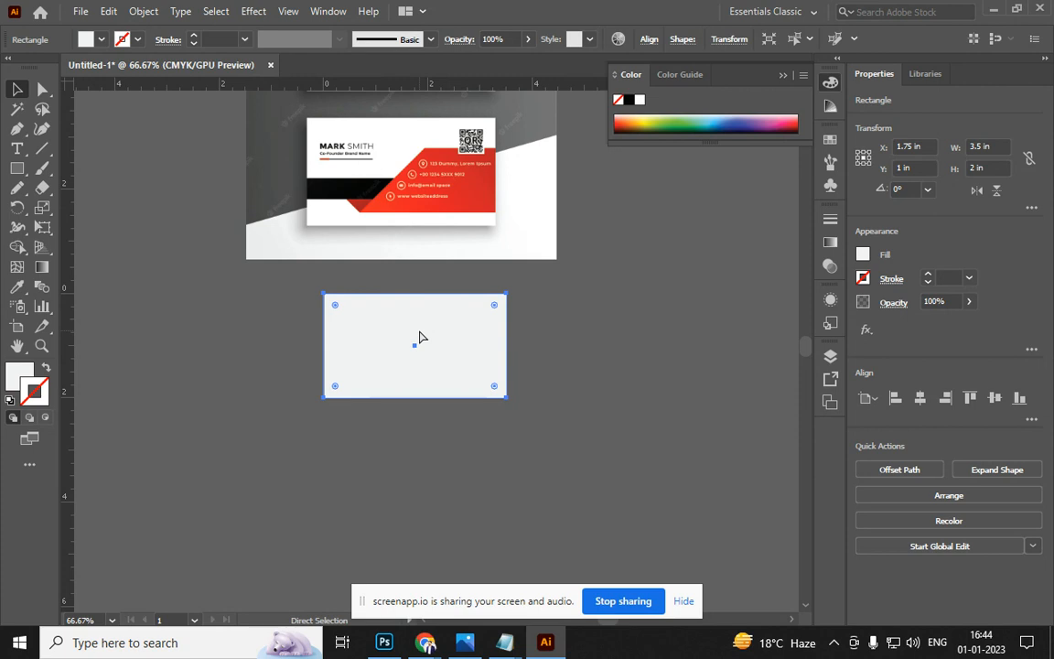
{"action": "key", "text": "v"}
{"action": "left_click_drag", "start_coordinate": [417, 294], "coordinate": [417, 375]}
{"action": "key", "text": "i"}
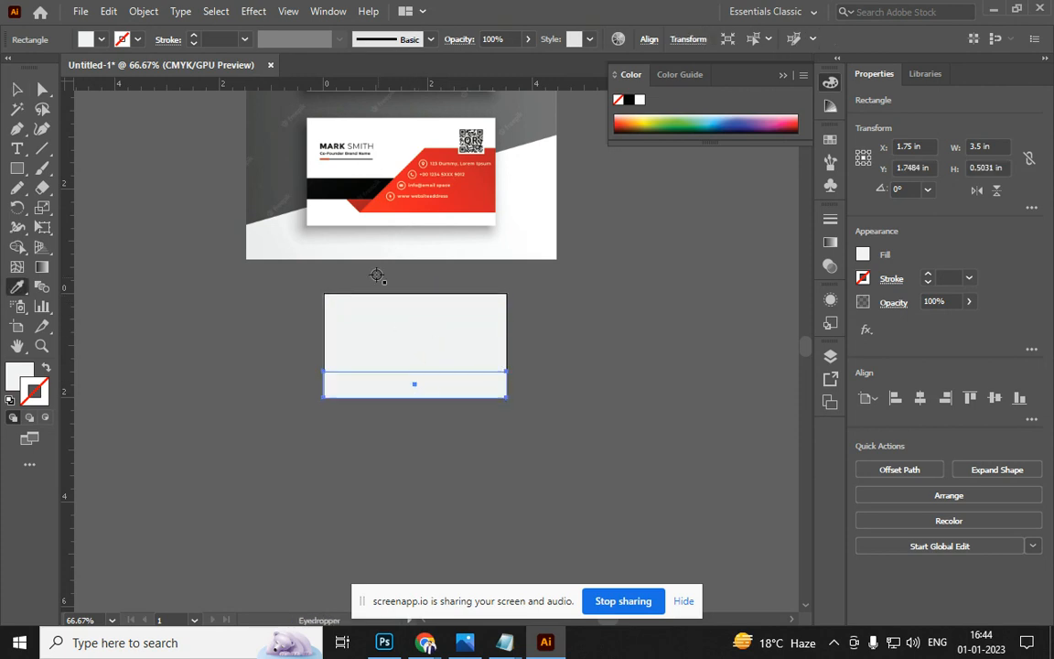
{"action": "left_click", "coordinate": [364, 195]}
Move the black strip up to the middle of the grey card
{"action": "key", "text": "v"}
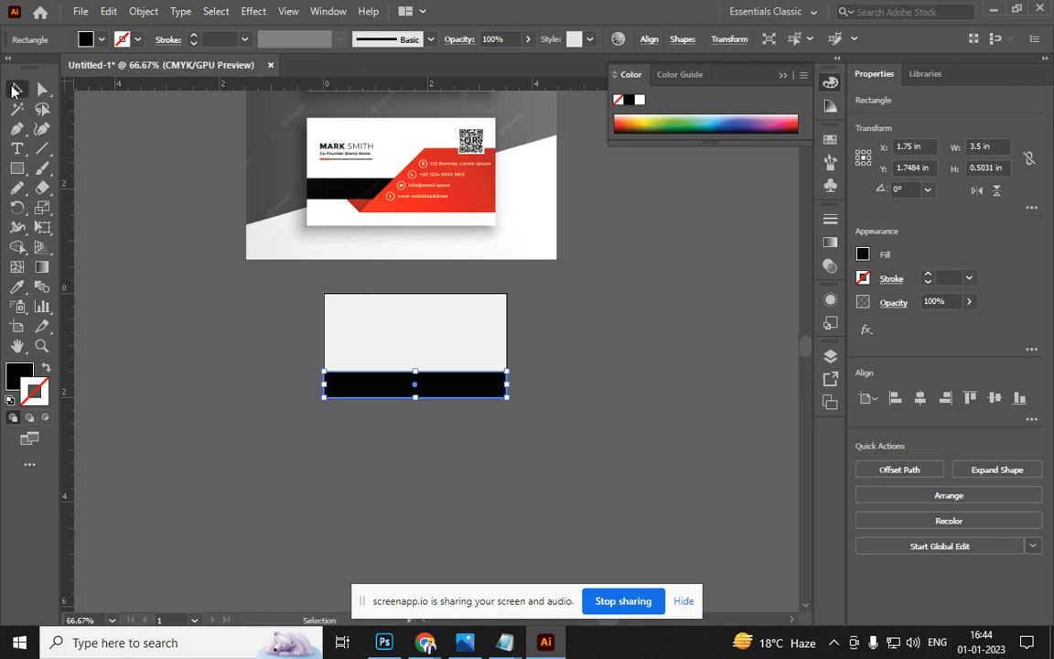
{"action": "left_click_drag", "start_coordinate": [437, 384], "coordinate": [416, 353]}
{"action": "left_click", "coordinate": [574, 379]}
{"action": "scroll", "coordinate": [509, 376], "scroll_direction": "up", "scroll_amount": 1}
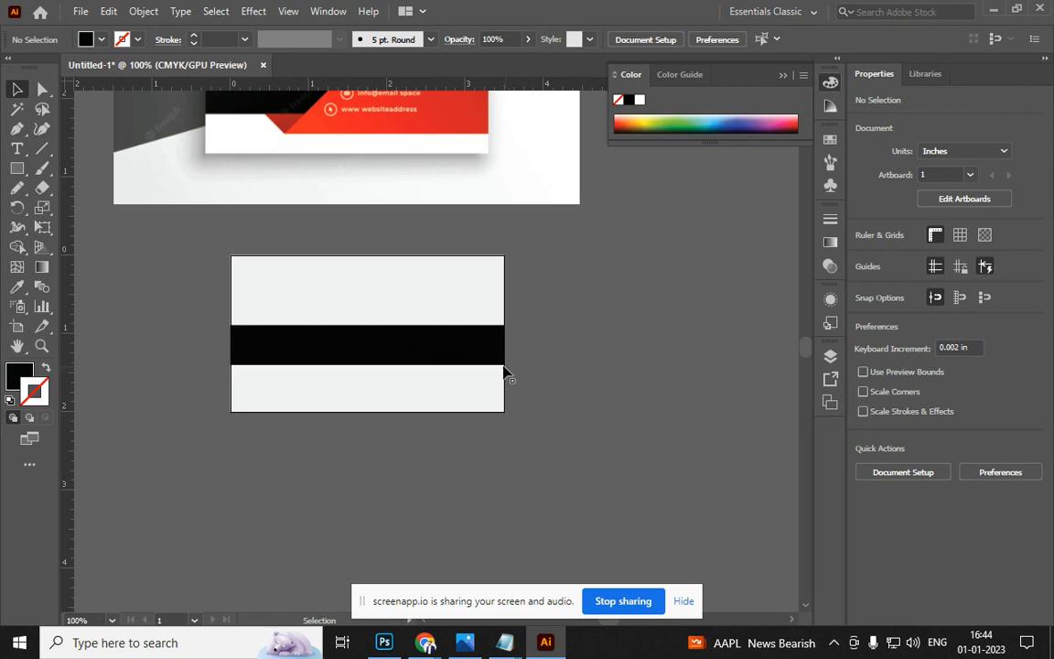
{"action": "scroll", "coordinate": [384, 133], "scroll_direction": "down", "scroll_amount": 1}
{"action": "scroll", "coordinate": [409, 238], "scroll_direction": "up", "scroll_amount": 1}
Draw a rectangle over the card's lower right, slant its top-left corner, and colour it red
{"action": "key", "text": "m"}
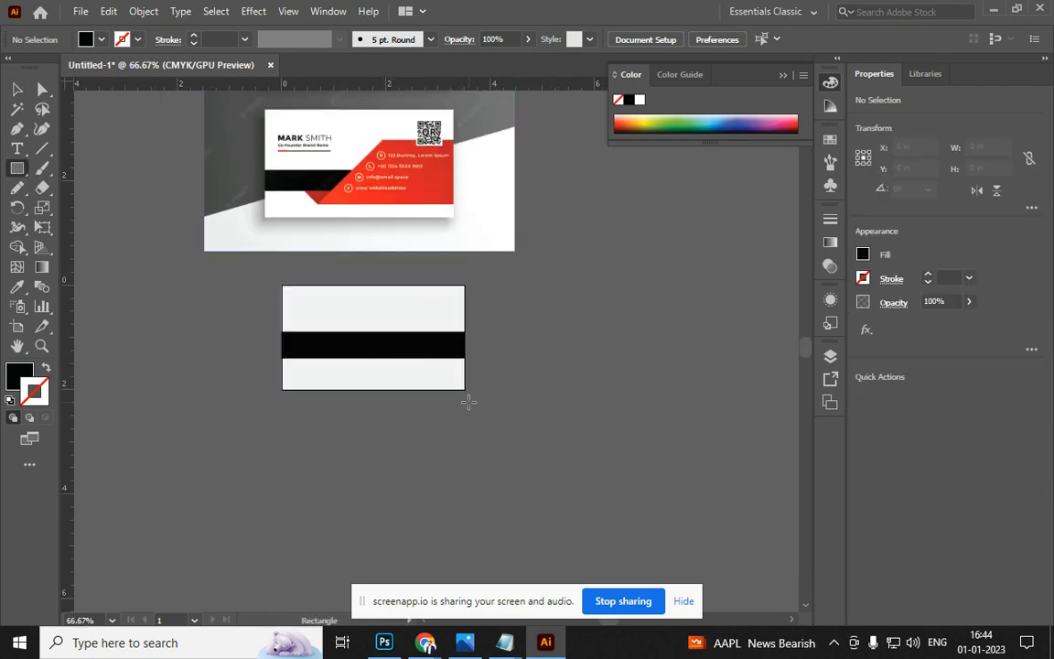
{"action": "left_click_drag", "start_coordinate": [464, 312], "coordinate": [344, 382]}
{"action": "key", "text": "a"}
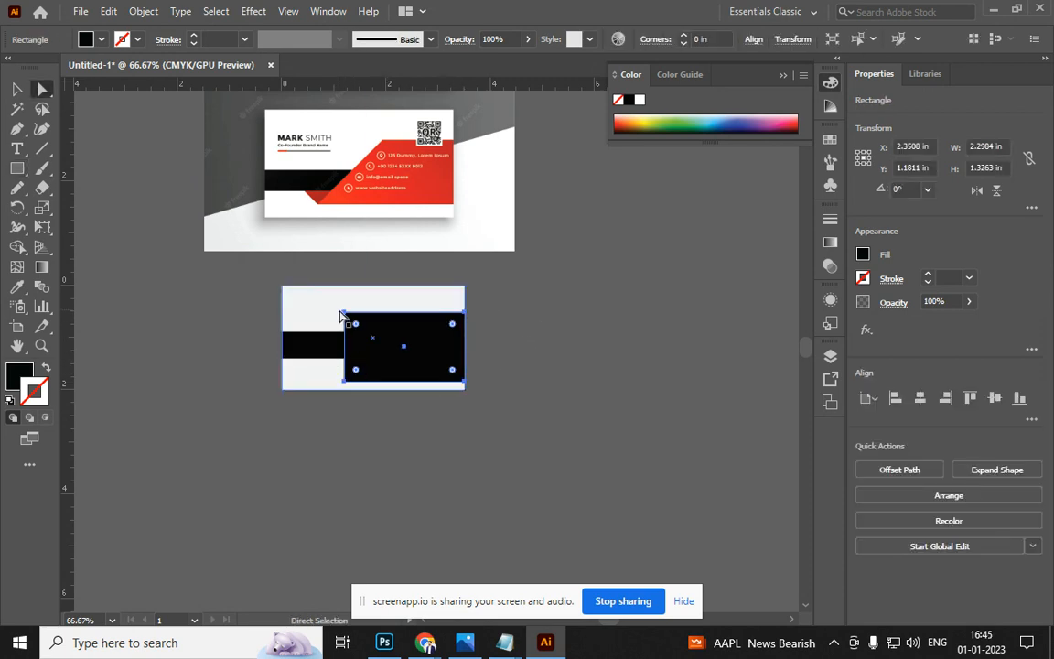
{"action": "left_click", "coordinate": [345, 313]}
{"action": "left_click_drag", "start_coordinate": [354, 313], "coordinate": [373, 314]}
{"action": "key", "text": "v"}
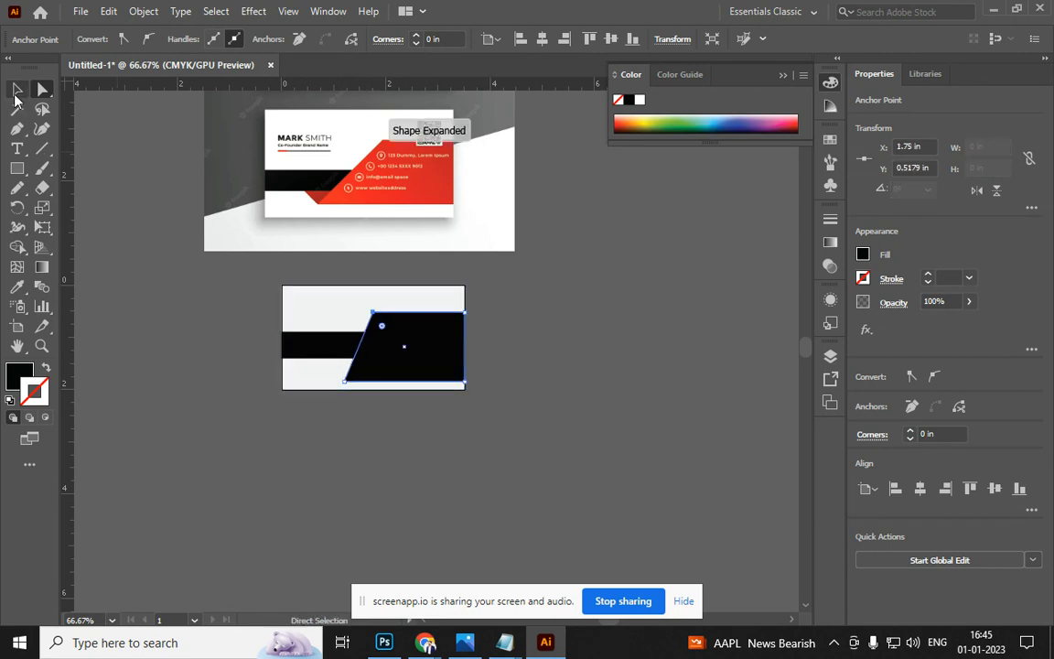
{"action": "key", "text": "i"}
{"action": "left_click", "coordinate": [430, 177]}
Shorten the red panel from the bottom and draw a small rectangle at its lower-left corner
{"action": "key", "text": "ctrl+equal"}
{"action": "key", "text": "ctrl+minus"}
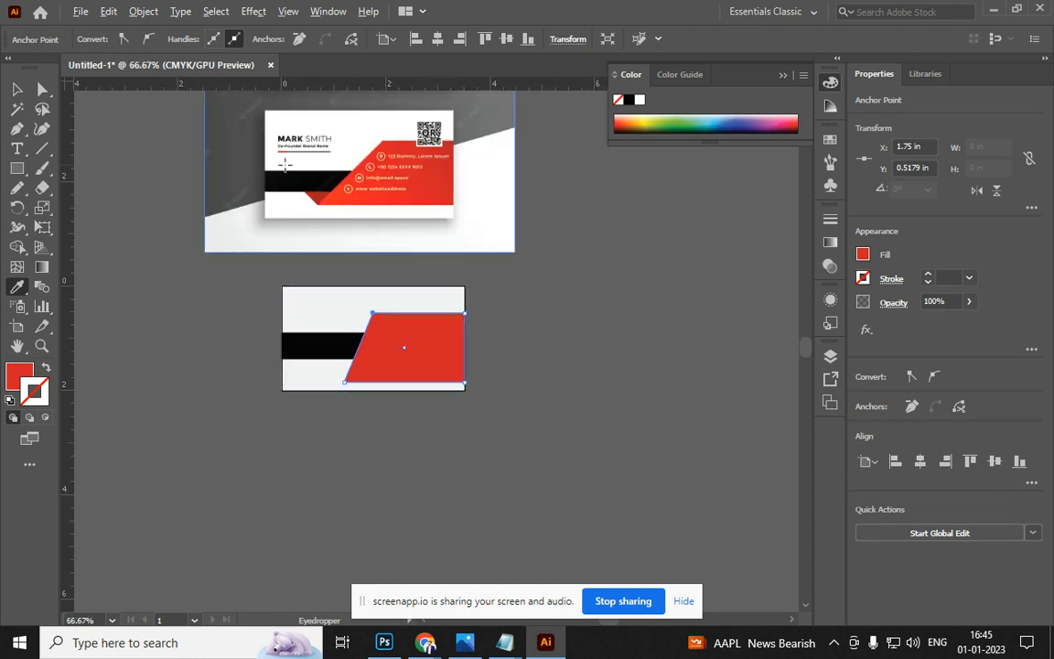
{"action": "key", "text": "ctrl+equal"}
{"action": "key", "text": "ctrl+equal"}
{"action": "key", "text": "v"}
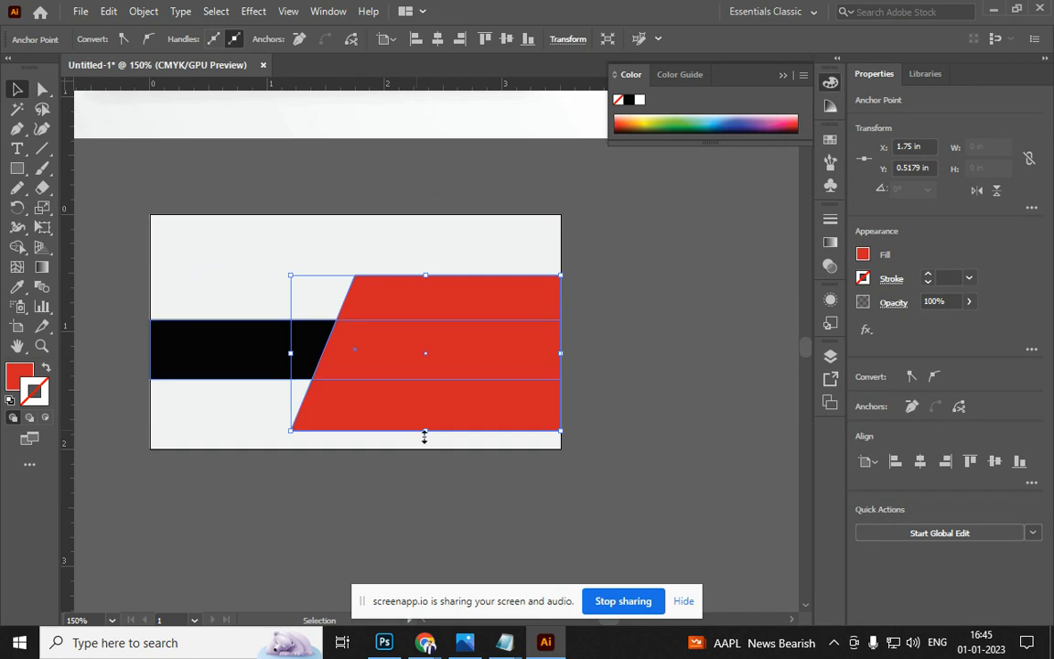
{"action": "left_click_drag", "start_coordinate": [424, 434], "coordinate": [425, 412]}
{"action": "left_click", "coordinate": [17, 168]}
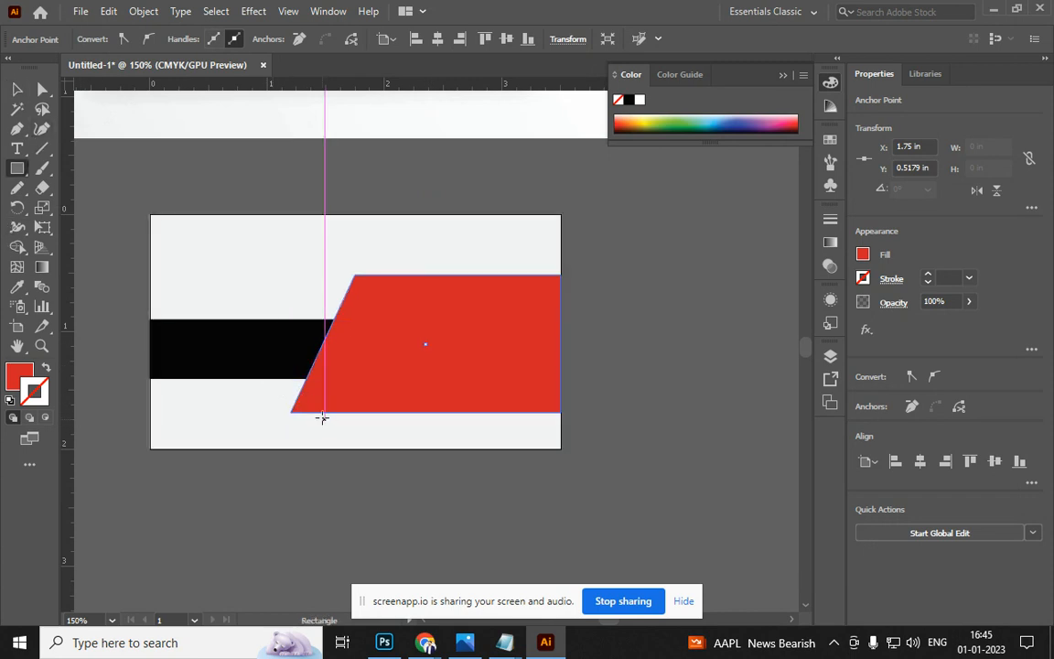
{"action": "left_click_drag", "start_coordinate": [325, 412], "coordinate": [292, 370]}
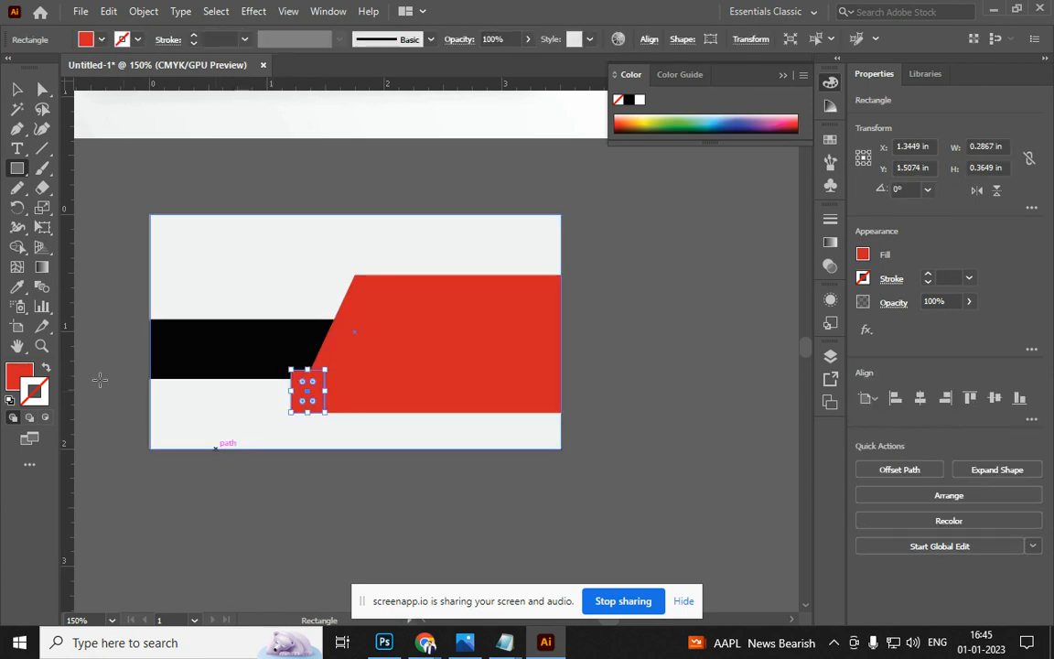
Fill the small rectangle with a darker red and place it just above the background
{"action": "double_click", "coordinate": [19, 374]}
{"action": "left_click_drag", "start_coordinate": [624, 259], "coordinate": [628, 309]}
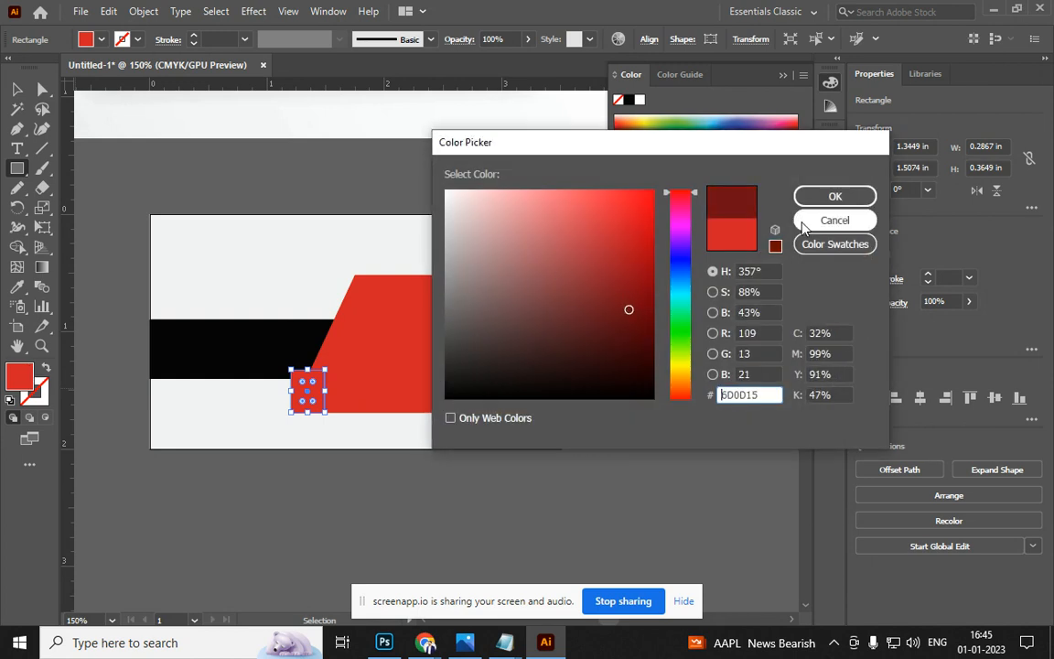
{"action": "left_click", "coordinate": [829, 197]}
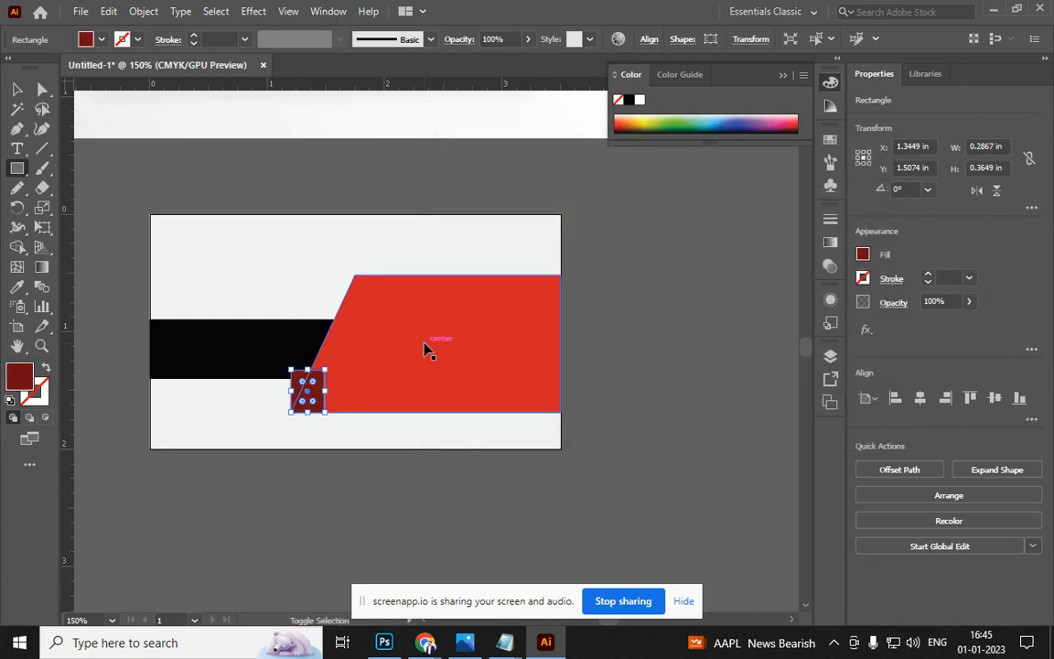
{"action": "key", "text": "ctrl+shift+bracketleft"}
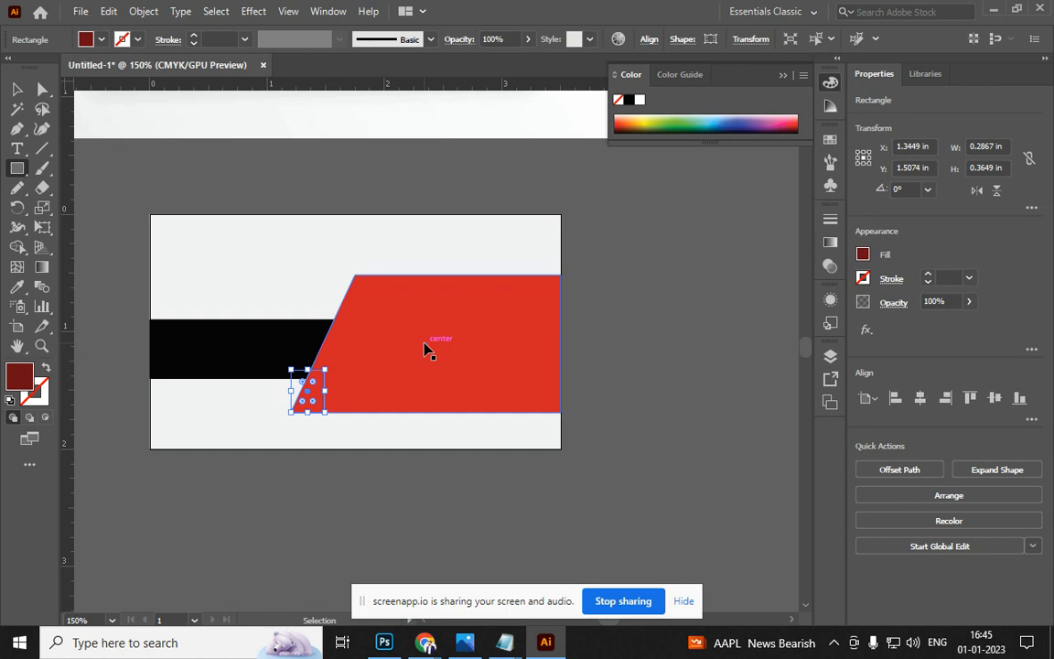
{"action": "key", "text": "ctrl+bracketright"}
{"action": "scroll", "coordinate": [293, 370], "scroll_direction": "up", "scroll_amount": 4}
Drag the small rectangle's top-left anchor to the band's slanted edge to form a fold
{"action": "key", "text": "a"}
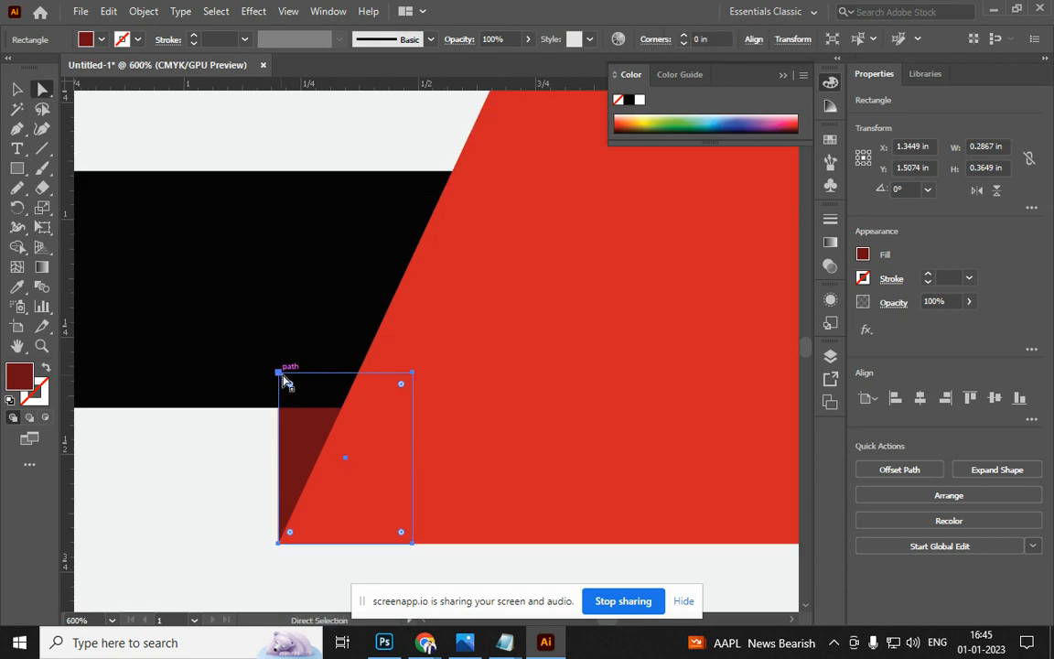
{"action": "left_click_drag", "start_coordinate": [280, 374], "coordinate": [176, 342]}
{"action": "left_click", "coordinate": [202, 527]}
{"action": "key", "text": "ctrl+1"}
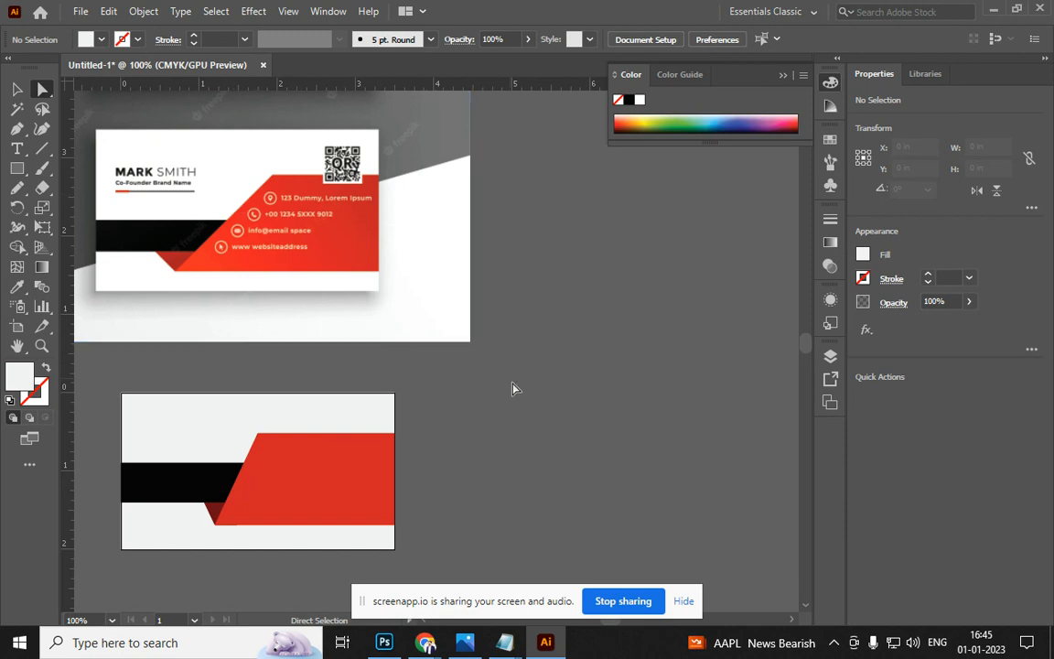
{"action": "scroll", "coordinate": [475, 412], "scroll_direction": "up", "scroll_amount": 1}
{"action": "scroll", "coordinate": [659, 264], "scroll_direction": "down", "scroll_amount": 2}
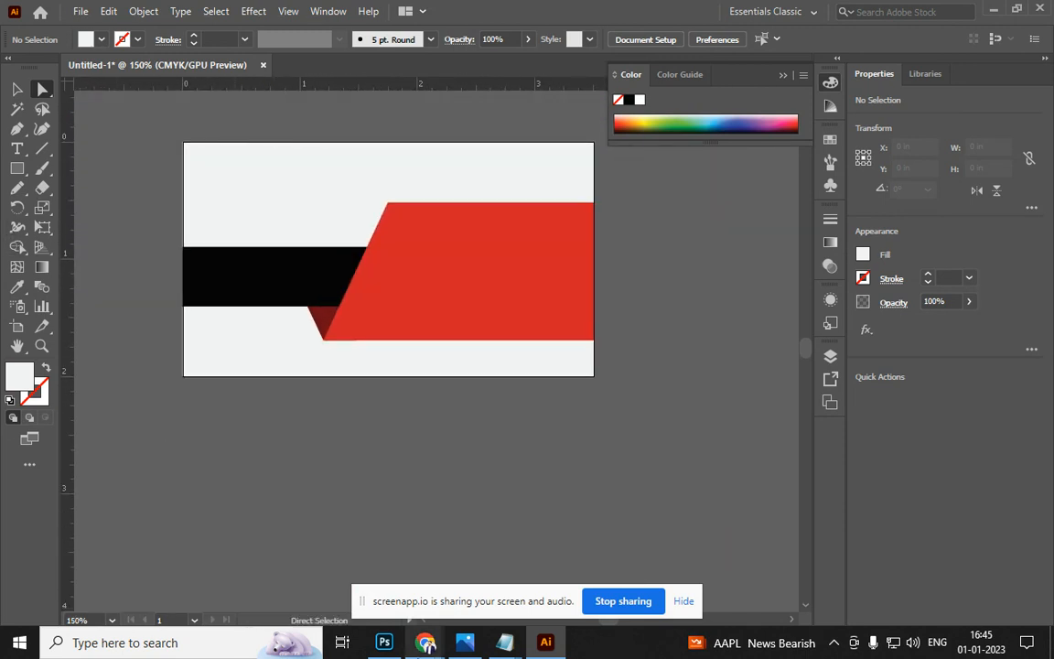
Type the cardholder's full name and set it in Roboto Bold
{"action": "key", "text": "t"}
{"action": "left_click", "coordinate": [291, 458]}
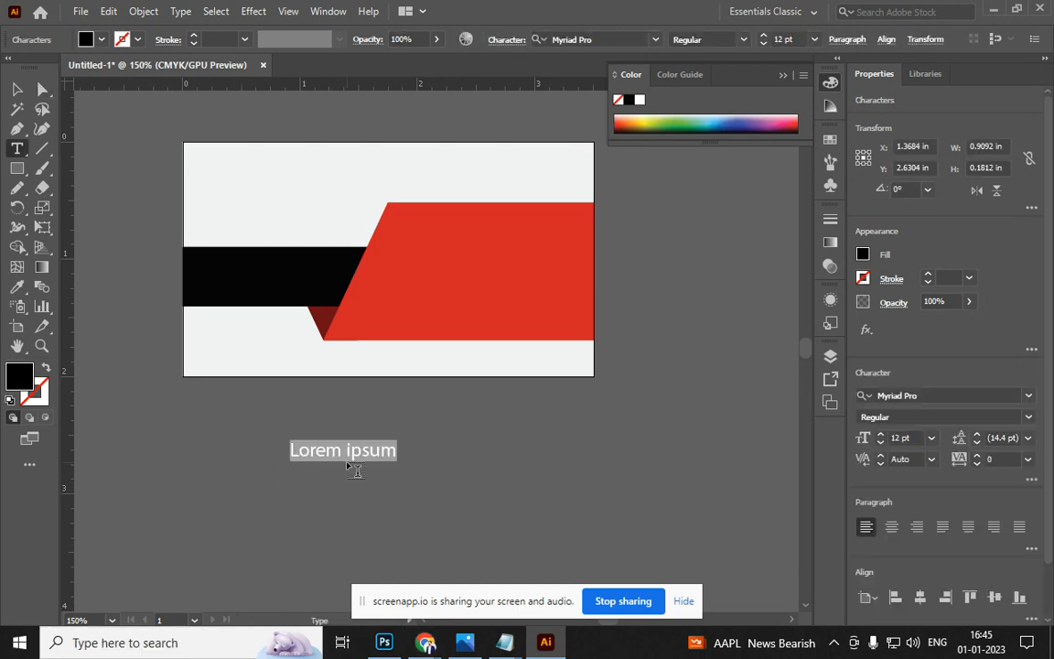
{"action": "key", "text": "BackSpace"}
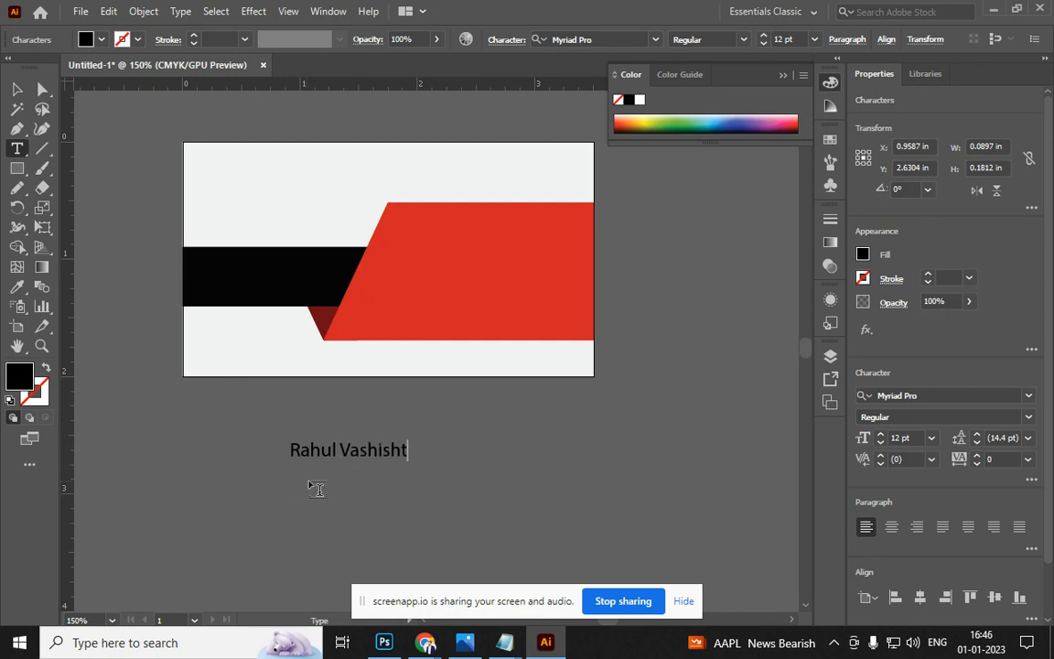
{"action": "key", "text": "ctrl+a"}
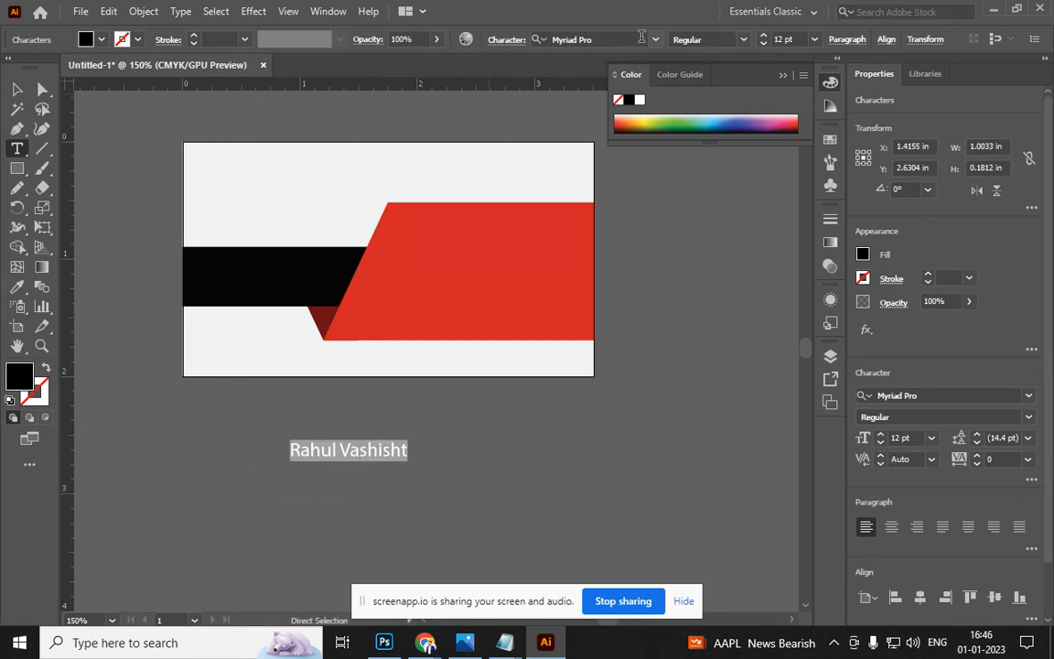
{"action": "left_click", "coordinate": [636, 38]}
{"action": "type", "text": "robo"}
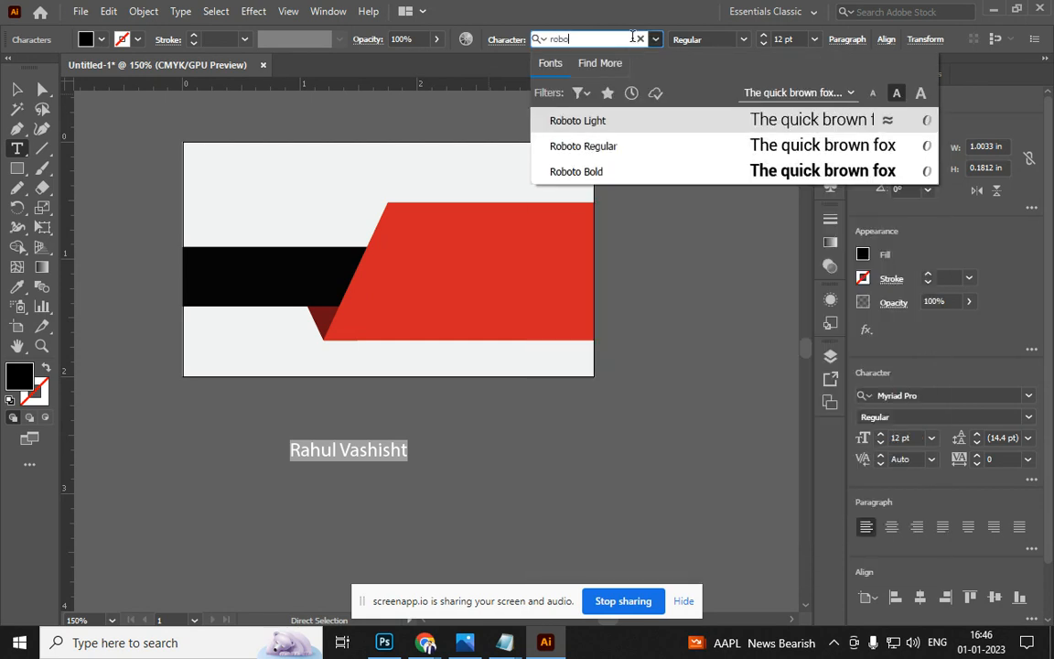
{"action": "key", "text": "Down"}
{"action": "key", "text": "Down"}
{"action": "key", "text": "Return"}
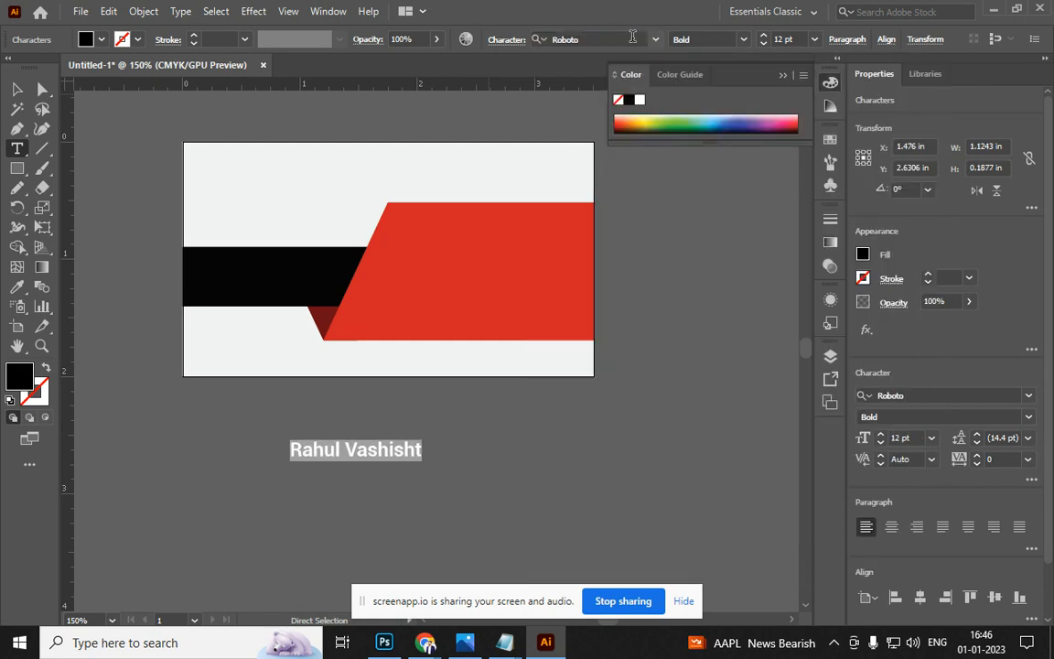
Make the surname Roboto Light and move the name to the card's top left
{"action": "left_click_drag", "start_coordinate": [353, 450], "coordinate": [422, 450]}
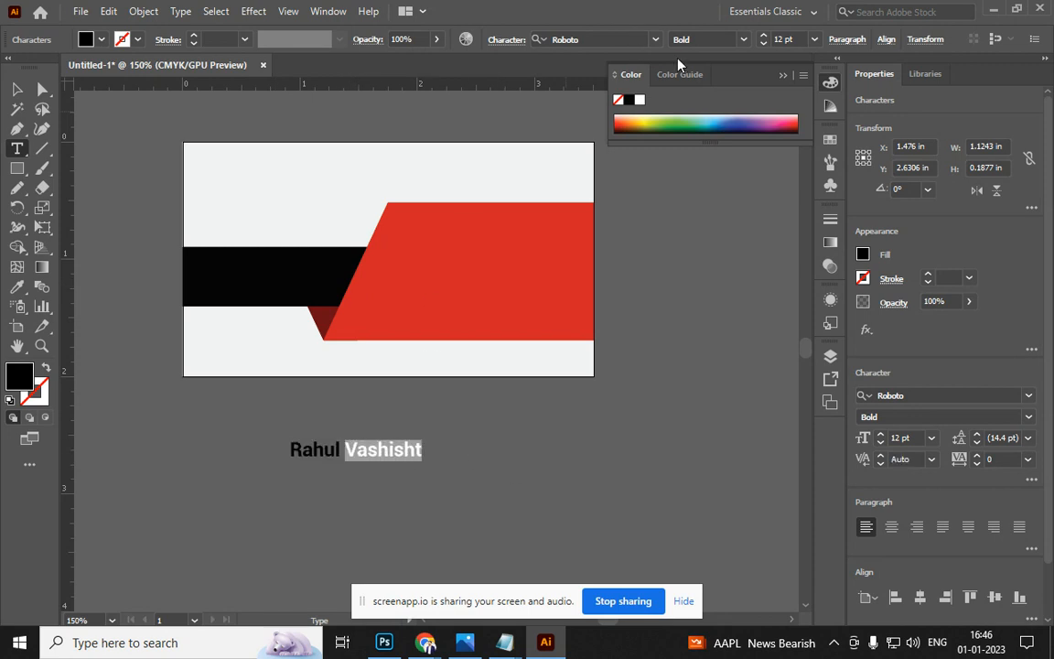
{"action": "left_click", "coordinate": [743, 40]}
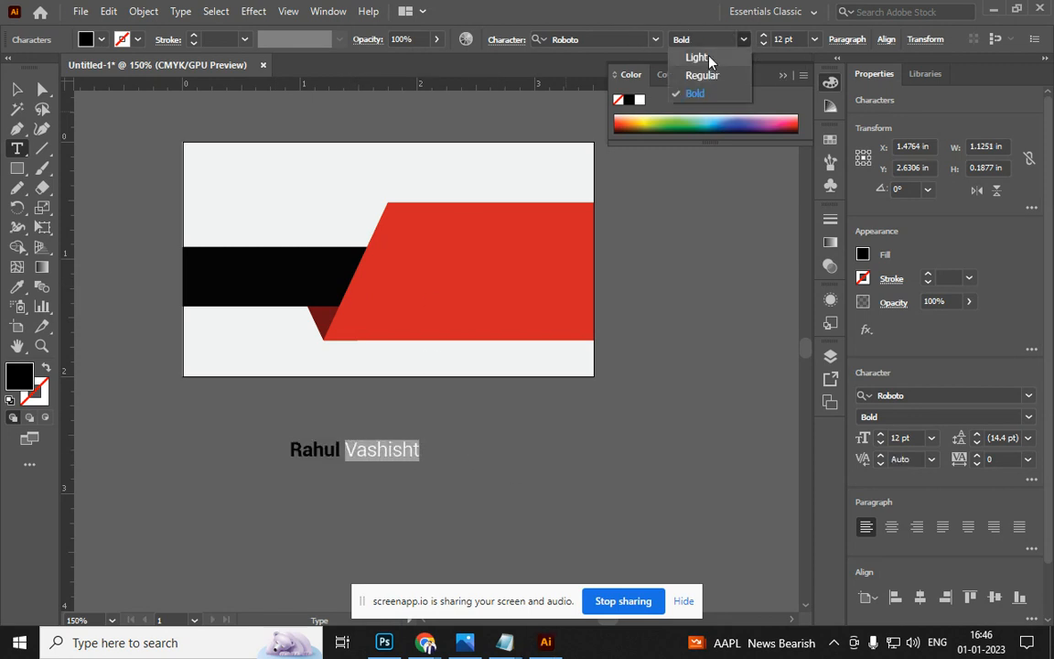
{"action": "left_click", "coordinate": [710, 58]}
{"action": "left_click", "coordinate": [17, 89]}
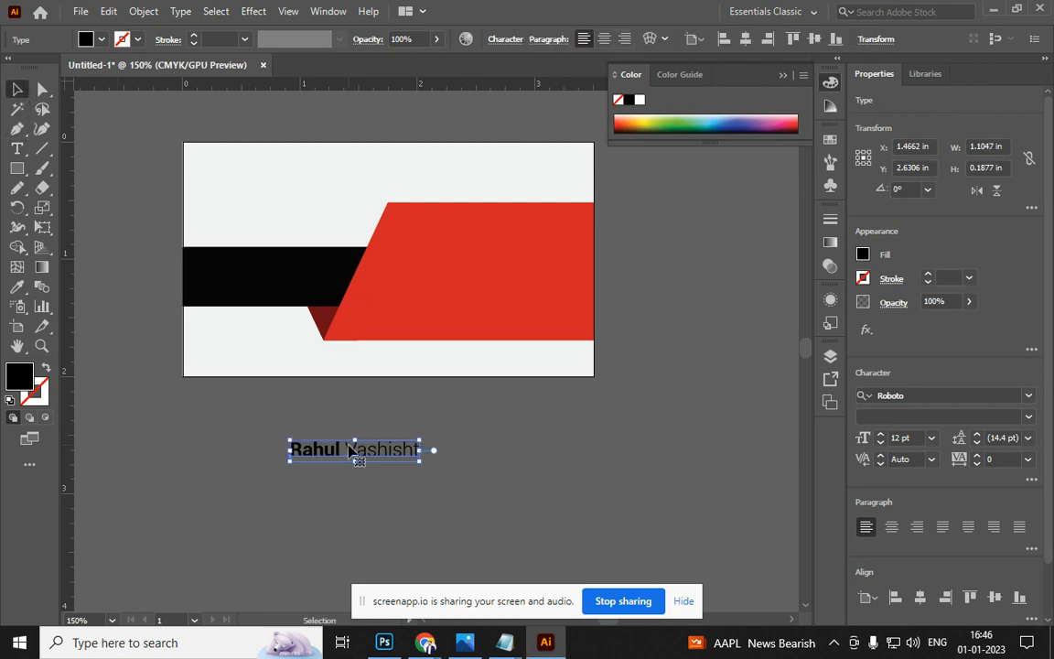
{"action": "left_click_drag", "start_coordinate": [349, 451], "coordinate": [263, 184]}
{"action": "scroll", "coordinate": [283, 477], "scroll_direction": "up", "scroll_amount": 2}
Nudge the name up and drag four ruler guides just inside the card's edges
{"action": "scroll", "coordinate": [359, 502], "scroll_direction": "left", "scroll_amount": 2}
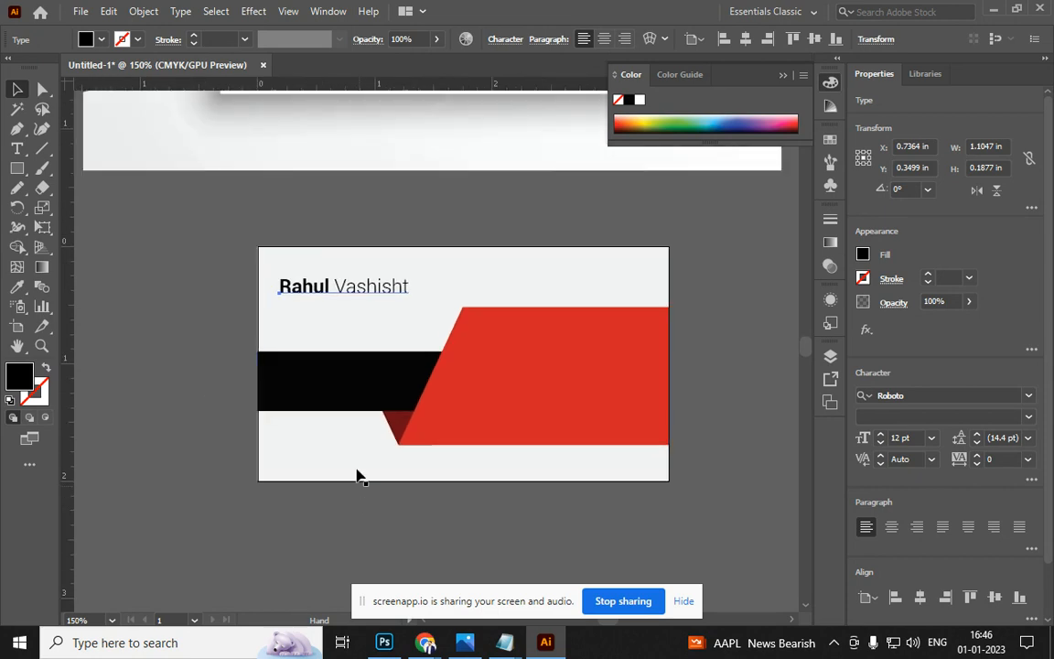
{"action": "mouse_move", "coordinate": [344, 293]}
{"action": "left_mouse_down"}
{"action": "mouse_move", "coordinate": [342, 271]}
{"action": "mouse_move", "coordinate": [343, 286]}
{"action": "left_mouse_up"}
{"action": "left_click_drag", "start_coordinate": [67, 331], "coordinate": [295, 322]}
{"action": "left_click", "coordinate": [269, 329]}
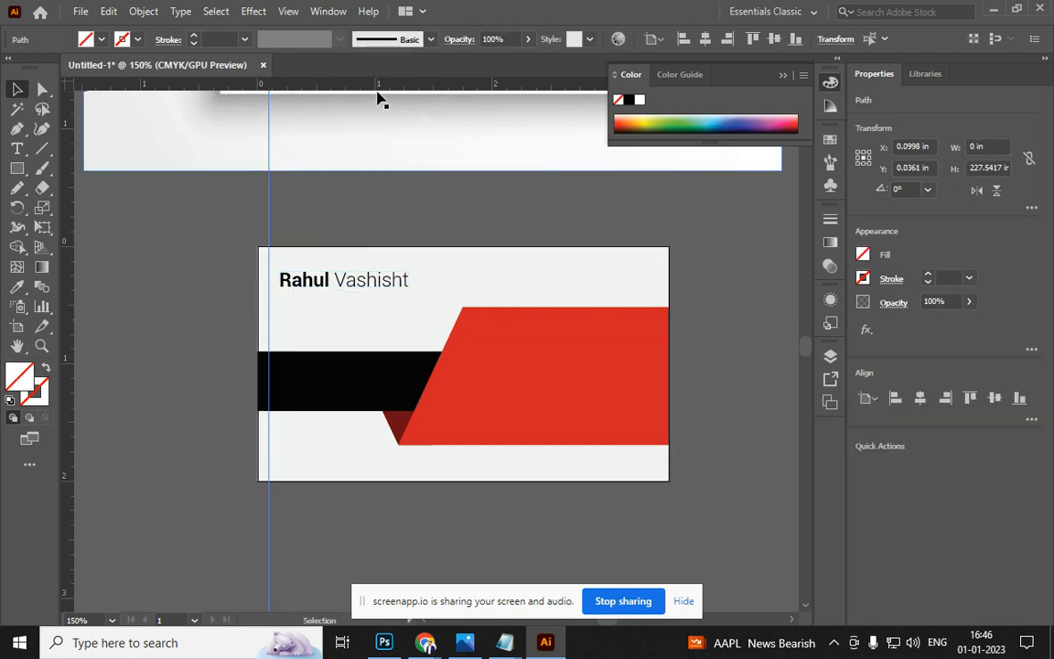
{"action": "left_click_drag", "start_coordinate": [382, 271], "coordinate": [381, 258]}
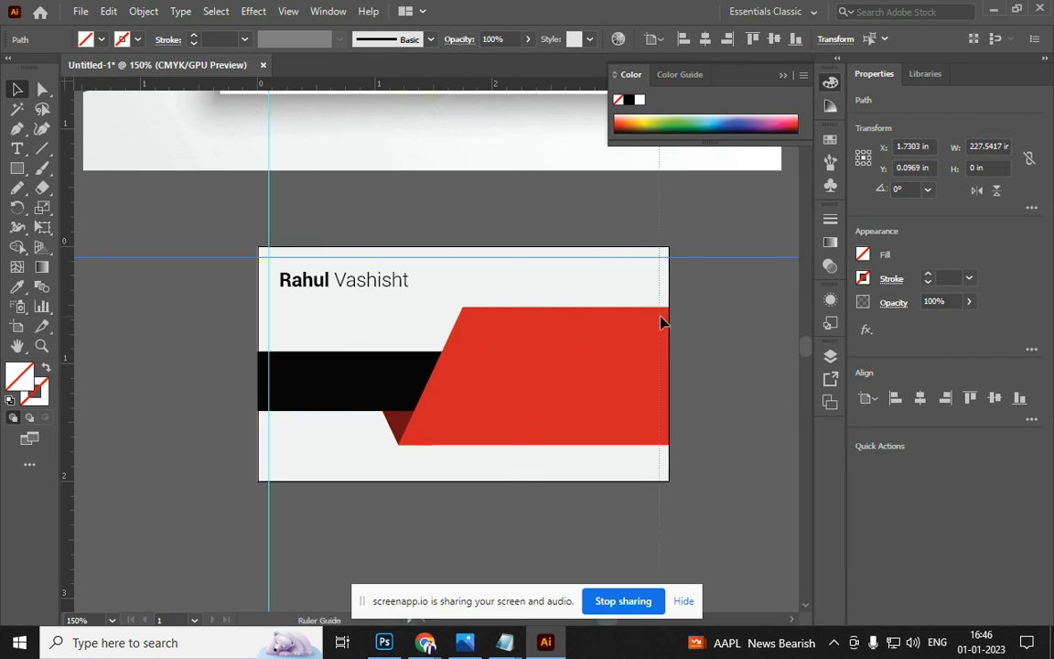
{"action": "left_click_drag", "start_coordinate": [661, 323], "coordinate": [659, 323]}
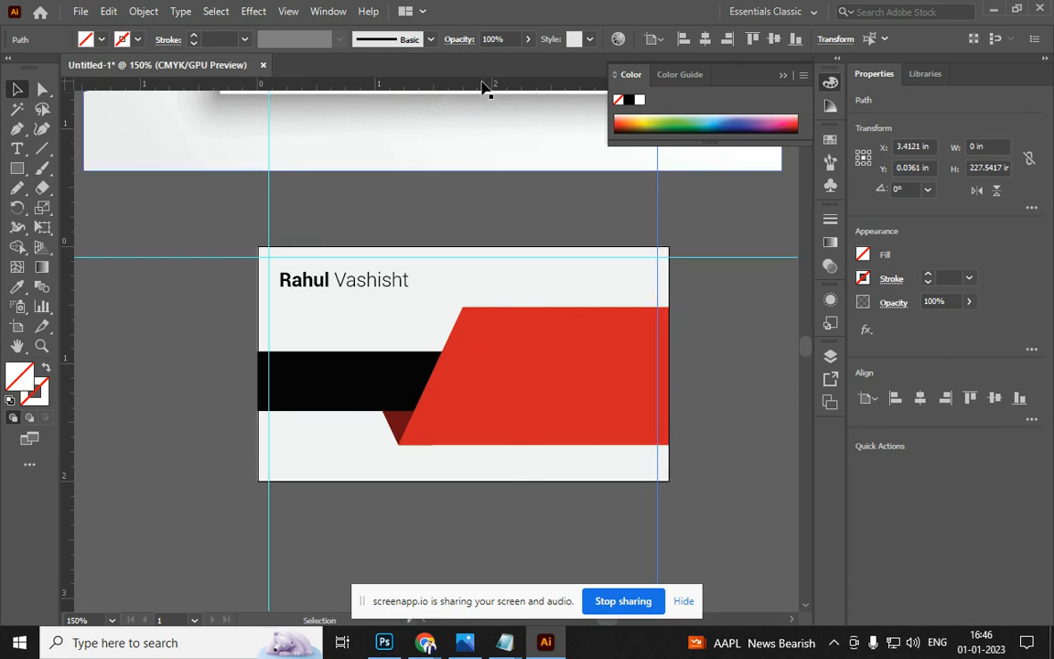
{"action": "left_click_drag", "start_coordinate": [488, 427], "coordinate": [486, 470]}
{"action": "left_click", "coordinate": [713, 499]}
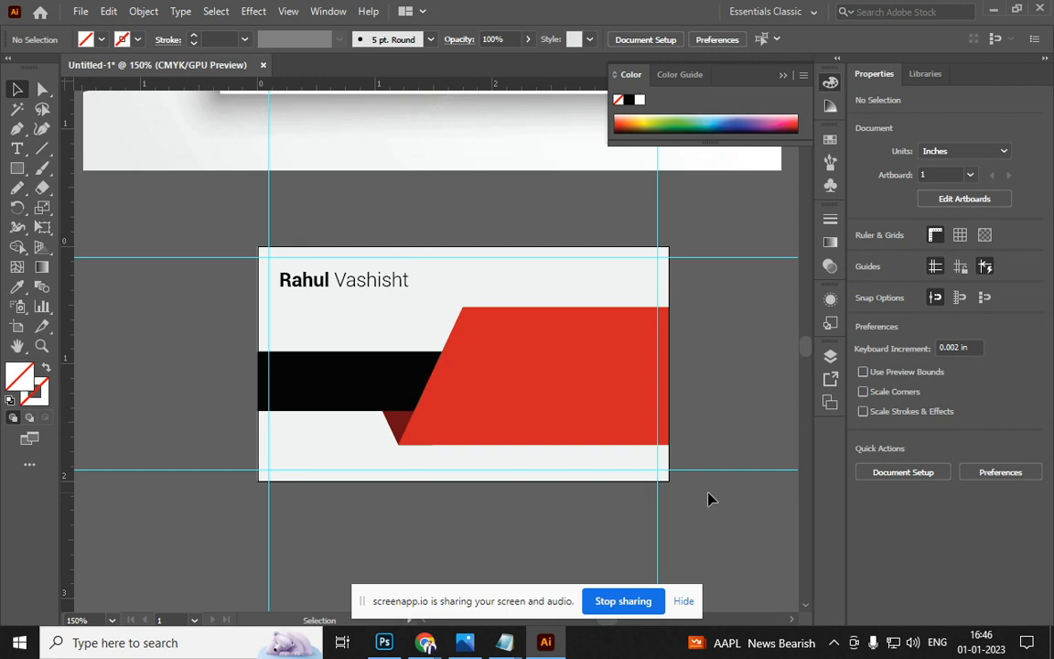
{"action": "left_click", "coordinate": [578, 435]}
{"action": "left_click", "coordinate": [312, 321]}
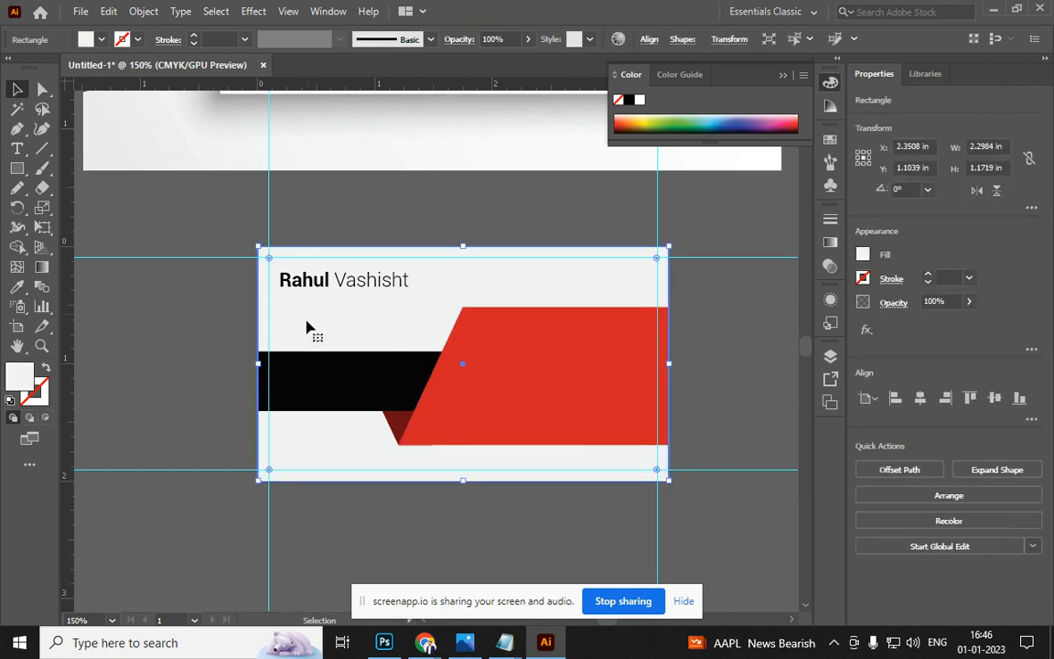
Offset the card background path by −3 mm, giving a 3.2638 × 1.7638 in inset rectangle
{"action": "left_click", "coordinate": [142, 11]}
{"action": "mouse_move", "coordinate": [292, 388]}
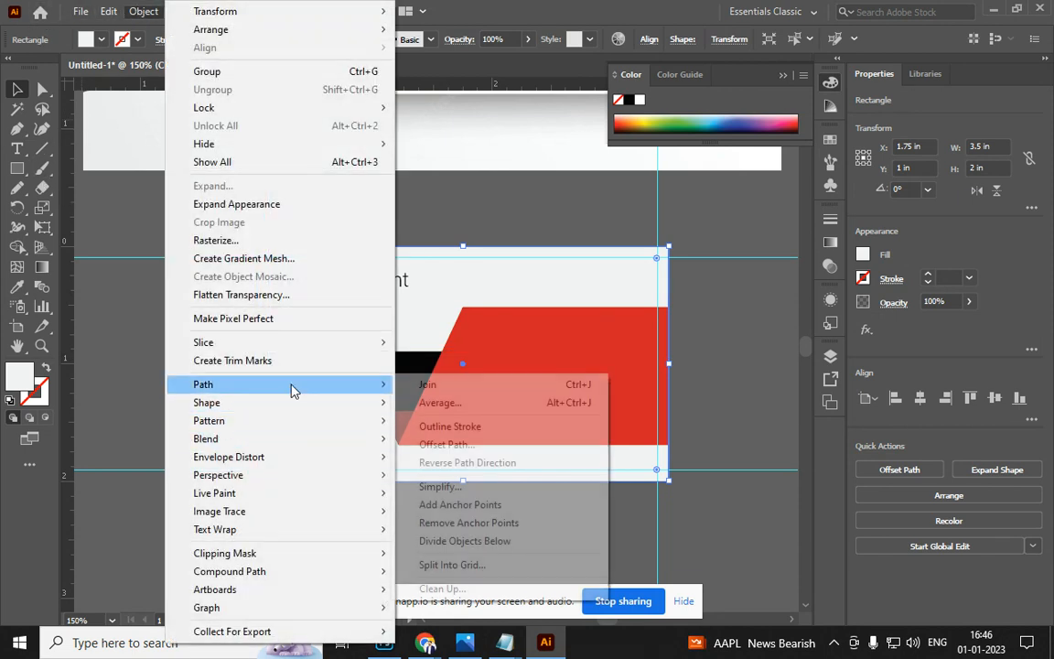
{"action": "left_click", "coordinate": [459, 444]}
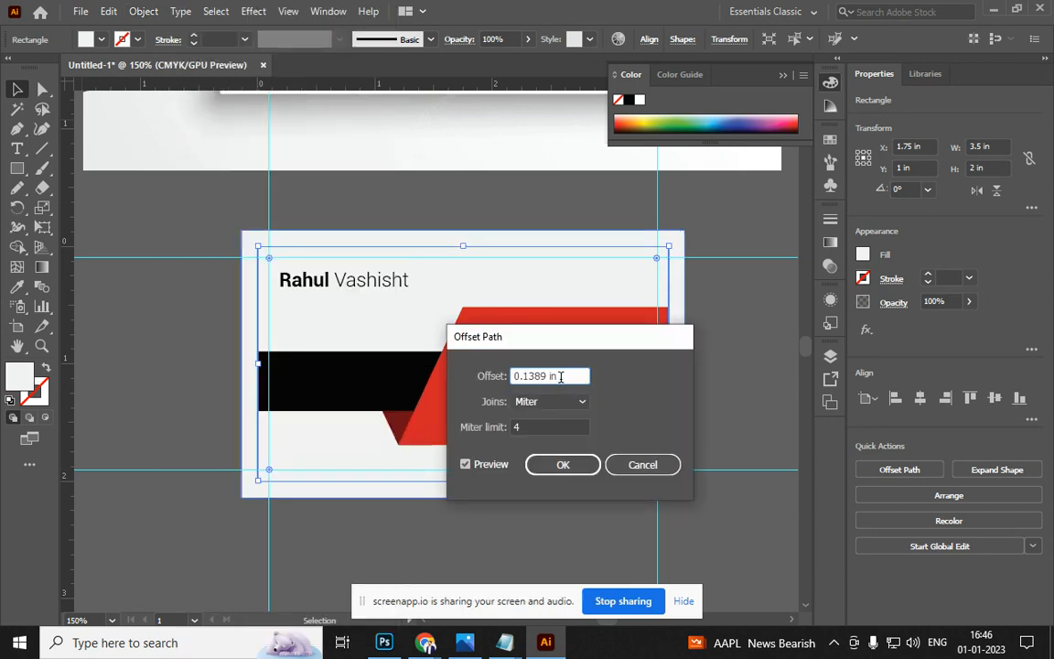
{"action": "type", "text": "-3mm"}
{"action": "left_click", "coordinate": [569, 466]}
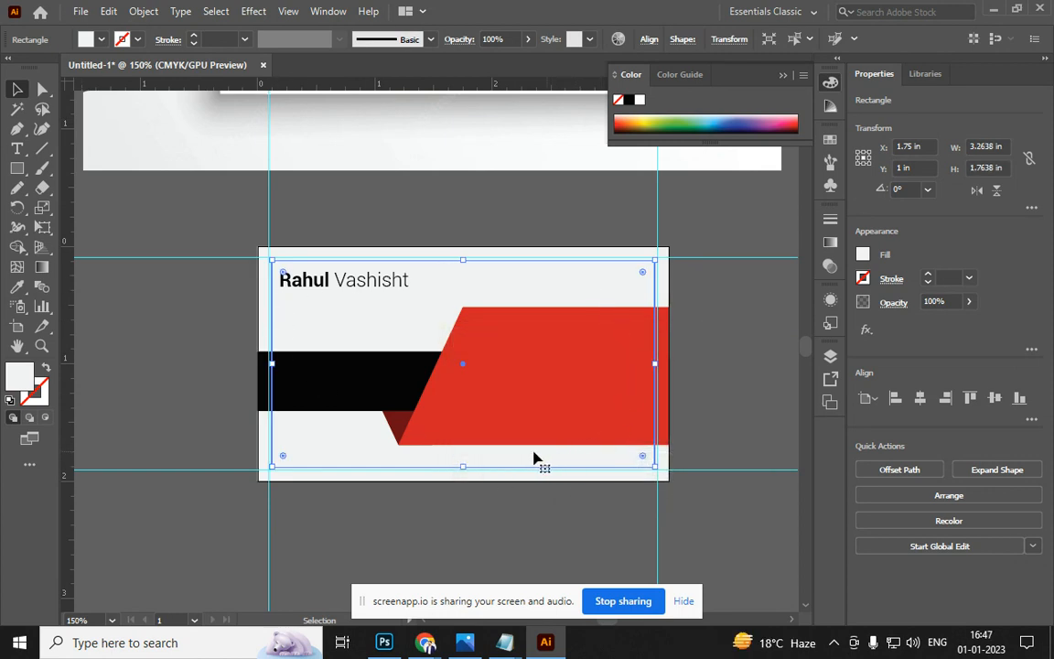
{"action": "left_click", "coordinate": [159, 219]}
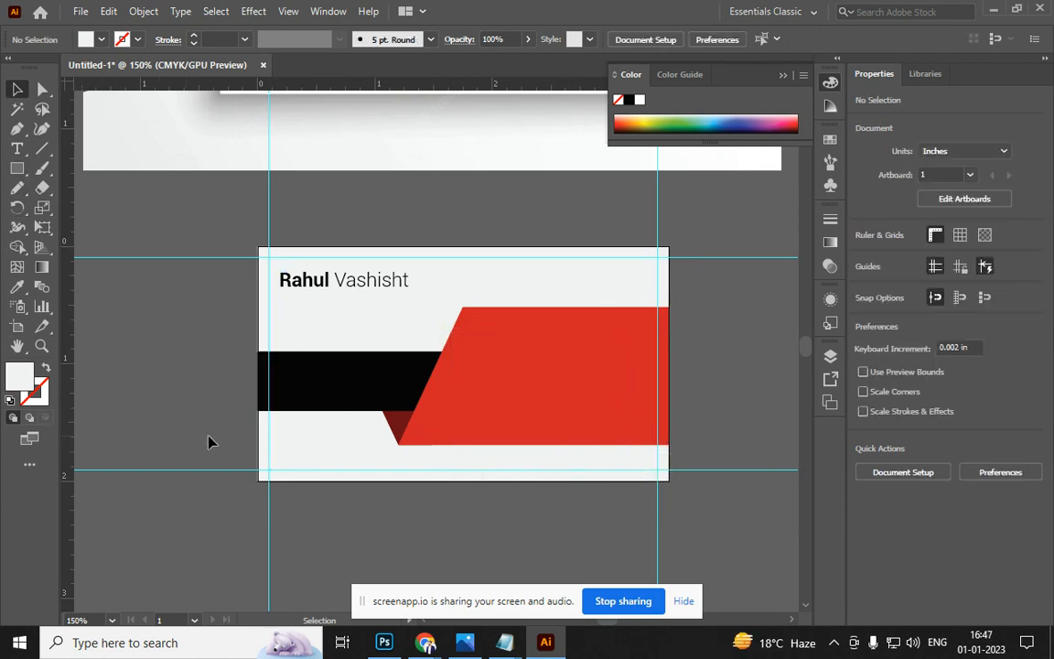
{"action": "left_click", "coordinate": [335, 467]}
Delete the inset rectangle
{"action": "key", "text": "Delete"}
{"action": "scroll", "coordinate": [348, 384], "scroll_direction": "up", "scroll_amount": 1}
{"action": "scroll", "coordinate": [307, 446], "scroll_direction": "down", "scroll_amount": 2}
{"action": "scroll", "coordinate": [302, 146], "scroll_direction": "up", "scroll_amount": 1}
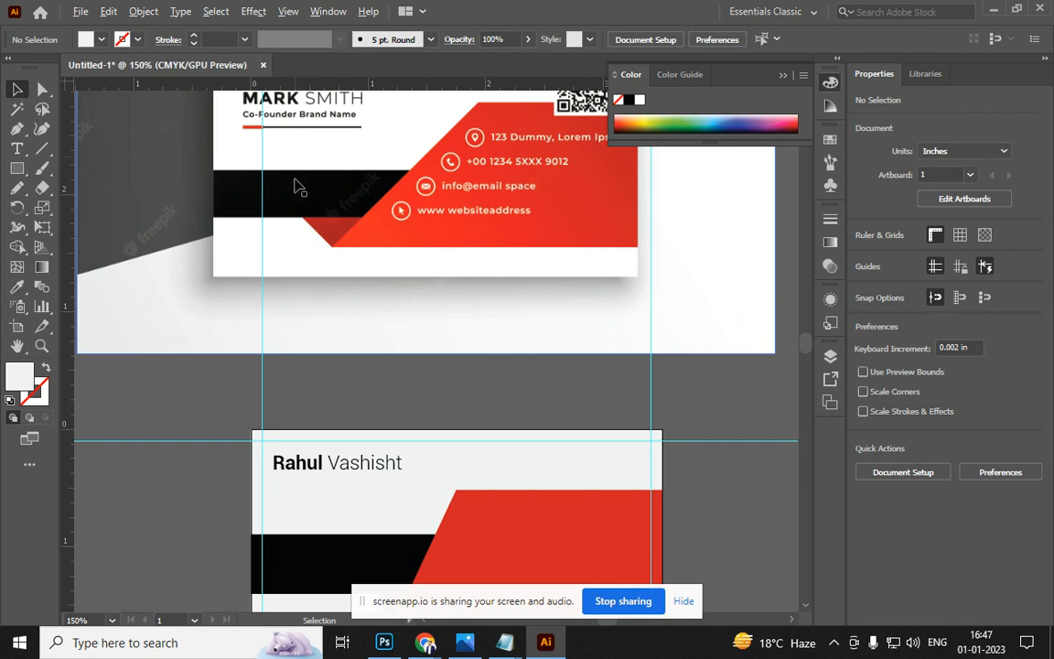
{"action": "scroll", "coordinate": [326, 352], "scroll_direction": "up", "scroll_amount": 1}
{"action": "scroll", "coordinate": [320, 274], "scroll_direction": "down", "scroll_amount": 2}
{"action": "scroll", "coordinate": [319, 240], "scroll_direction": "up", "scroll_amount": 2}
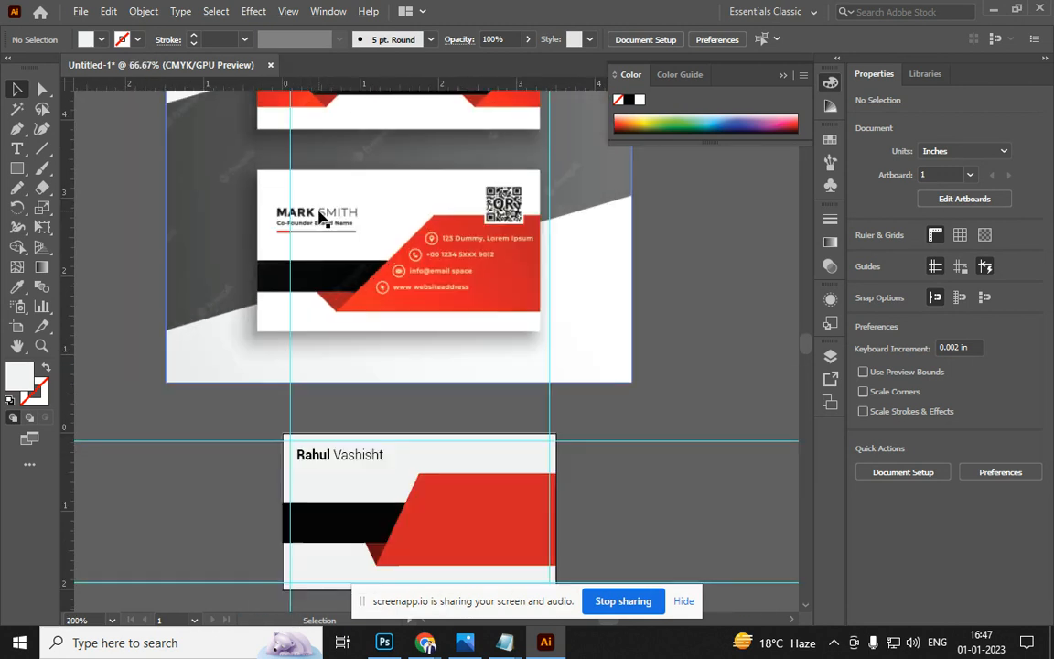
{"action": "scroll", "coordinate": [334, 302], "scroll_direction": "down", "scroll_amount": 3}
{"action": "scroll", "coordinate": [336, 316], "scroll_direction": "up", "scroll_amount": 2}
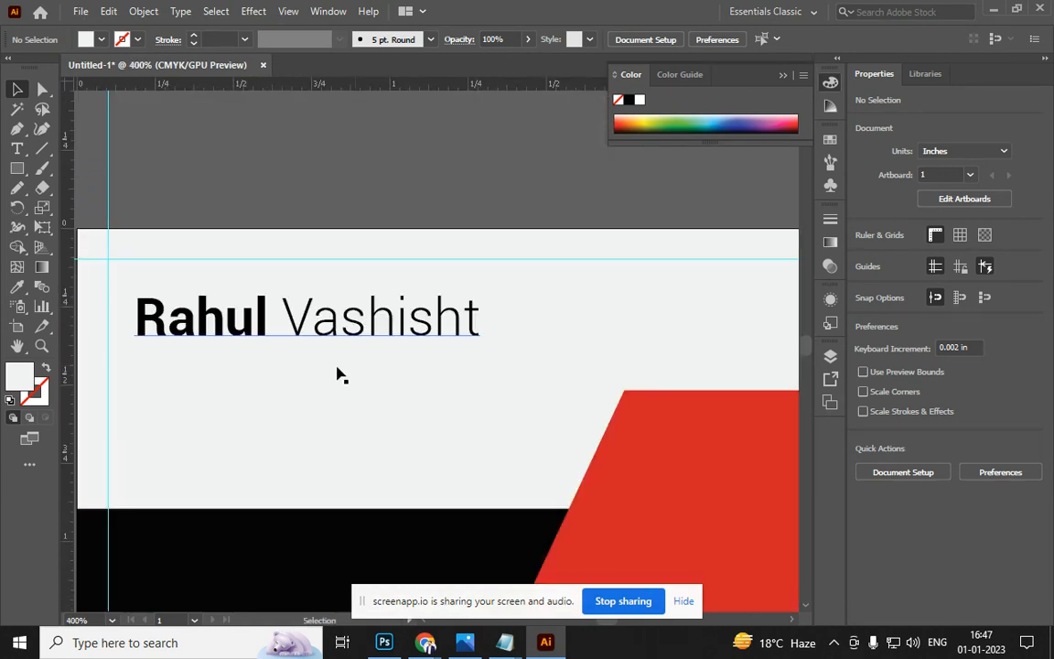
Type the tagline 'WEB DEVELOPER' below the name
{"action": "left_click", "coordinate": [18, 151]}
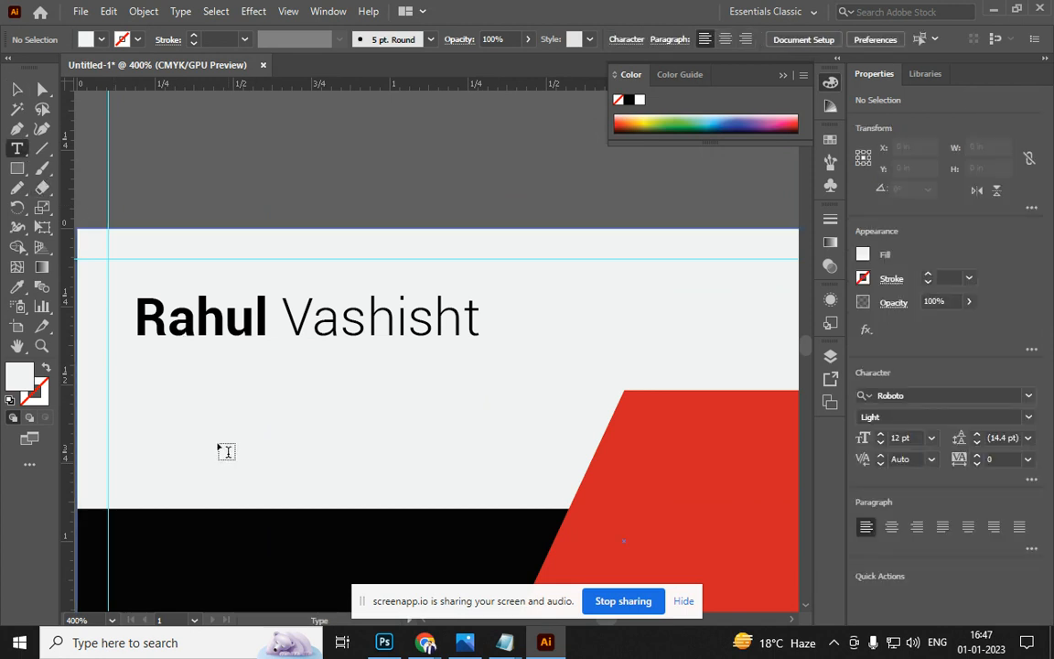
{"action": "left_click", "coordinate": [192, 404]}
{"action": "type", "text": "we"}
{"action": "key", "text": "BackSpace"}
{"action": "key", "text": "BackSpace"}
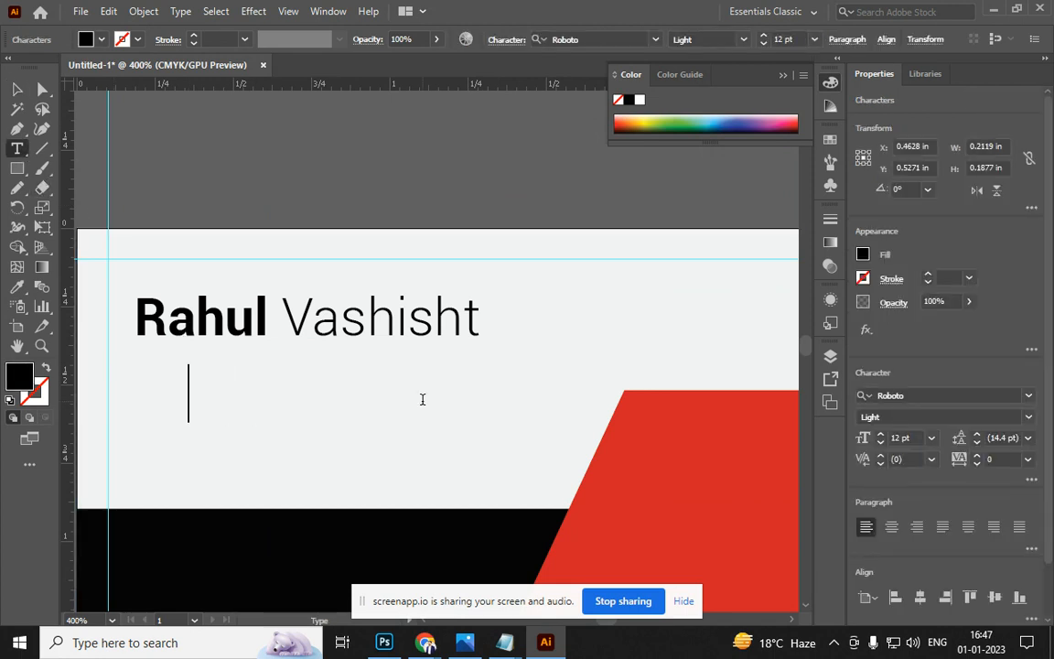
{"action": "type", "text": "WEN"}
{"action": "key", "text": "BackSpace"}
{"action": "key", "text": "BackSpace"}
{"action": "type", "text": "B"}
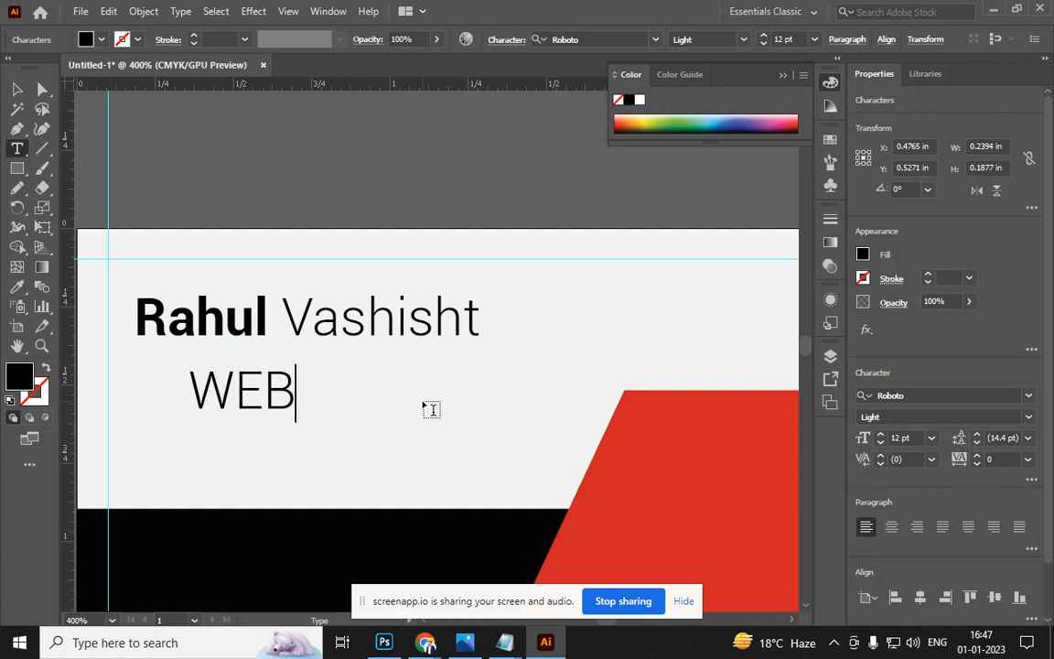
{"action": "type", "text": " DEVELOPER"}
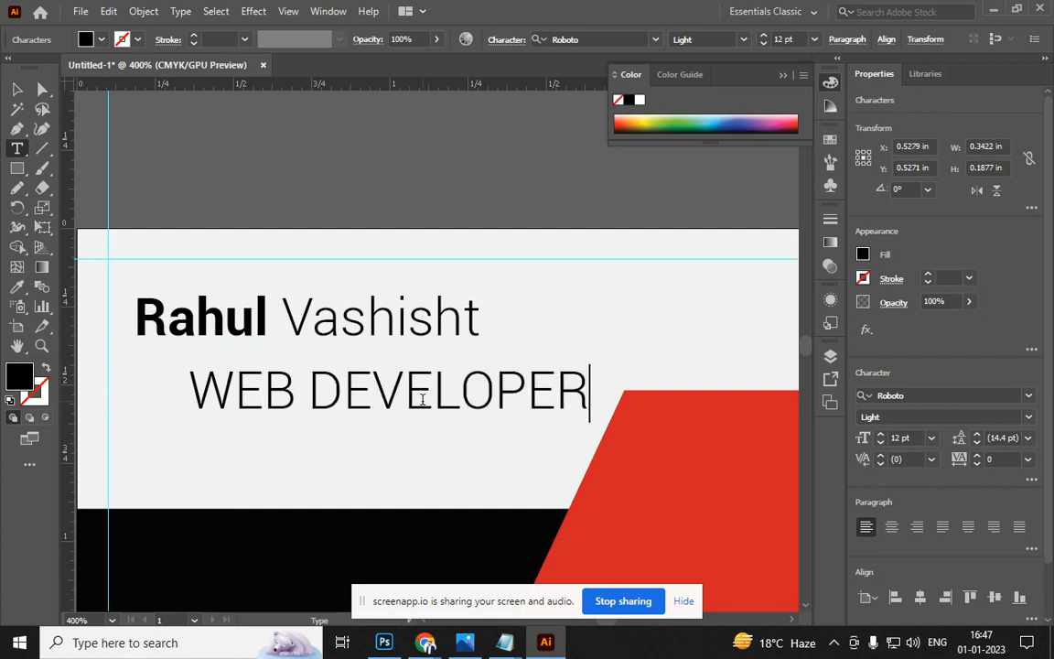
Set the tagline to 8 pt and move it up closer to the name
{"action": "key", "text": "ctrl+a"}
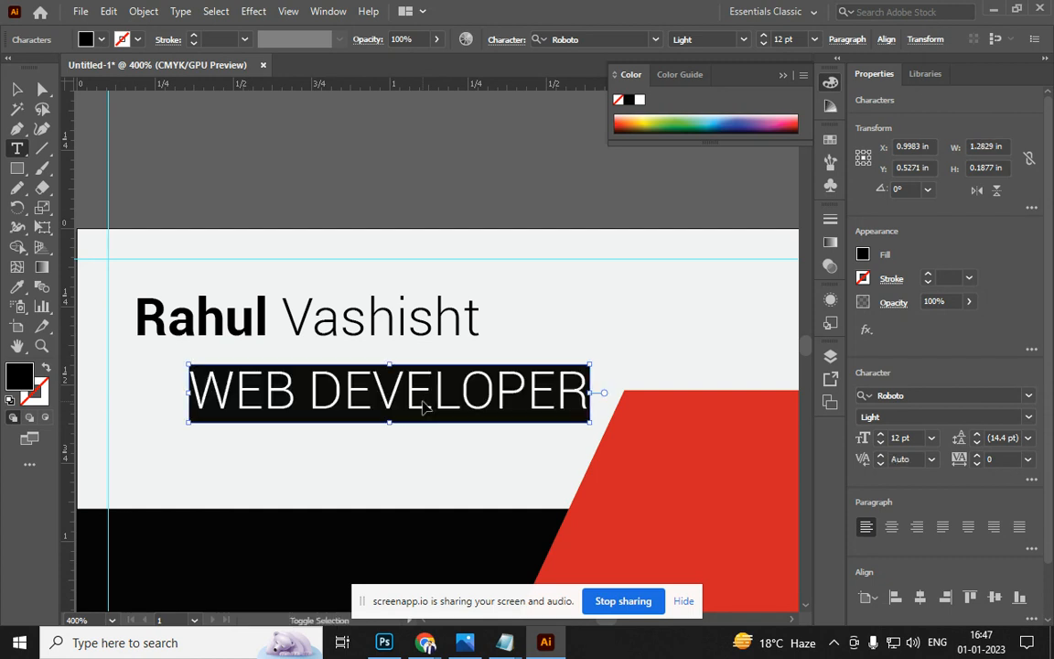
{"action": "left_click", "coordinate": [909, 438]}
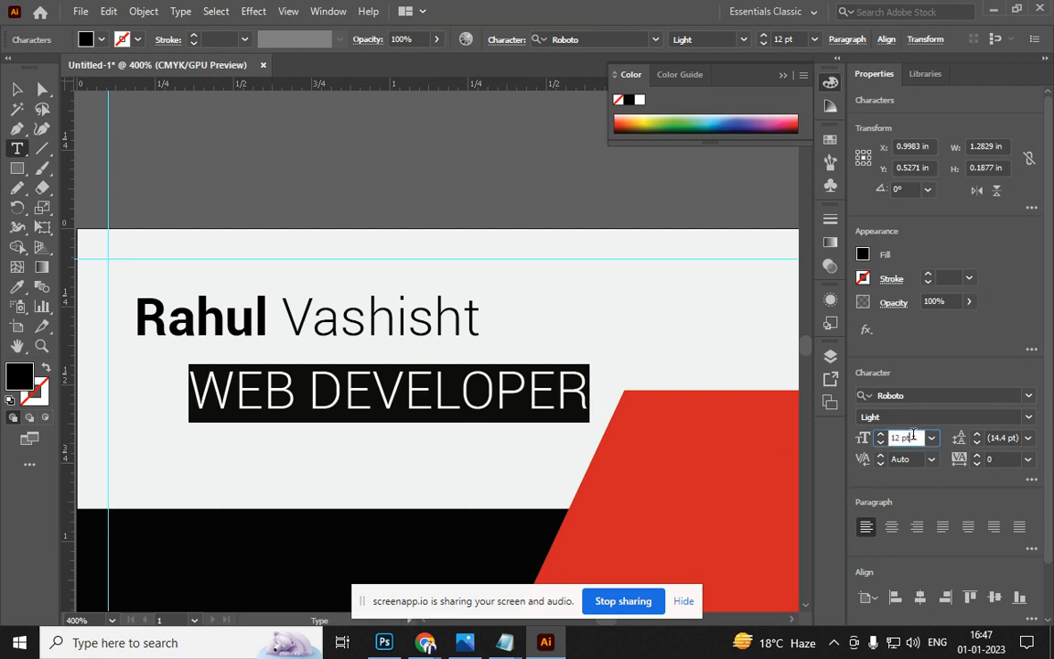
{"action": "scroll", "coordinate": [914, 435], "scroll_direction": "down", "scroll_amount": 12}
{"action": "scroll", "coordinate": [913, 436], "scroll_direction": "up", "scroll_amount": 3}
{"action": "scroll", "coordinate": [913, 436], "scroll_direction": "up", "scroll_amount": 3}
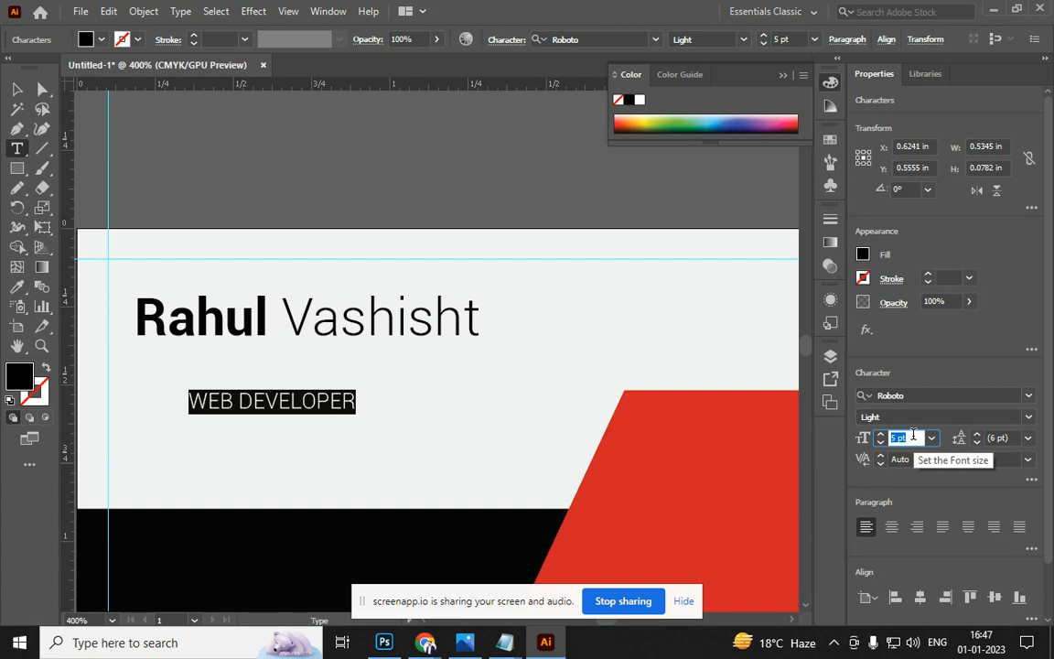
{"action": "scroll", "coordinate": [913, 436], "scroll_direction": "up", "scroll_amount": 1}
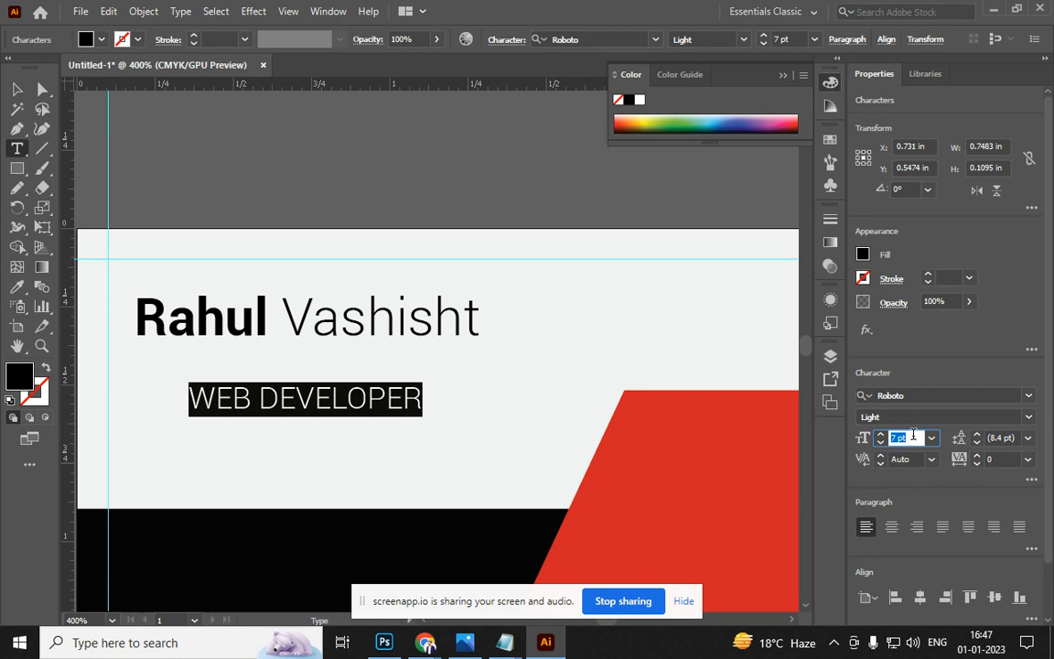
{"action": "scroll", "coordinate": [913, 436], "scroll_direction": "up", "scroll_amount": 1}
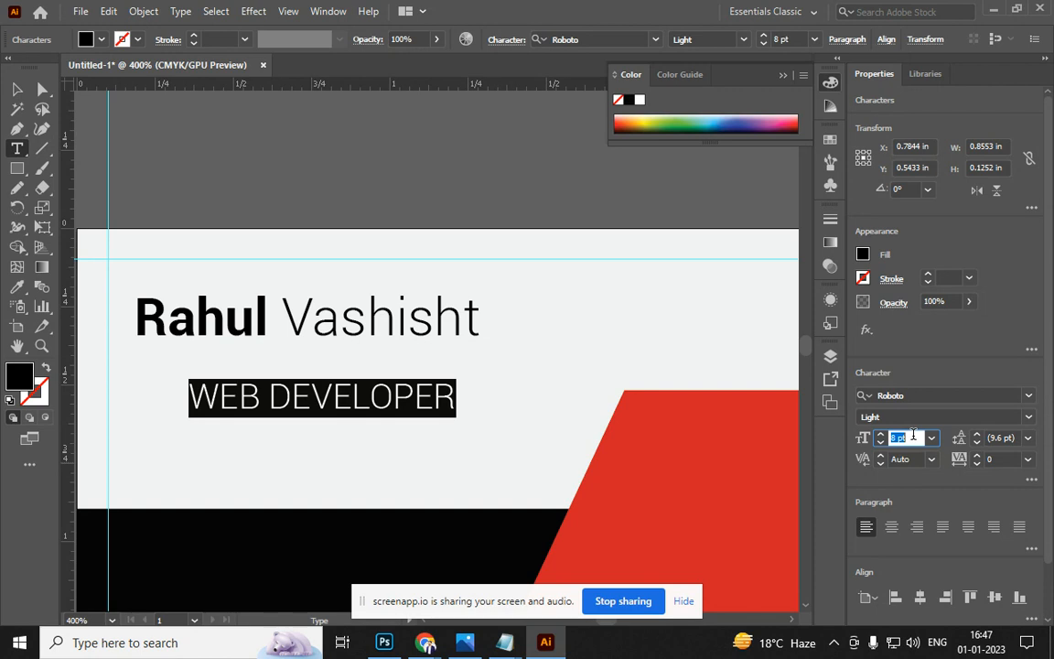
{"action": "left_click", "coordinate": [20, 90]}
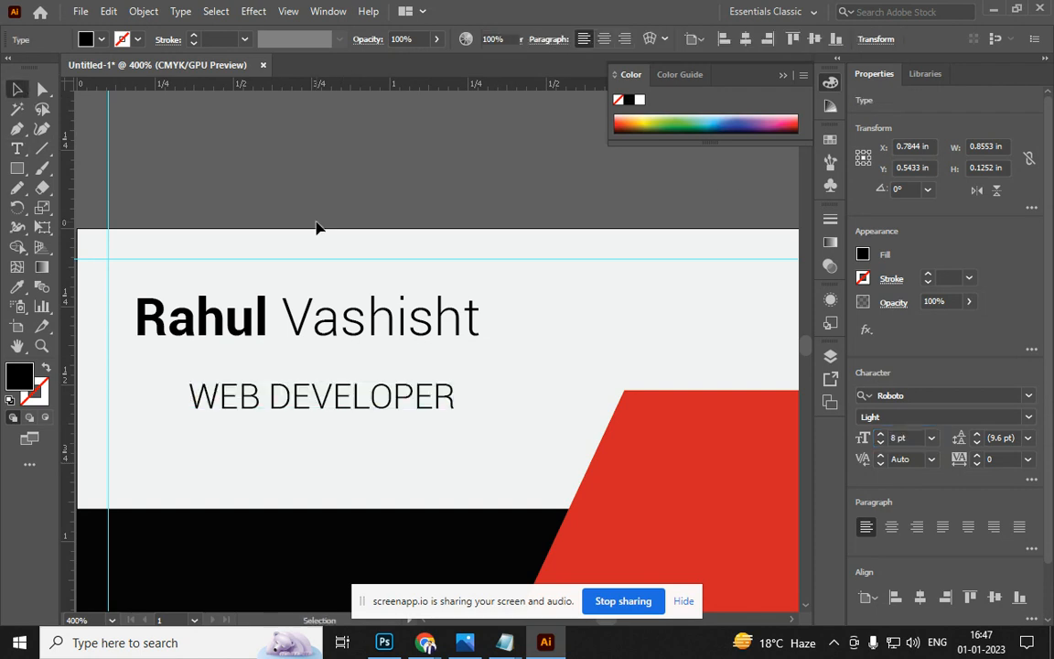
{"action": "left_click", "coordinate": [318, 226]}
{"action": "left_click_drag", "start_coordinate": [320, 391], "coordinate": [315, 357]}
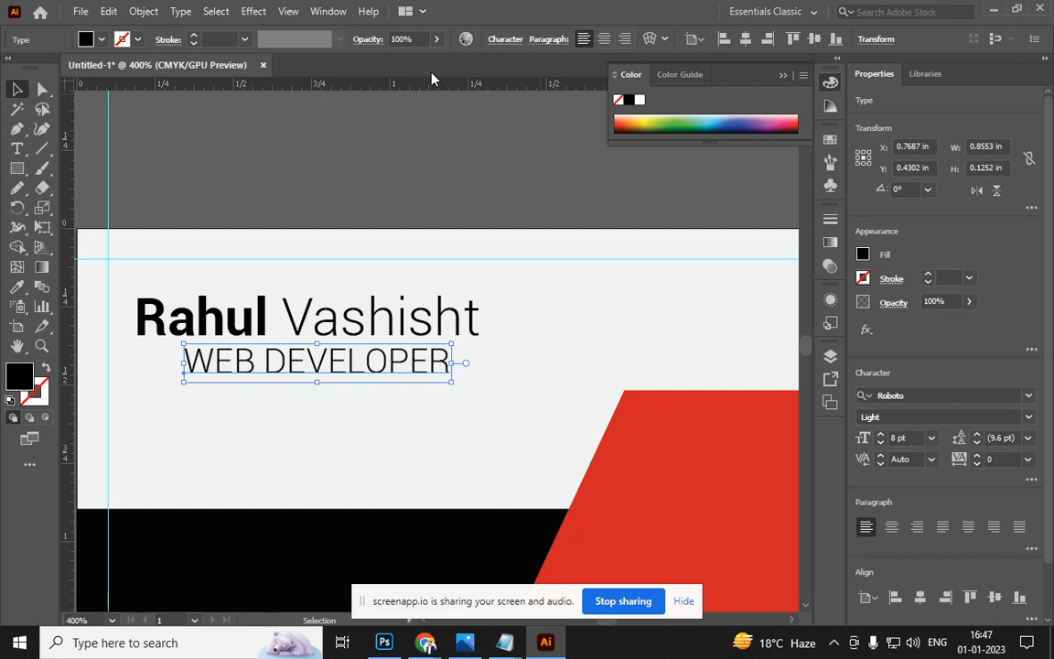
Change the tagline to Calibri, widen its tracking to 200, and align it under the name
{"action": "left_click", "coordinate": [505, 39]}
{"action": "type", "text": "CALI"}
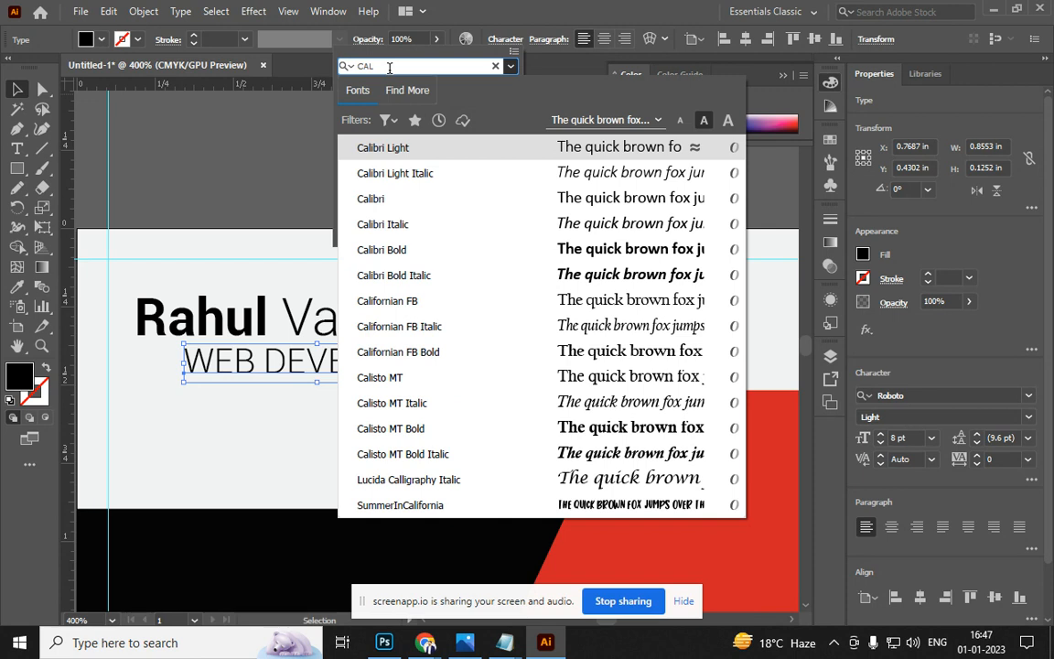
{"action": "left_click", "coordinate": [393, 200]}
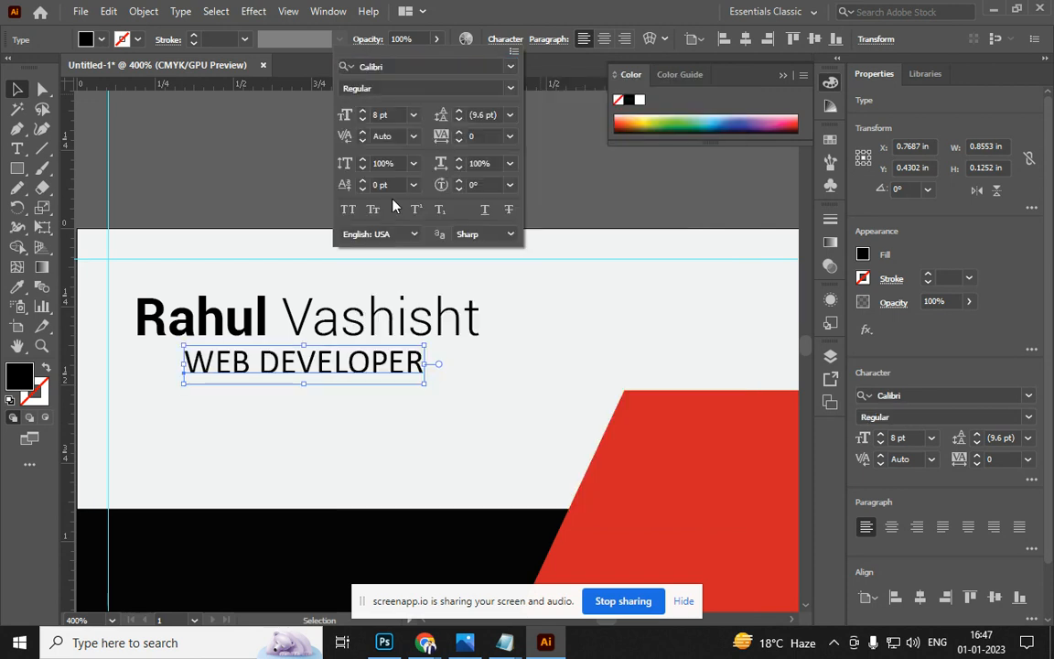
{"action": "left_click", "coordinate": [247, 205]}
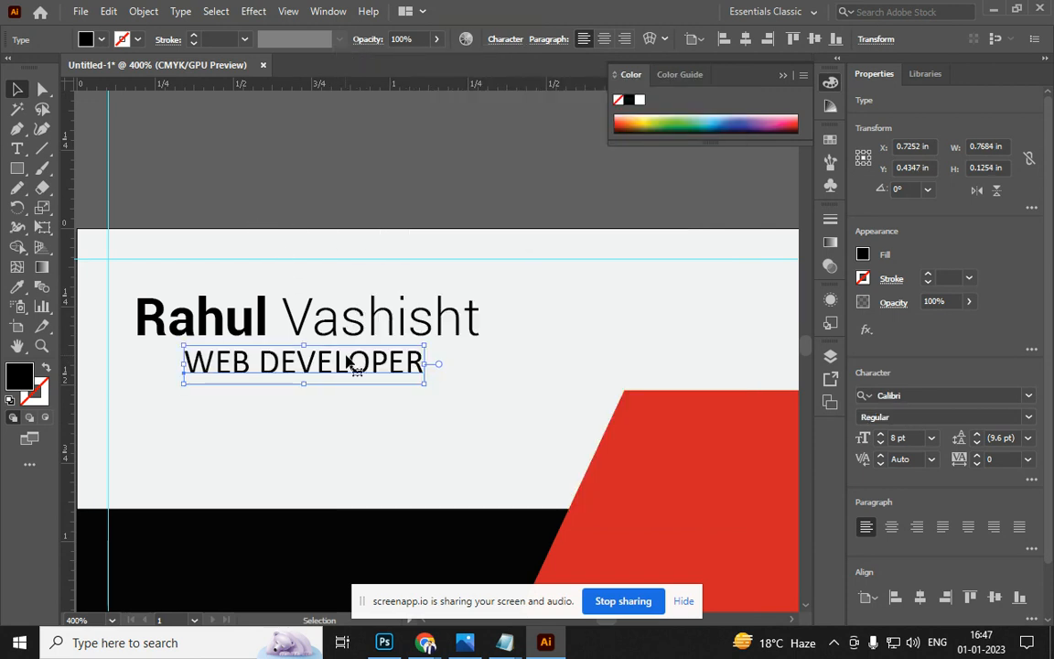
{"action": "key", "text": "alt+Right"}
{"action": "key", "text": "alt+Right"}
{"action": "key", "text": "alt+Right"}
{"action": "key", "text": "alt+Right"}
{"action": "key", "text": "alt+Right"}
{"action": "key", "text": "alt+Right"}
{"action": "key", "text": "alt+Right"}
{"action": "key", "text": "alt+Right"}
{"action": "key", "text": "alt+Right"}
{"action": "key", "text": "alt+Right"}
{"action": "key", "text": "alt+Right"}
{"action": "key", "text": "alt+Right"}
{"action": "key", "text": "alt+Right"}
{"action": "key", "text": "alt+Right"}
{"action": "key", "text": "alt+Left"}
{"action": "key", "text": "alt+Left"}
{"action": "key", "text": "alt+Left"}
{"action": "key", "text": "alt+Left"}
{"action": "key", "text": "alt+Left"}
{"action": "key", "text": "alt+Left"}
{"action": "key", "text": "alt+Left"}
{"action": "key", "text": "alt+Left"}
{"action": "key", "text": "alt+Left"}
{"action": "key", "text": "alt+Right"}
{"action": "key", "text": "alt+Right"}
{"action": "key", "text": "alt+Right"}
{"action": "key", "text": "alt+Right"}
{"action": "key", "text": "alt+Right"}
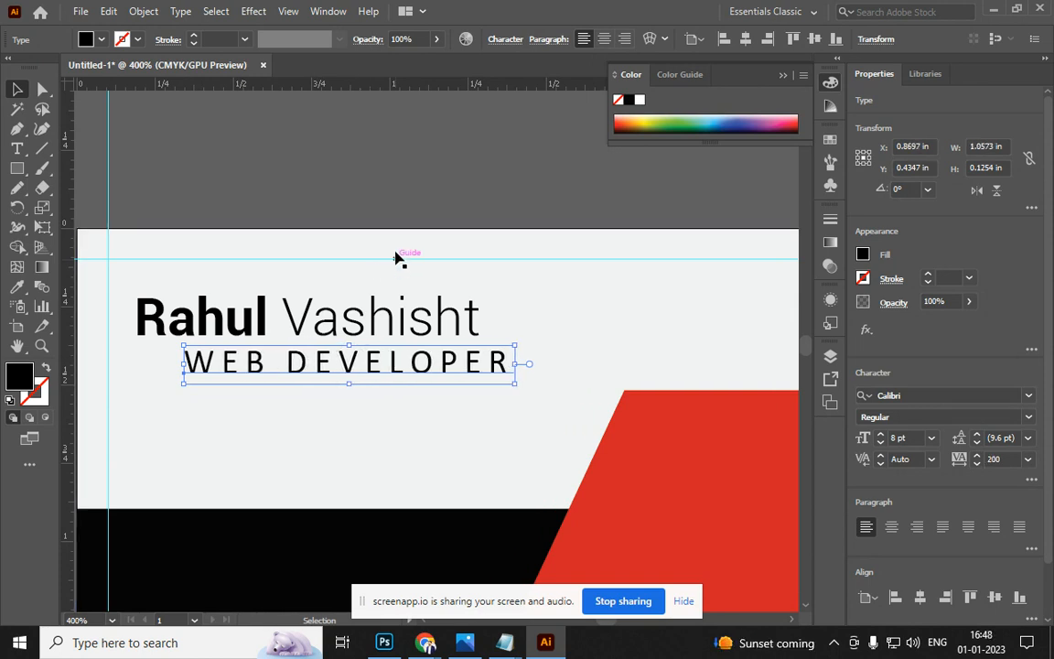
{"action": "left_click", "coordinate": [400, 295]}
{"action": "mouse_move", "coordinate": [371, 363]}
{"action": "left_mouse_down"}
{"action": "mouse_move", "coordinate": [331, 356]}
{"action": "mouse_move", "coordinate": [371, 357]}
{"action": "left_mouse_up"}
Draw a thin black bar across the card beneath the WEB DEVELOPER tagline
{"action": "left_click", "coordinate": [329, 193]}
{"action": "scroll", "coordinate": [347, 183], "scroll_direction": "down", "scroll_amount": 2}
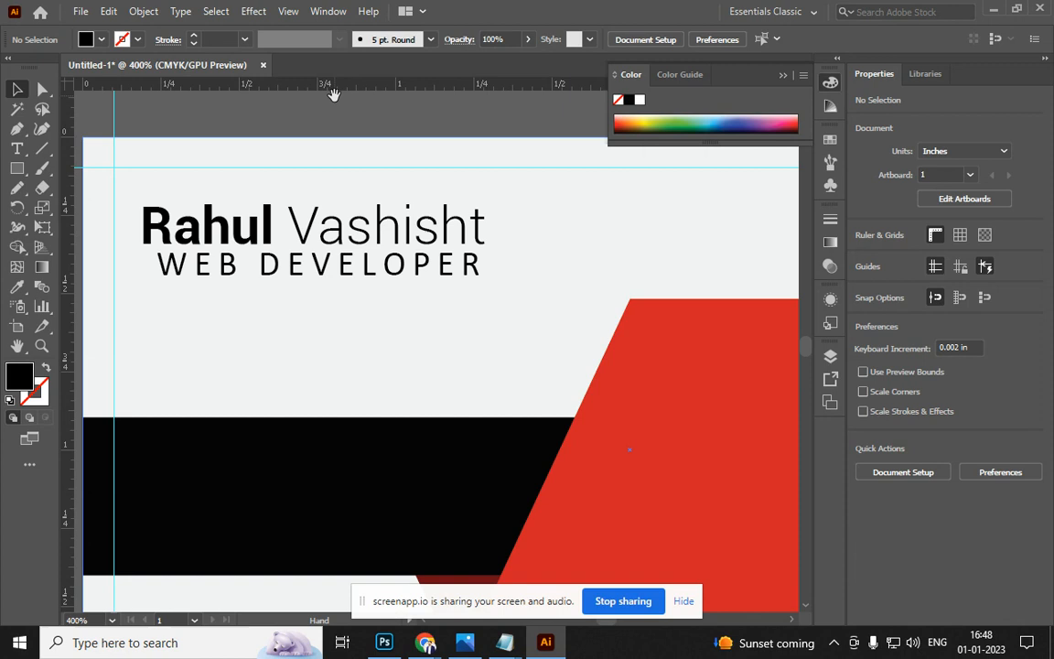
{"action": "key", "text": "ctrl+minus"}
{"action": "key", "text": "ctrl+minus"}
{"action": "left_click_drag", "start_coordinate": [372, 321], "coordinate": [308, 437]}
{"action": "scroll", "coordinate": [240, 443], "scroll_direction": "up", "scroll_amount": 2}
{"action": "left_click", "coordinate": [16, 168]}
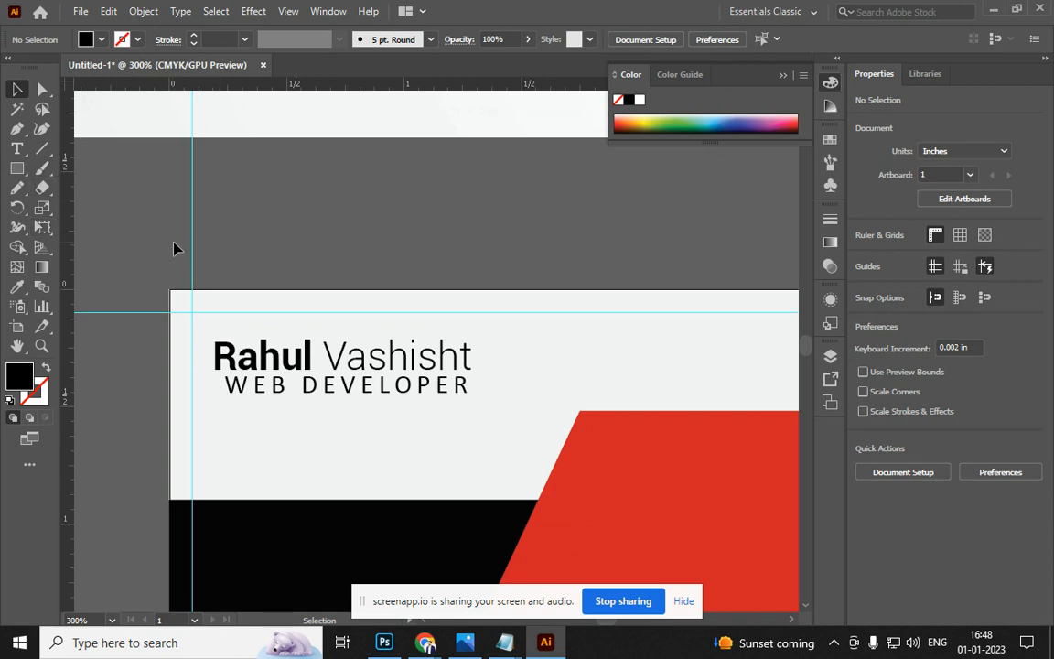
{"action": "scroll", "coordinate": [252, 421], "scroll_direction": "up", "scroll_amount": 2}
{"action": "left_click_drag", "start_coordinate": [186, 395], "coordinate": [692, 400]}
Make a short segment at the bar's left end and give it a temporary colour
{"action": "key", "text": "v"}
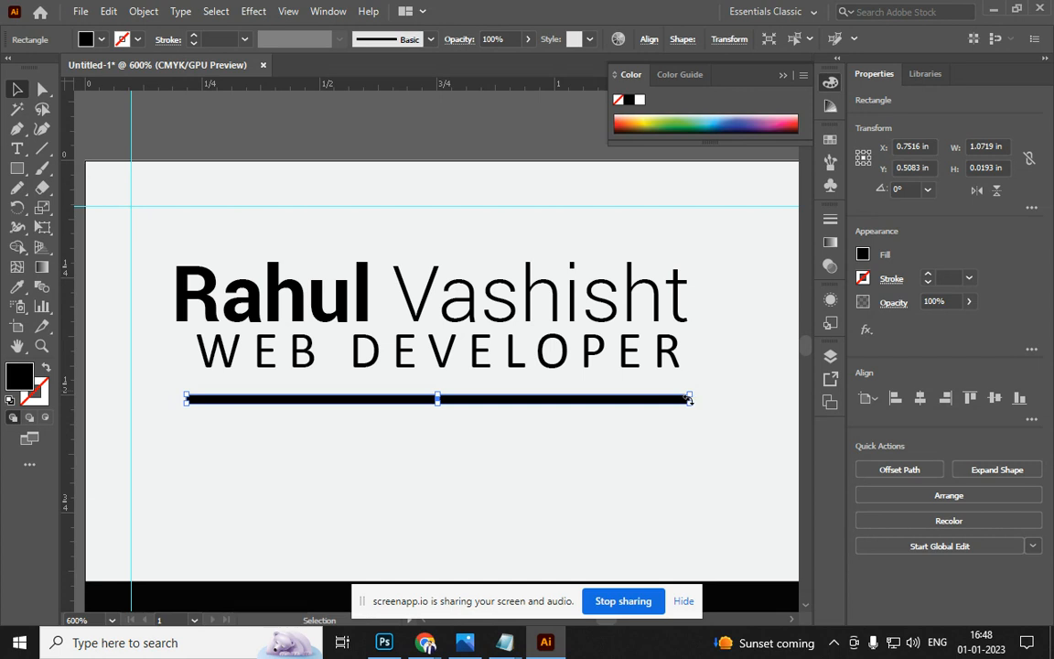
{"action": "left_click_drag", "start_coordinate": [692, 410], "coordinate": [272, 407]}
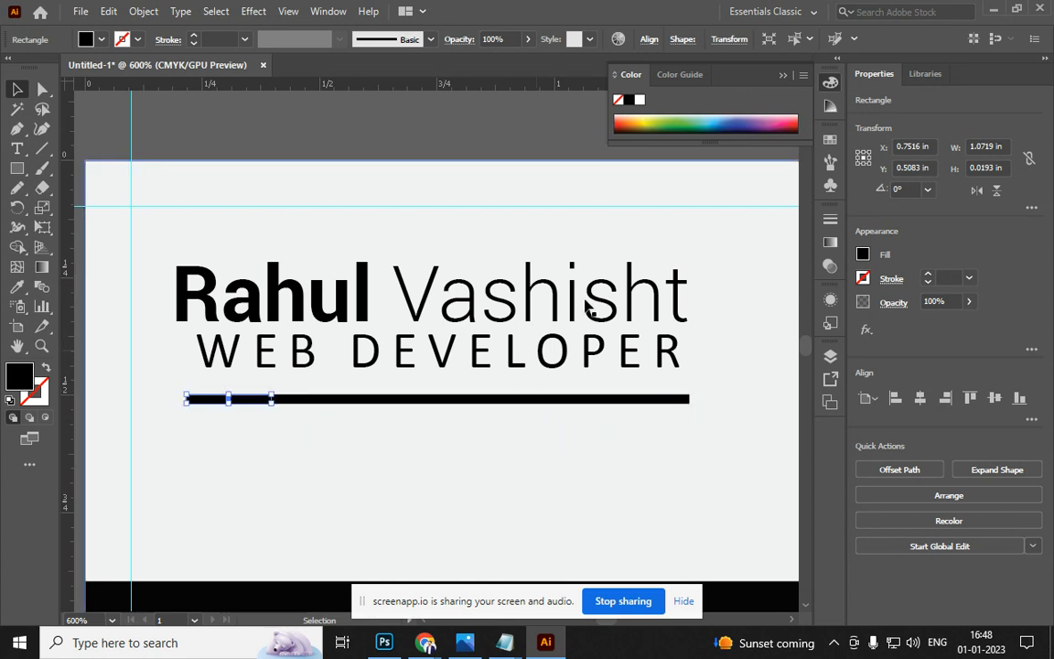
{"action": "left_click", "coordinate": [623, 122]}
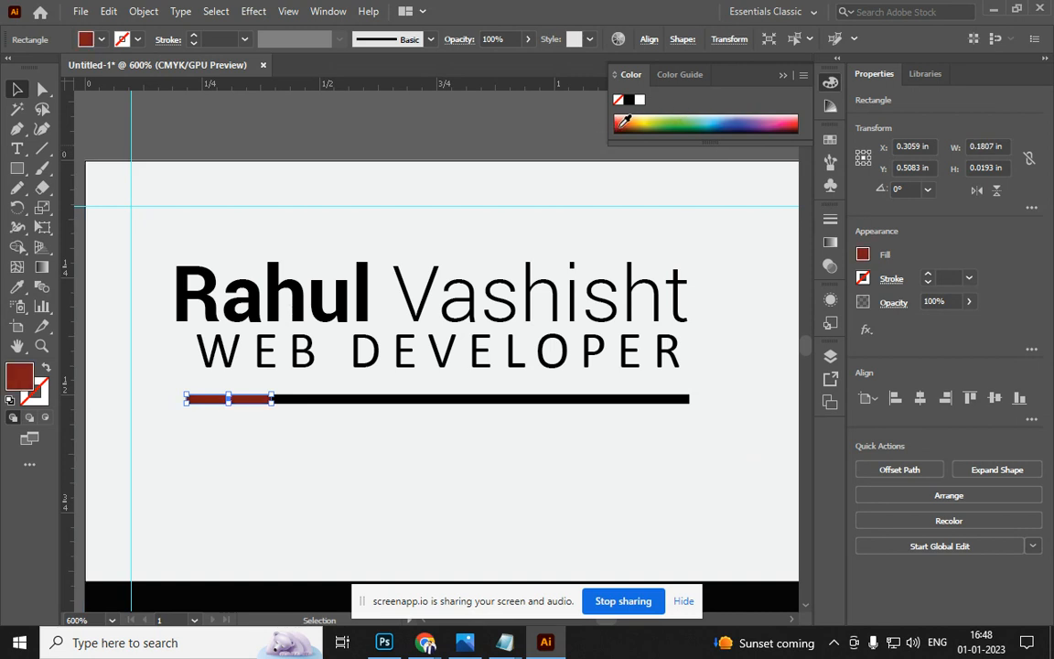
{"action": "left_click", "coordinate": [631, 118]}
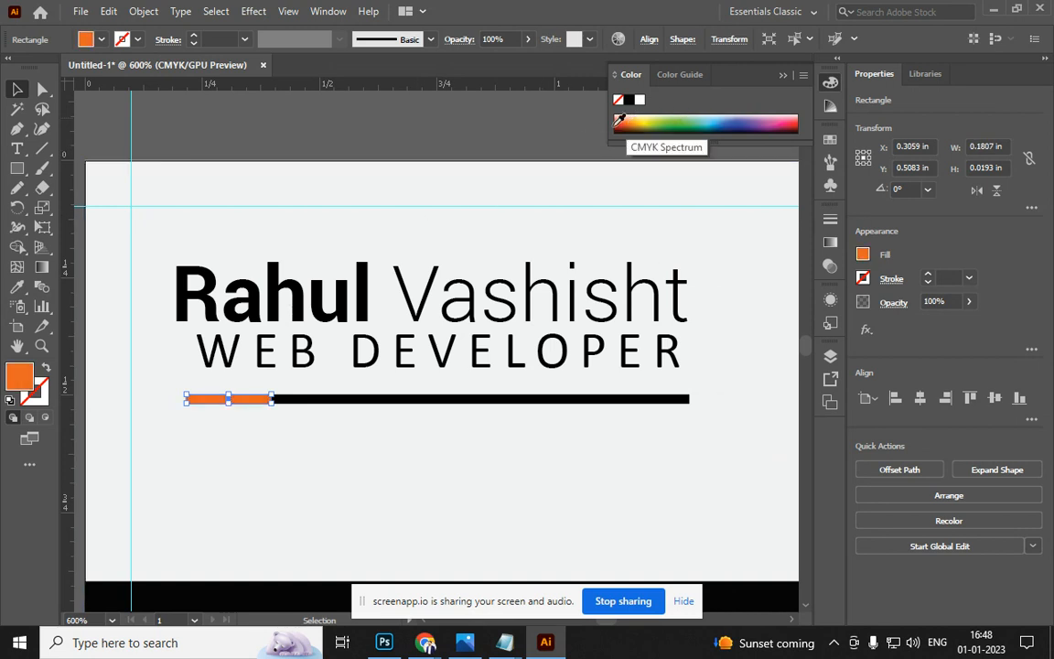
{"action": "left_click", "coordinate": [238, 174]}
Eyedrop the big shape's red onto the short left segment
{"action": "scroll", "coordinate": [498, 375], "scroll_direction": "down", "scroll_amount": 4}
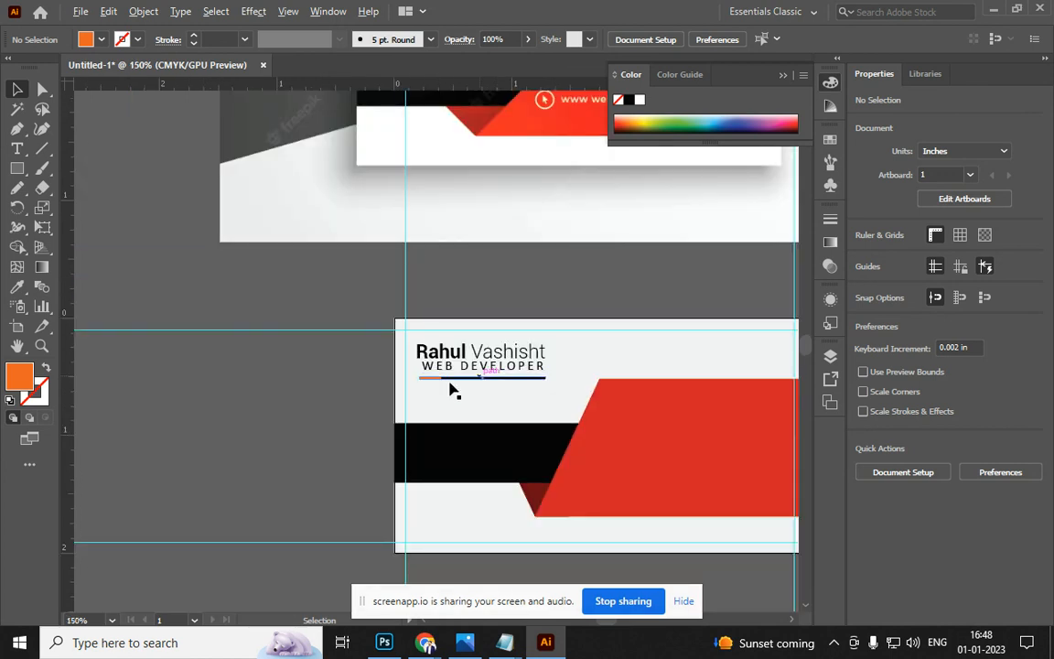
{"action": "left_click", "coordinate": [432, 377]}
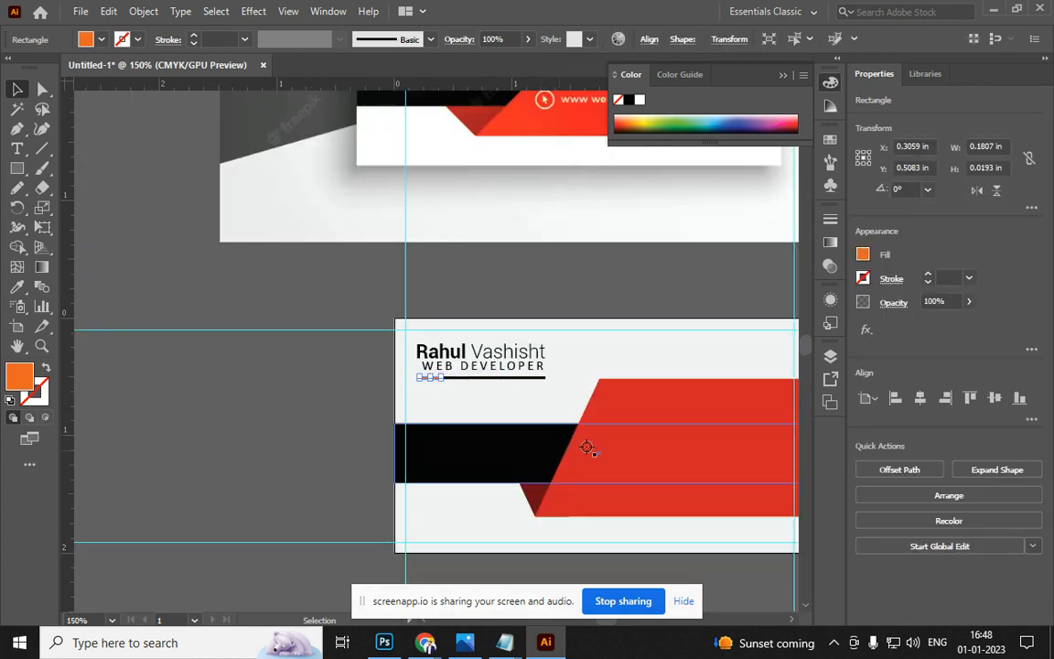
{"action": "key", "text": "i"}
{"action": "left_click", "coordinate": [654, 437]}
{"action": "left_click", "coordinate": [16, 89]}
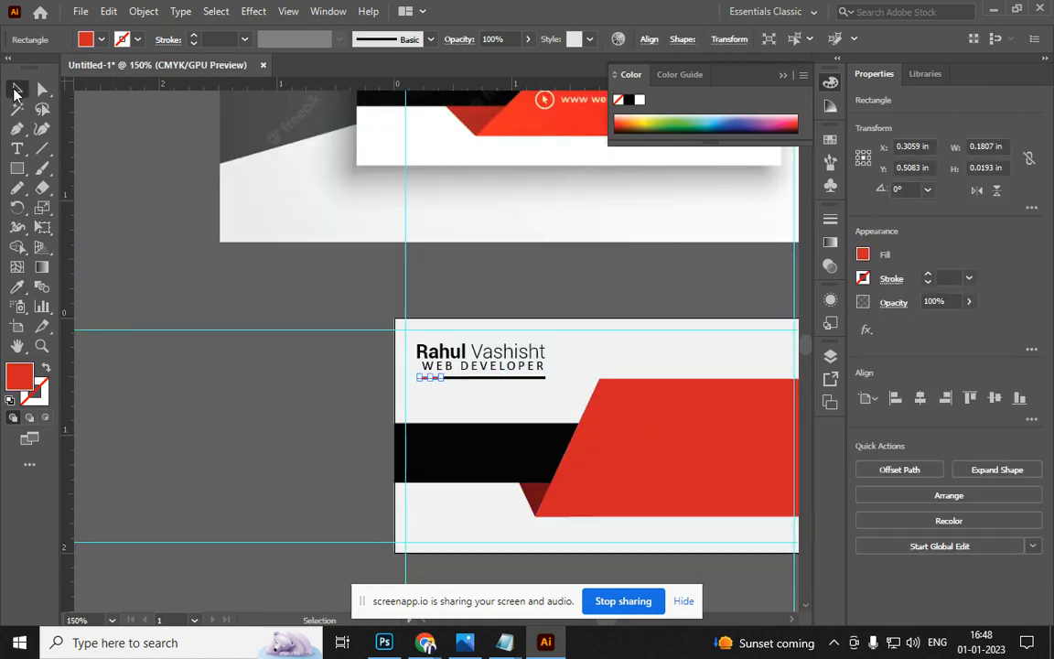
{"action": "left_click", "coordinate": [195, 392]}
{"action": "scroll", "coordinate": [132, 275], "scroll_direction": "down", "scroll_amount": 3}
{"action": "scroll", "coordinate": [308, 345], "scroll_direction": "up", "scroll_amount": 2}
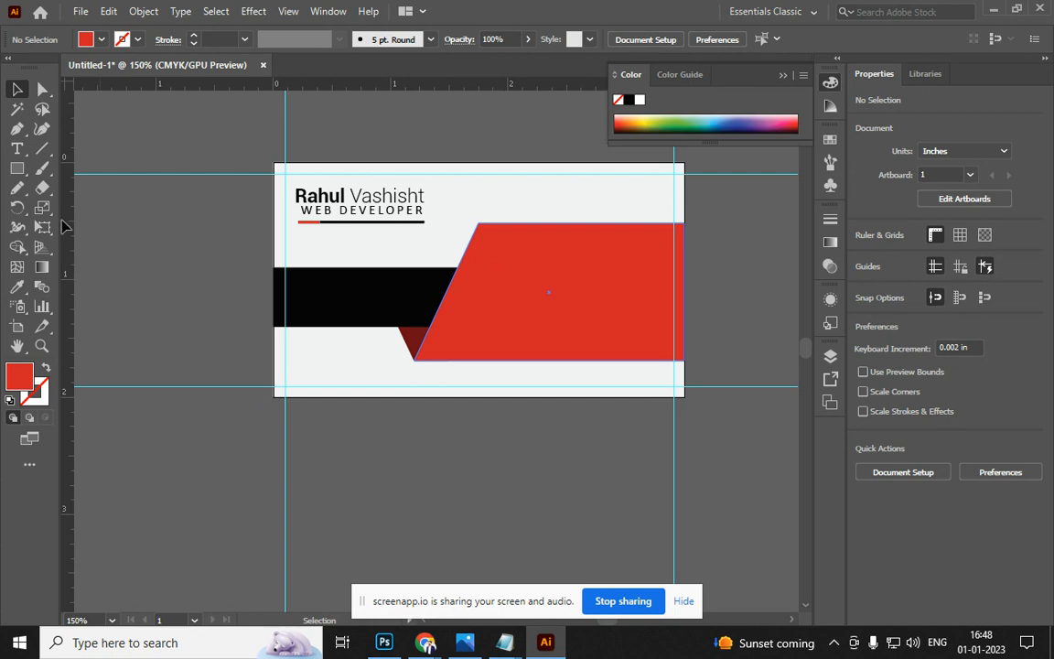
Draw a small circle at the red shape's top corner with a white 0.5 pt outline and no fill
{"action": "left_click", "coordinate": [16, 168]}
{"action": "left_click", "coordinate": [91, 209]}
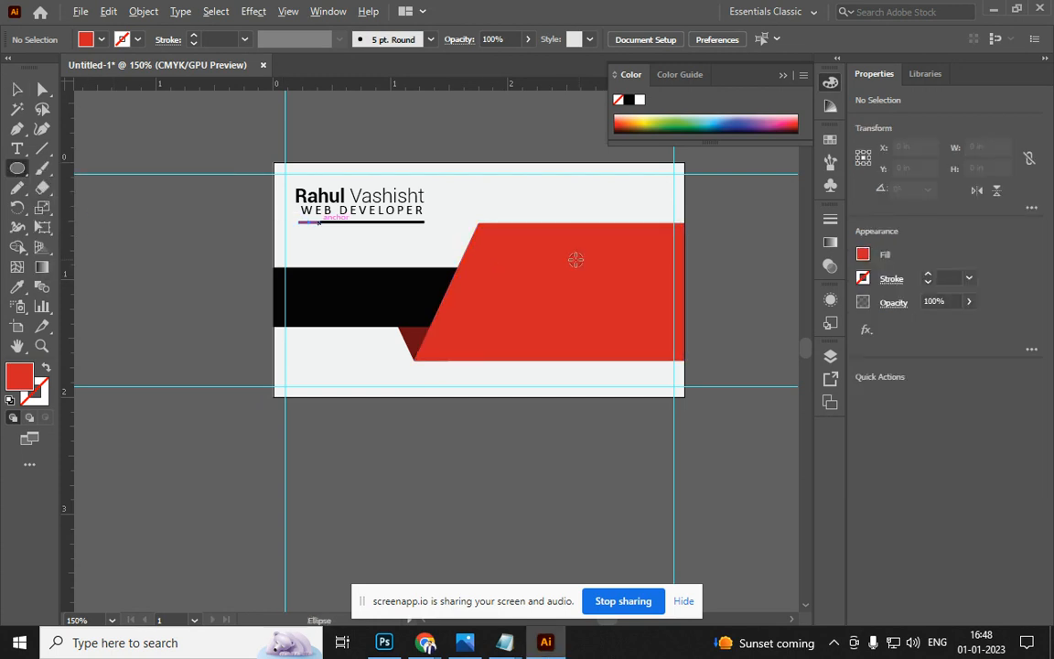
{"action": "scroll", "coordinate": [478, 238], "scroll_direction": "up", "scroll_amount": 3}
{"action": "left_click_drag", "start_coordinate": [359, 206], "coordinate": [384, 235]}
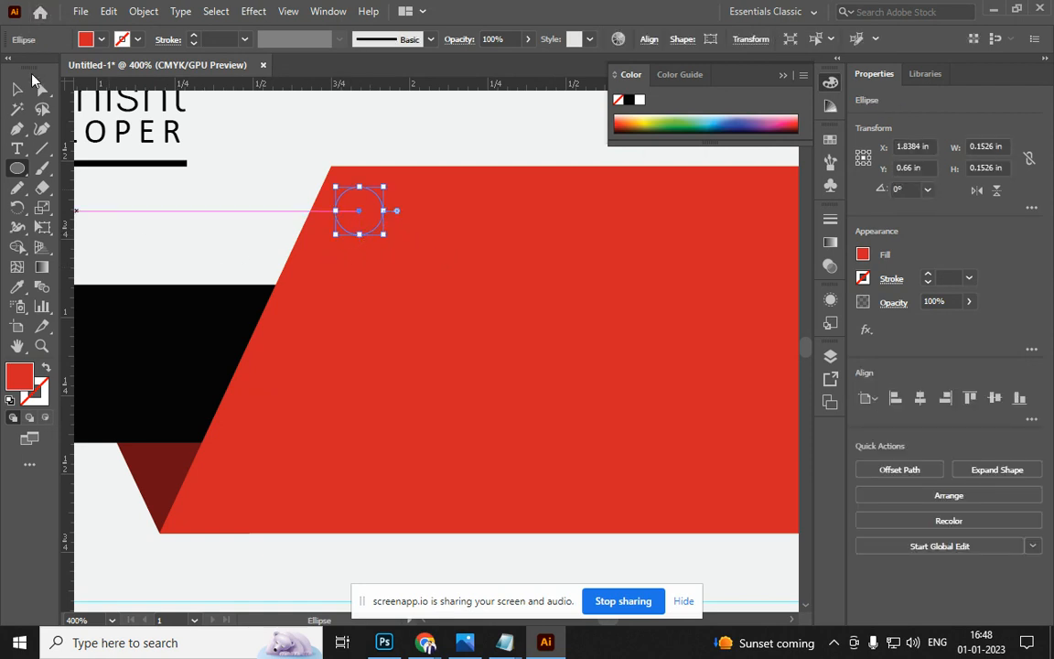
{"action": "left_click", "coordinate": [18, 88]}
{"action": "left_click", "coordinate": [45, 367]}
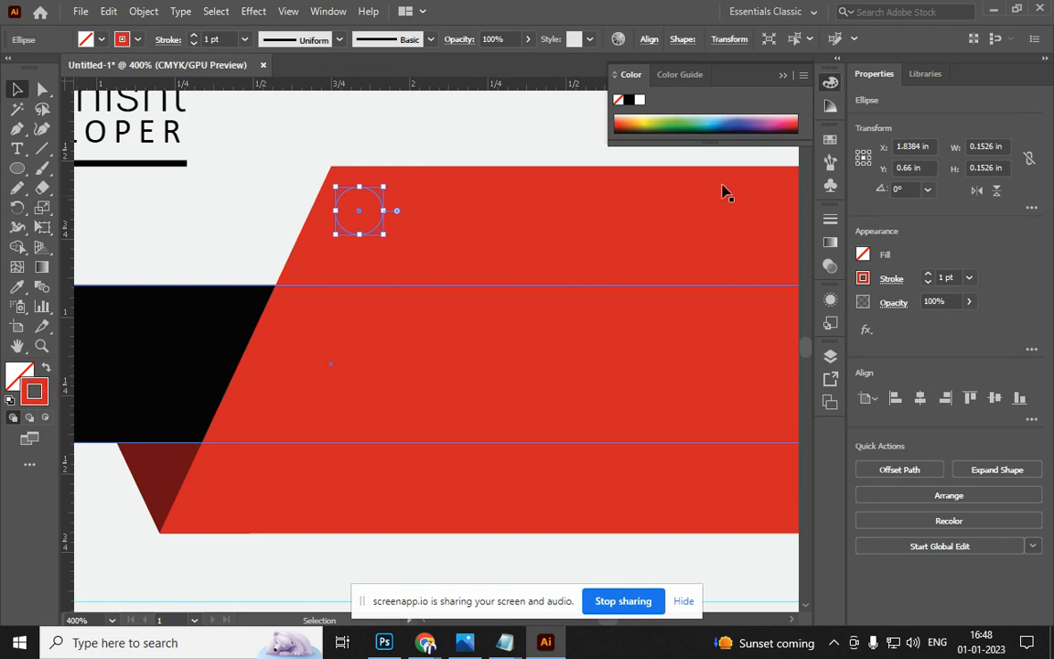
{"action": "left_click", "coordinate": [639, 98]}
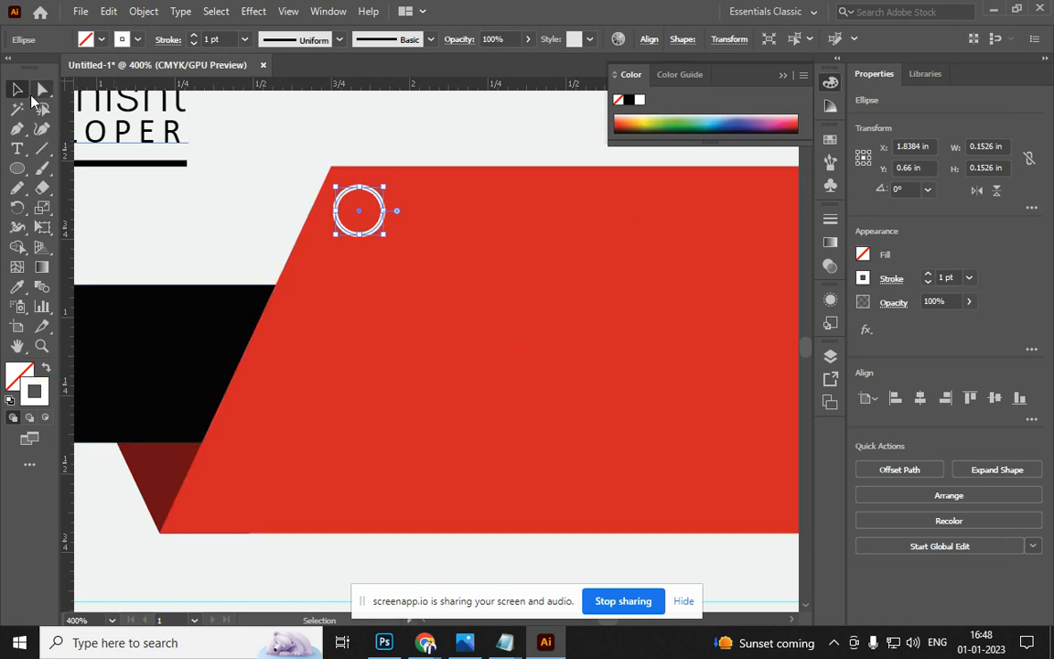
{"action": "left_click", "coordinate": [211, 38]}
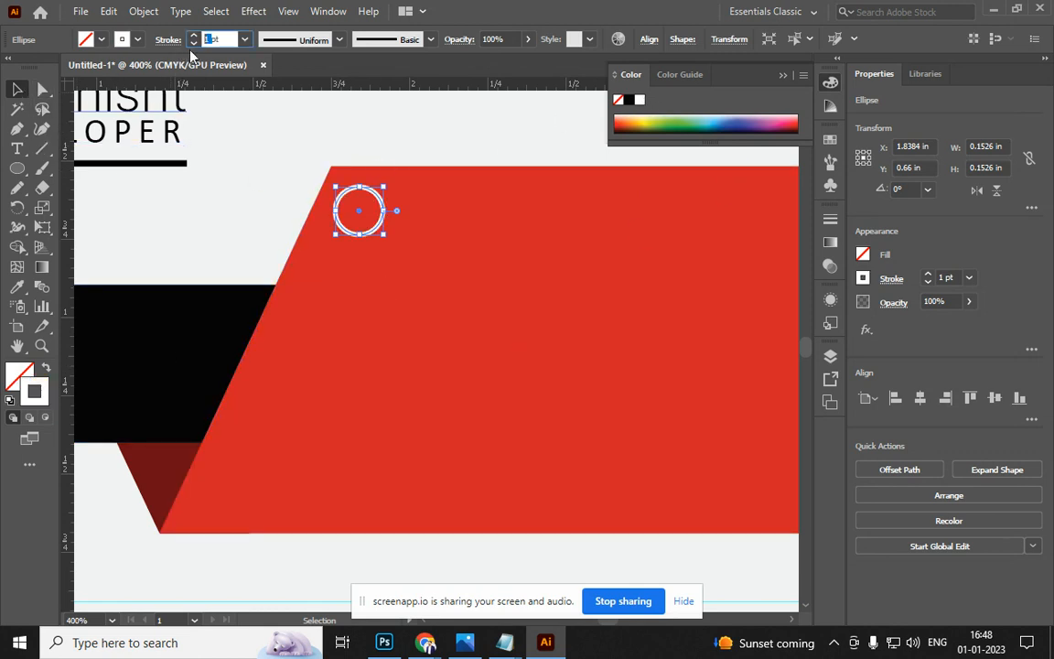
{"action": "key", "text": "Return"}
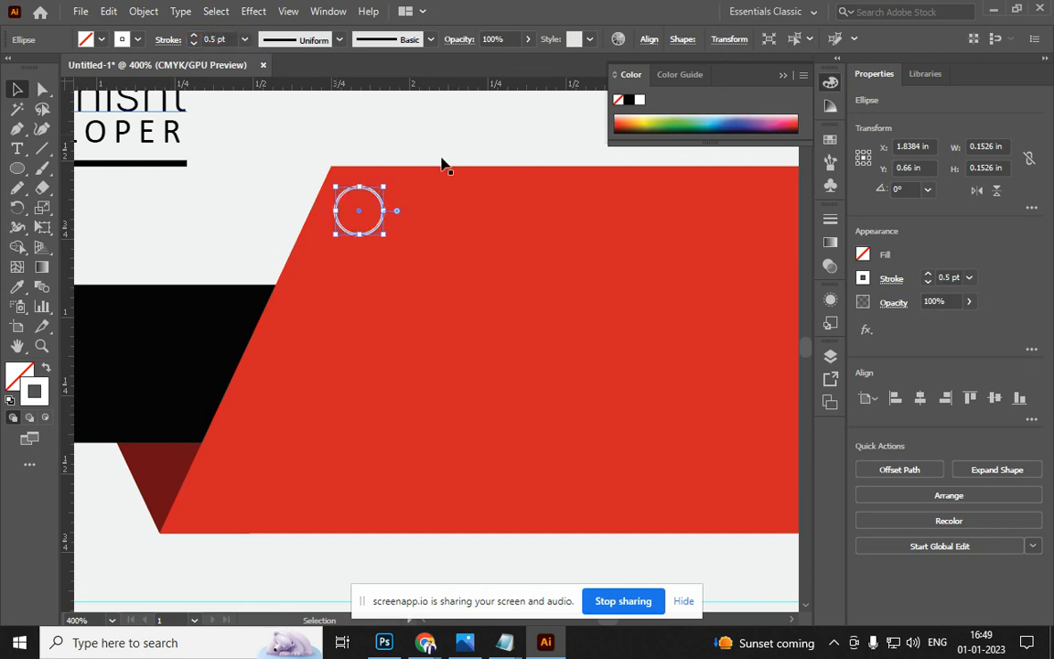
Copy the circle down-left along the slanted edge, repeating with Ctrl+D to complete five circles
{"action": "left_click_drag", "start_coordinate": [354, 217], "coordinate": [384, 213]}
{"action": "left_click_drag", "start_coordinate": [381, 212], "coordinate": [350, 285]}
{"action": "key", "text": "alt+shift"}
{"action": "key", "text": "ctrl+d"}
{"action": "key", "text": "ctrl+d"}
{"action": "key", "text": "ctrl+d"}
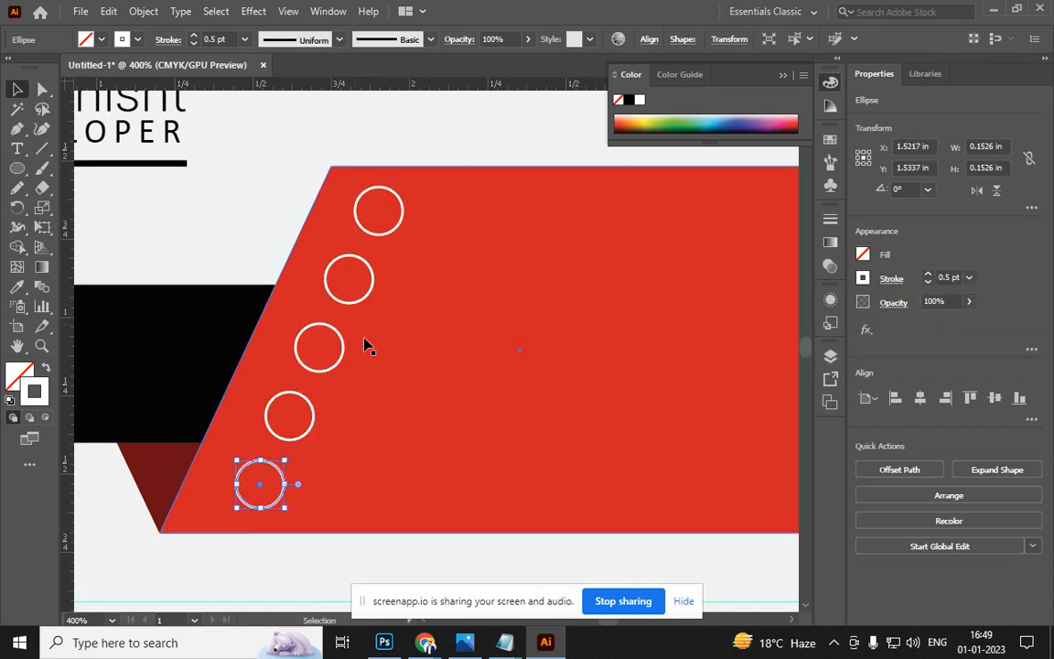
{"action": "scroll", "coordinate": [430, 396], "scroll_direction": "down", "scroll_amount": 2}
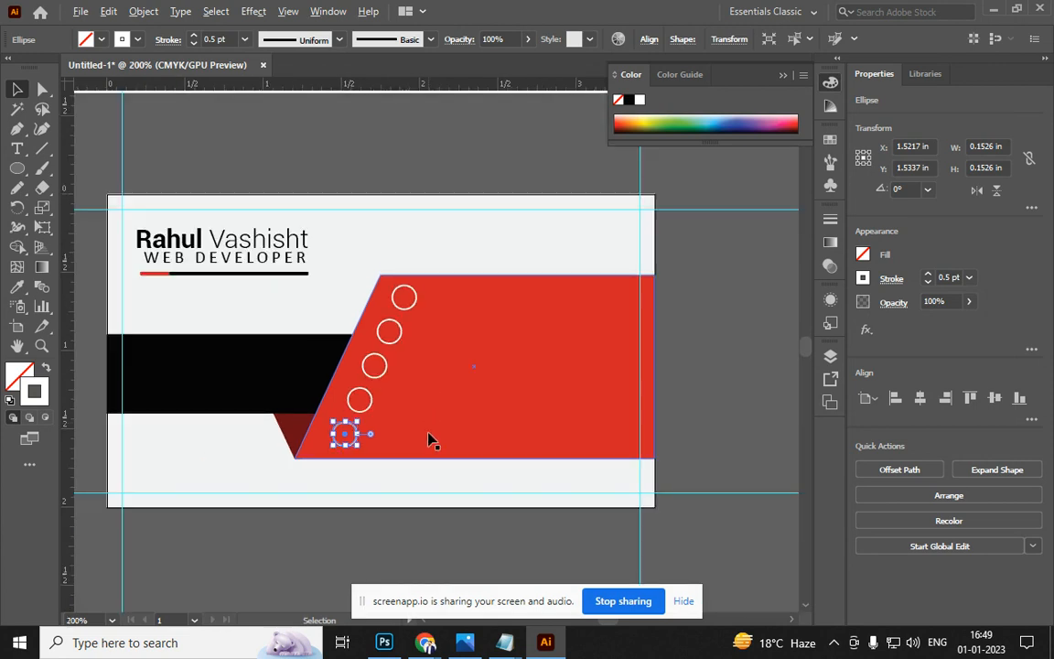
{"action": "left_click", "coordinate": [409, 543]}
Save the document as AI.ai with the default Illustrator options
{"action": "scroll", "coordinate": [403, 458], "scroll_direction": "right", "scroll_amount": 1}
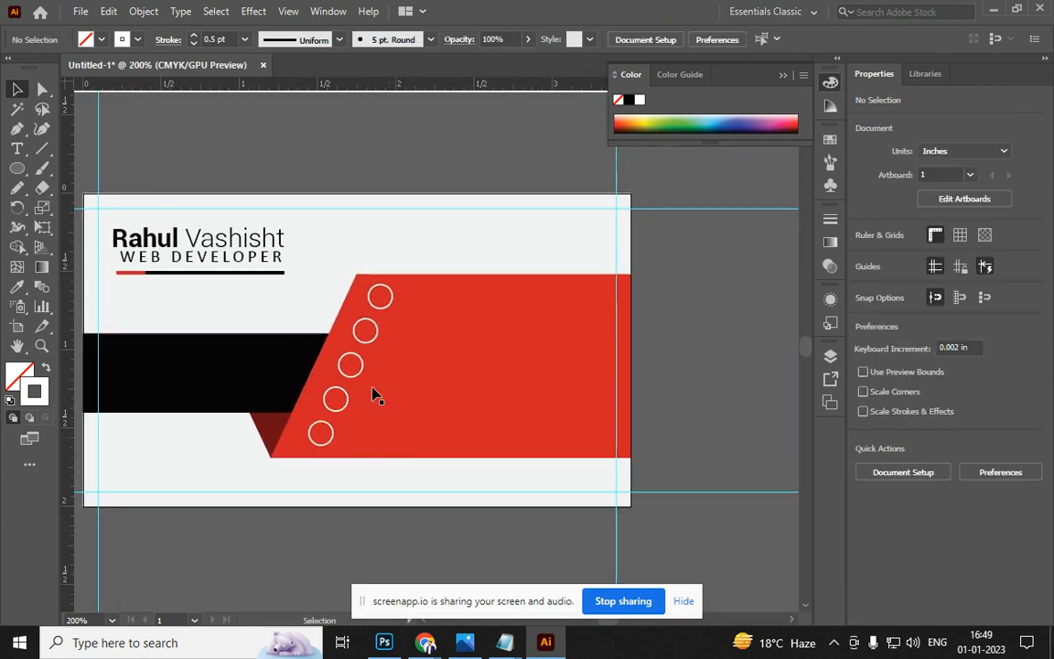
{"action": "scroll", "coordinate": [350, 370], "scroll_direction": "down", "scroll_amount": 2}
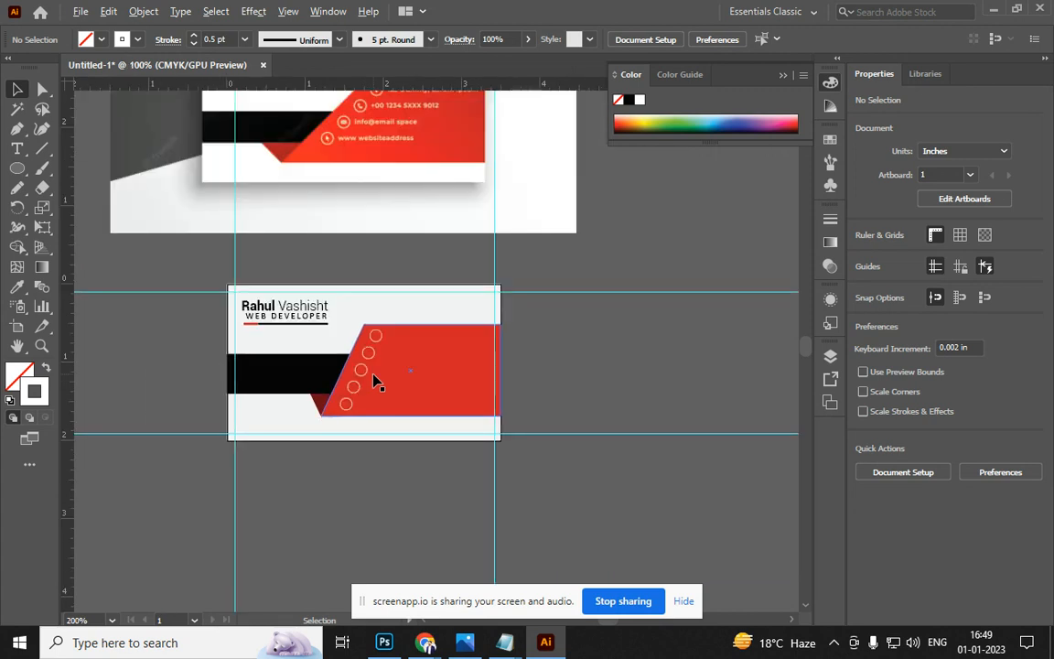
{"action": "scroll", "coordinate": [376, 380], "scroll_direction": "up", "scroll_amount": 1}
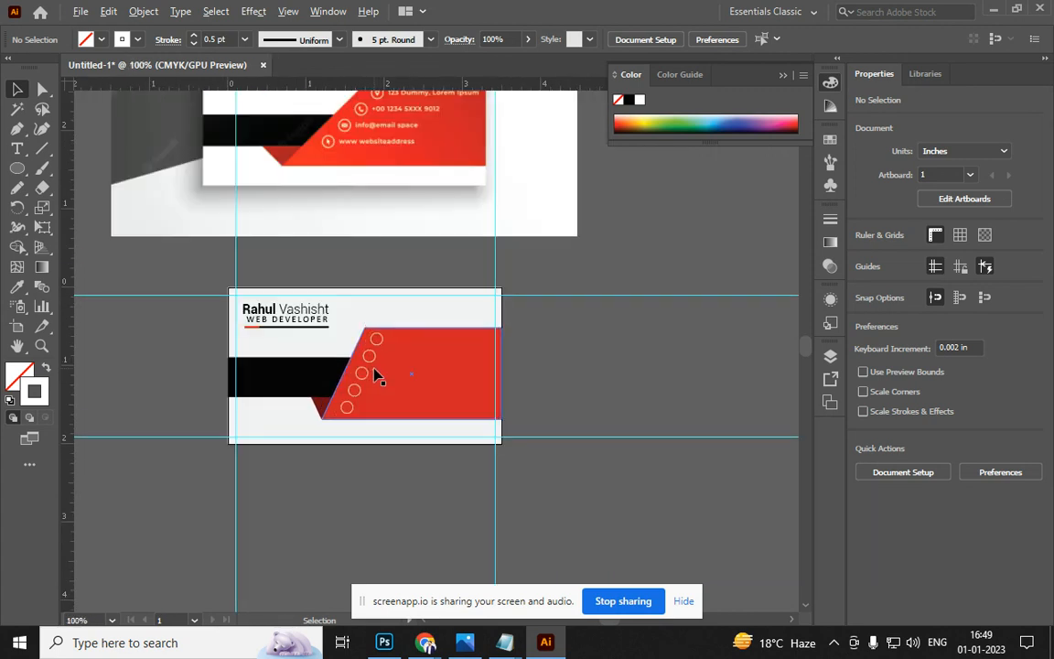
{"action": "key", "text": "a"}
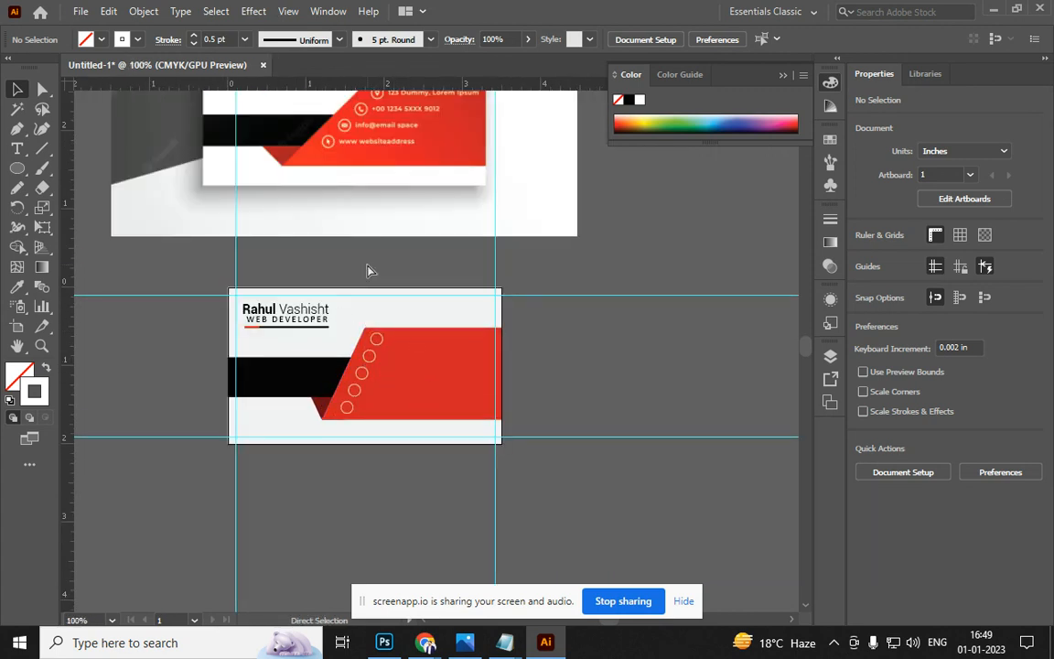
{"action": "key", "text": "ctrl+s"}
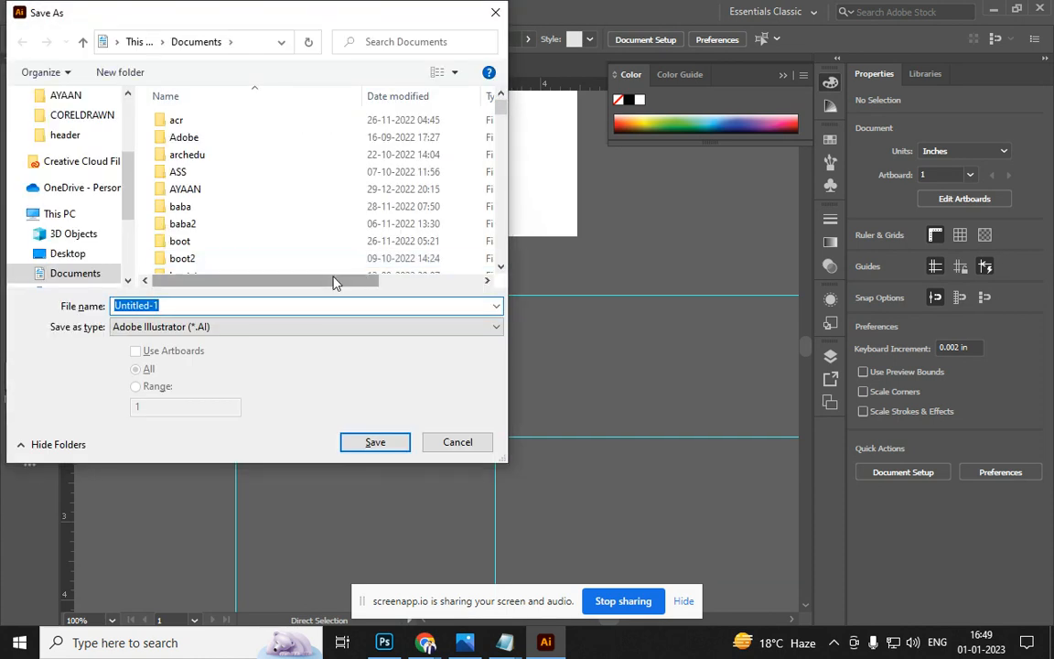
{"action": "type", "text": "AI"}
{"action": "key", "text": "Return"}
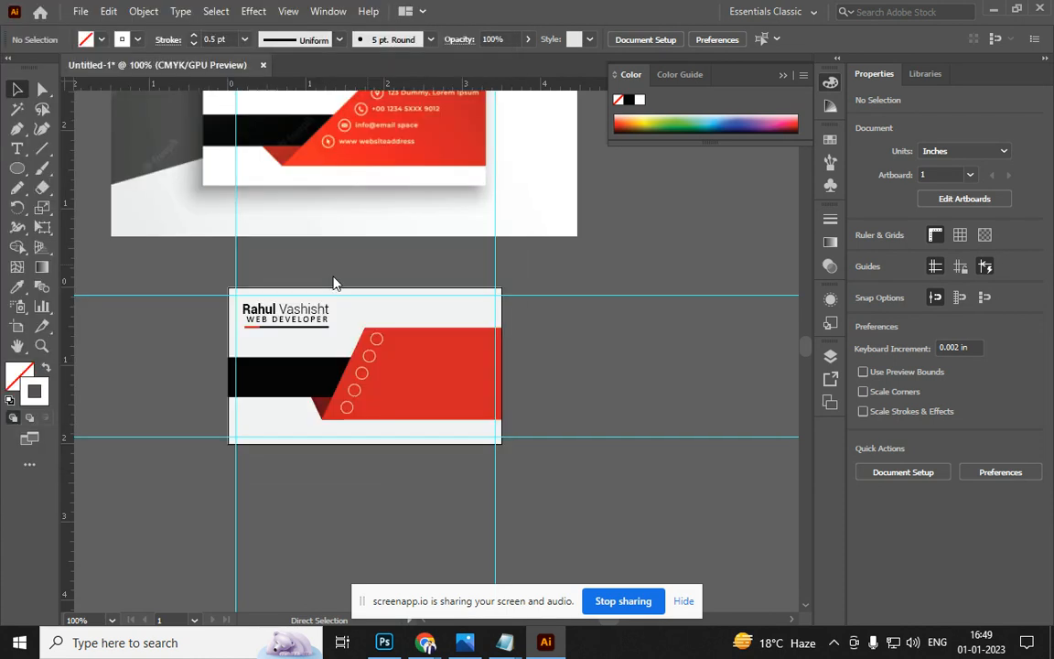
{"action": "key", "text": "Return"}
Export the card as a JPEG to the Desktop using artboard bounds, accepting the quality settings
{"action": "scroll", "coordinate": [353, 407], "scroll_direction": "up", "scroll_amount": 1}
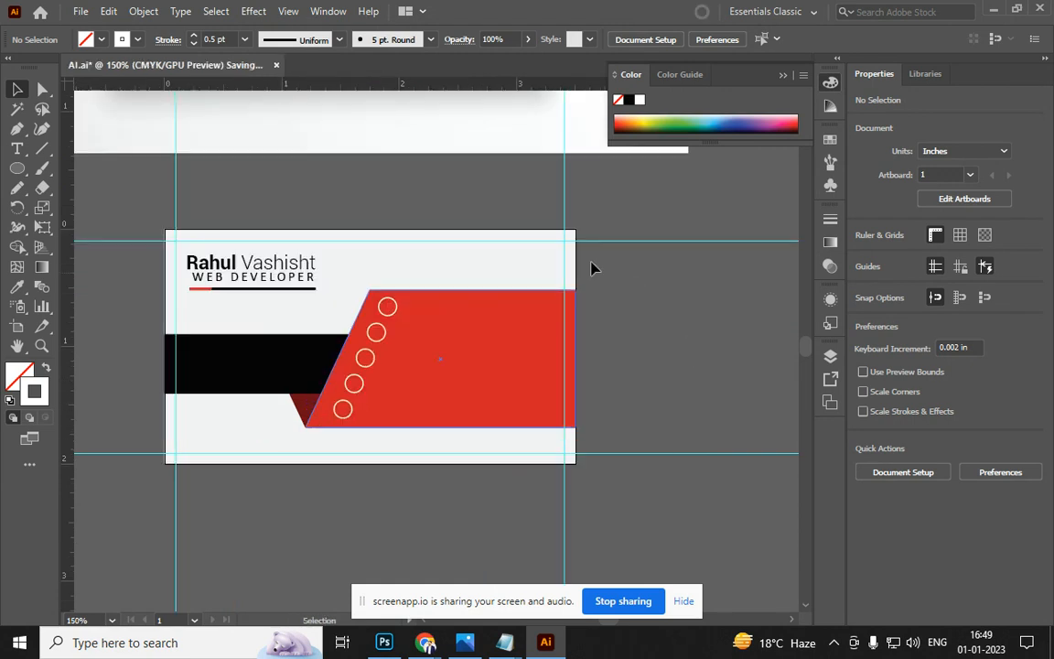
{"action": "left_click", "coordinate": [81, 11]}
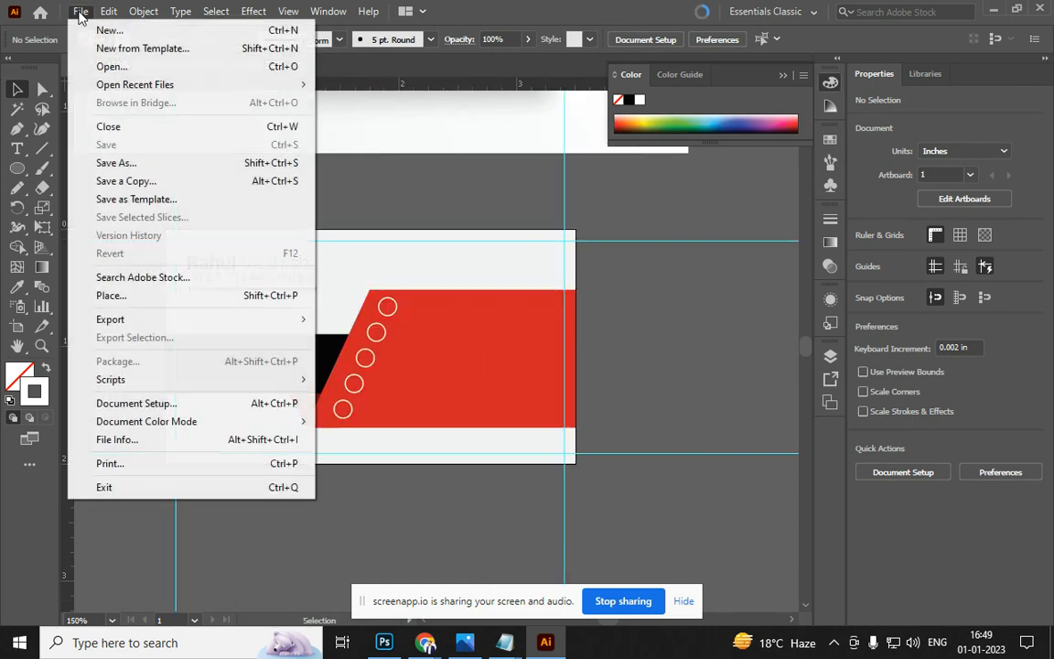
{"action": "mouse_move", "coordinate": [133, 328]}
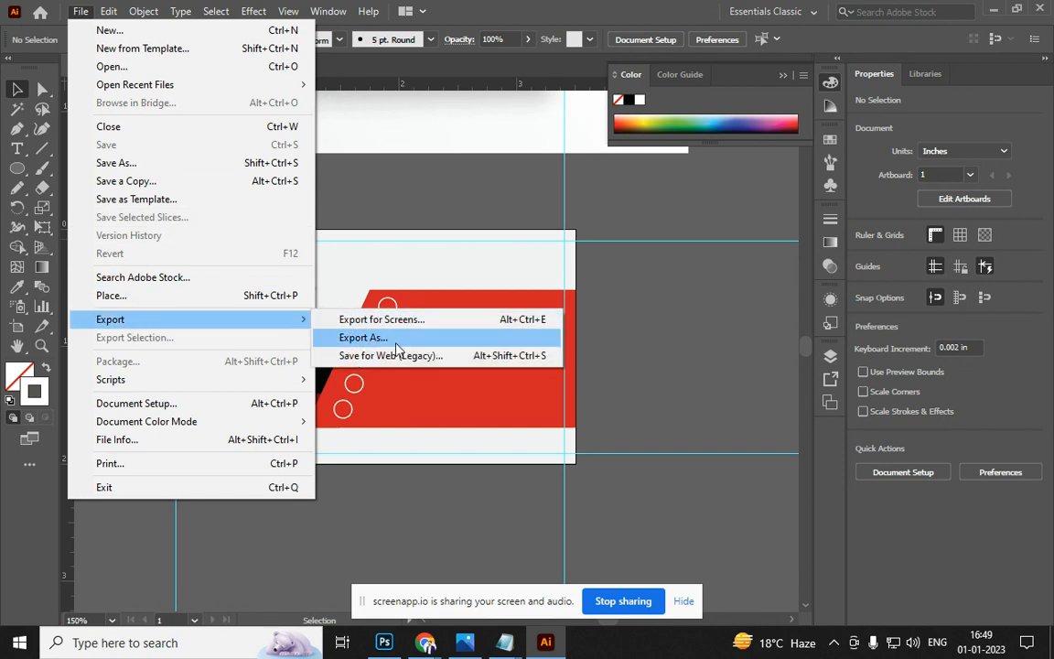
{"action": "left_click", "coordinate": [366, 338]}
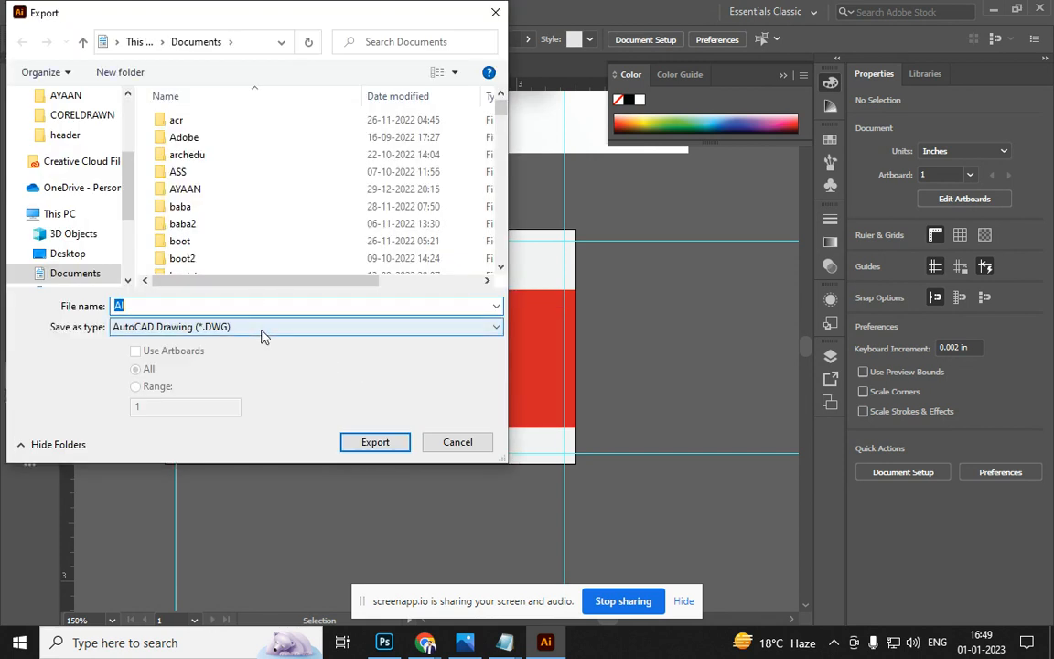
{"action": "left_click", "coordinate": [264, 329]}
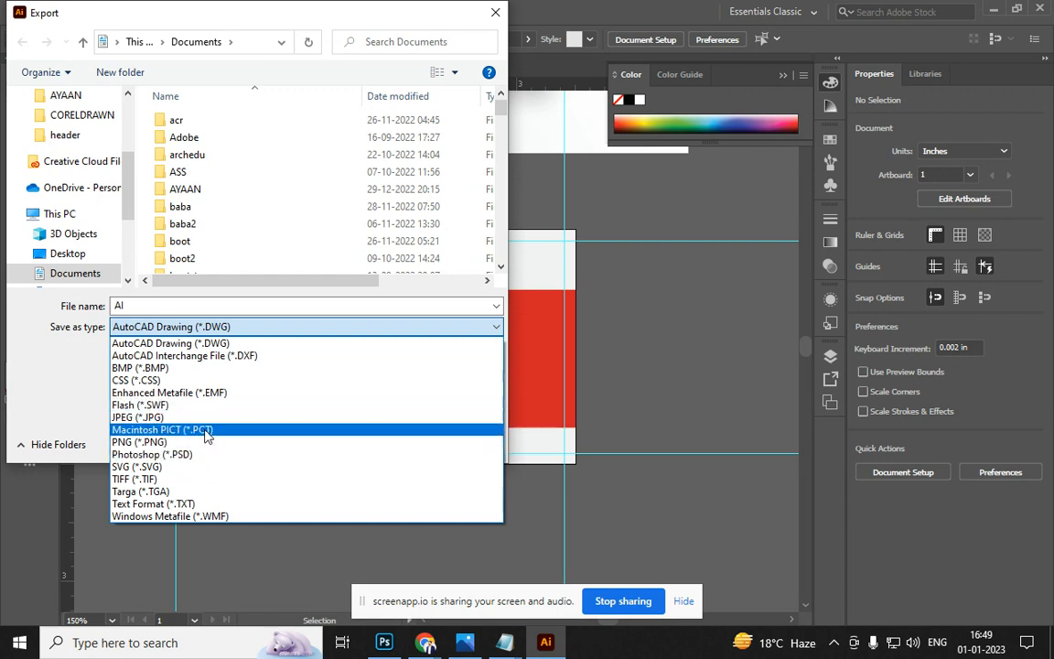
{"action": "left_click", "coordinate": [207, 418]}
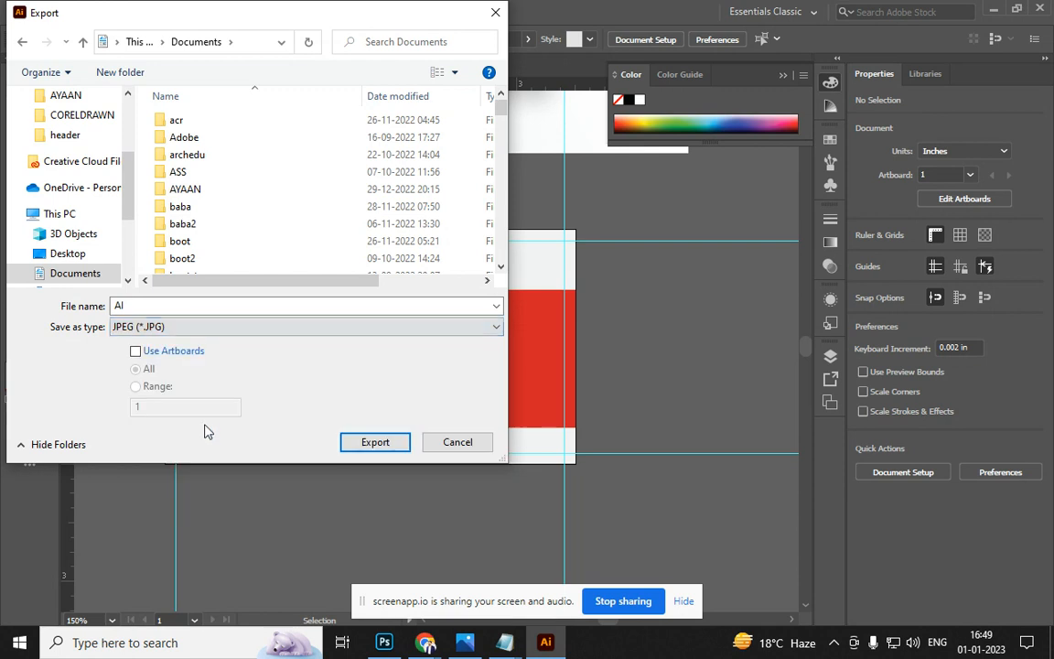
{"action": "left_click", "coordinate": [137, 352]}
{"action": "scroll", "coordinate": [129, 182], "scroll_direction": "up", "scroll_amount": 3}
{"action": "left_click", "coordinate": [73, 129]}
{"action": "left_click", "coordinate": [375, 442]}
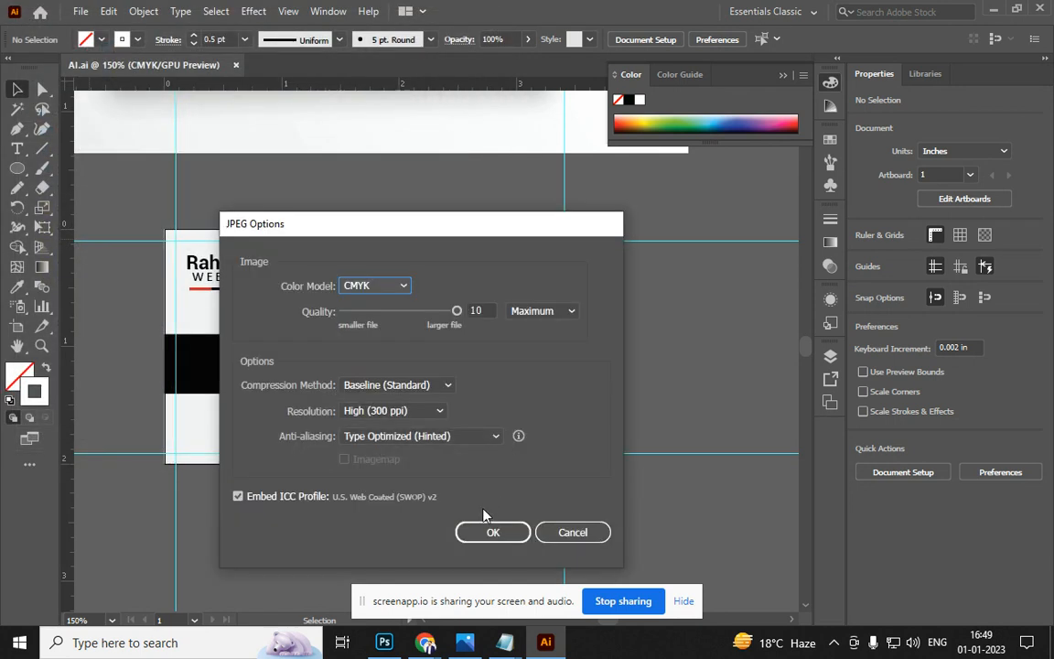
{"action": "left_click", "coordinate": [493, 532]}
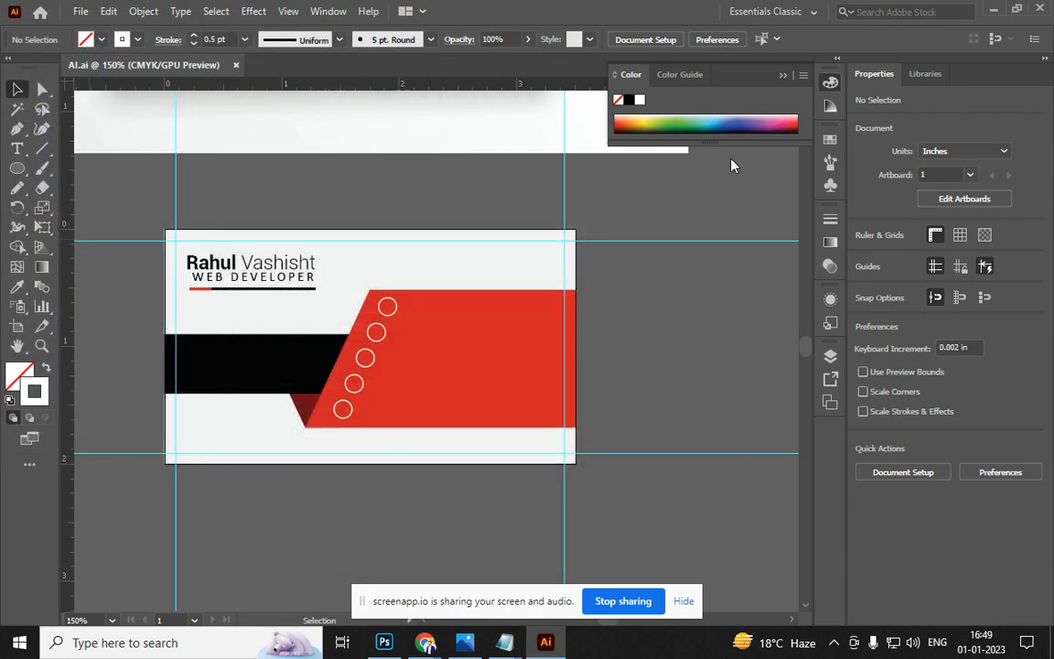
Minimize the Illustrator, browser, Photos, Notepad and Photoshop windows in turn
{"action": "left_click", "coordinate": [995, 10]}
{"action": "left_click", "coordinate": [960, 13]}
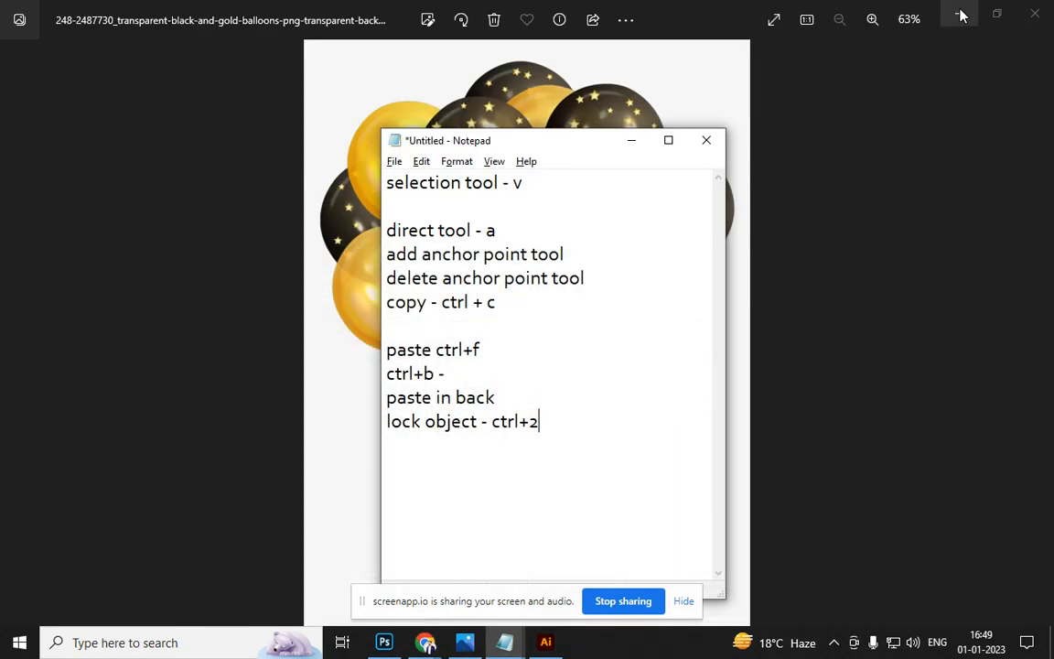
{"action": "left_click", "coordinate": [957, 20]}
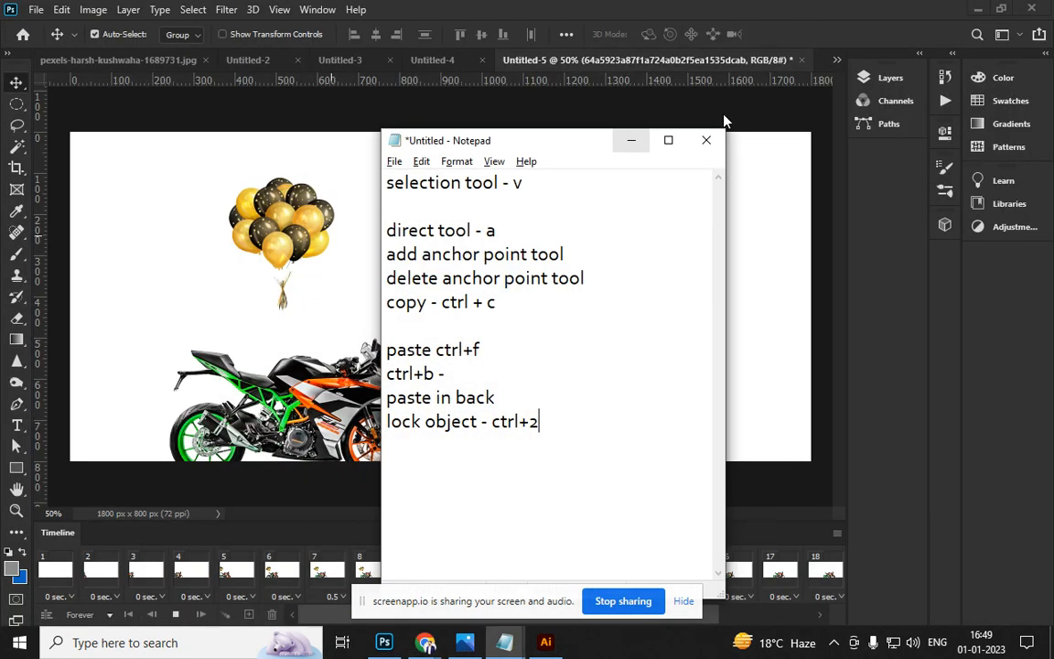
{"action": "left_click", "coordinate": [628, 141]}
{"action": "left_click", "coordinate": [980, 11]}
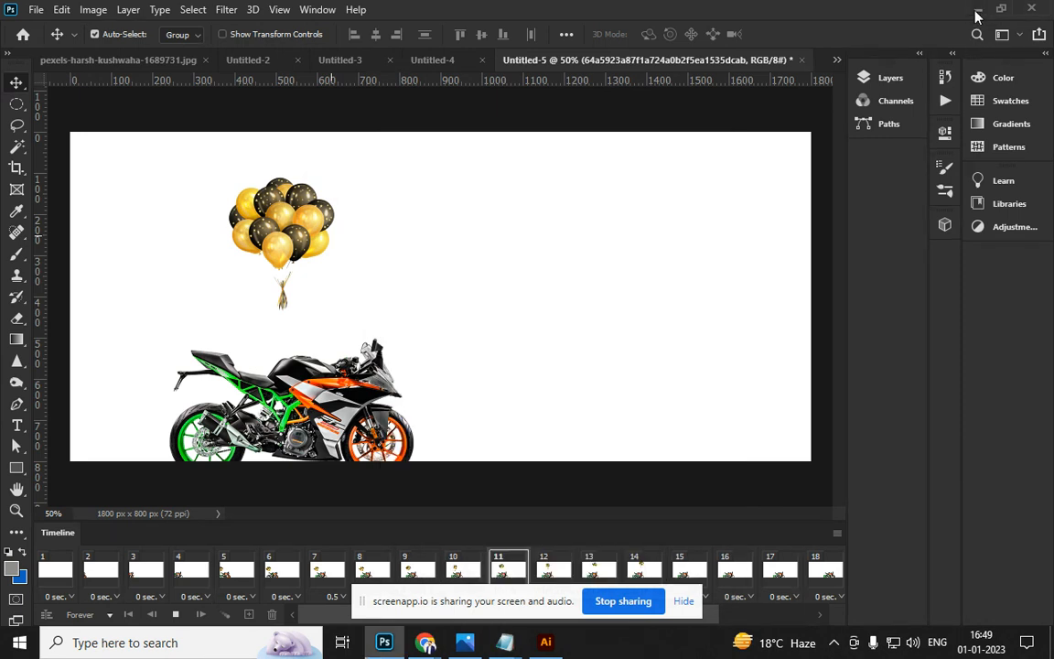
{"action": "left_click", "coordinate": [978, 11]}
Open the exported AI-01.jpg from the desktop in Photos, then switch back to Illustrator
{"action": "left_click", "coordinate": [629, 147]}
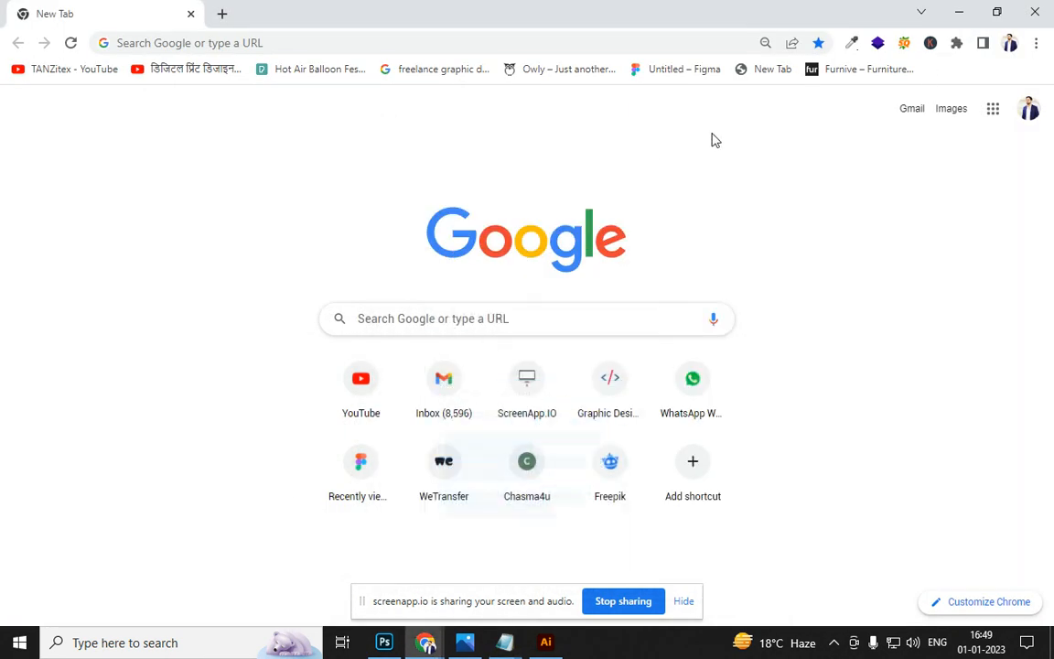
{"action": "left_click", "coordinate": [965, 19]}
{"action": "left_click", "coordinate": [225, 432]}
{"action": "double_click", "coordinate": [225, 432]}
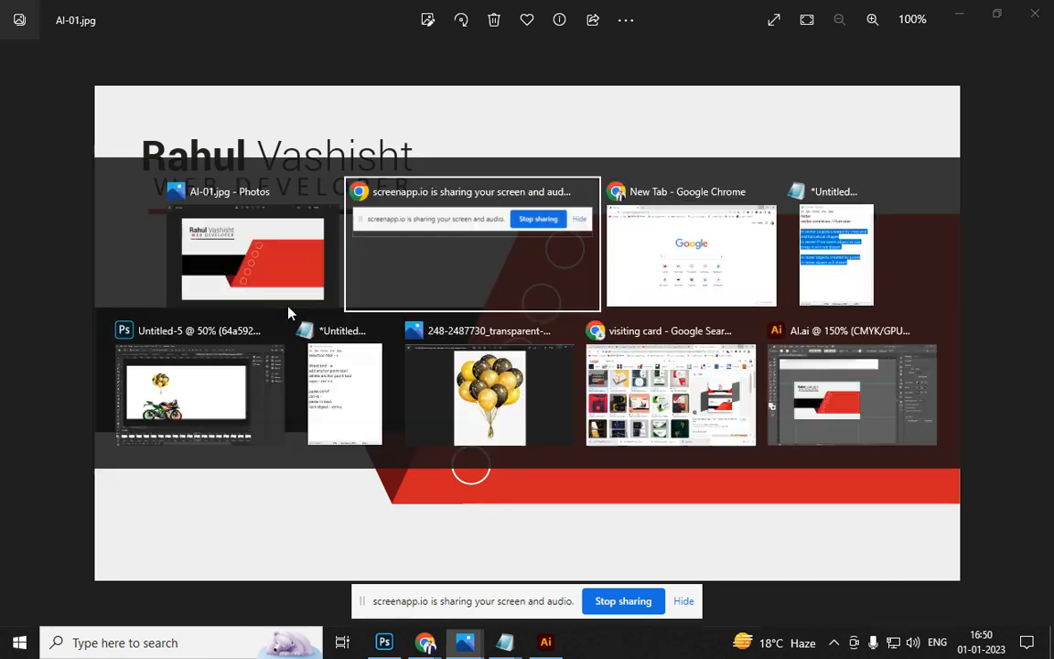
{"action": "key", "text": "alt+Tab"}
{"action": "key", "text": "alt+Tab"}
{"action": "key", "text": "alt+Tab"}
{"action": "key", "text": "alt+Tab"}
{"action": "key", "text": "alt+Tab"}
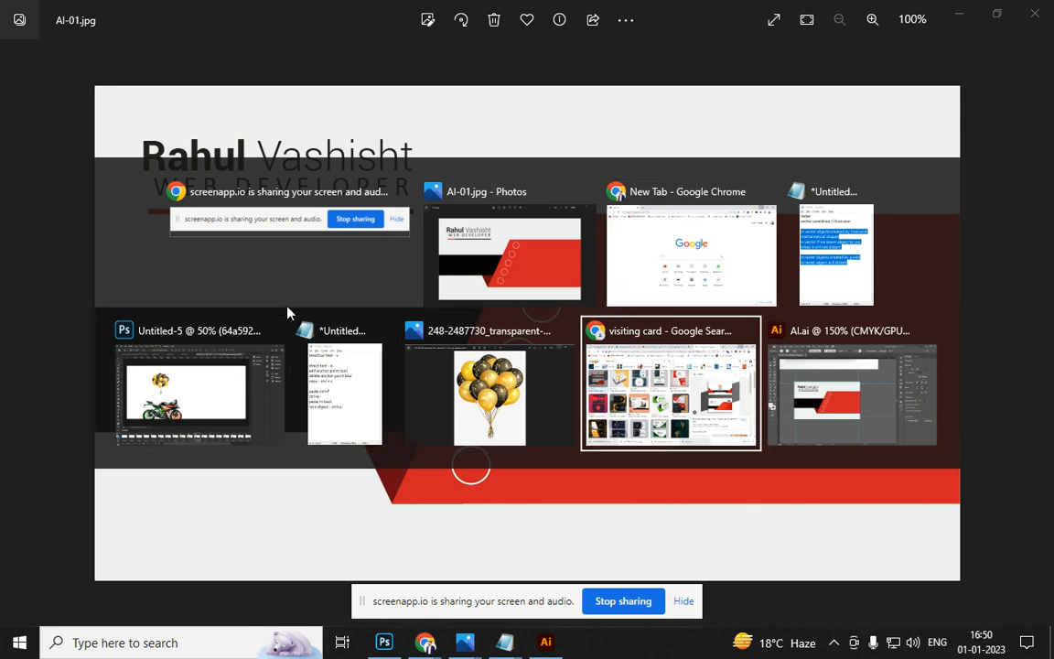
{"action": "key", "text": "alt+Tab"}
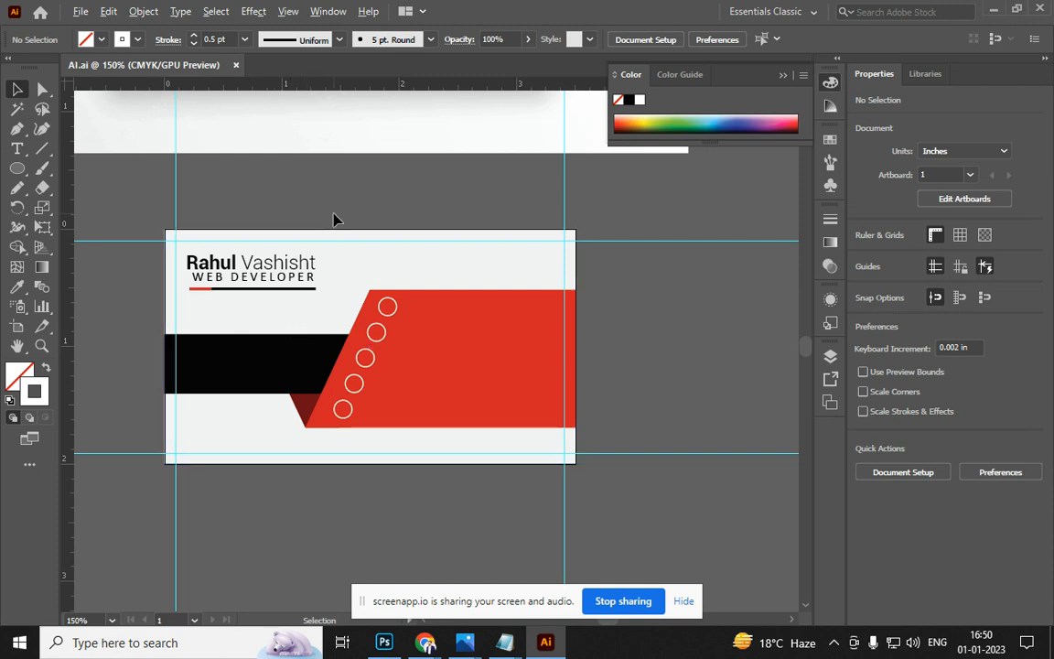
Switch through the Photos and browser windows, then return to the Illustrator document
{"action": "scroll", "coordinate": [335, 221], "scroll_direction": "down", "scroll_amount": 2}
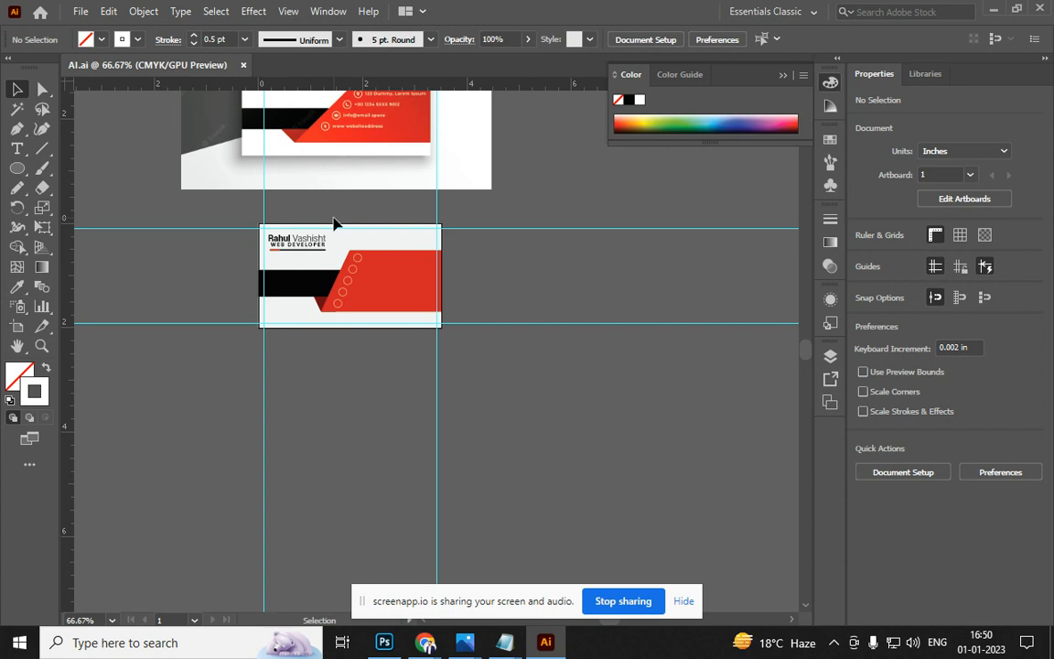
{"action": "key", "text": "alt+Tab"}
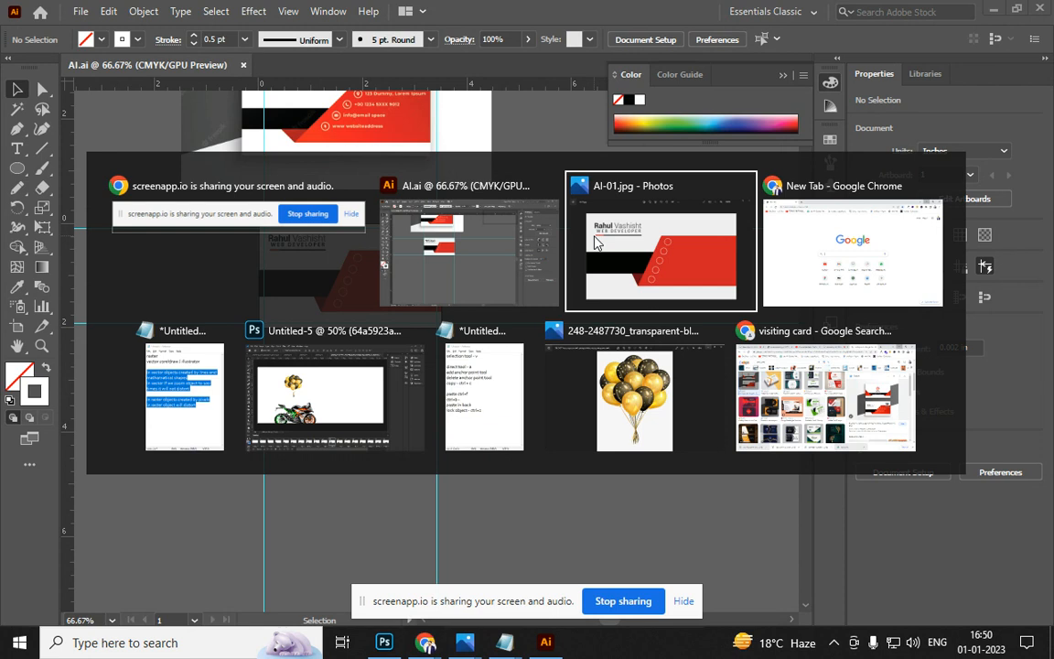
{"action": "key", "text": "Escape"}
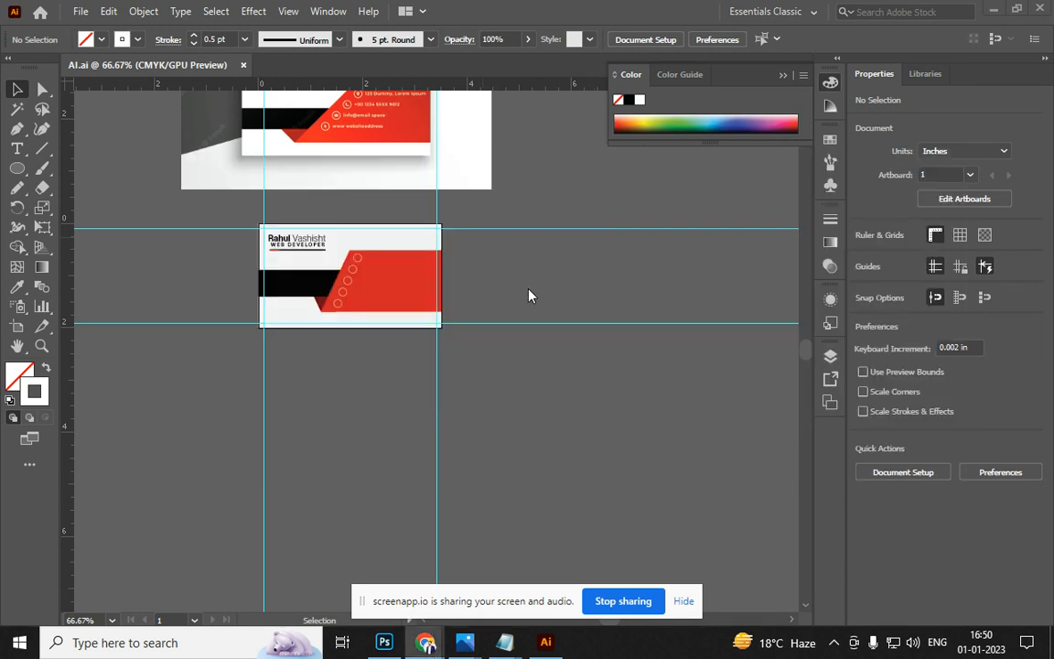
{"action": "key", "text": "alt+Tab"}
{"action": "key", "text": "alt+Tab"}
{"action": "key", "text": "alt+Tab"}
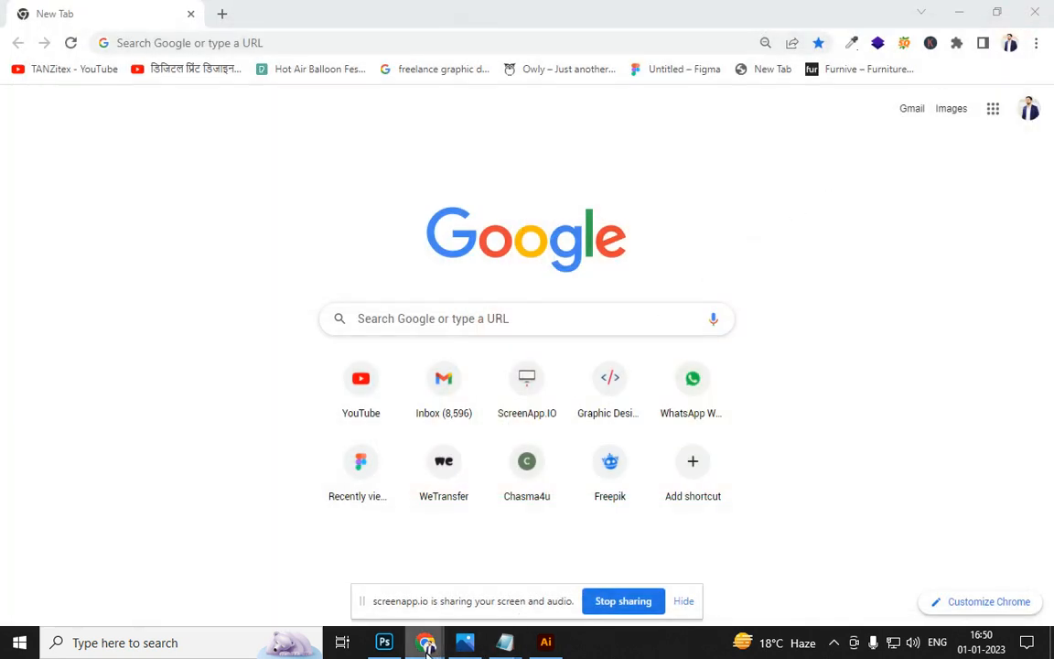
{"action": "mouse_move", "coordinate": [427, 641]}
{"action": "left_click", "coordinate": [257, 575]}
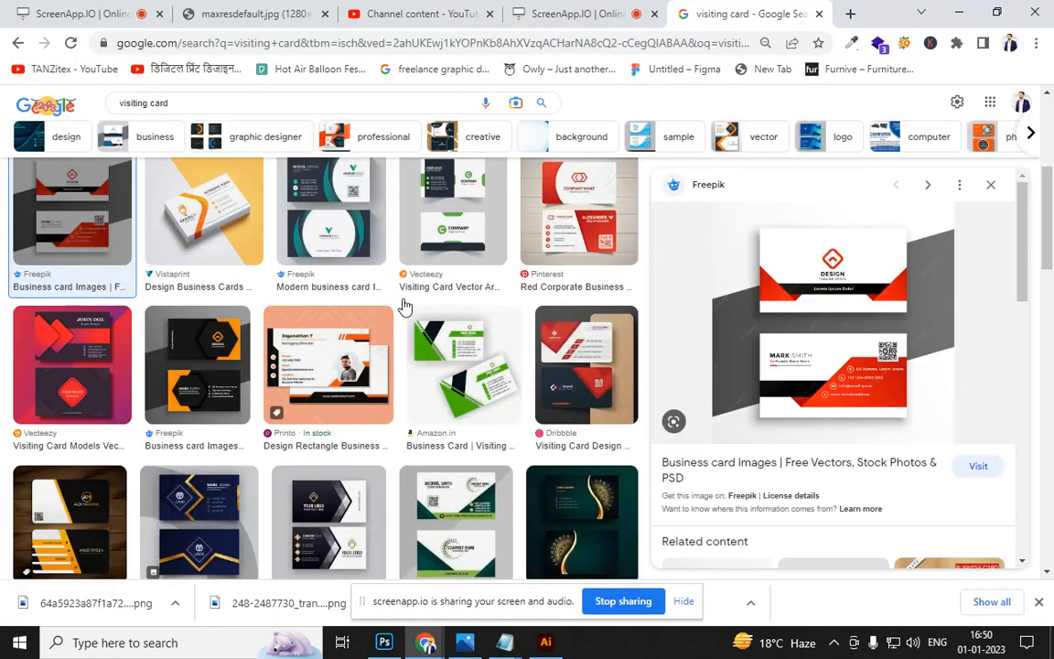
{"action": "left_click", "coordinate": [520, 13]}
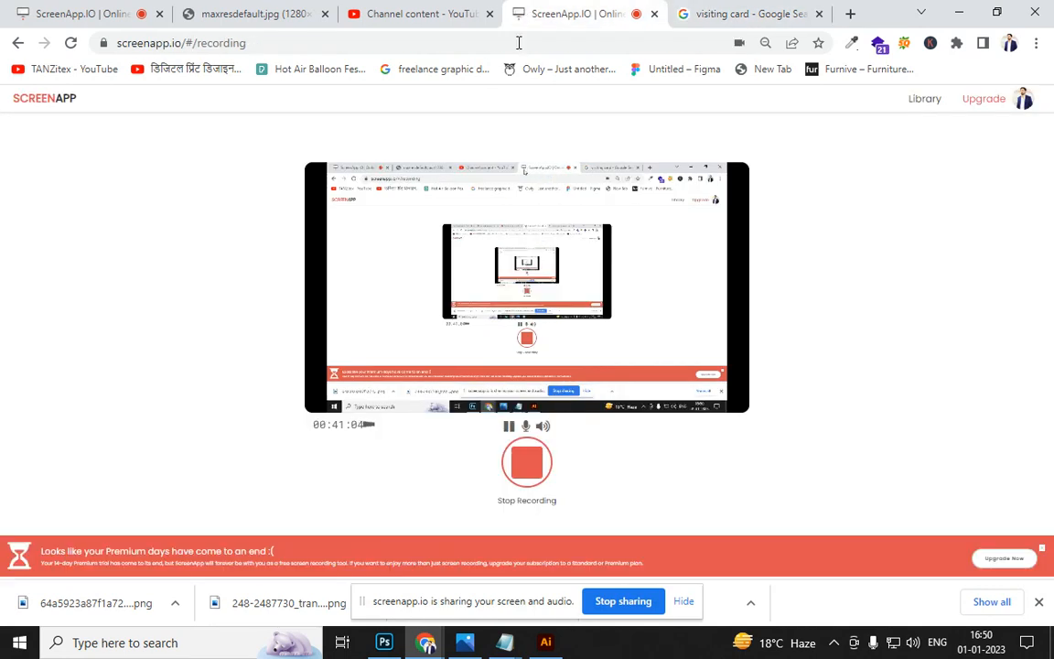
{"action": "key", "text": "alt+Tab"}
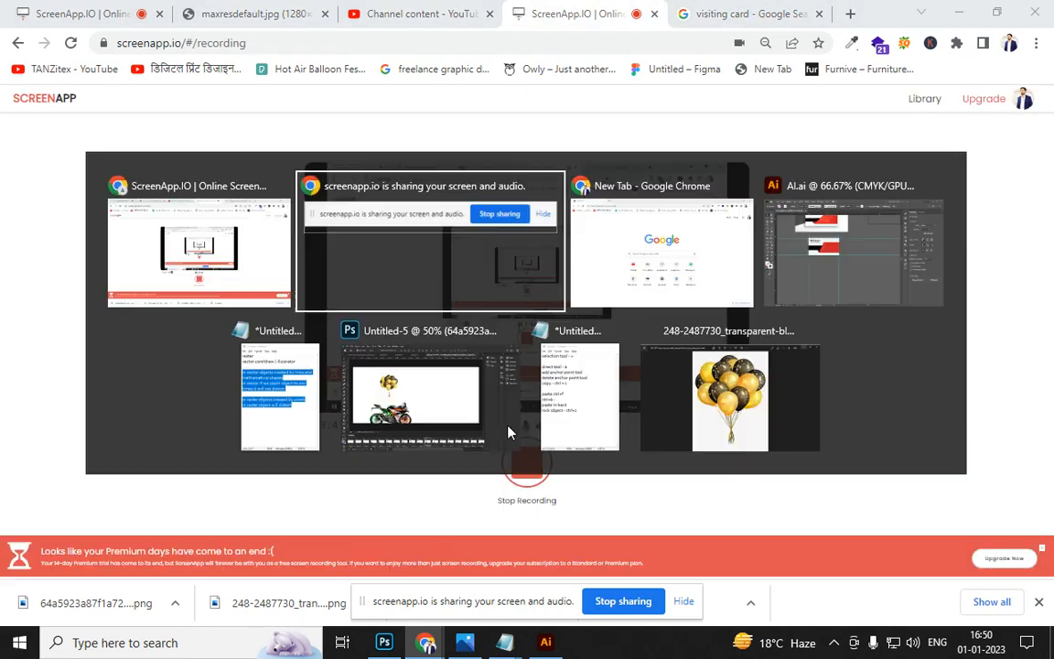
{"action": "key", "text": "alt+Tab"}
{"action": "key", "text": "Tab"}
{"action": "key", "text": "Tab"}
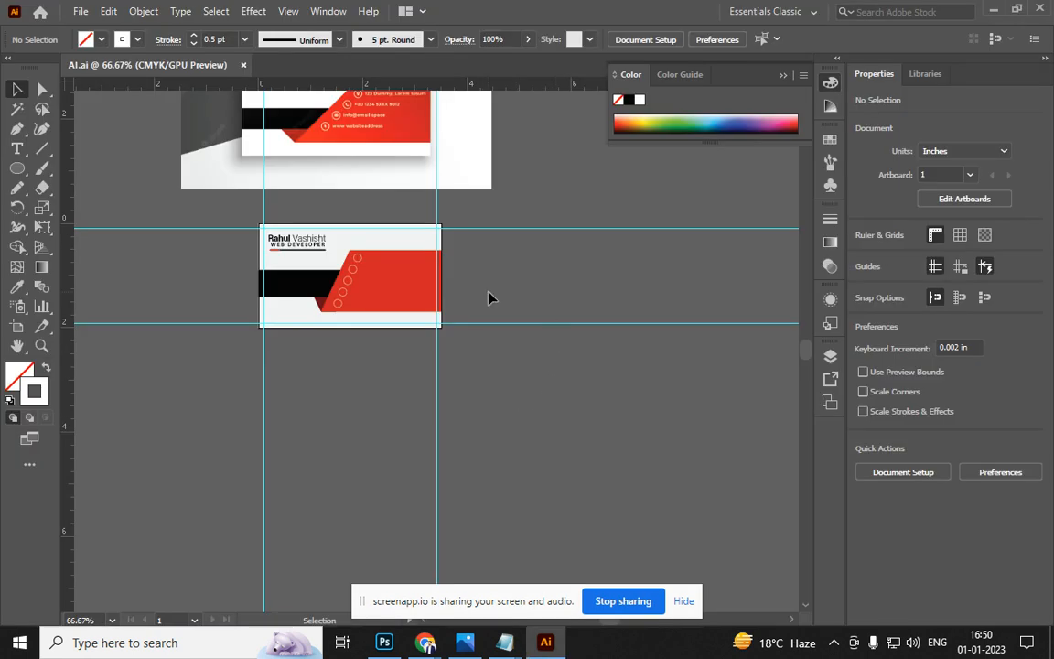
Pan the view to the business card and activate the Artboard tool
{"action": "scroll", "coordinate": [485, 296], "scroll_direction": "down", "scroll_amount": 3}
{"action": "scroll", "coordinate": [486, 297], "scroll_direction": "up", "scroll_amount": 4}
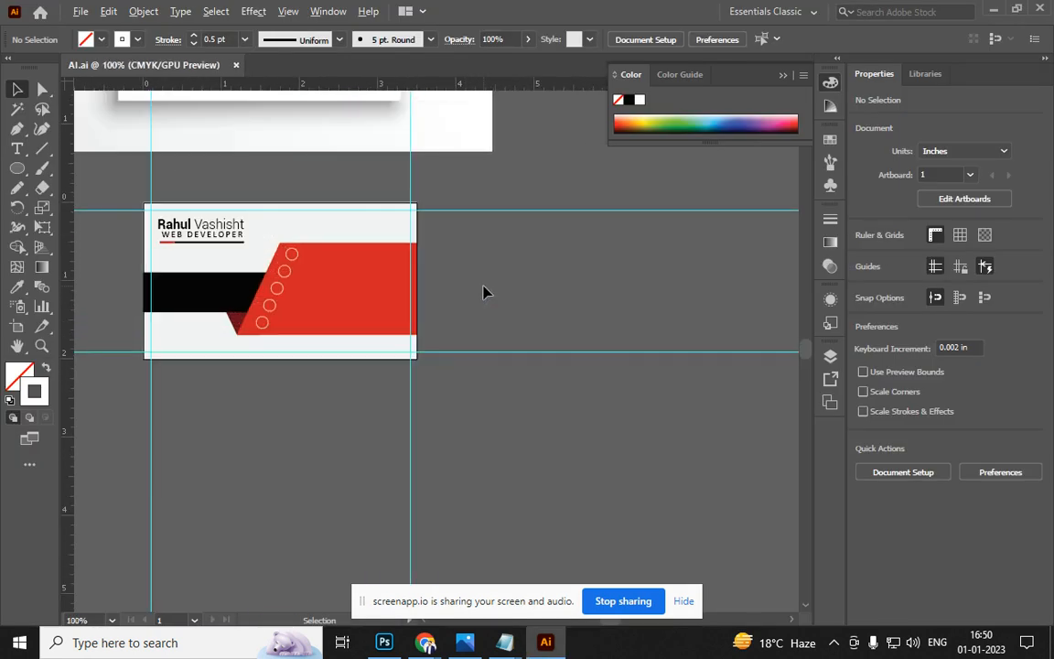
{"action": "left_click_drag", "start_coordinate": [519, 282], "coordinate": [475, 309]}
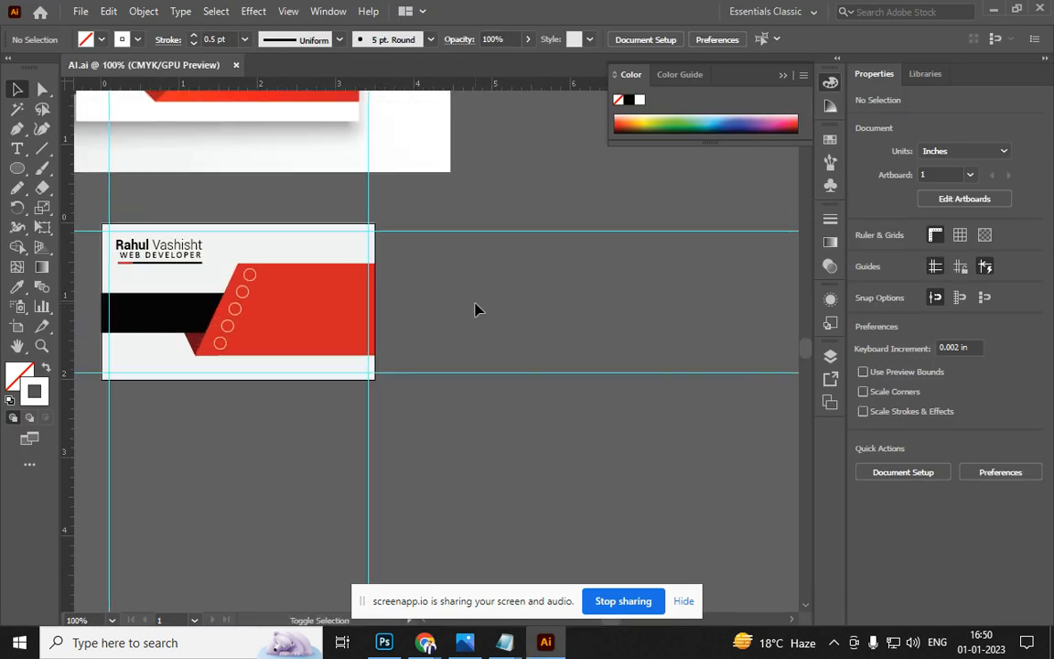
{"action": "key", "text": "shift+o"}
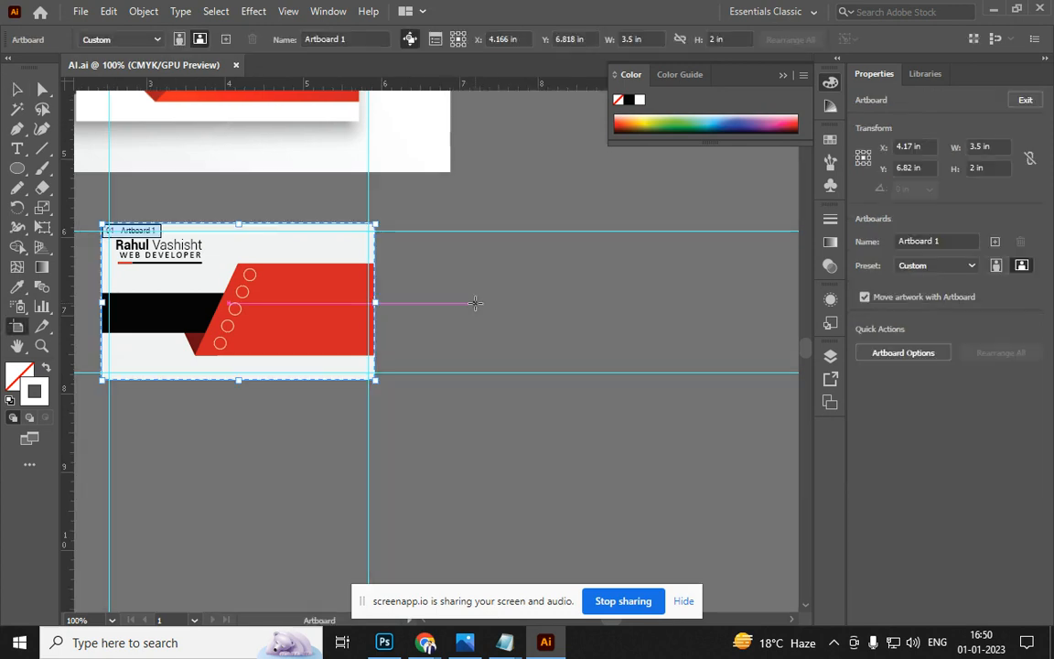
Add a new artboard with the A4 preset and move it to the right
{"action": "left_click", "coordinate": [226, 40]}
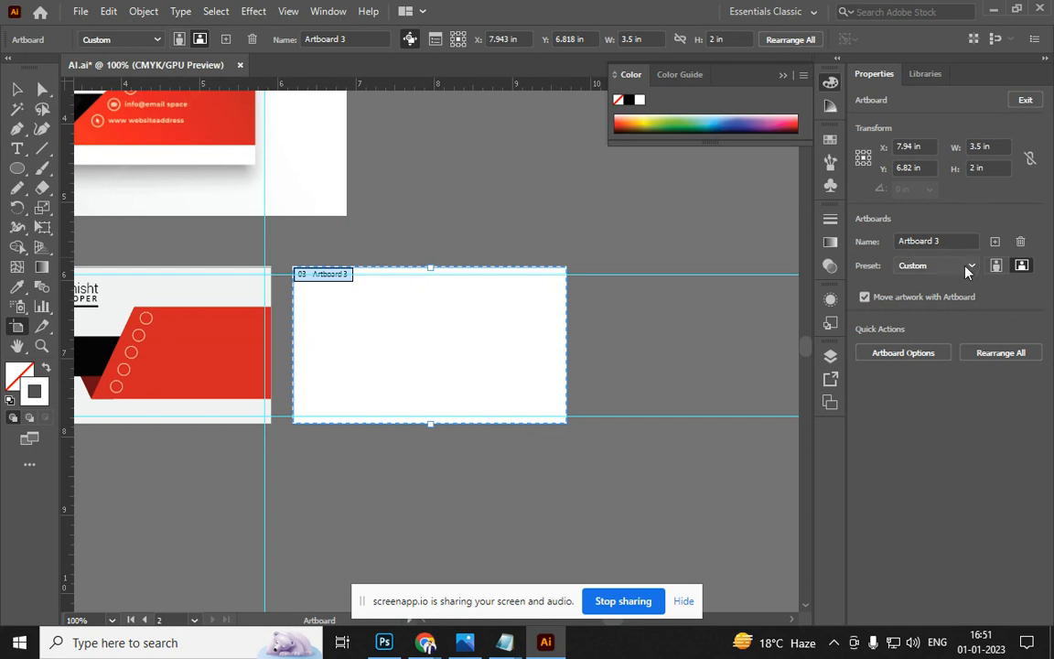
{"action": "left_click", "coordinate": [969, 267]}
{"action": "left_click", "coordinate": [920, 395]}
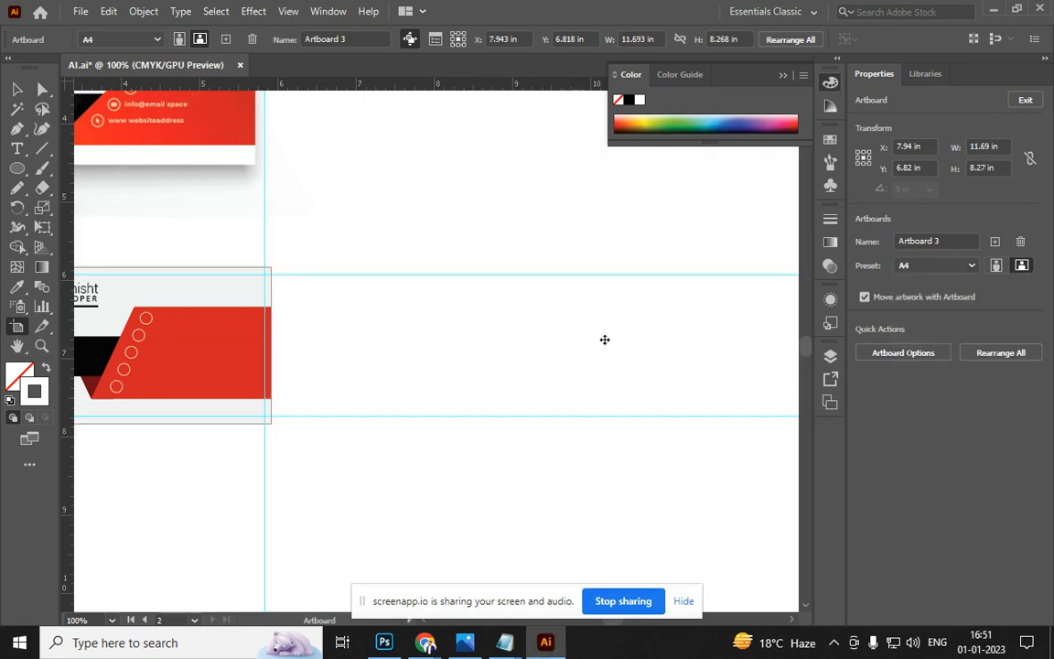
{"action": "key", "text": "ctrl+minus"}
{"action": "key", "text": "ctrl+minus"}
{"action": "key", "text": "ctrl+minus"}
{"action": "left_click_drag", "start_coordinate": [441, 260], "coordinate": [646, 260]}
{"action": "left_click", "coordinate": [654, 341]}
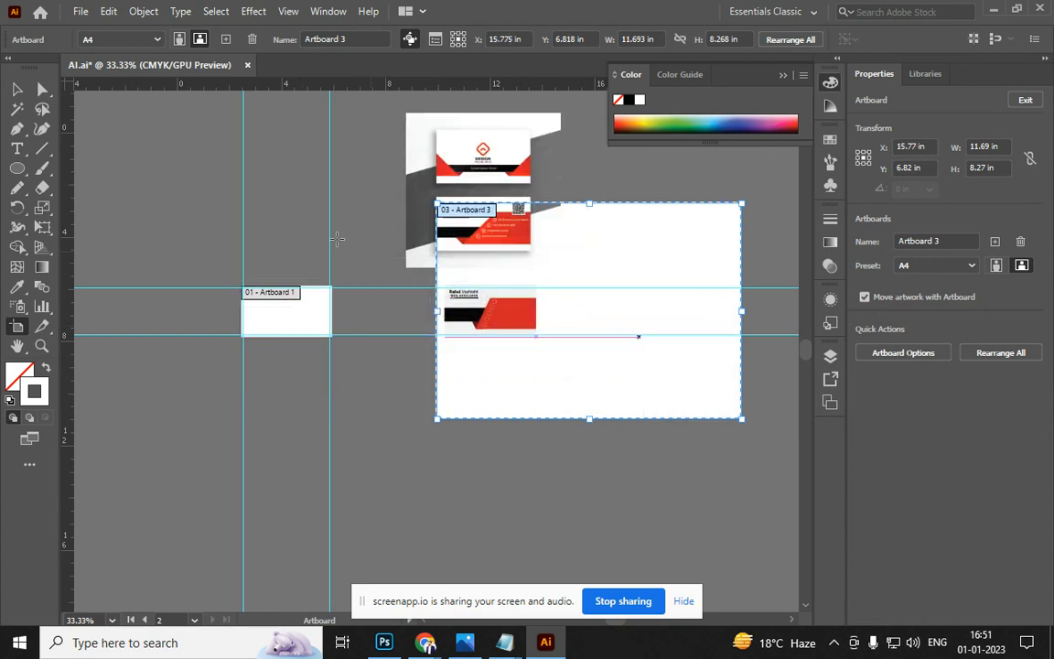
{"action": "key", "text": "Escape"}
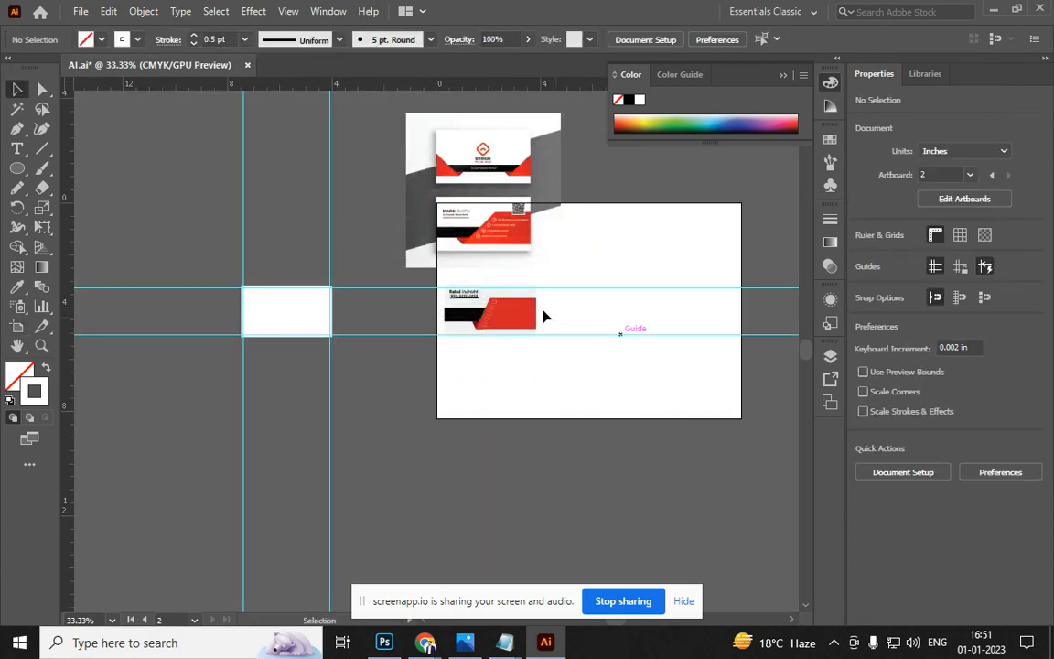
Move the reference image aside and the business card pieces onto the small empty artboard
{"action": "left_click_drag", "start_coordinate": [430, 273], "coordinate": [353, 161]}
{"action": "left_click_drag", "start_coordinate": [466, 287], "coordinate": [539, 377]}
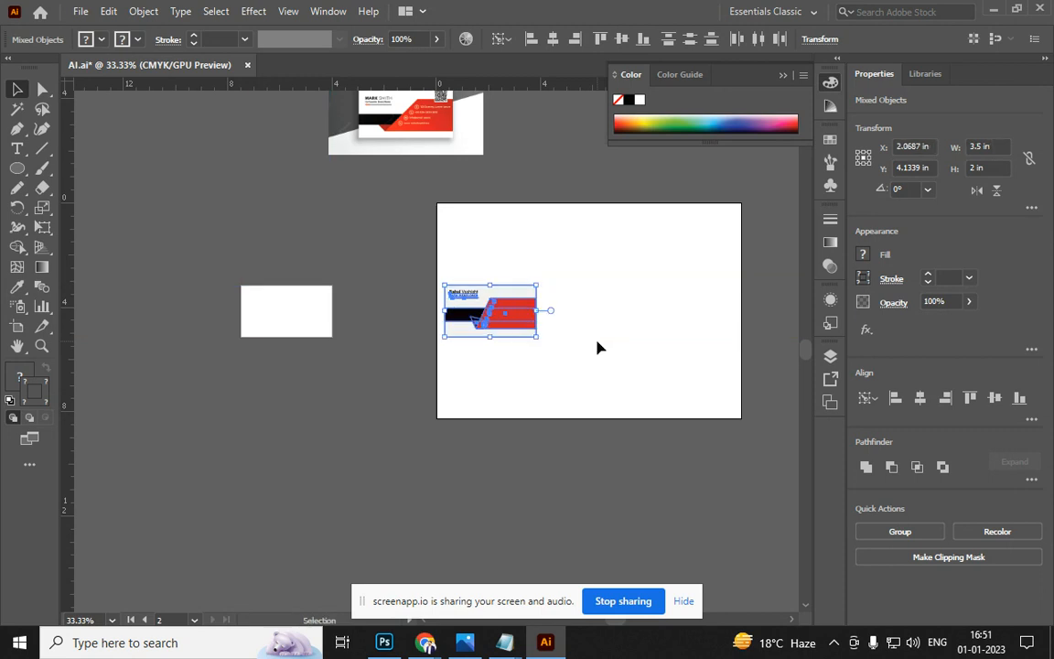
{"action": "left_click_drag", "start_coordinate": [505, 320], "coordinate": [301, 320]}
{"action": "left_click", "coordinate": [563, 273]}
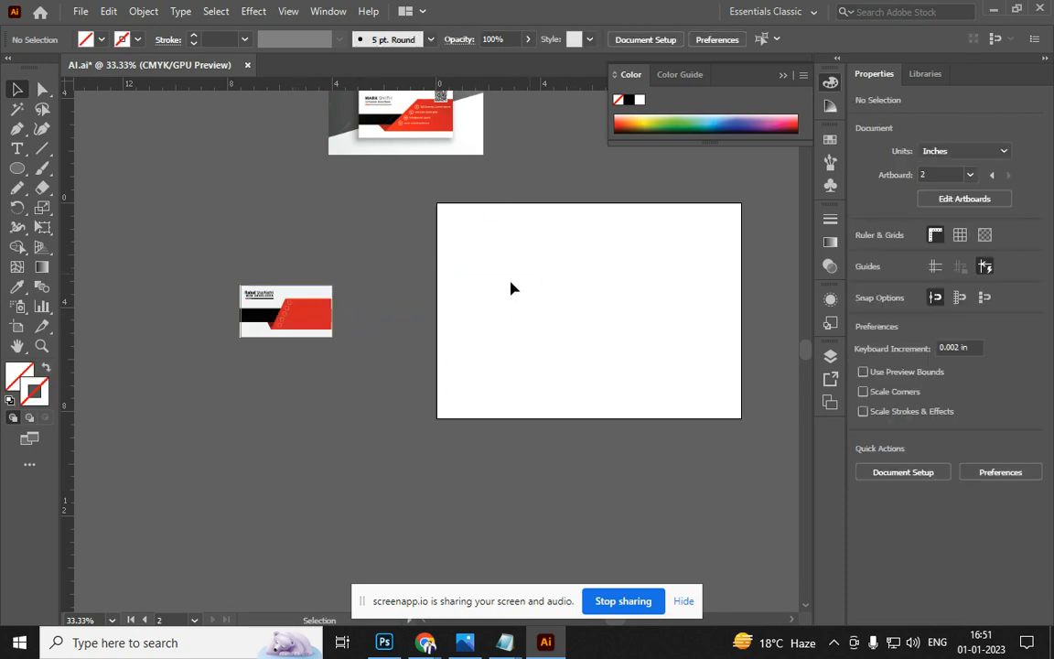
Turn the A4 artboard to portrait and position it down-left beside the card
{"action": "key", "text": "shift+o"}
{"action": "left_click", "coordinate": [502, 308]}
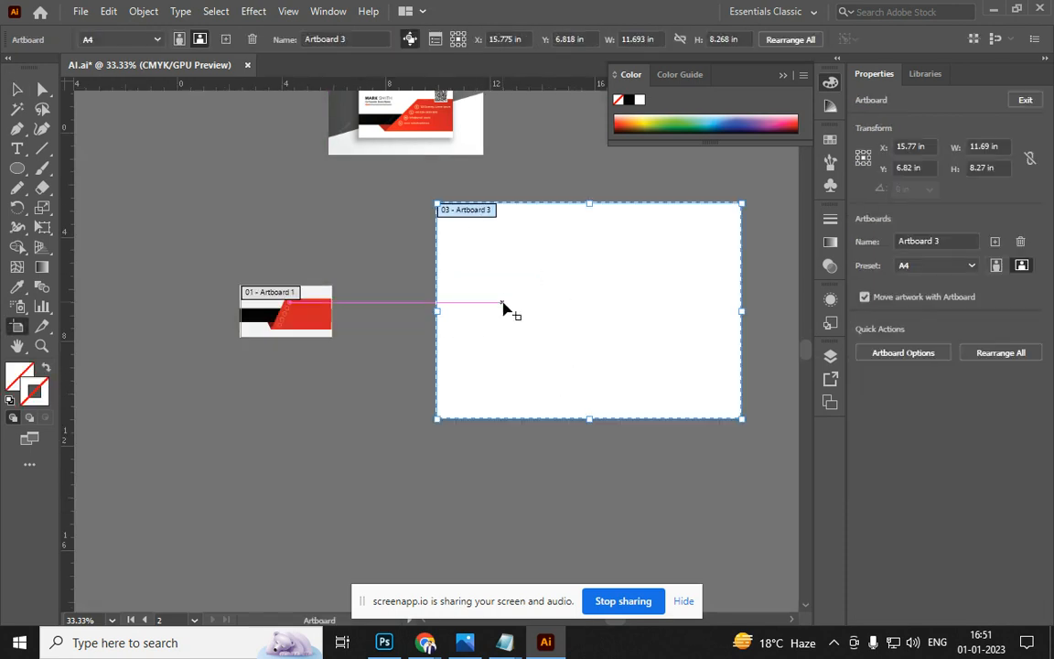
{"action": "left_click", "coordinate": [997, 266]}
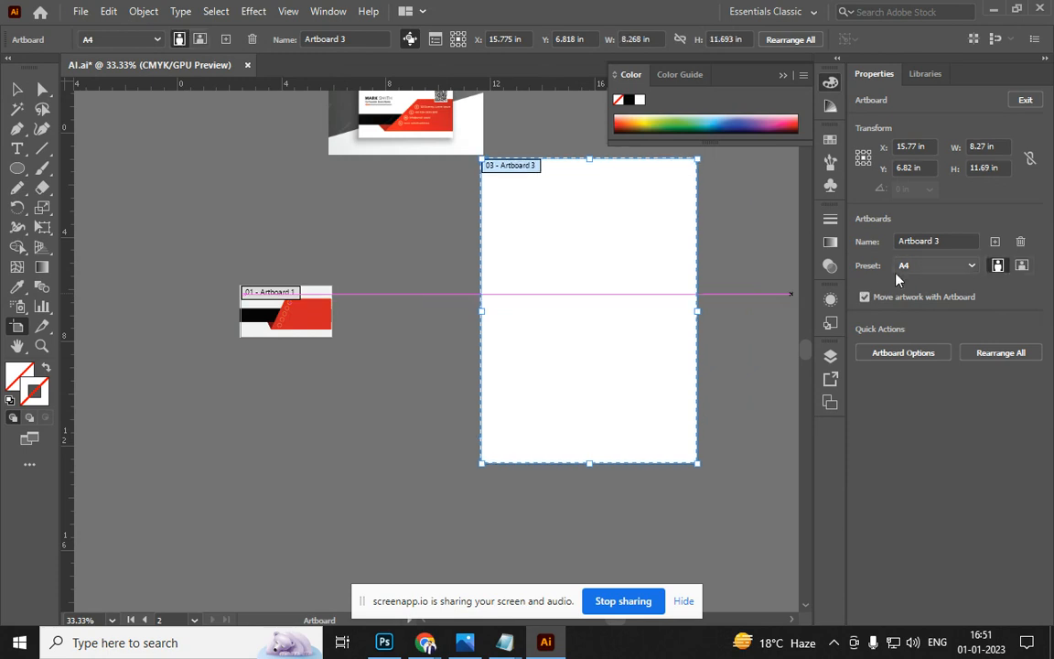
{"action": "key", "text": "Escape"}
{"action": "left_click_drag", "start_coordinate": [367, 242], "coordinate": [283, 208]}
{"action": "key", "text": "shift+o"}
{"action": "left_click_drag", "start_coordinate": [492, 253], "coordinate": [375, 331]}
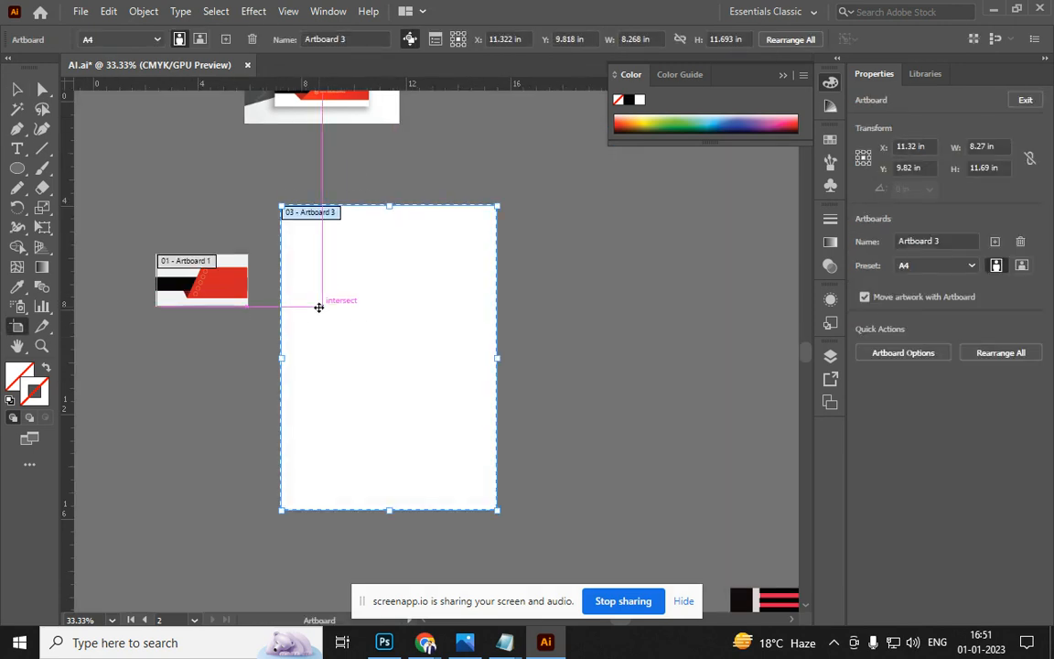
{"action": "left_click", "coordinate": [11, 88]}
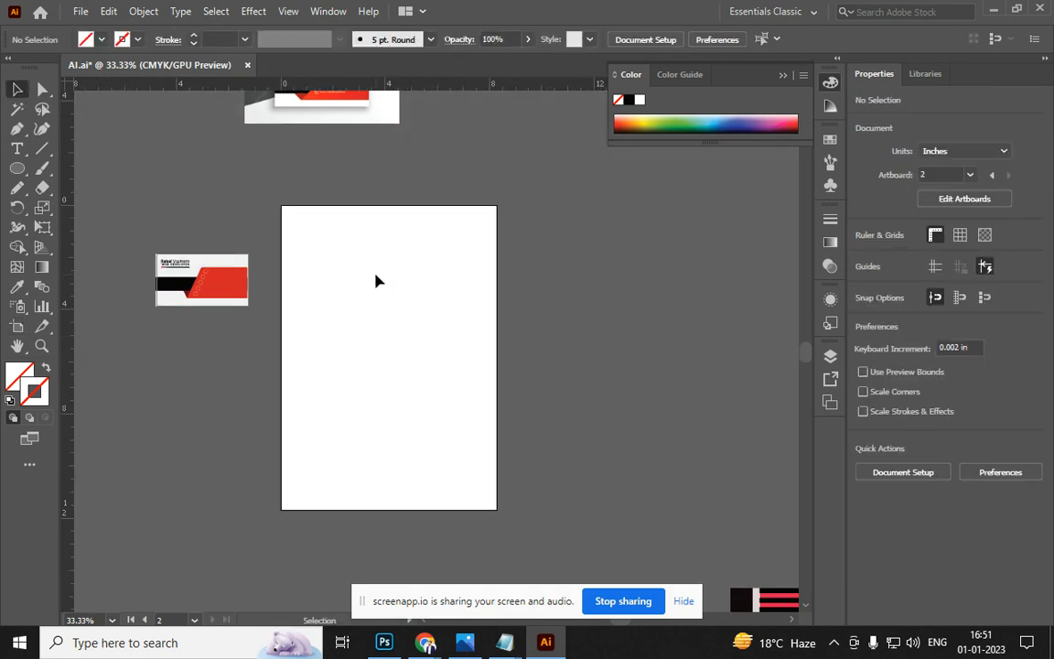
Ungroup the business card pieces and bring the name block into view
{"action": "left_click", "coordinate": [209, 301]}
{"action": "scroll", "coordinate": [210, 301], "scroll_direction": "up", "scroll_amount": 3}
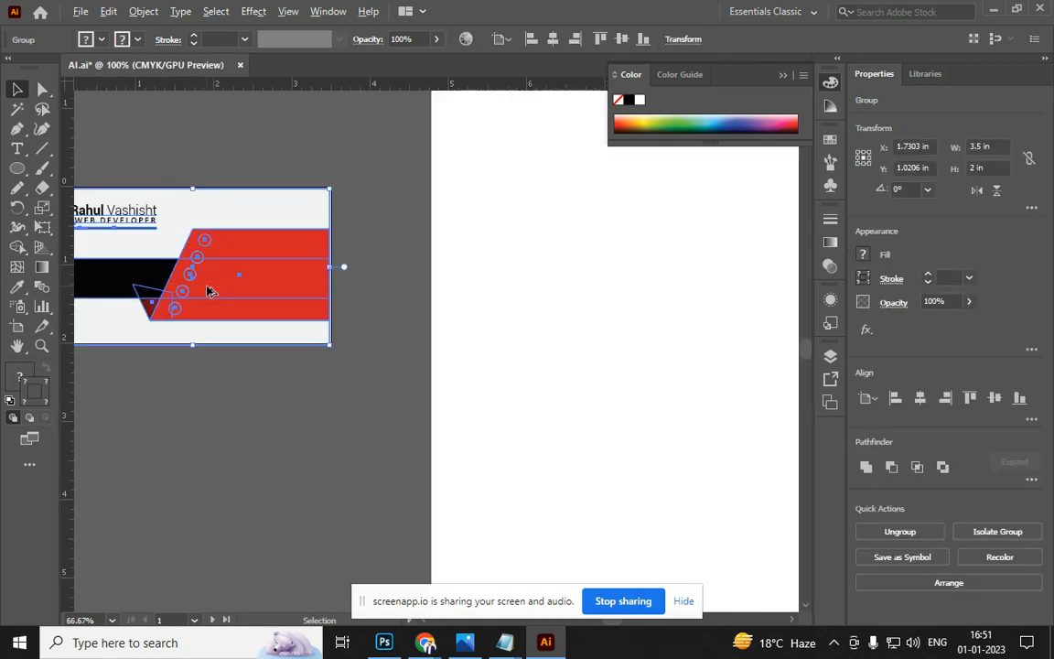
{"action": "key", "text": "ctrl+shift+g"}
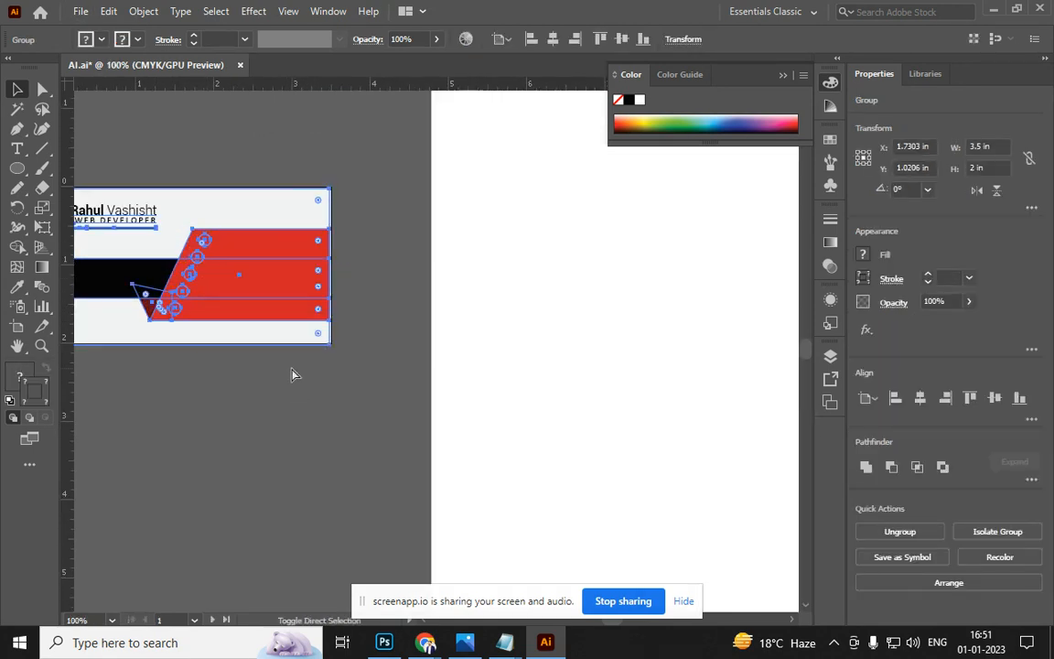
{"action": "left_click", "coordinate": [199, 247]}
{"action": "left_click", "coordinate": [155, 235]}
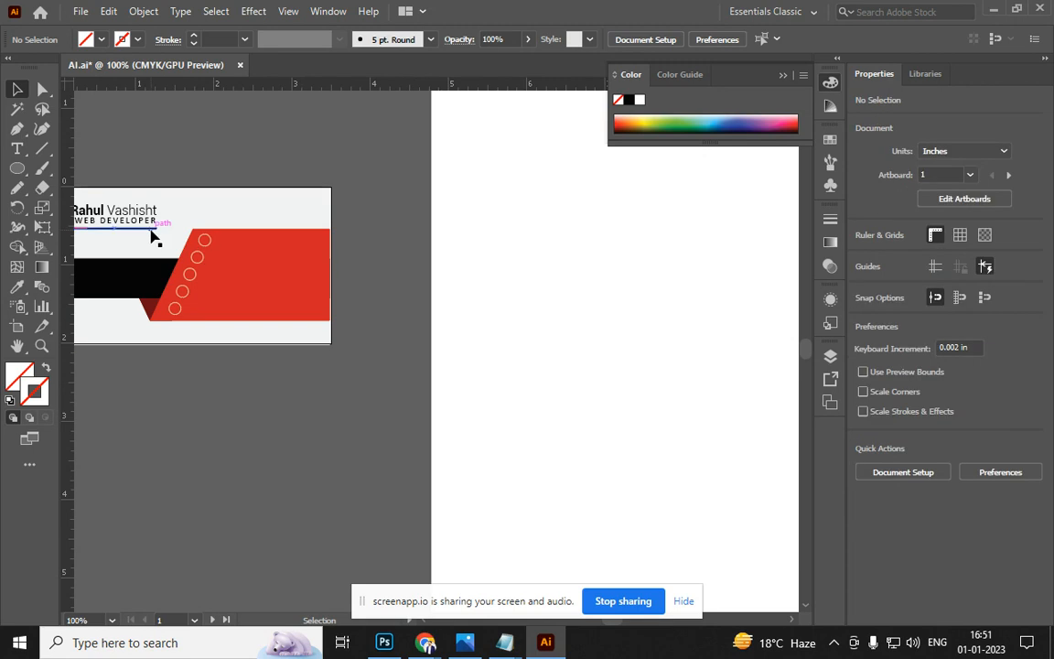
{"action": "left_click", "coordinate": [153, 227]}
{"action": "left_click", "coordinate": [148, 219], "text": "shift"}
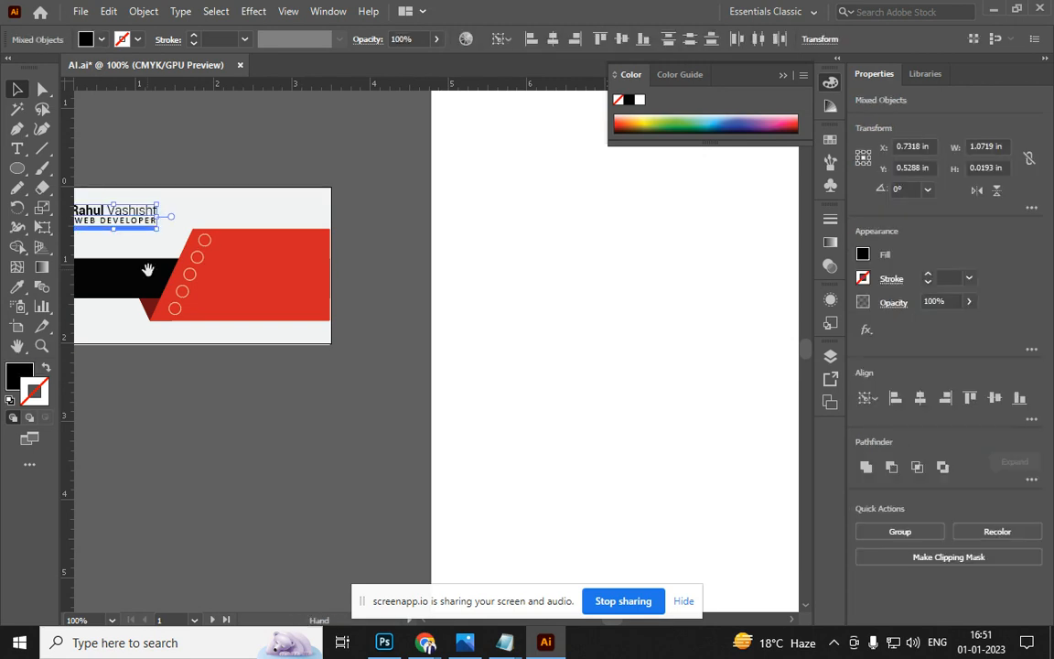
{"action": "left_click_drag", "start_coordinate": [145, 267], "coordinate": [469, 300]}
{"action": "scroll", "coordinate": [467, 284], "scroll_direction": "up", "scroll_amount": 2}
{"action": "scroll", "coordinate": [464, 261], "scroll_direction": "up", "scroll_amount": 2}
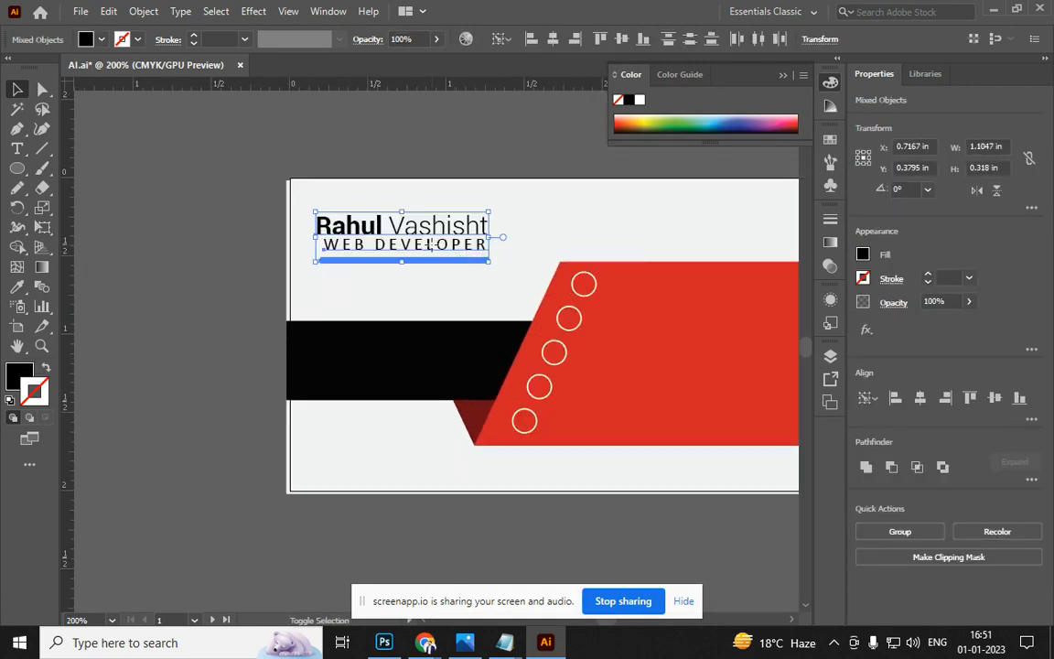
{"action": "left_click_drag", "start_coordinate": [364, 259], "coordinate": [376, 207]}
{"action": "key", "text": "ctrl+z"}
Group the name, WEB DEVELOPER title, underline and red accent together
{"action": "left_click", "coordinate": [341, 264]}
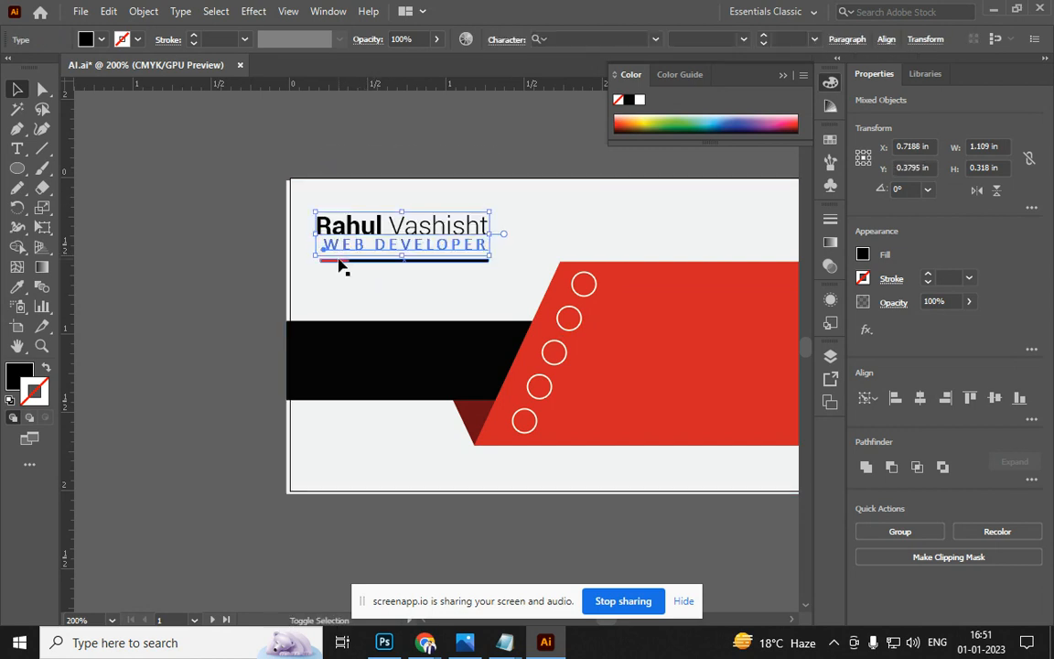
{"action": "left_click", "coordinate": [346, 260]}
{"action": "left_click", "coordinate": [371, 261], "text": "shift"}
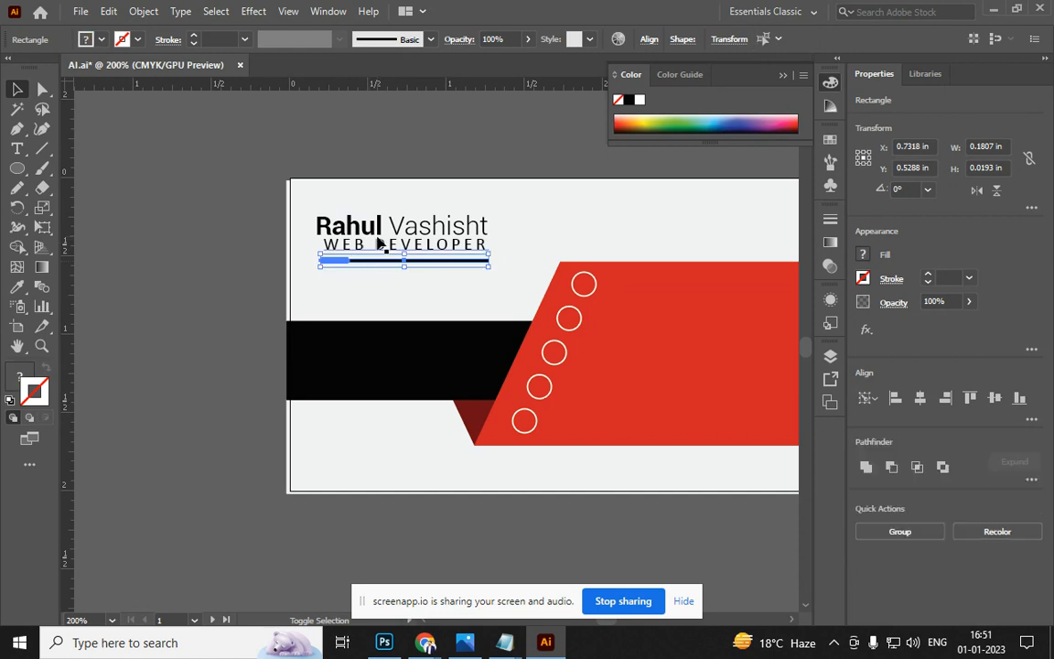
{"action": "left_click", "coordinate": [379, 242], "text": "shift"}
{"action": "left_click", "coordinate": [388, 223], "text": "shift"}
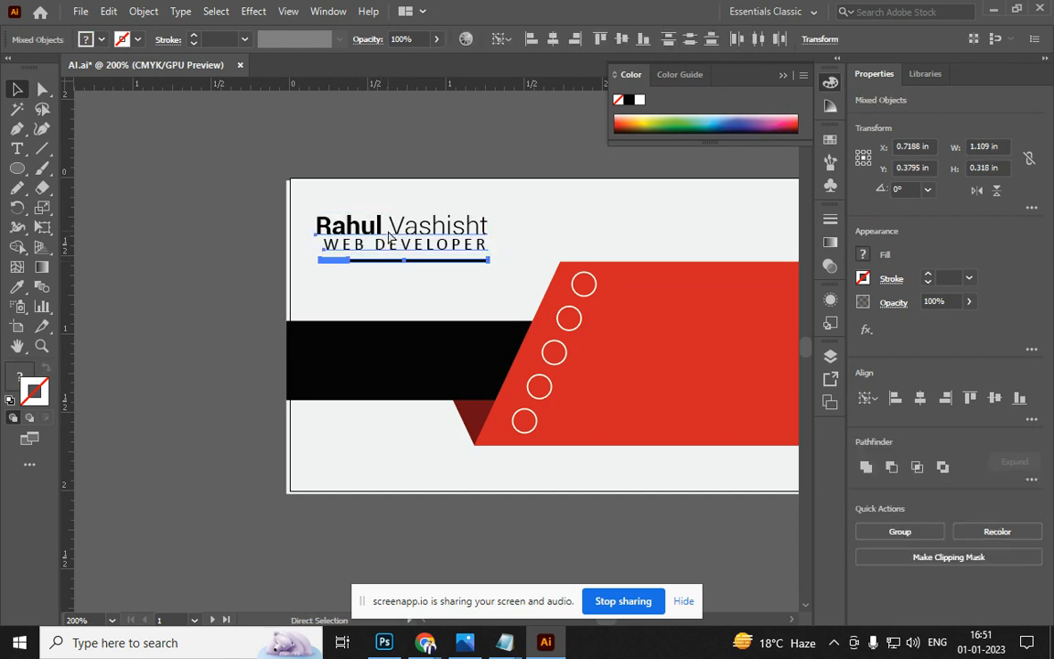
{"action": "key", "text": "ctrl+g"}
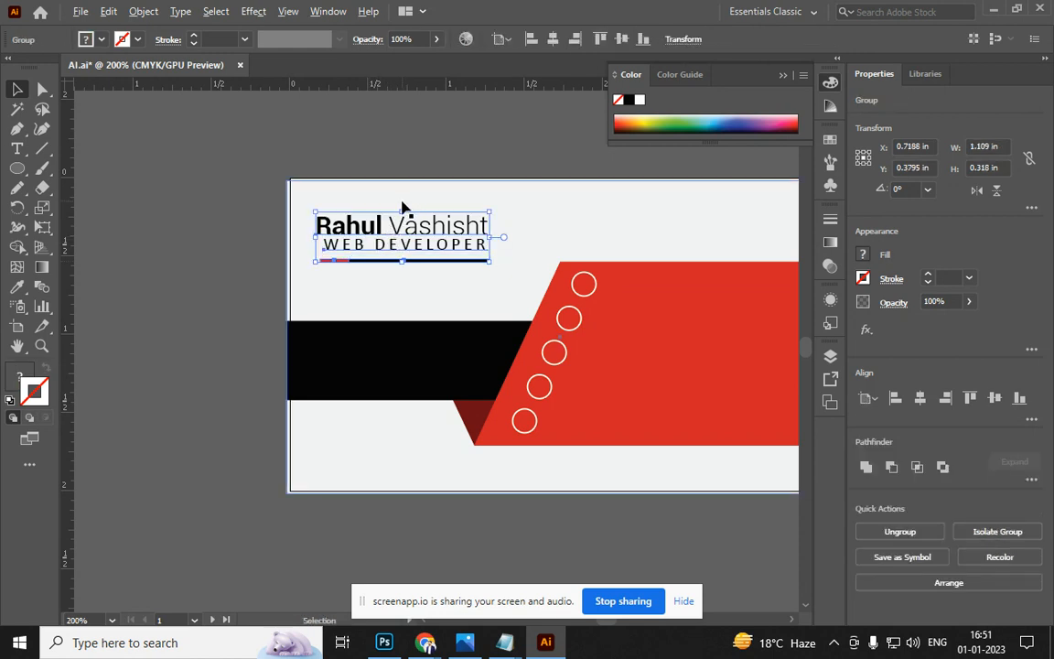
Alt-drag a copy of the heading group to the top of the A4 letterhead
{"action": "scroll", "coordinate": [400, 207], "scroll_direction": "down", "scroll_amount": 2}
{"action": "left_click_drag", "start_coordinate": [514, 266], "coordinate": [330, 386]}
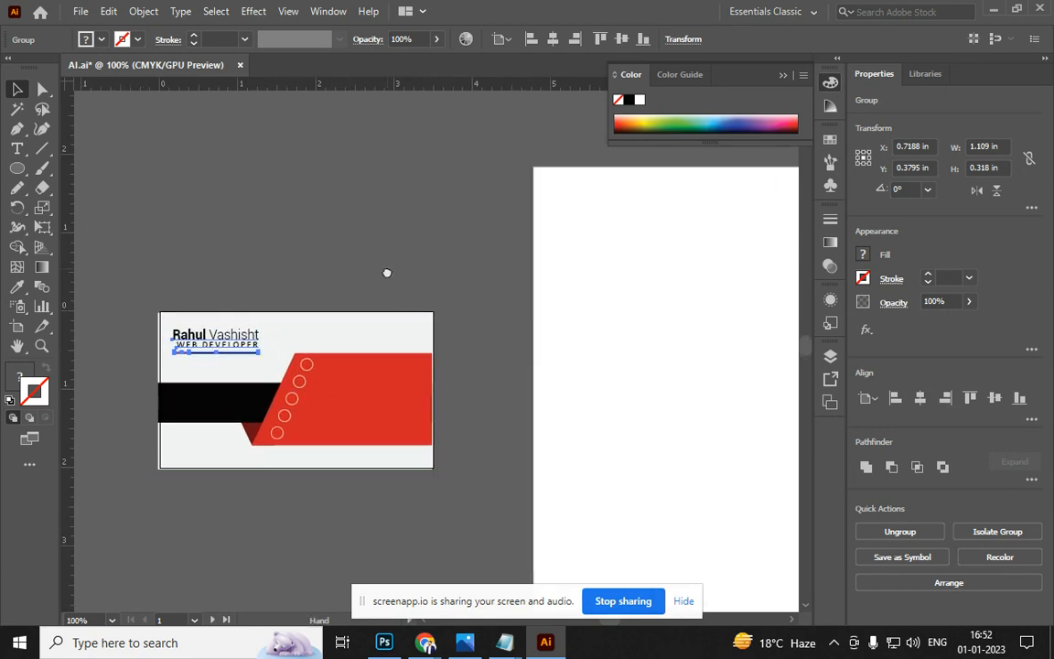
{"action": "left_click_drag", "start_coordinate": [386, 273], "coordinate": [367, 292]}
{"action": "left_click_drag", "start_coordinate": [238, 351], "coordinate": [630, 228]}
{"action": "left_click", "coordinate": [332, 263]}
{"action": "left_click_drag", "start_coordinate": [408, 270], "coordinate": [316, 224]}
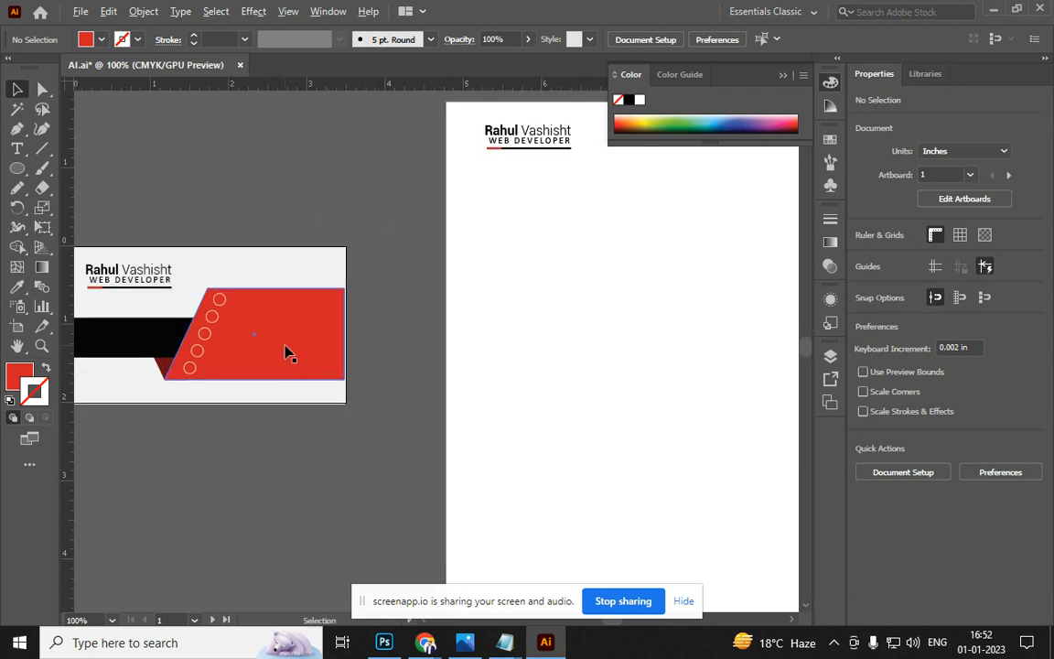
{"action": "key", "text": "ctrl+minus"}
Extend the letterhead's red band leftward by nudging its two left corner points
{"action": "left_click_drag", "start_coordinate": [313, 370], "coordinate": [643, 532]}
{"action": "left_click", "coordinate": [282, 229]}
{"action": "left_click", "coordinate": [721, 471]}
{"action": "left_click", "coordinate": [612, 537]}
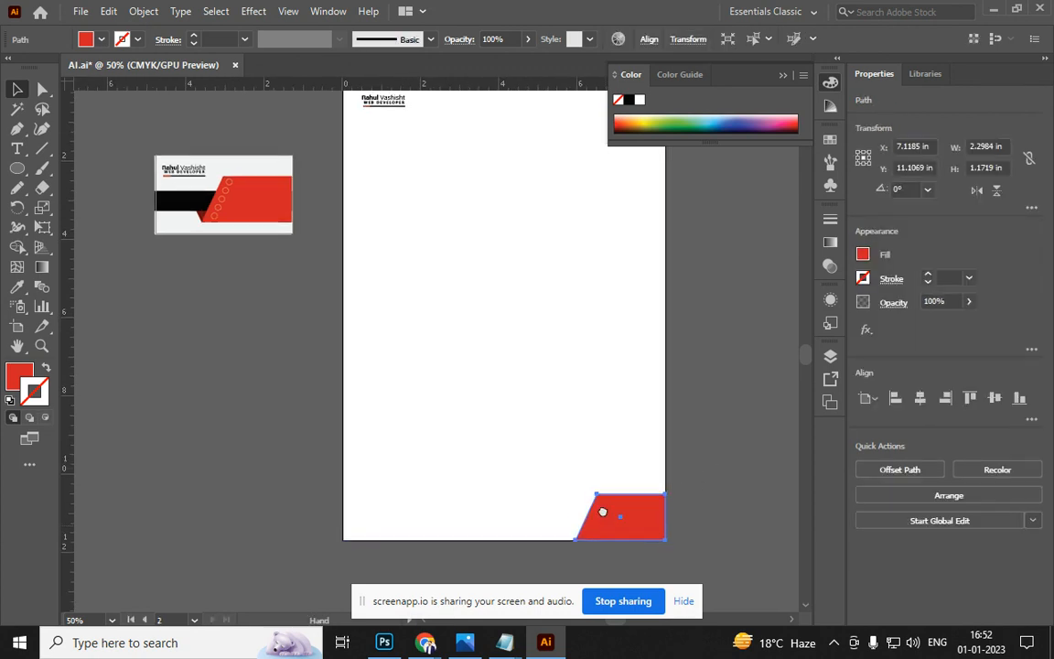
{"action": "key", "text": "ctrl+="}
{"action": "key", "text": "ctrl+="}
{"action": "key", "text": "ctrl+="}
{"action": "key", "text": "a"}
{"action": "left_click", "coordinate": [568, 321]}
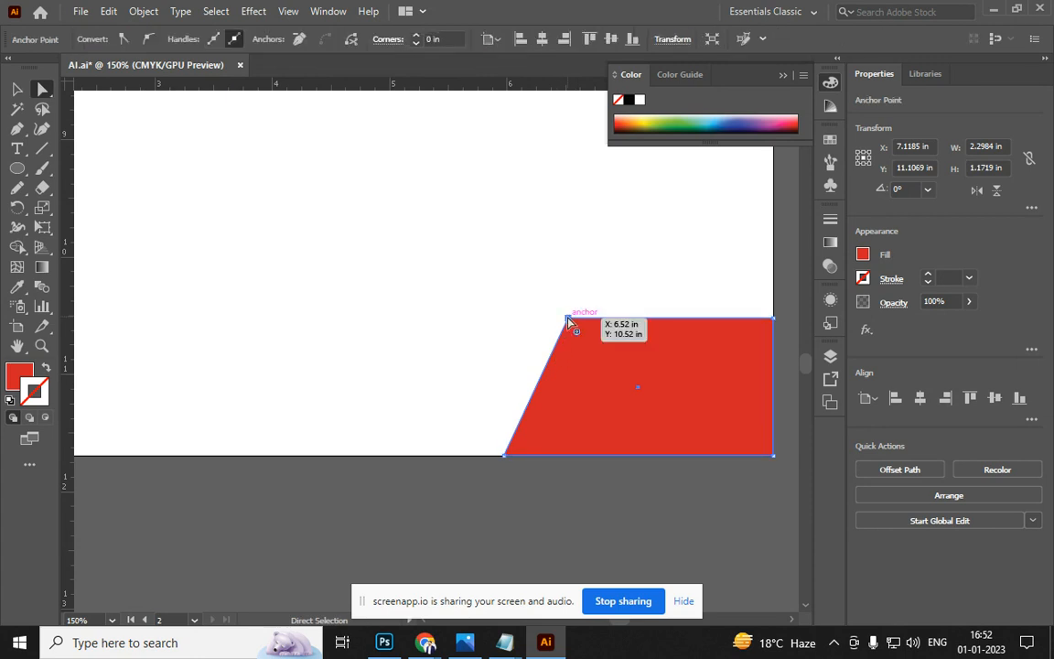
{"action": "left_click", "coordinate": [504, 455], "text": "shift"}
{"action": "key", "text": "Left"}
{"action": "key", "text": "Left"}
{"action": "key", "text": "Left"}
{"action": "key", "text": "Left"}
{"action": "key", "text": "Left"}
{"action": "key", "text": "Left"}
{"action": "key", "text": "Left"}
{"action": "key", "text": "Left"}
{"action": "key", "text": "Left"}
{"action": "key", "text": "Left"}
{"action": "key", "text": "Left"}
{"action": "key", "text": "Left"}
{"action": "key", "text": "Left"}
{"action": "key", "text": "Left"}
{"action": "key", "text": "Left"}
{"action": "key", "text": "Left"}
{"action": "key", "text": "Left"}
{"action": "key", "text": "Left"}
{"action": "key", "text": "Left"}
{"action": "key", "text": "Left"}
{"action": "key", "text": "Left"}
{"action": "key", "text": "Left"}
{"action": "key", "text": "Left"}
{"action": "key", "text": "Left"}
{"action": "key", "text": "Left"}
{"action": "key", "text": "Left"}
{"action": "key", "text": "Left"}
{"action": "key", "text": "Left"}
{"action": "key", "text": "Left"}
{"action": "key", "text": "Left"}
{"action": "key", "text": "Left"}
{"action": "key", "text": "Left"}
{"action": "key", "text": "Left"}
{"action": "key", "text": "Left"}
{"action": "key", "text": "Left"}
{"action": "key", "text": "Left"}
{"action": "key", "text": "Left"}
{"action": "key", "text": "Left"}
{"action": "key", "text": "Left"}
{"action": "key", "text": "Left"}
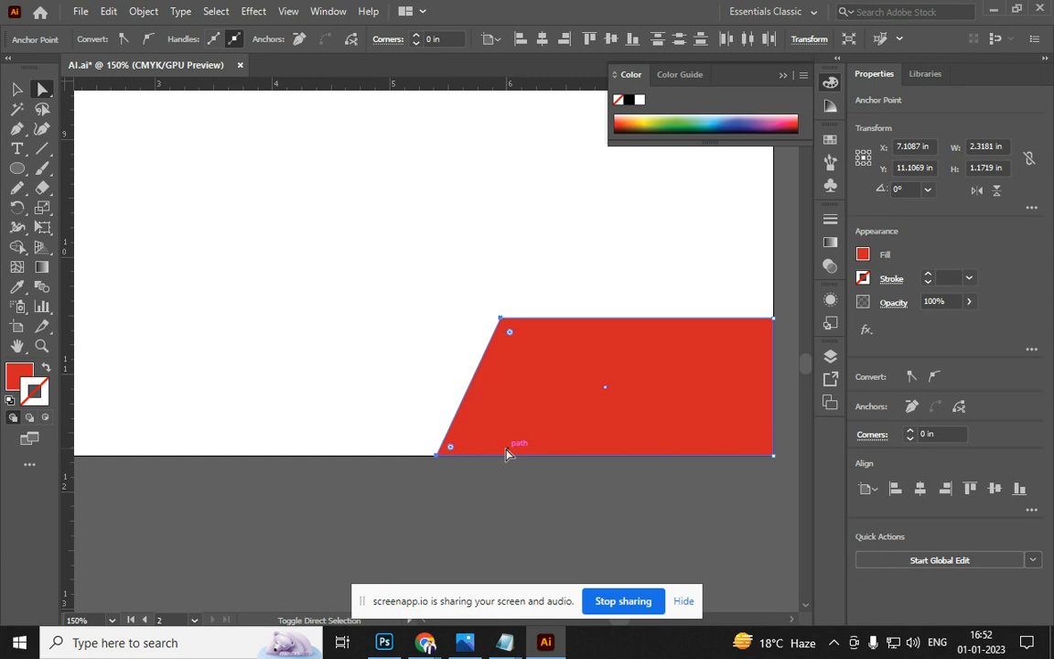
{"action": "key", "text": "Left"}
{"action": "key", "text": "Left"}
{"action": "key", "text": "Left"}
{"action": "key", "text": "Left"}
{"action": "key", "text": "Left"}
{"action": "key", "text": "Left"}
{"action": "key", "text": "Left"}
{"action": "key", "text": "Left"}
{"action": "key", "text": "Left"}
{"action": "key", "text": "Left"}
{"action": "key", "text": "Left"}
{"action": "key", "text": "Left"}
{"action": "key", "text": "Left"}
{"action": "key", "text": "Left"}
{"action": "key", "text": "Left"}
{"action": "key", "text": "Left"}
{"action": "key", "text": "Left"}
{"action": "key", "text": "Left"}
{"action": "key", "text": "Left"}
{"action": "key", "text": "Left"}
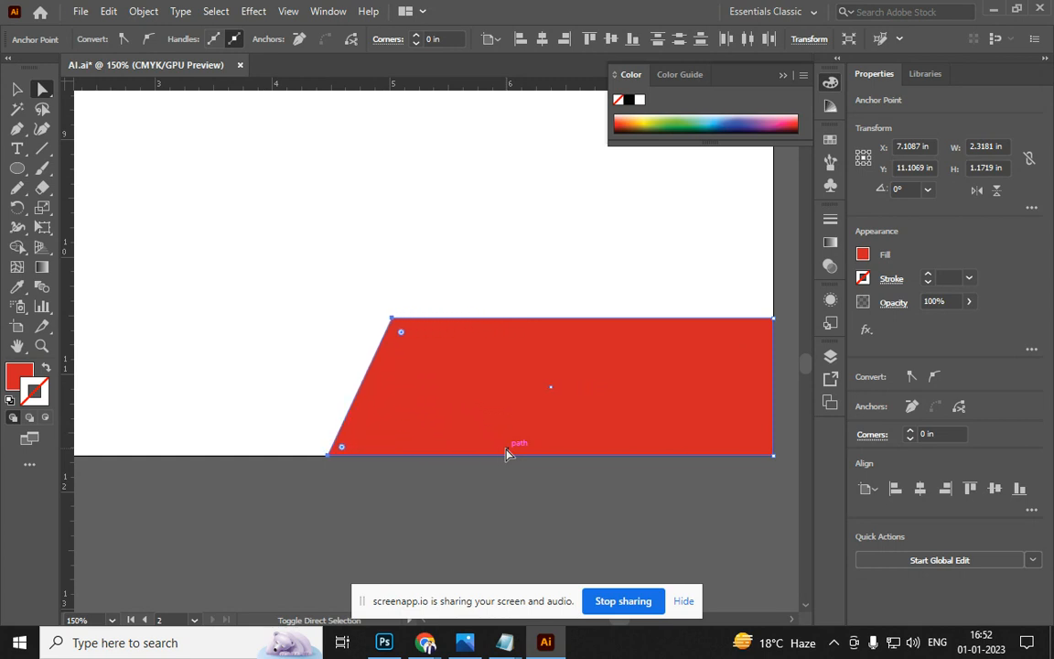
{"action": "left_click", "coordinate": [506, 452]}
{"action": "left_click", "coordinate": [500, 494]}
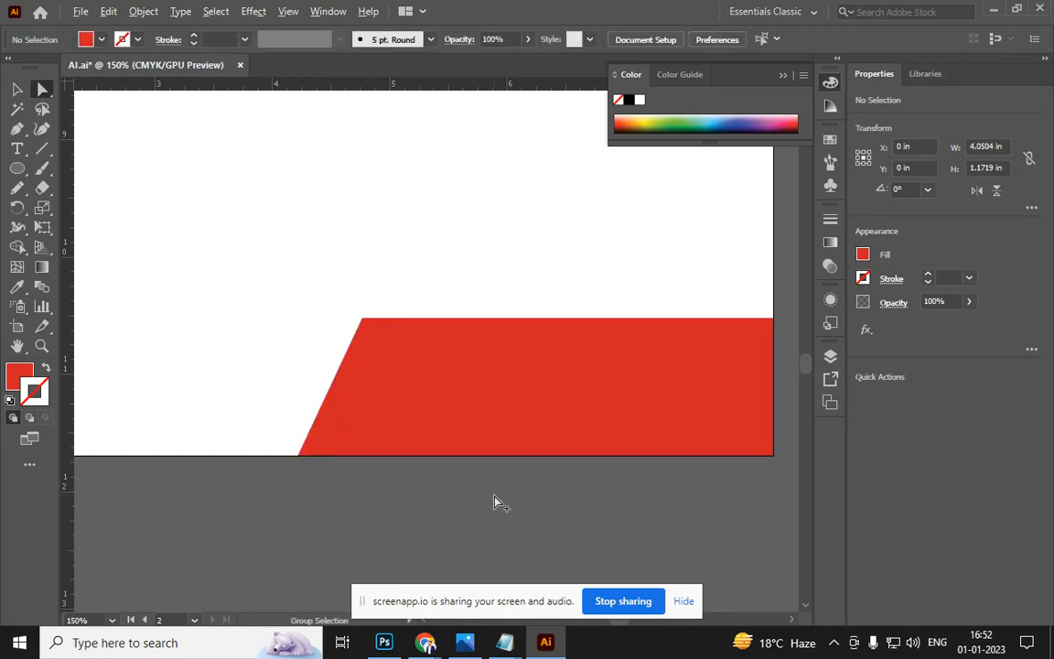
{"action": "key", "text": "ctrl+minus"}
{"action": "key", "text": "ctrl+minus"}
{"action": "key", "text": "ctrl+minus"}
Copy the card's black band to the letterhead's bottom and stretch it to the left edge
{"action": "left_click", "coordinate": [112, 156]}
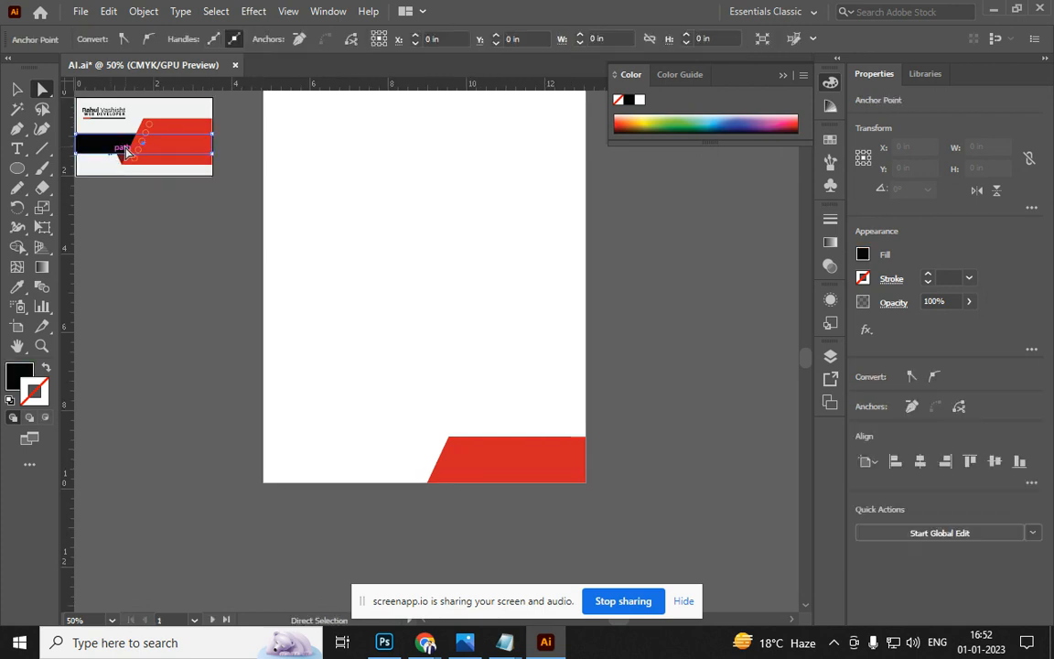
{"action": "key", "text": "v"}
{"action": "left_click_drag", "start_coordinate": [118, 150], "coordinate": [386, 482]}
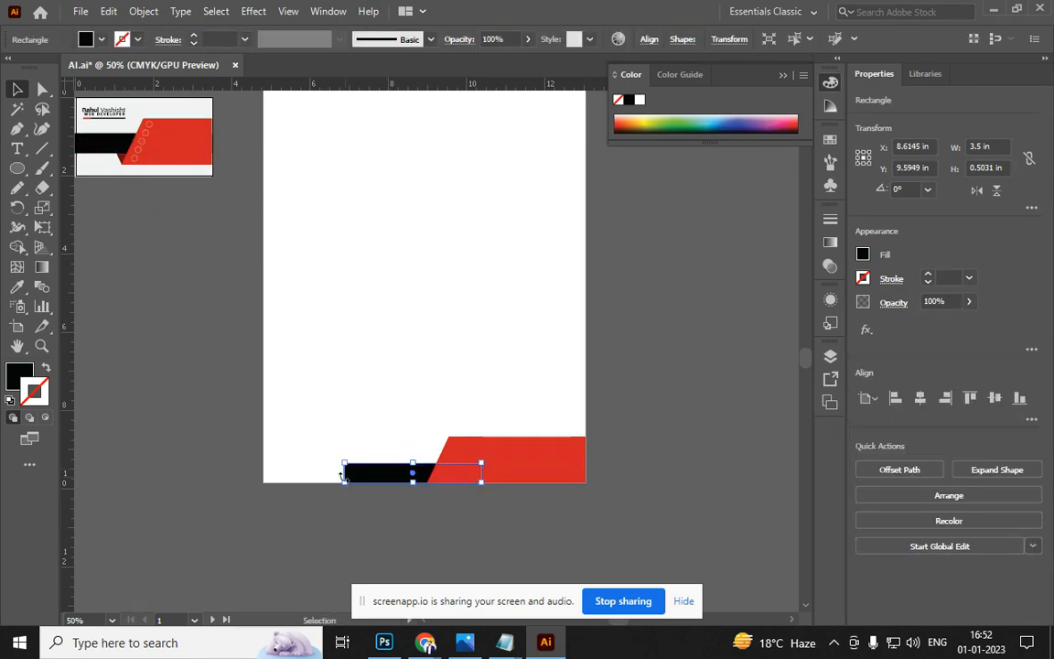
{"action": "left_click", "coordinate": [366, 457]}
{"action": "left_click", "coordinate": [344, 483]}
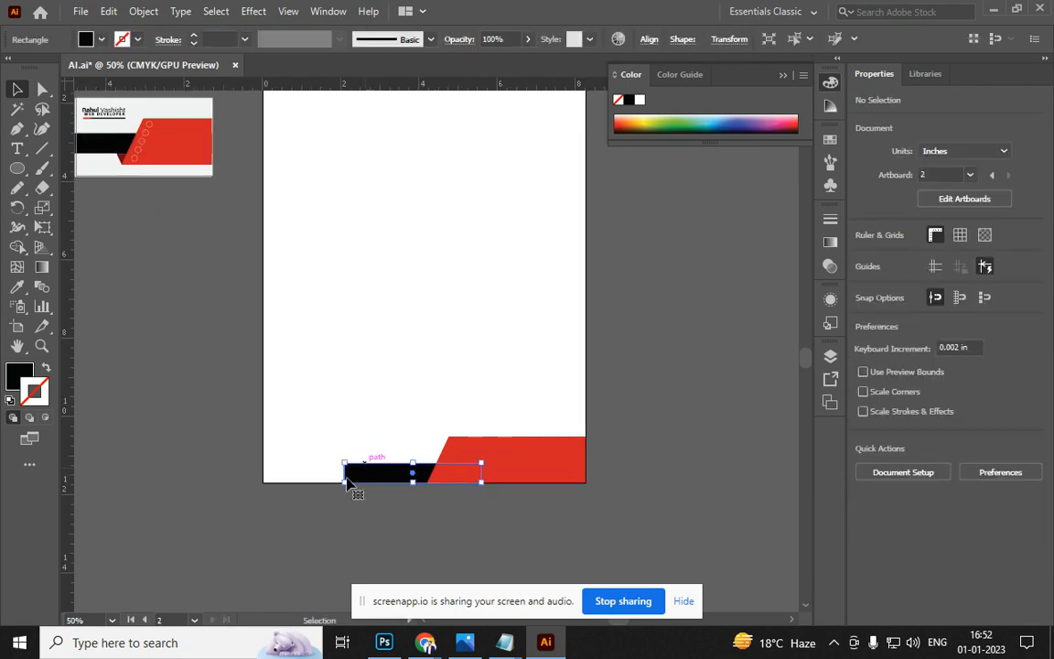
{"action": "left_click_drag", "start_coordinate": [341, 486], "coordinate": [264, 483]}
{"action": "left_click", "coordinate": [497, 398]}
{"action": "left_click_drag", "start_coordinate": [544, 337], "coordinate": [482, 476]}
Enlarge the name logo at the letterhead's top left
{"action": "scroll", "coordinate": [292, 182], "scroll_direction": "up", "scroll_amount": 1}
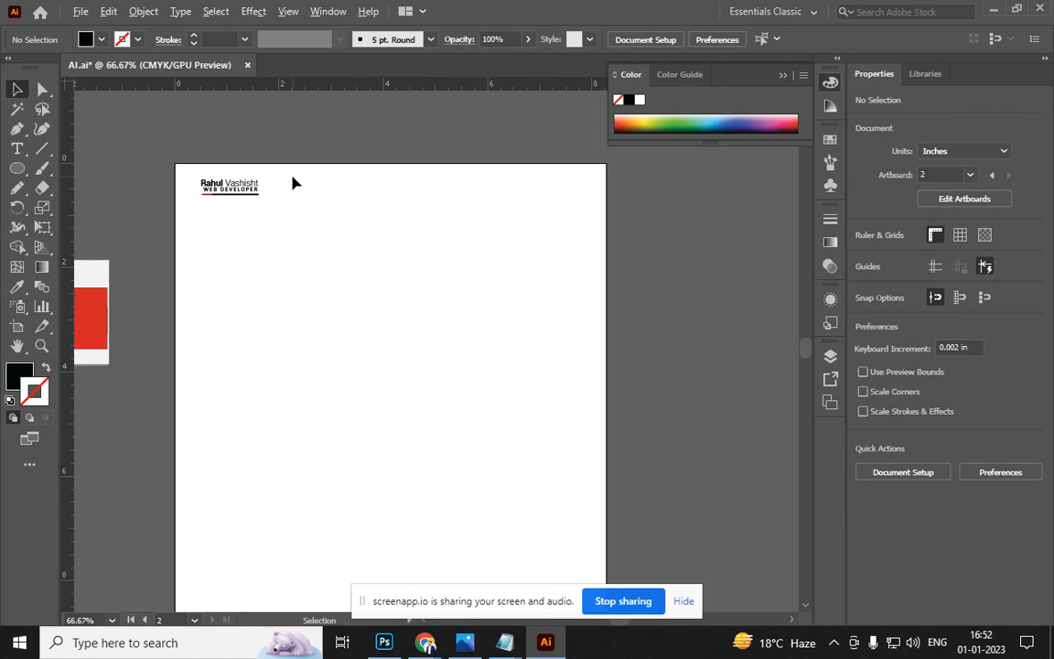
{"action": "left_click", "coordinate": [224, 184]}
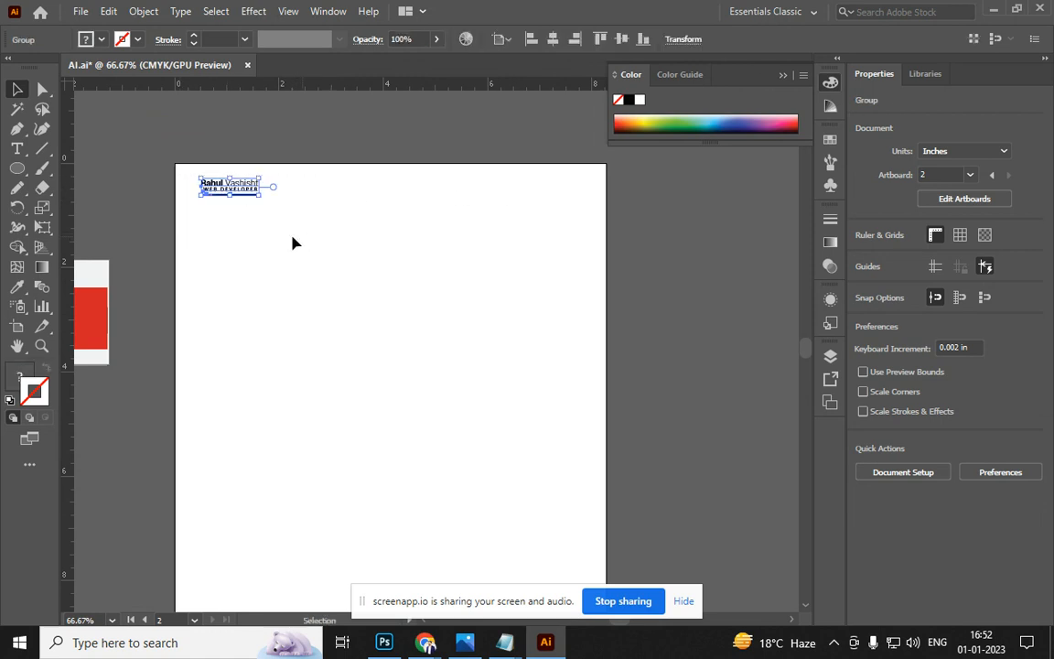
{"action": "mouse_move", "coordinate": [259, 195]}
{"action": "left_mouse_down"}
{"action": "mouse_move", "coordinate": [272, 198]}
{"action": "mouse_move", "coordinate": [265, 223]}
{"action": "mouse_move", "coordinate": [263, 215]}
{"action": "left_mouse_up"}
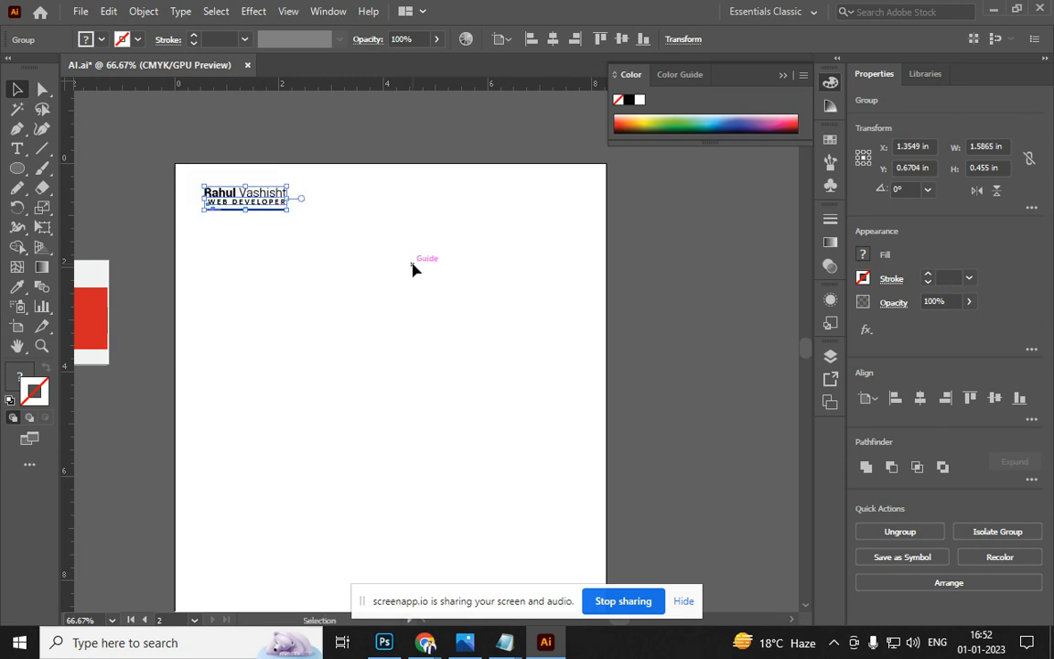
{"action": "left_click", "coordinate": [325, 262]}
Add the phone number at 16 pt on the top right, level with the logo
{"action": "left_click", "coordinate": [17, 150]}
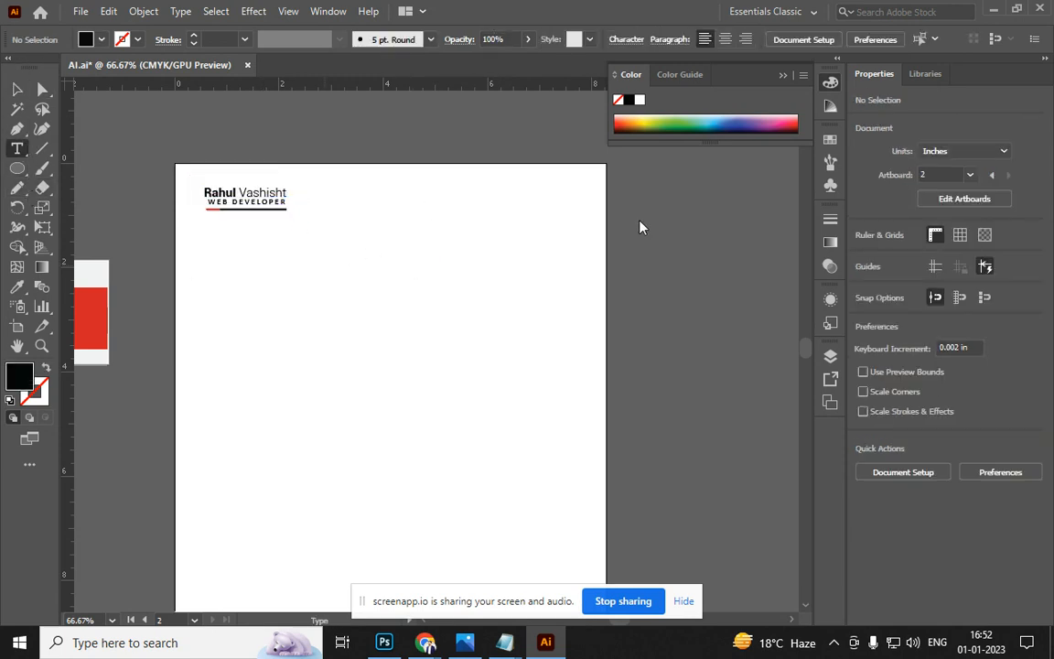
{"action": "left_click", "coordinate": [509, 197]}
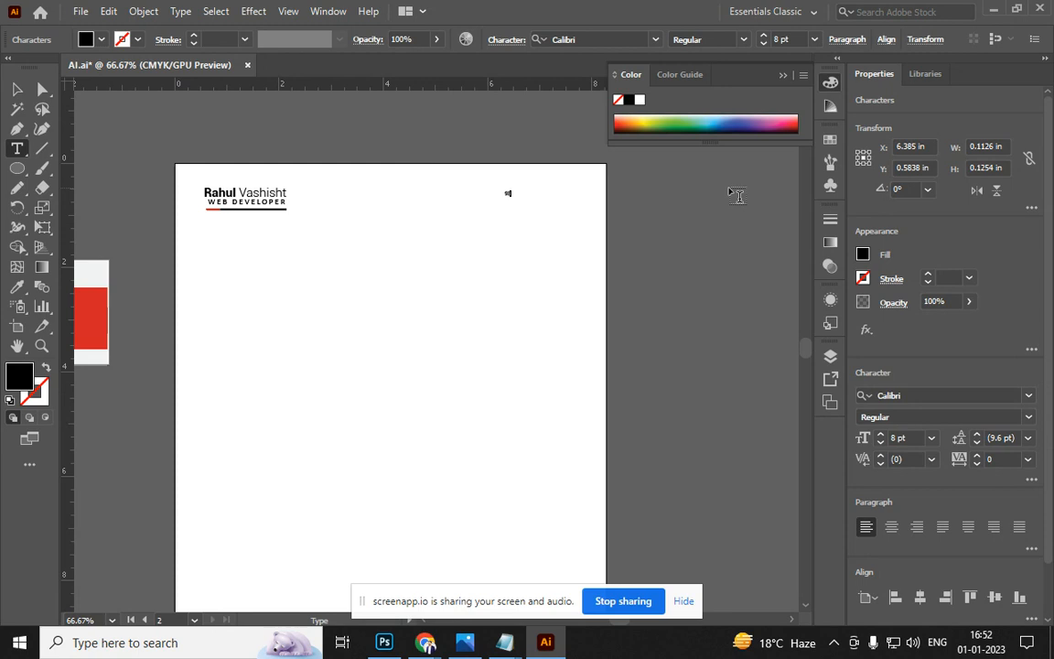
{"action": "key", "text": "ctrl+a"}
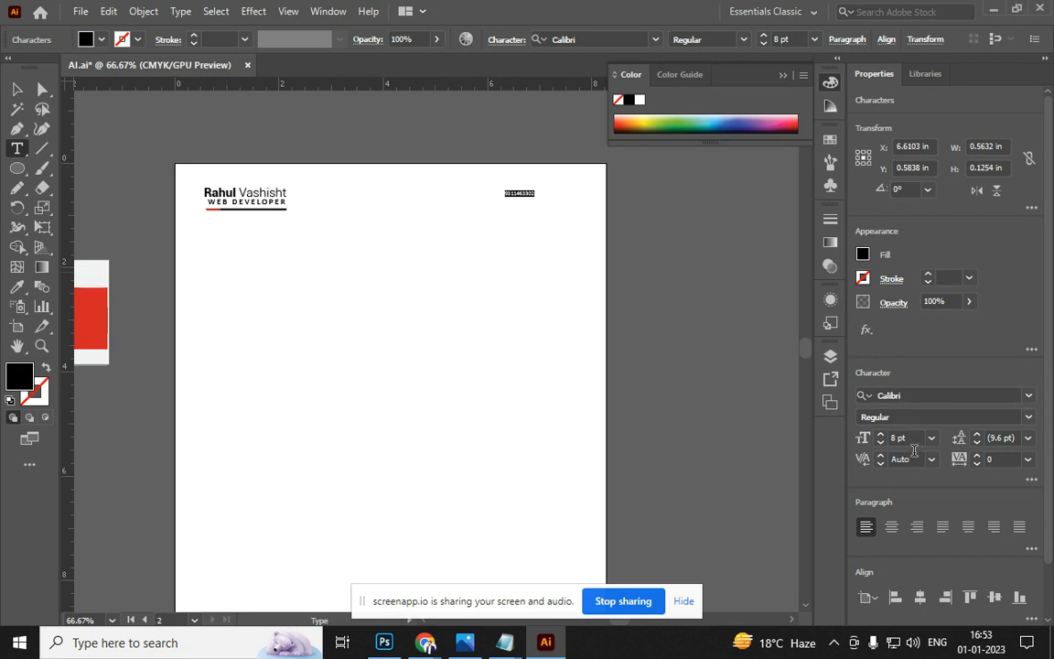
{"action": "key", "text": "ctrl"}
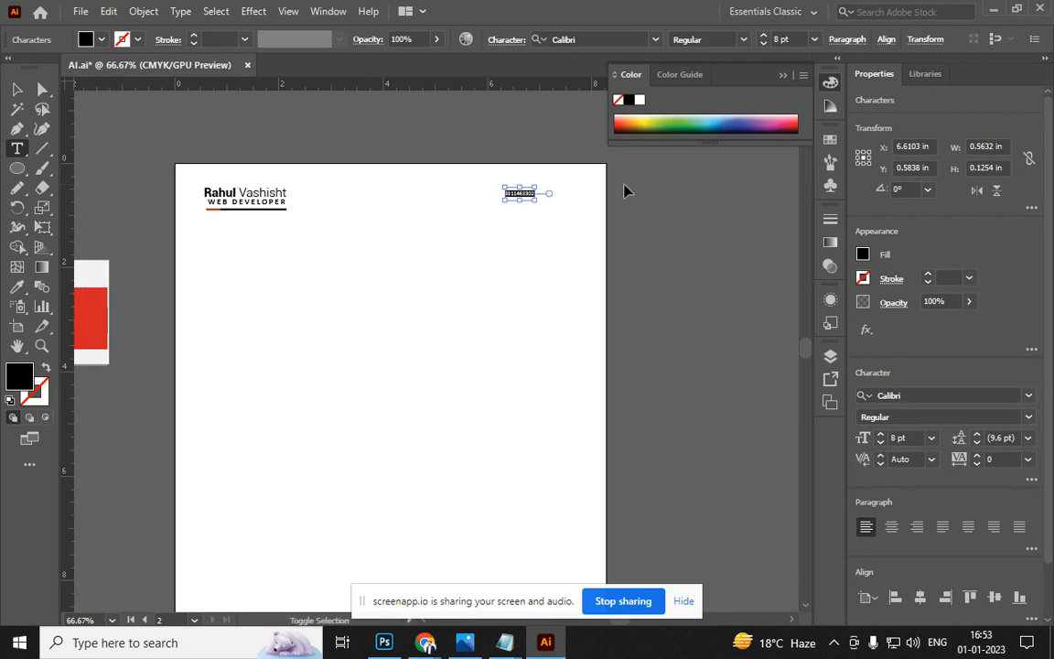
{"action": "key", "text": "ctrl+shift+period"}
{"action": "key", "text": "ctrl+shift+period"}
{"action": "key", "text": "ctrl+shift+period"}
{"action": "key", "text": "ctrl+shift+period"}
{"action": "key", "text": "ctrl+shift+period"}
{"action": "key", "text": "ctrl+shift+period"}
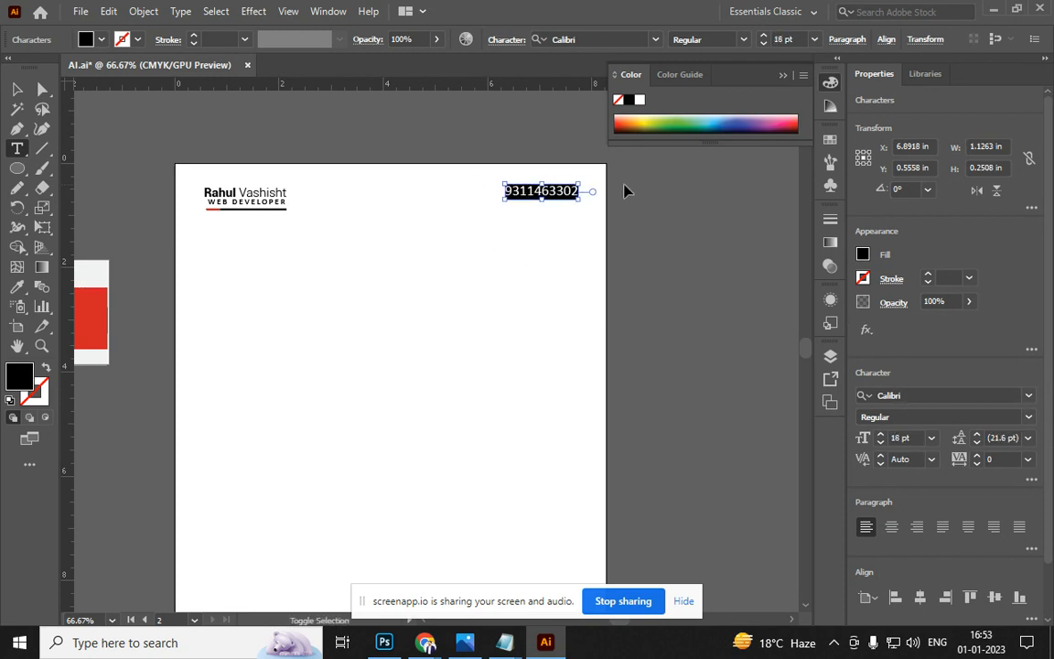
{"action": "key", "text": "ctrl+shift+period"}
{"action": "key", "text": "ctrl+shift+comma"}
{"action": "key", "text": "ctrl+shift+comma"}
{"action": "key", "text": "ctrl+shift+comma"}
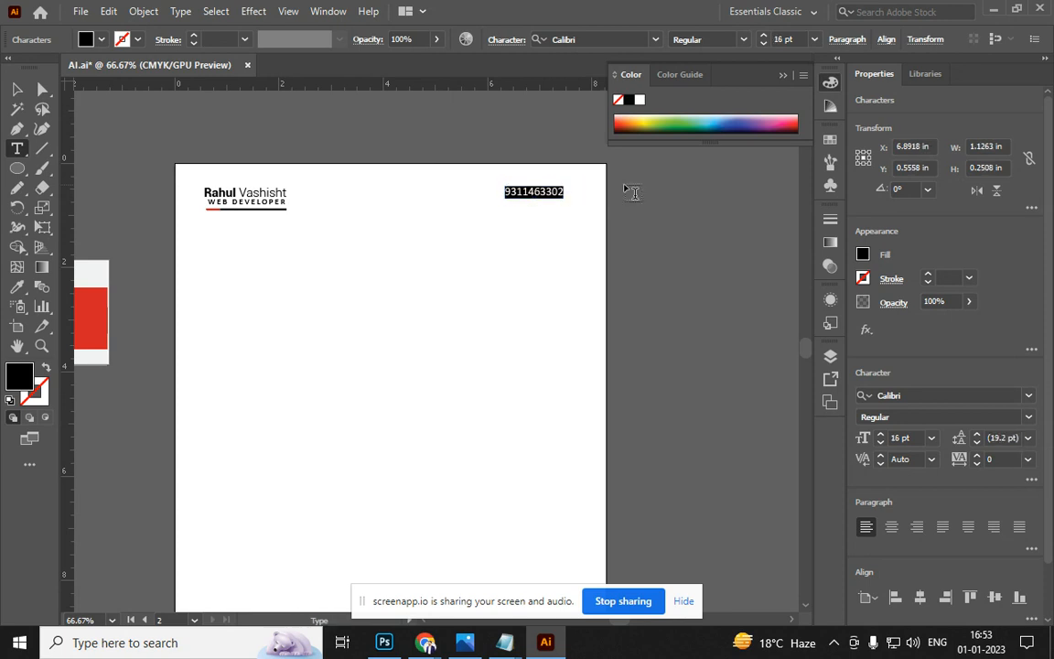
{"action": "key", "text": "Escape"}
{"action": "left_click_drag", "start_coordinate": [550, 194], "coordinate": [550, 203]}
Type the DATE label below the phone number
{"action": "left_click", "coordinate": [16, 148]}
{"action": "left_click", "coordinate": [481, 253]}
{"action": "type", "text": "DATE"}
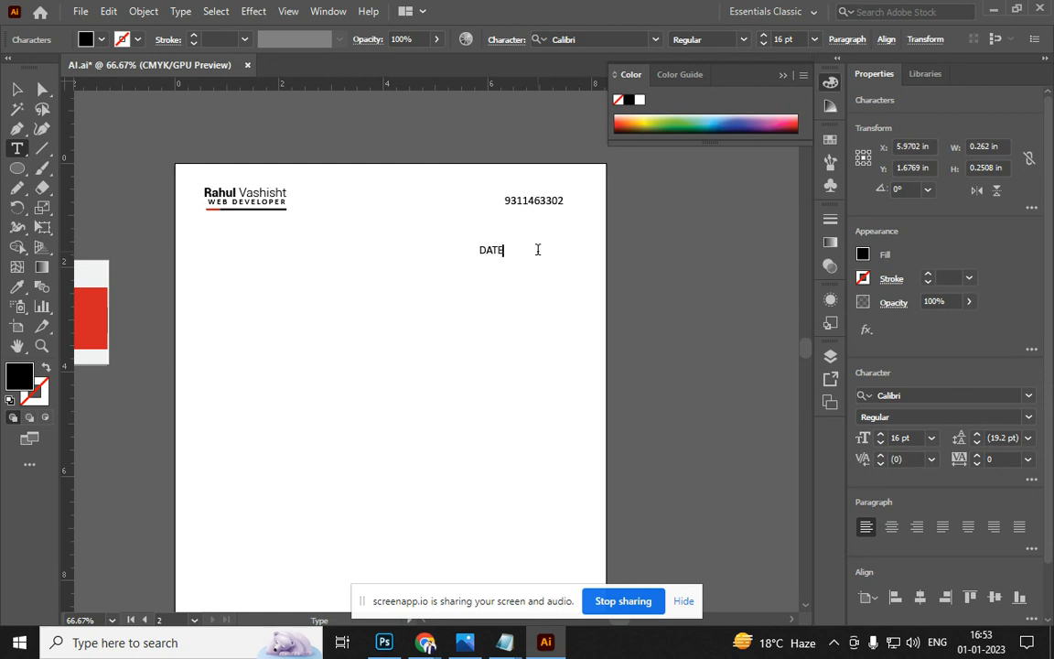
{"action": "left_click", "coordinate": [16, 89]}
Draw a horizontal line after the DATE label with a black stroke
{"action": "left_click", "coordinate": [40, 151]}
{"action": "scroll", "coordinate": [564, 226], "scroll_direction": "up", "scroll_amount": 3}
{"action": "left_click_drag", "start_coordinate": [170, 349], "coordinate": [644, 349]}
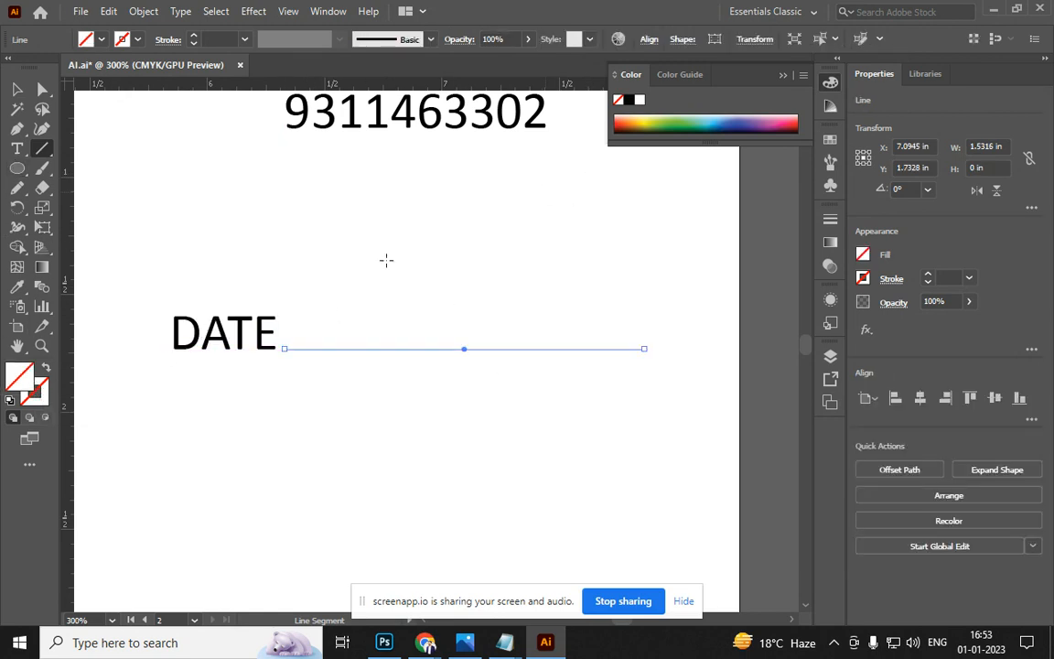
{"action": "left_click", "coordinate": [630, 102]}
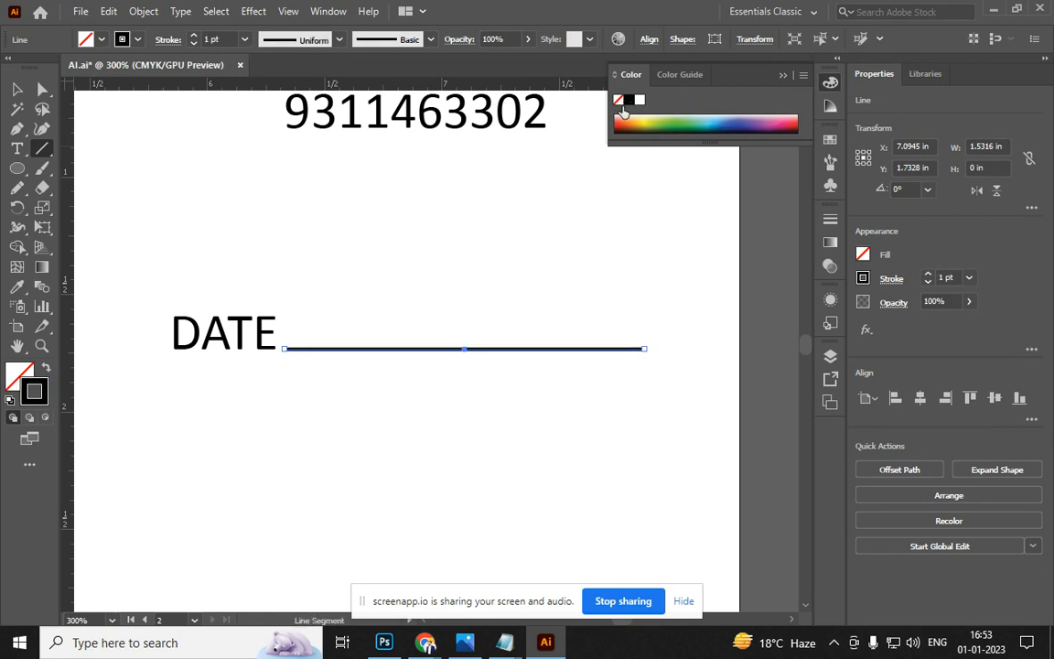
Make the line dashed with a 2 pt dash length
{"action": "left_click", "coordinate": [161, 40]}
{"action": "left_click", "coordinate": [13, 155]}
{"action": "type", "text": "8"}
{"action": "key", "text": "Return"}
{"action": "key", "text": "Down"}
{"action": "key", "text": "Down"}
{"action": "key", "text": "Down"}
{"action": "key", "text": "Down"}
{"action": "key", "text": "Down"}
{"action": "key", "text": "Down"}
{"action": "key", "text": "Down"}
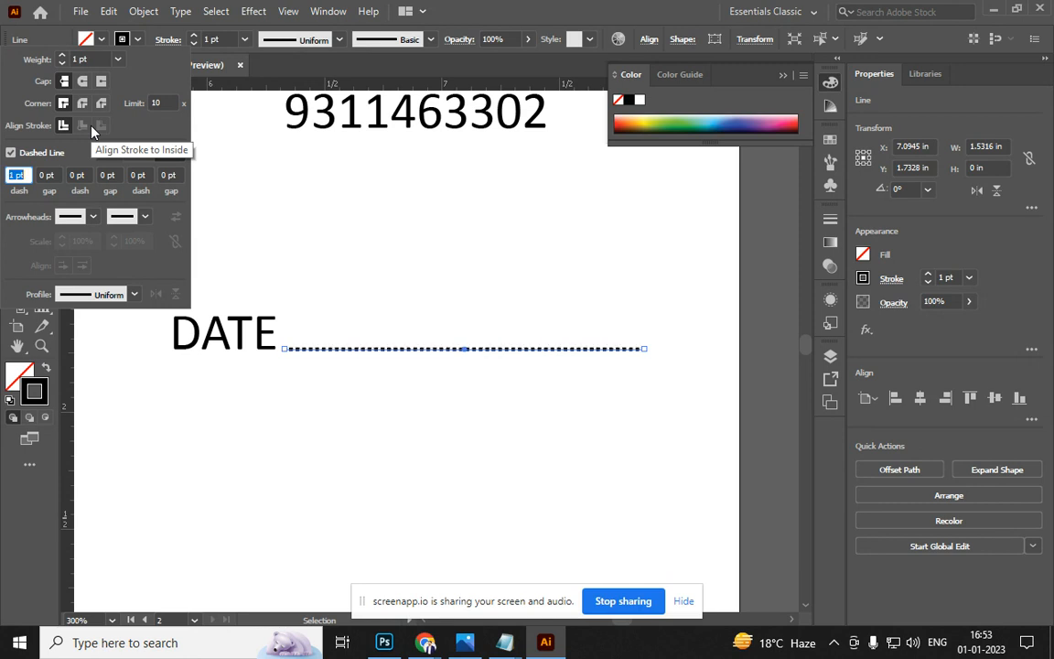
{"action": "key", "text": "Up"}
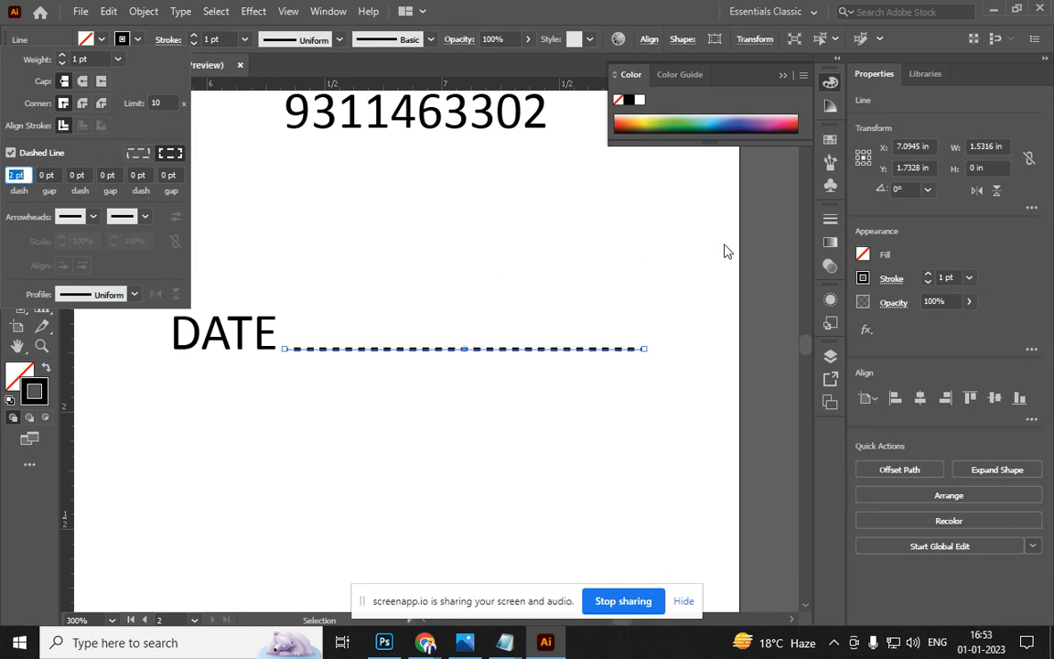
{"action": "left_click", "coordinate": [752, 239]}
{"action": "left_click", "coordinate": [750, 238]}
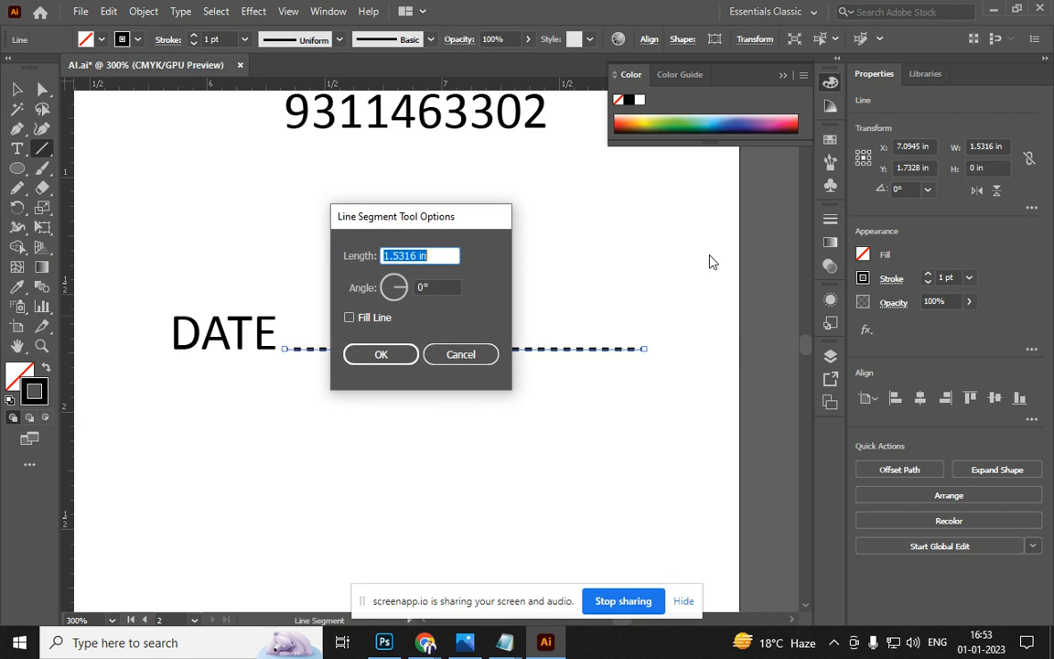
{"action": "left_click", "coordinate": [457, 355]}
Deselect the dotted line and pan to view the whole letterhead
{"action": "left_click", "coordinate": [17, 89]}
{"action": "left_click", "coordinate": [271, 218]}
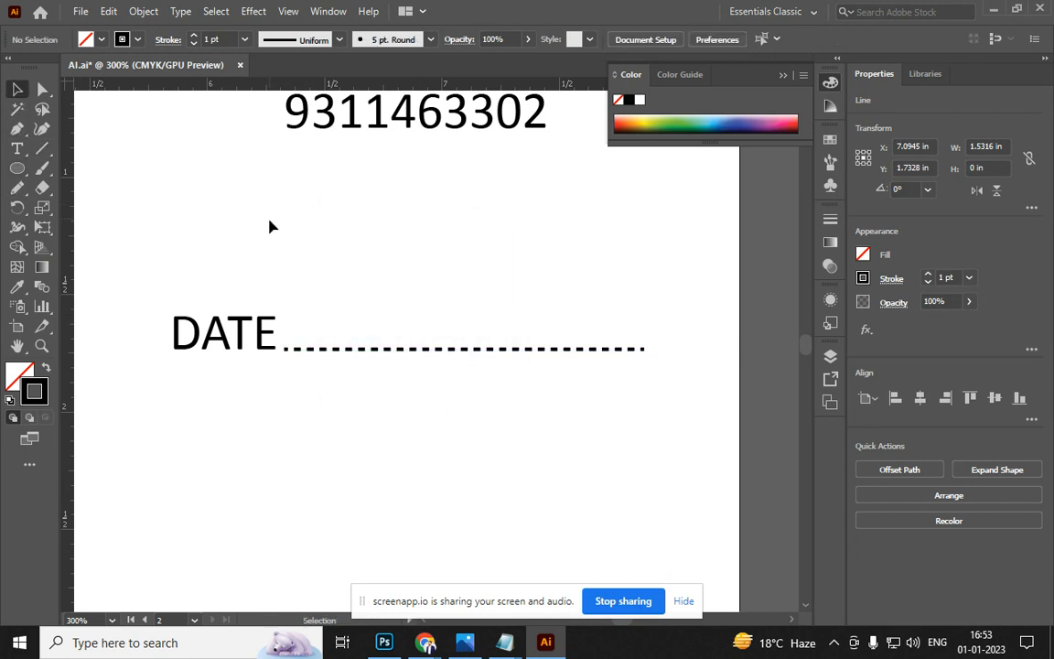
{"action": "scroll", "coordinate": [302, 252], "scroll_direction": "down", "scroll_amount": 4}
{"action": "key", "text": "space"}
{"action": "left_click_drag", "start_coordinate": [344, 373], "coordinate": [425, 224]}
{"action": "scroll", "coordinate": [481, 289], "scroll_direction": "down", "scroll_amount": 2}
{"action": "scroll", "coordinate": [486, 321], "scroll_direction": "up", "scroll_amount": 1}
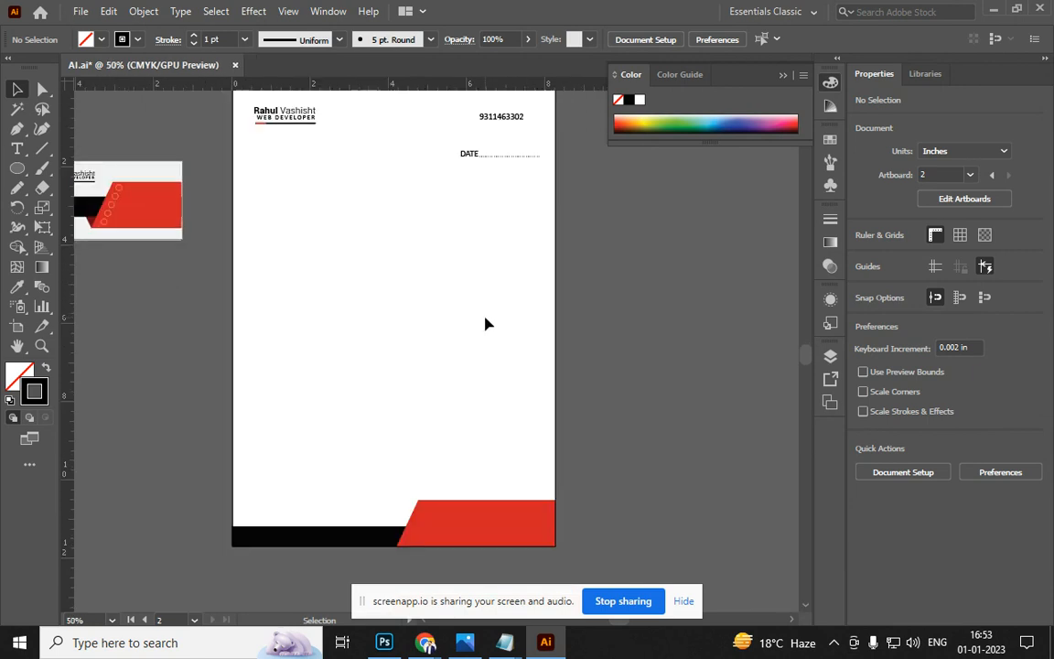
Save the document to the Desktop as AI.pdf with default Adobe PDF settings
{"action": "left_click_drag", "start_coordinate": [320, 334], "coordinate": [520, 379]}
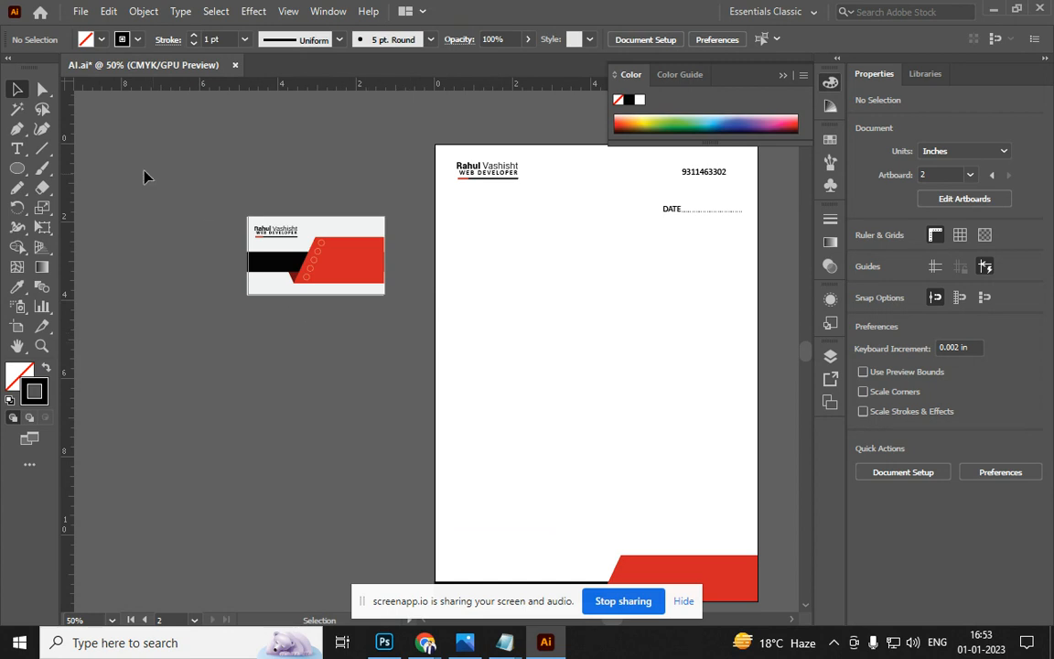
{"action": "left_click", "coordinate": [80, 11]}
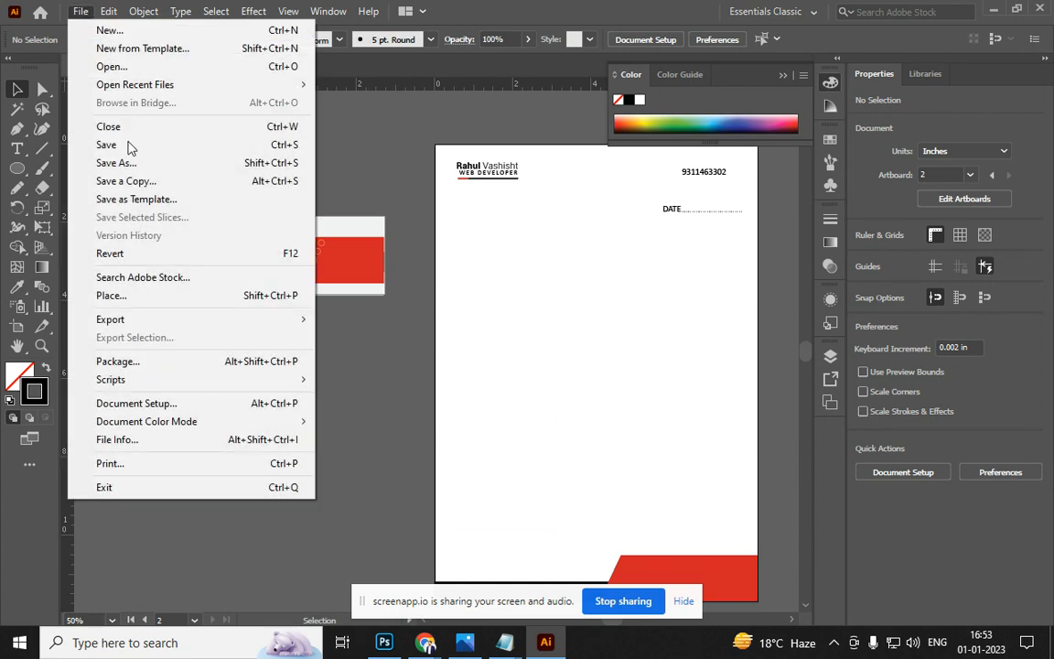
{"action": "left_click", "coordinate": [171, 172]}
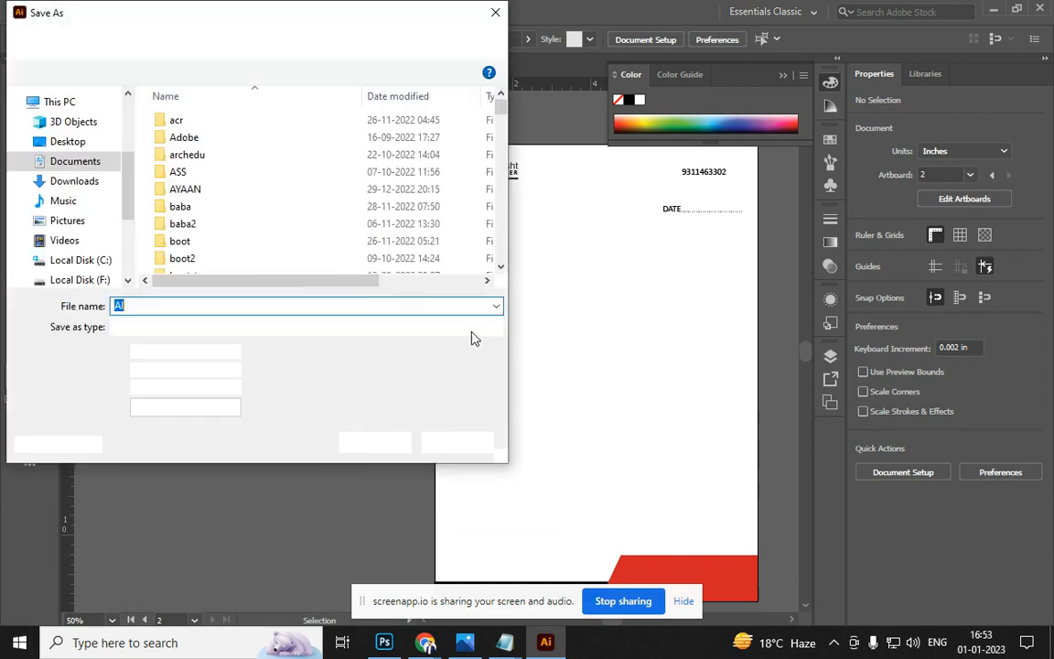
{"action": "left_click", "coordinate": [256, 331]}
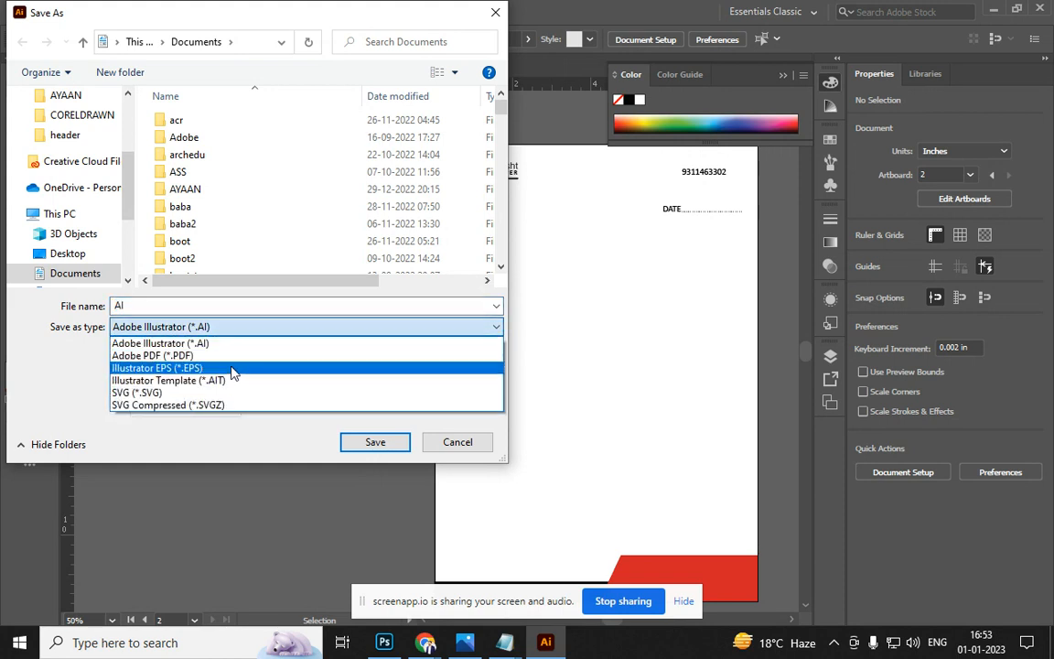
{"action": "left_click", "coordinate": [235, 357]}
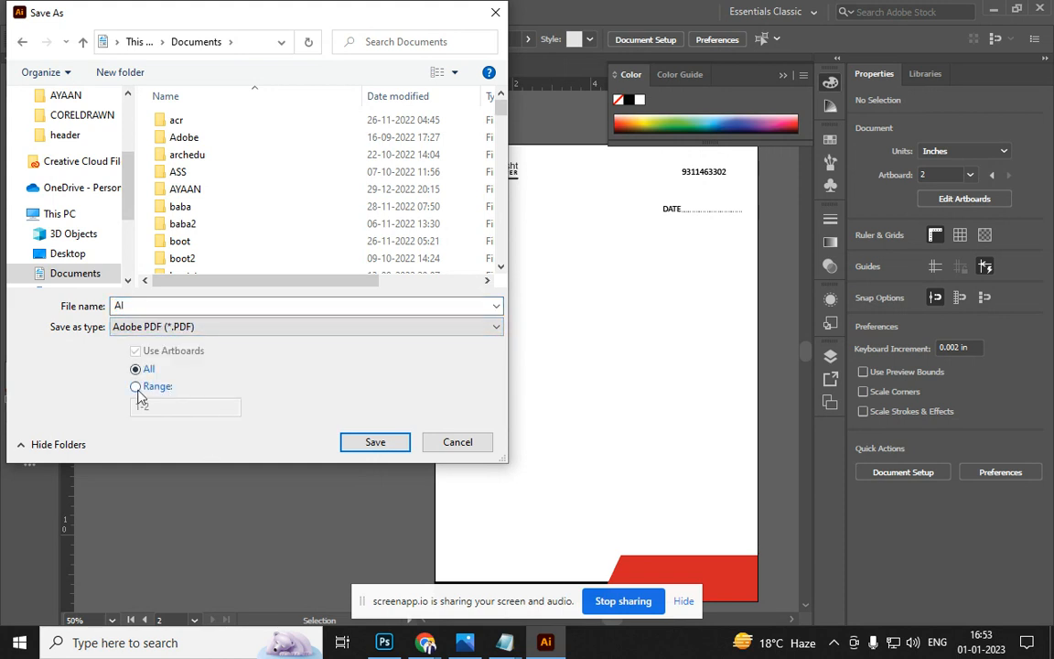
{"action": "left_click", "coordinate": [60, 255]}
{"action": "left_click", "coordinate": [370, 445]}
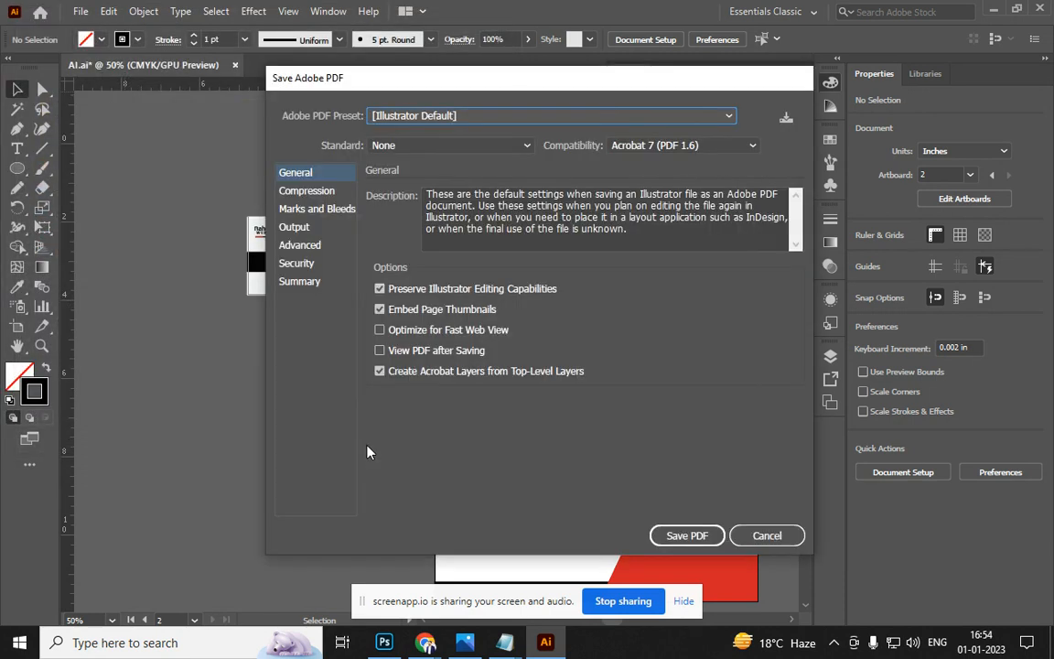
{"action": "left_click", "coordinate": [687, 537]}
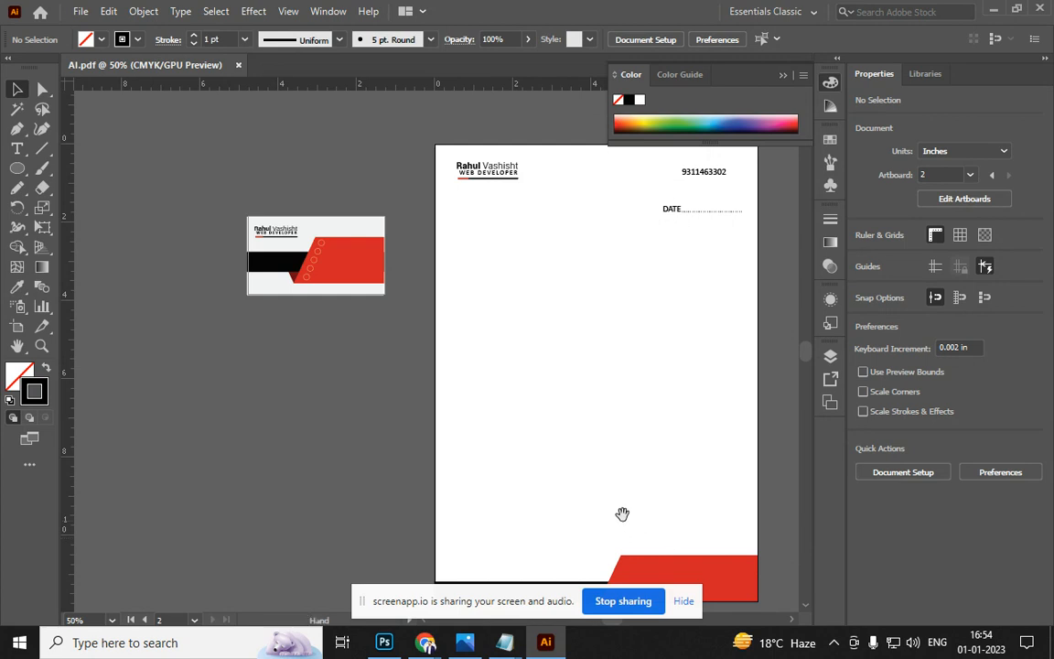
{"action": "left_click_drag", "start_coordinate": [626, 466], "coordinate": [518, 425]}
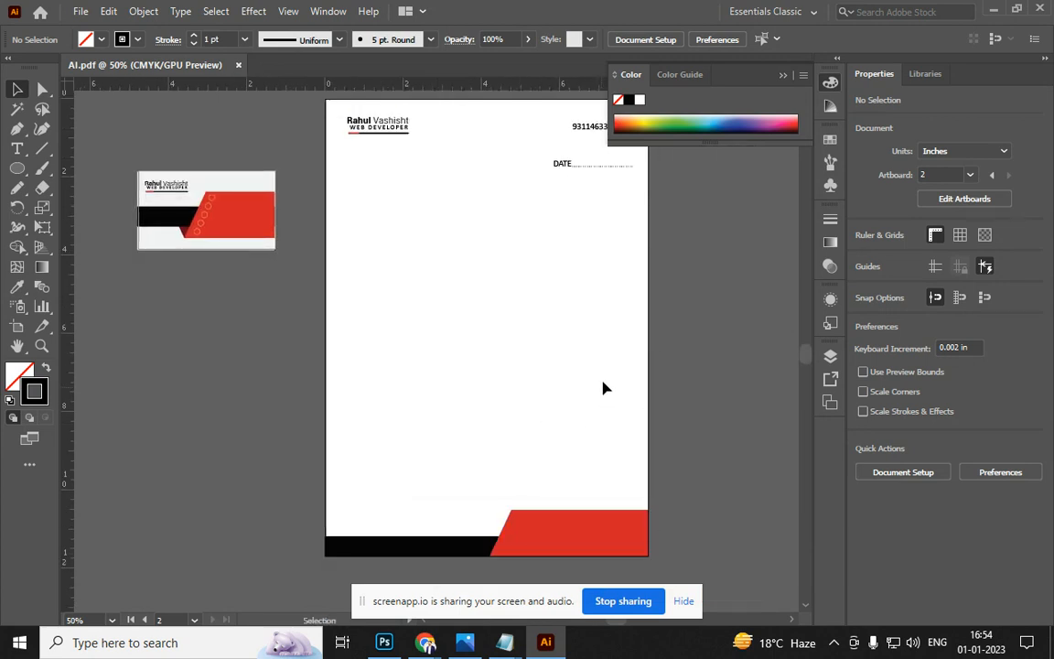
Minimize the open windows and open AI.pdf from the desktop
{"action": "left_click", "coordinate": [997, 10]}
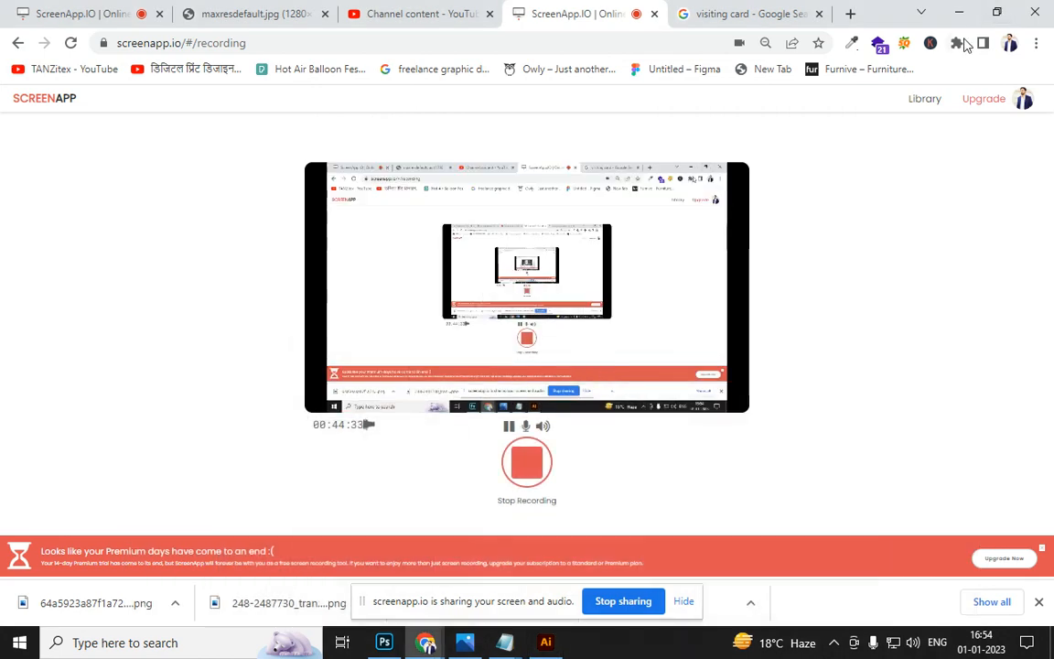
{"action": "left_click", "coordinate": [959, 13]}
{"action": "left_click", "coordinate": [961, 14]}
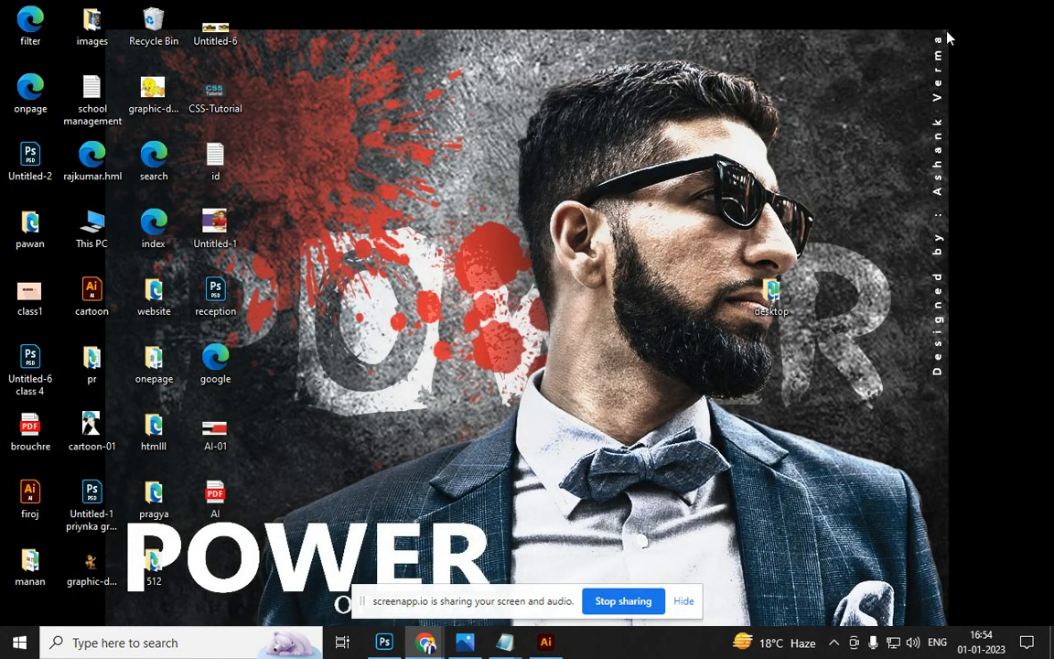
{"action": "left_click", "coordinate": [212, 497]}
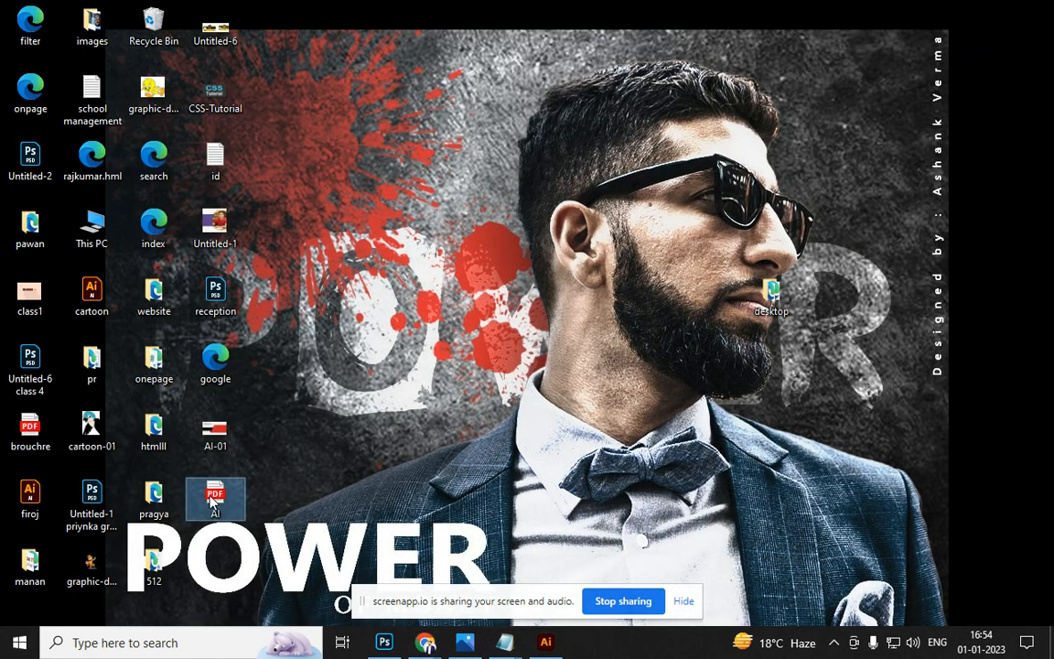
{"action": "double_click", "coordinate": [220, 501]}
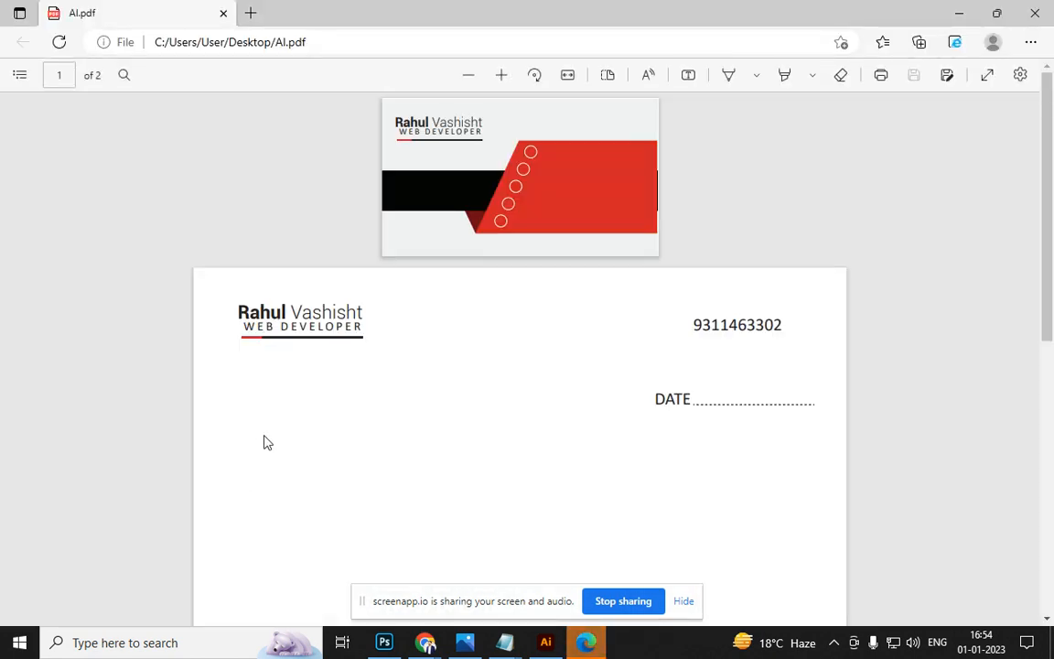
Scroll through the card and letterhead pages in Edge, then return to Illustrator
{"action": "scroll", "coordinate": [560, 281], "scroll_direction": "down", "scroll_amount": 10}
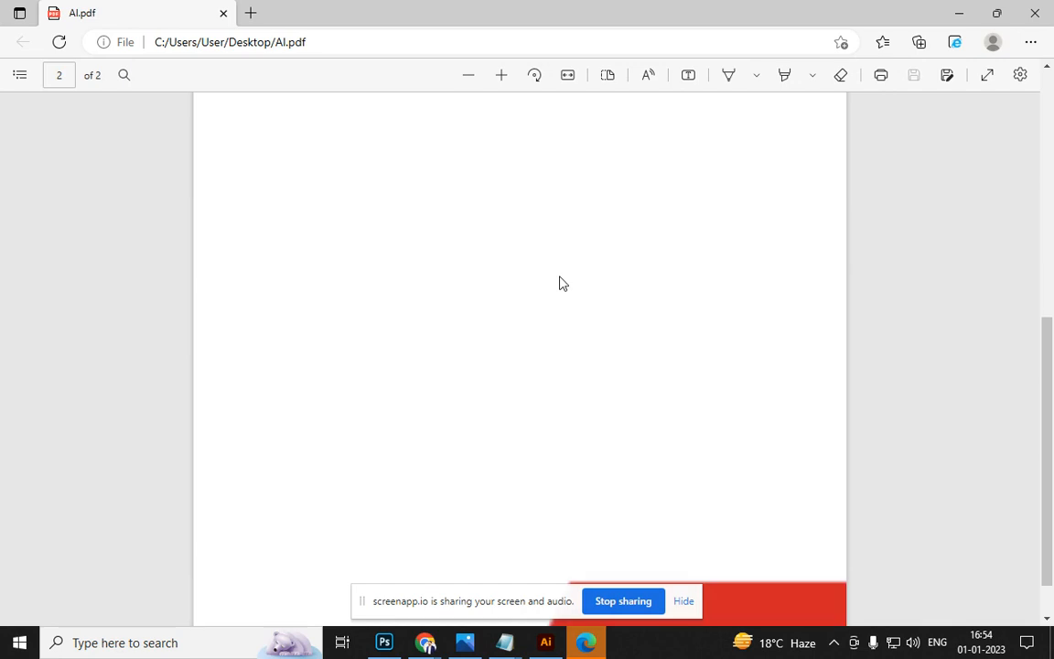
{"action": "scroll", "coordinate": [560, 281], "scroll_direction": "up", "scroll_amount": 5}
{"action": "scroll", "coordinate": [561, 283], "scroll_direction": "up", "scroll_amount": 3}
{"action": "scroll", "coordinate": [560, 282], "scroll_direction": "down", "scroll_amount": 2}
{"action": "scroll", "coordinate": [553, 300], "scroll_direction": "up", "scroll_amount": 2}
{"action": "scroll", "coordinate": [562, 355], "scroll_direction": "down", "scroll_amount": 5}
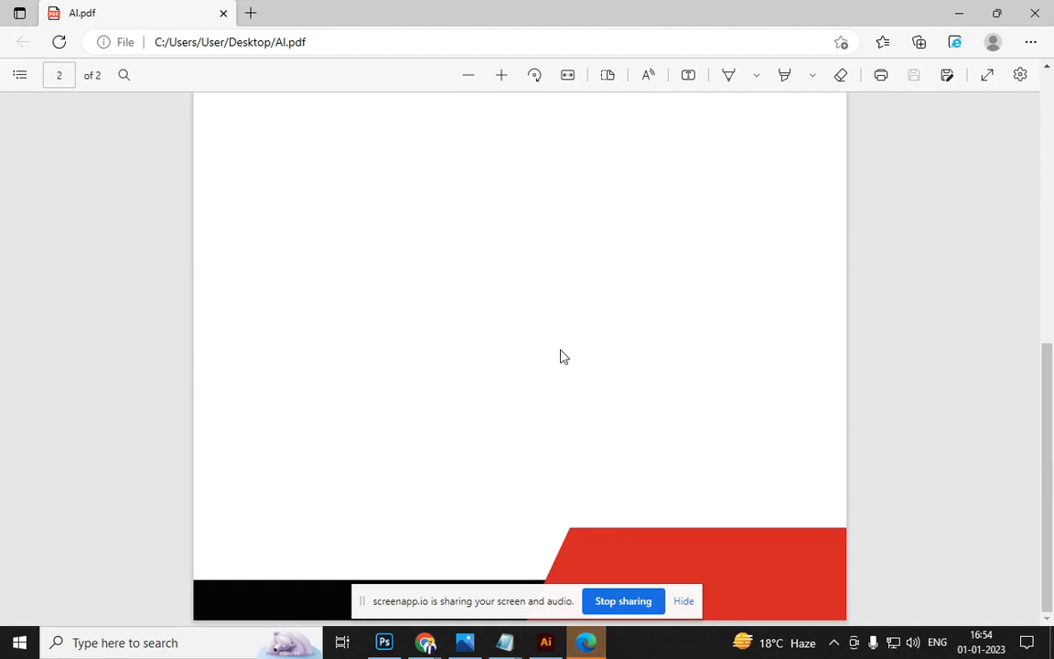
{"action": "key", "text": "alt+Tab"}
{"action": "key", "text": "alt+Tab"}
{"action": "key", "text": "alt+Tab"}
{"action": "key", "text": "alt+Tab"}
{"action": "key", "text": "alt+Tab"}
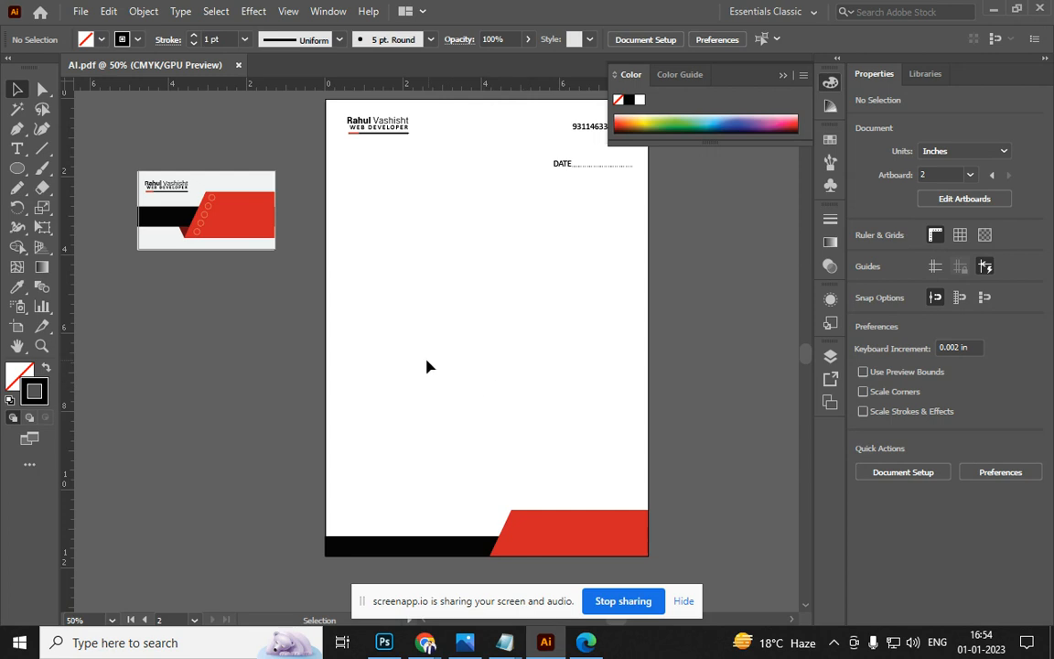
{"action": "scroll", "coordinate": [327, 334], "scroll_direction": "down", "scroll_amount": 2}
Move the business-card image right of the letterhead, delete it, then restore it
{"action": "left_click_drag", "start_coordinate": [327, 334], "coordinate": [236, 429]}
{"action": "left_click_drag", "start_coordinate": [271, 246], "coordinate": [513, 408]}
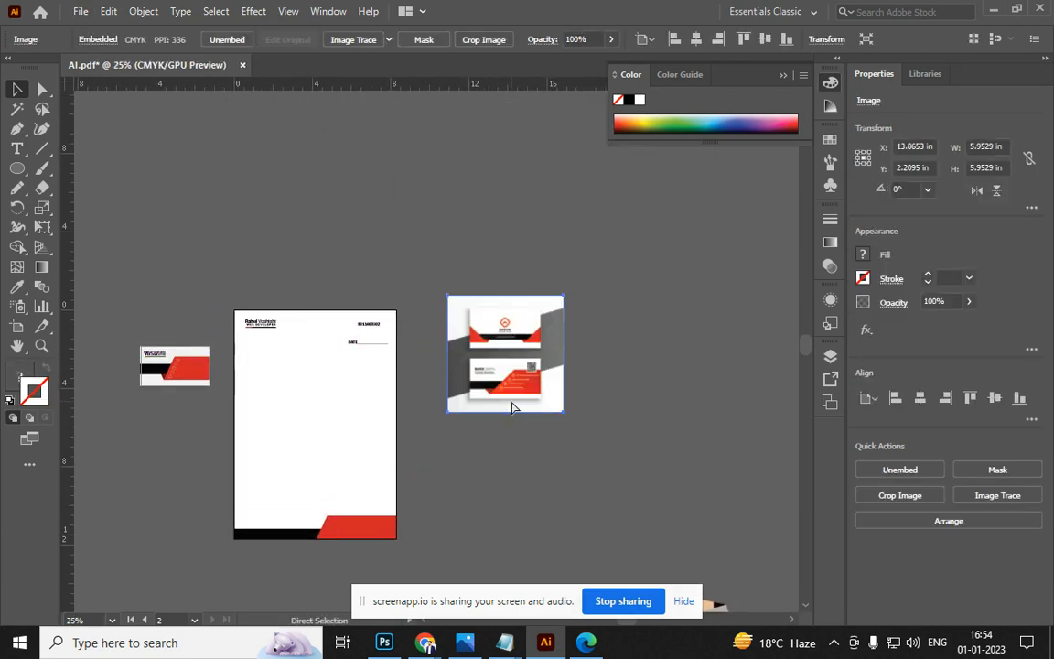
{"action": "key", "text": "Delete"}
{"action": "left_click_drag", "start_coordinate": [495, 414], "coordinate": [402, 218]}
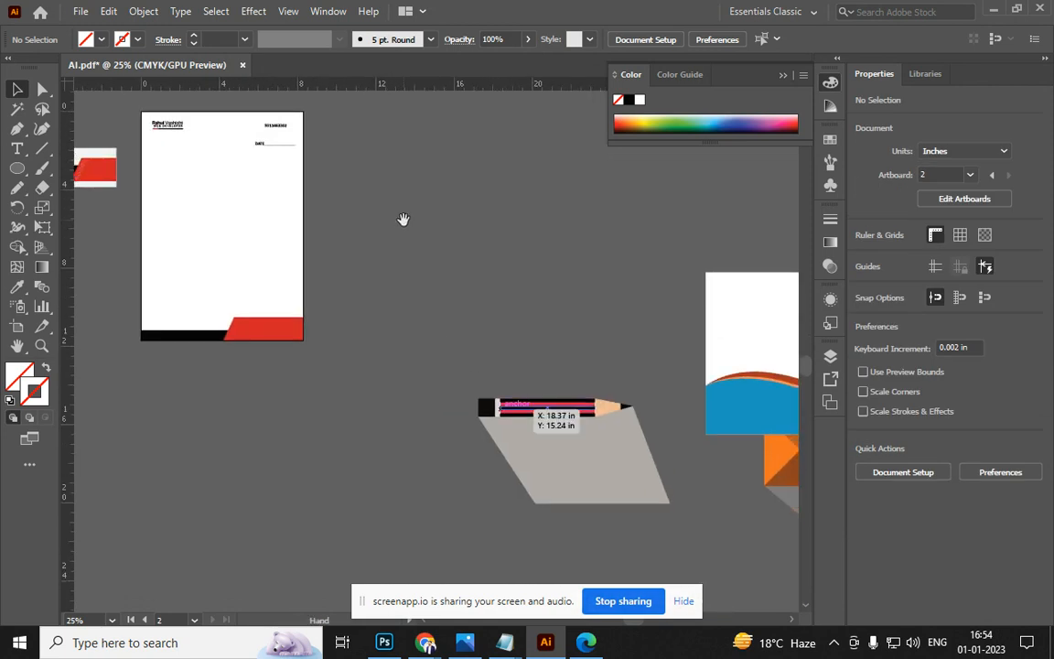
{"action": "key", "text": "ctrl+z"}
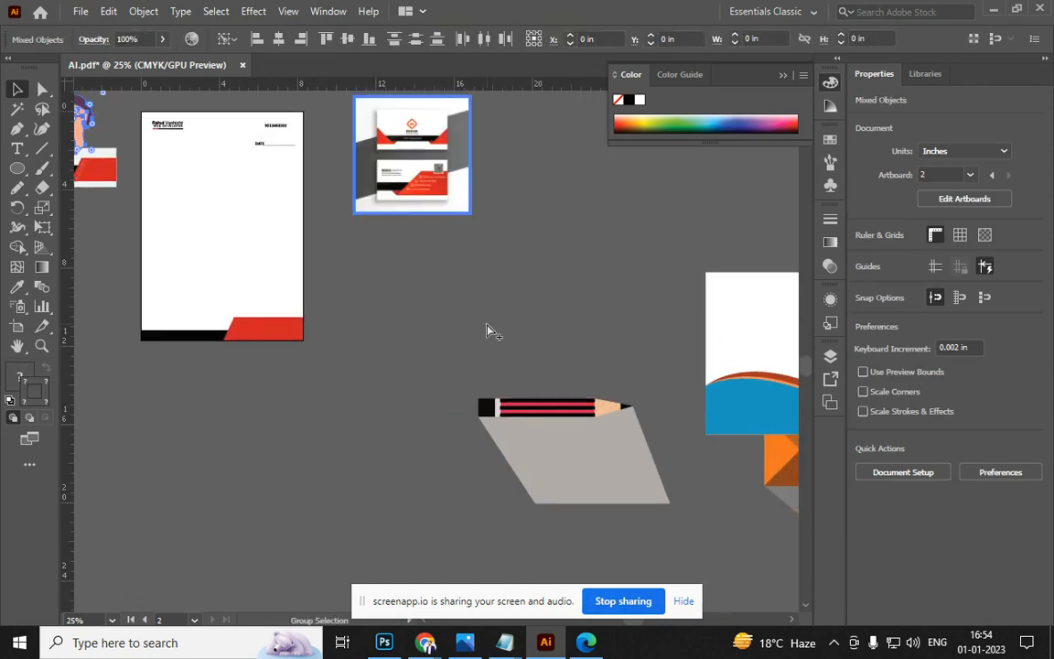
{"action": "left_click_drag", "start_coordinate": [437, 334], "coordinate": [390, 431]}
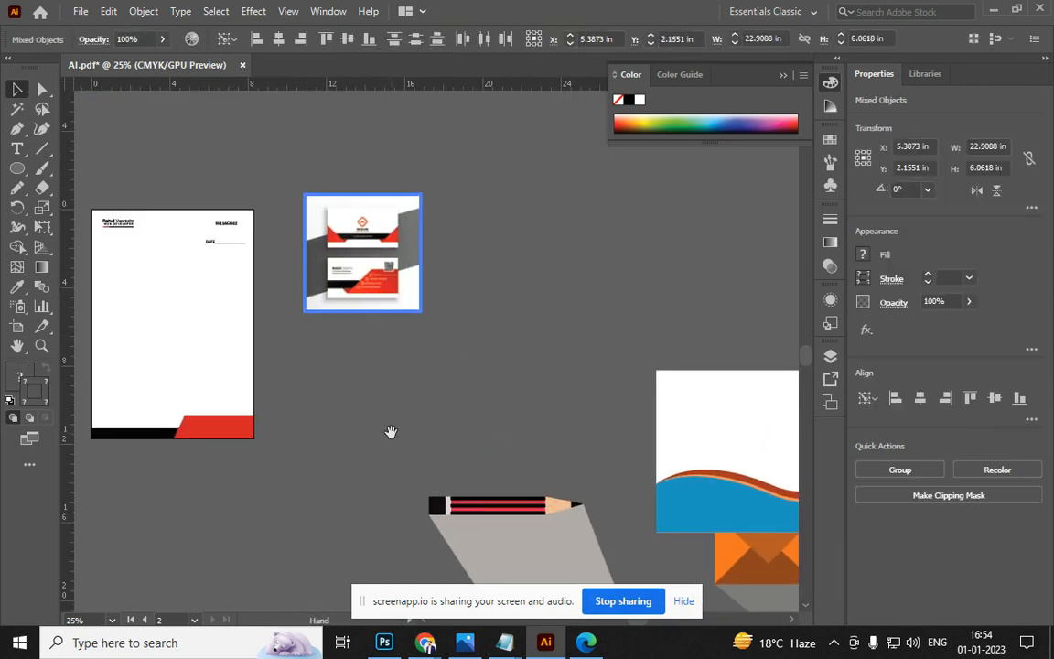
{"action": "left_click", "coordinate": [390, 365]}
{"action": "scroll", "coordinate": [385, 353], "scroll_direction": "right", "scroll_amount": 1}
{"action": "scroll", "coordinate": [366, 343], "scroll_direction": "up", "scroll_amount": 2}
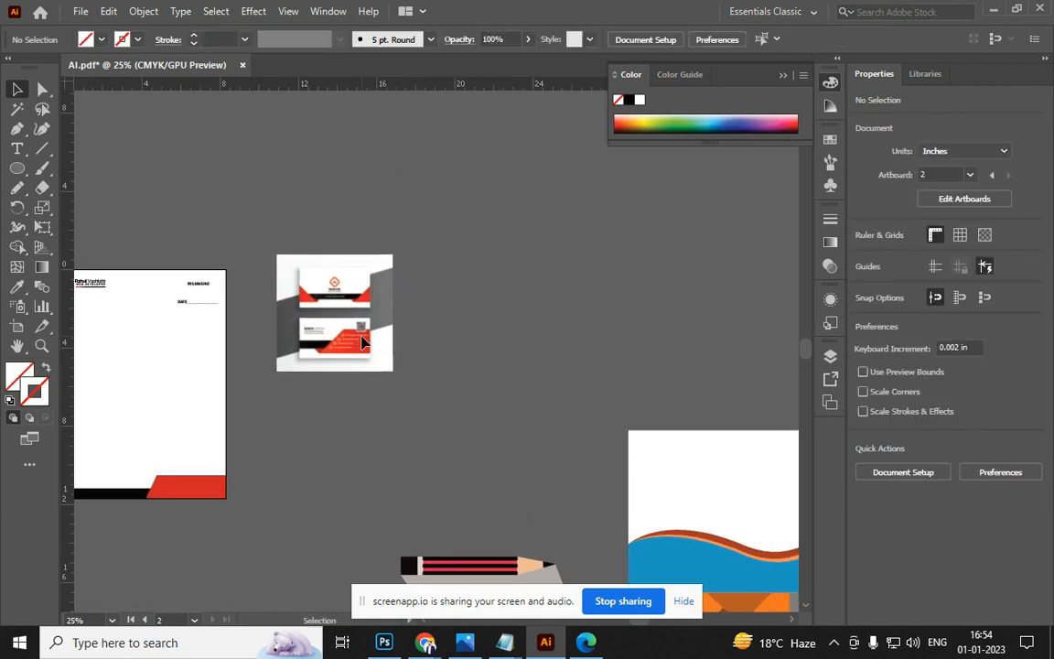
Select the image with the letterhead, then ungroup and regroup the pencil-and-shadow artwork
{"action": "left_click", "coordinate": [363, 342]}
{"action": "left_click", "coordinate": [89, 282], "text": "shift"}
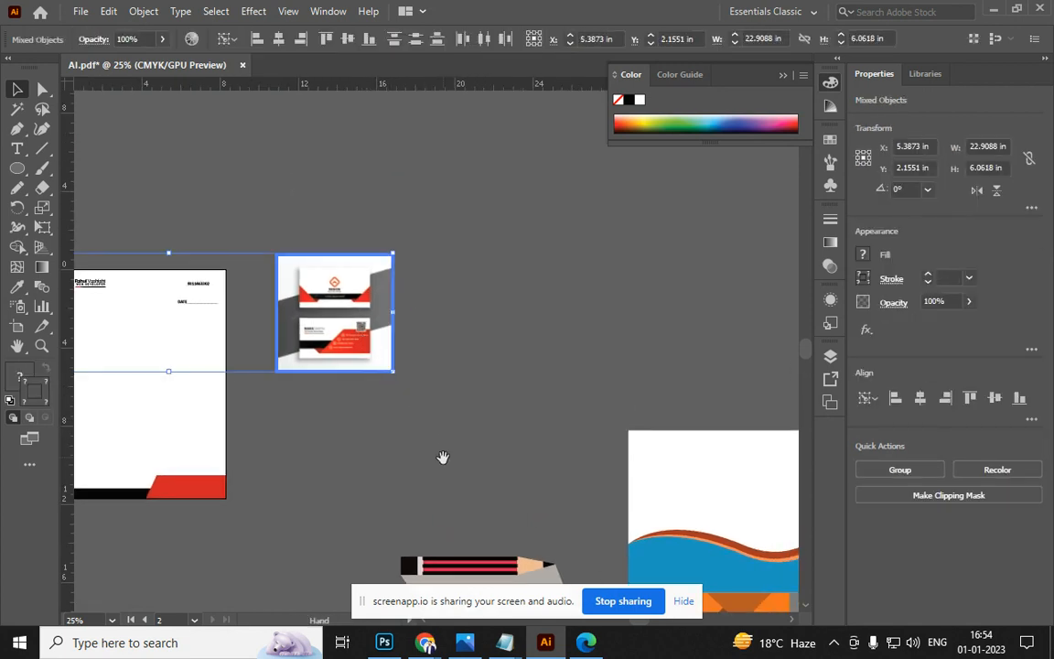
{"action": "scroll", "coordinate": [384, 321], "scroll_direction": "down", "scroll_amount": 5}
{"action": "scroll", "coordinate": [366, 274], "scroll_direction": "right", "scroll_amount": 2}
{"action": "left_click_drag", "start_coordinate": [434, 454], "coordinate": [434, 454]}
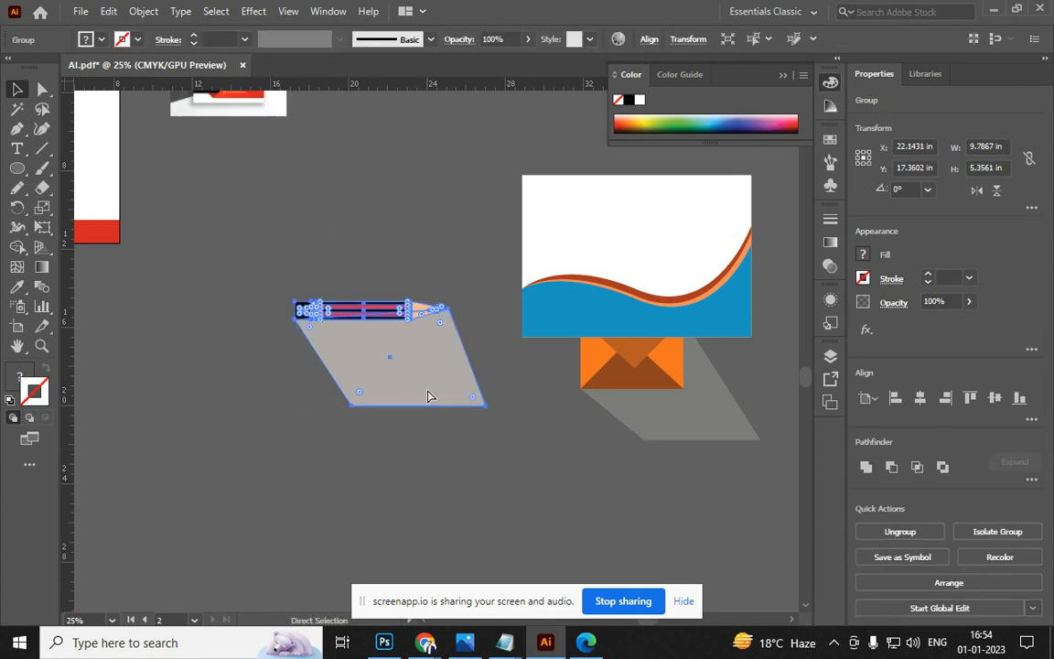
{"action": "key", "text": "ctrl+shift+g"}
{"action": "key", "text": "a"}
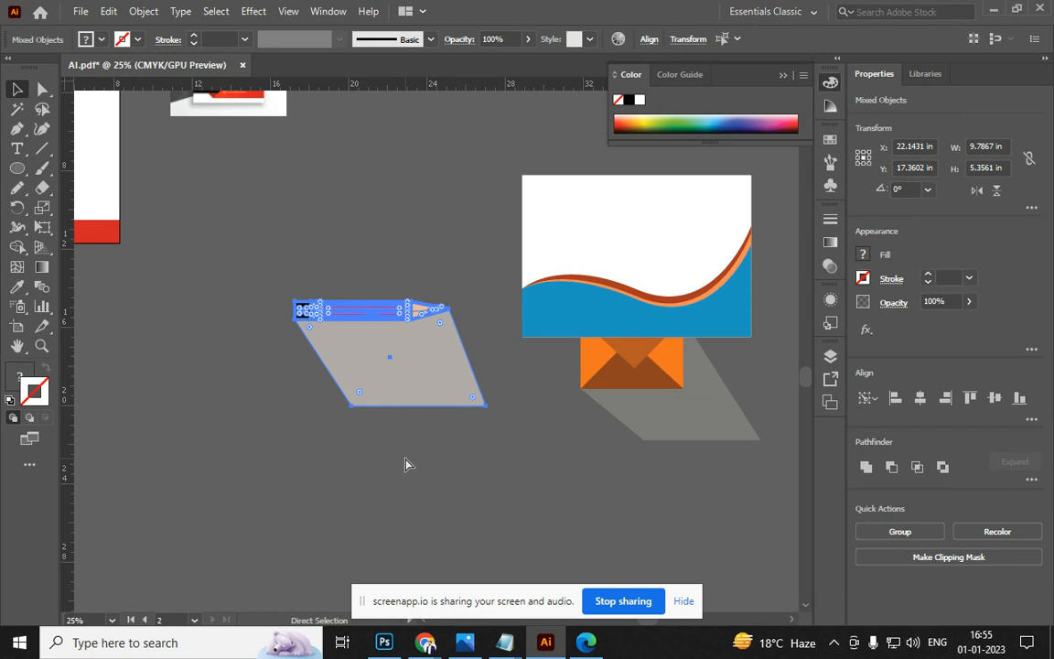
{"action": "key", "text": "ctrl+g"}
Select the wave card and try moving its top-left anchor, undoing the distortion
{"action": "key", "text": "v"}
{"action": "left_click_drag", "start_coordinate": [435, 391], "coordinate": [228, 498]}
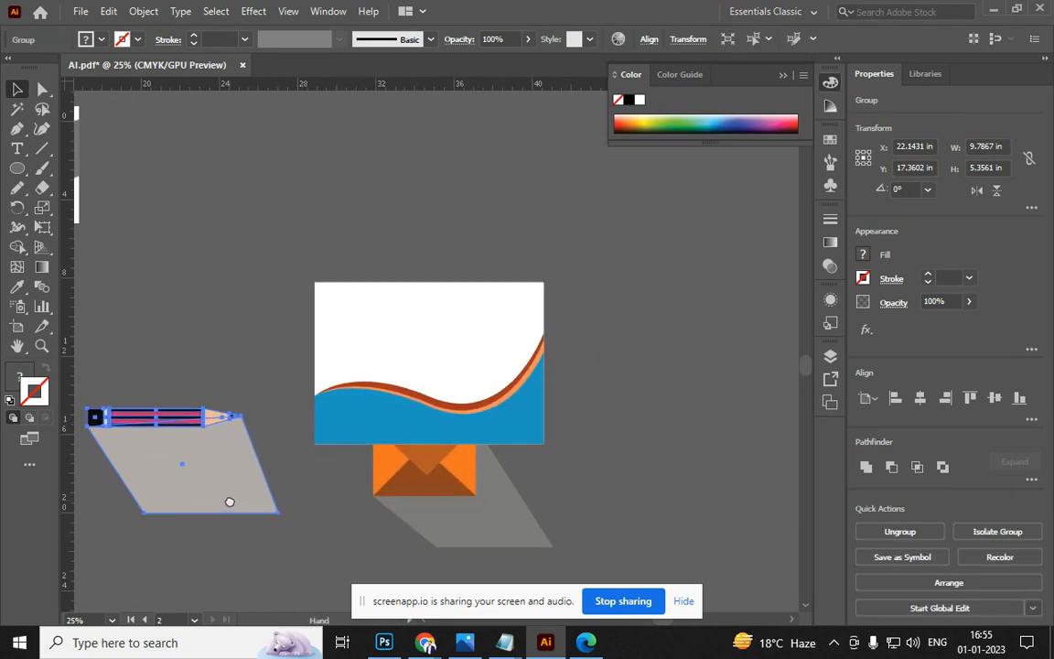
{"action": "left_click", "coordinate": [334, 311]}
{"action": "key", "text": "a"}
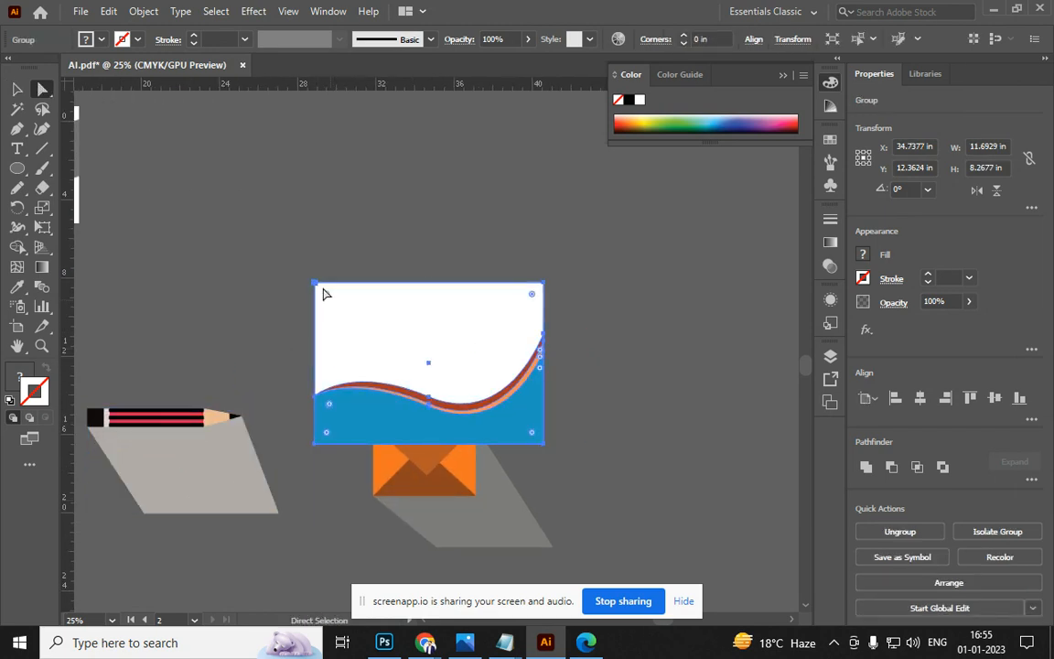
{"action": "left_click_drag", "start_coordinate": [316, 285], "coordinate": [316, 163]}
{"action": "key", "text": "ctrl+z"}
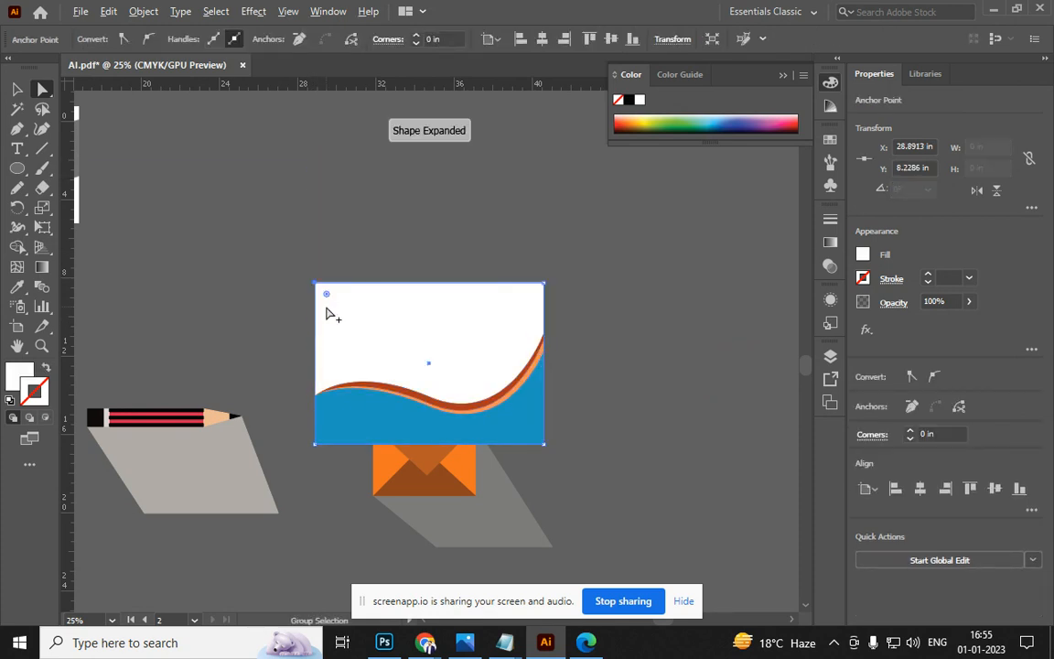
{"action": "scroll", "coordinate": [327, 312], "scroll_direction": "up", "scroll_amount": 2}
{"action": "left_click", "coordinate": [295, 282]}
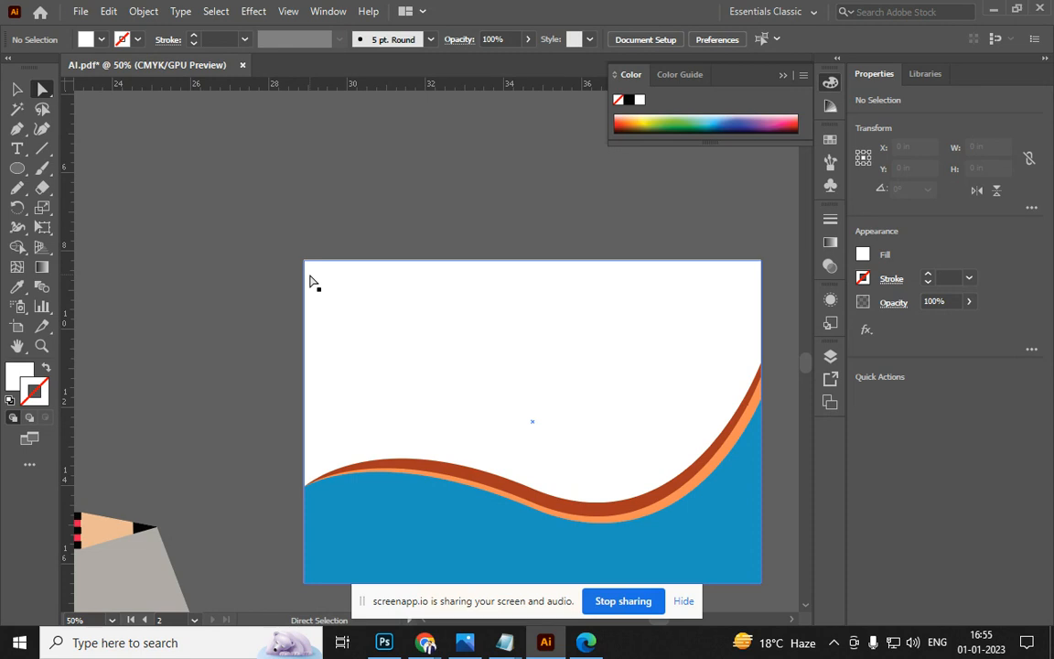
Round the white card rectangle's top-left corner to 4.047 in
{"action": "left_click", "coordinate": [315, 274]}
{"action": "left_click_drag", "start_coordinate": [314, 273], "coordinate": [436, 456]}
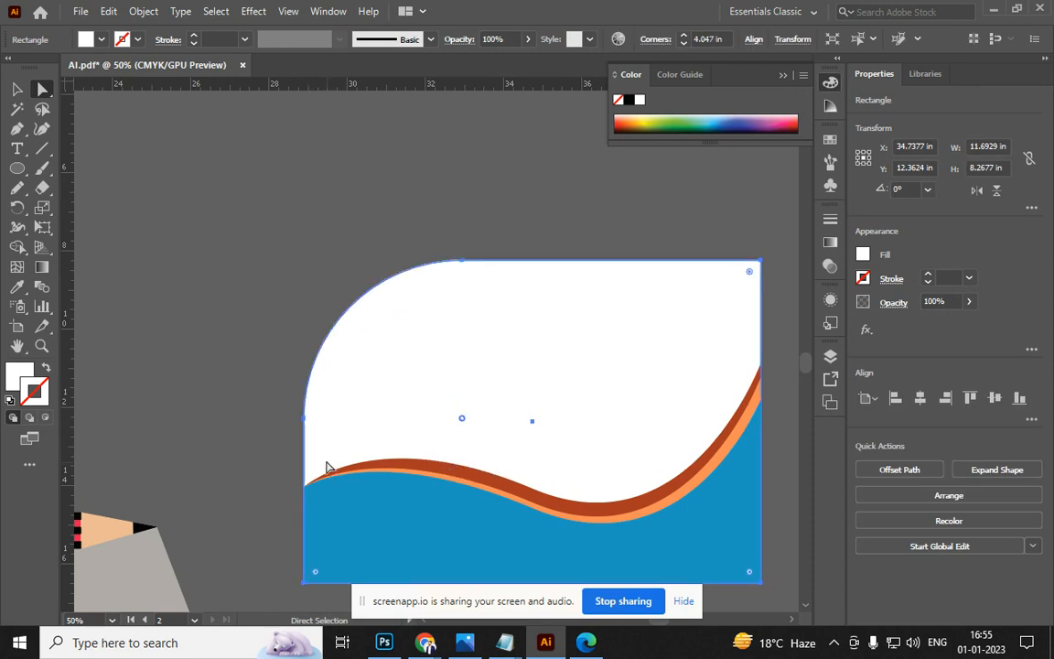
{"action": "left_click", "coordinate": [207, 330]}
{"action": "scroll", "coordinate": [232, 326], "scroll_direction": "down", "scroll_amount": 3}
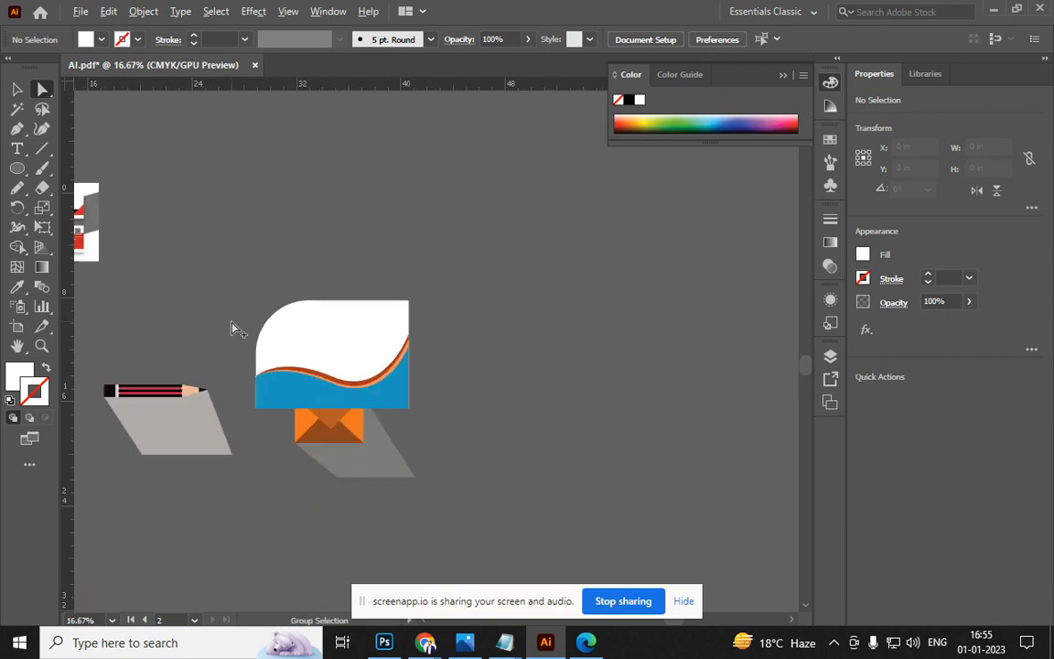
{"action": "scroll", "coordinate": [403, 331], "scroll_direction": "left", "scroll_amount": 5}
{"action": "scroll", "coordinate": [229, 274], "scroll_direction": "up", "scroll_amount": 6}
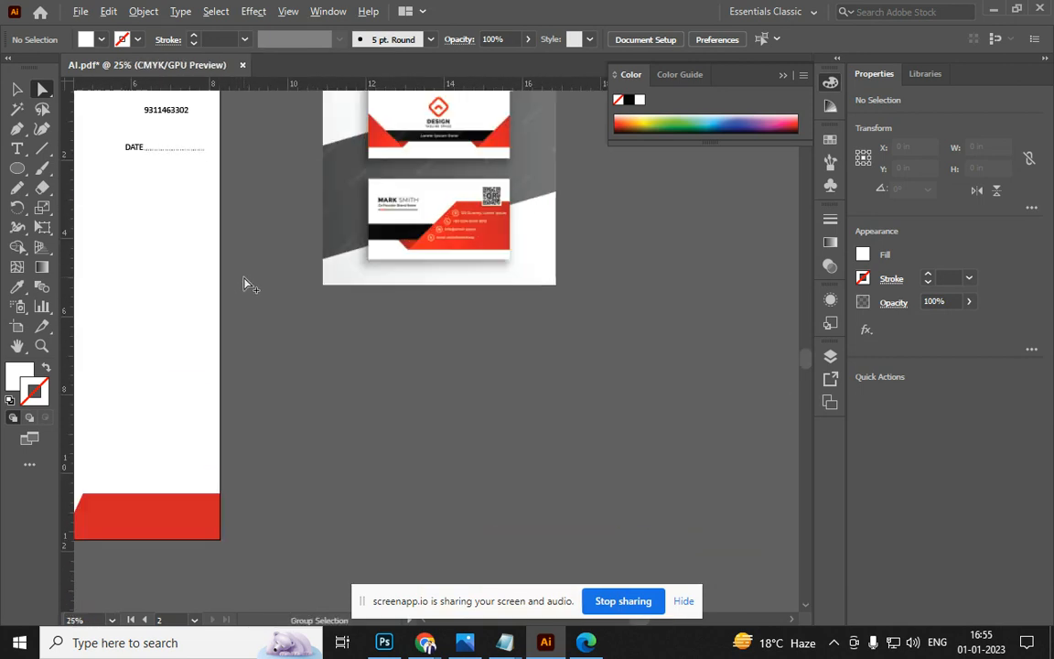
{"action": "scroll", "coordinate": [388, 291], "scroll_direction": "left", "scroll_amount": 10}
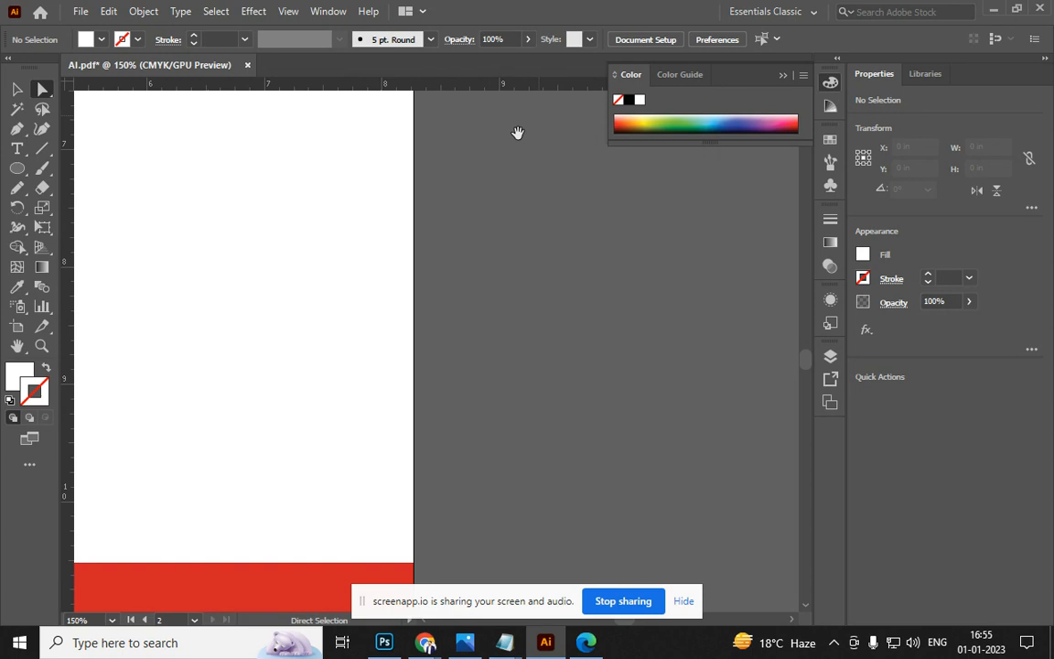
{"action": "scroll", "coordinate": [328, 306], "scroll_direction": "down", "scroll_amount": 2}
Round the top-left corner of the letterhead's red footer
{"action": "left_click", "coordinate": [309, 389]}
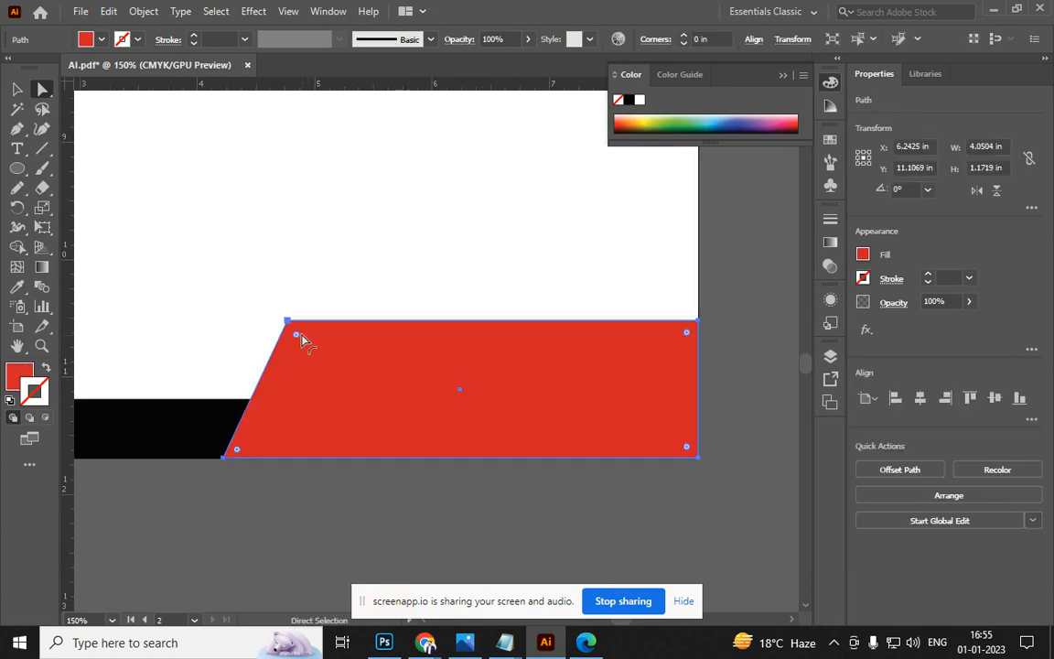
{"action": "left_click_drag", "start_coordinate": [296, 339], "coordinate": [327, 395]}
{"action": "left_click", "coordinate": [341, 523]}
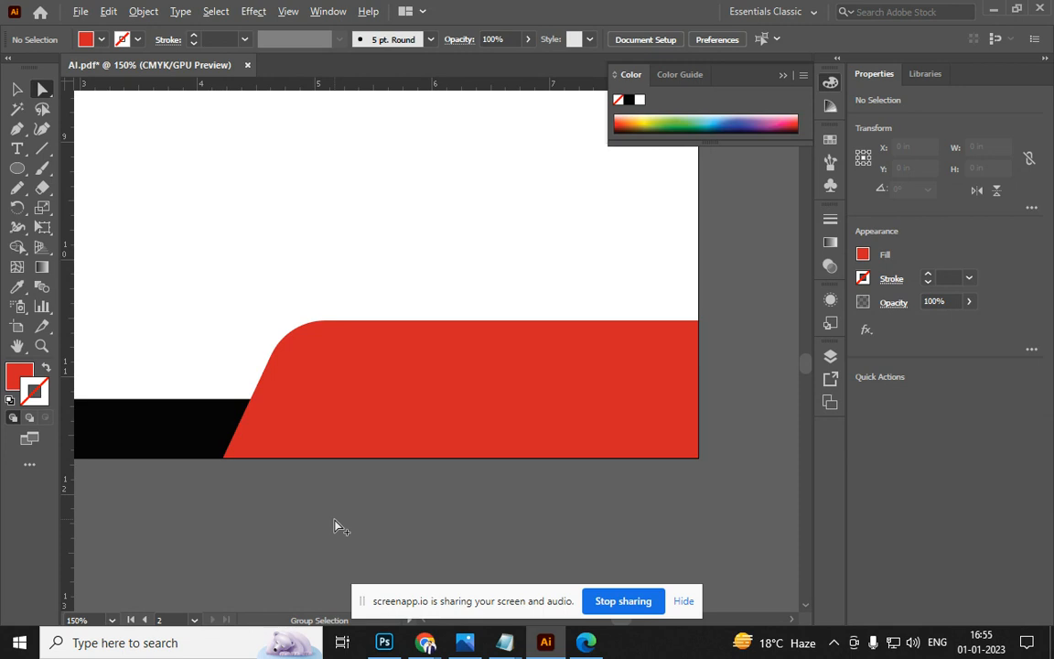
{"action": "scroll", "coordinate": [334, 526], "scroll_direction": "down", "scroll_amount": 5}
{"action": "left_click_drag", "start_coordinate": [235, 403], "coordinate": [389, 401]}
{"action": "scroll", "coordinate": [320, 302], "scroll_direction": "up", "scroll_amount": 8}
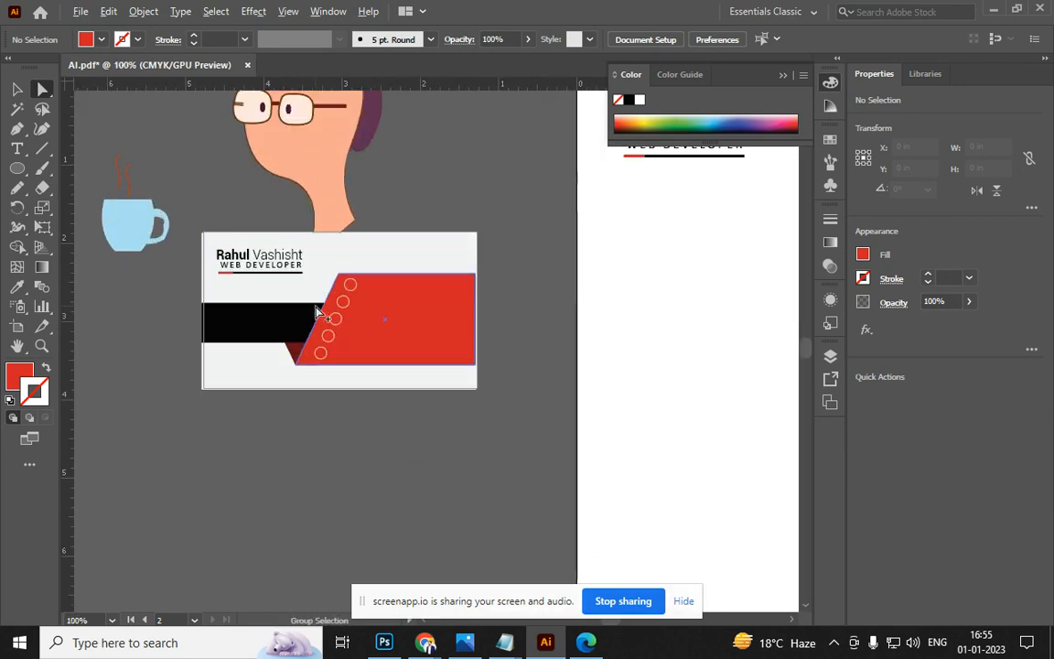
Round the card's red panel top corner to 0.262 in and black bar's lower-left corner
{"action": "left_click", "coordinate": [369, 254]}
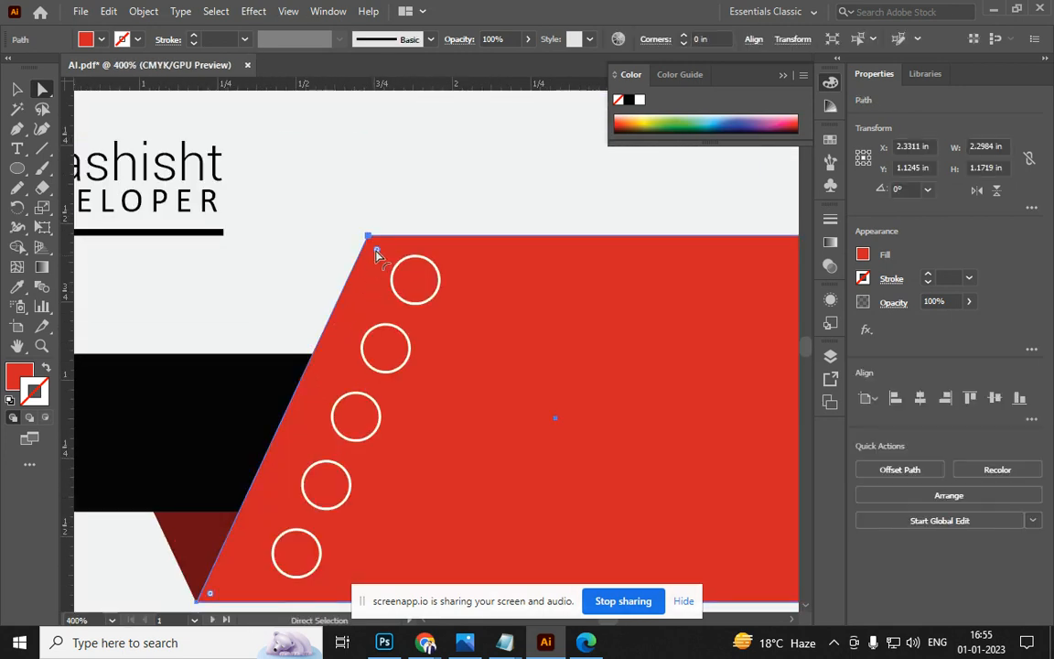
{"action": "left_click_drag", "start_coordinate": [375, 253], "coordinate": [416, 317]}
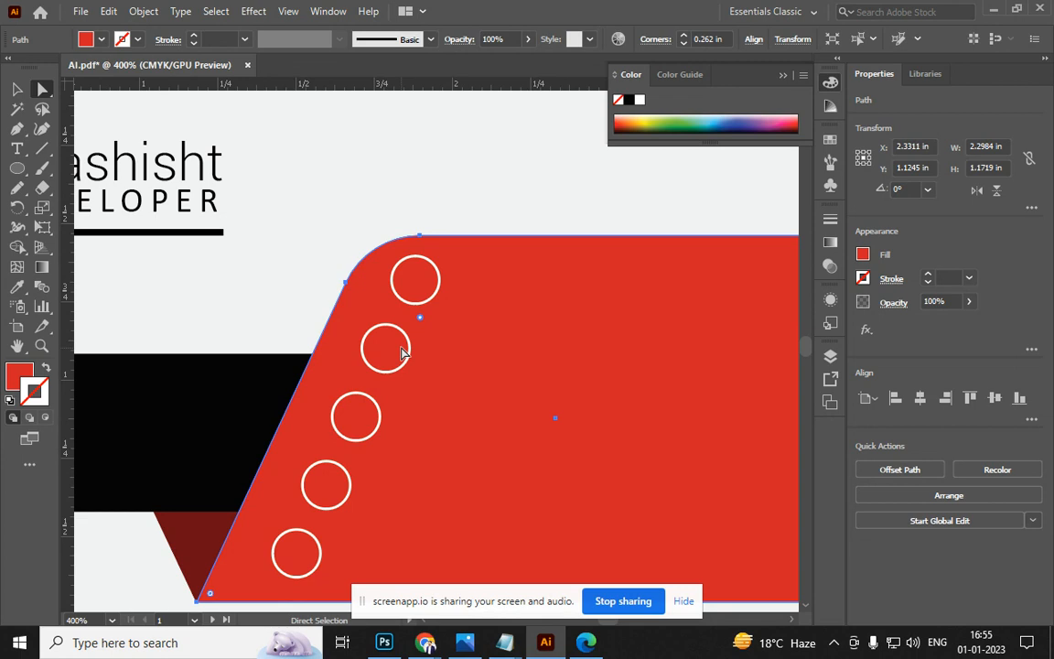
{"action": "scroll", "coordinate": [403, 352], "scroll_direction": "down", "scroll_amount": 8}
{"action": "left_click", "coordinate": [330, 355], "text": "alt"}
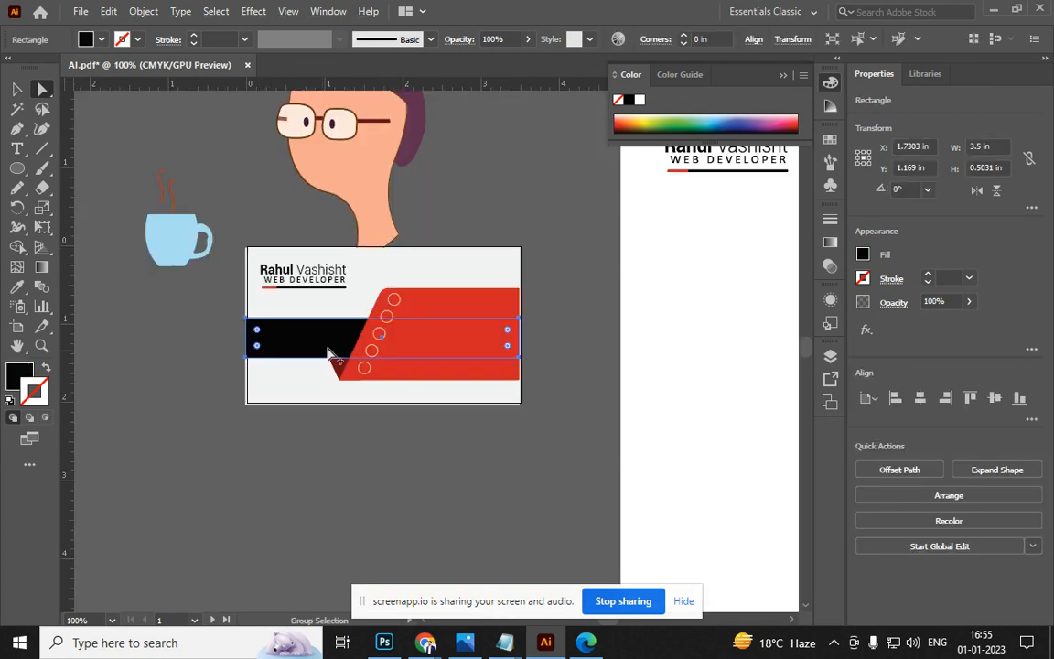
{"action": "scroll", "coordinate": [332, 355], "scroll_direction": "up", "scroll_amount": 5}
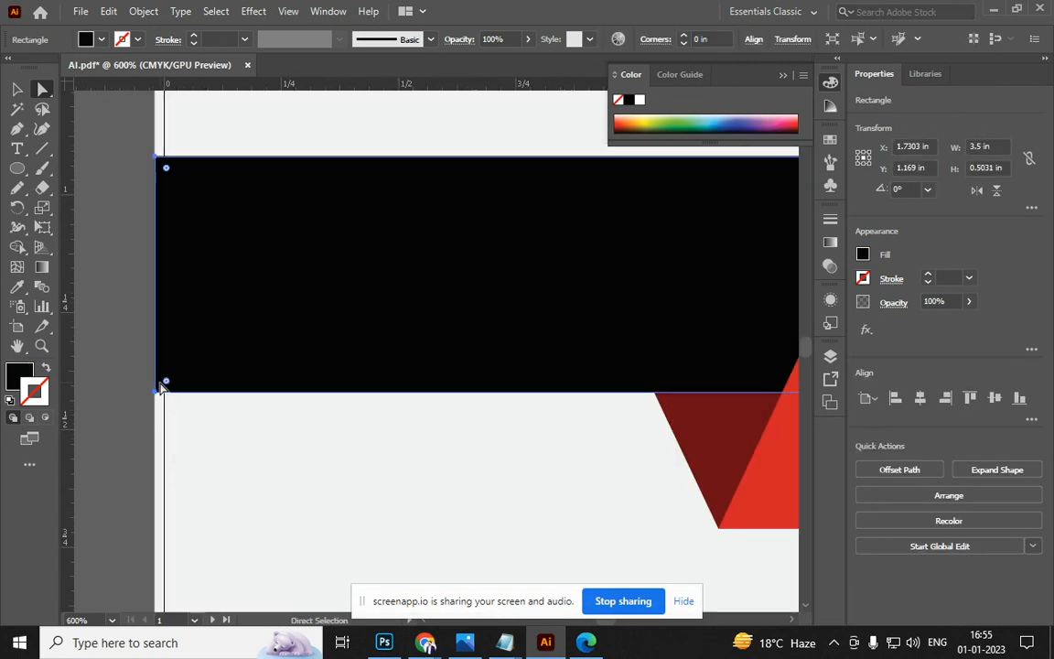
{"action": "left_click_drag", "start_coordinate": [171, 384], "coordinate": [210, 311]}
{"action": "left_click", "coordinate": [108, 378]}
{"action": "key", "text": "ctrl+1"}
{"action": "left_click_drag", "start_coordinate": [283, 470], "coordinate": [360, 513]}
{"action": "left_click_drag", "start_coordinate": [483, 289], "coordinate": [89, 337]}
Select the WEB DEVELOPER subtitle and convert it to outlines
{"action": "scroll", "coordinate": [306, 289], "scroll_direction": "up", "scroll_amount": 4}
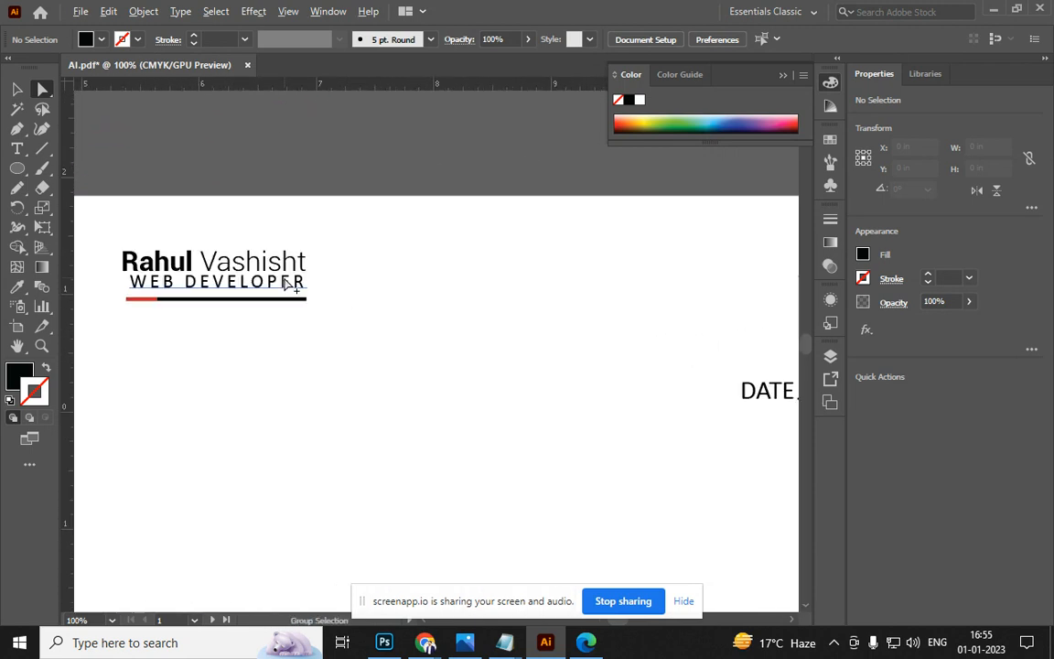
{"action": "left_click", "coordinate": [335, 302]}
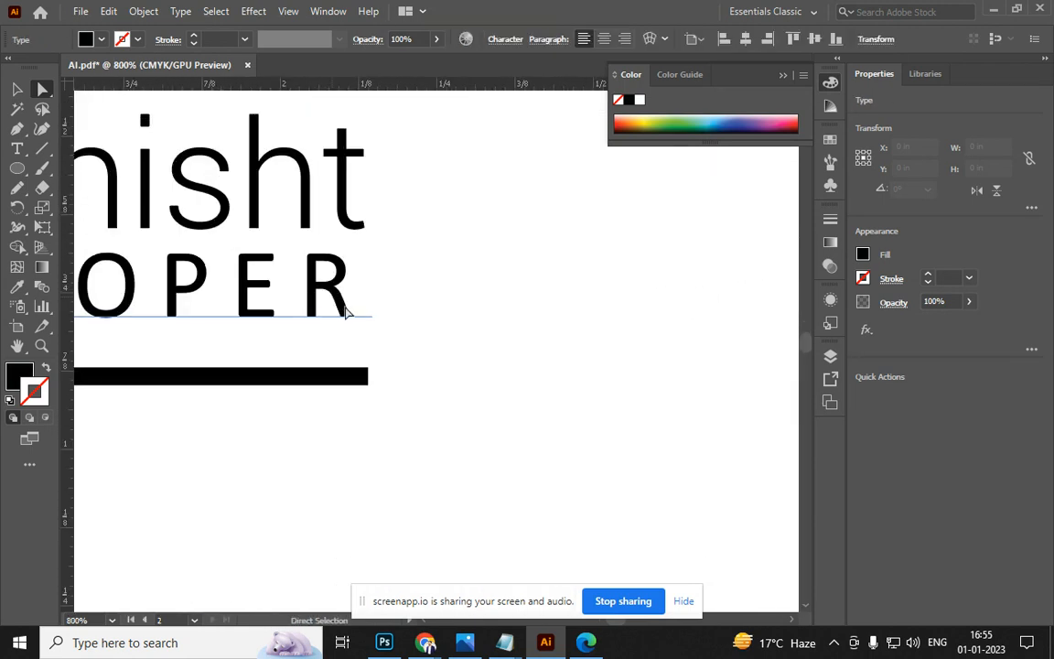
{"action": "scroll", "coordinate": [346, 309], "scroll_direction": "down", "scroll_amount": 6}
{"action": "scroll", "coordinate": [346, 313], "scroll_direction": "up", "scroll_amount": 4}
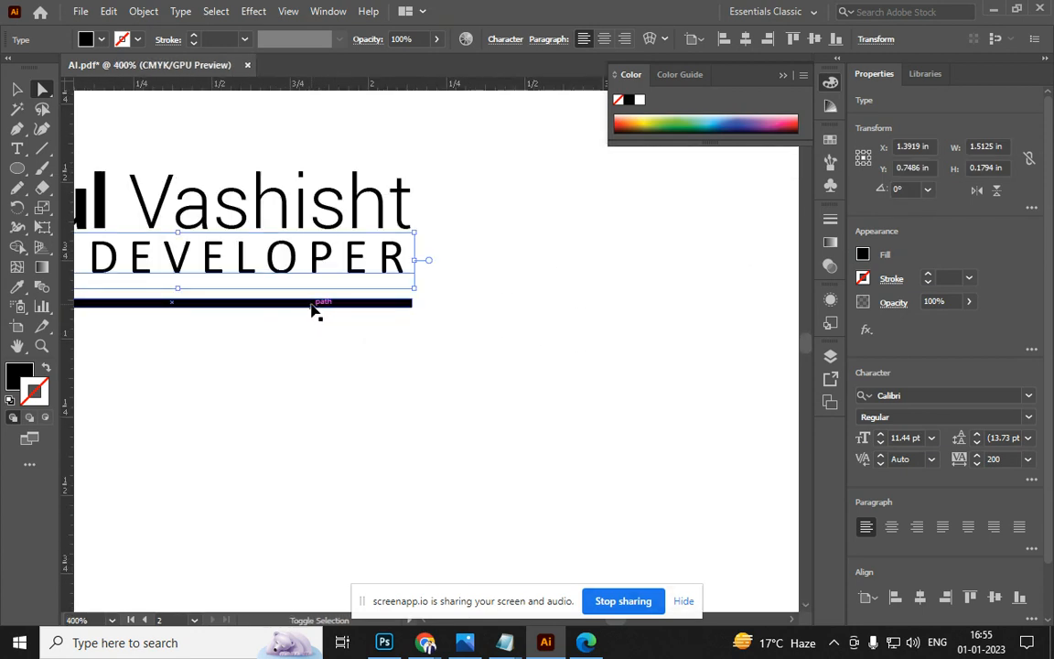
{"action": "key", "text": "shift+ctrl+o"}
Round the E's inner lower and upper corners to about 0.012 in, then deselect and zoom out
{"action": "scroll", "coordinate": [429, 278], "scroll_direction": "up", "scroll_amount": 5}
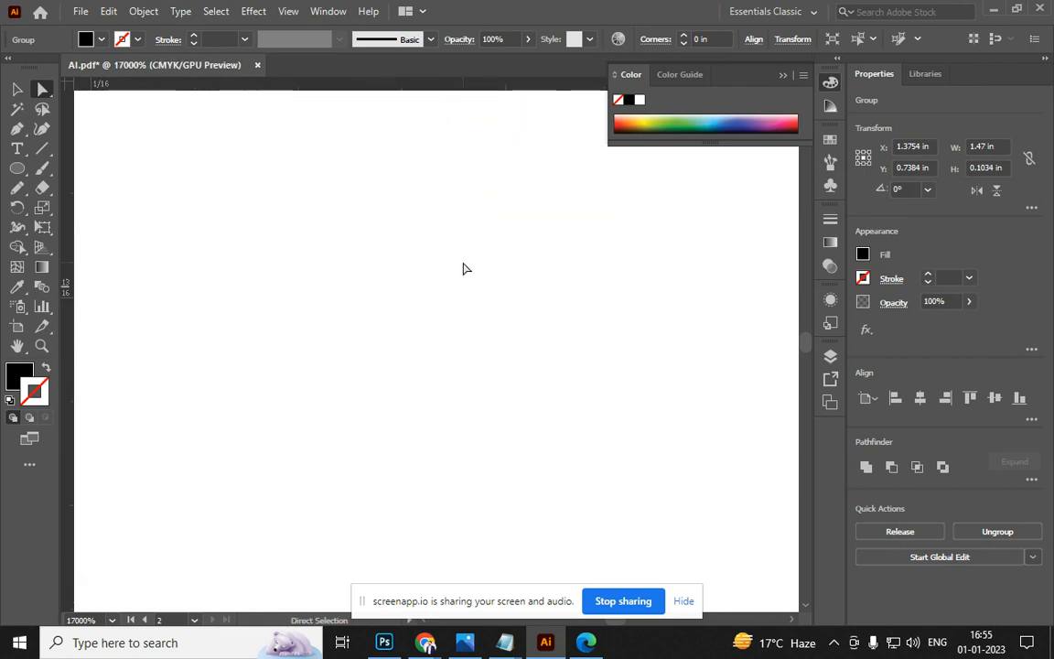
{"action": "scroll", "coordinate": [428, 245], "scroll_direction": "down", "scroll_amount": 5}
{"action": "scroll", "coordinate": [405, 360], "scroll_direction": "down", "scroll_amount": 2}
{"action": "scroll", "coordinate": [337, 294], "scroll_direction": "up", "scroll_amount": 2}
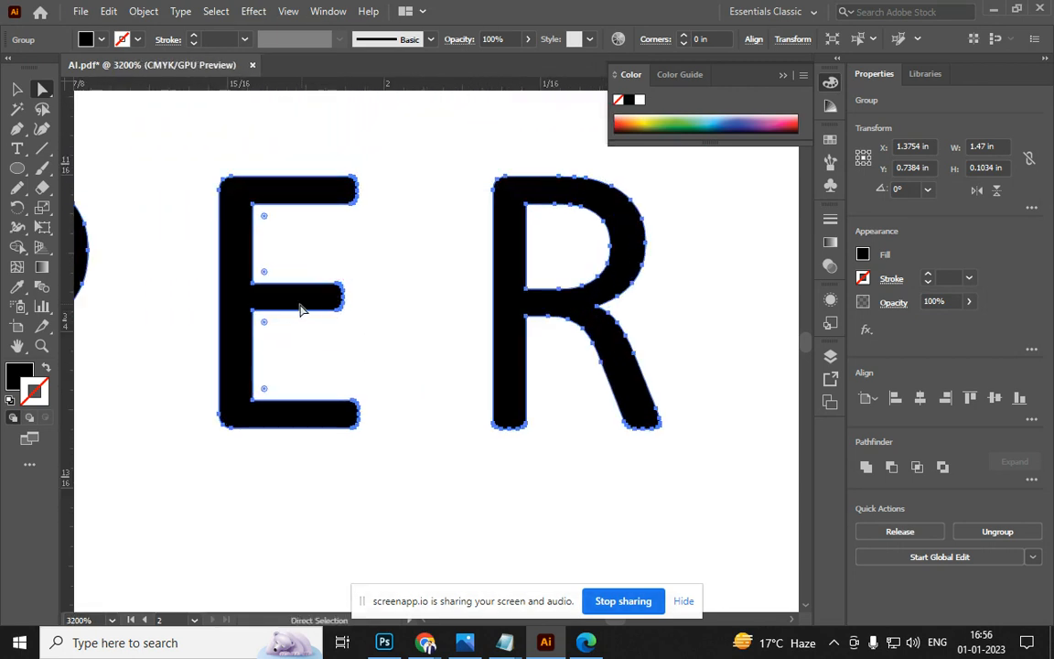
{"action": "left_click_drag", "start_coordinate": [264, 325], "coordinate": [280, 335]}
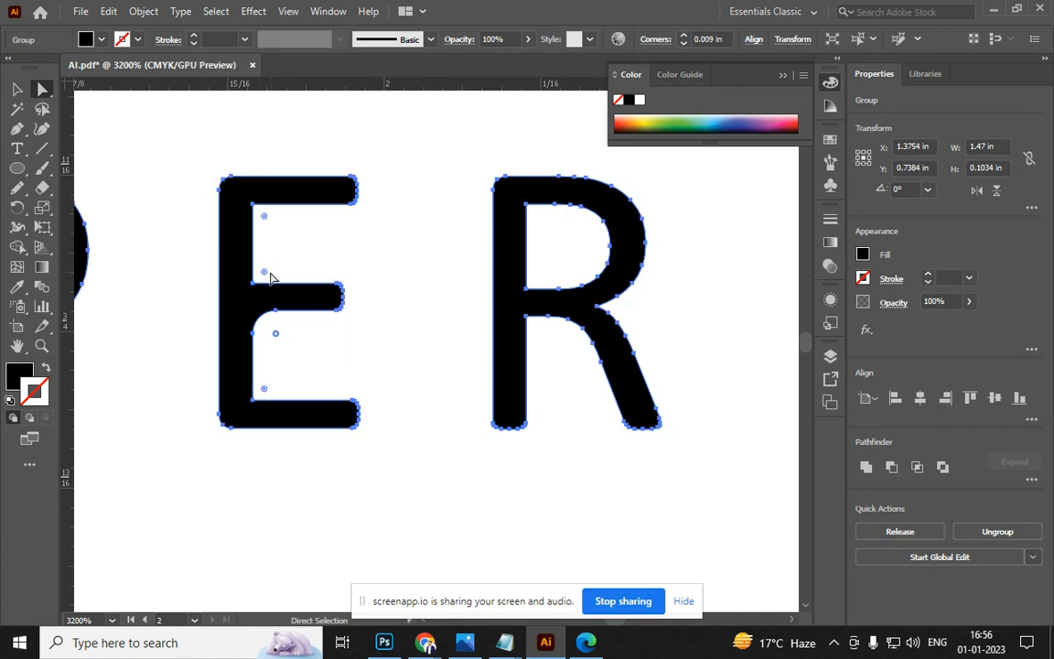
{"action": "left_click_drag", "start_coordinate": [264, 277], "coordinate": [277, 249]}
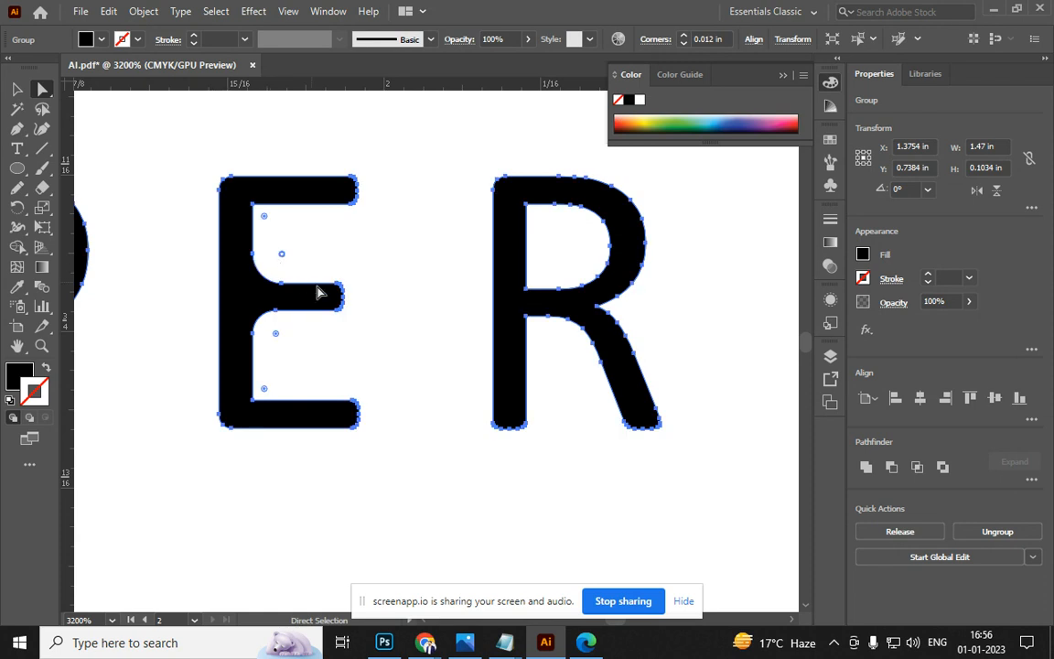
{"action": "scroll", "coordinate": [315, 352], "scroll_direction": "down", "scroll_amount": 3}
{"action": "left_click", "coordinate": [166, 487]}
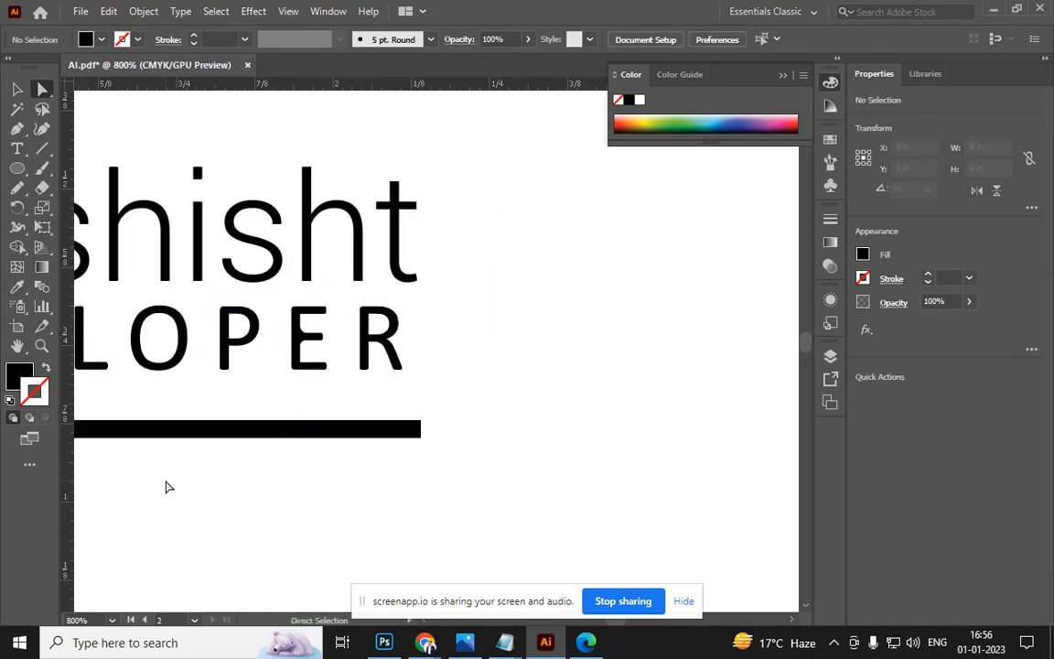
{"action": "scroll", "coordinate": [194, 456], "scroll_direction": "down", "scroll_amount": 9}
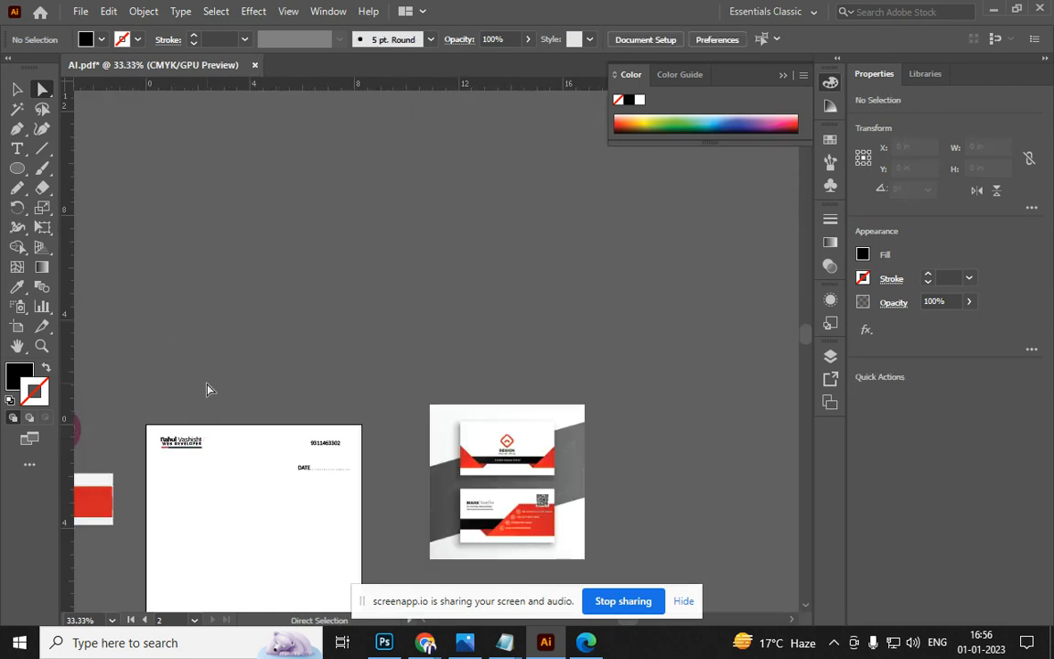
Move the character-and-cup artwork and the business card mockup upward, clear of the card
{"action": "left_click_drag", "start_coordinate": [201, 393], "coordinate": [296, 279]}
{"action": "left_click_drag", "start_coordinate": [229, 368], "coordinate": [344, 355]}
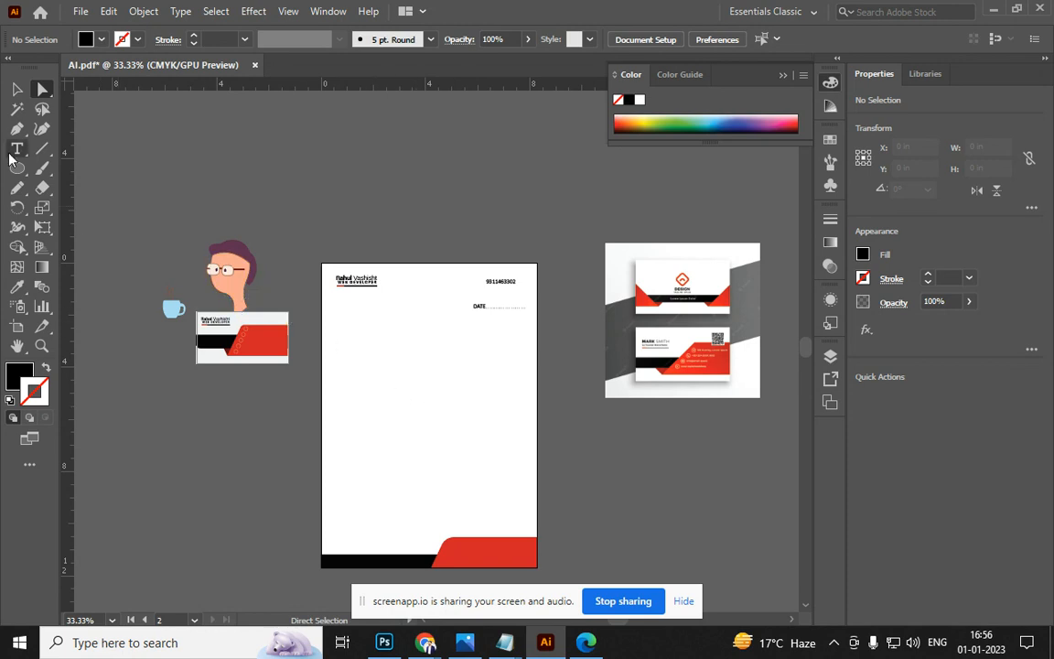
{"action": "left_click", "coordinate": [16, 89]}
{"action": "left_click", "coordinate": [210, 249]}
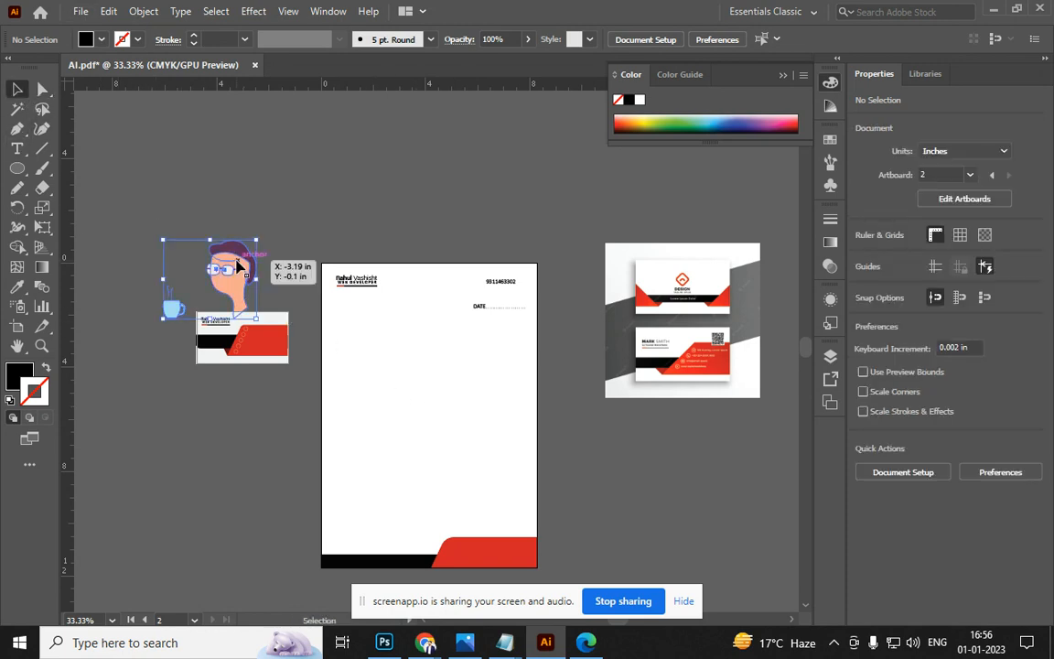
{"action": "left_click_drag", "start_coordinate": [169, 311], "coordinate": [172, 227]}
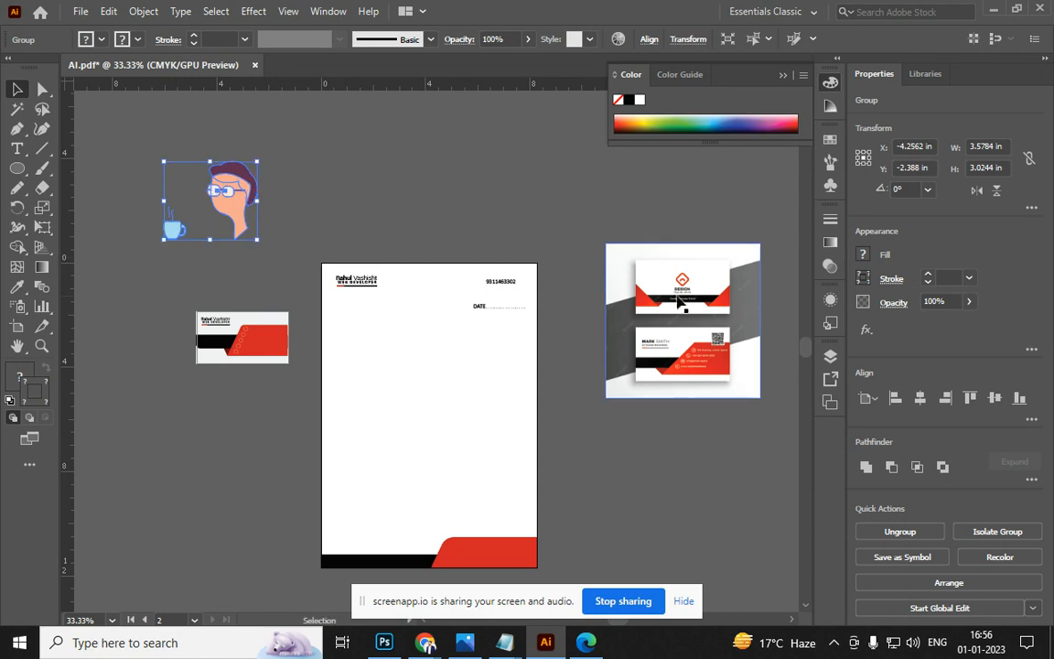
{"action": "left_click_drag", "start_coordinate": [683, 301], "coordinate": [669, 238]}
Bring up the Save As dialog for the document
{"action": "left_click_drag", "start_coordinate": [623, 365], "coordinate": [509, 197]}
{"action": "scroll", "coordinate": [565, 317], "scroll_direction": "down", "scroll_amount": 4}
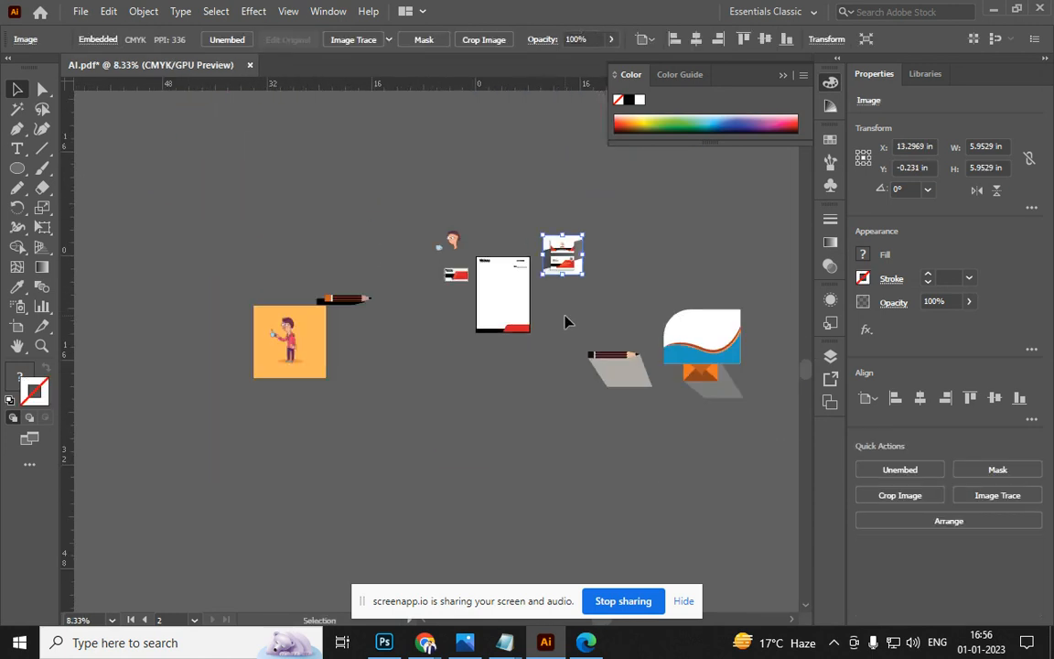
{"action": "scroll", "coordinate": [565, 321], "scroll_direction": "up", "scroll_amount": 2}
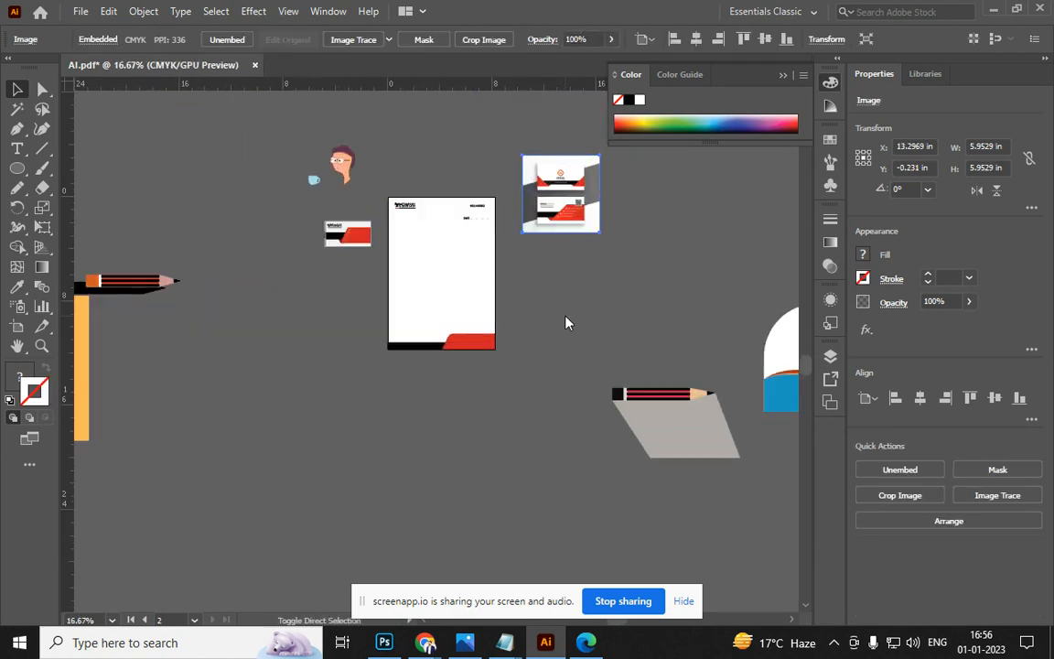
{"action": "key", "text": "ctrl+shift+s"}
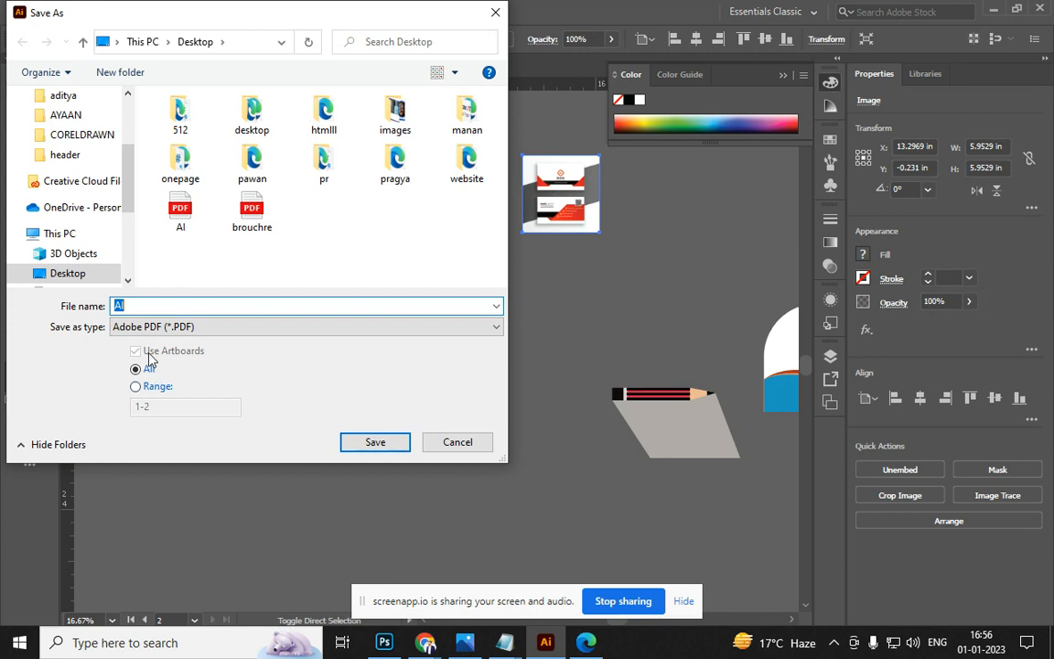
Leave the artboard setting on All and cancel the Save As dialog
{"action": "left_click", "coordinate": [151, 388]}
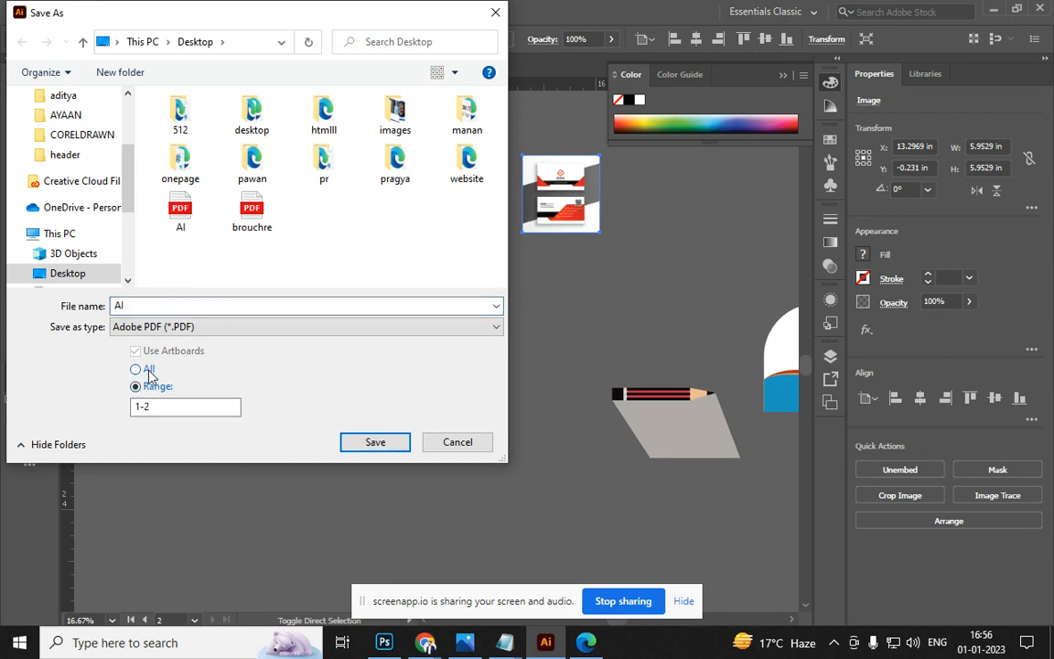
{"action": "left_click", "coordinate": [149, 370]}
{"action": "left_click", "coordinate": [467, 441]}
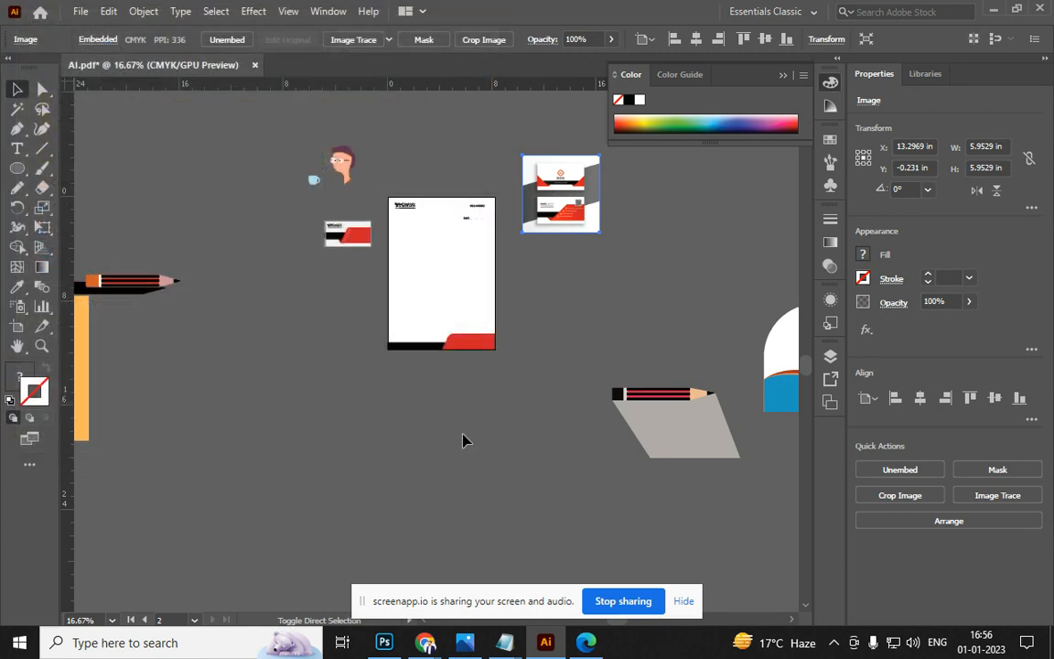
Export the artwork as JPEG 'PEN' at maximum quality, 300 ppi, then minimize the windows
{"action": "left_click", "coordinate": [81, 11]}
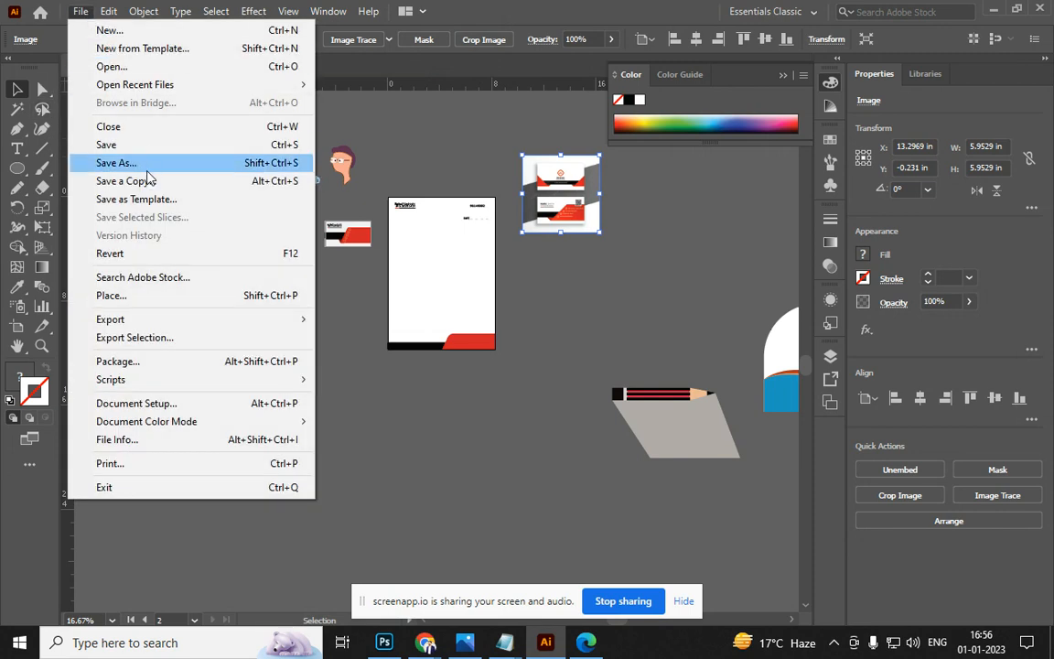
{"action": "mouse_move", "coordinate": [156, 320]}
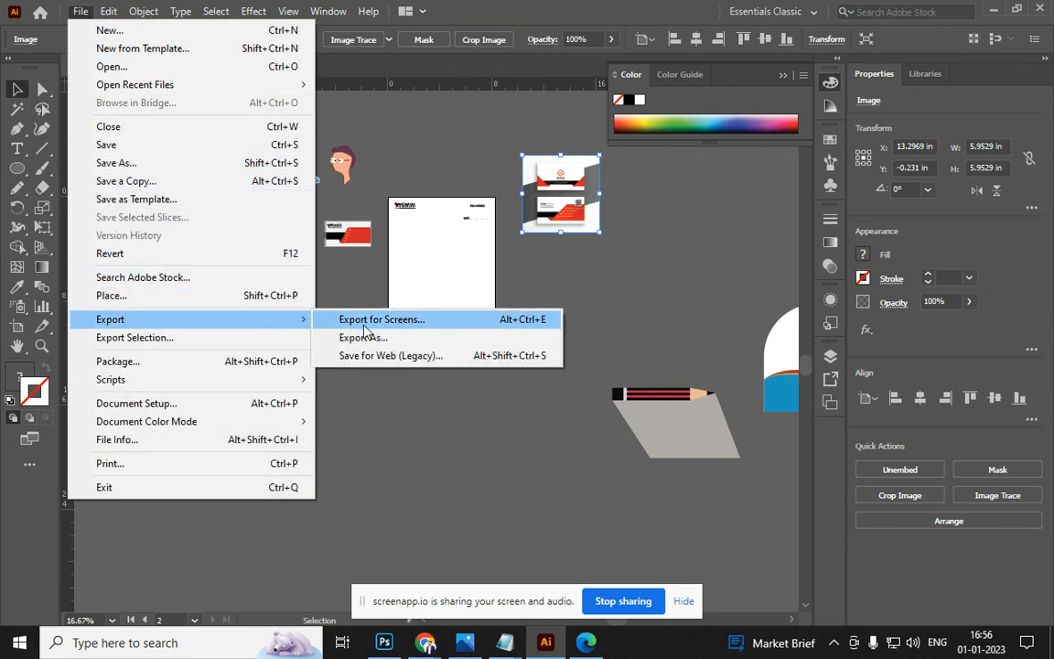
{"action": "left_click", "coordinate": [346, 334]}
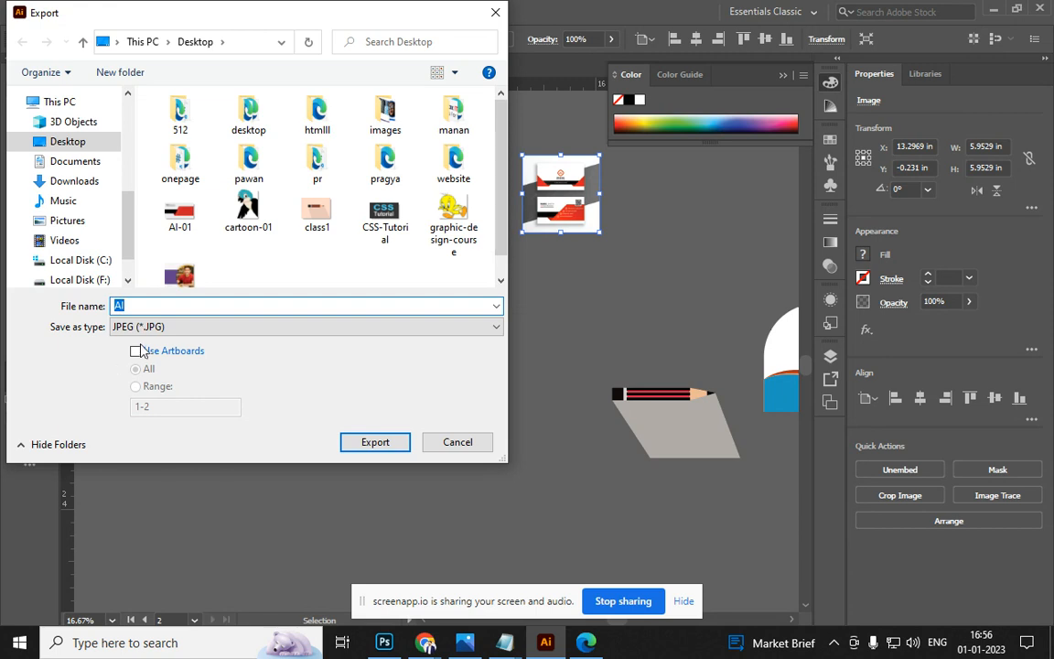
{"action": "left_click", "coordinate": [167, 327]}
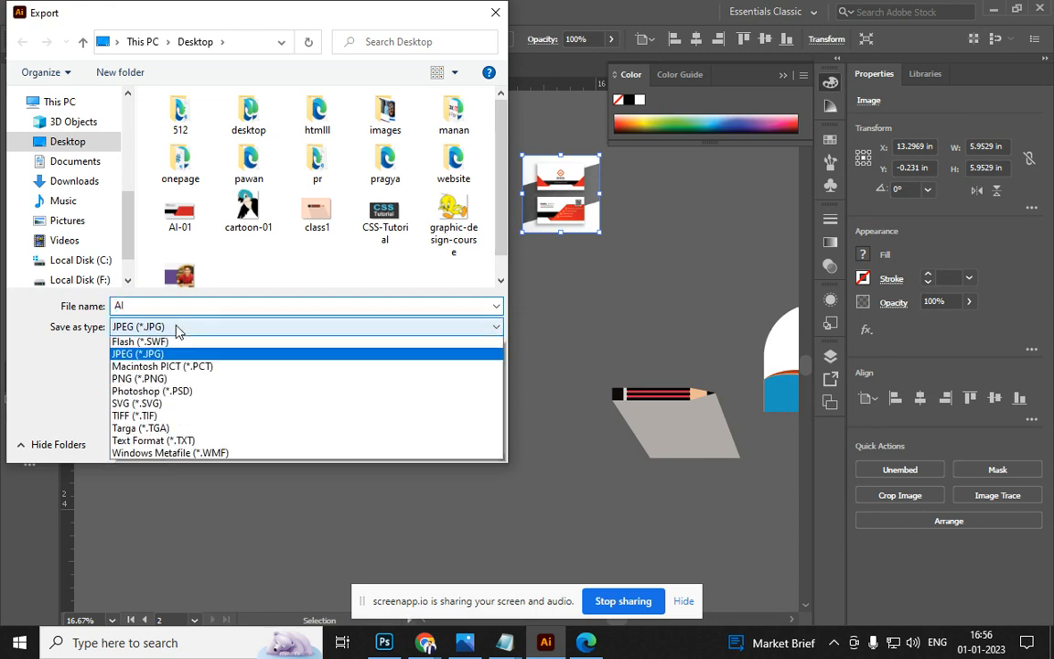
{"action": "left_click", "coordinate": [173, 335]}
{"action": "left_click", "coordinate": [141, 309]}
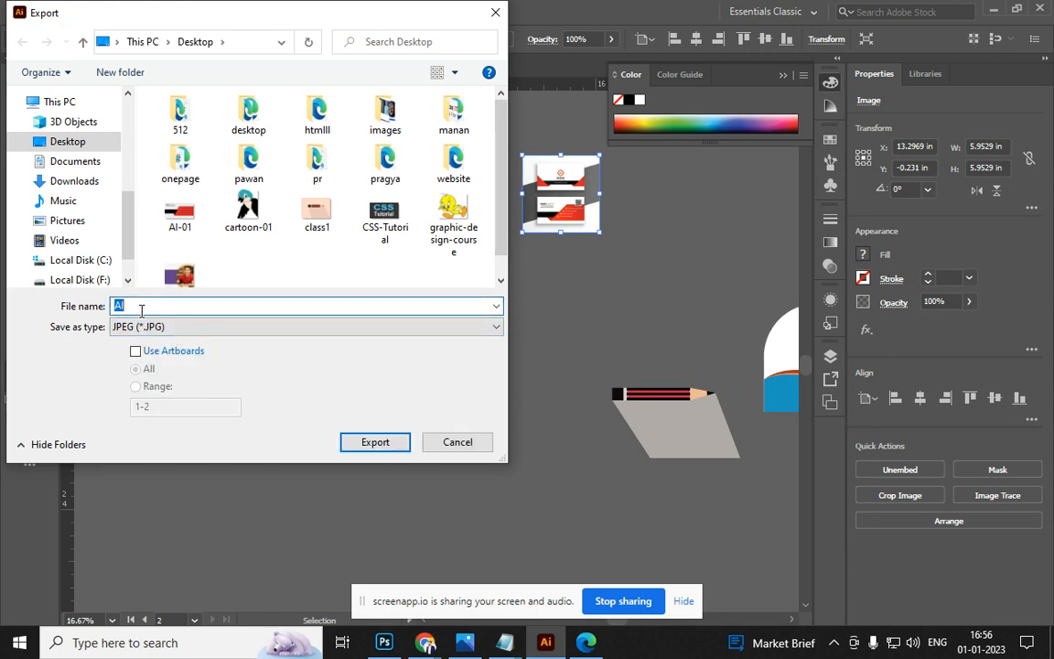
{"action": "type", "text": "PENCIL"}
{"action": "left_click", "coordinate": [390, 441]}
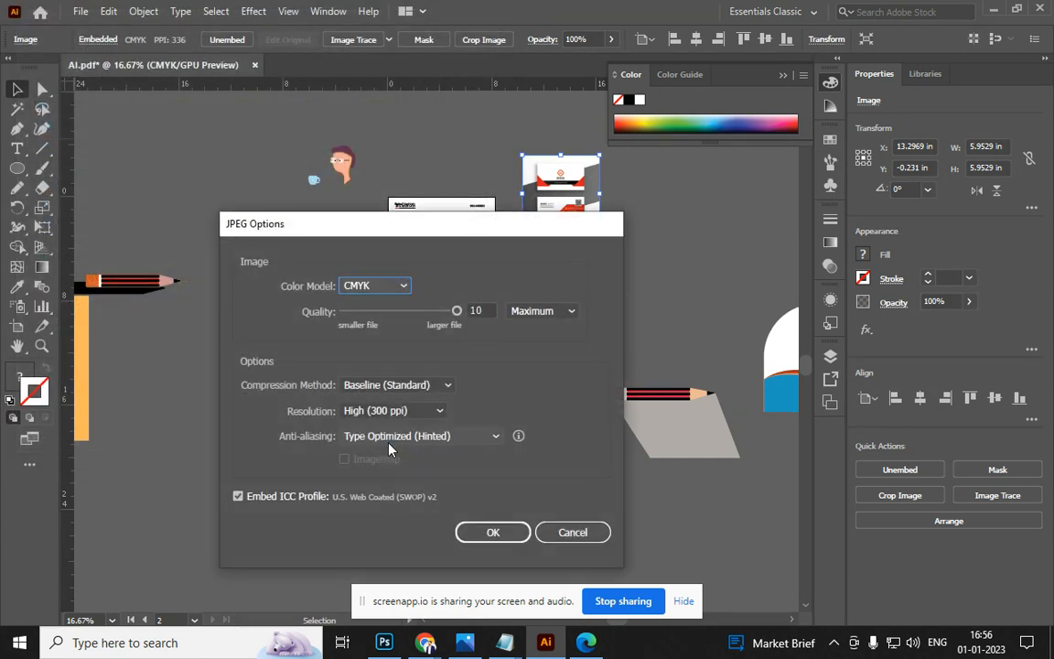
{"action": "left_click", "coordinate": [492, 532]}
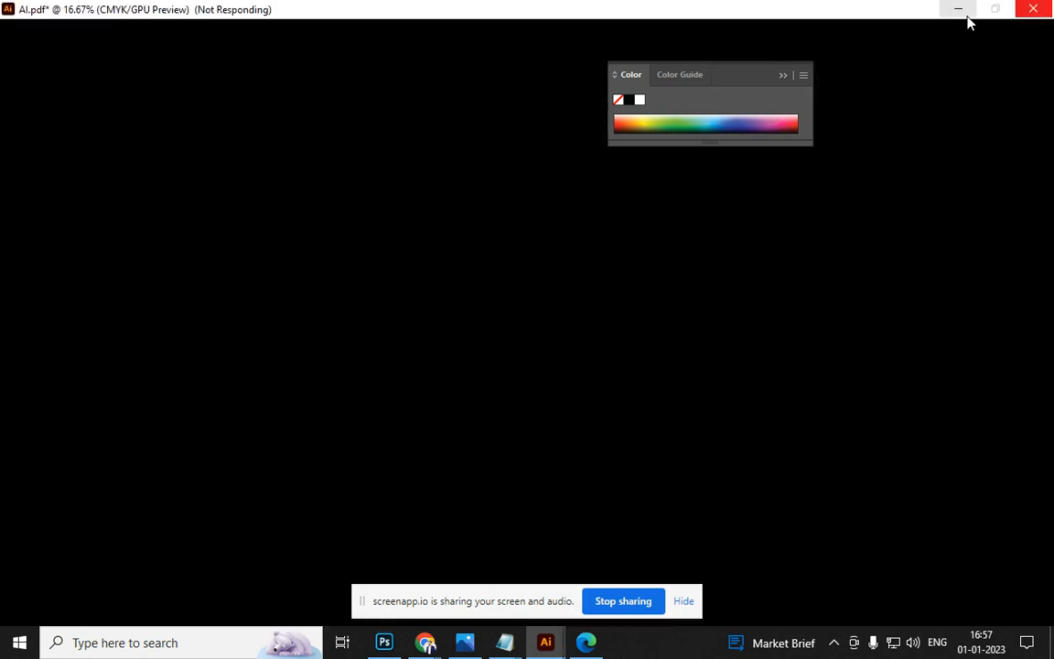
{"action": "left_click", "coordinate": [960, 11]}
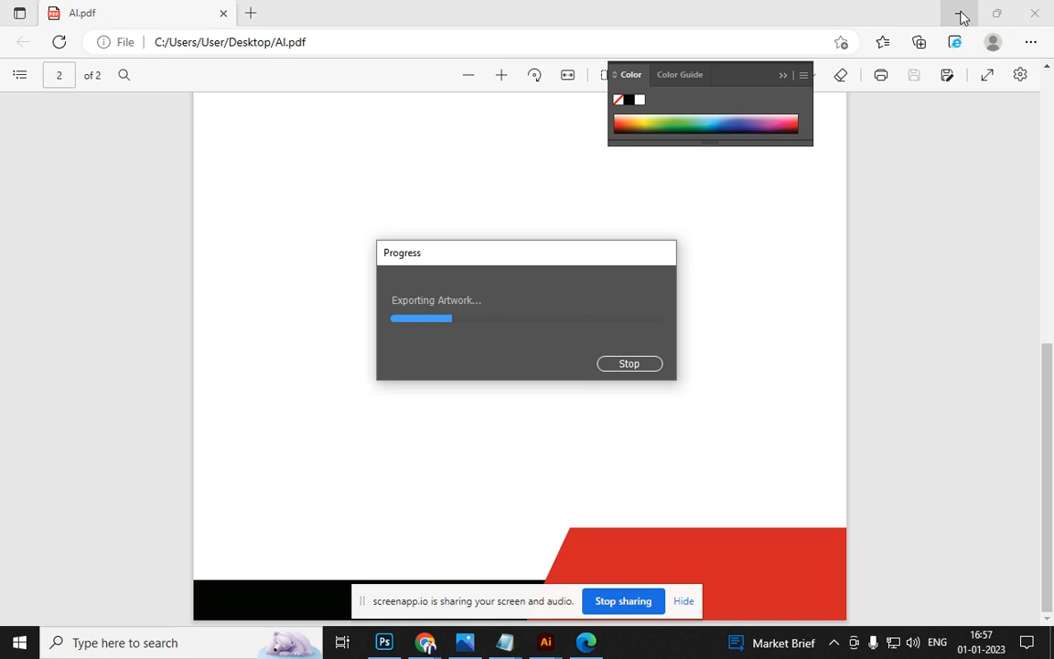
{"action": "left_click", "coordinate": [961, 15]}
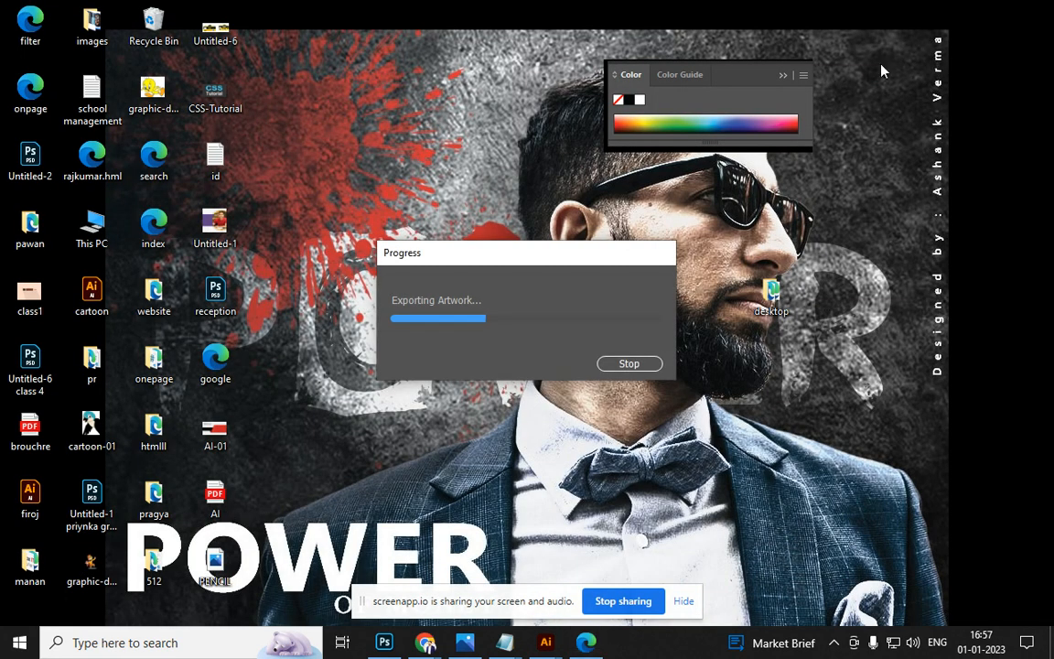
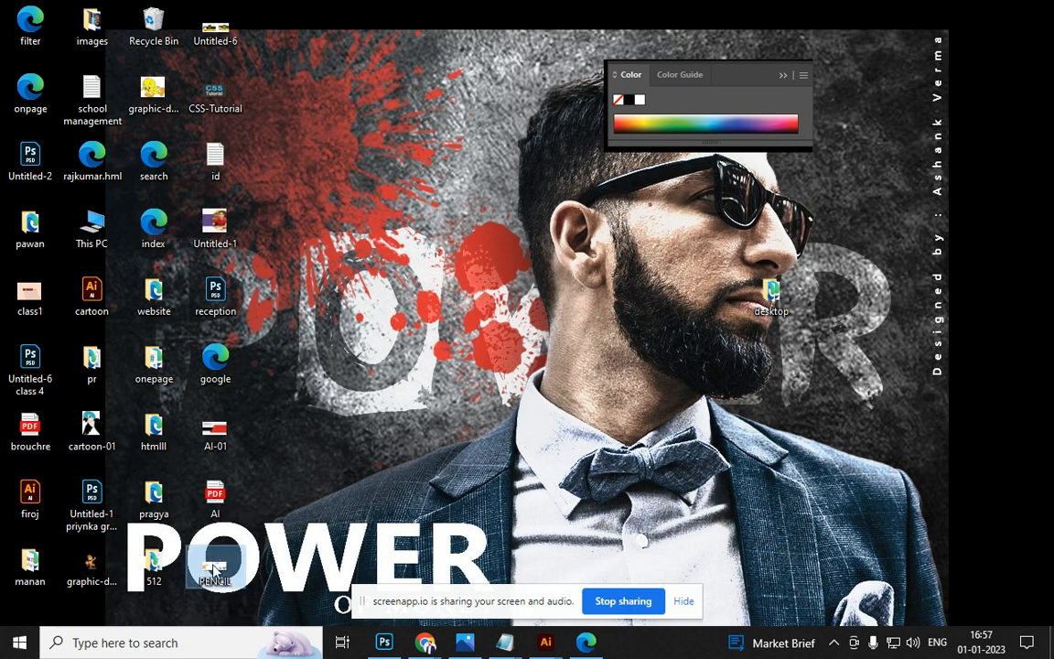
Open PENCIL.jpg in Windows Photos to view the pencil-and-character artwork, then close both viewer windows
{"action": "double_click", "coordinate": [214, 569]}
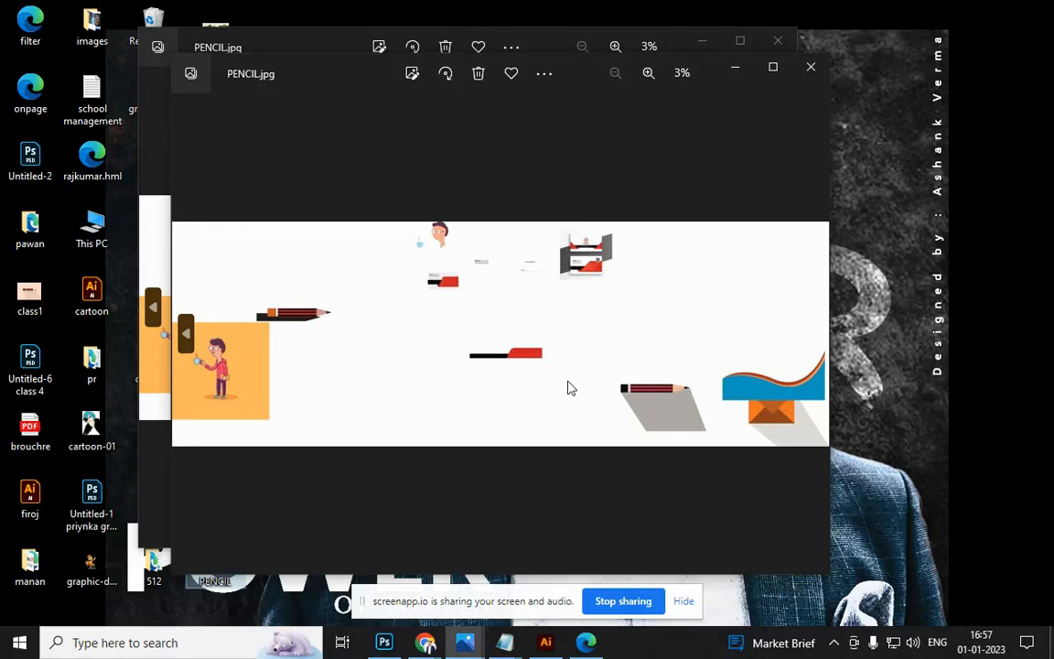
{"action": "left_click", "coordinate": [819, 72]}
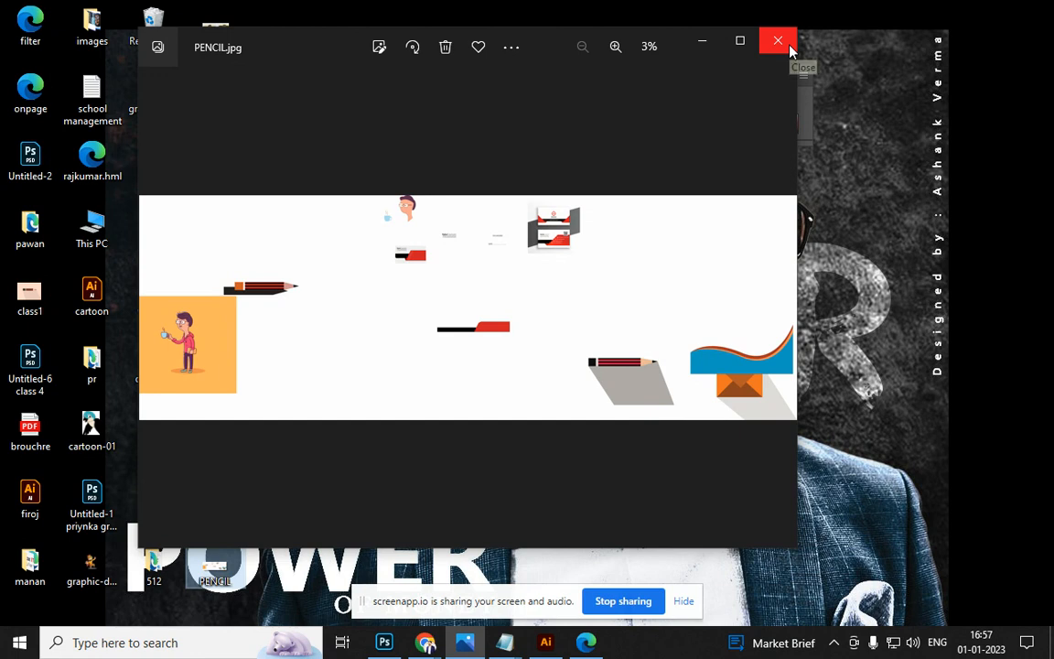
{"action": "left_click", "coordinate": [787, 44]}
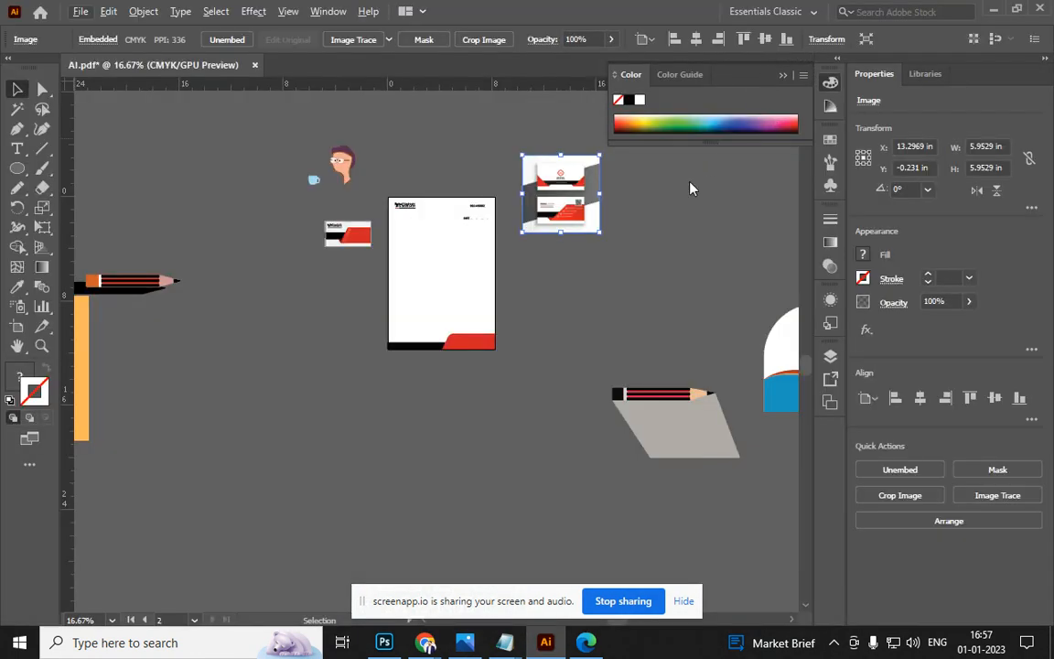
Zoom to actual size and bring the red and black business card artboard into view
{"action": "scroll", "coordinate": [466, 377], "scroll_direction": "up", "scroll_amount": 3, "text": "alt"}
{"action": "left_click_drag", "start_coordinate": [572, 313], "coordinate": [587, 523]}
{"action": "left_click_drag", "start_coordinate": [304, 393], "coordinate": [488, 413]}
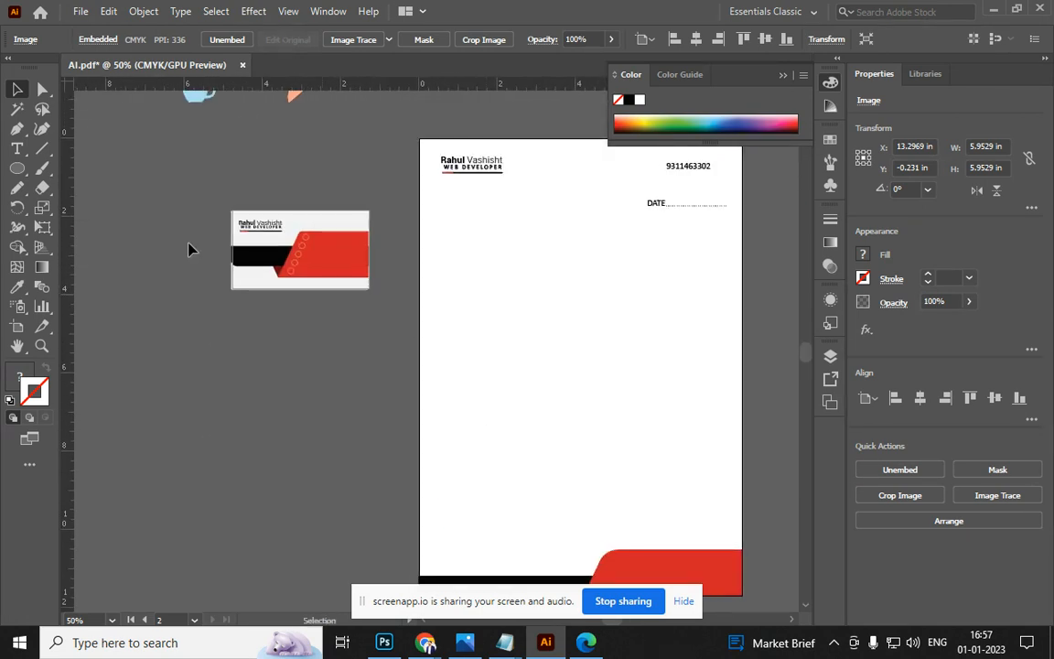
{"action": "scroll", "coordinate": [234, 218], "scroll_direction": "up", "scroll_amount": 4, "text": "alt"}
{"action": "scroll", "coordinate": [281, 277], "scroll_direction": "down", "scroll_amount": 2, "text": "alt"}
{"action": "scroll", "coordinate": [282, 277], "scroll_direction": "up", "scroll_amount": 4, "text": "alt"}
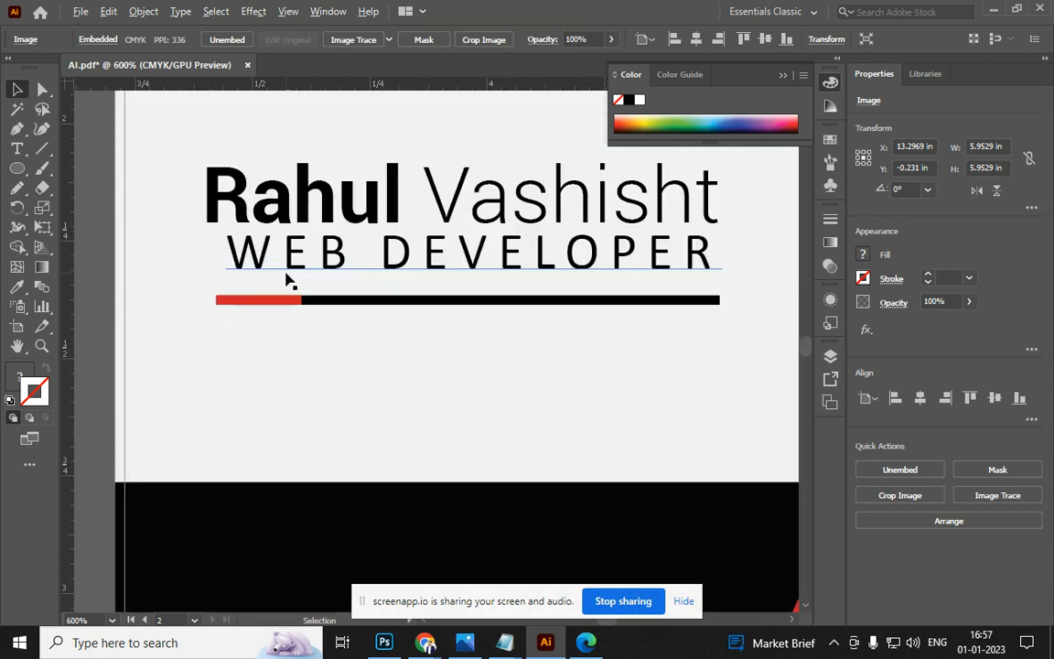
{"action": "scroll", "coordinate": [286, 279], "scroll_direction": "down", "scroll_amount": 3, "text": "alt"}
{"action": "scroll", "coordinate": [285, 279], "scroll_direction": "up", "scroll_amount": 3, "text": "alt"}
{"action": "scroll", "coordinate": [286, 279], "scroll_direction": "down", "scroll_amount": 3, "text": "alt"}
{"action": "scroll", "coordinate": [285, 280], "scroll_direction": "up", "scroll_amount": 3, "text": "alt"}
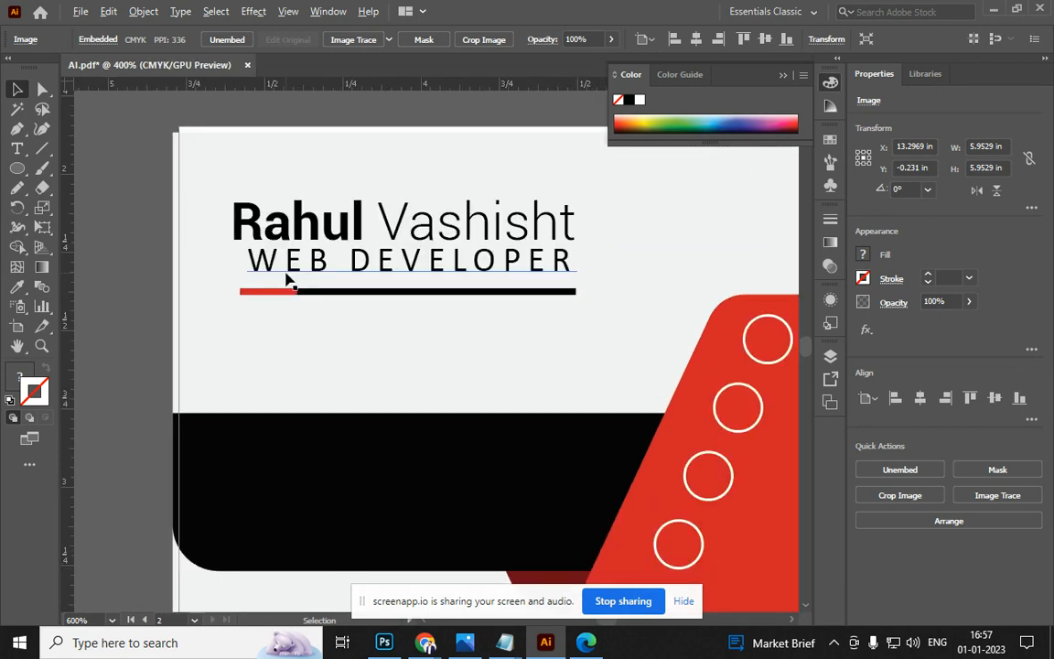
{"action": "key", "text": "ctrl+1"}
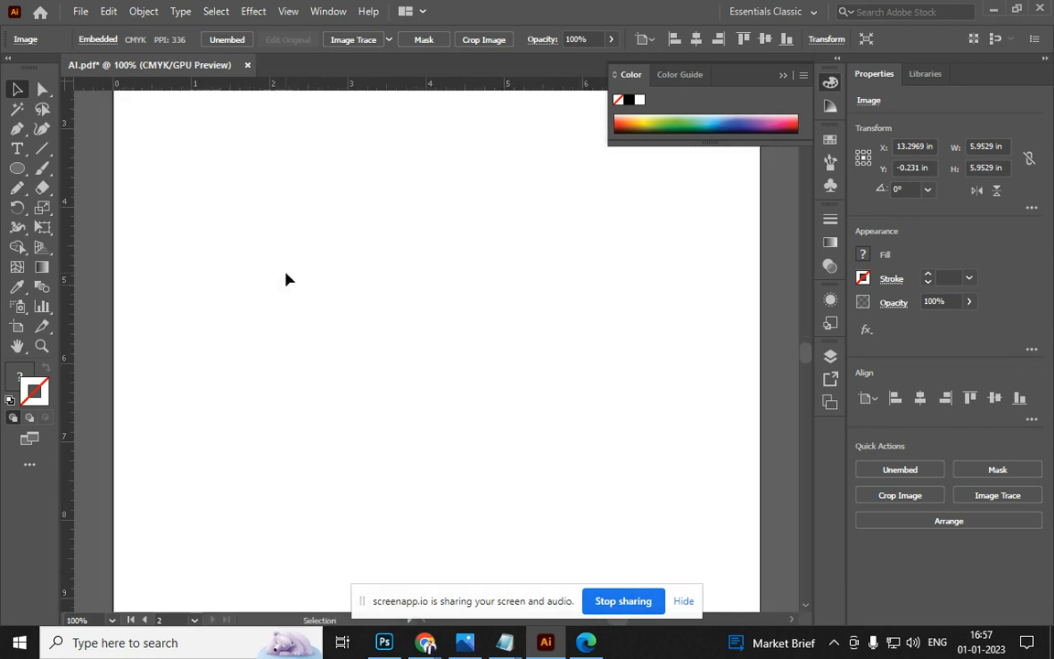
{"action": "left_click_drag", "start_coordinate": [243, 259], "coordinate": [563, 421]}
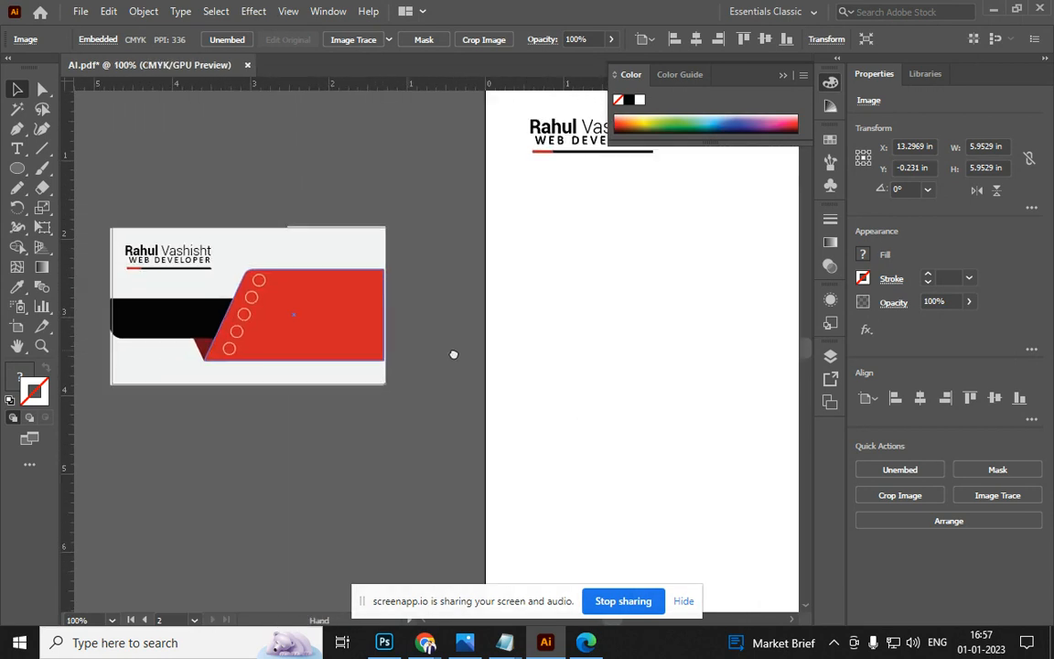
{"action": "left_click_drag", "start_coordinate": [287, 304], "coordinate": [287, 305]}
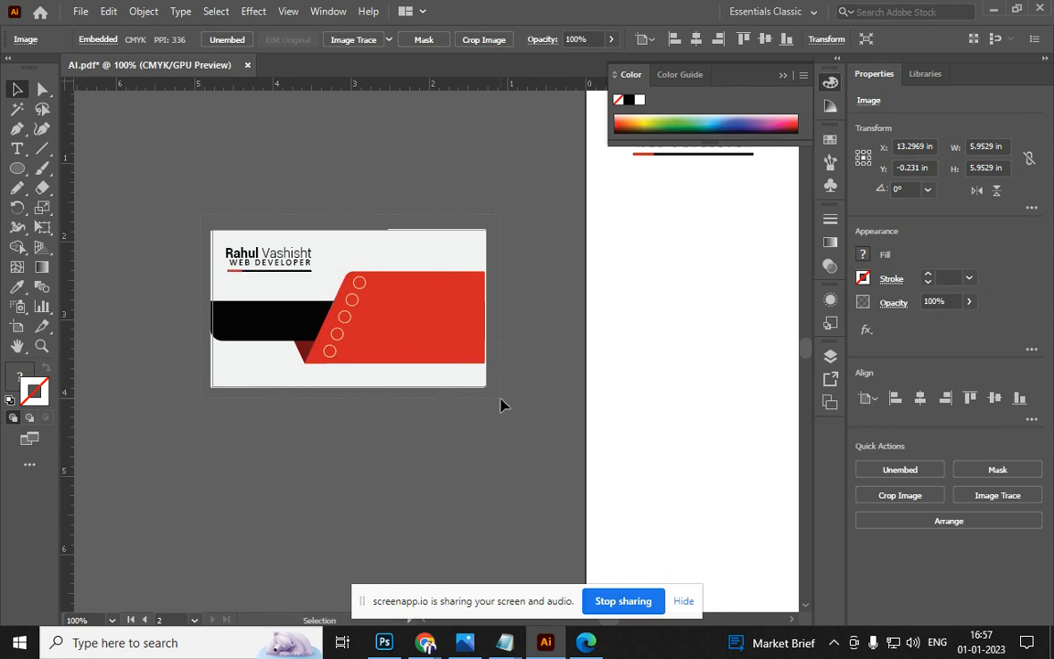
Select all card artwork, undo the stray move, group it and top-align it to the artboard
{"action": "key", "text": "ctrl+a"}
{"action": "left_click_drag", "start_coordinate": [406, 341], "coordinate": [451, 318]}
{"action": "key", "text": "ctrl+z"}
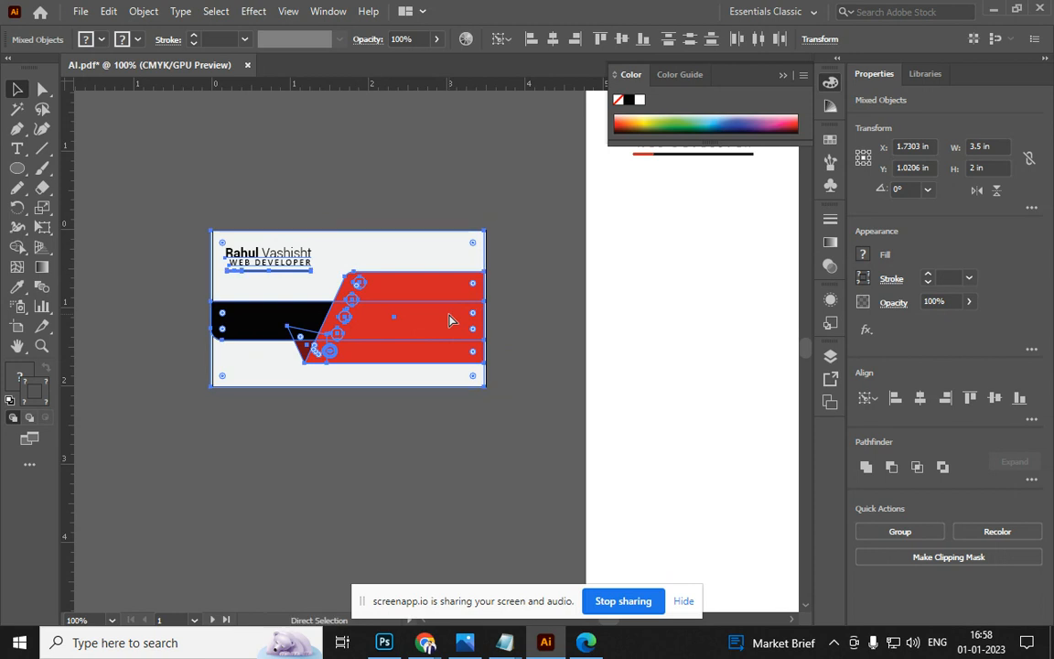
{"action": "key", "text": "ctrl+g"}
{"action": "left_click", "coordinate": [531, 39]}
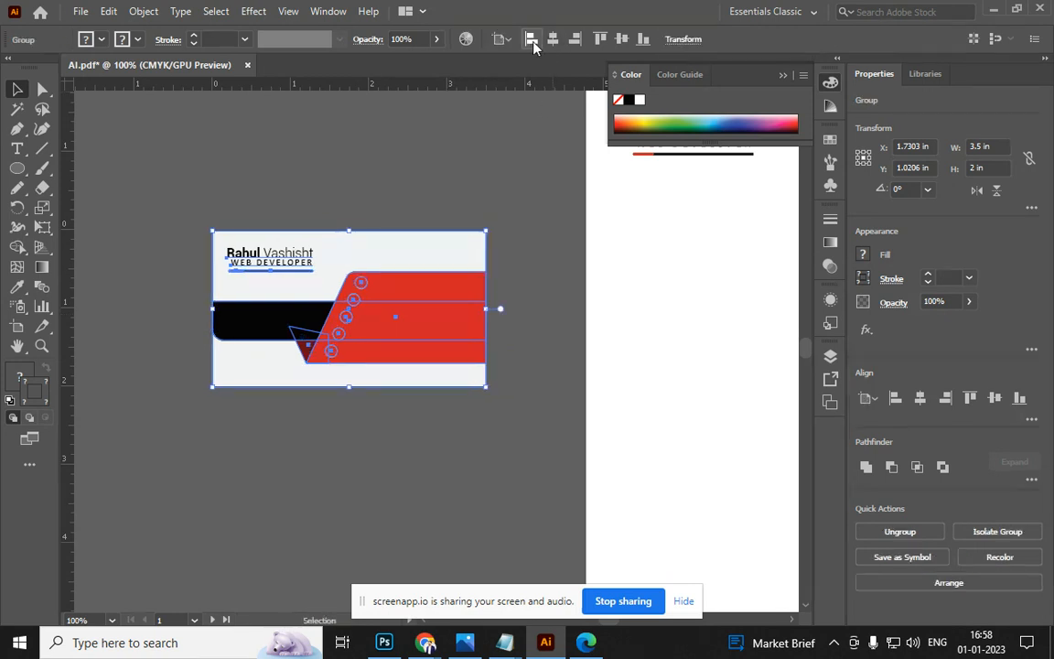
{"action": "left_click", "coordinate": [599, 39]}
{"action": "left_click", "coordinate": [488, 392]}
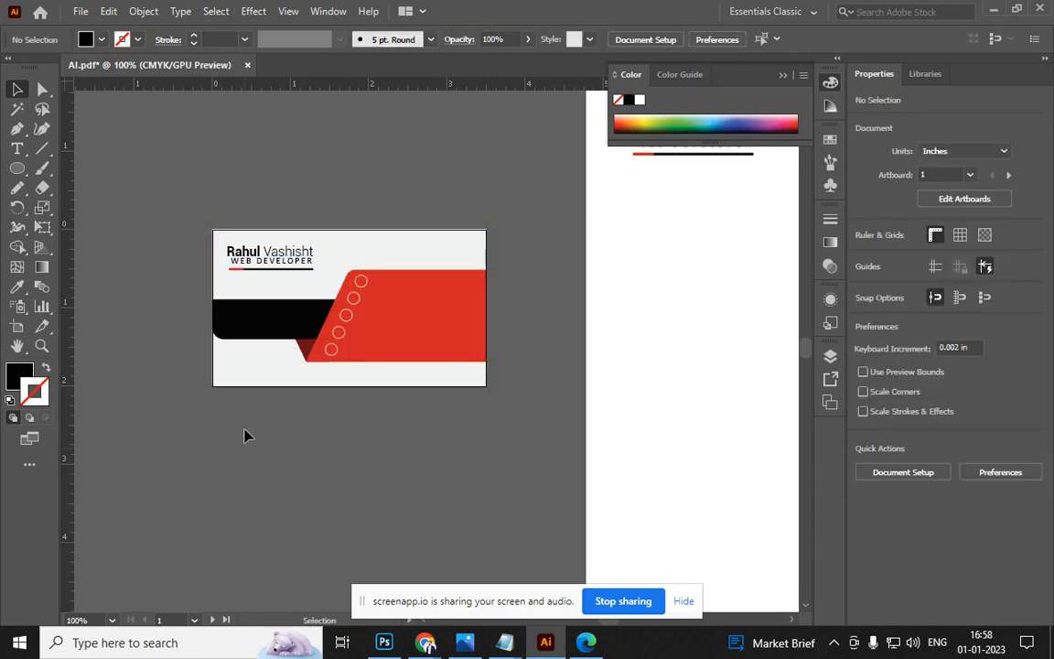
Pan around the letterhead's header and DATE line, the orange character and the pencil artboard
{"action": "key", "text": "space"}
{"action": "left_click_drag", "start_coordinate": [435, 288], "coordinate": [126, 383]}
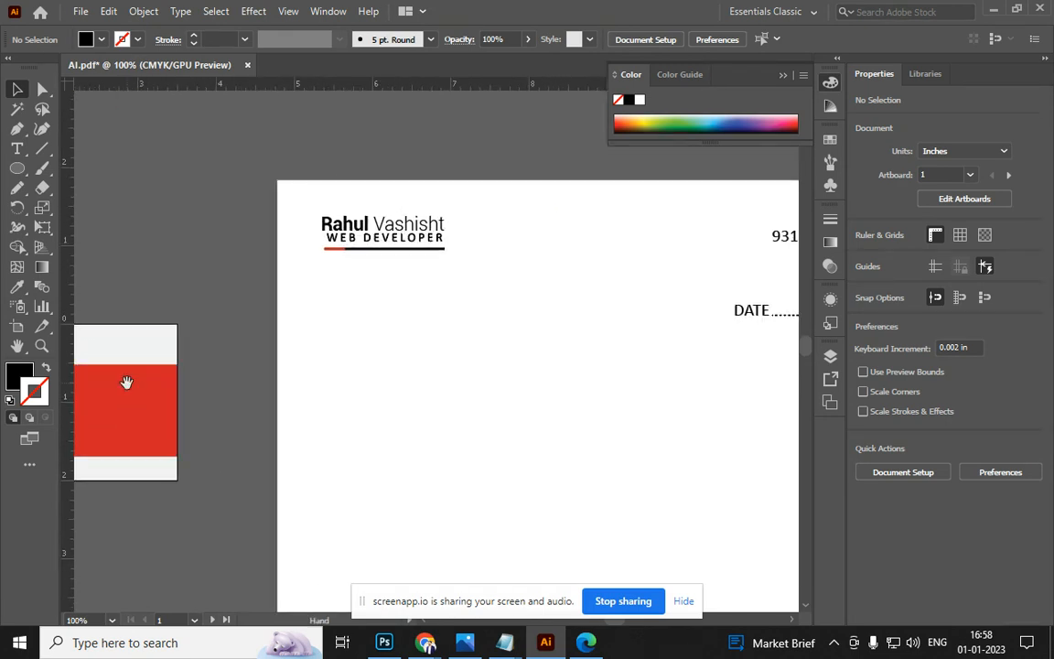
{"action": "scroll", "coordinate": [250, 349], "scroll_direction": "right", "scroll_amount": 6}
{"action": "scroll", "coordinate": [282, 312], "scroll_direction": "down", "scroll_amount": 1}
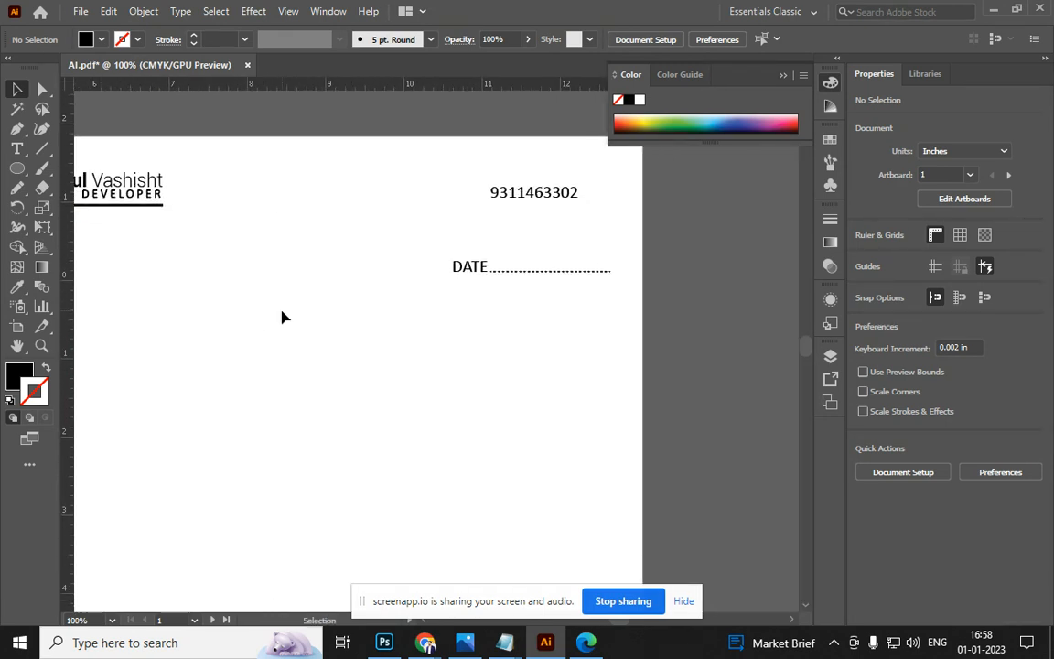
{"action": "key", "text": "ctrl+0"}
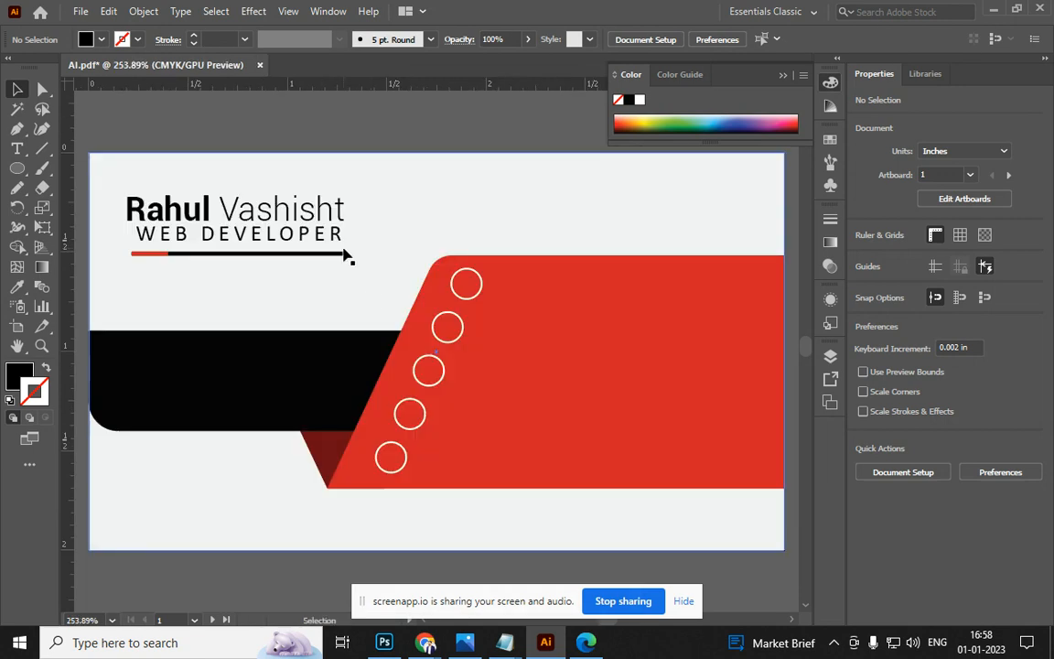
{"action": "key", "text": "ctrl+1"}
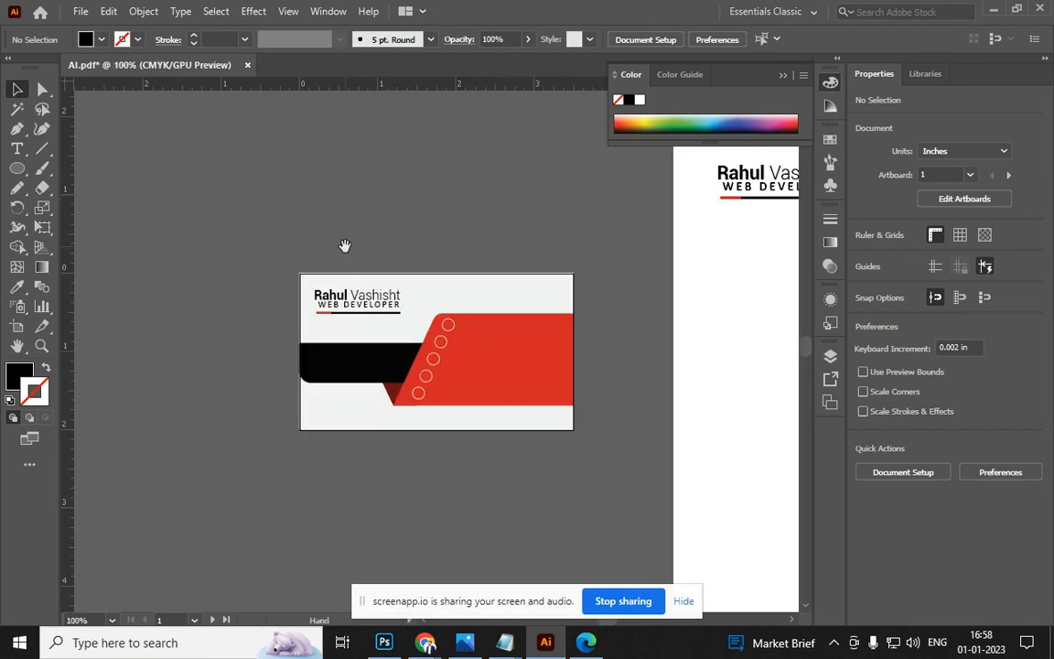
{"action": "left_click_drag", "start_coordinate": [501, 282], "coordinate": [332, 273]}
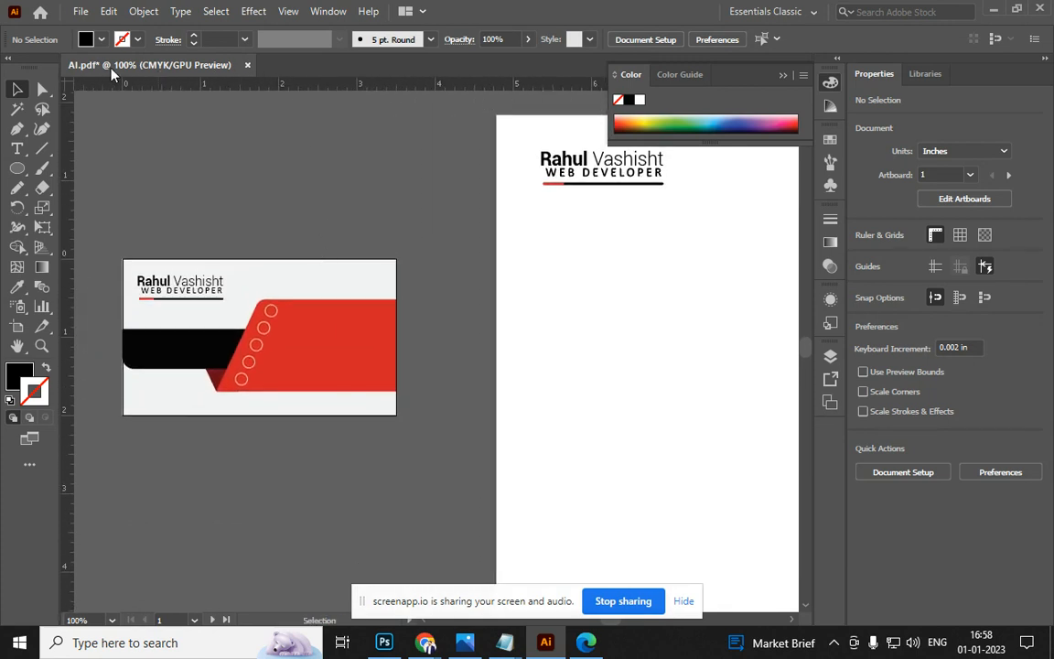
{"action": "left_click_drag", "start_coordinate": [416, 249], "coordinate": [246, 237]}
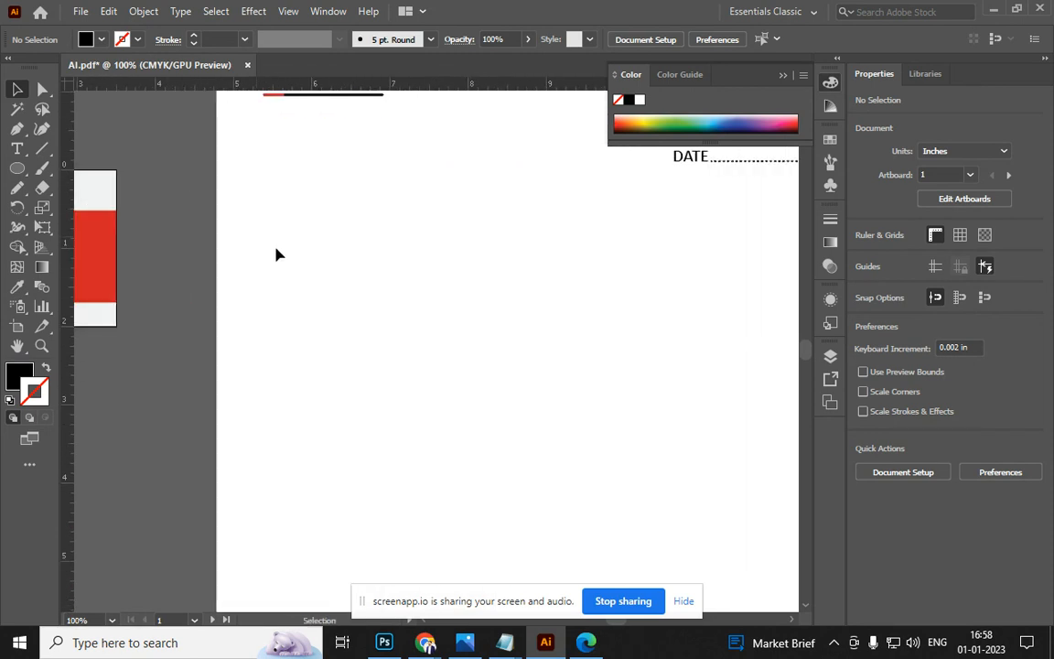
{"action": "left_click_drag", "start_coordinate": [624, 301], "coordinate": [177, 380]}
{"action": "scroll", "coordinate": [265, 388], "scroll_direction": "down", "scroll_amount": 5}
{"action": "scroll", "coordinate": [264, 389], "scroll_direction": "up", "scroll_amount": 2}
{"action": "scroll", "coordinate": [261, 398], "scroll_direction": "down", "scroll_amount": 3}
{"action": "left_click_drag", "start_coordinate": [259, 396], "coordinate": [450, 323]}
{"action": "scroll", "coordinate": [659, 342], "scroll_direction": "up", "scroll_amount": 10}
{"action": "scroll", "coordinate": [467, 293], "scroll_direction": "up", "scroll_amount": 2}
{"action": "scroll", "coordinate": [490, 366], "scroll_direction": "down", "scroll_amount": 8}
{"action": "mouse_move", "coordinate": [492, 365]}
{"action": "left_mouse_down"}
{"action": "mouse_move", "coordinate": [440, 343]}
{"action": "mouse_move", "coordinate": [281, 331]}
{"action": "left_mouse_up"}
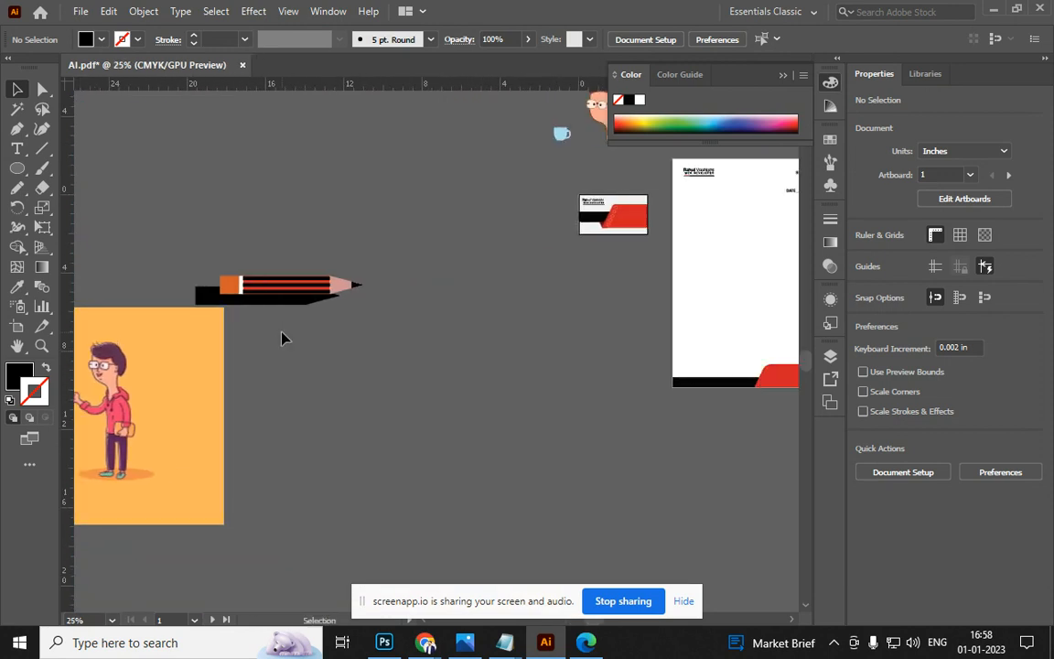
In the Layers panel, inspect the entries and toggle the red business card group's visibility off and on
{"action": "key", "text": "F7"}
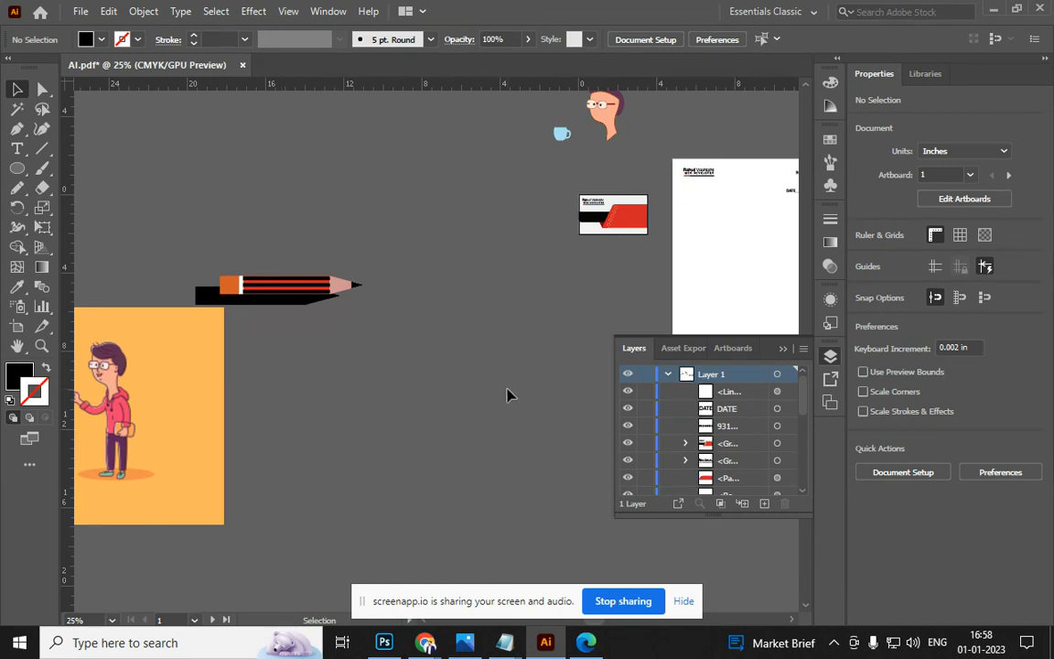
{"action": "left_click", "coordinate": [789, 393]}
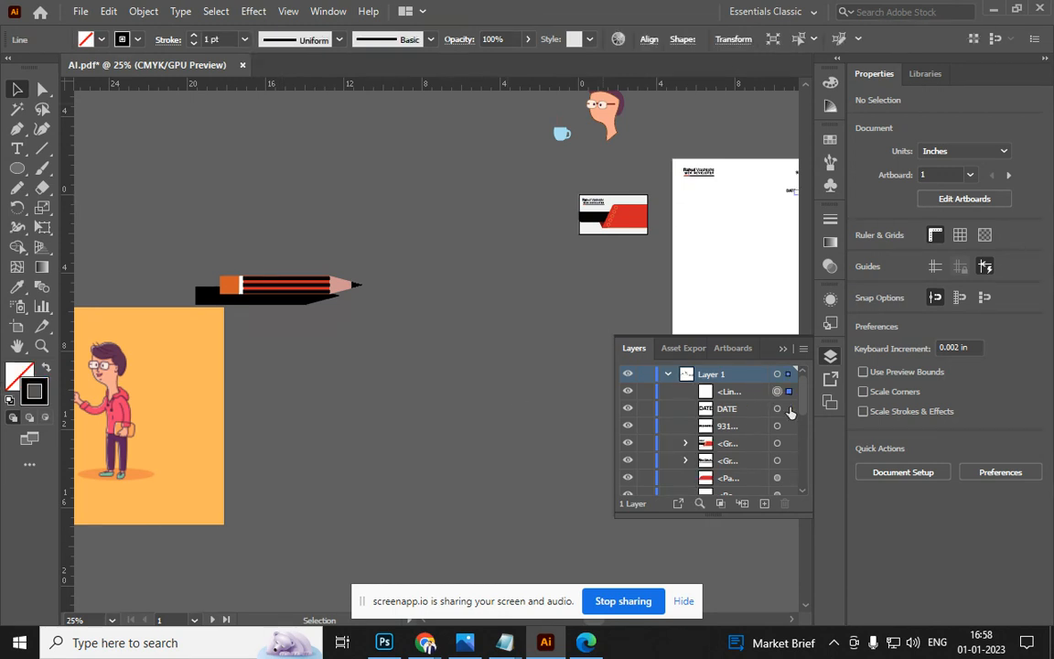
{"action": "left_click", "coordinate": [789, 426]}
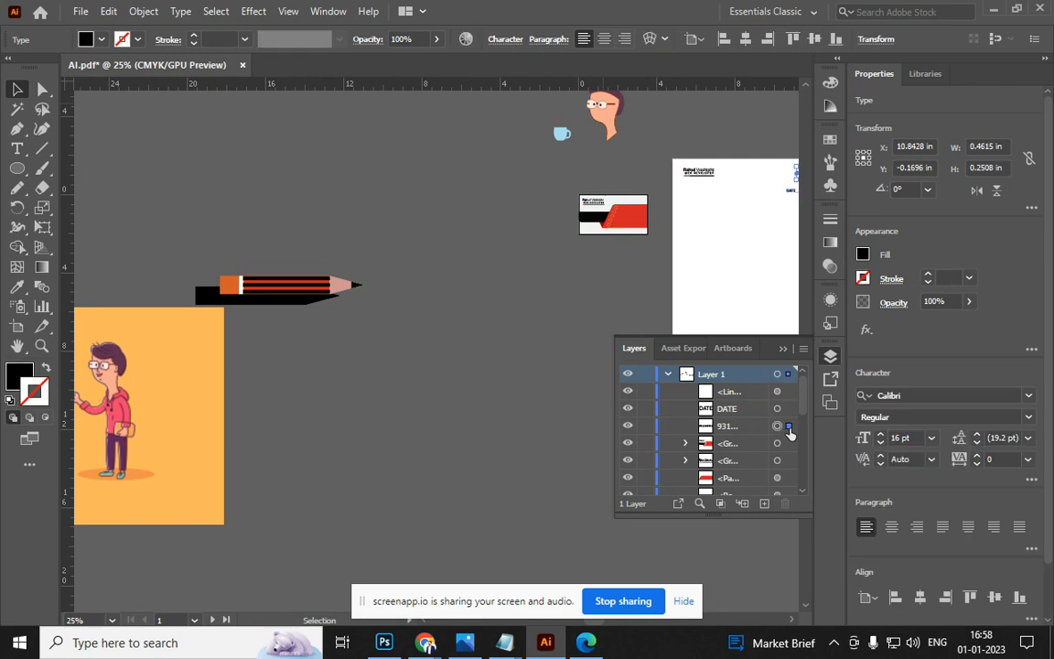
{"action": "left_click", "coordinate": [788, 444]}
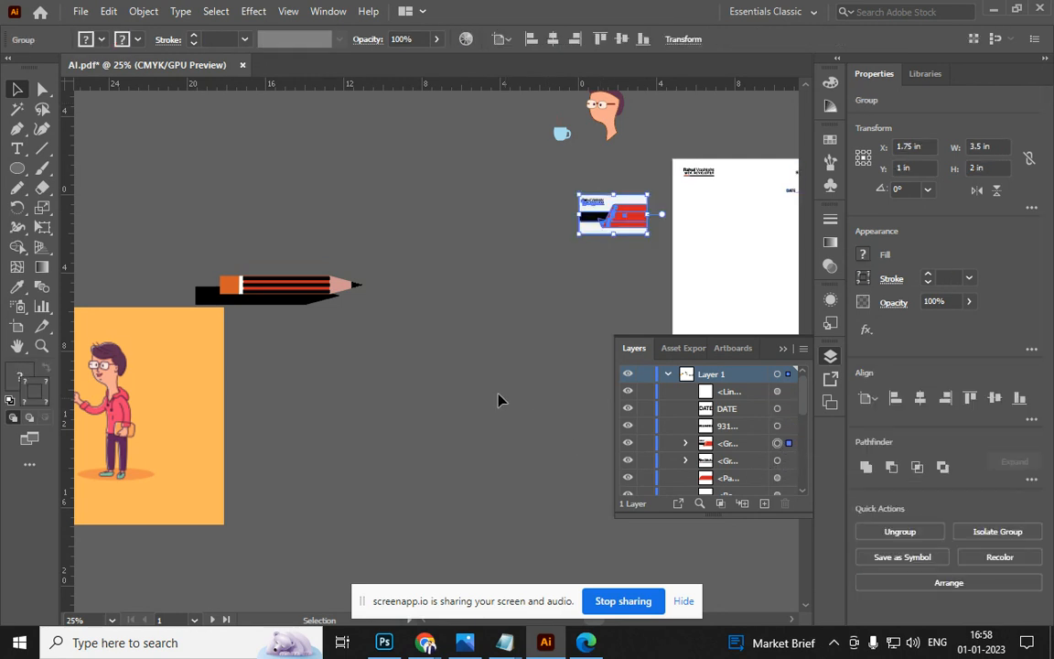
{"action": "left_click_drag", "start_coordinate": [581, 344], "coordinate": [355, 350]}
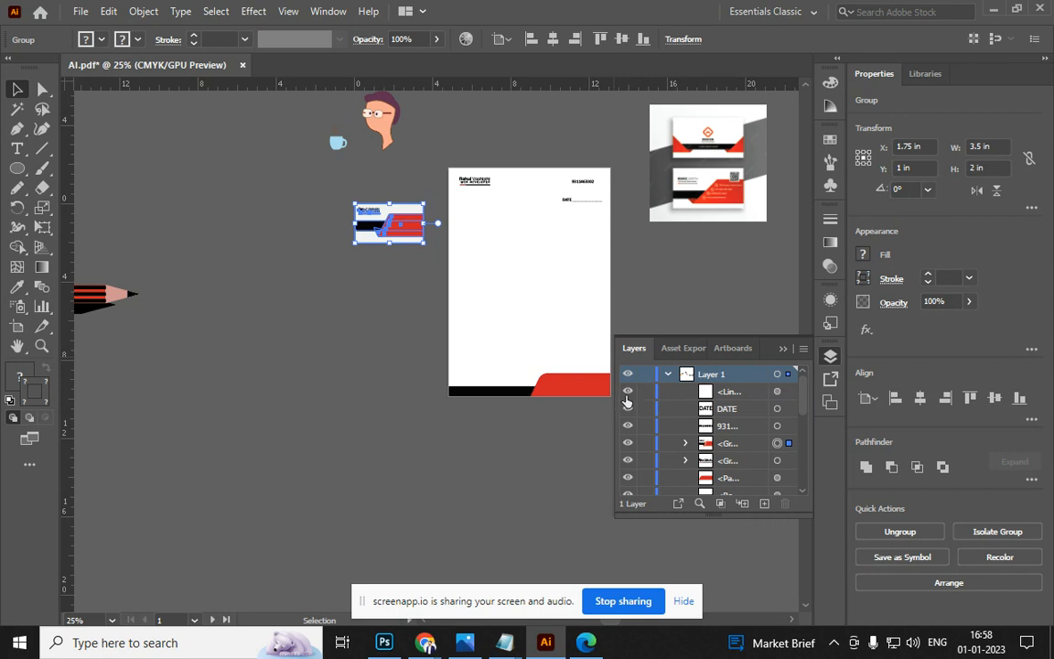
{"action": "left_click", "coordinate": [628, 444]}
{"action": "left_click", "coordinate": [628, 445]}
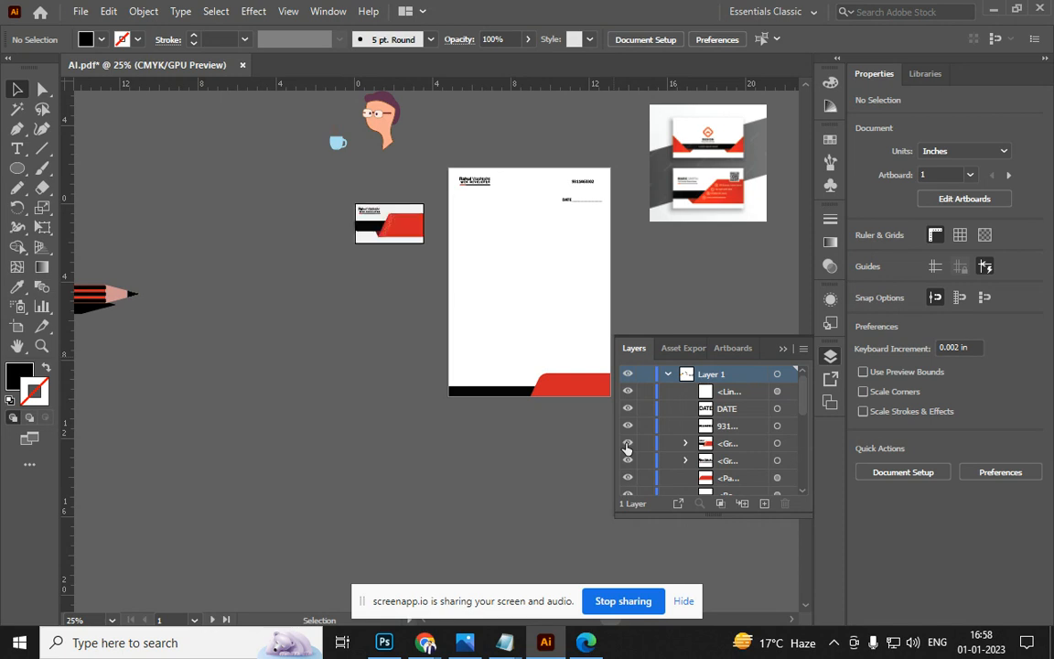
{"action": "left_click", "coordinate": [628, 443]}
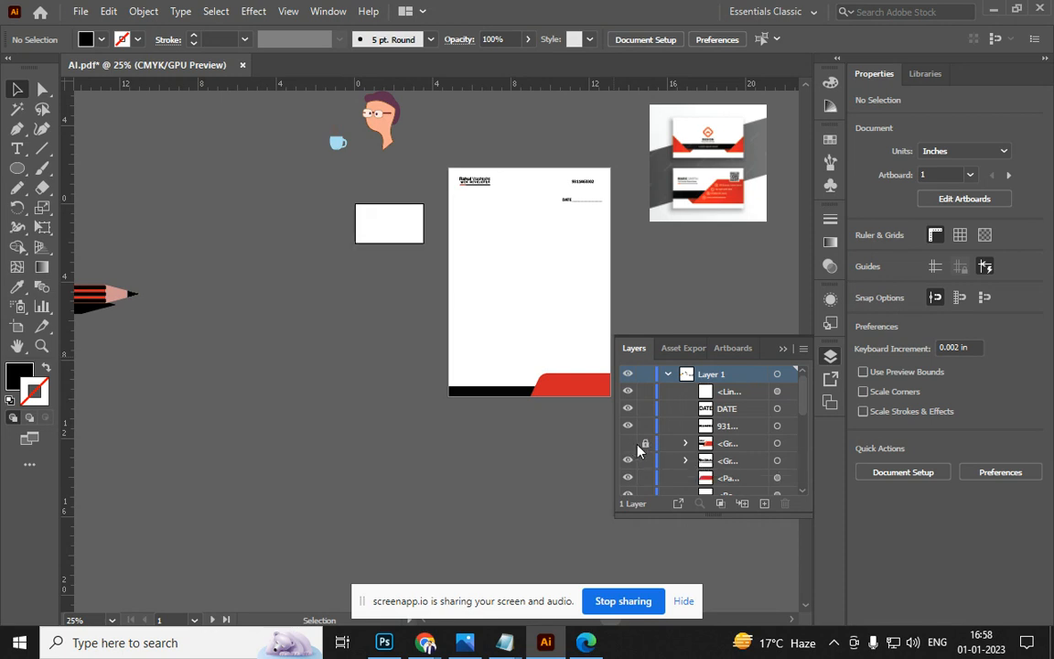
{"action": "left_click", "coordinate": [628, 443]}
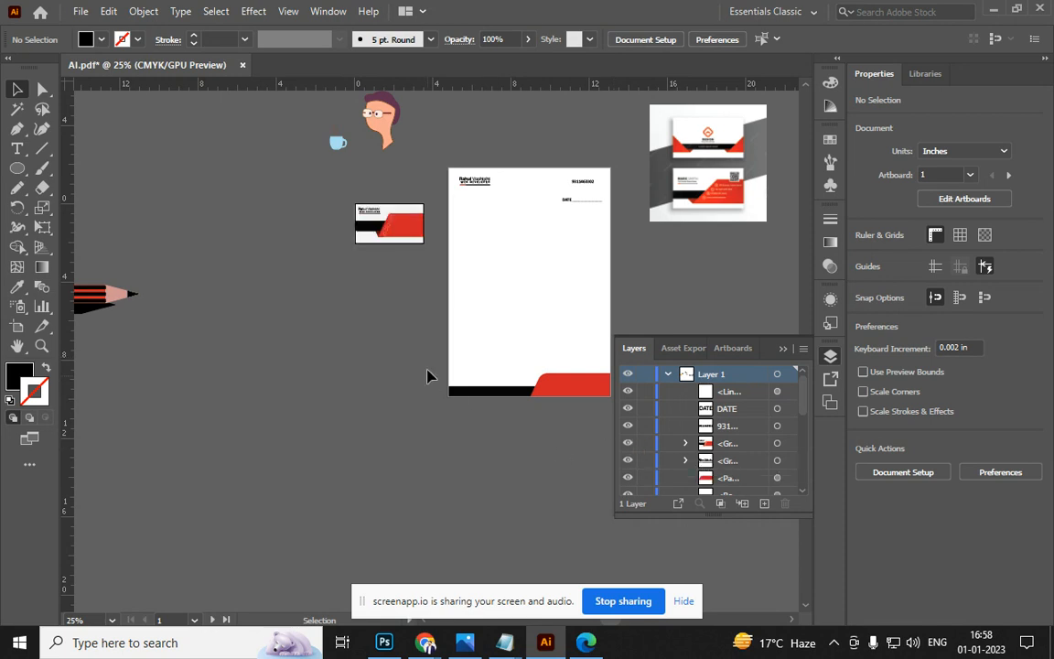
Select the red business card and lock it with Object > Lock > Selection
{"action": "left_click", "coordinate": [371, 235]}
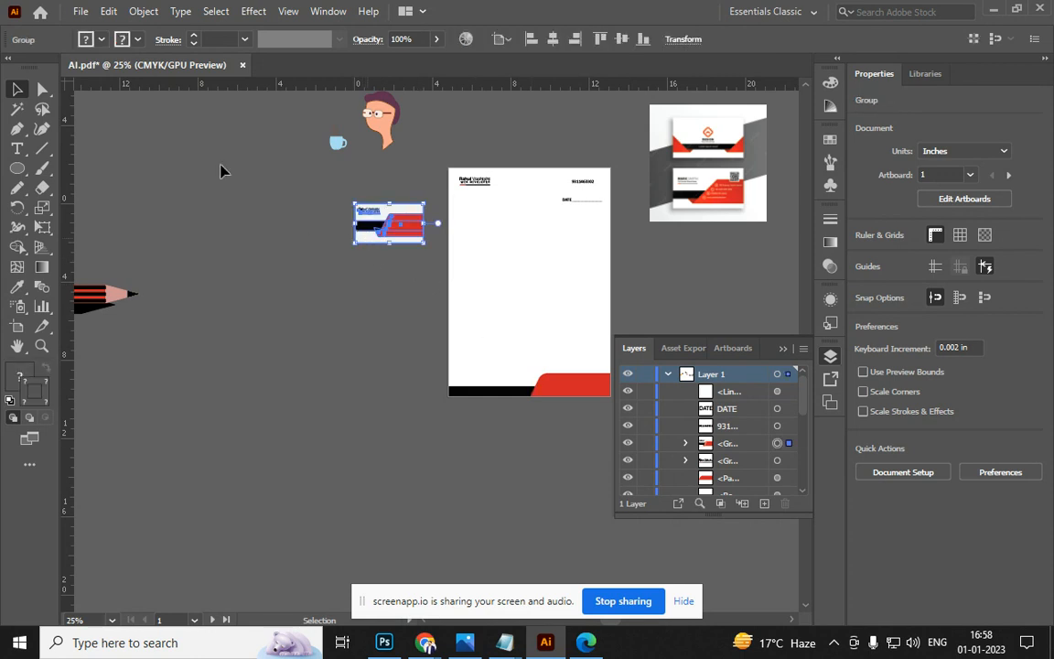
{"action": "left_click", "coordinate": [144, 11]}
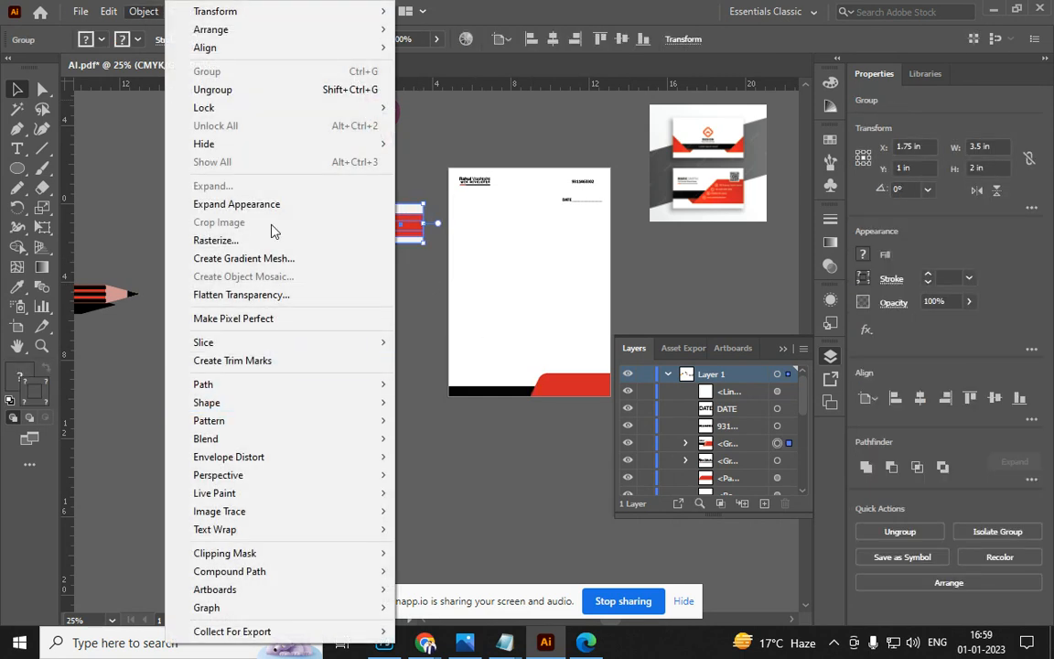
{"action": "mouse_move", "coordinate": [292, 145]}
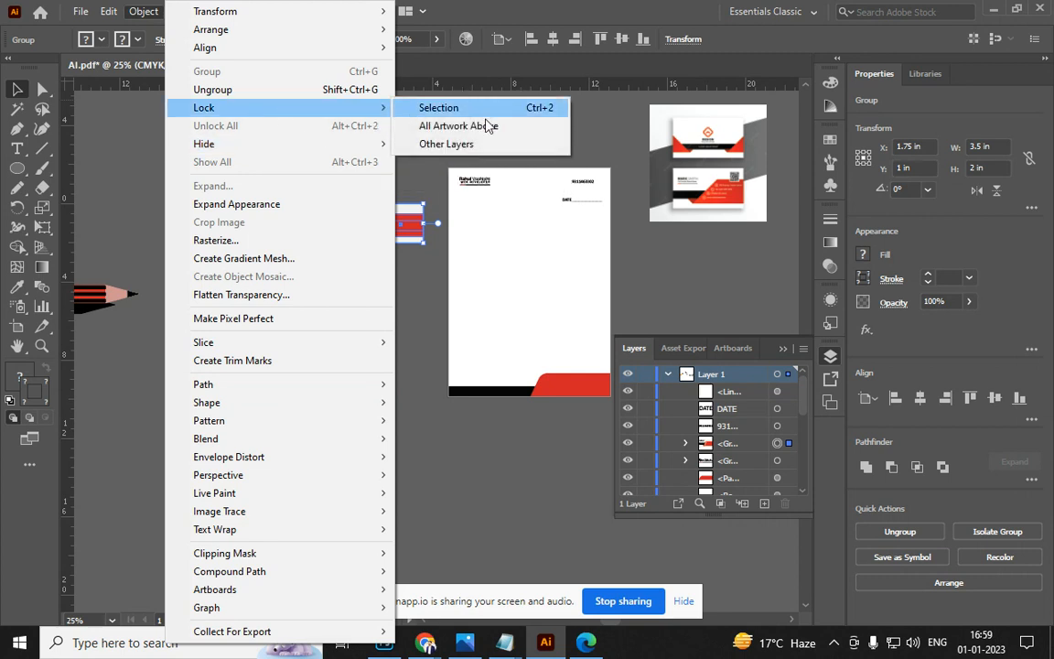
{"action": "left_click", "coordinate": [430, 249]}
{"action": "scroll", "coordinate": [503, 202], "scroll_direction": "up", "scroll_amount": 3}
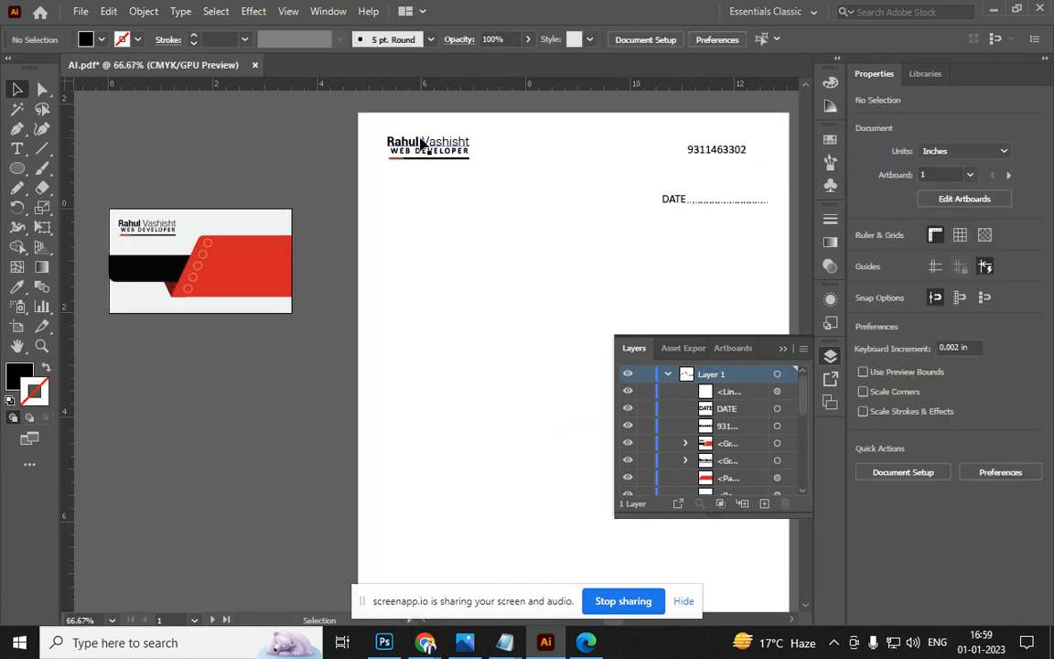
{"action": "left_click", "coordinate": [427, 143]}
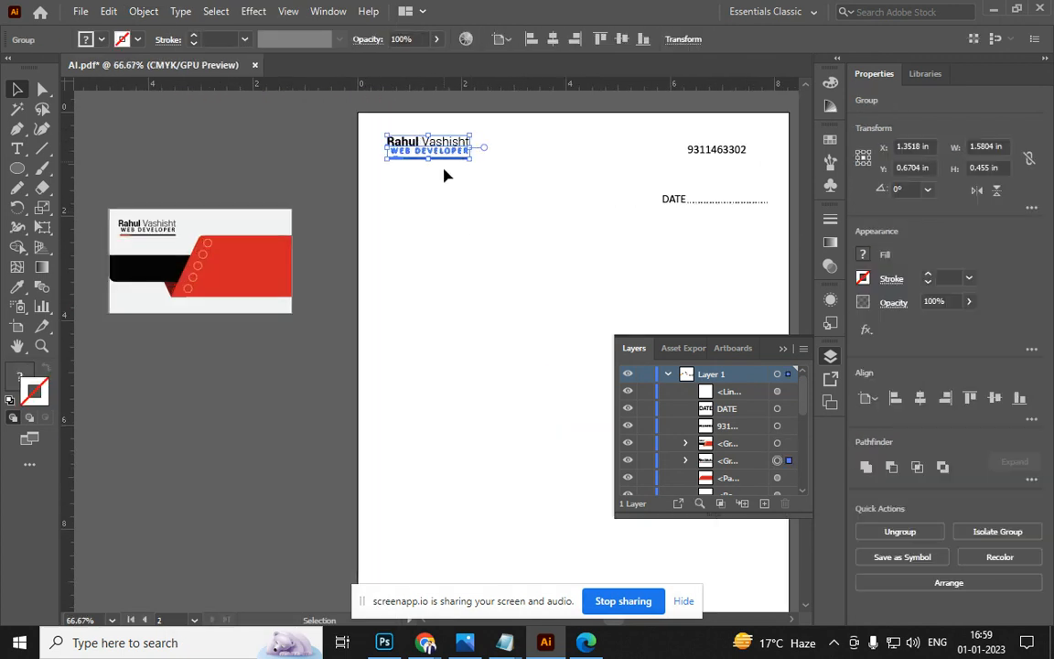
{"action": "left_click", "coordinate": [289, 11]}
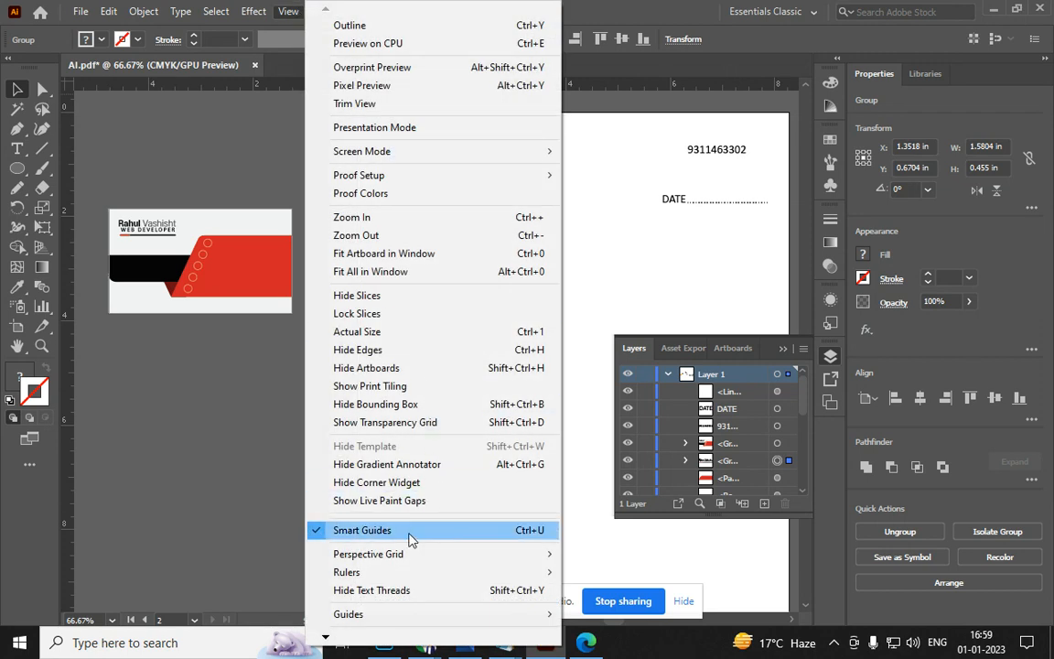
{"action": "left_click", "coordinate": [586, 271]}
{"action": "left_click", "coordinate": [463, 207]}
{"action": "left_click_drag", "start_coordinate": [414, 147], "coordinate": [430, 155]}
{"action": "scroll", "coordinate": [476, 154], "scroll_direction": "up", "scroll_amount": 4}
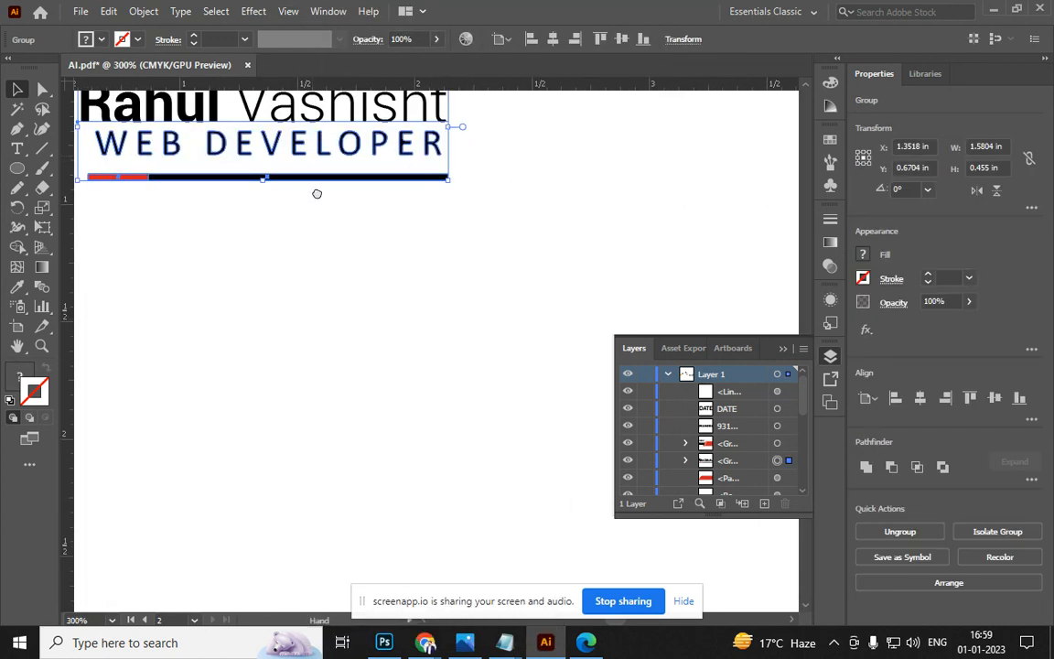
{"action": "left_click_drag", "start_coordinate": [312, 163], "coordinate": [363, 297]}
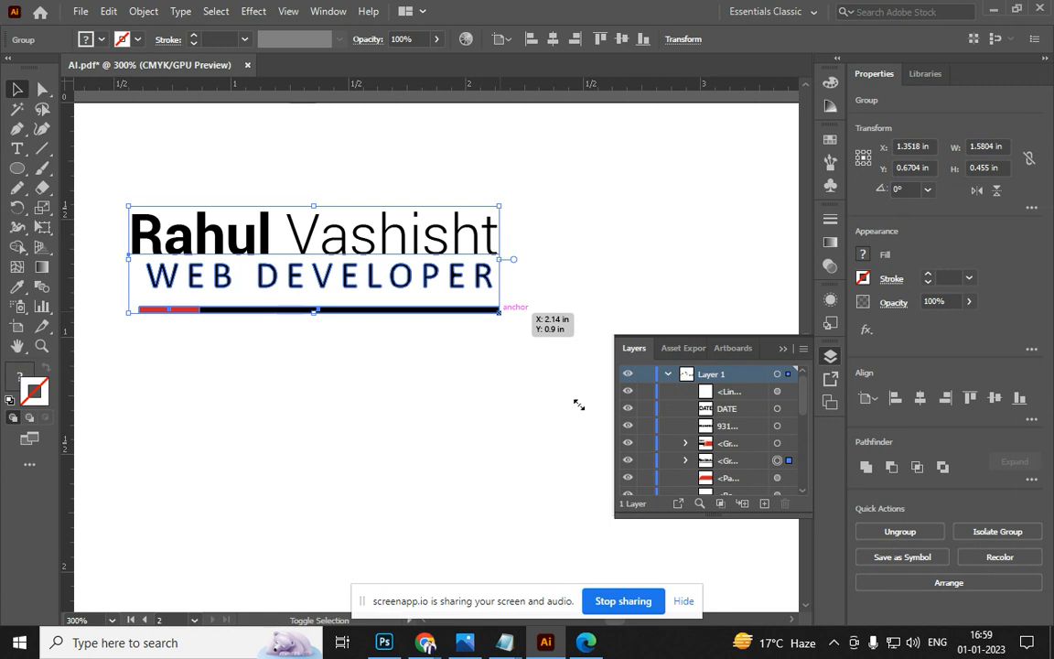
{"action": "left_click_drag", "start_coordinate": [578, 404], "coordinate": [525, 354]}
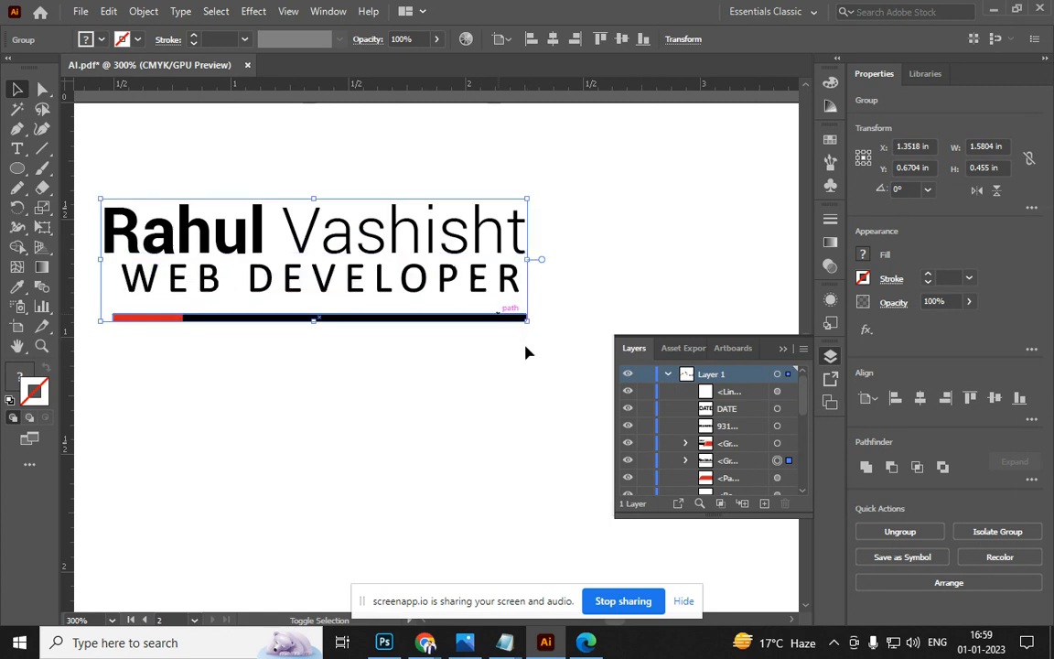
{"action": "left_click", "coordinate": [524, 353]}
{"action": "key", "text": "ctrl+z"}
{"action": "key", "text": "ctrl"}
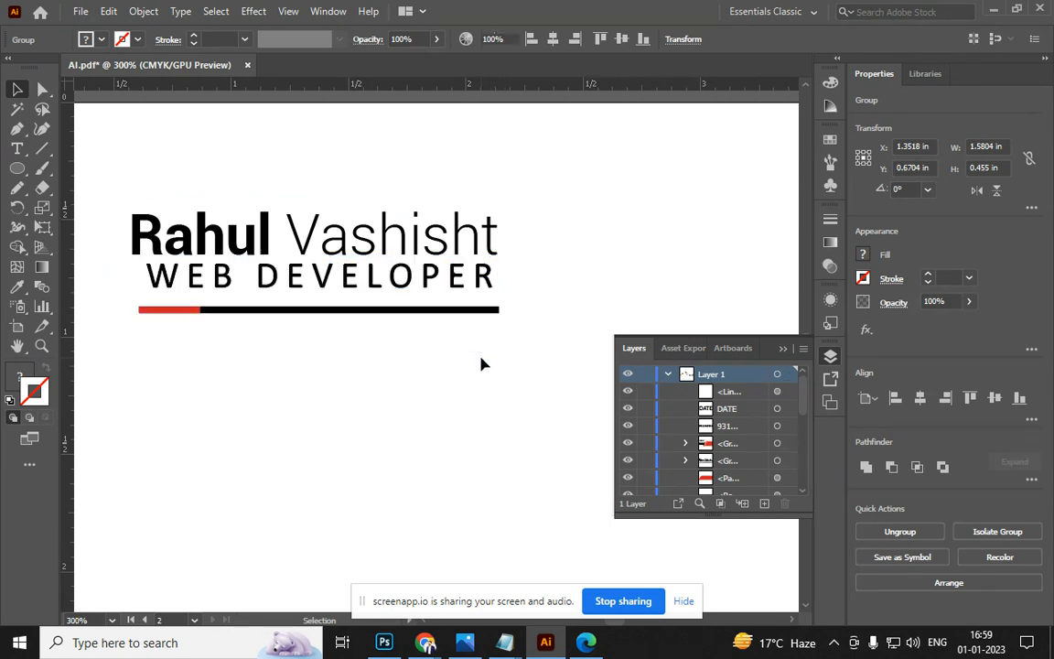
{"action": "left_click", "coordinate": [480, 363]}
{"action": "left_click", "coordinate": [485, 317]}
{"action": "key", "text": "ctrl"}
{"action": "left_click_drag", "start_coordinate": [502, 315], "coordinate": [533, 373]}
{"action": "key", "text": "ctrl+z"}
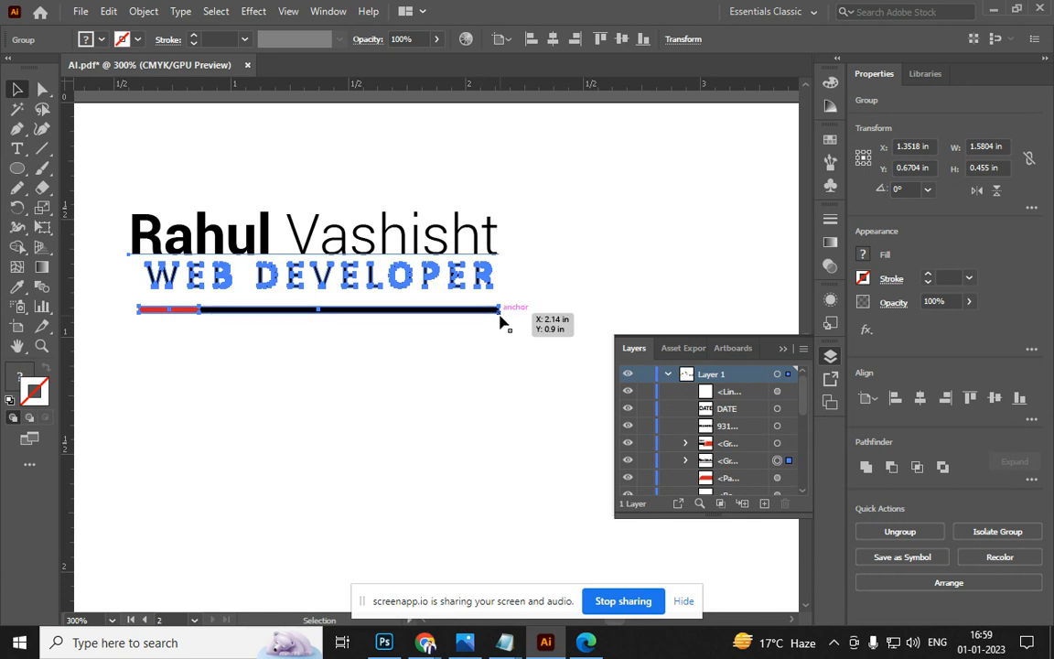
{"action": "key", "text": "ctrl"}
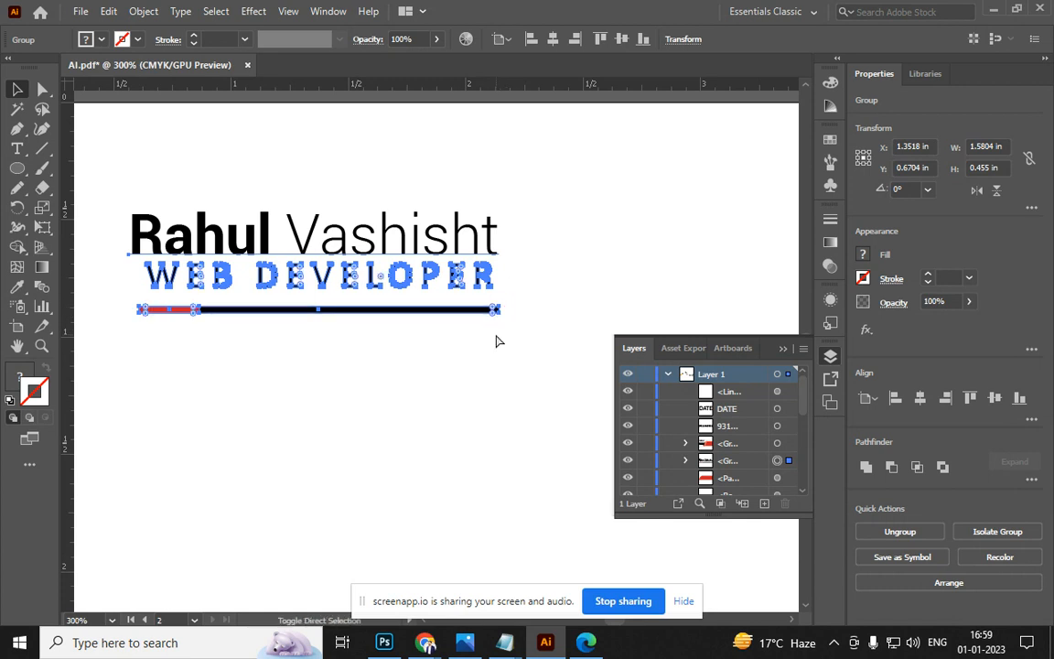
{"action": "left_click_drag", "start_coordinate": [500, 313], "coordinate": [535, 377]}
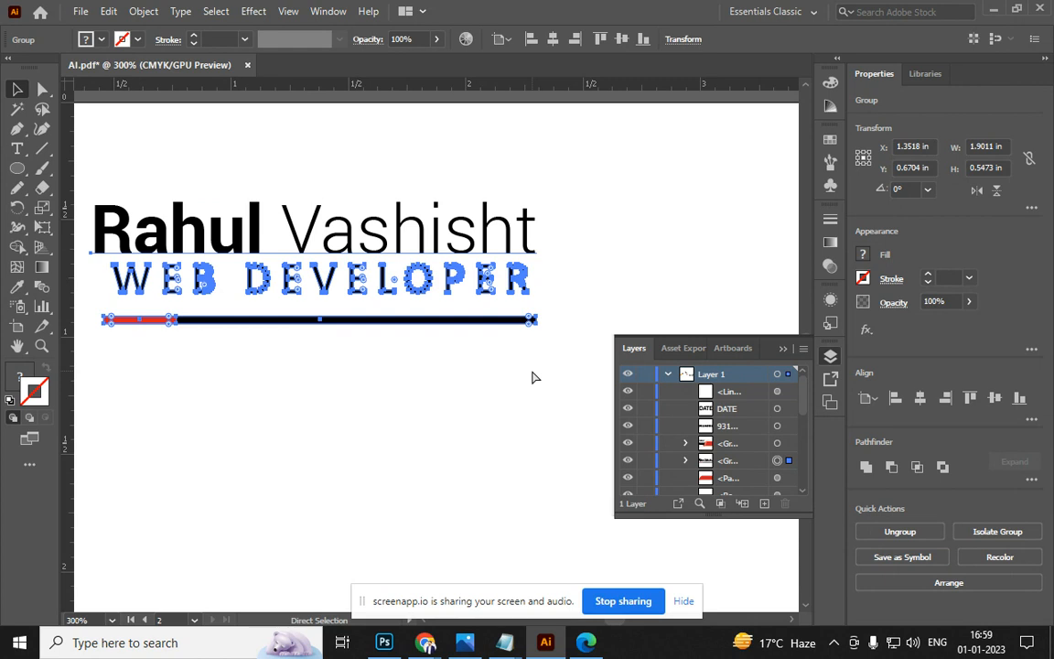
{"action": "key", "text": "ctrl+z"}
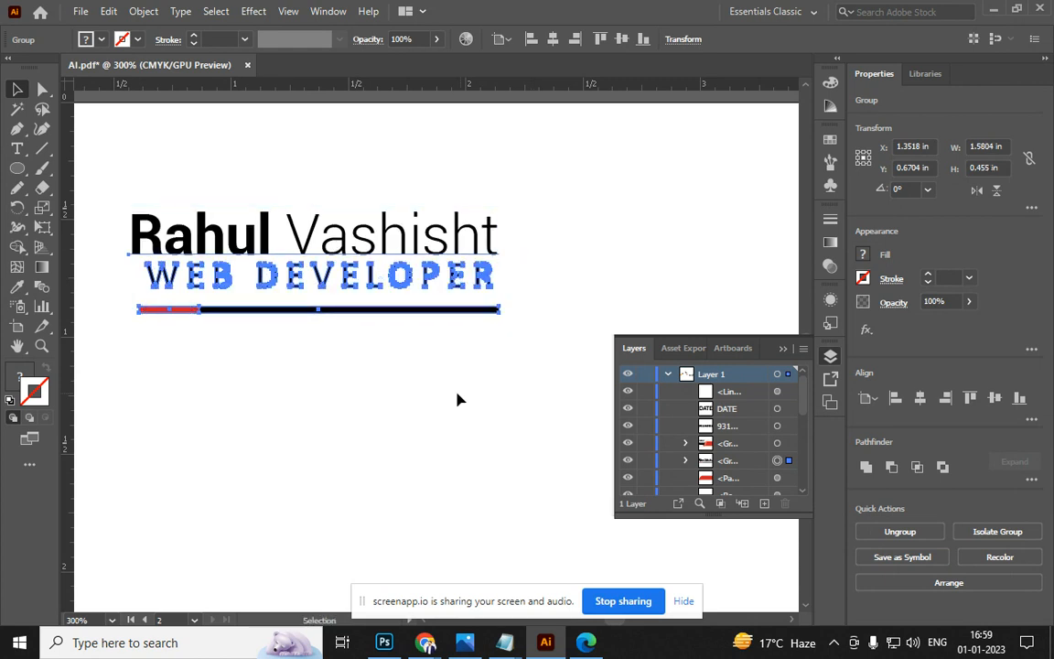
{"action": "scroll", "coordinate": [460, 396], "scroll_direction": "down", "scroll_amount": 4}
{"action": "left_click", "coordinate": [490, 265]}
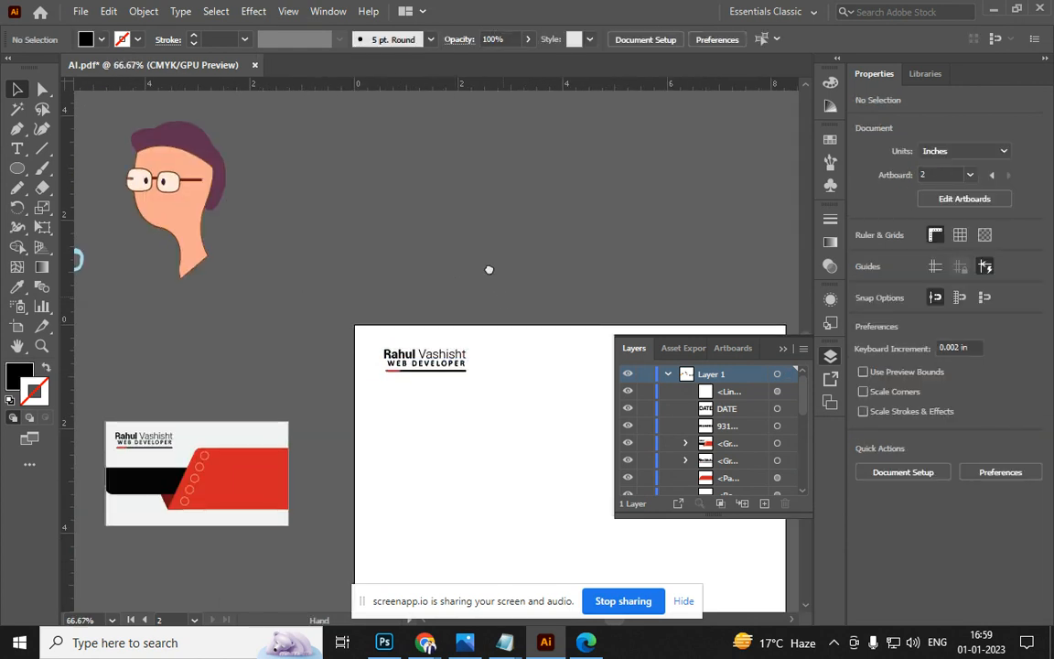
{"action": "left_click_drag", "start_coordinate": [490, 266], "coordinate": [412, 157]}
{"action": "scroll", "coordinate": [375, 187], "scroll_direction": "down", "scroll_amount": 1}
{"action": "left_click_drag", "start_coordinate": [434, 272], "coordinate": [393, 363]}
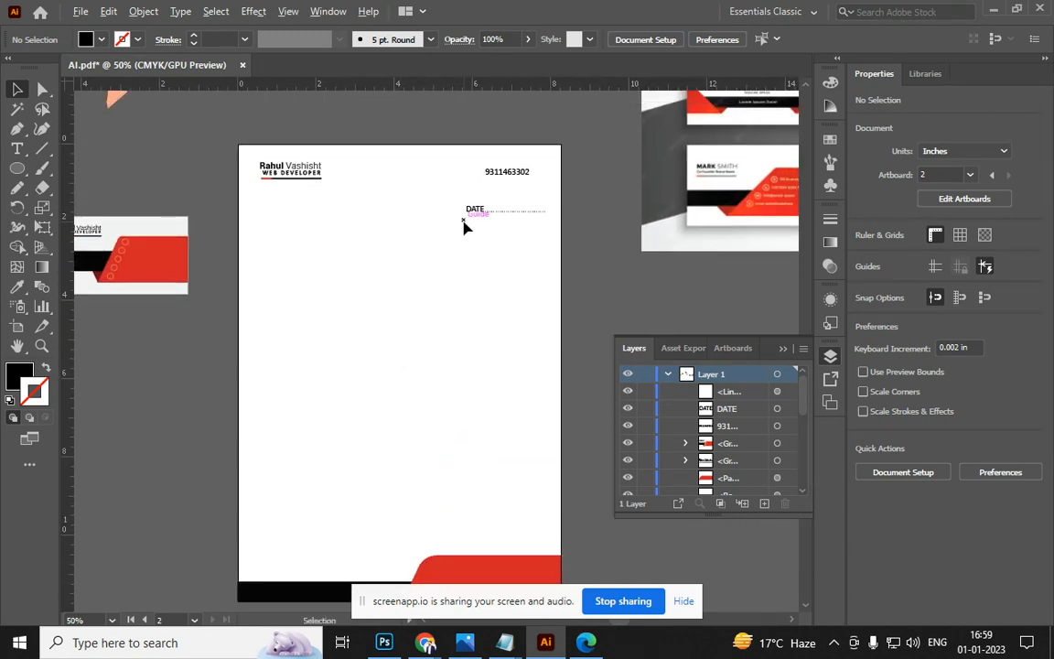
{"action": "scroll", "coordinate": [467, 220], "scroll_direction": "up", "scroll_amount": 1}
{"action": "left_click_drag", "start_coordinate": [13, 172], "coordinate": [87, 226]}
{"action": "left_click_drag", "start_coordinate": [357, 280], "coordinate": [403, 363]}
Try rounding all of the hexagon's corners, undo it, and leave the polygon settings unchanged
{"action": "scroll", "coordinate": [407, 217], "scroll_direction": "up", "scroll_amount": 3}
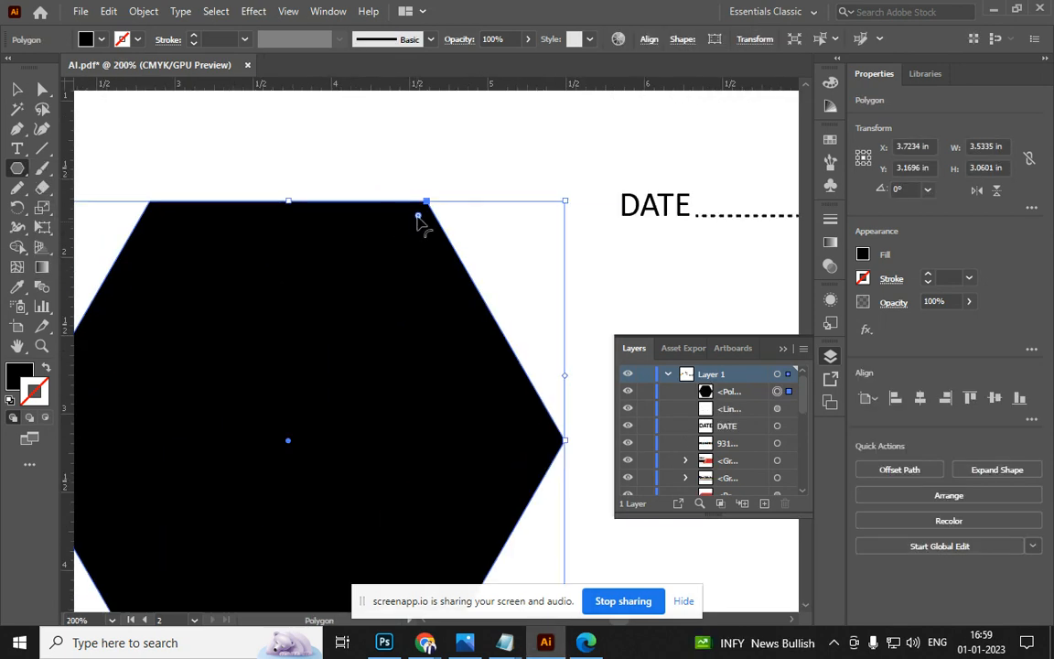
{"action": "left_click_drag", "start_coordinate": [419, 217], "coordinate": [396, 258]}
{"action": "key", "text": "ctrl+1"}
{"action": "key", "text": "ctrl+z"}
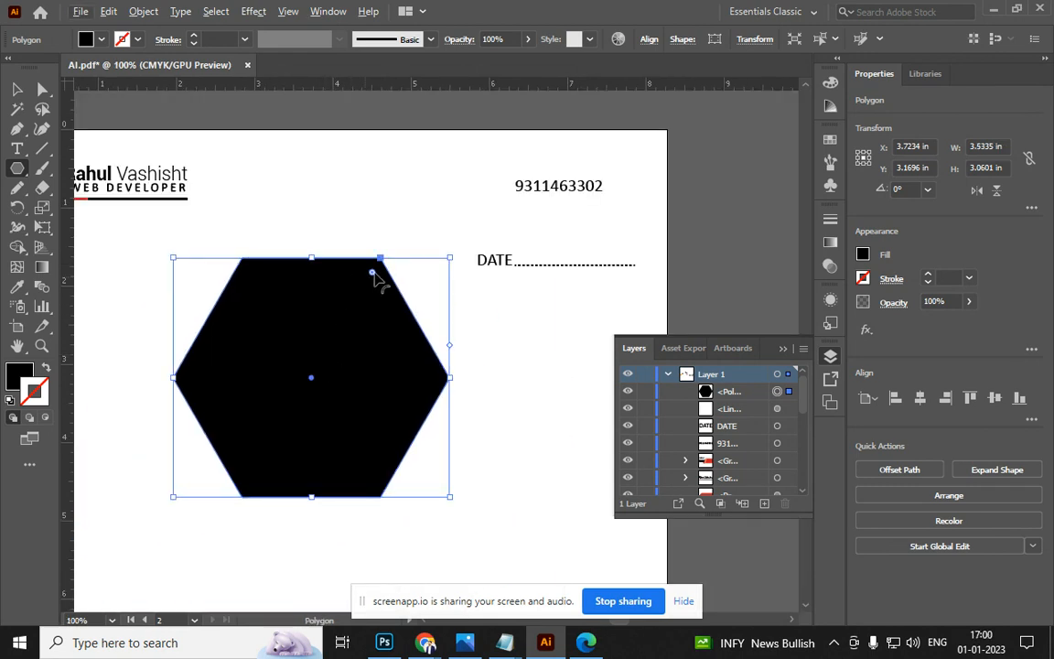
{"action": "left_click", "coordinate": [400, 222]}
{"action": "left_click", "coordinate": [448, 341]}
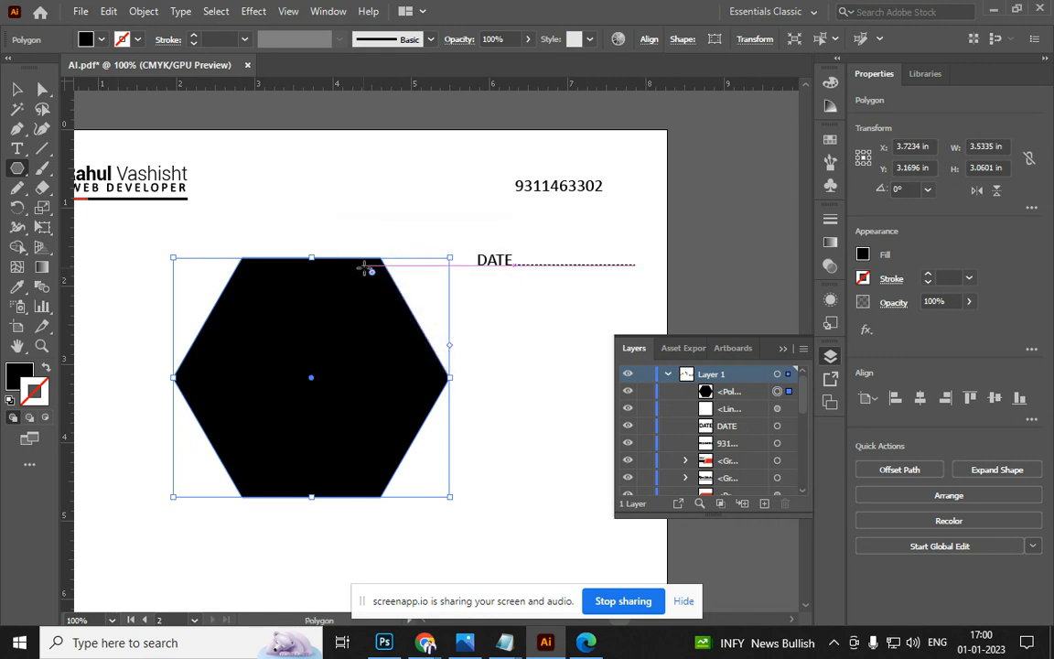
{"action": "mouse_move", "coordinate": [375, 279]}
{"action": "left_mouse_down"}
{"action": "mouse_move", "coordinate": [359, 313]}
{"action": "mouse_move", "coordinate": [372, 273]}
{"action": "left_mouse_up"}
Round the hexagon's top-right and bottom-left corners into 3.06 in arcs with Direct Selection
{"action": "left_click", "coordinate": [40, 90]}
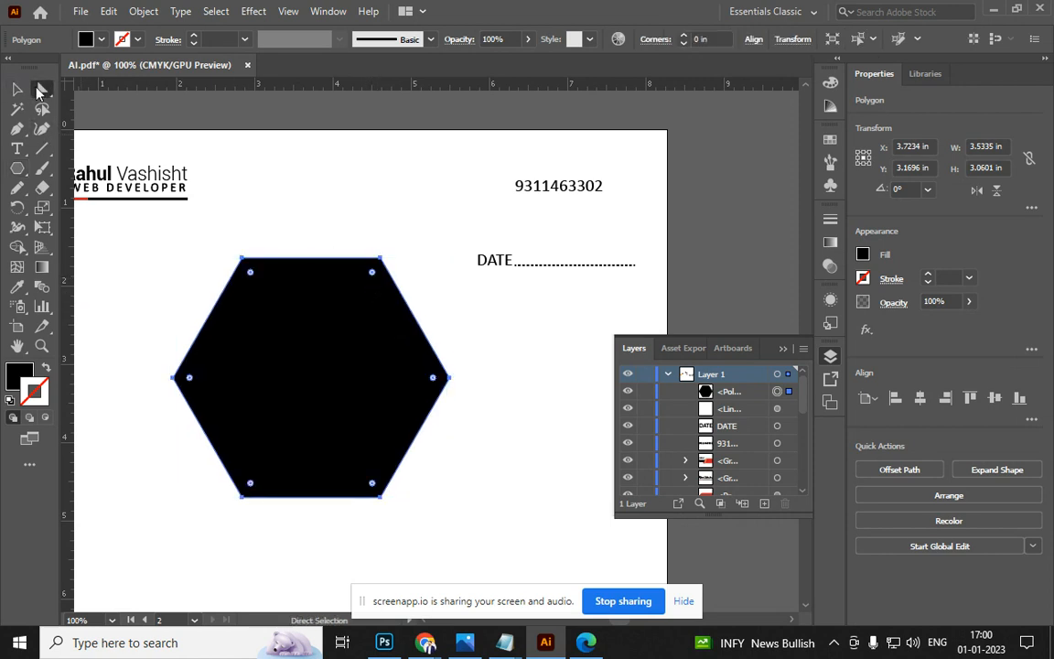
{"action": "left_click_drag", "start_coordinate": [372, 279], "coordinate": [228, 506]}
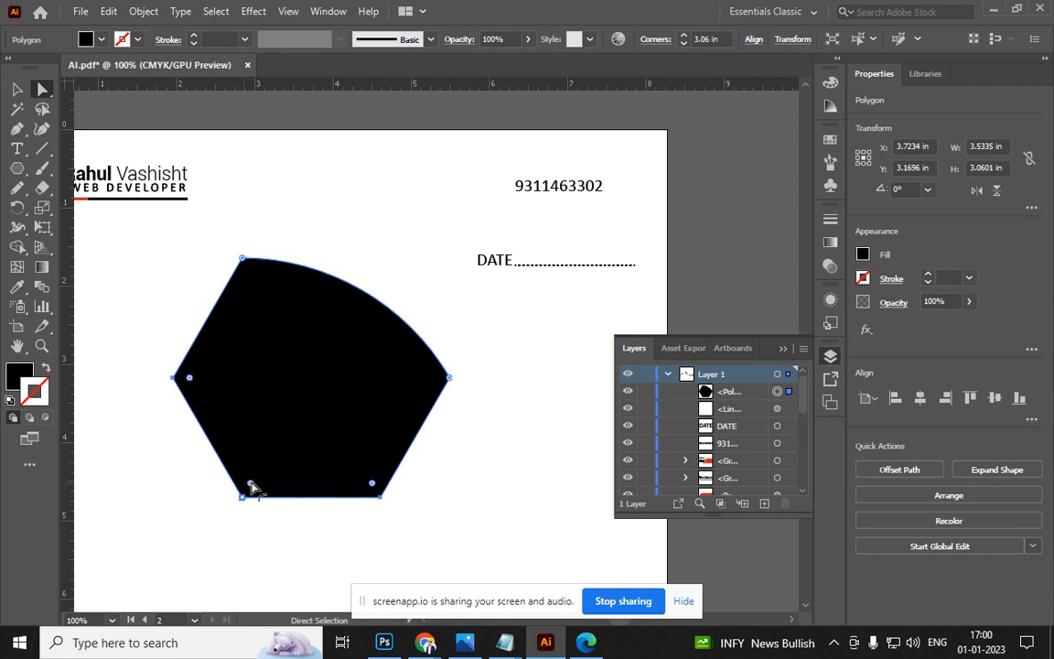
{"action": "left_click_drag", "start_coordinate": [253, 487], "coordinate": [374, 315]}
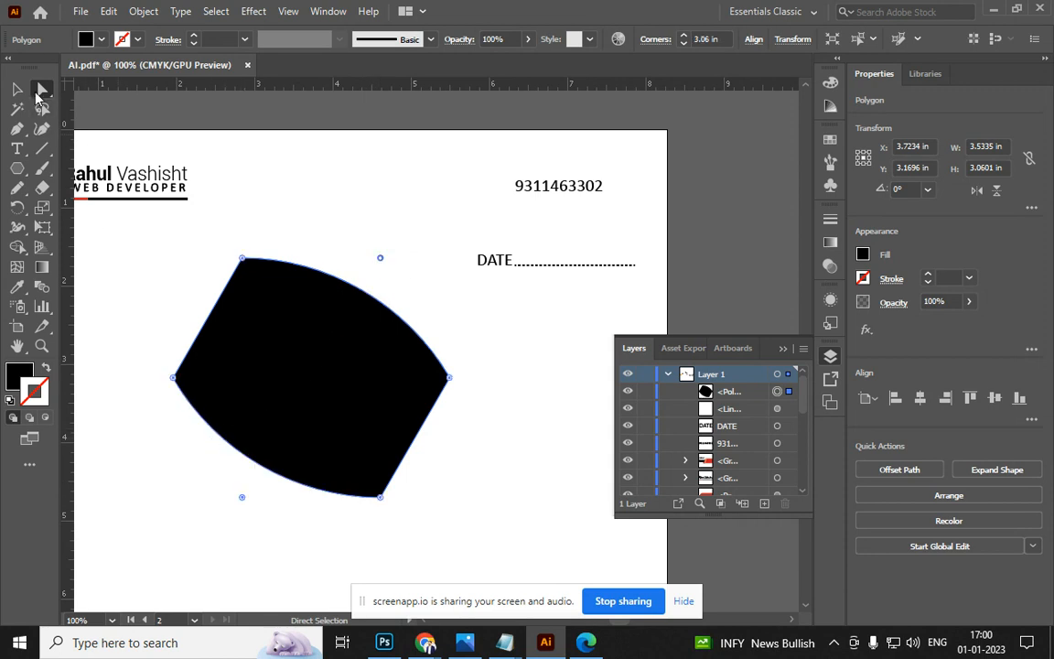
{"action": "left_click", "coordinate": [17, 89]}
{"action": "left_click", "coordinate": [206, 122]}
Rotate the rounded shape 30° and fill it dark brown 4F1C07
{"action": "left_click", "coordinate": [365, 412]}
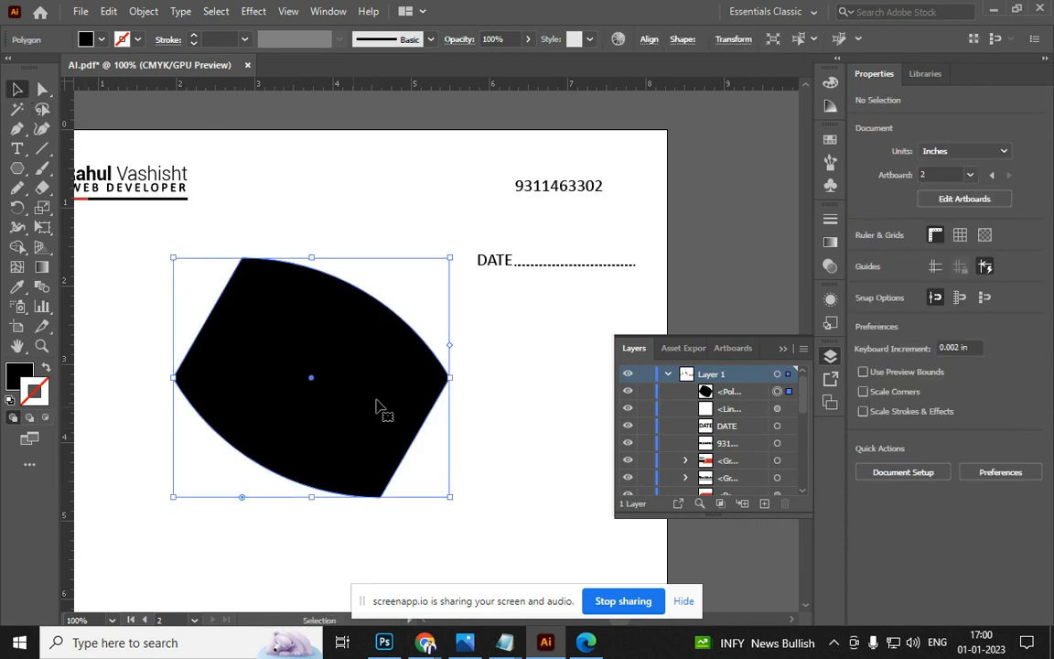
{"action": "left_click_drag", "start_coordinate": [457, 251], "coordinate": [358, 241]}
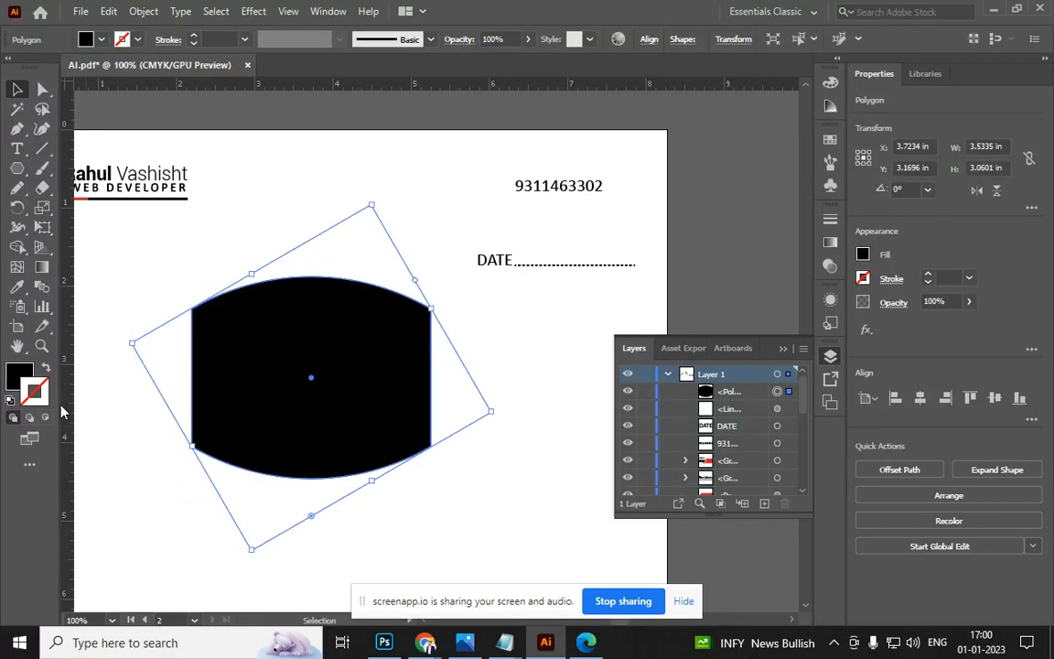
{"action": "double_click", "coordinate": [19, 375]}
{"action": "left_click", "coordinate": [681, 311]}
{"action": "left_click_drag", "start_coordinate": [686, 327], "coordinate": [686, 390]}
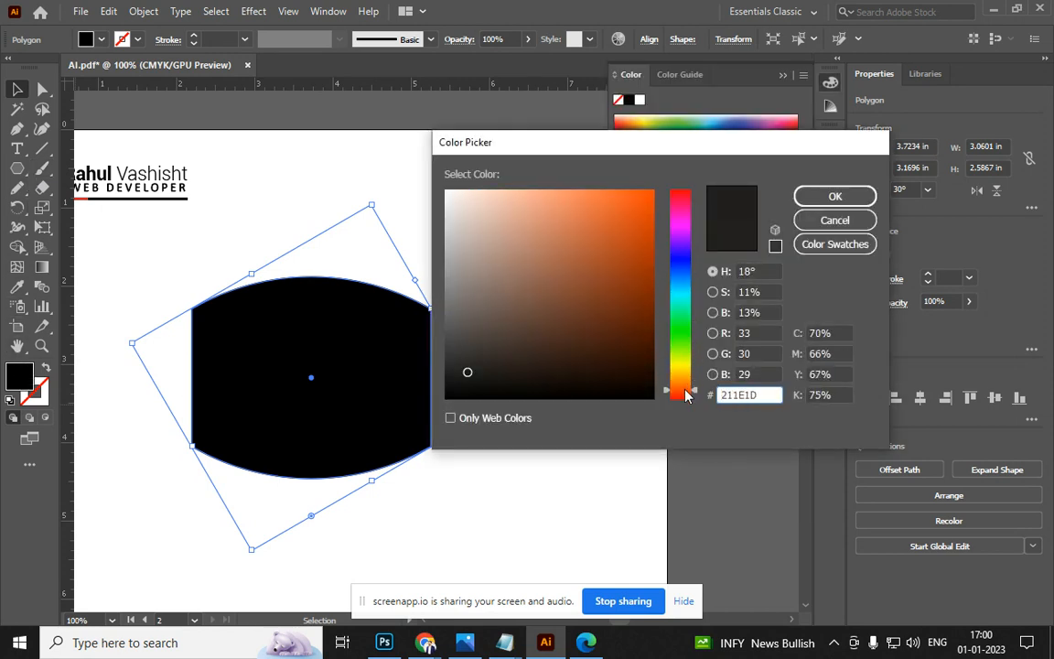
{"action": "left_click", "coordinate": [636, 333]}
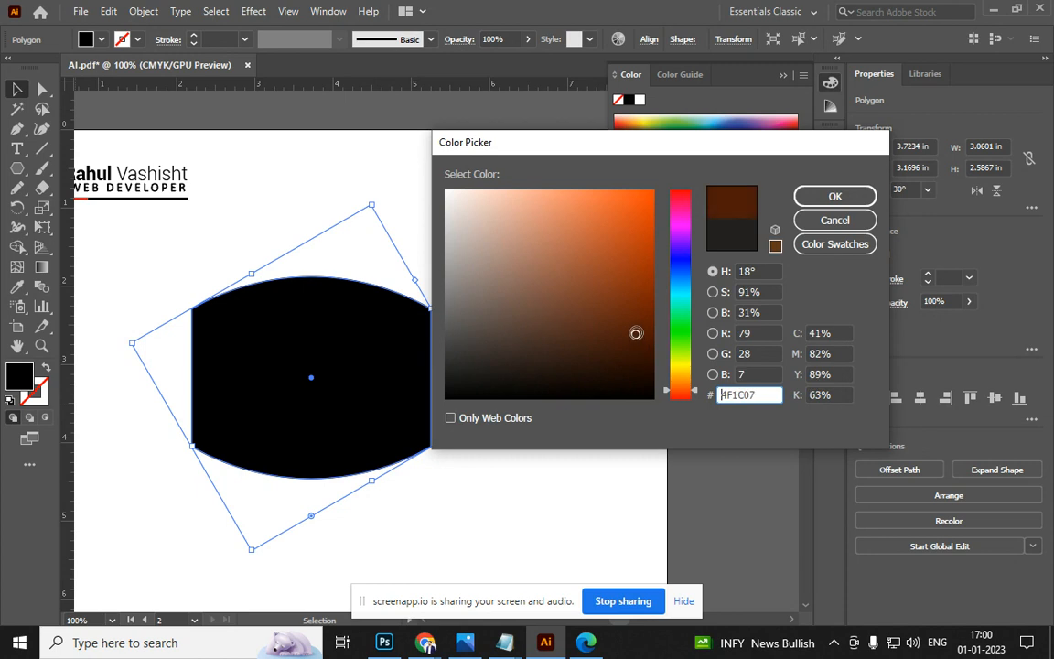
{"action": "left_click", "coordinate": [814, 201]}
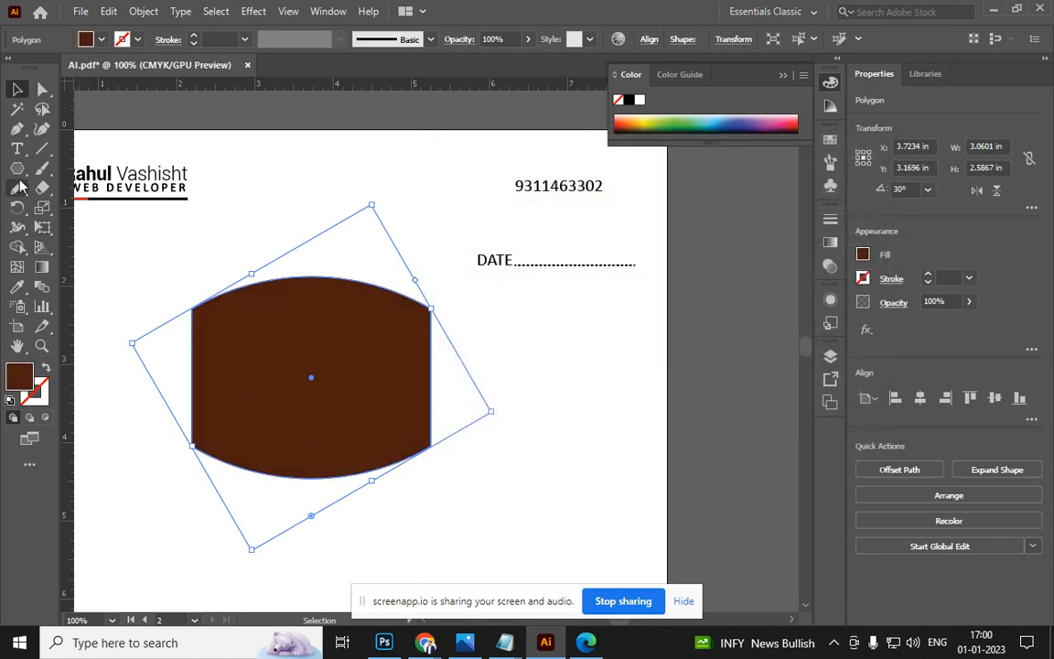
Draw a brown ellipse of about 4.44 × 2.59 in and centre it over the shape
{"action": "key", "text": "l"}
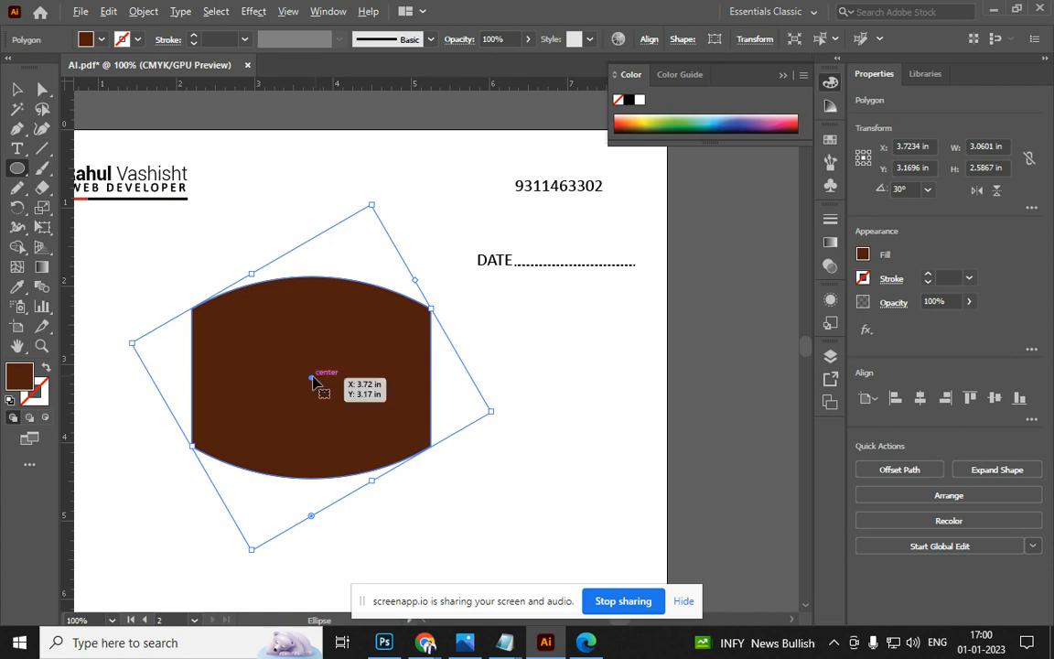
{"action": "left_click_drag", "start_coordinate": [119, 313], "coordinate": [465, 515]}
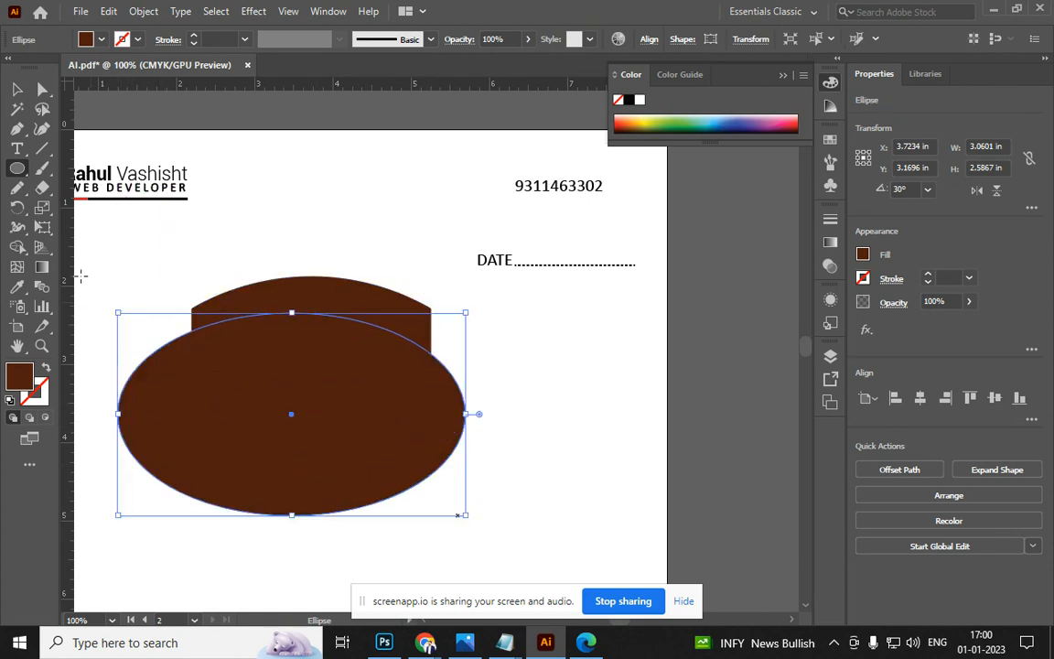
{"action": "left_click", "coordinate": [16, 89]}
{"action": "left_click_drag", "start_coordinate": [284, 400], "coordinate": [306, 369]}
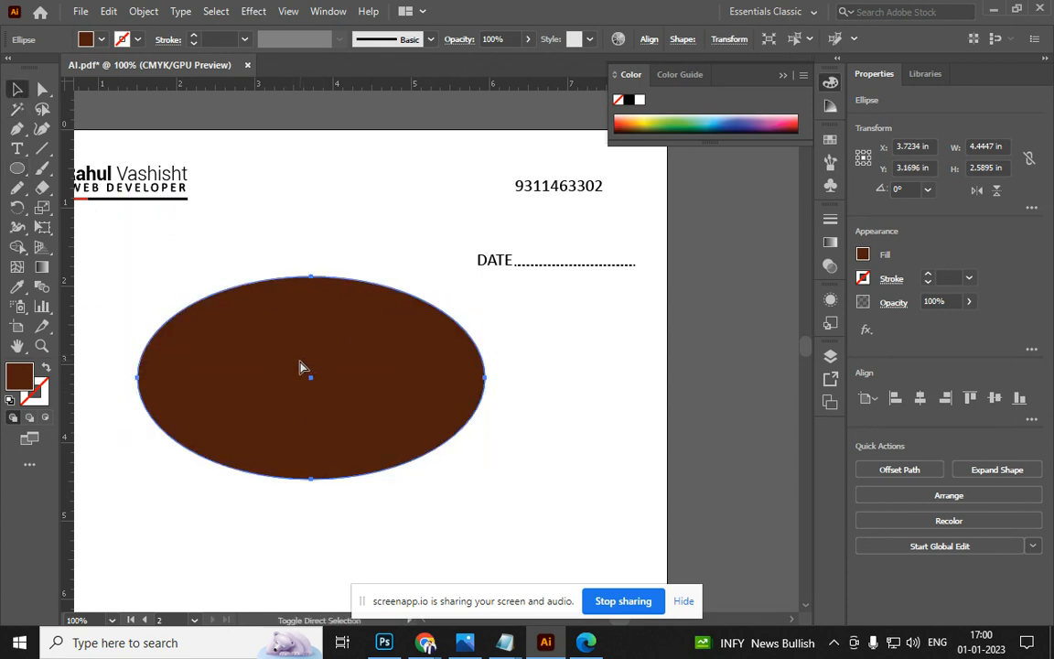
Change the ellipse fill to reddish brown 752A10
{"action": "double_click", "coordinate": [13, 388]}
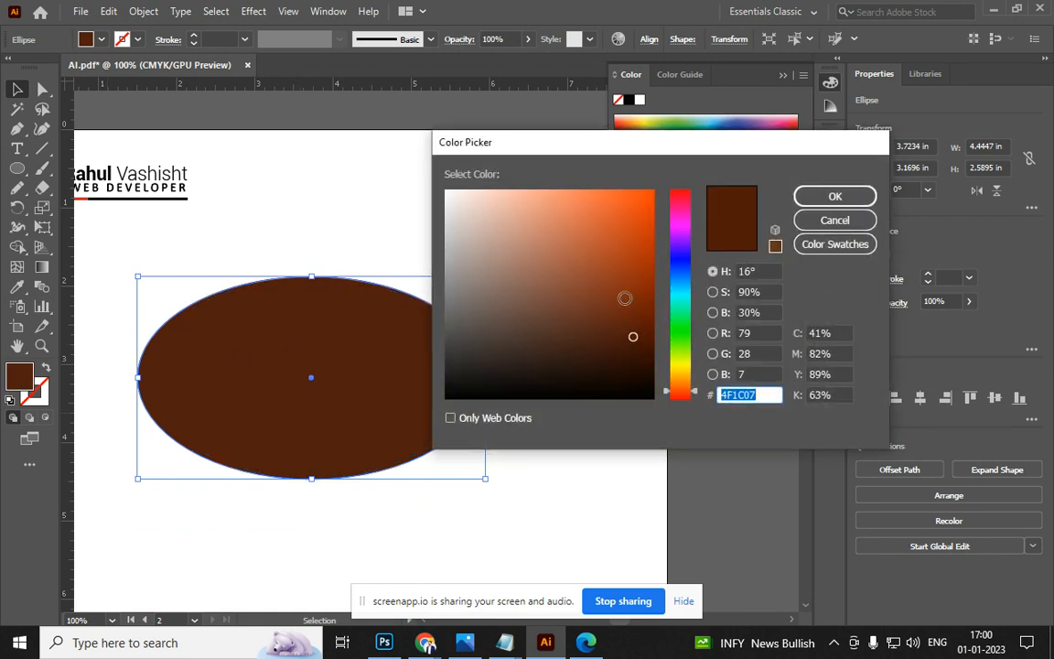
{"action": "left_click", "coordinate": [626, 303]}
{"action": "left_click", "coordinate": [831, 197]}
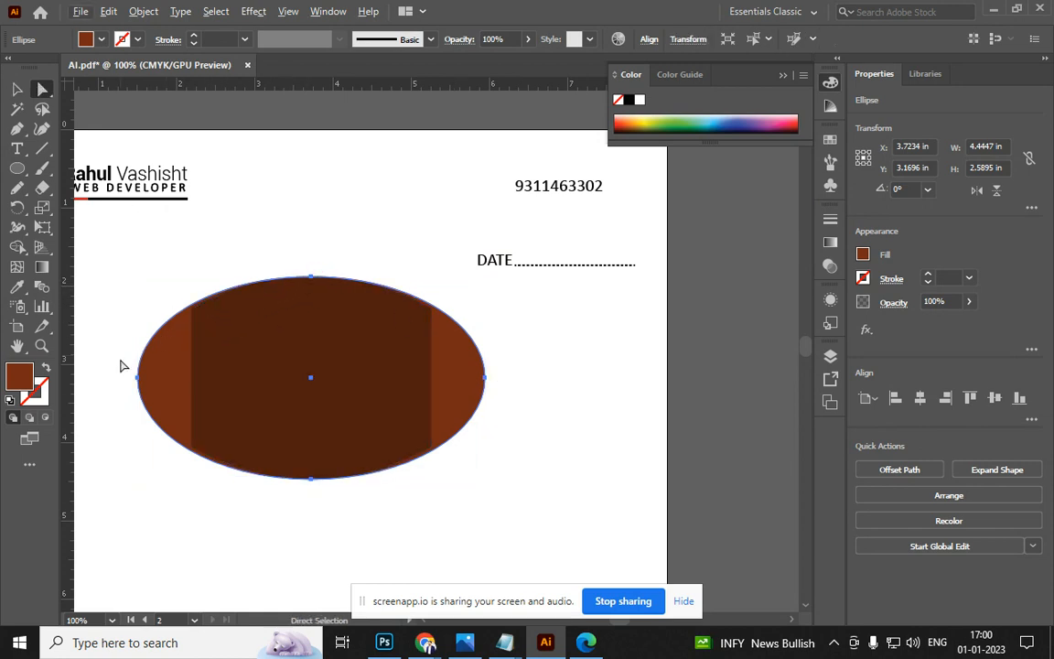
Experiment with reshaping the ellipse's and inner polygon's anchor points, undoing the curve edits
{"action": "left_click", "coordinate": [138, 378]}
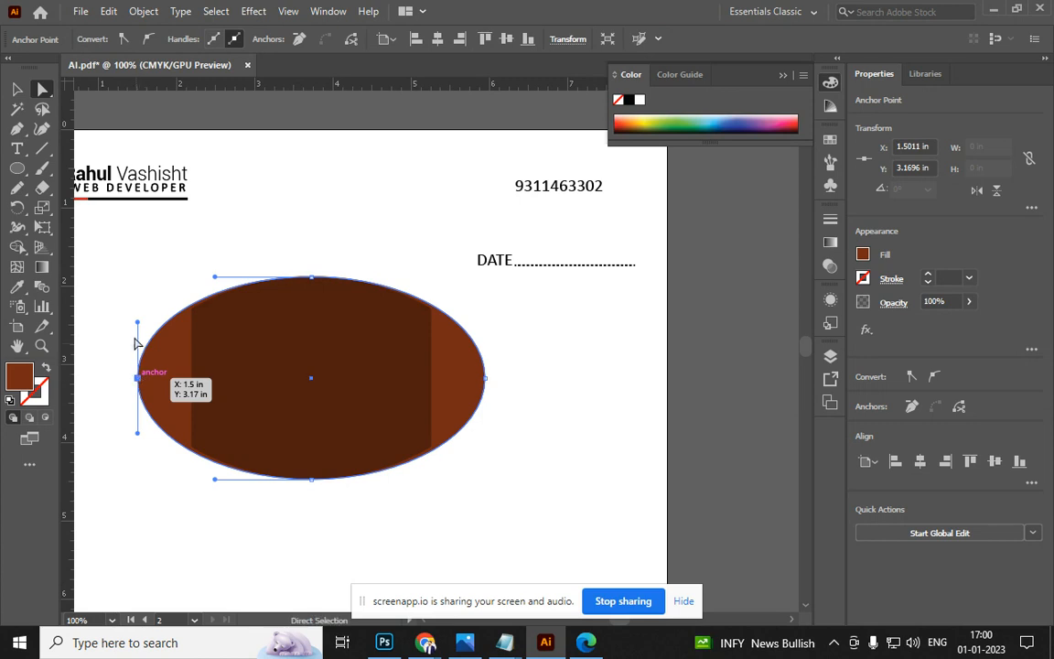
{"action": "left_click_drag", "start_coordinate": [138, 322], "coordinate": [154, 324]}
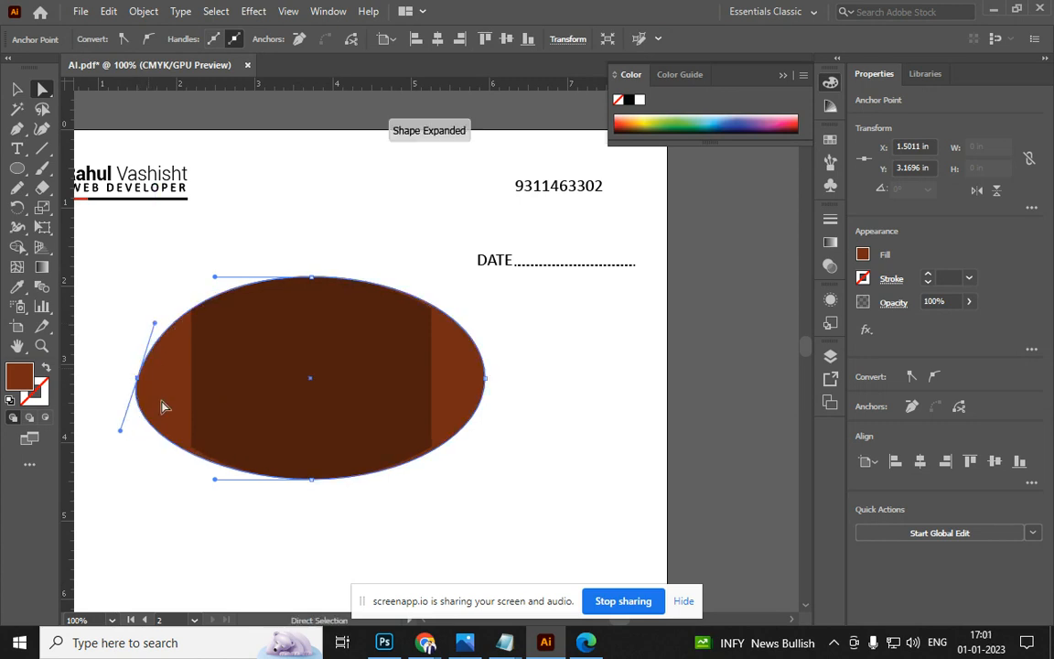
{"action": "left_click_drag", "start_coordinate": [213, 478], "coordinate": [213, 461]}
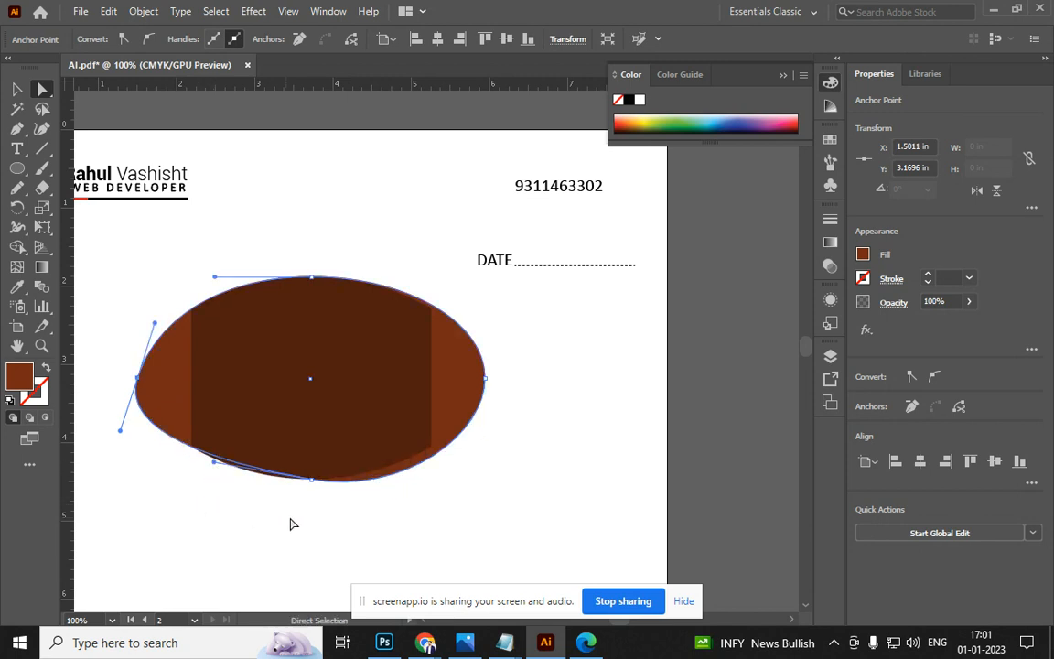
{"action": "key", "text": "ctrl+z"}
{"action": "key", "text": "ctrl+z"}
{"action": "key", "text": "ctrl+z"}
{"action": "key", "text": "ctrl+z"}
{"action": "key", "text": "ctrl+z"}
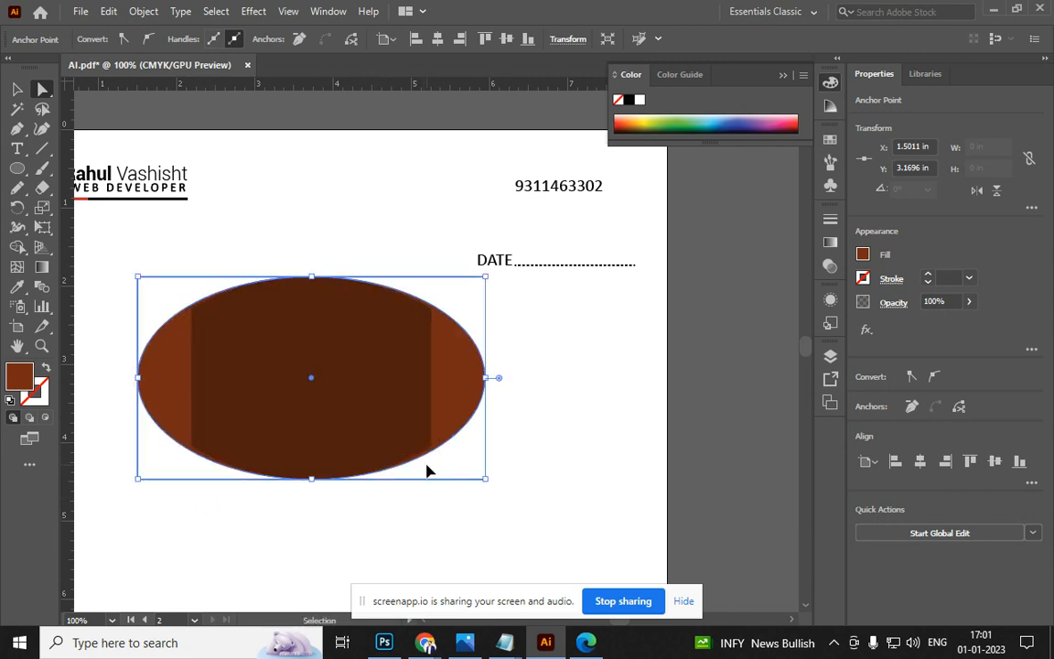
{"action": "left_click", "coordinate": [16, 89]}
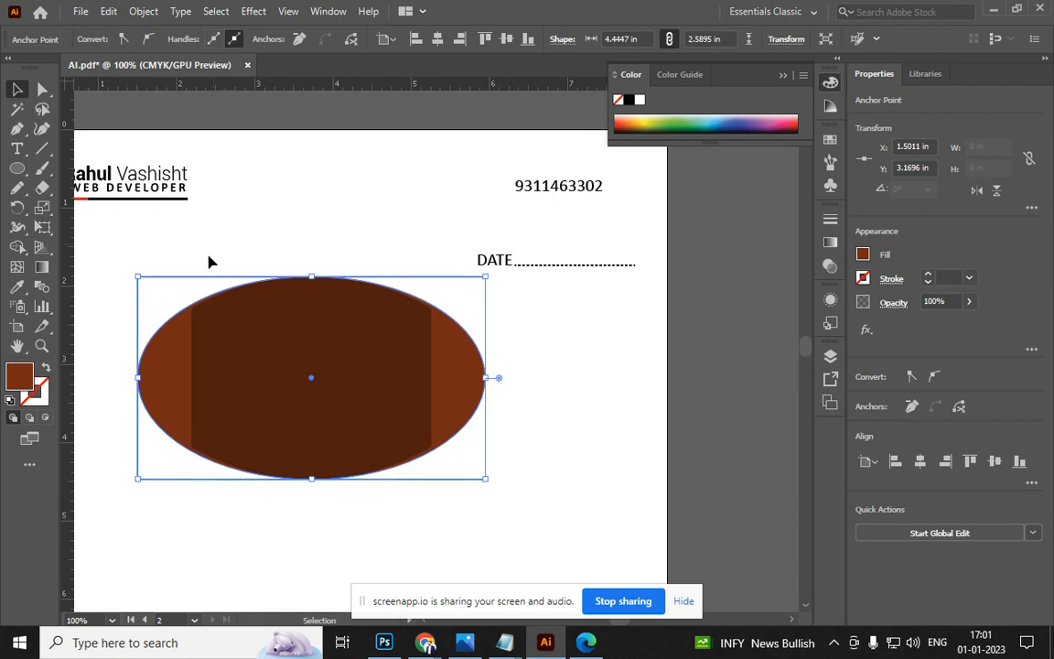
{"action": "key", "text": "a"}
{"action": "left_click", "coordinate": [194, 327]}
{"action": "scroll", "coordinate": [195, 313], "scroll_direction": "up", "scroll_amount": 2}
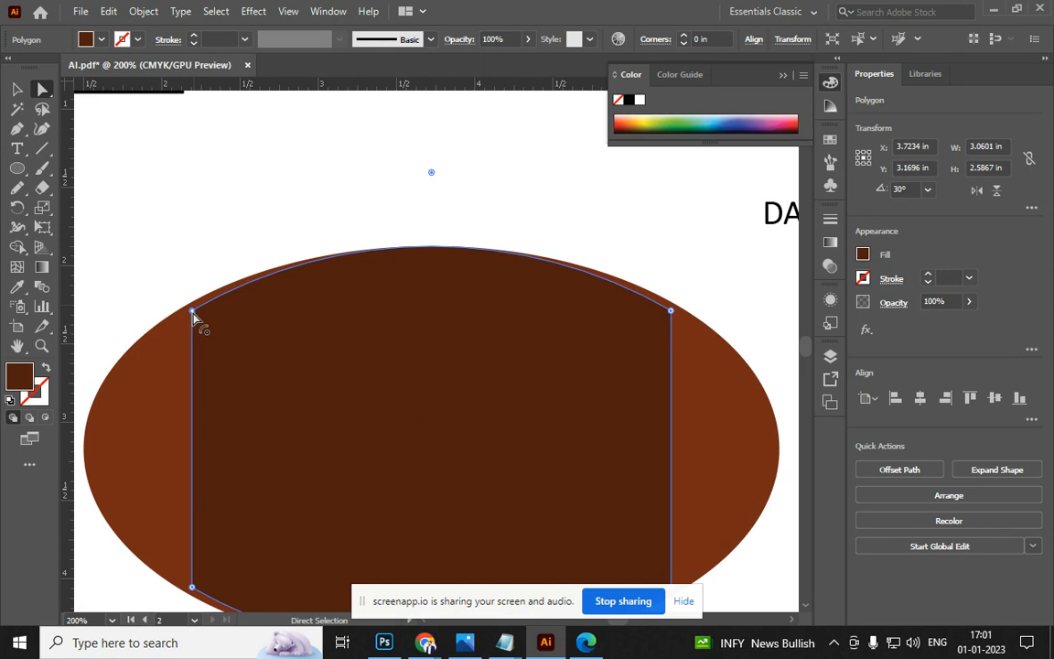
{"action": "key", "text": "v"}
{"action": "key", "text": "a"}
{"action": "scroll", "coordinate": [247, 313], "scroll_direction": "down", "scroll_amount": 3}
{"action": "left_click", "coordinate": [508, 386]}
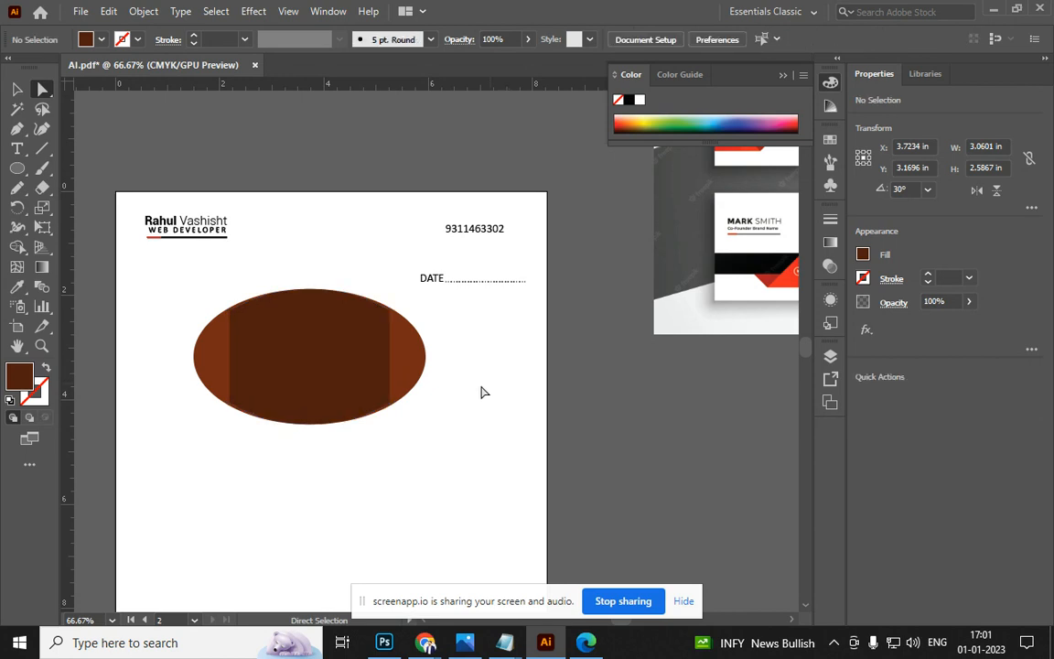
{"action": "left_click", "coordinate": [391, 404]}
{"action": "scroll", "coordinate": [412, 410], "scroll_direction": "up", "scroll_amount": 3}
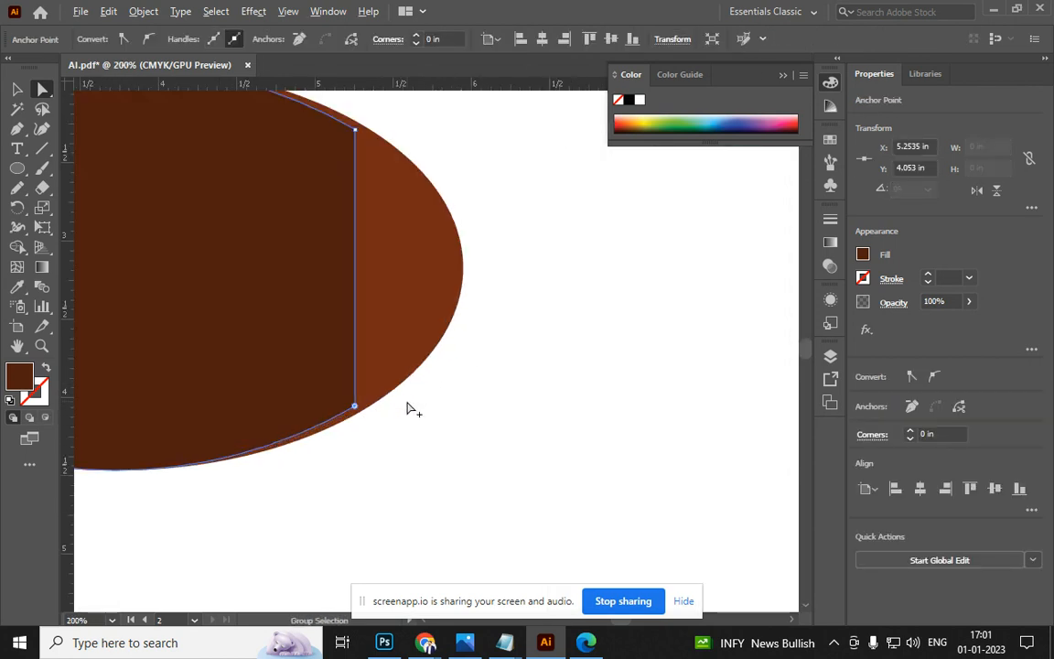
{"action": "scroll", "coordinate": [406, 404], "scroll_direction": "down", "scroll_amount": 2}
{"action": "left_click", "coordinate": [18, 89]}
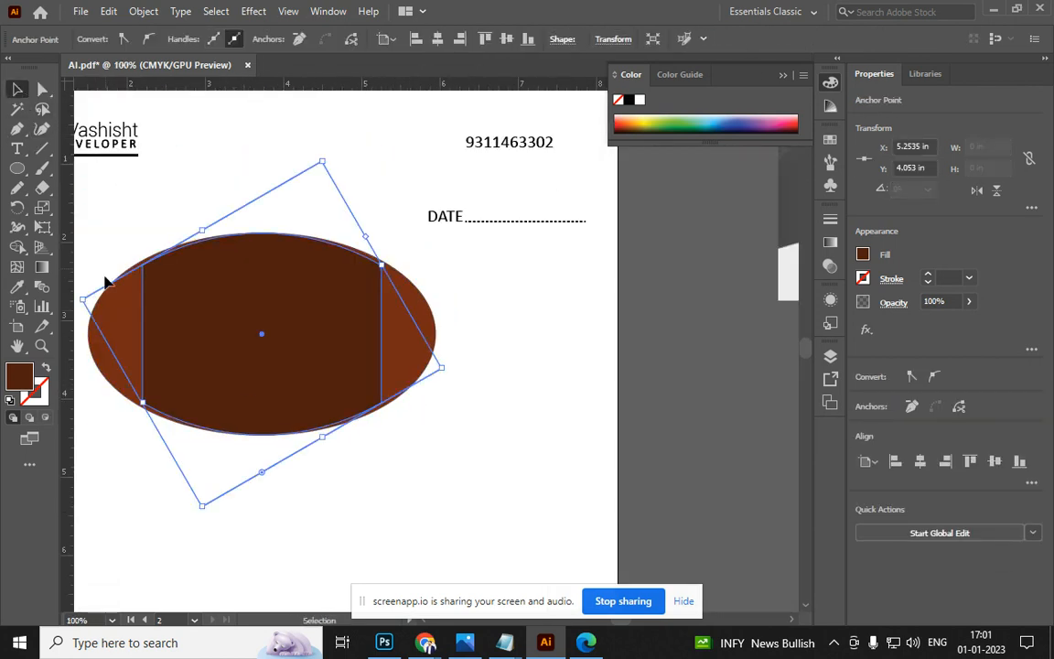
Shorten the outer ellipse to about 4.44 × 2.45 in by pulling its top and bottom edges inward
{"action": "left_click", "coordinate": [217, 236]}
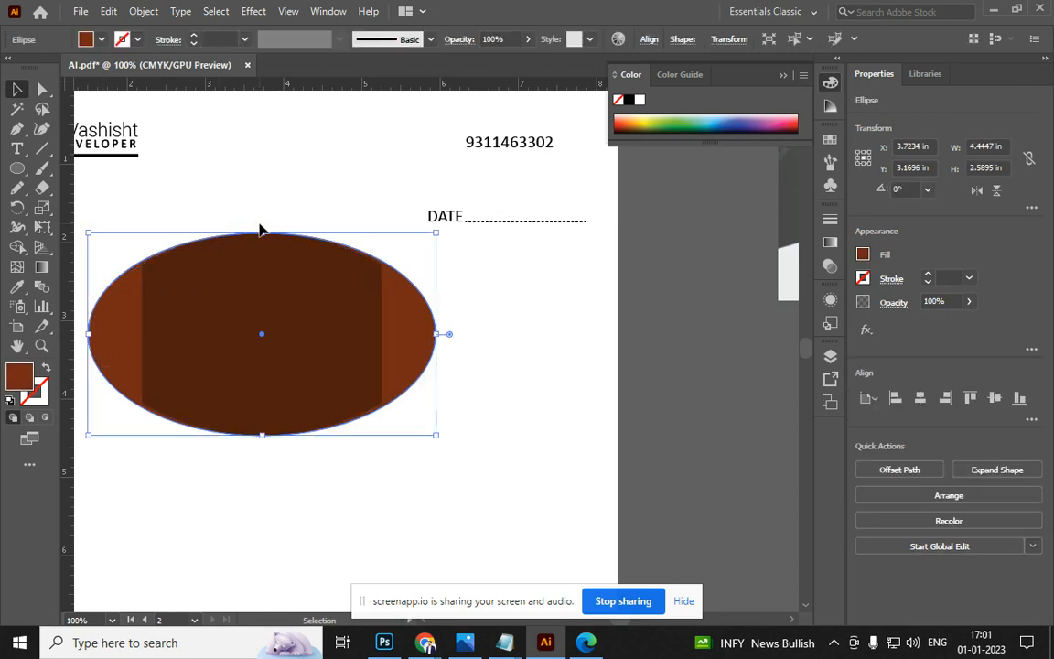
{"action": "left_click_drag", "start_coordinate": [264, 233], "coordinate": [262, 241]}
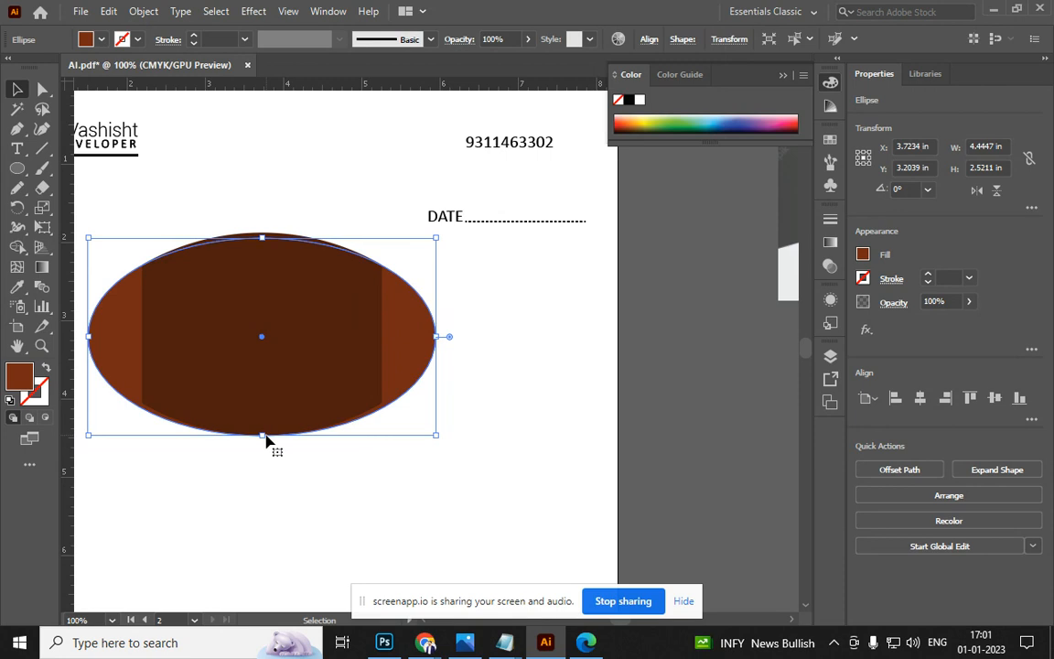
{"action": "left_click_drag", "start_coordinate": [265, 437], "coordinate": [264, 431]}
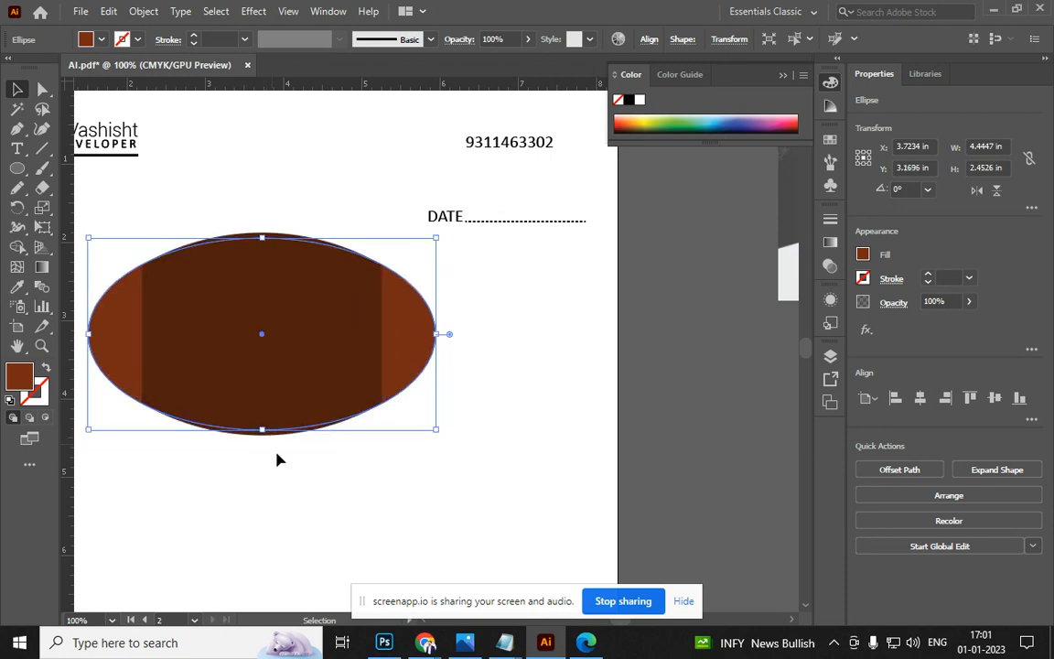
{"action": "left_click", "coordinate": [289, 486]}
{"action": "scroll", "coordinate": [325, 466], "scroll_direction": "down", "scroll_amount": 3}
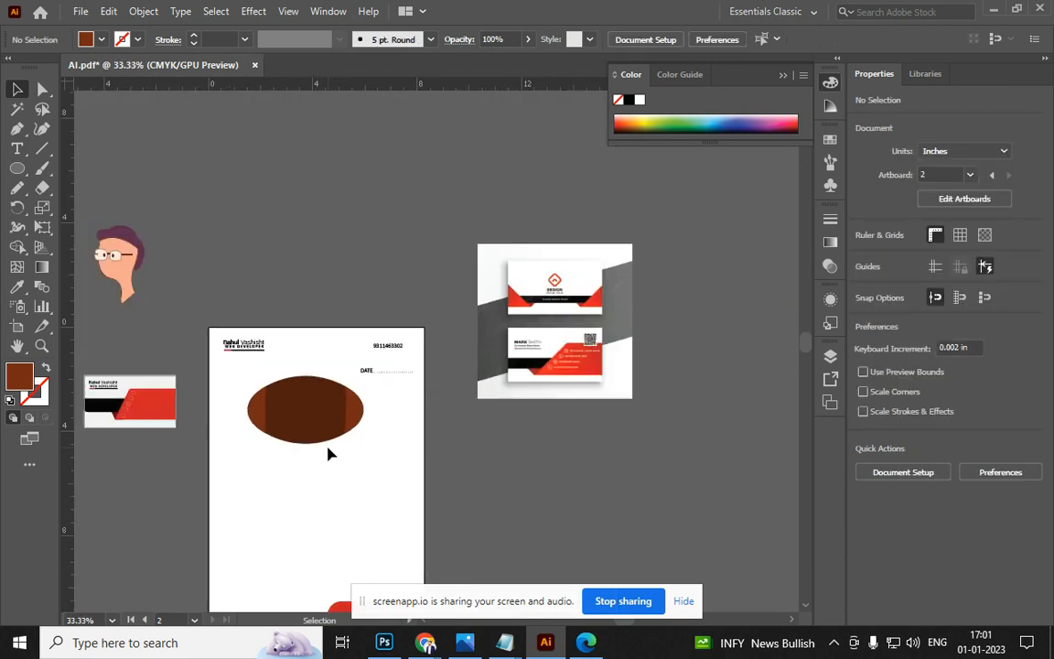
Select the whole rugby ball and move it onto the blue wave artboard
{"action": "left_click_drag", "start_coordinate": [399, 503], "coordinate": [261, 409]}
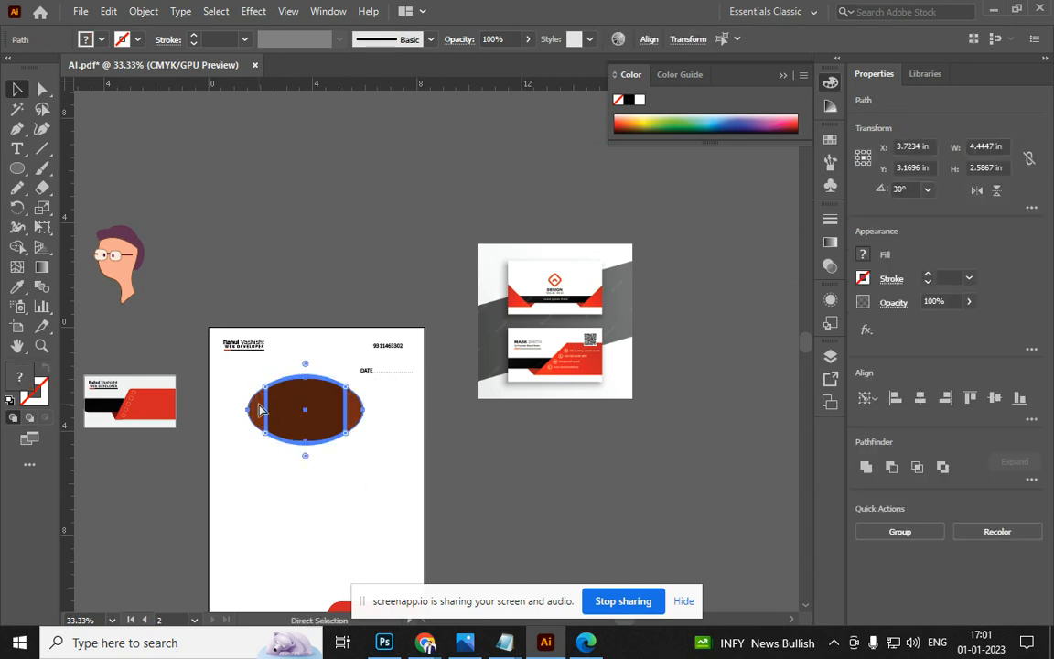
{"action": "key", "text": "v"}
{"action": "left_click_drag", "start_coordinate": [311, 419], "coordinate": [670, 444]}
{"action": "scroll", "coordinate": [397, 397], "scroll_direction": "up", "scroll_amount": 2}
{"action": "left_click_drag", "start_coordinate": [539, 405], "coordinate": [57, 352]}
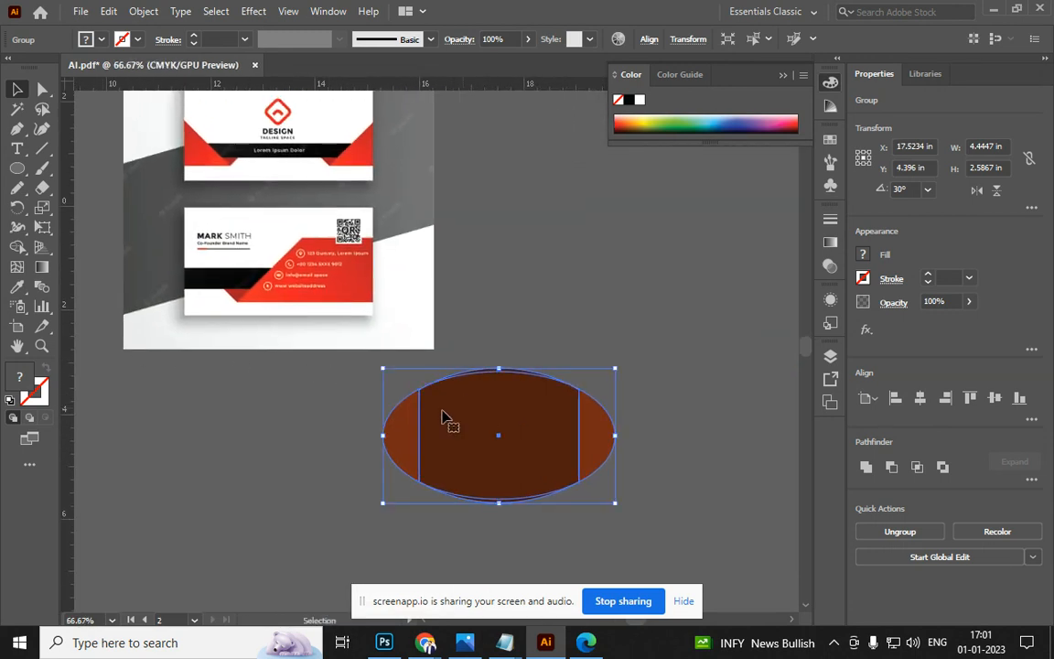
{"action": "scroll", "coordinate": [487, 415], "scroll_direction": "down", "scroll_amount": 2}
{"action": "left_click_drag", "start_coordinate": [355, 426], "coordinate": [536, 546]}
{"action": "scroll", "coordinate": [294, 392], "scroll_direction": "up", "scroll_amount": 2}
{"action": "scroll", "coordinate": [295, 392], "scroll_direction": "up", "scroll_amount": 3}
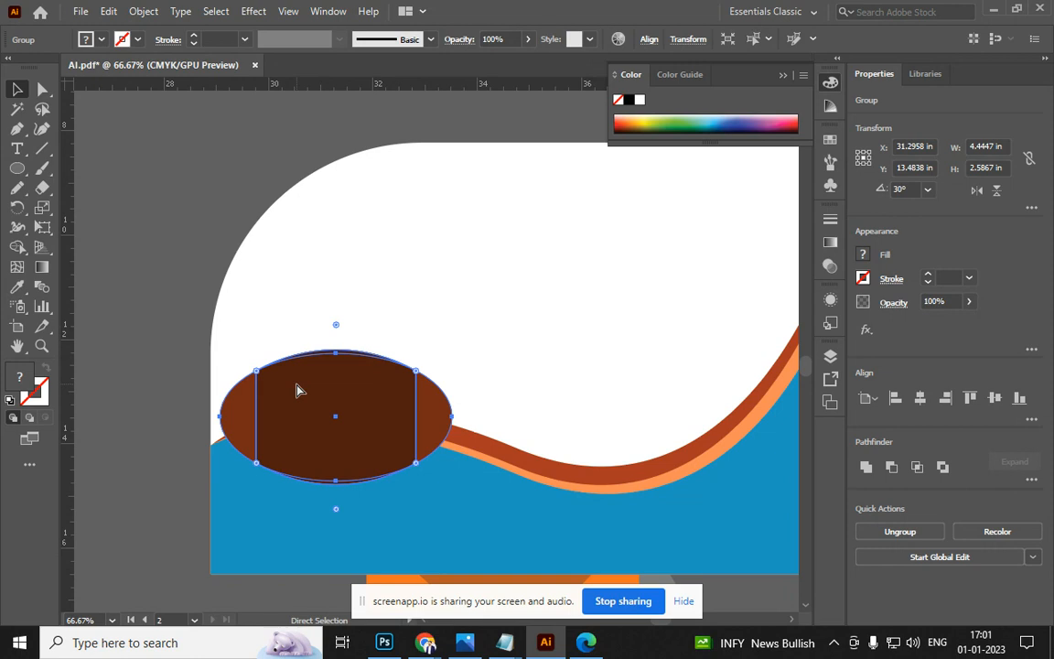
Restack the rugby ball group with Ctrl+[ and Ctrl+] so it sits above the wave
{"action": "key", "text": "ctrl+shift+bracketleft"}
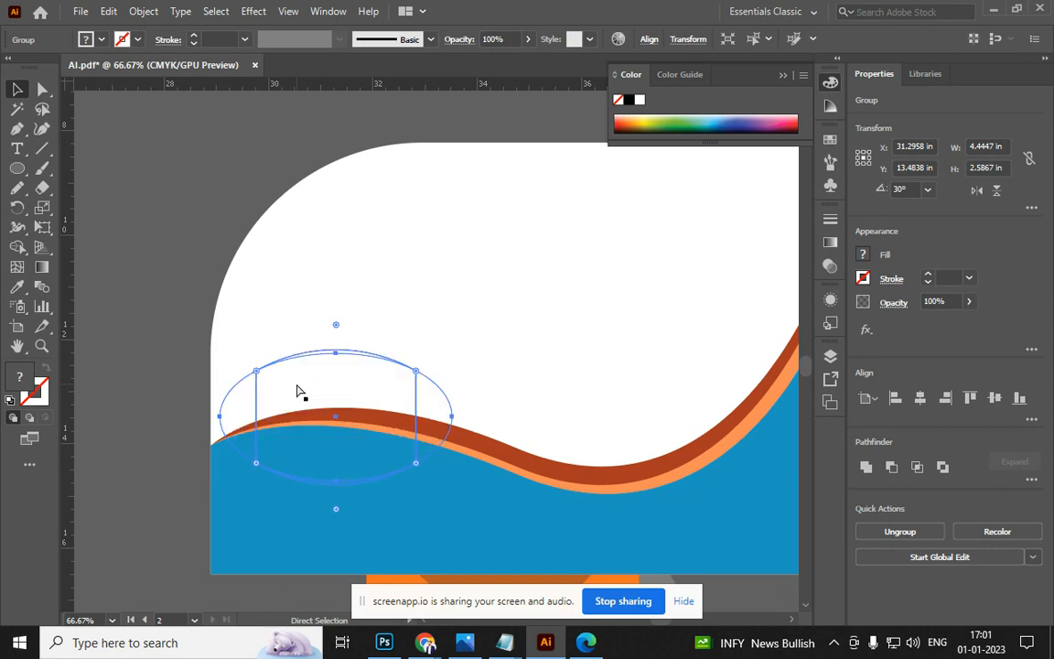
{"action": "key", "text": "ctrl+z"}
{"action": "key", "text": "v"}
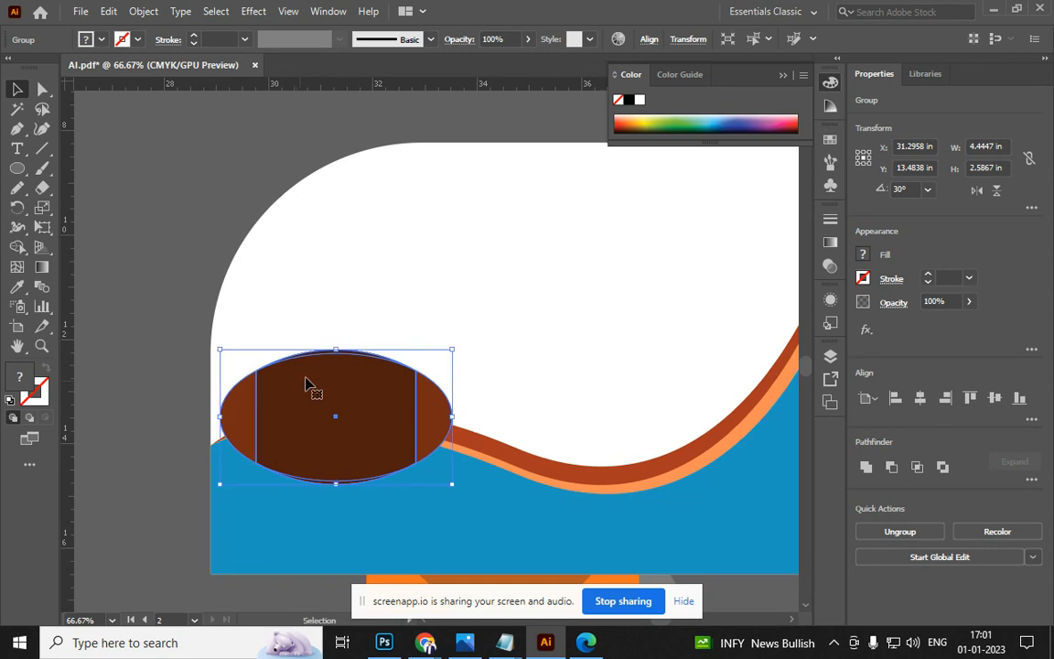
{"action": "left_click", "coordinate": [293, 313]}
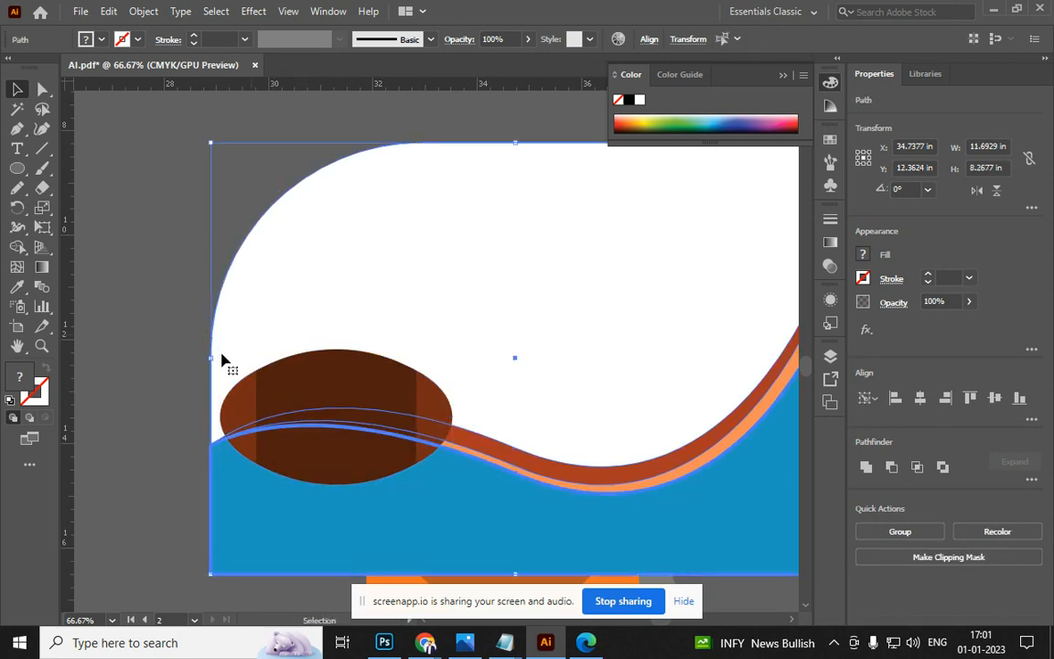
{"action": "left_click", "coordinate": [156, 398]}
{"action": "left_click", "coordinate": [337, 405]}
{"action": "key", "text": "ctrl+bracketleft"}
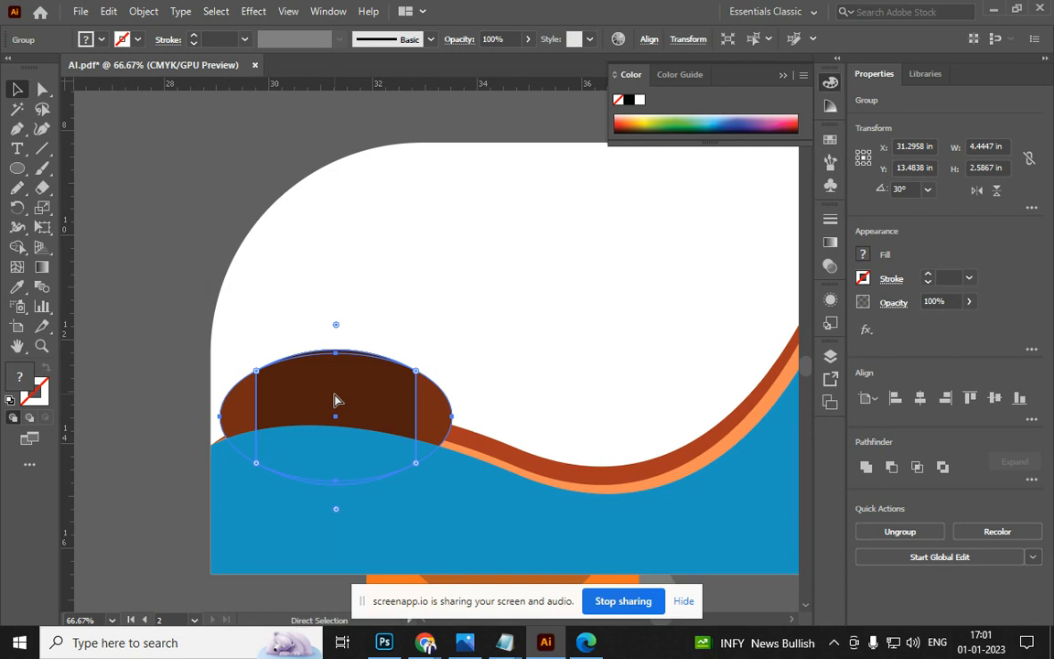
{"action": "key", "text": "ctrl+bracketleft"}
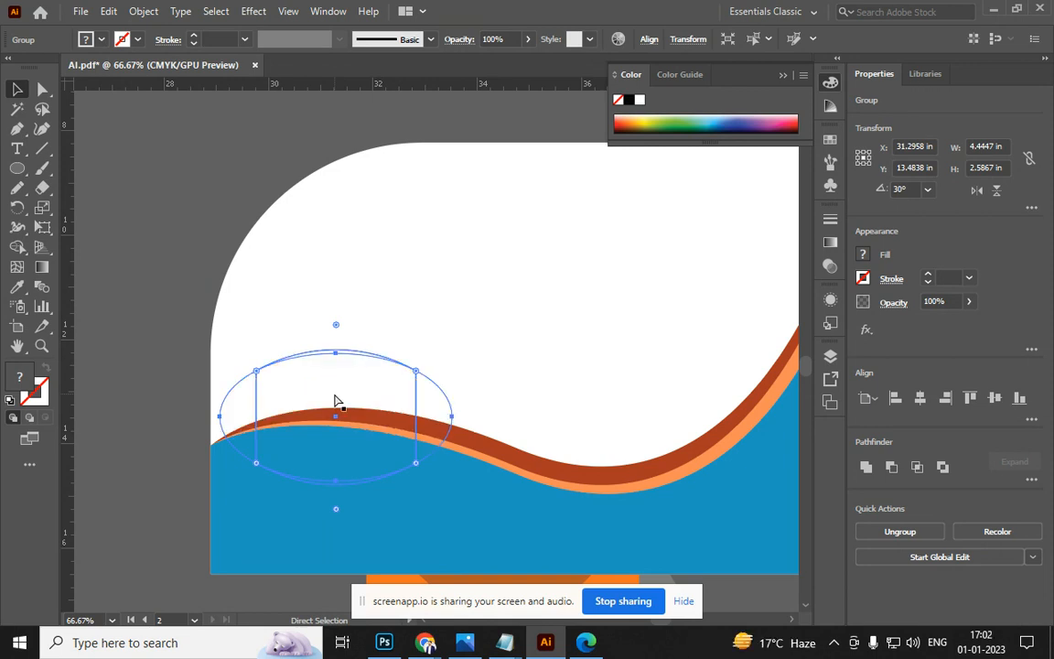
{"action": "key", "text": "ctrl+bracketright"}
{"action": "key", "text": "ctrl+bracketright"}
{"action": "scroll", "coordinate": [330, 313], "scroll_direction": "down", "scroll_amount": 4}
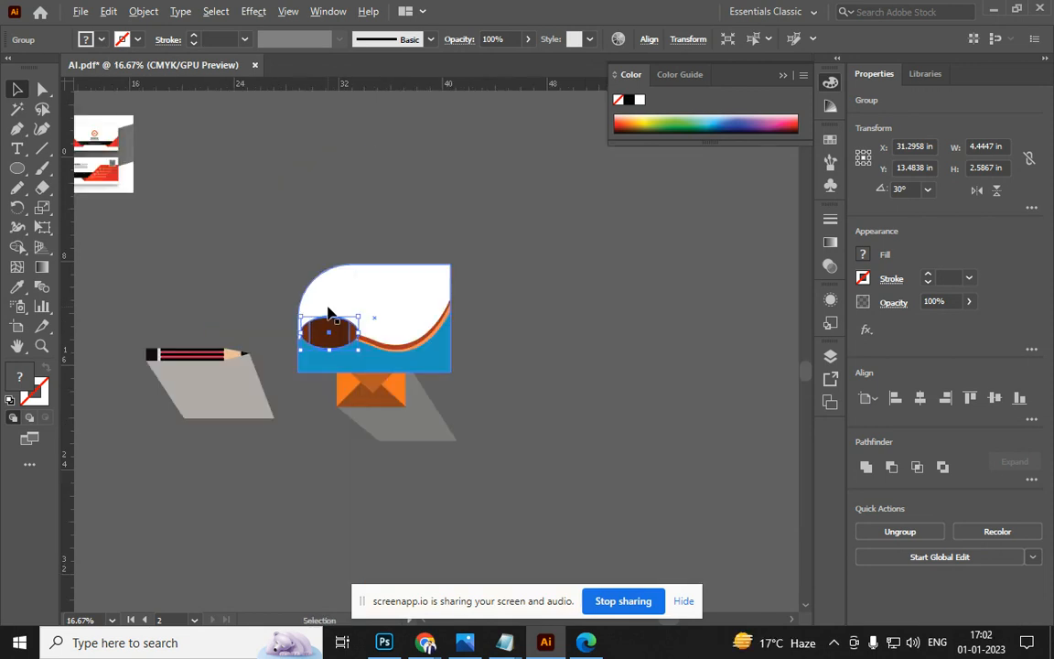
Move the rugby ball off the wave artboard onto empty canvas near the letterhead
{"action": "left_click_drag", "start_coordinate": [307, 326], "coordinate": [399, 339]}
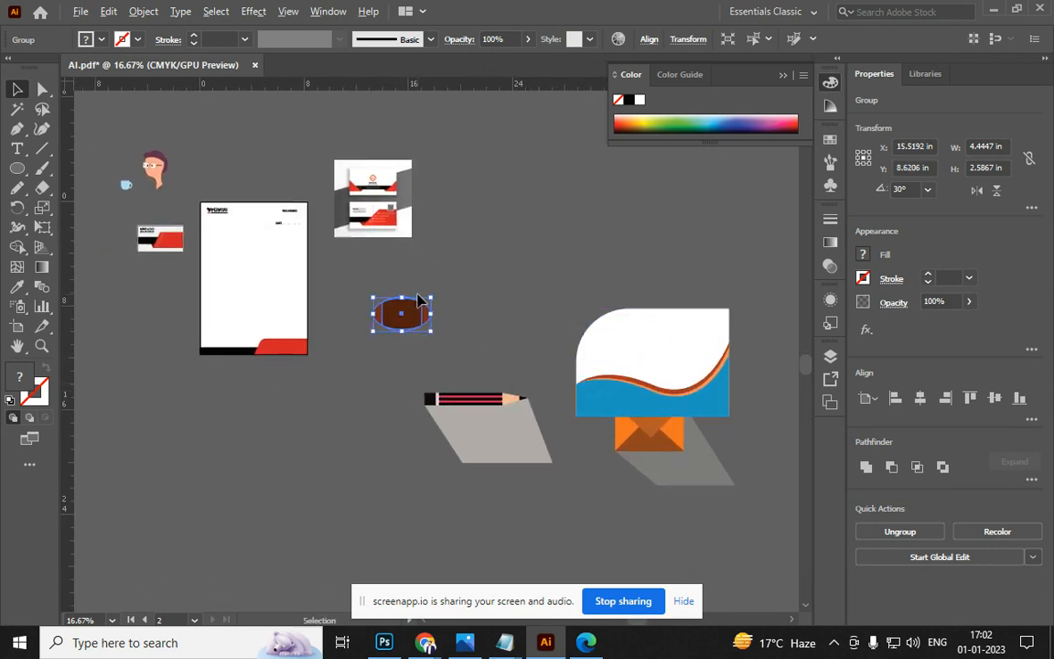
{"action": "scroll", "coordinate": [418, 297], "scroll_direction": "up", "scroll_amount": 3}
{"action": "scroll", "coordinate": [417, 298], "scroll_direction": "down", "scroll_amount": 3}
{"action": "scroll", "coordinate": [141, 235], "scroll_direction": "up", "scroll_amount": 1}
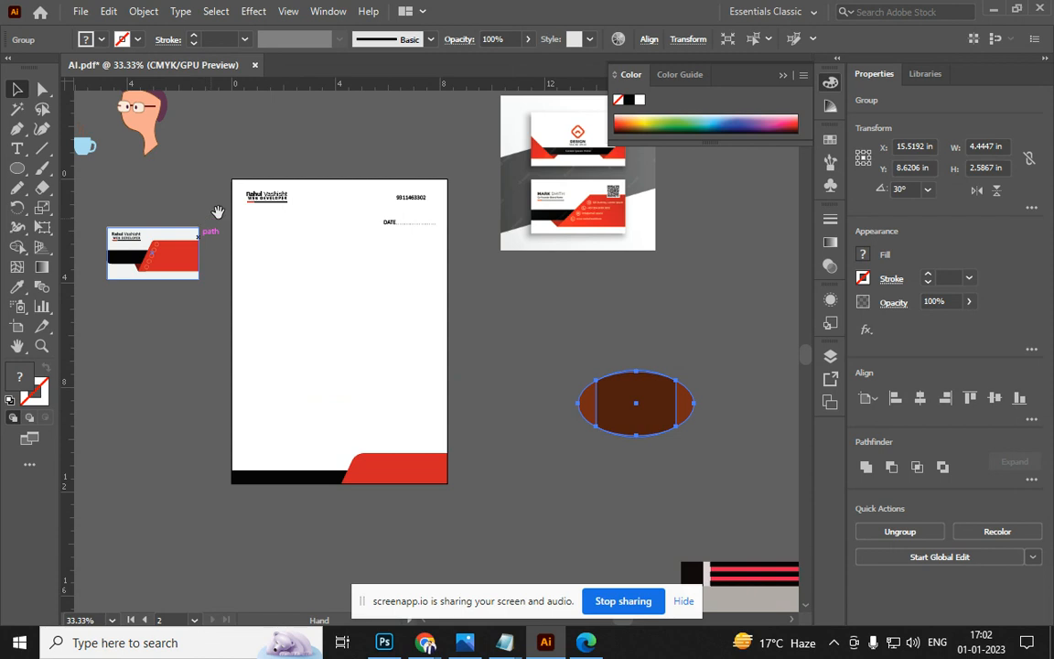
{"action": "left_click_drag", "start_coordinate": [211, 220], "coordinate": [232, 322]}
Switch from Illustrator to AI.pdf in Microsoft Edge with Alt+Tab
{"action": "key", "text": "alt+Tab"}
{"action": "key", "text": "alt+Tab"}
{"action": "key", "text": "alt+Tab"}
{"action": "key", "text": "Escape"}
{"action": "key", "text": "alt+Tab"}
{"action": "key", "text": "alt+Tab"}
{"action": "key", "text": "alt+Tab"}
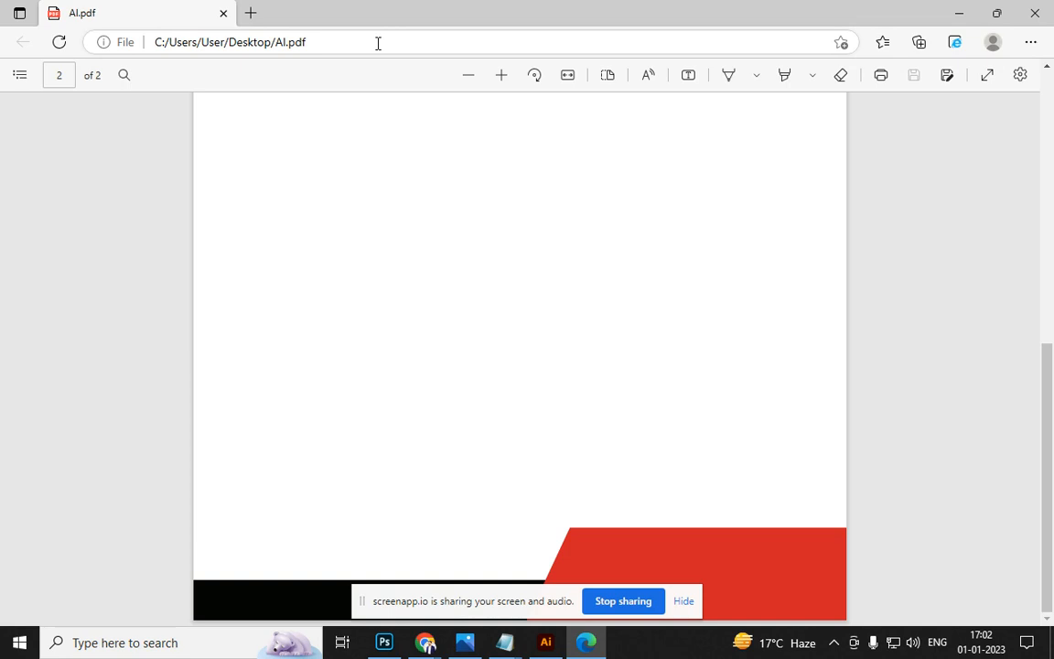
Search Bing for 'face illustration' and filter to image results
{"action": "left_click", "coordinate": [377, 43]}
{"action": "type", "text": "F"}
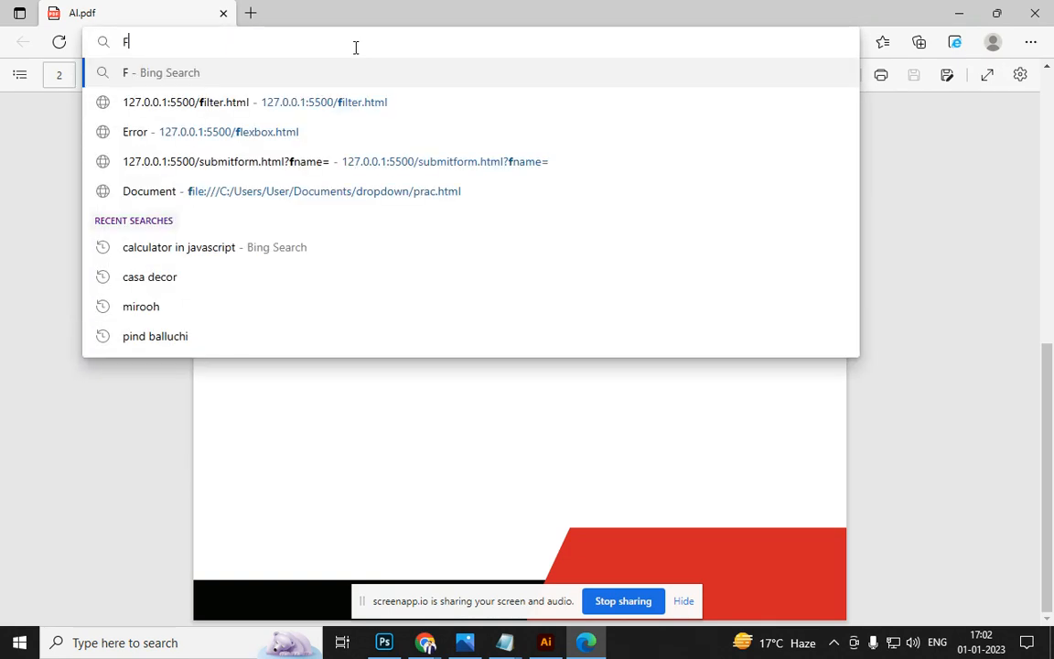
{"action": "type", "text": "ACE ILLUST"}
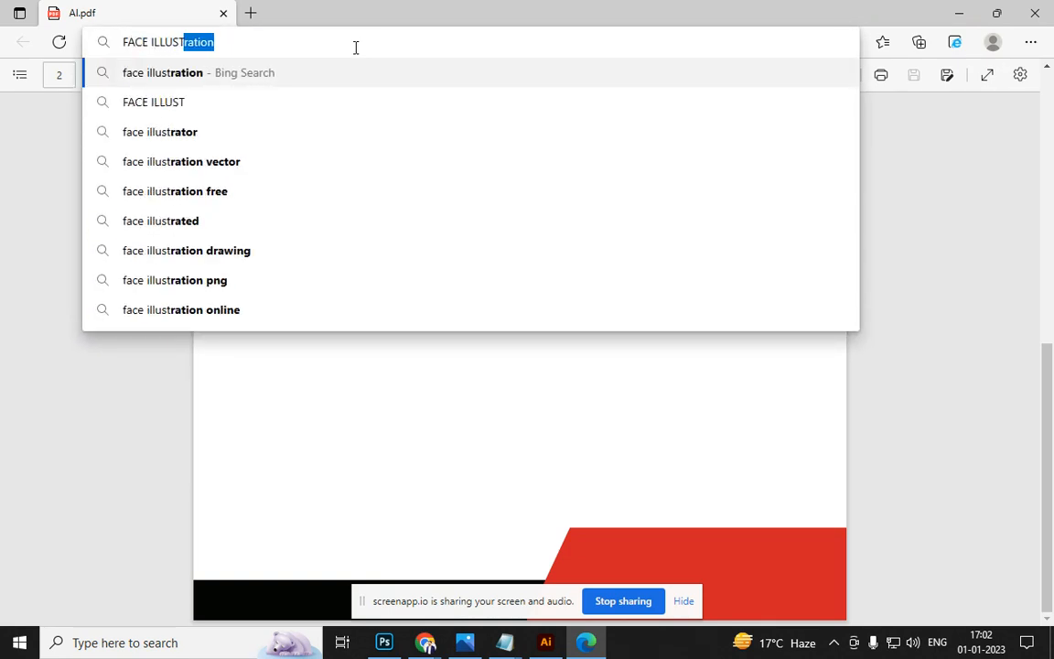
{"action": "key", "text": "Return"}
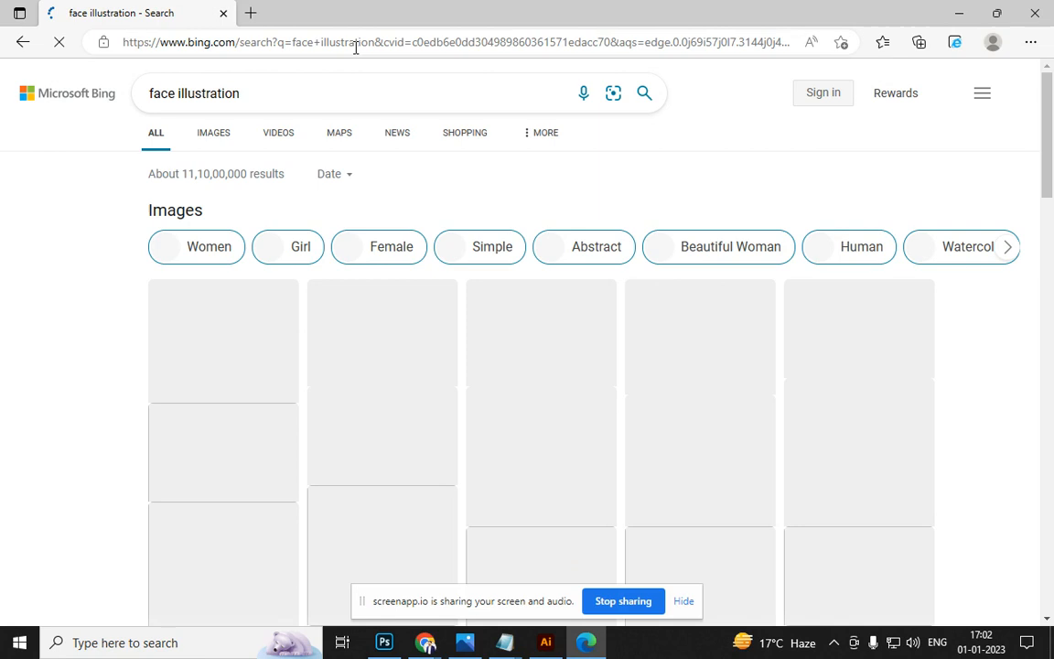
{"action": "scroll", "coordinate": [442, 275], "scroll_direction": "down", "scroll_amount": 3}
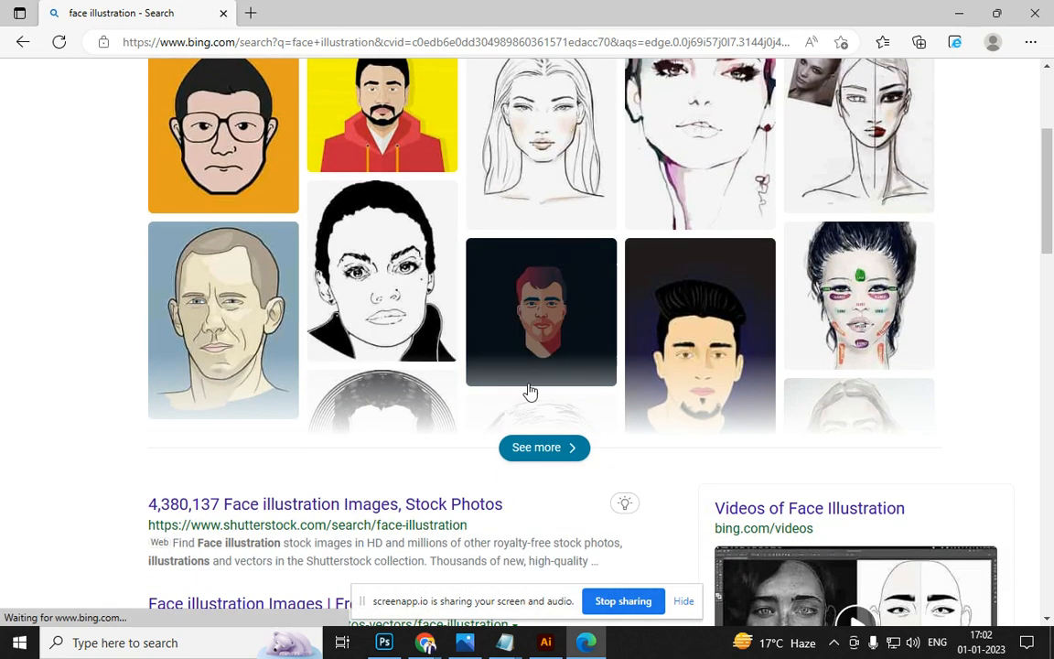
{"action": "scroll", "coordinate": [366, 259], "scroll_direction": "up", "scroll_amount": 3}
{"action": "left_click", "coordinate": [218, 136]}
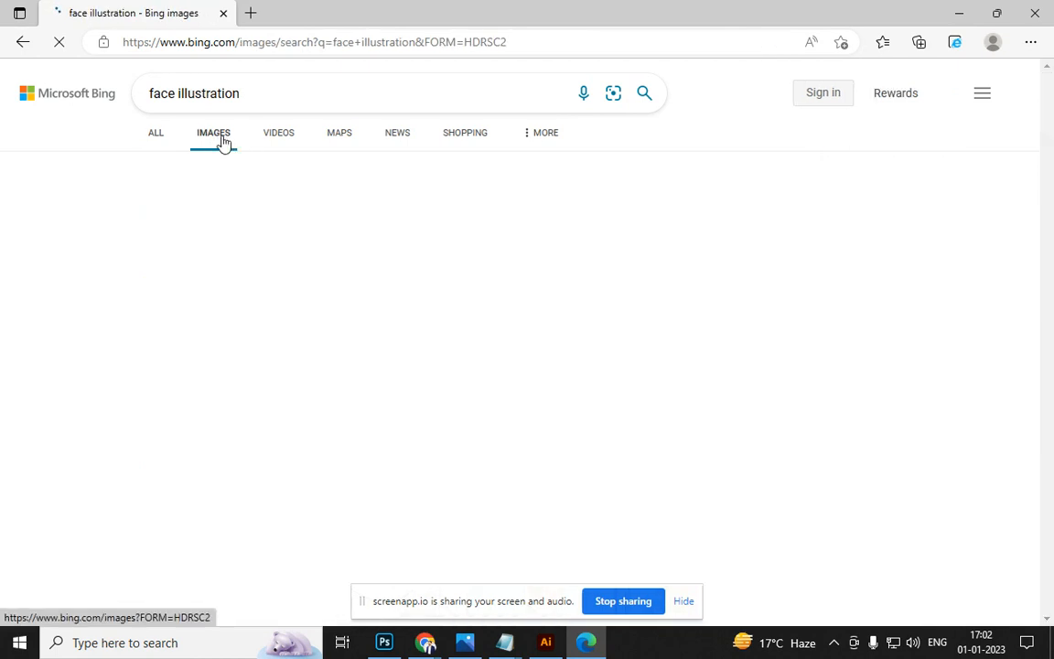
Open the grimacing boy portrait, then a related 960 × 960 cartoon toddler portrait
{"action": "scroll", "coordinate": [276, 299], "scroll_direction": "down", "scroll_amount": 6}
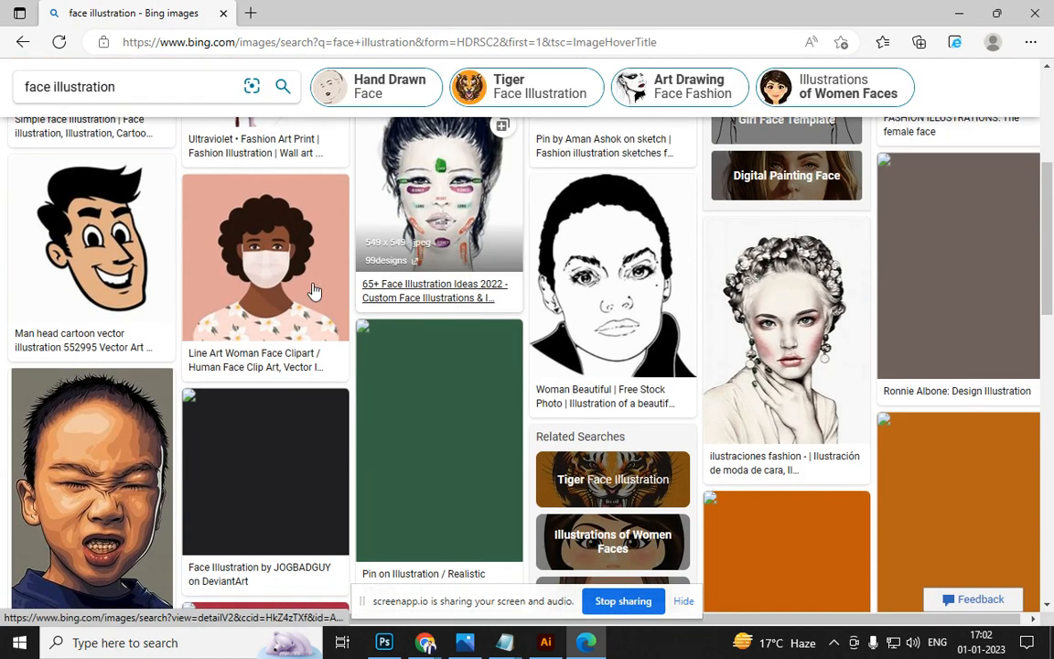
{"action": "scroll", "coordinate": [631, 371], "scroll_direction": "down", "scroll_amount": 2}
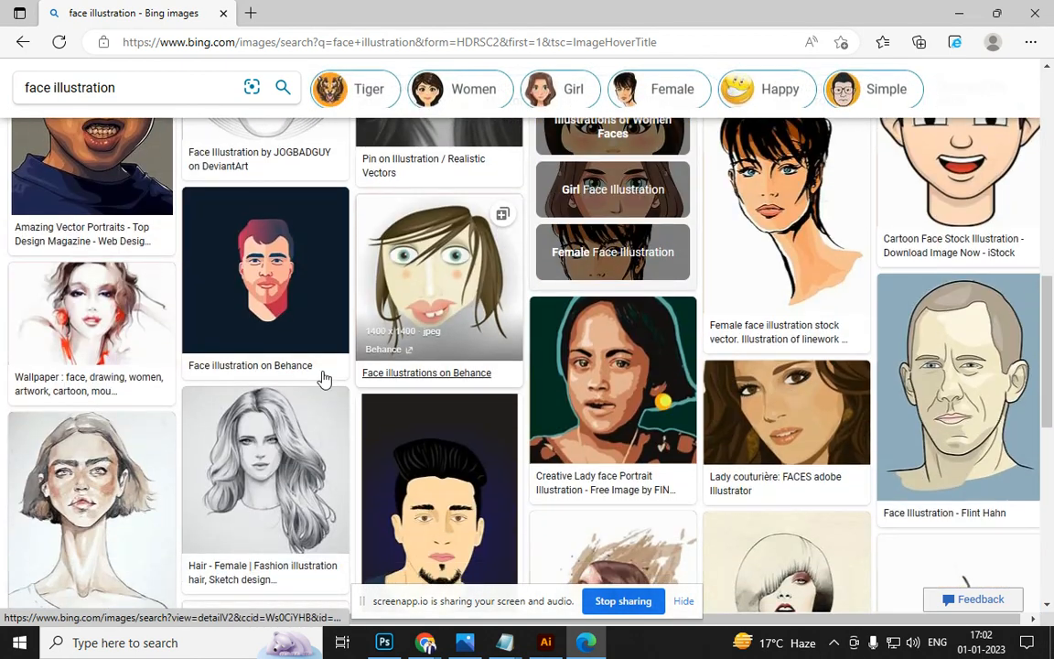
{"action": "scroll", "coordinate": [229, 378], "scroll_direction": "up", "scroll_amount": 3}
{"action": "left_click", "coordinate": [71, 380]}
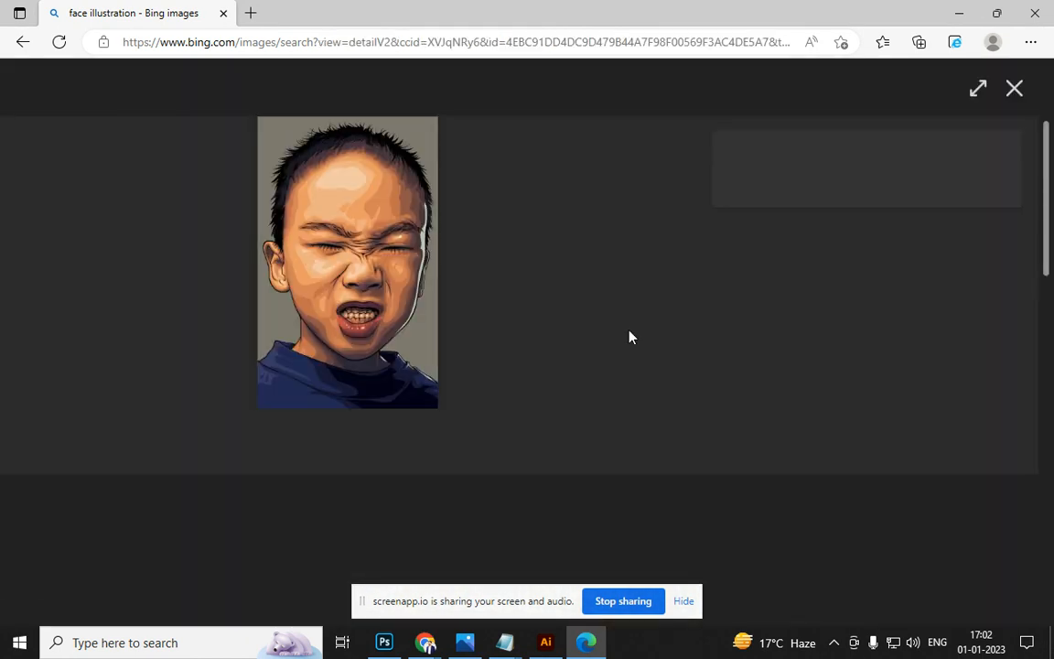
{"action": "scroll", "coordinate": [301, 367], "scroll_direction": "down", "scroll_amount": 5}
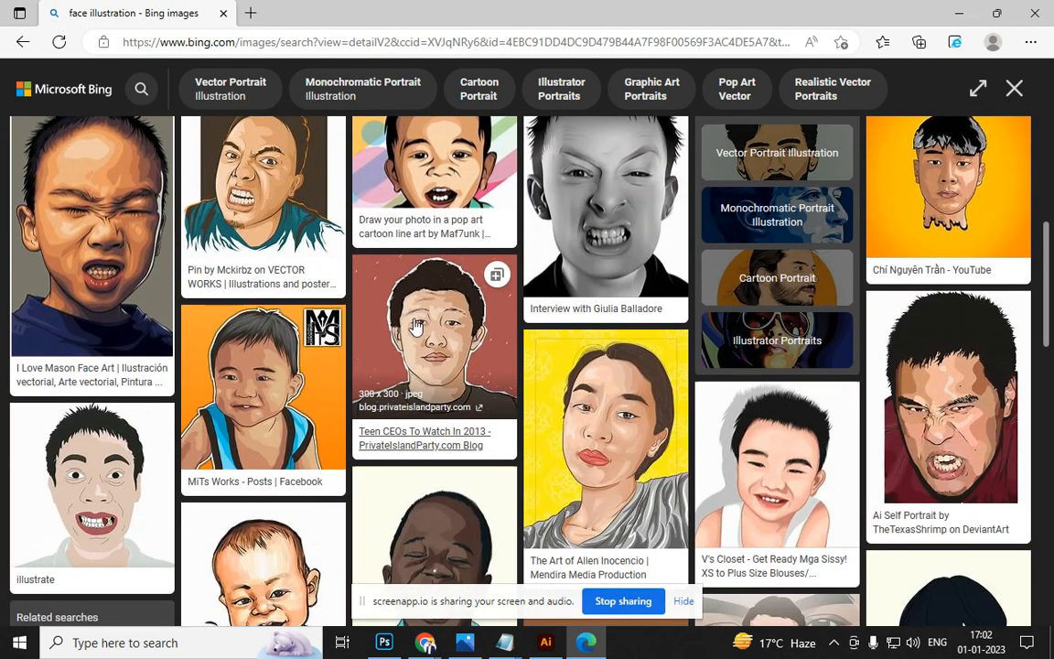
{"action": "left_click", "coordinate": [285, 414]}
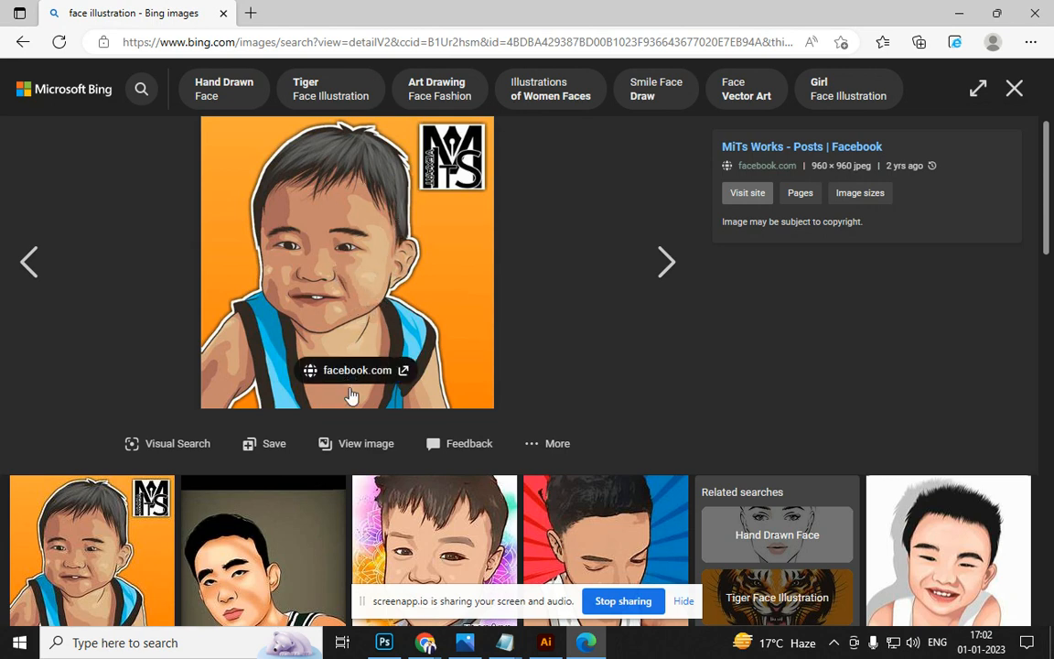
{"action": "scroll", "coordinate": [349, 389], "scroll_direction": "down", "scroll_amount": 3}
{"action": "key", "text": "alt+Tab"}
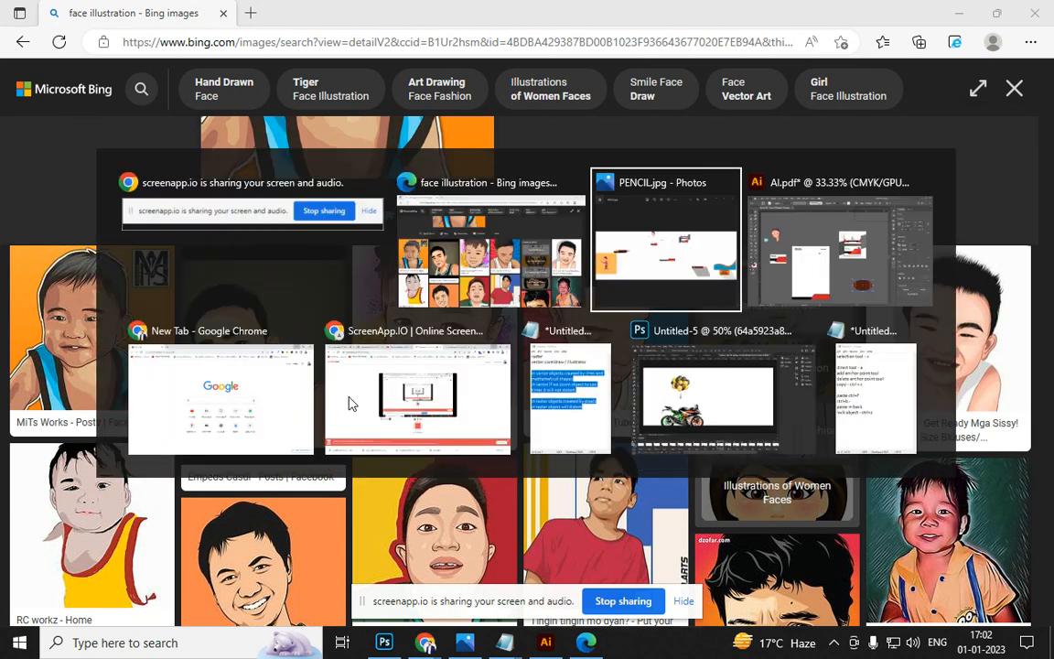
{"action": "key", "text": "alt+Tab"}
{"action": "key", "text": "alt+Tab"}
{"action": "key", "text": "alt+Tab"}
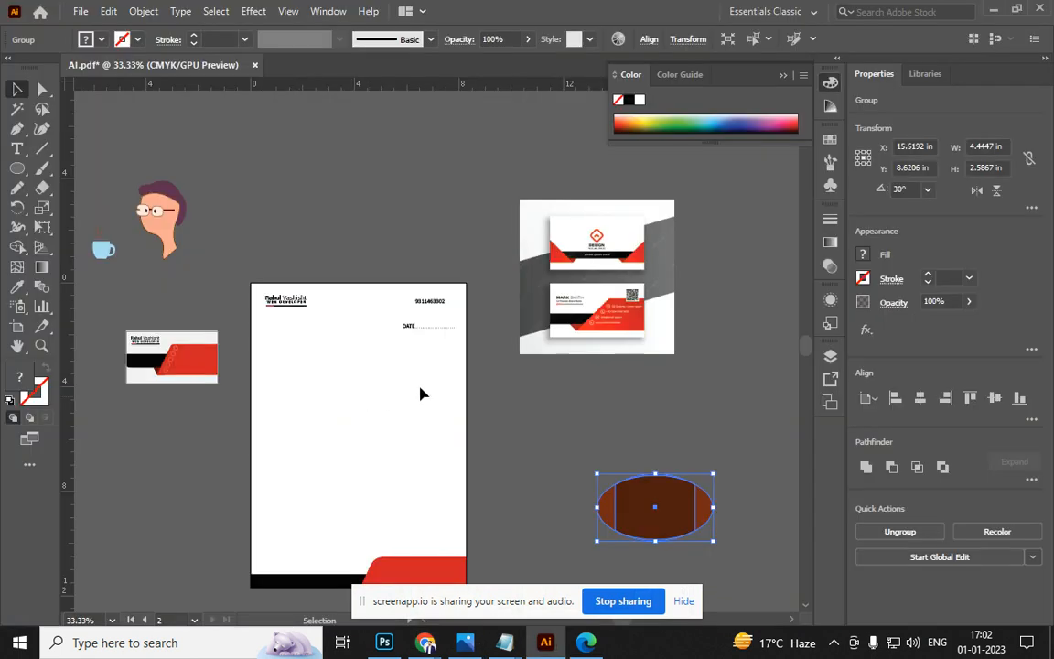
{"action": "scroll", "coordinate": [382, 386], "scroll_direction": "up", "scroll_amount": 2}
{"action": "left_click_drag", "start_coordinate": [271, 355], "coordinate": [384, 235]}
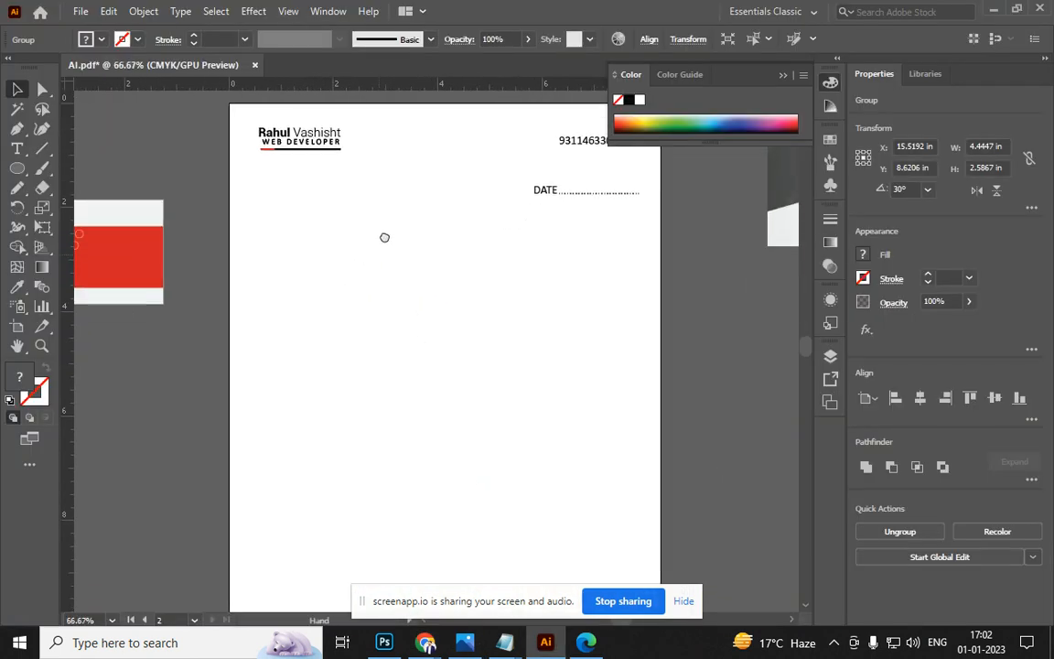
{"action": "scroll", "coordinate": [376, 313], "scroll_direction": "down", "scroll_amount": 2}
{"action": "key", "text": "alt+Tab"}
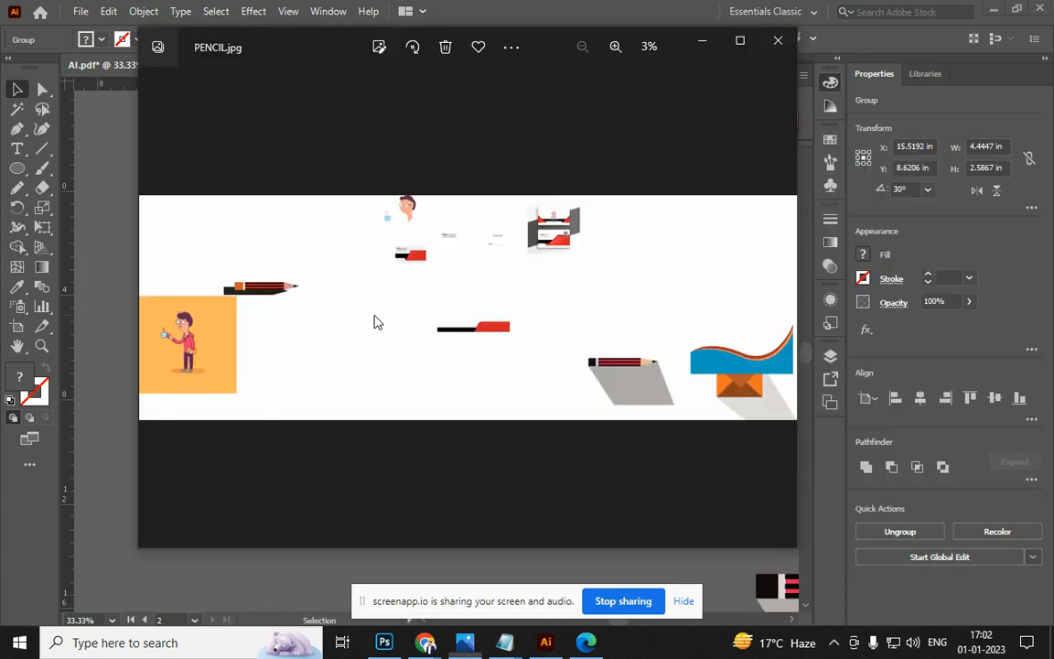
{"action": "key", "text": "alt+Tab"}
{"action": "key", "text": "alt+Tab"}
{"action": "key", "text": "alt+Tab"}
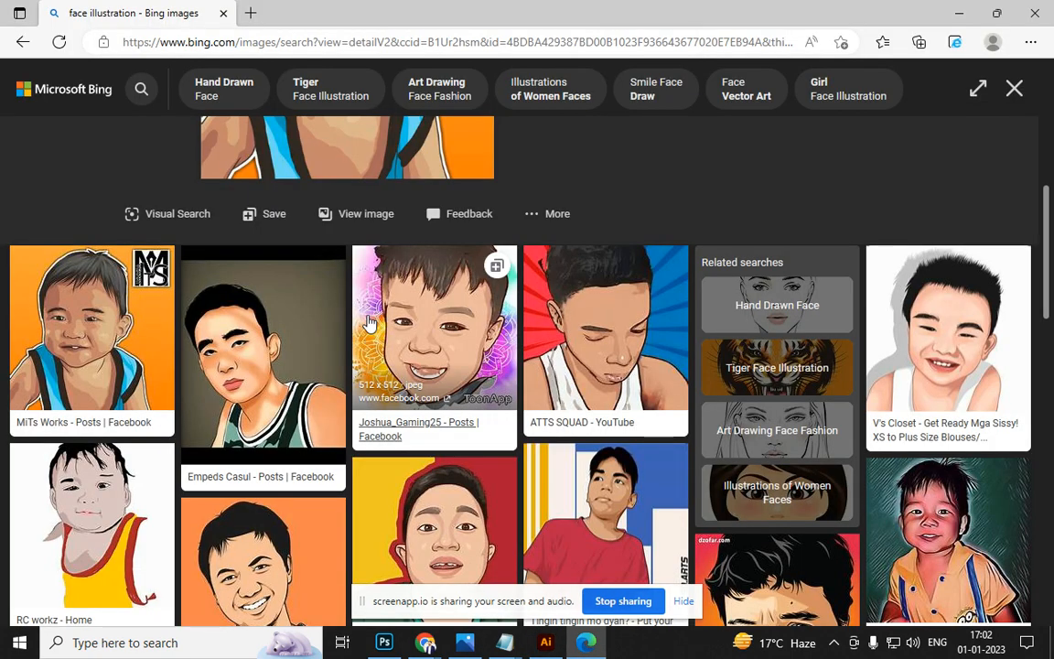
Search Bing for 'flat design' and show only image results
{"action": "left_click", "coordinate": [275, 42]}
{"action": "type", "text": "F"}
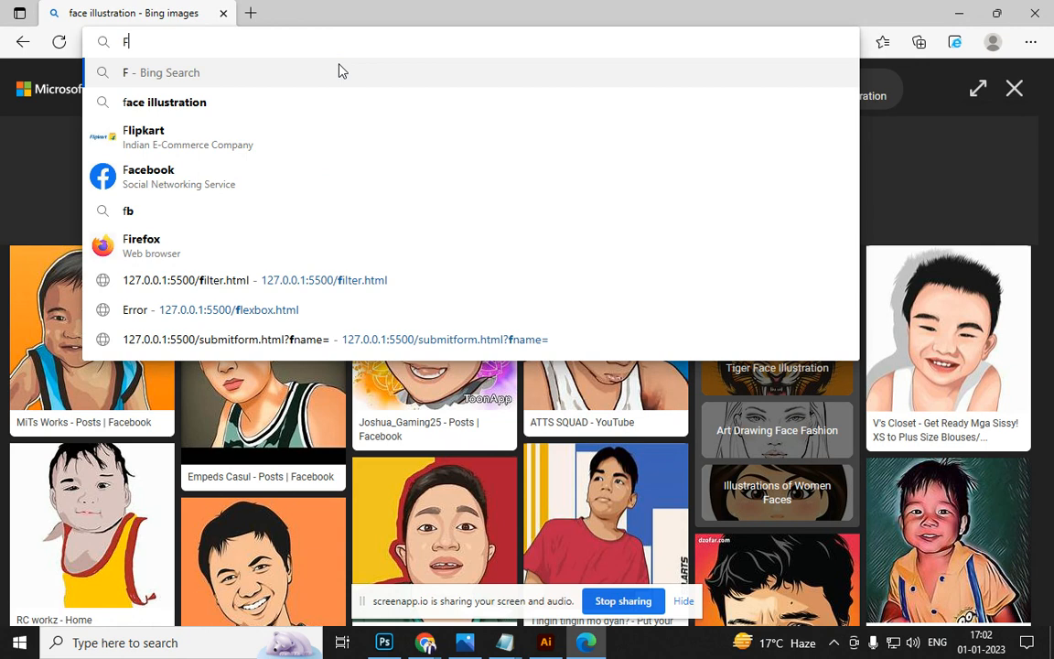
{"action": "type", "text": "LAT DESI"}
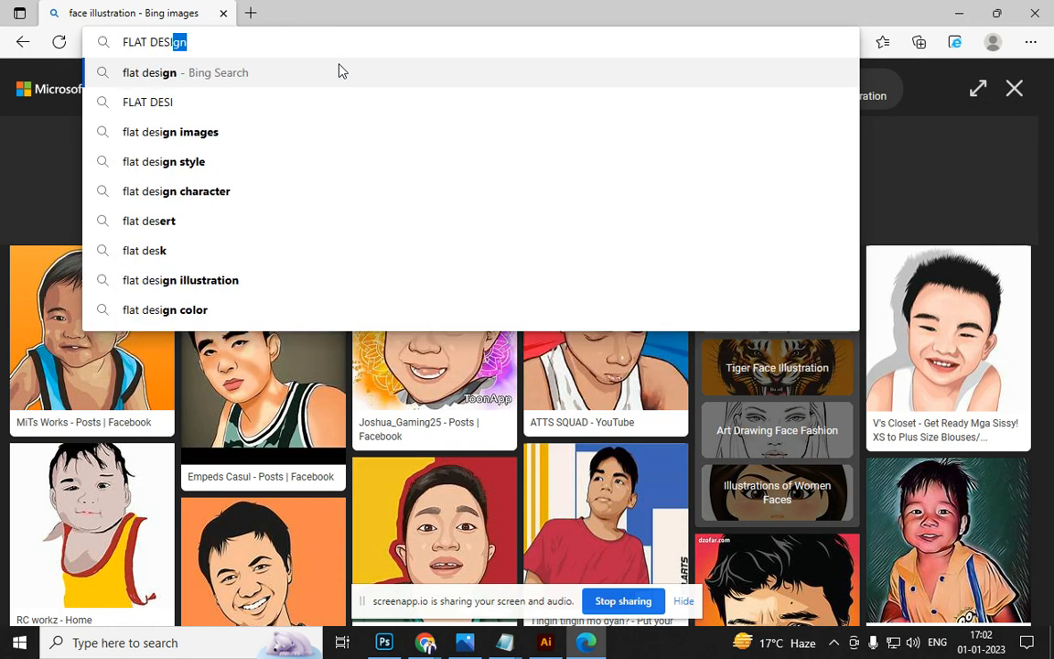
{"action": "key", "text": "Return"}
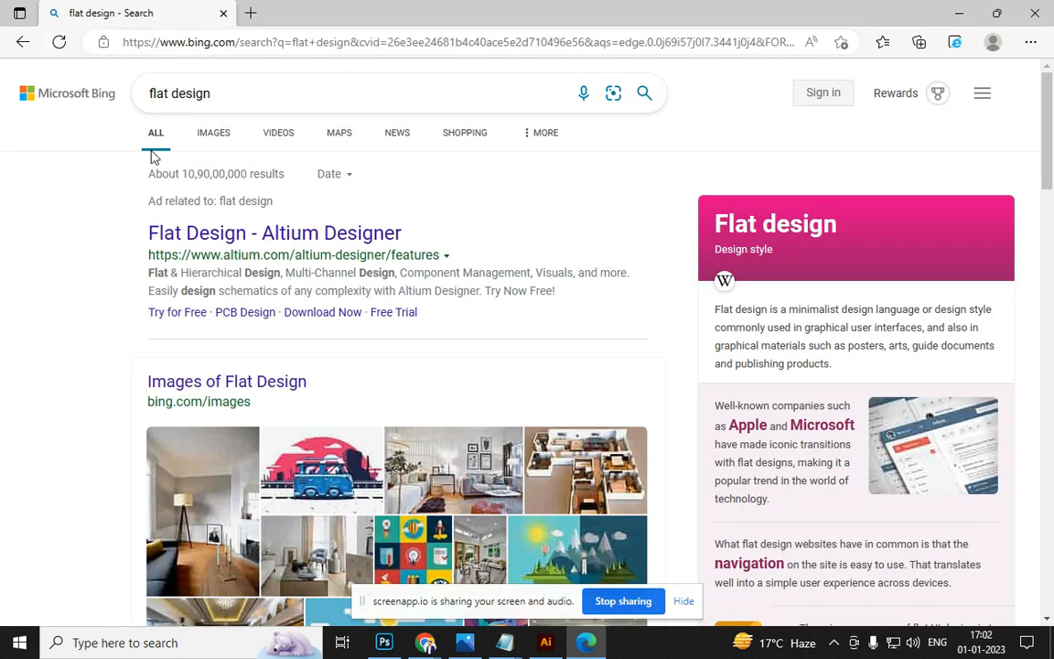
{"action": "left_click", "coordinate": [214, 136]}
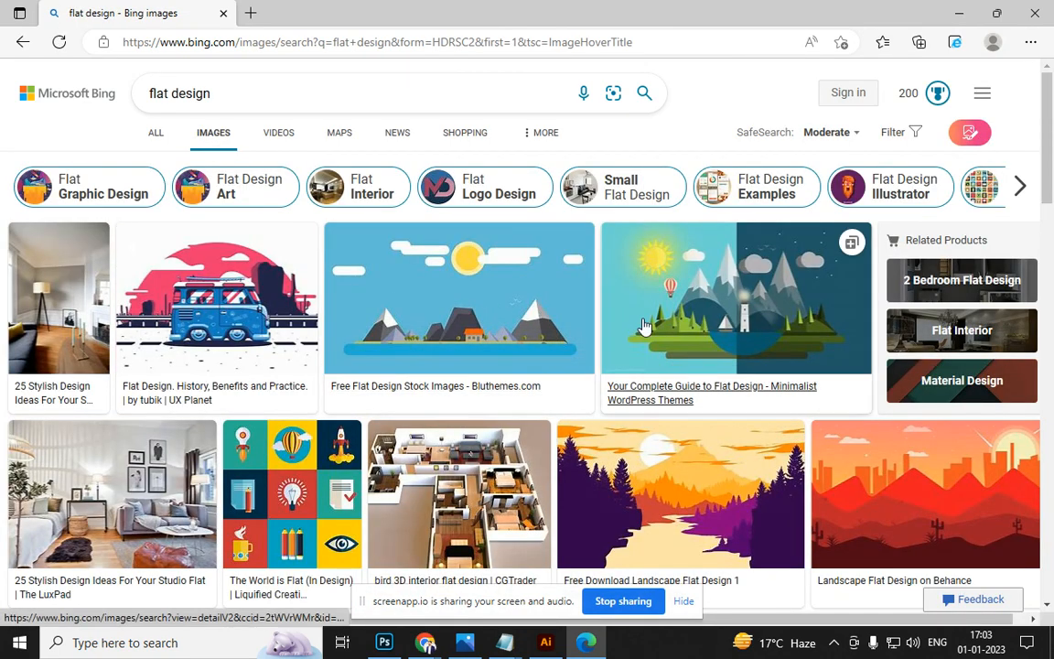
View 'The World is Flat (In Design)' image and its related images, then return to Illustrator
{"action": "scroll", "coordinate": [643, 325], "scroll_direction": "down", "scroll_amount": 4}
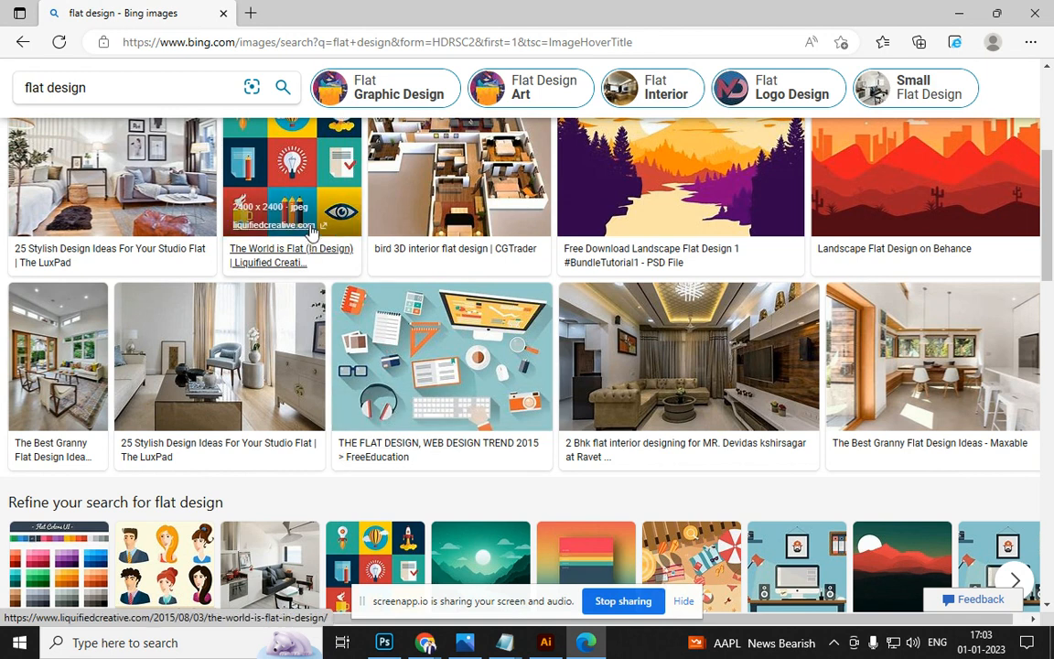
{"action": "left_click", "coordinate": [312, 231]}
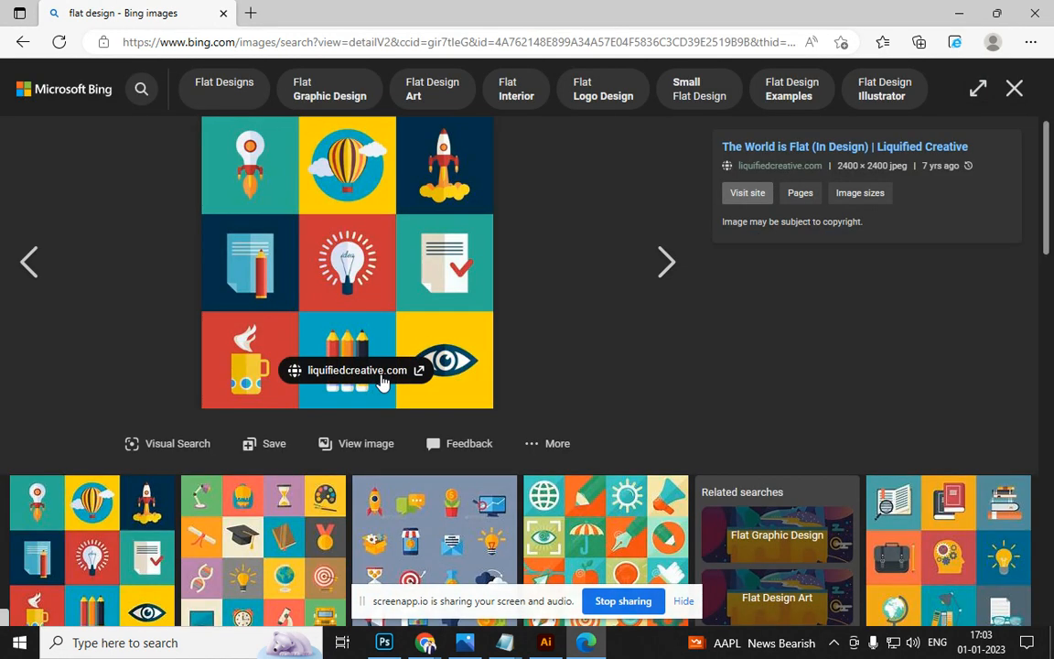
{"action": "scroll", "coordinate": [506, 366], "scroll_direction": "down", "scroll_amount": 3}
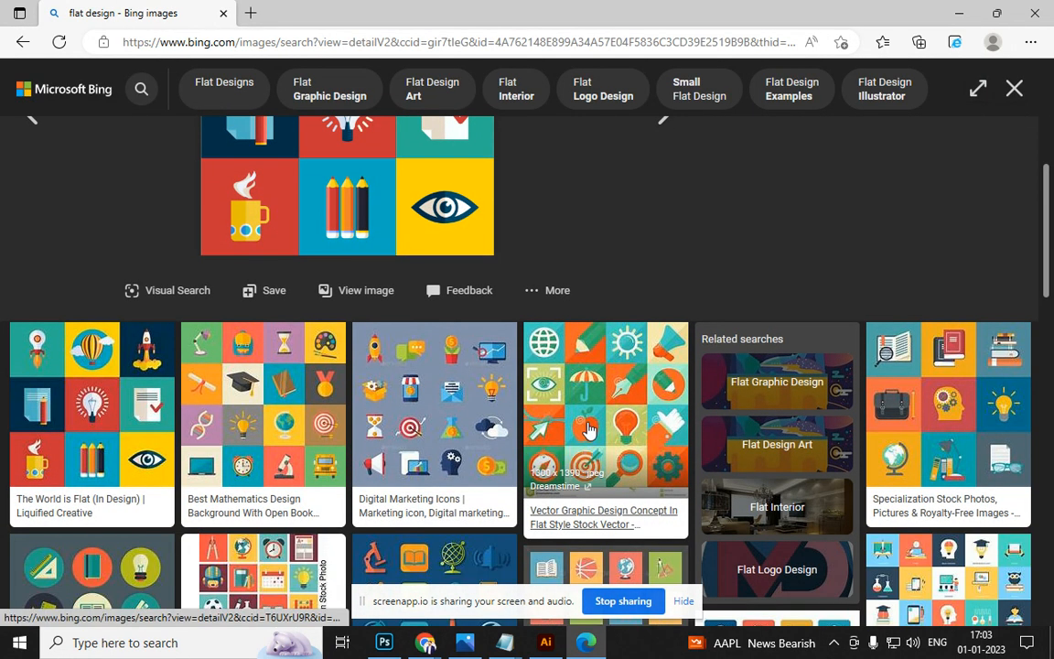
{"action": "scroll", "coordinate": [561, 427], "scroll_direction": "down", "scroll_amount": 5}
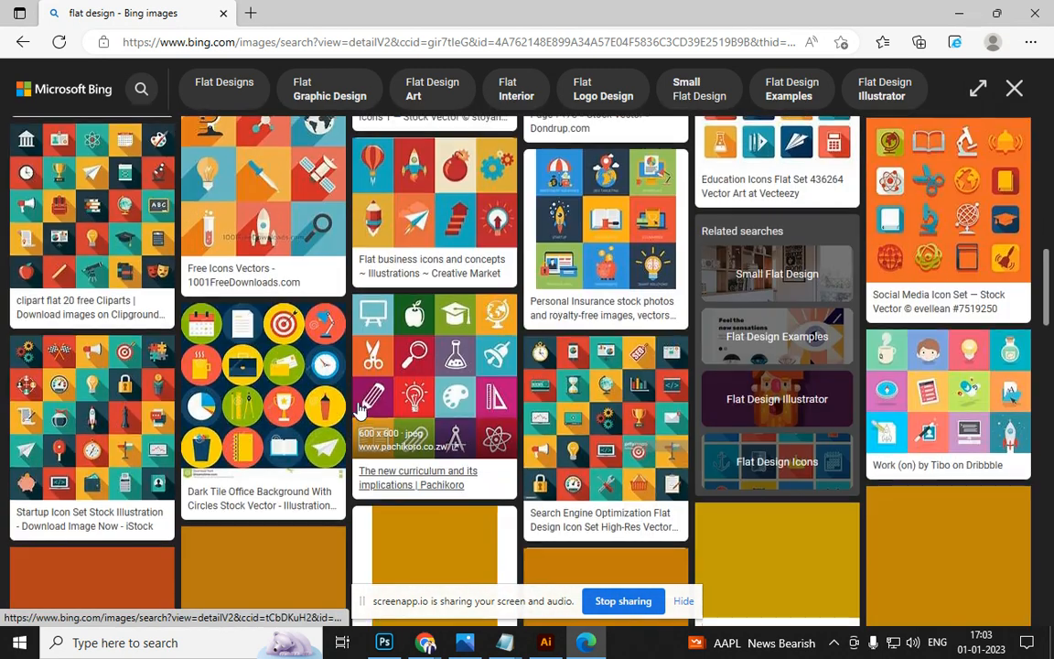
{"action": "scroll", "coordinate": [602, 386], "scroll_direction": "down", "scroll_amount": 3}
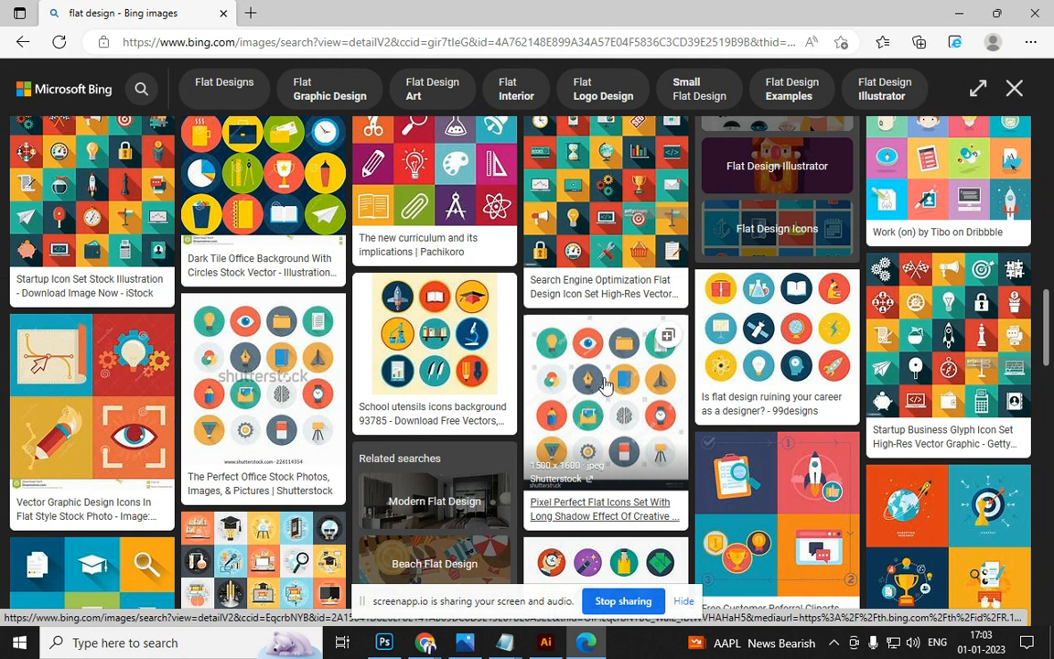
{"action": "key", "text": "alt+Tab"}
{"action": "key", "text": "alt+Tab"}
{"action": "key", "text": "alt+Tab"}
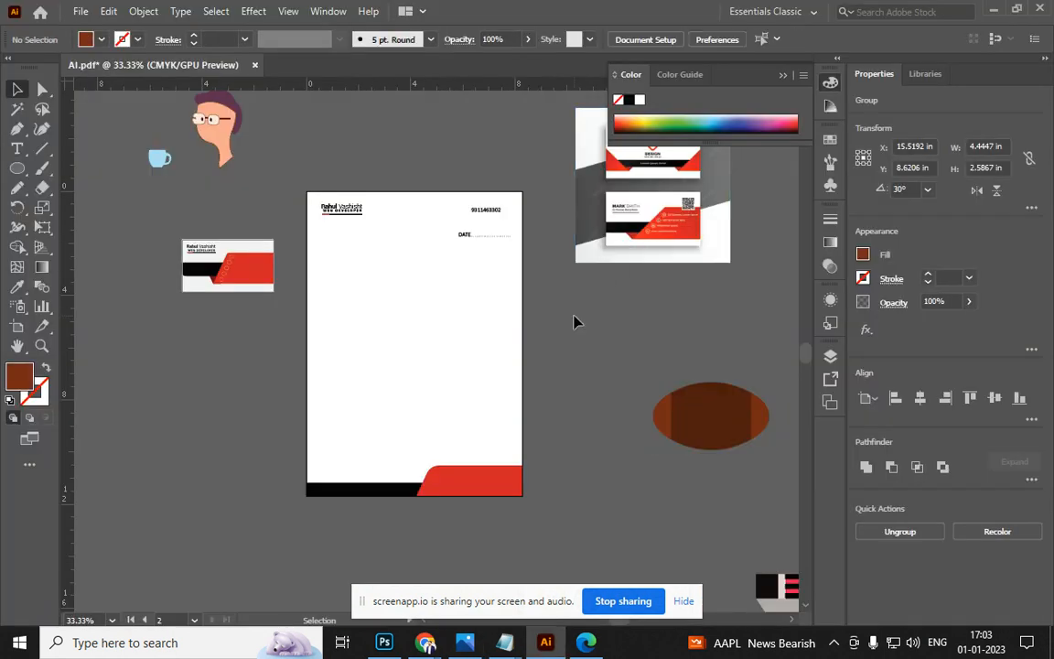
{"action": "left_click", "coordinate": [574, 321]}
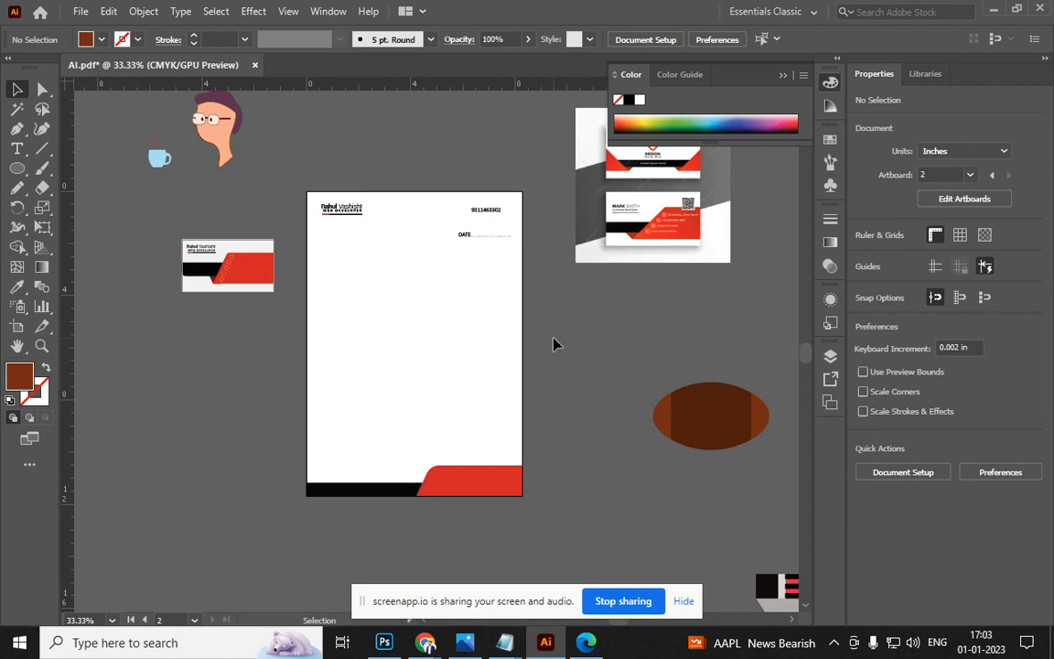
{"action": "scroll", "coordinate": [557, 285], "scroll_direction": "up", "scroll_amount": 2}
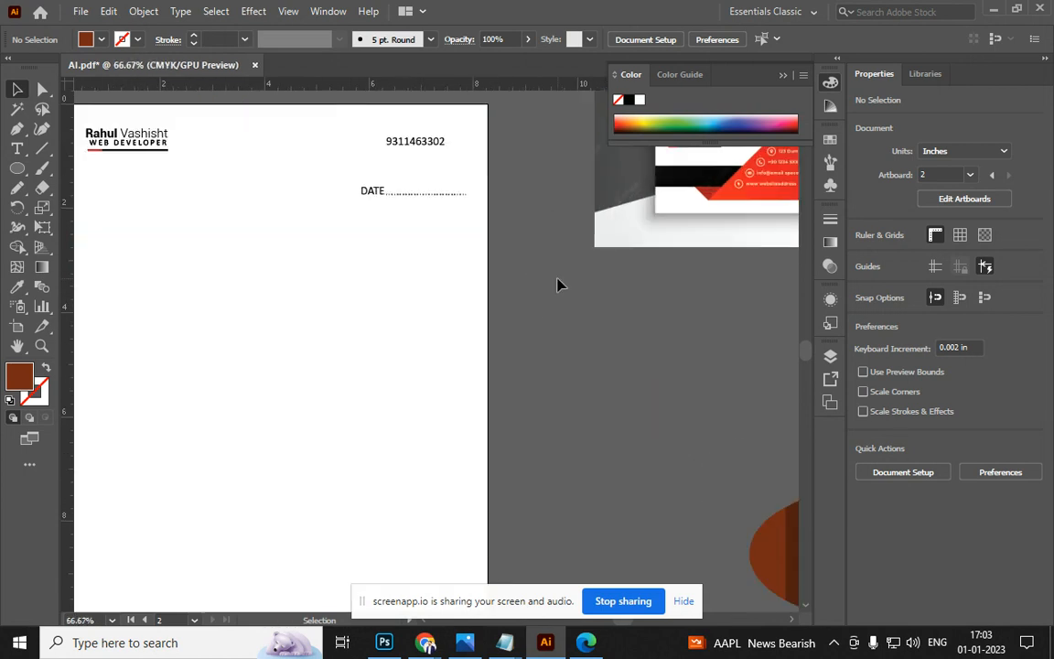
{"action": "left_click_drag", "start_coordinate": [313, 326], "coordinate": [494, 331]}
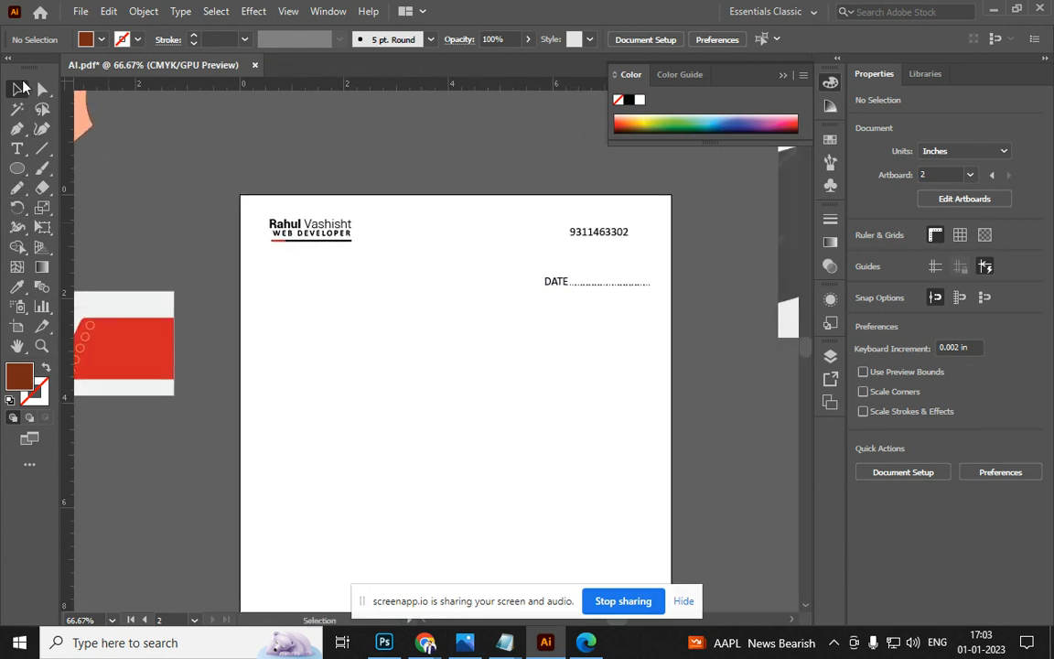
{"action": "key", "text": "alt+Tab"}
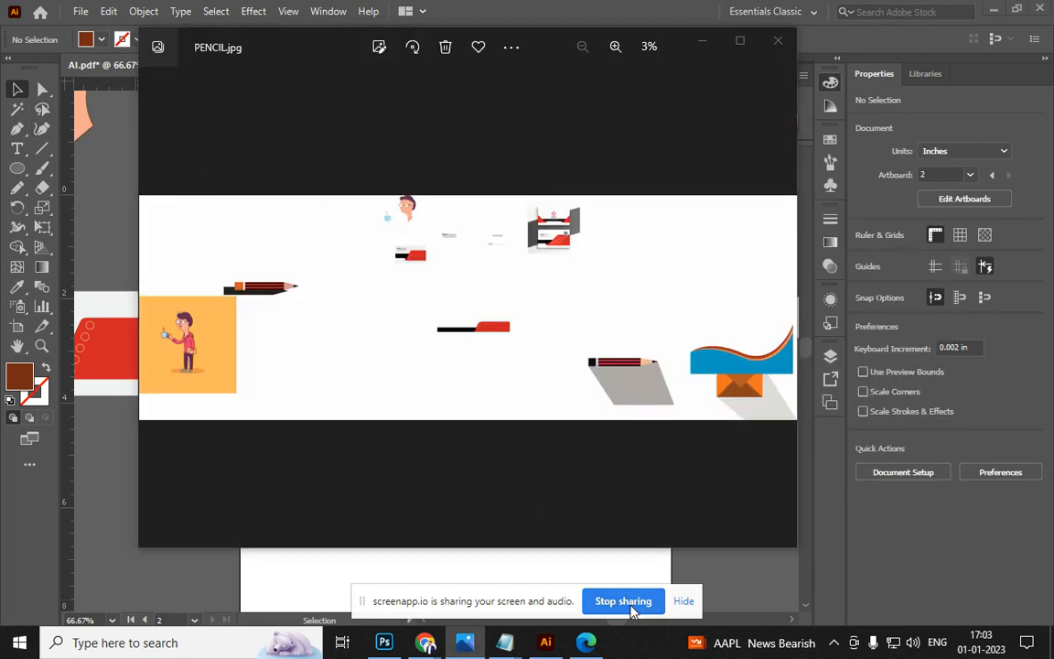
{"action": "key", "text": "alt+Tab"}
{"action": "key", "text": "Tab"}
{"action": "key", "text": "alt+Tab"}
{"action": "key", "text": "Tab"}
{"action": "key", "text": "Tab"}
{"action": "key", "text": "alt+Tab"}
{"action": "key", "text": "alt+Tab"}
{"action": "key", "text": "alt+Tab"}
{"action": "key", "text": "alt+Tab"}
{"action": "key", "text": "alt+Tab"}
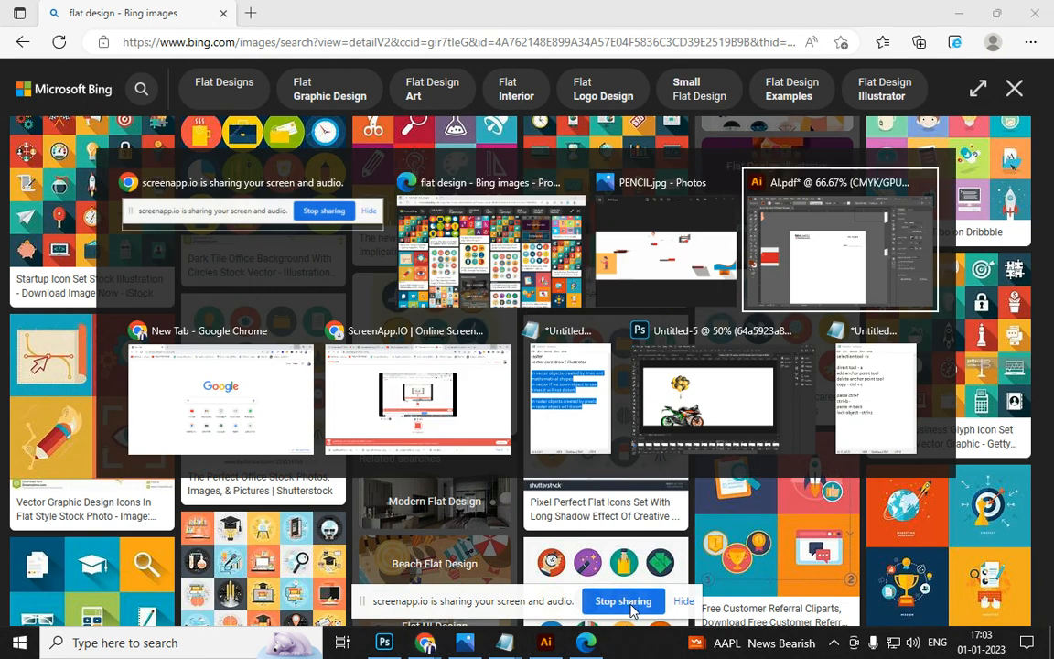